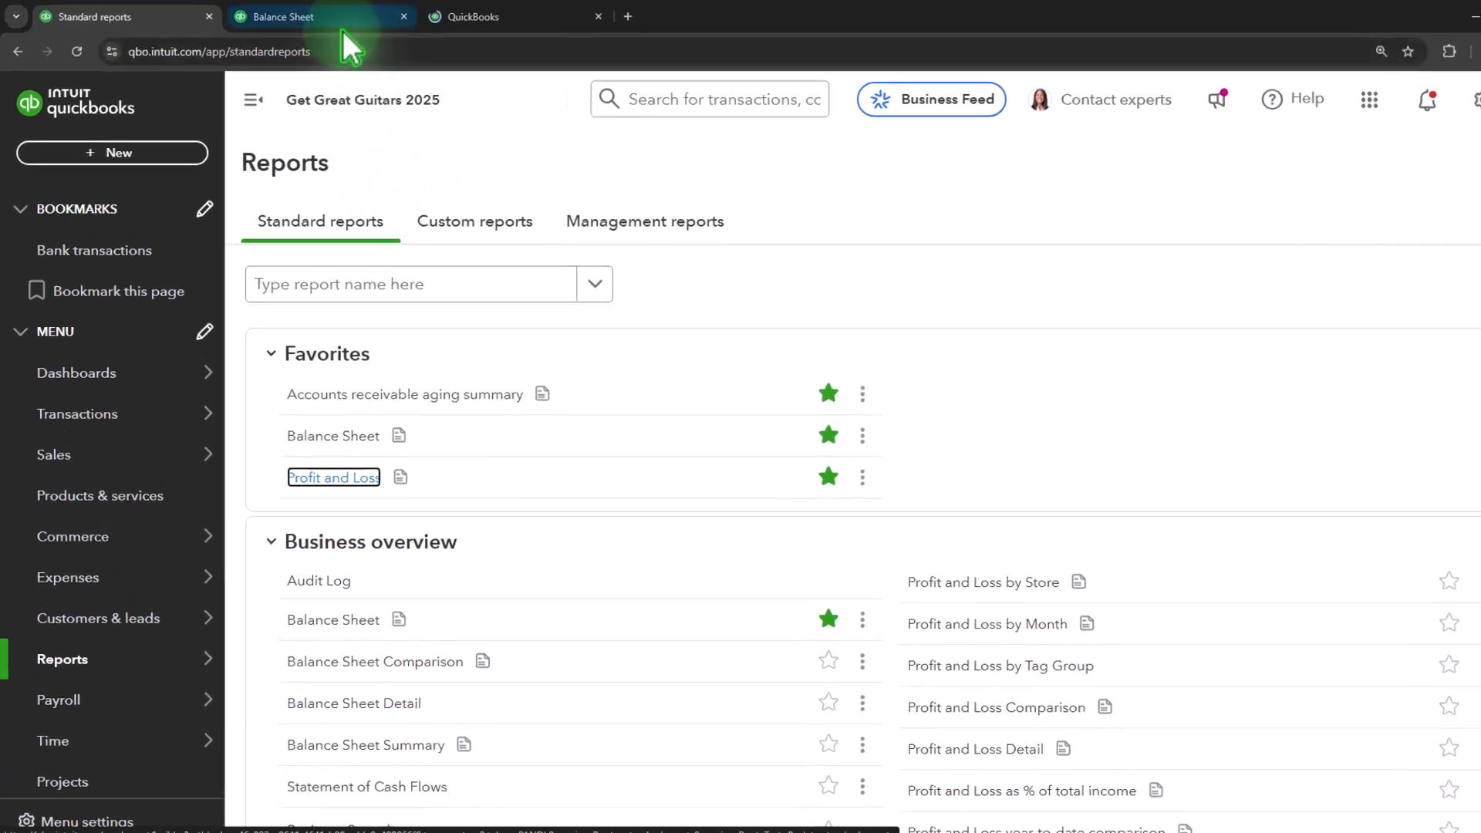
Set the Balance Sheet's report period to custom dates 01/01/2025 to 01/31/2025, with the navigation menu and report options collapsed
{"action": "left_click", "coordinate": [319, 18]}
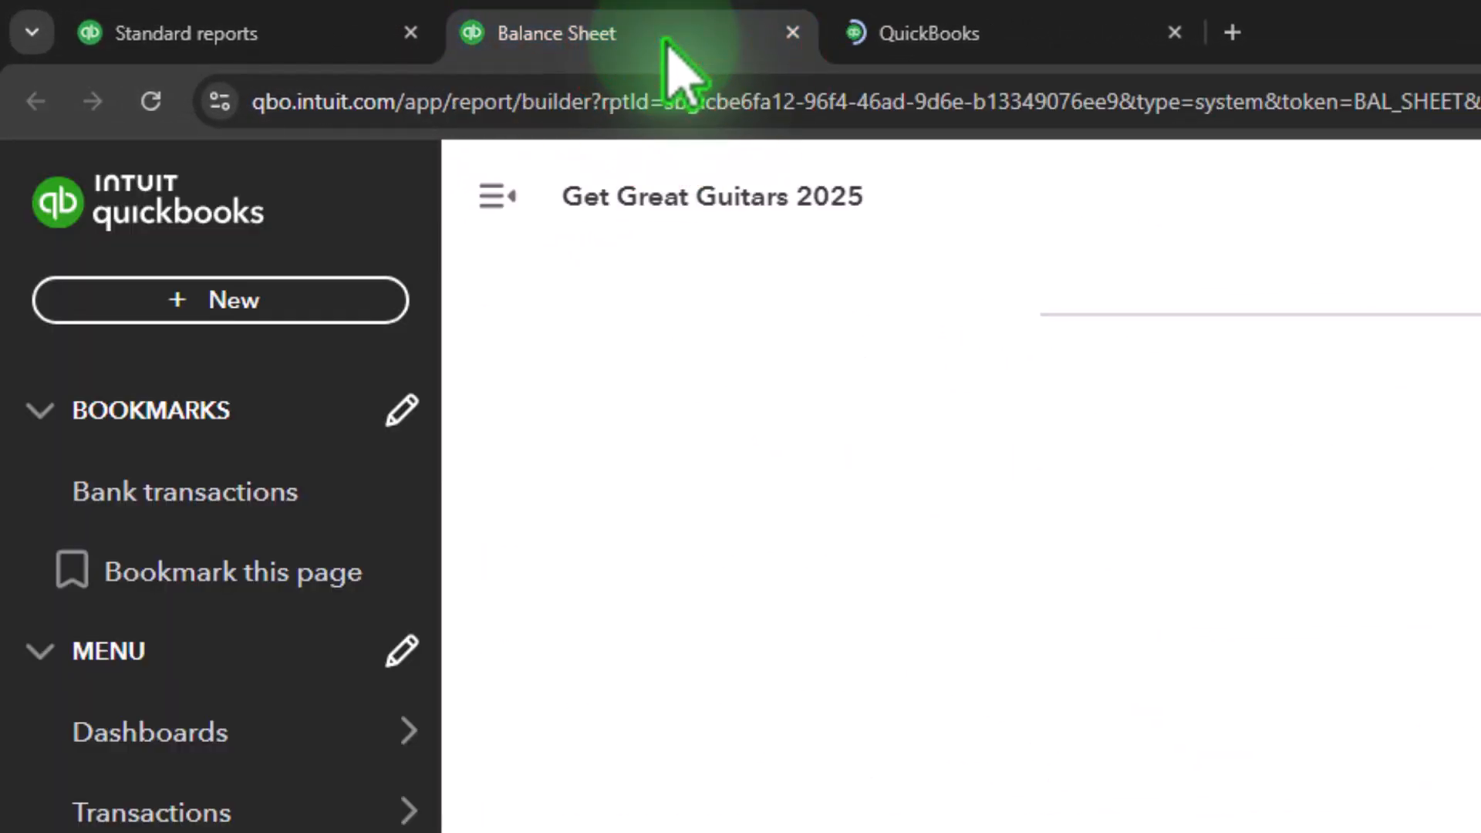
{"action": "left_click", "coordinate": [496, 196]}
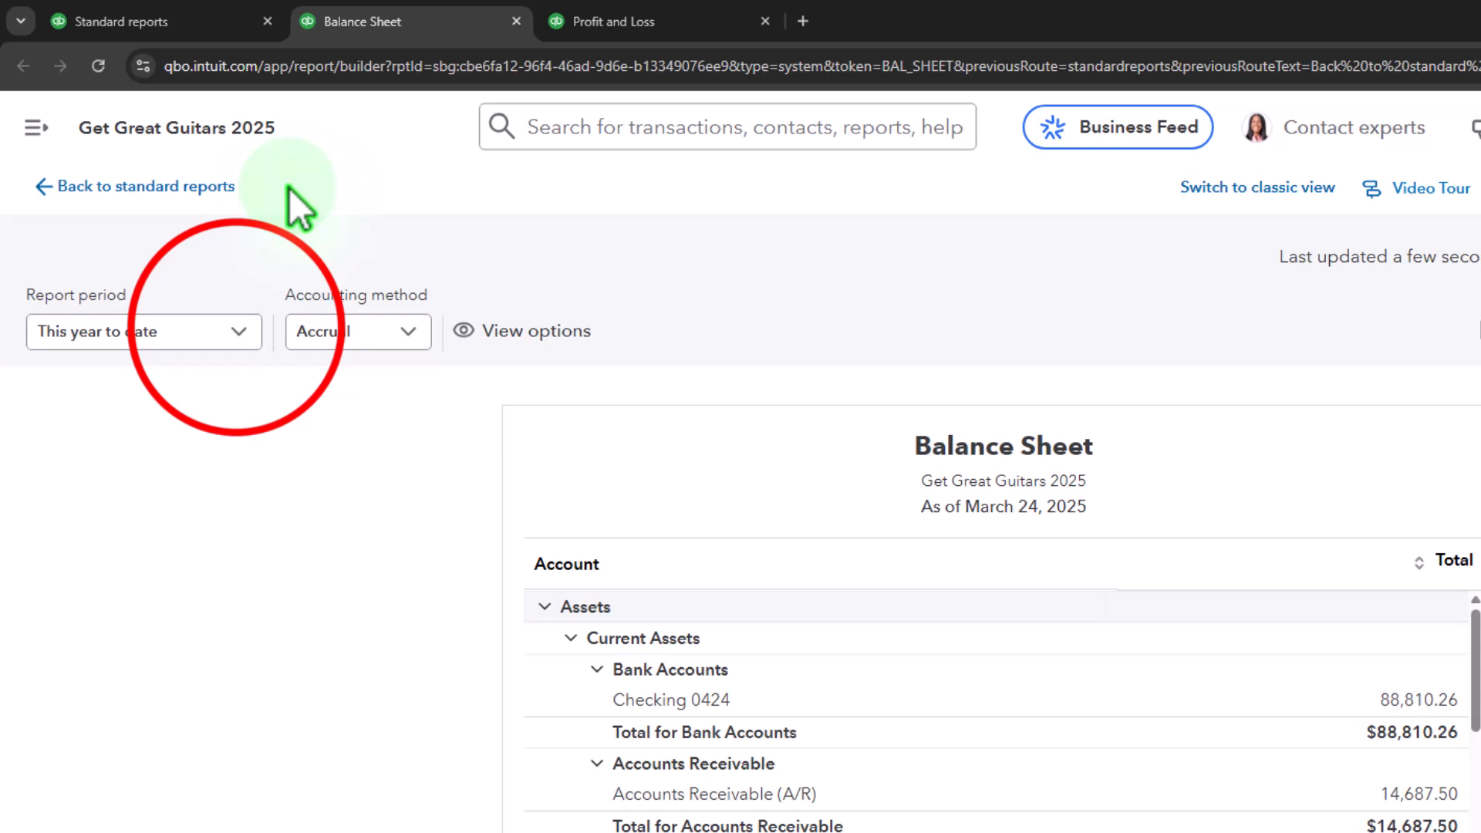
{"action": "left_click", "coordinate": [240, 330]}
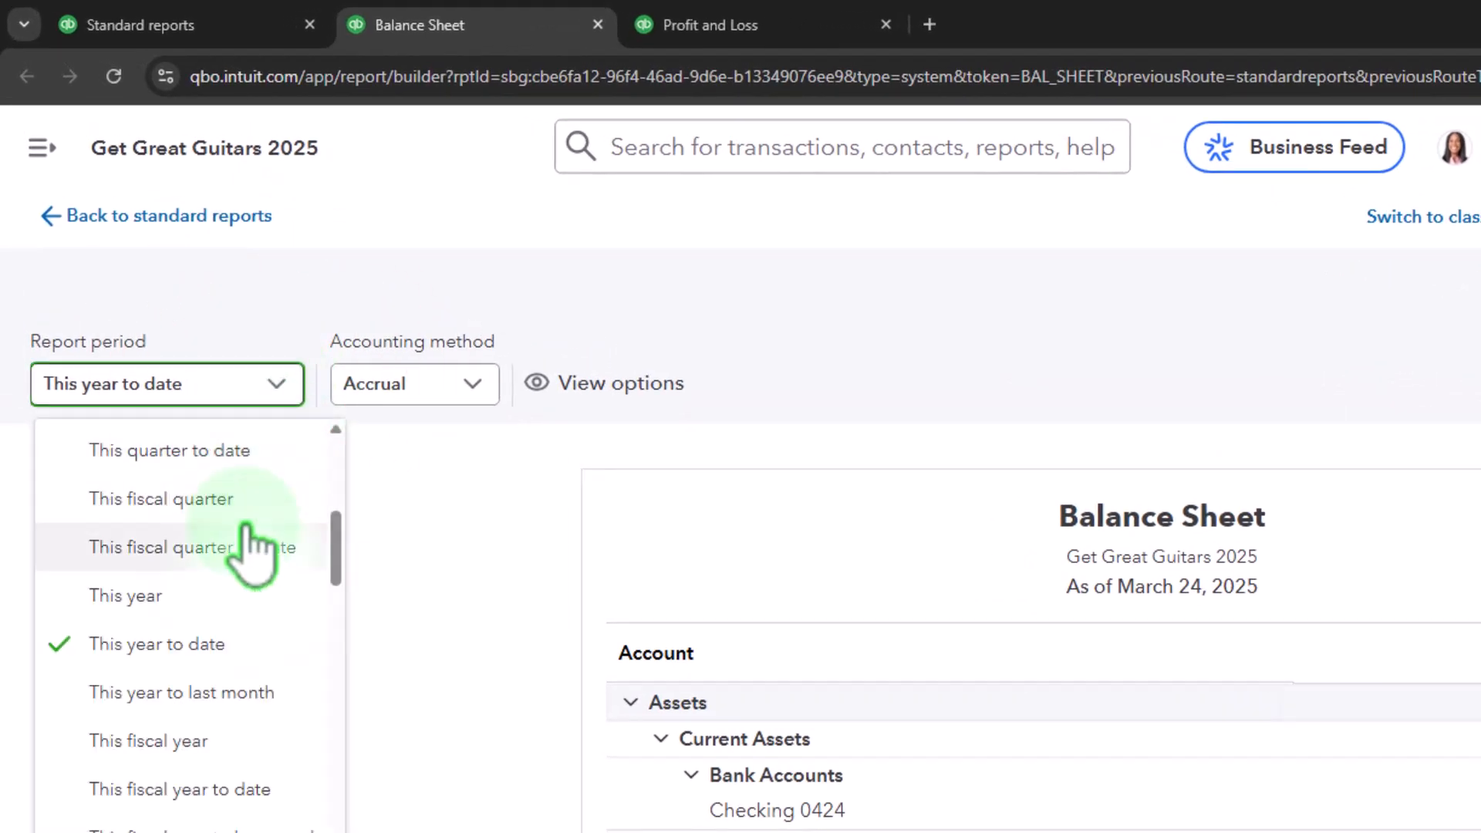
{"action": "scroll", "coordinate": [250, 502], "scroll_direction": "up", "scroll_amount": 5}
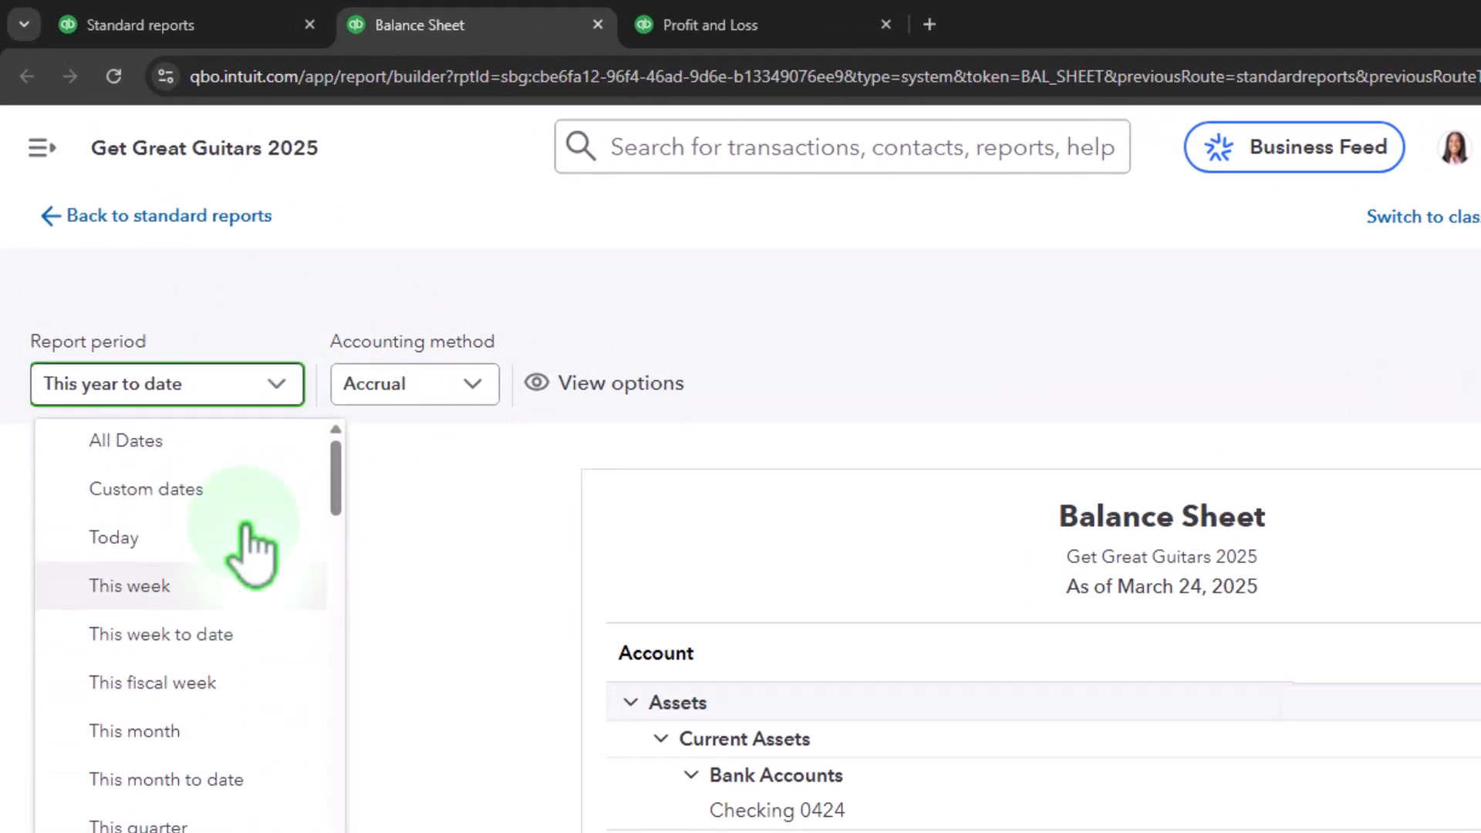
{"action": "left_click", "coordinate": [215, 494]}
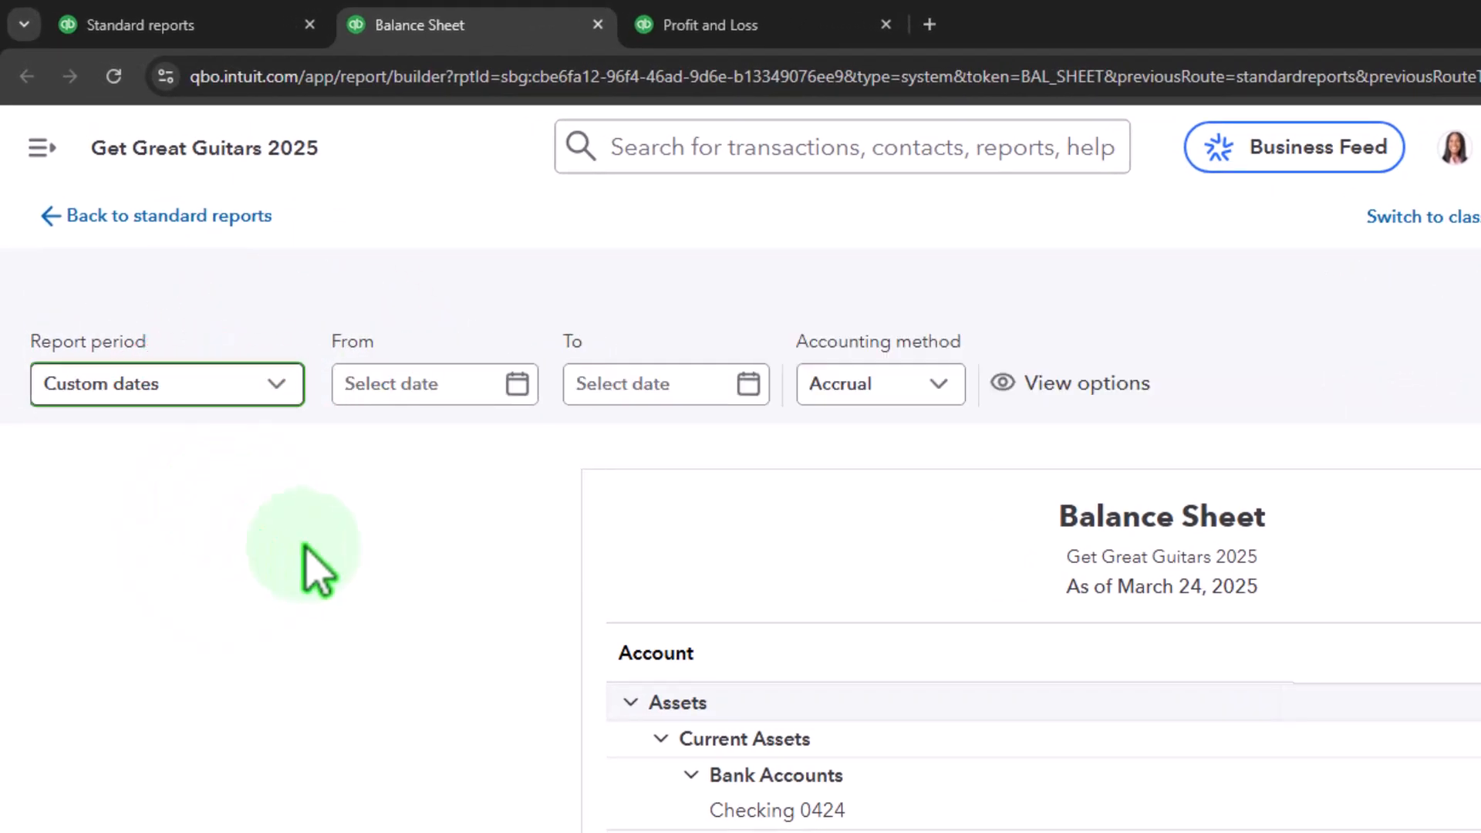
{"action": "key", "text": "Tab"}
{"action": "type", "text": "01/01/2025"}
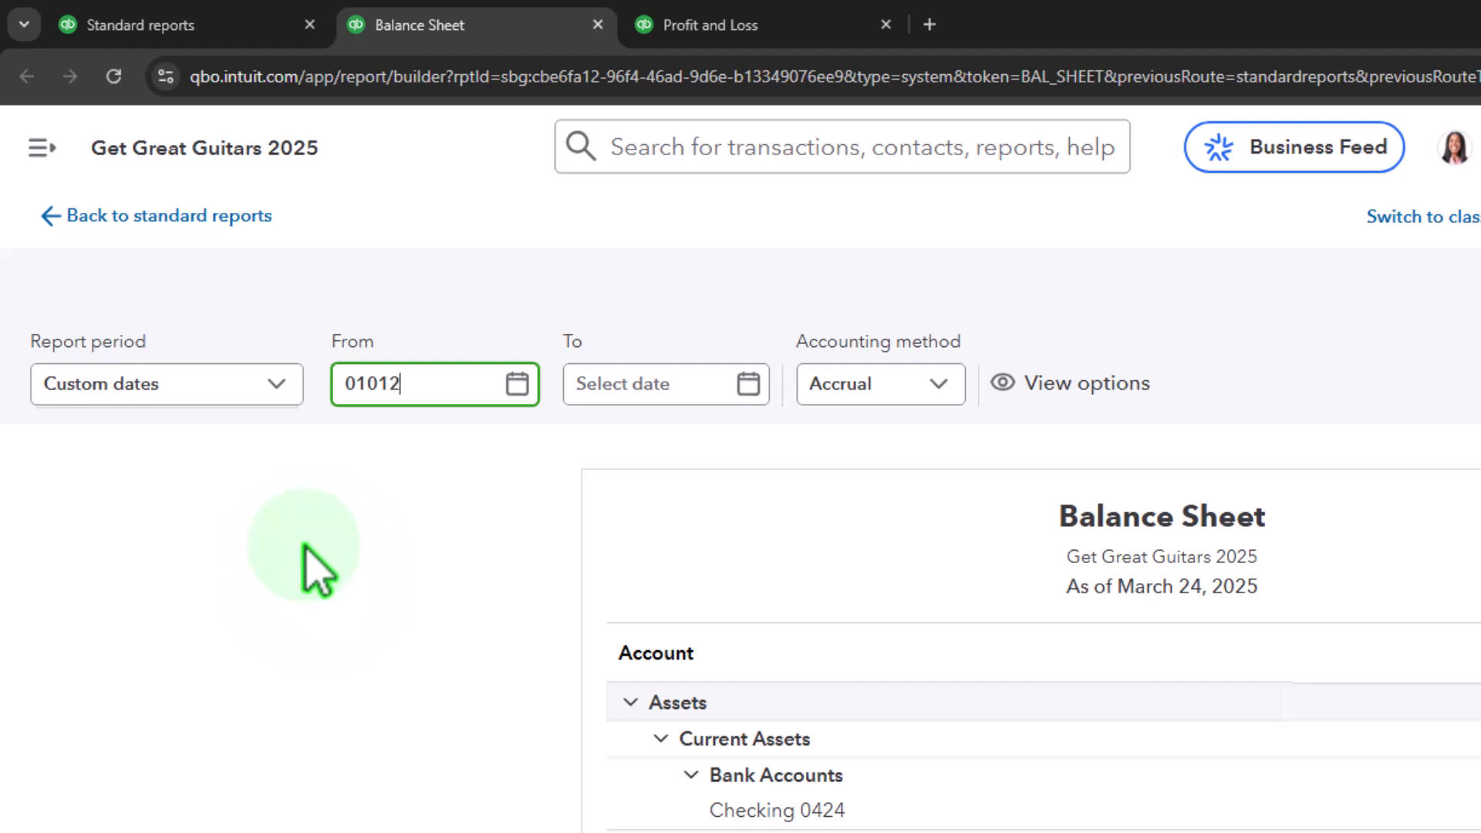
{"action": "key", "text": "Tab"}
{"action": "type", "text": "01/31/2025"}
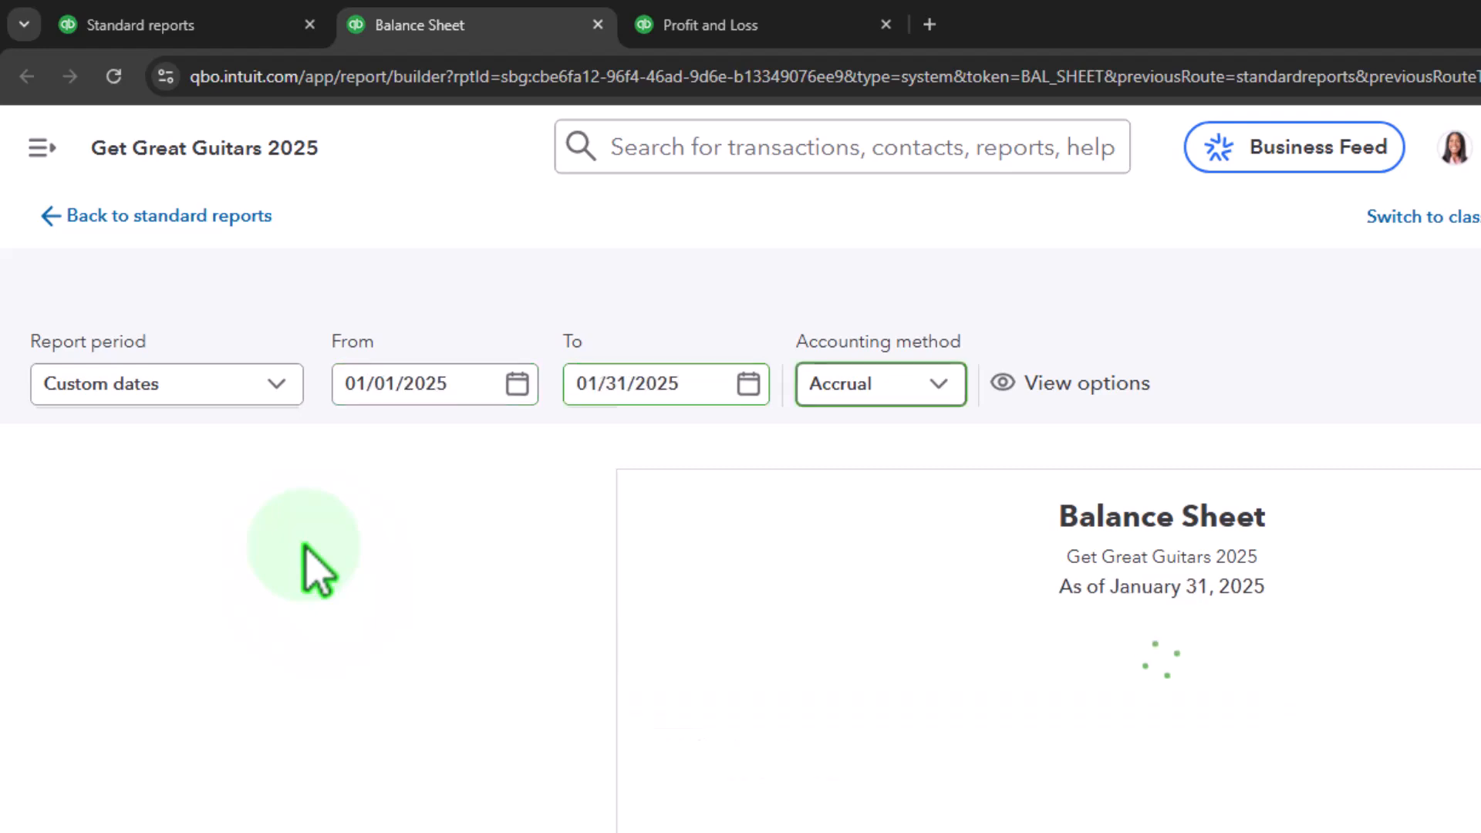
{"action": "key", "text": "Tab"}
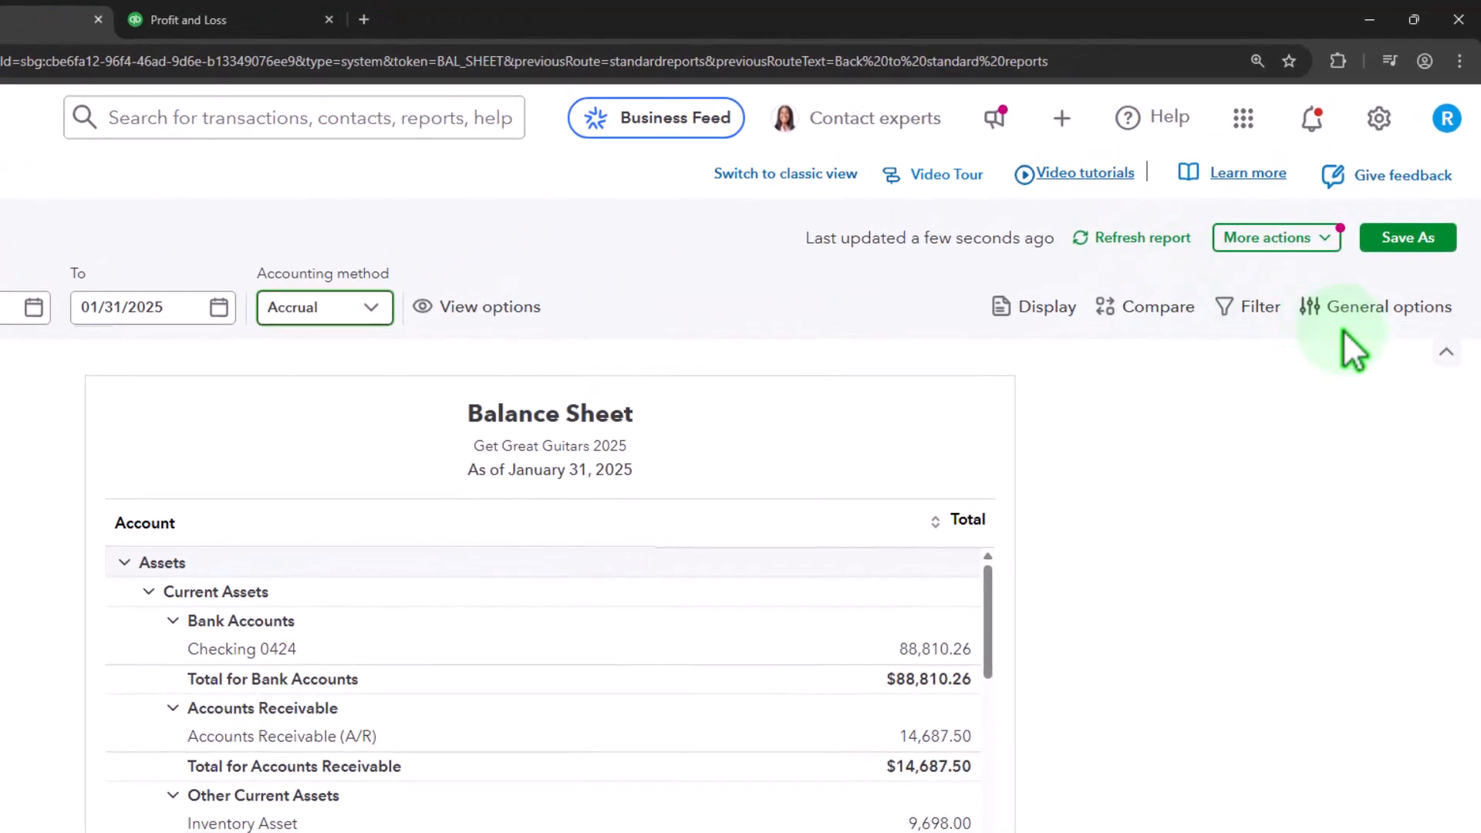
{"action": "left_click", "coordinate": [1452, 288]}
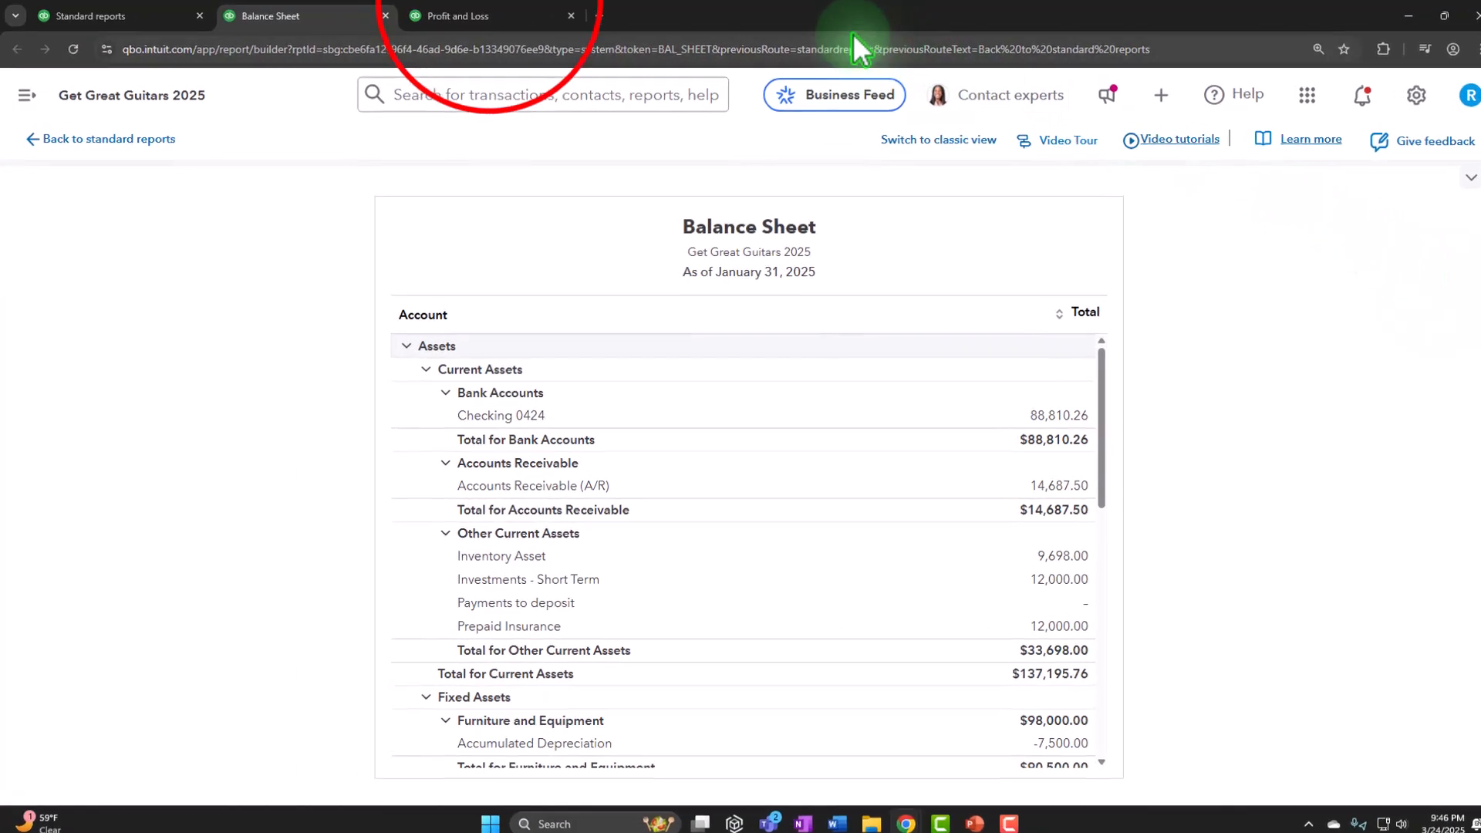
Set the Profit and Loss report period to custom dates 01/01/2025 to 01/31/2025, with the navigation menu and report options collapsed
{"action": "left_click", "coordinate": [486, 16]}
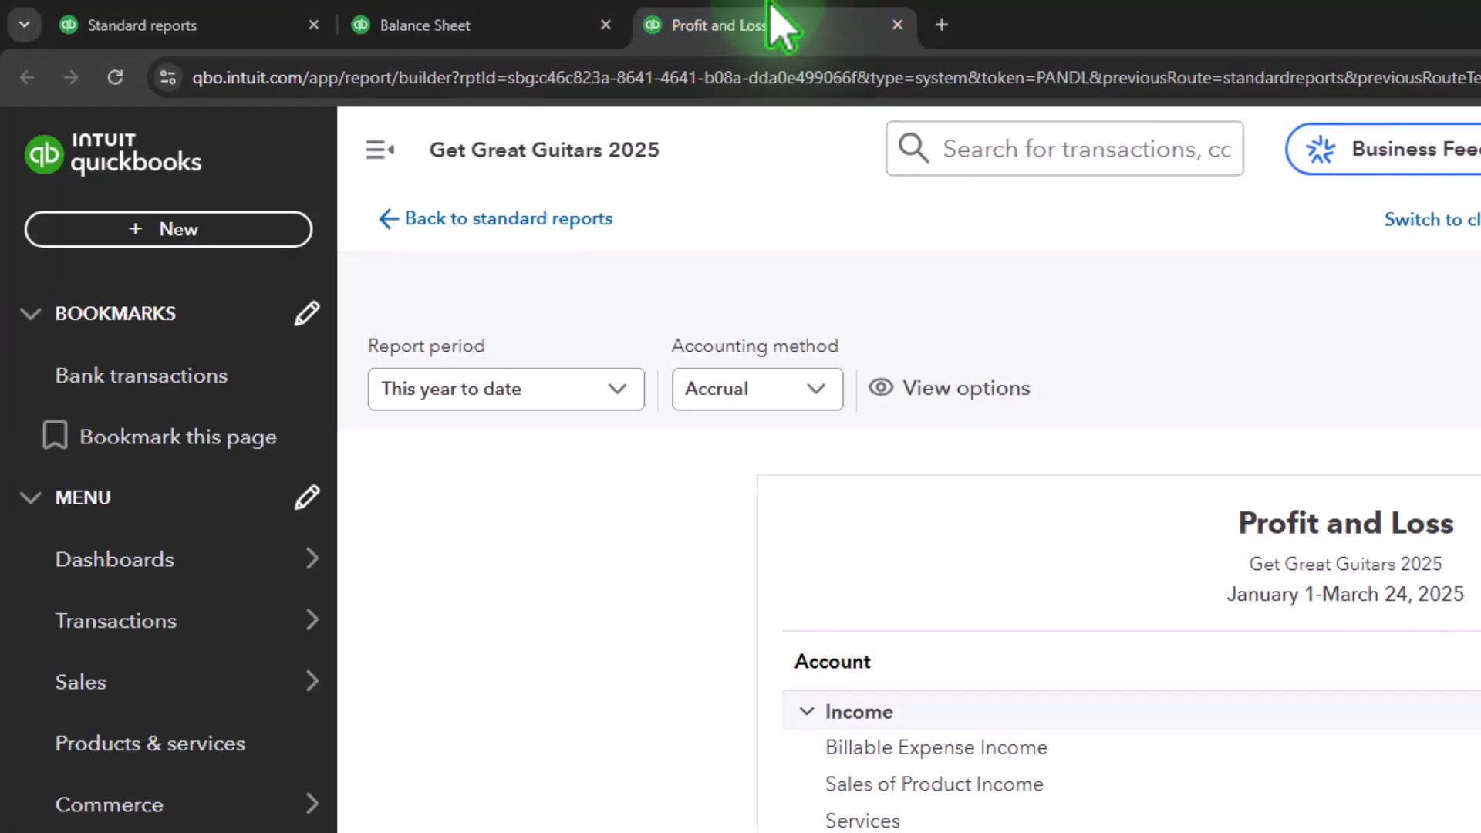
{"action": "left_click", "coordinate": [398, 145]}
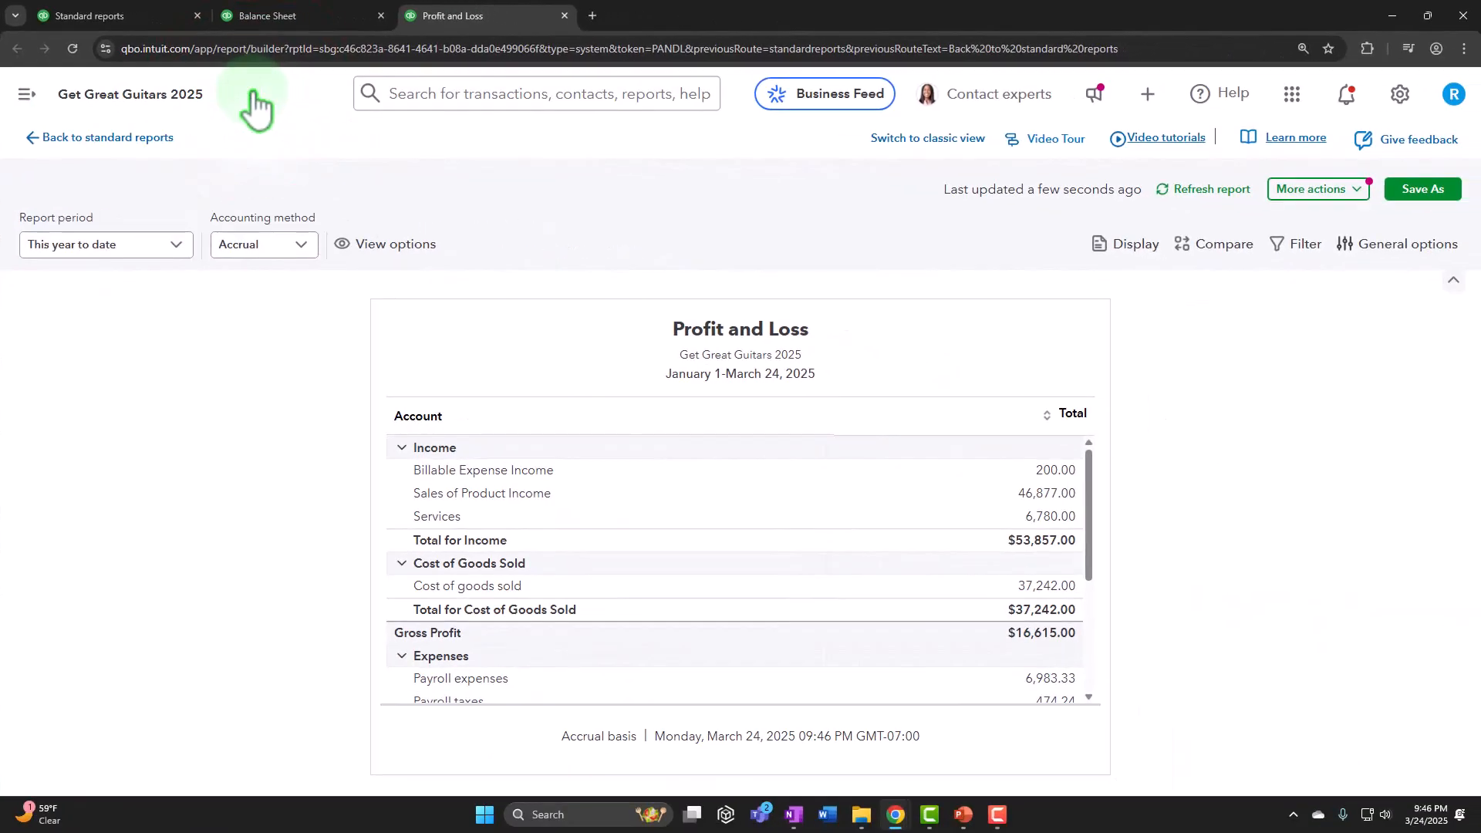
{"action": "left_click", "coordinate": [173, 245]}
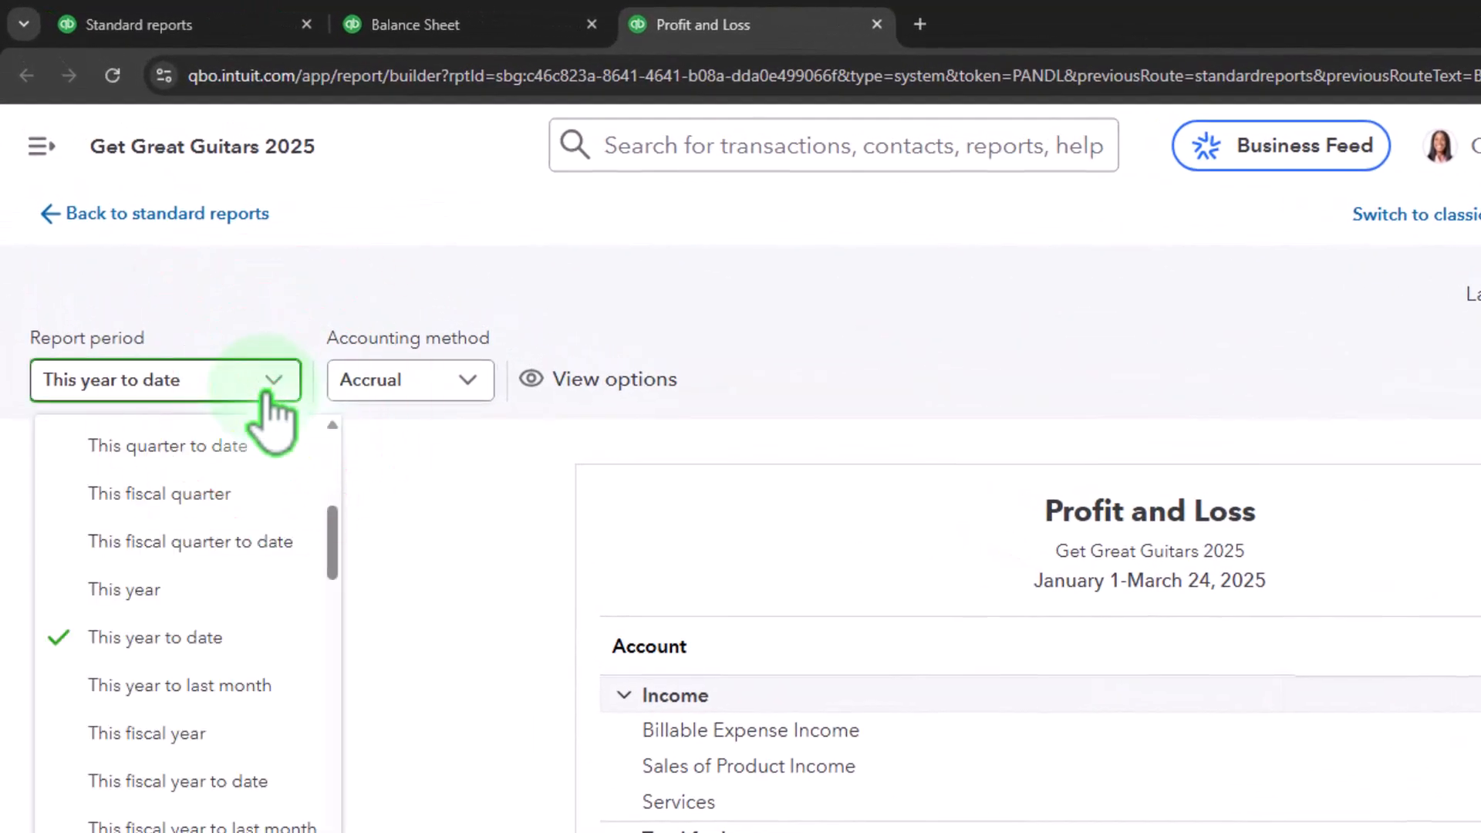
{"action": "scroll", "coordinate": [177, 656], "scroll_direction": "up", "scroll_amount": 5}
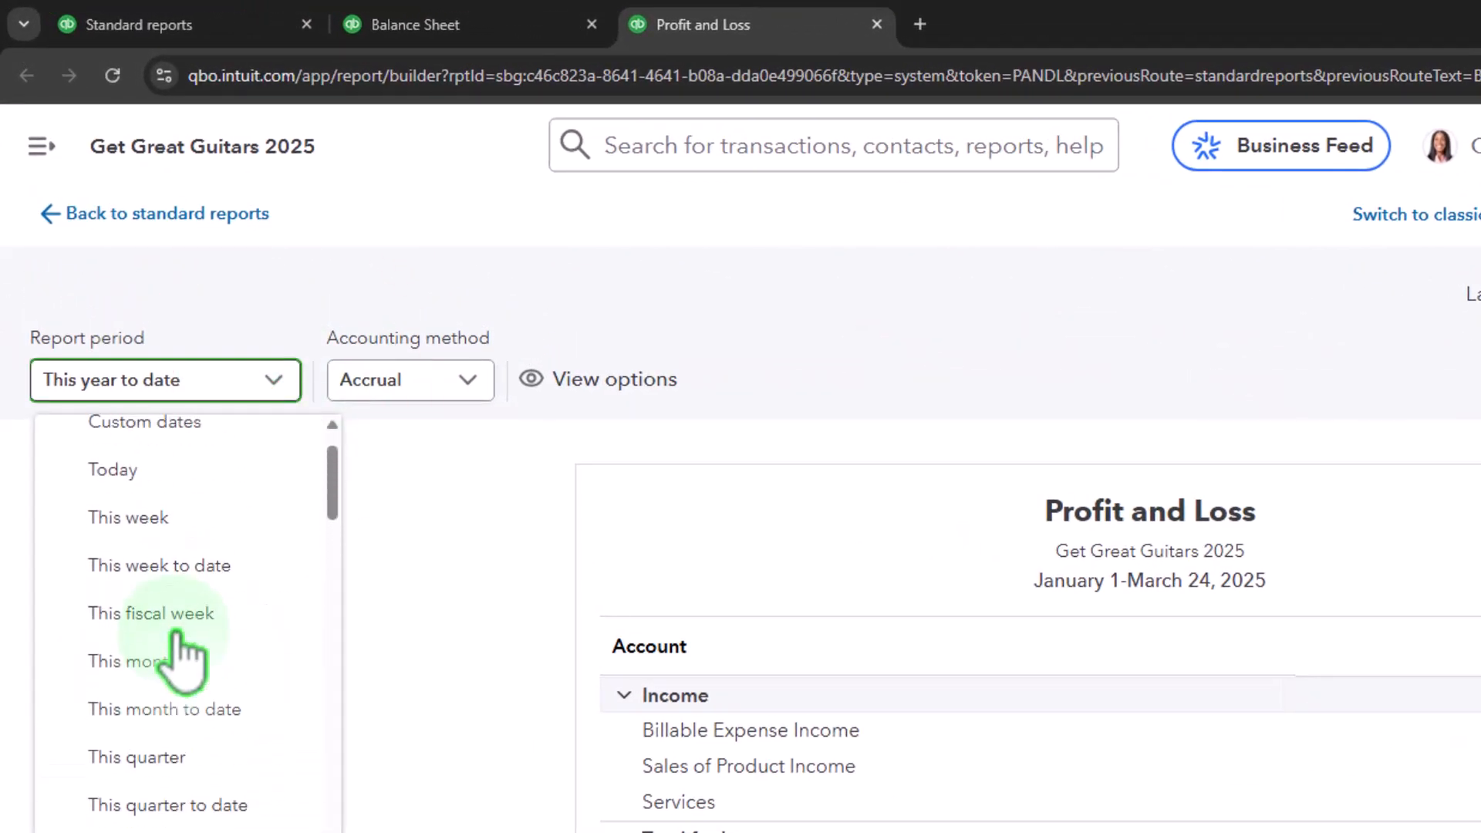
{"action": "left_click", "coordinate": [177, 486]}
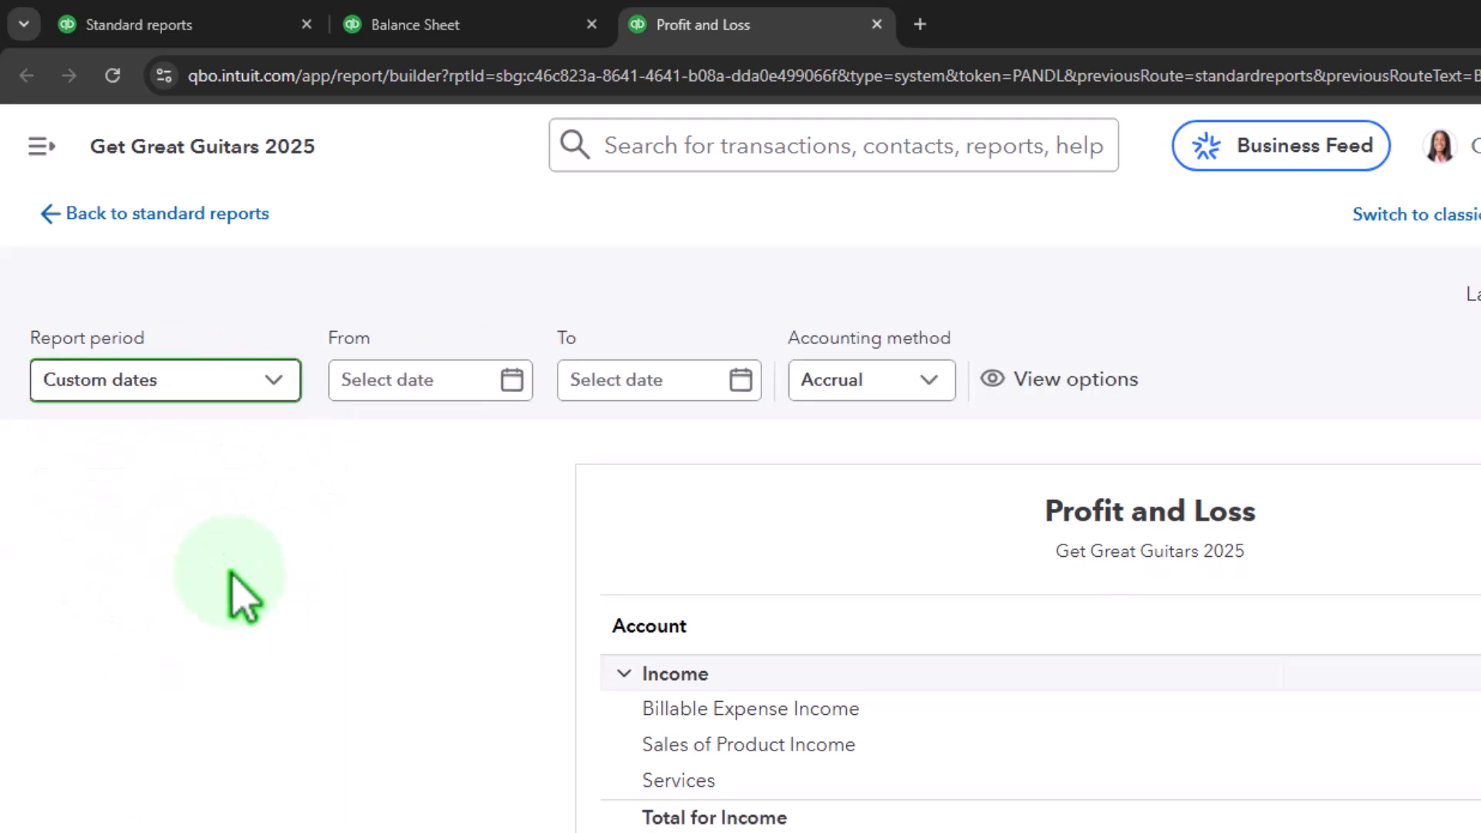
{"action": "type", "text": "010125"}
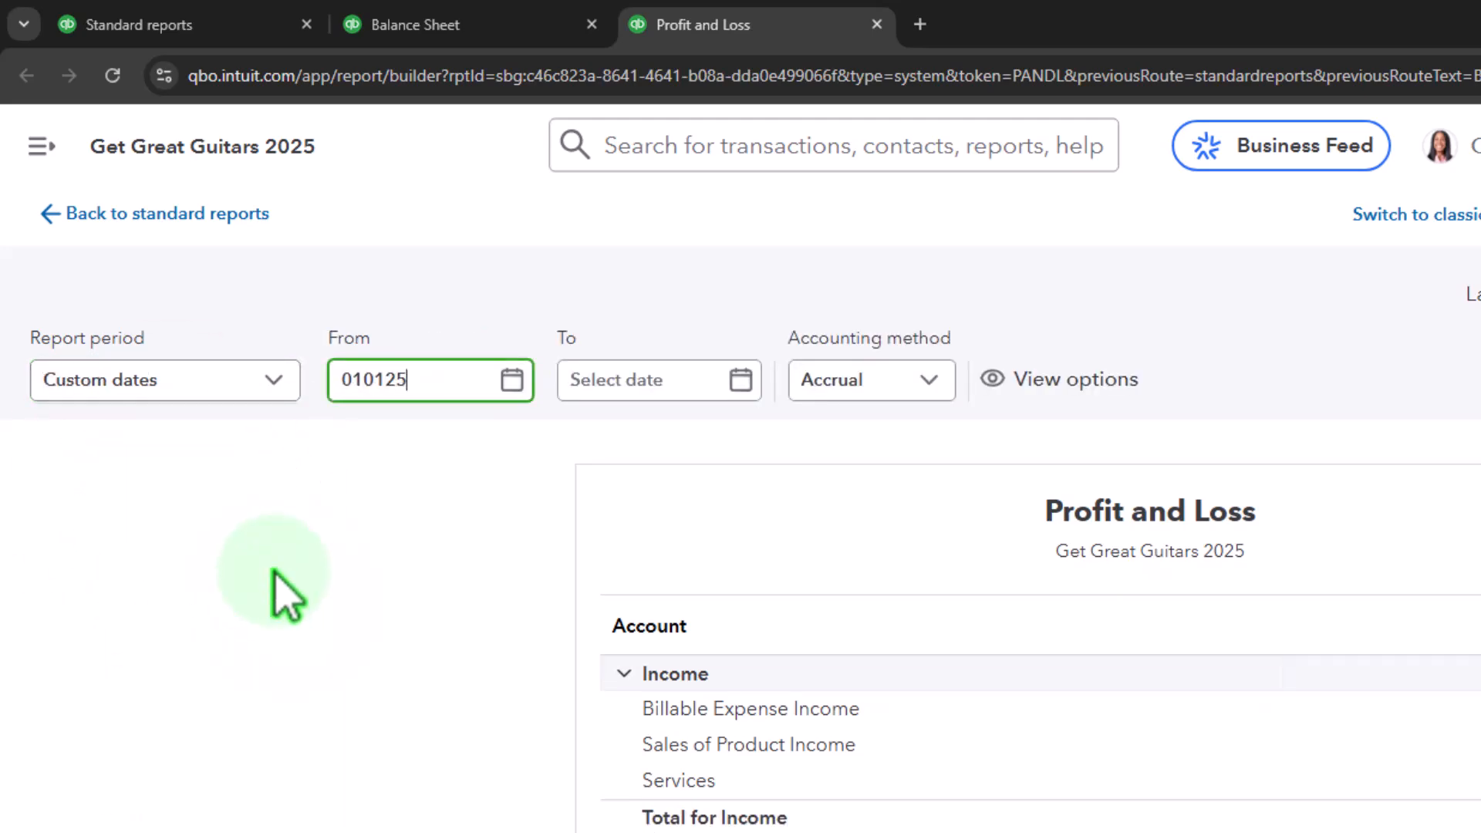
{"action": "key", "text": "Tab"}
{"action": "type", "text": "01/31/2025"}
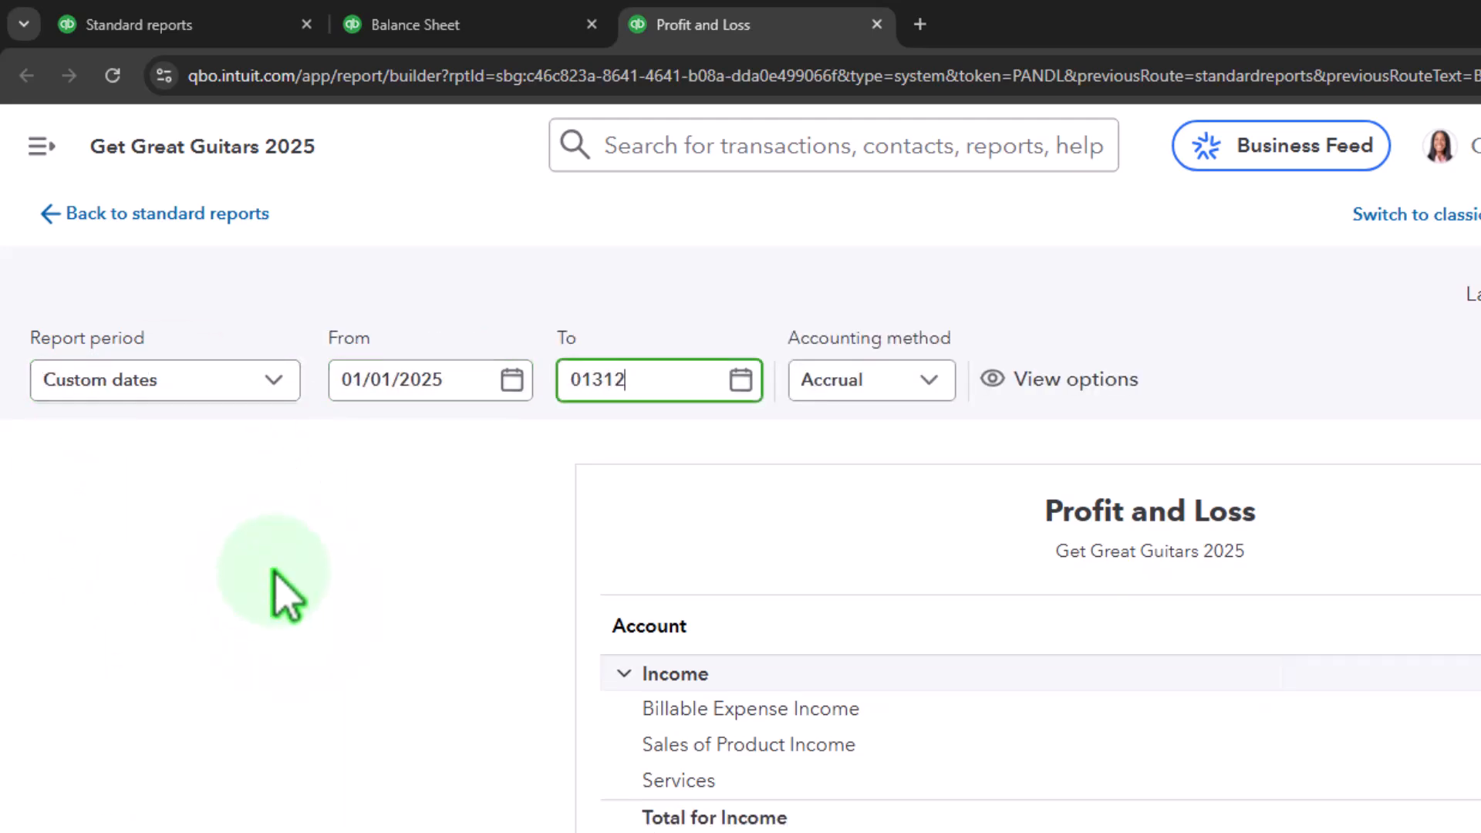
{"action": "key", "text": "Tab"}
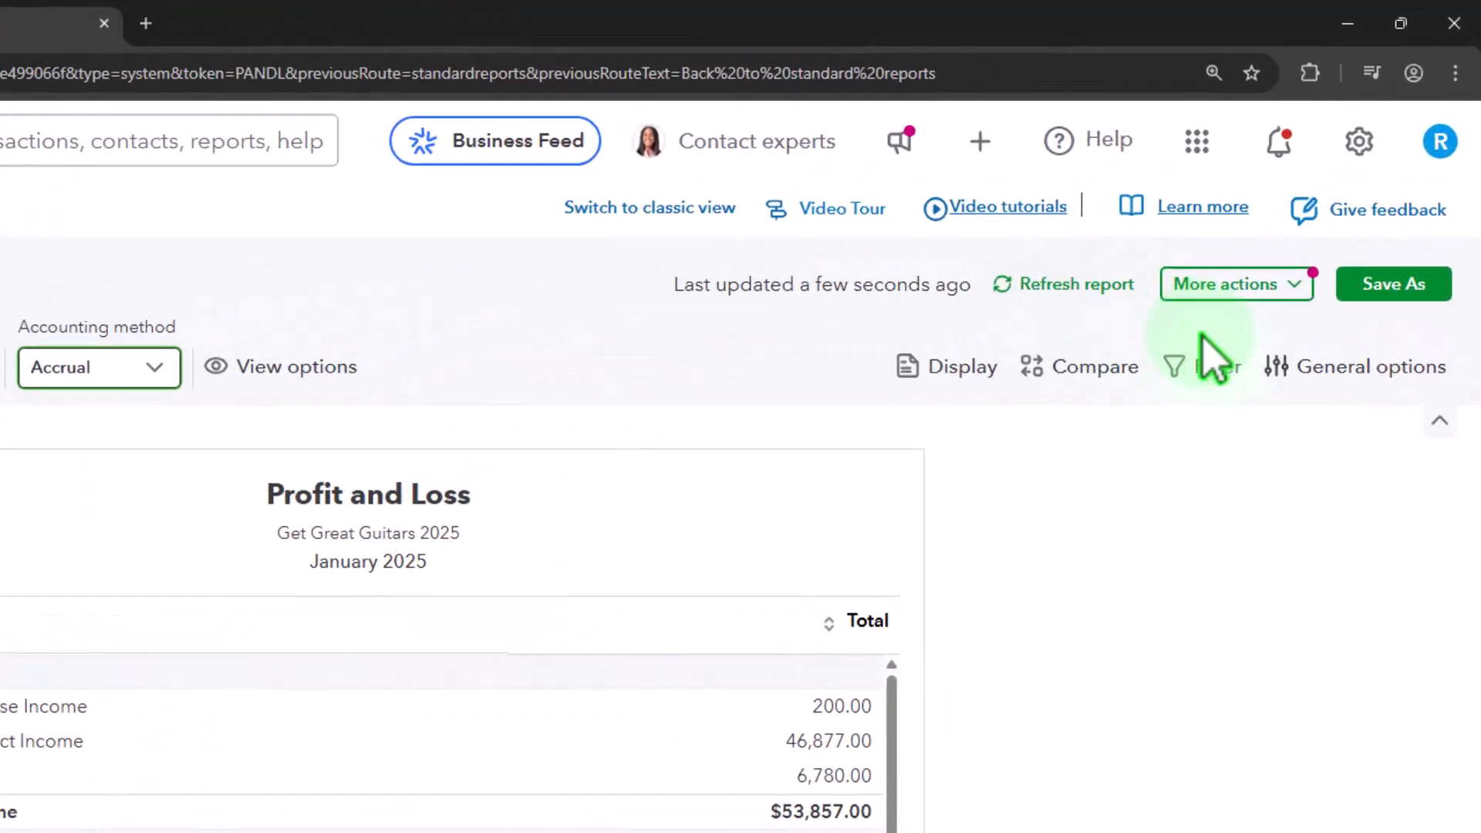
{"action": "left_click", "coordinate": [1451, 298]}
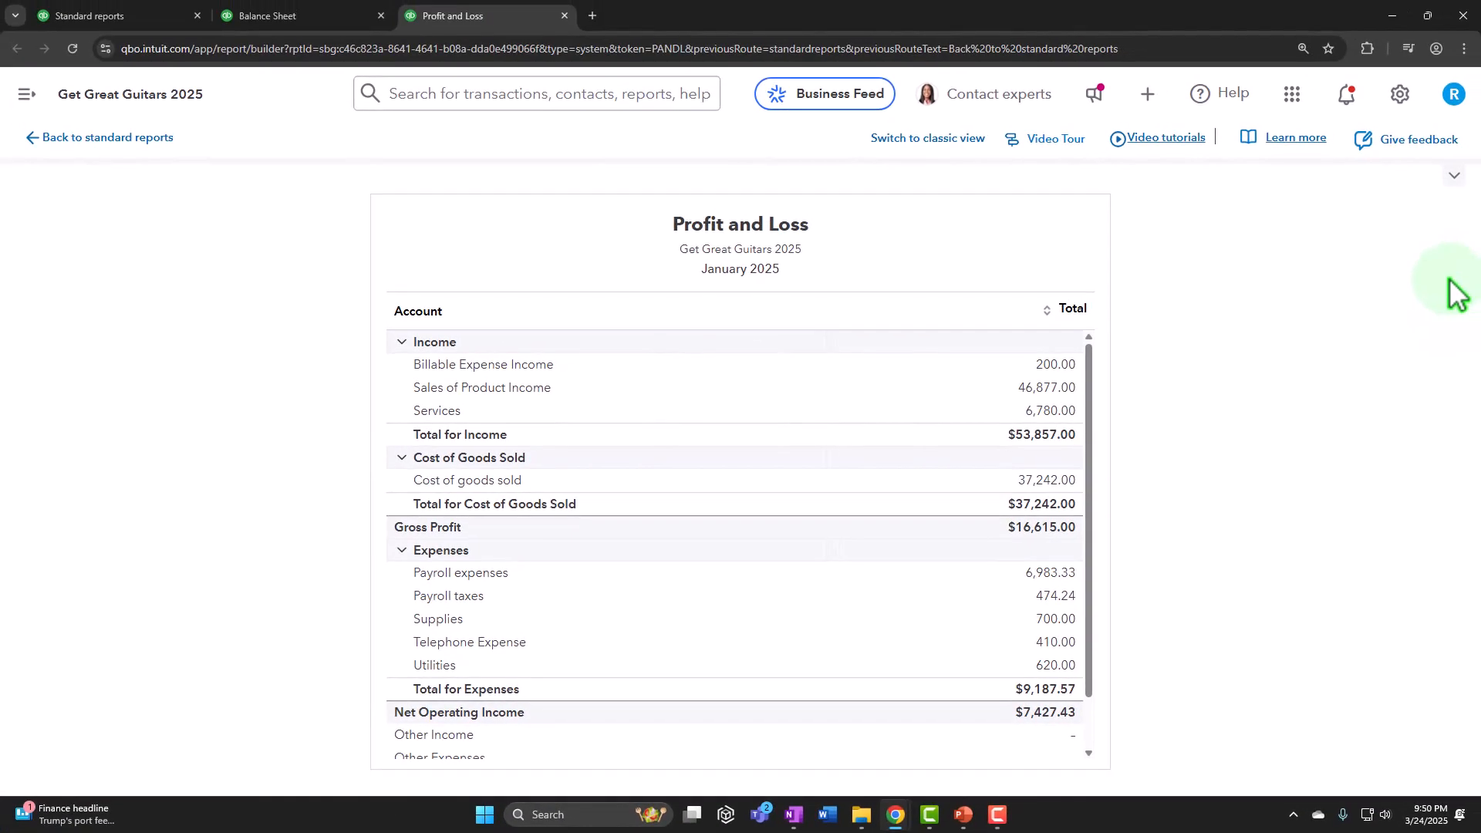
Review the Balance Sheet alongside the list of management reports
{"action": "left_click", "coordinate": [309, 15]}
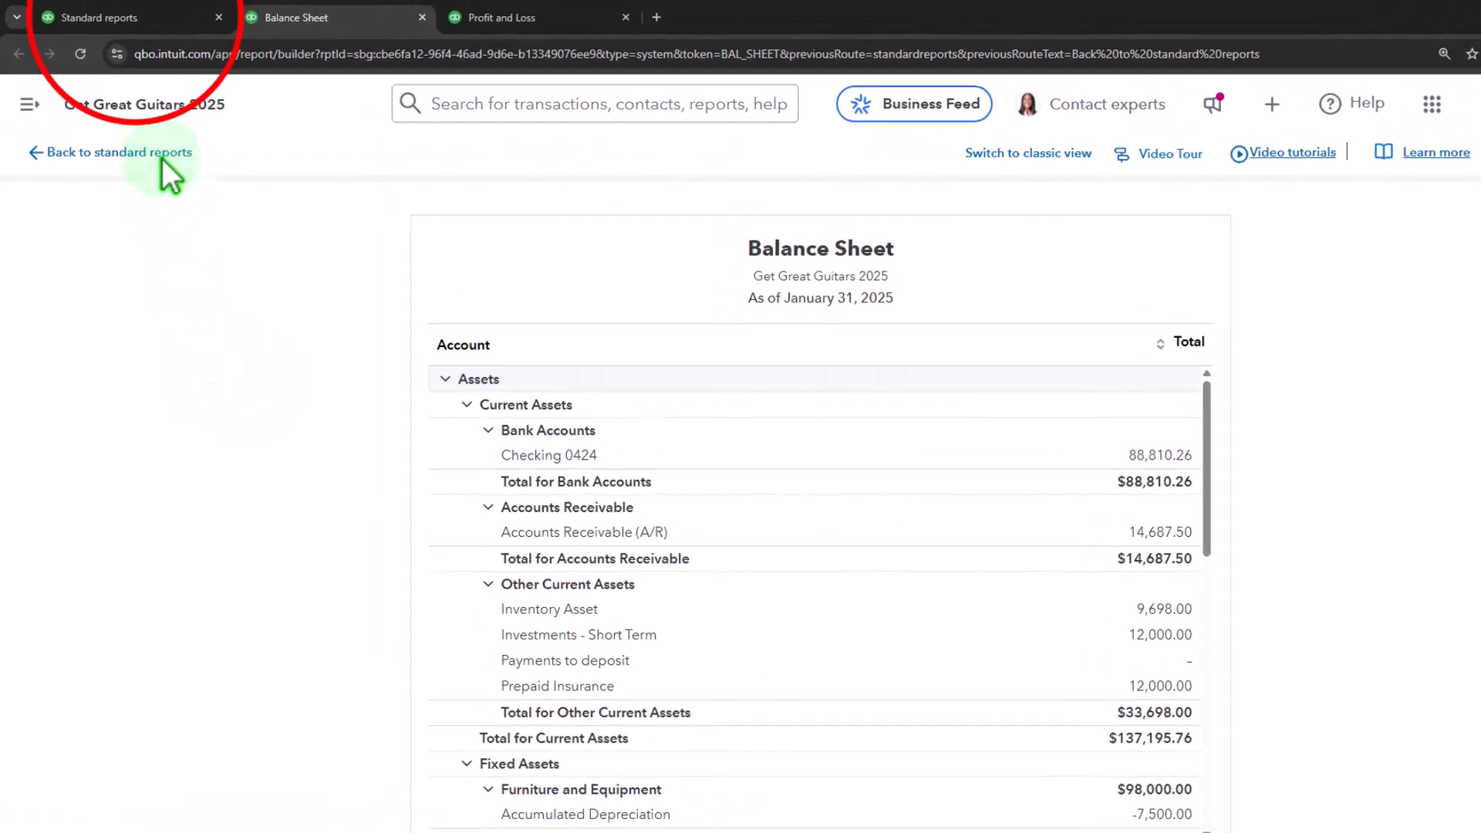
{"action": "left_click", "coordinate": [134, 17]}
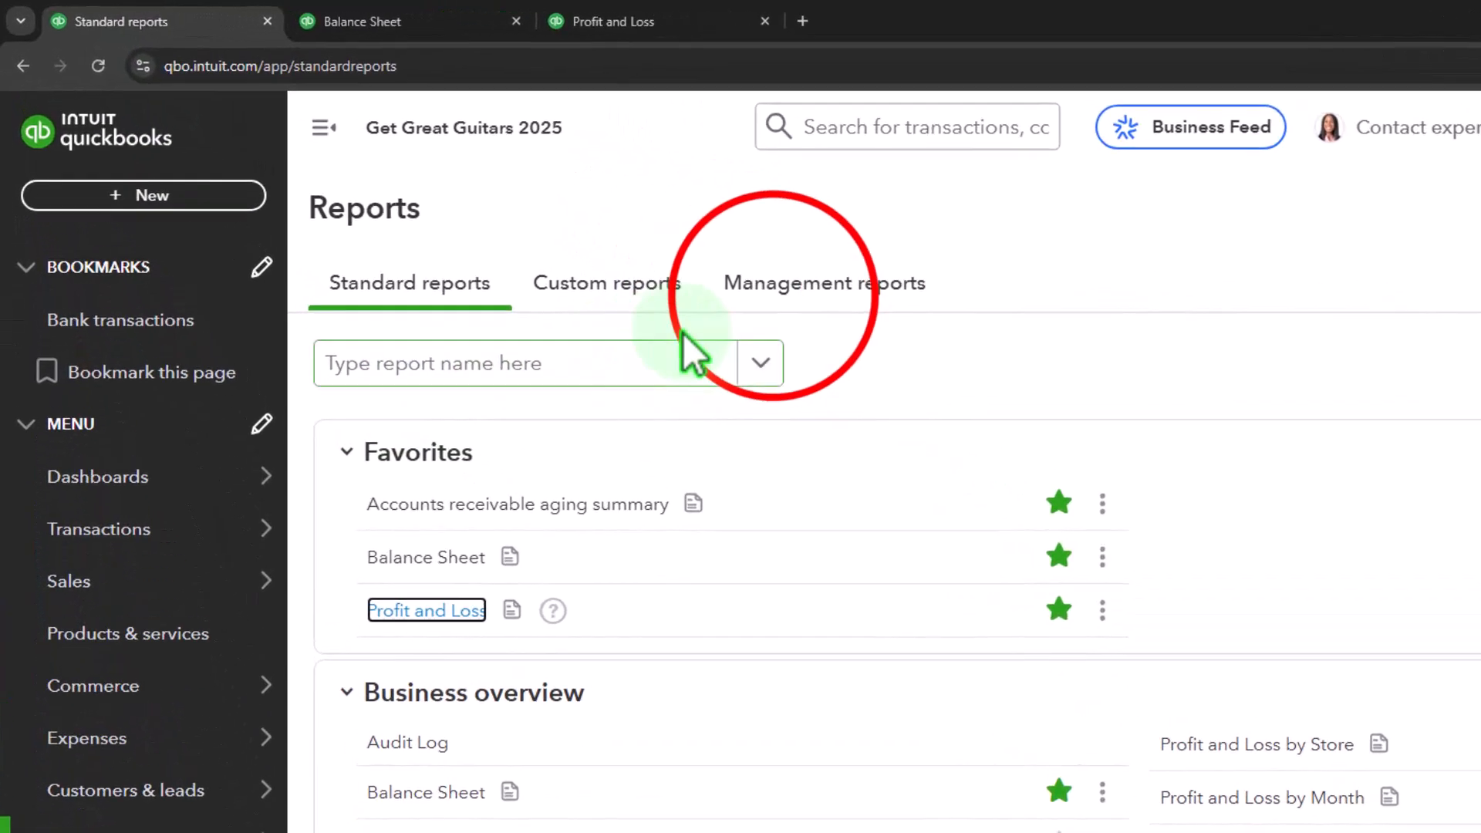
{"action": "left_click", "coordinate": [778, 296]}
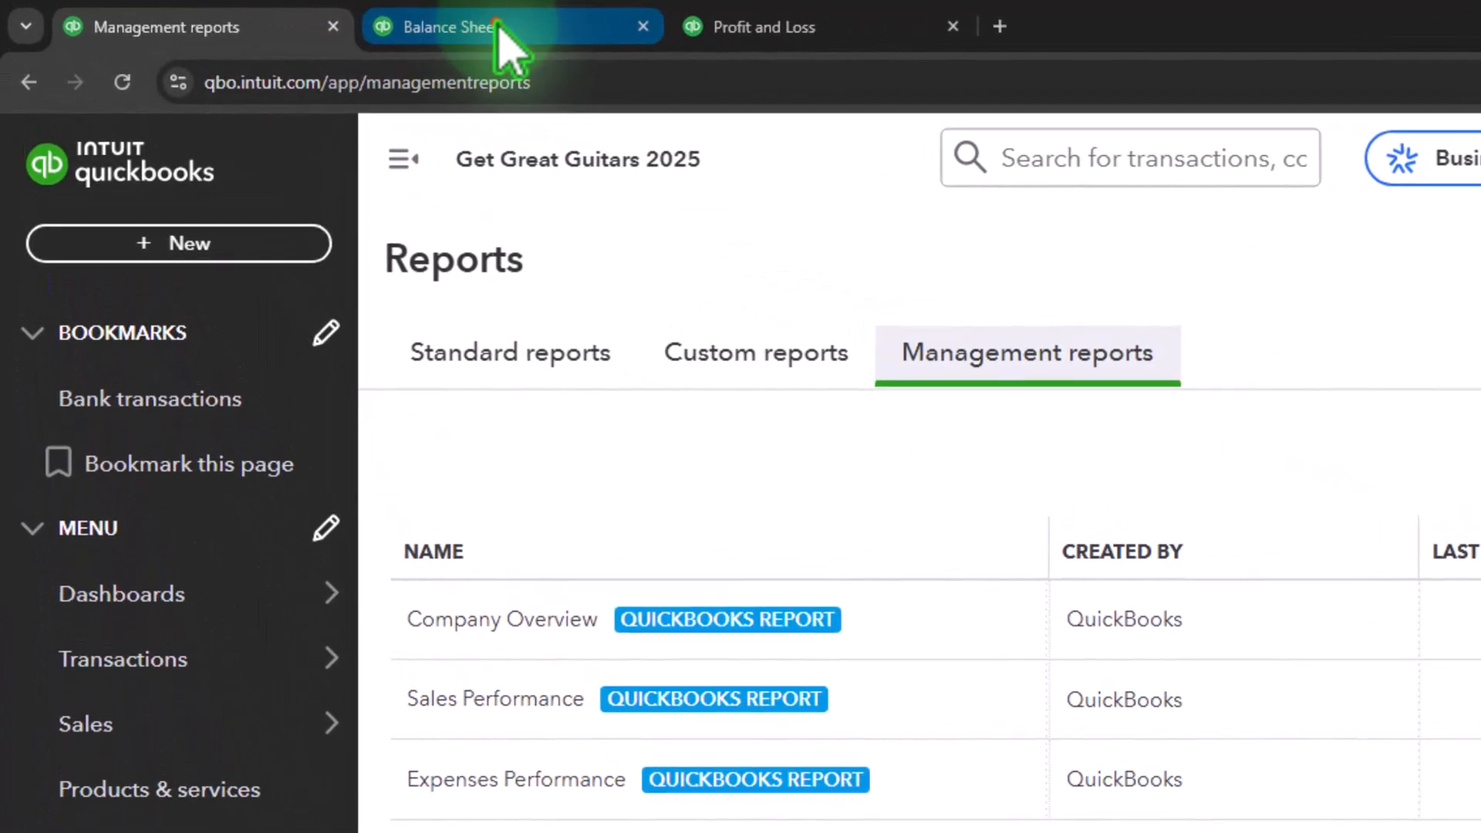
{"action": "left_click", "coordinate": [499, 30]}
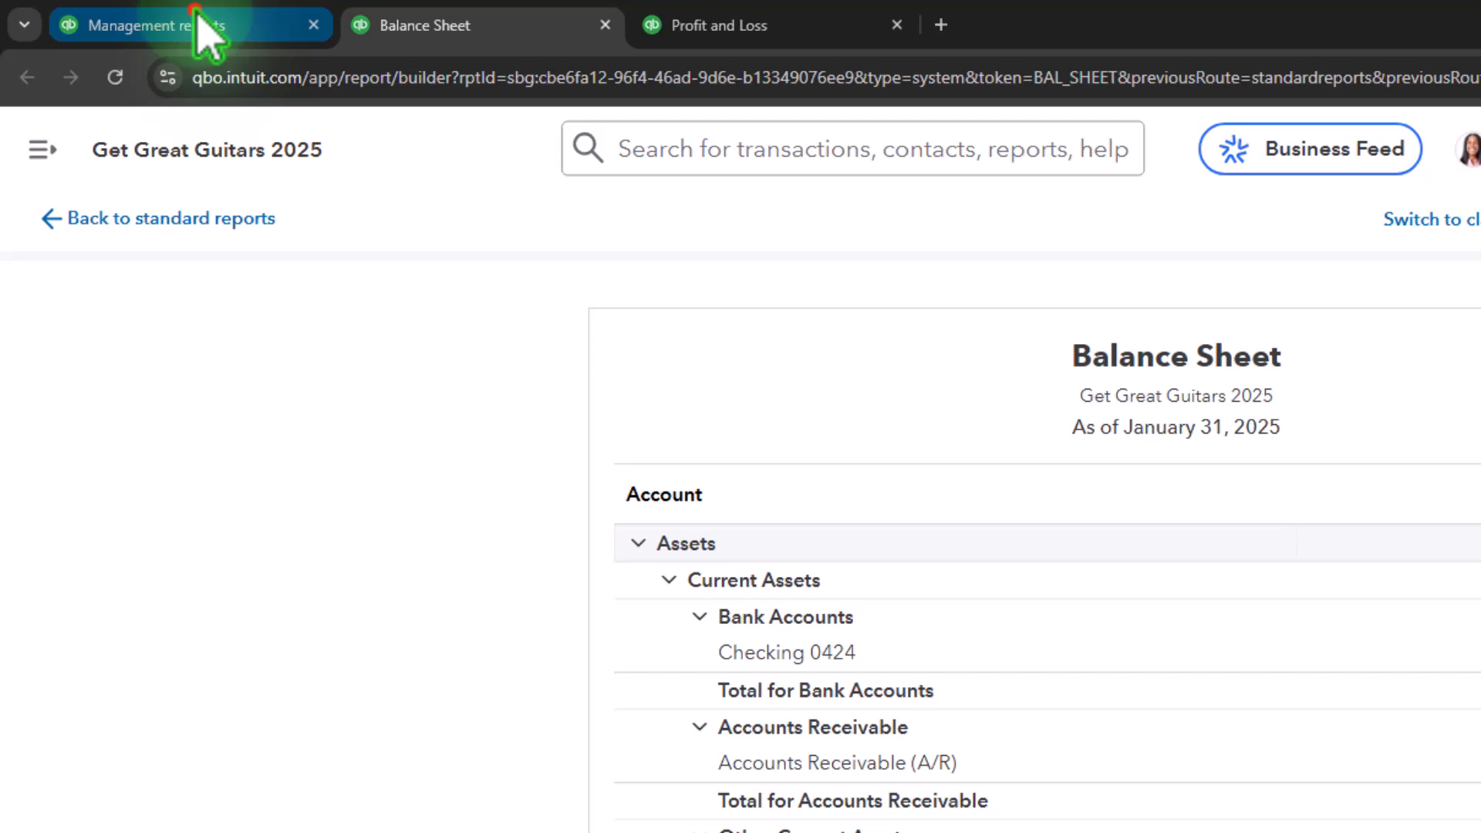
{"action": "left_click", "coordinate": [197, 14]}
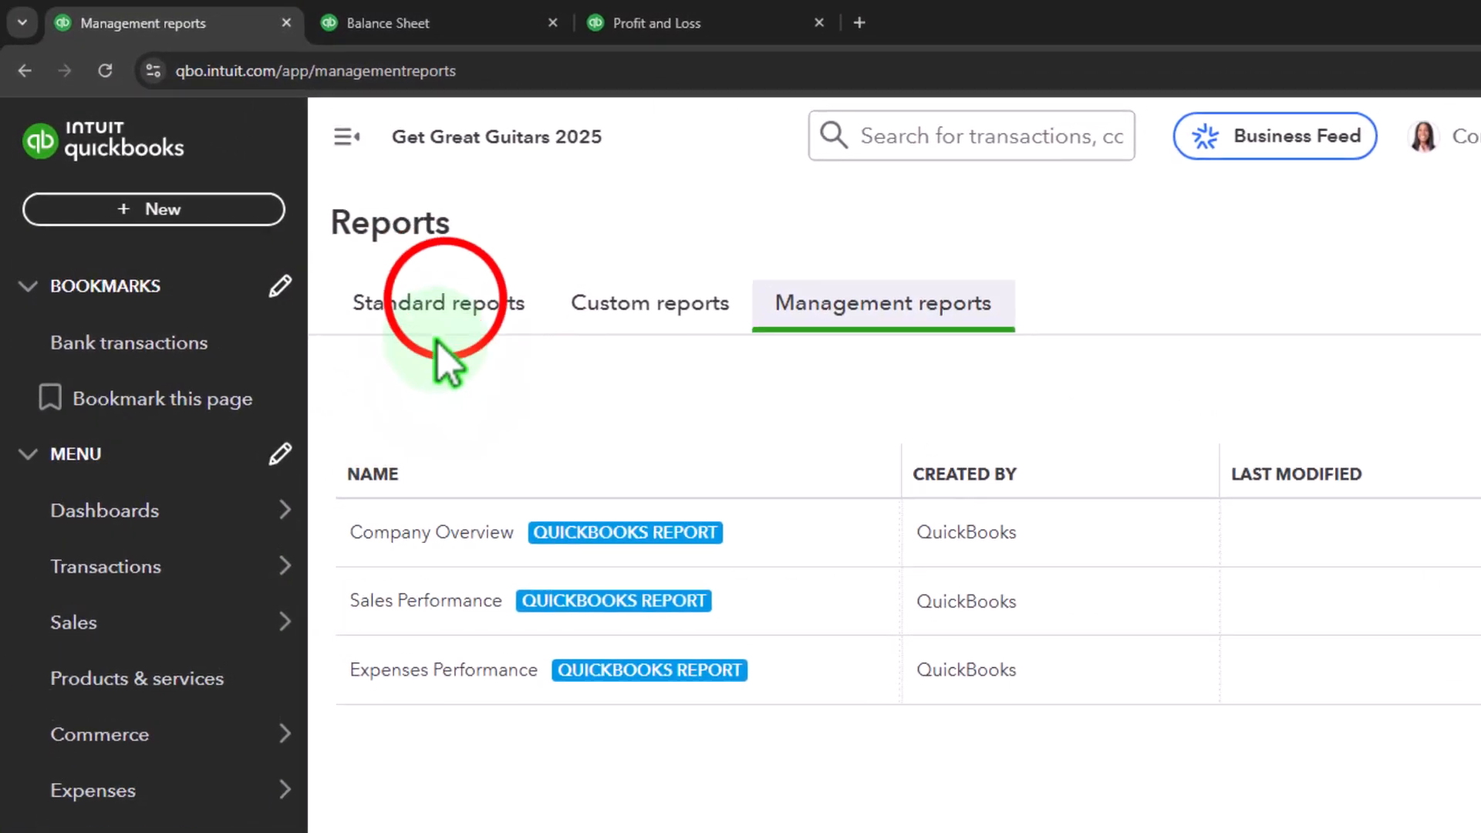
Open the Balance Sheet Summary from the Business overview standard reports in a new browser tab and switch to it
{"action": "left_click", "coordinate": [451, 303]}
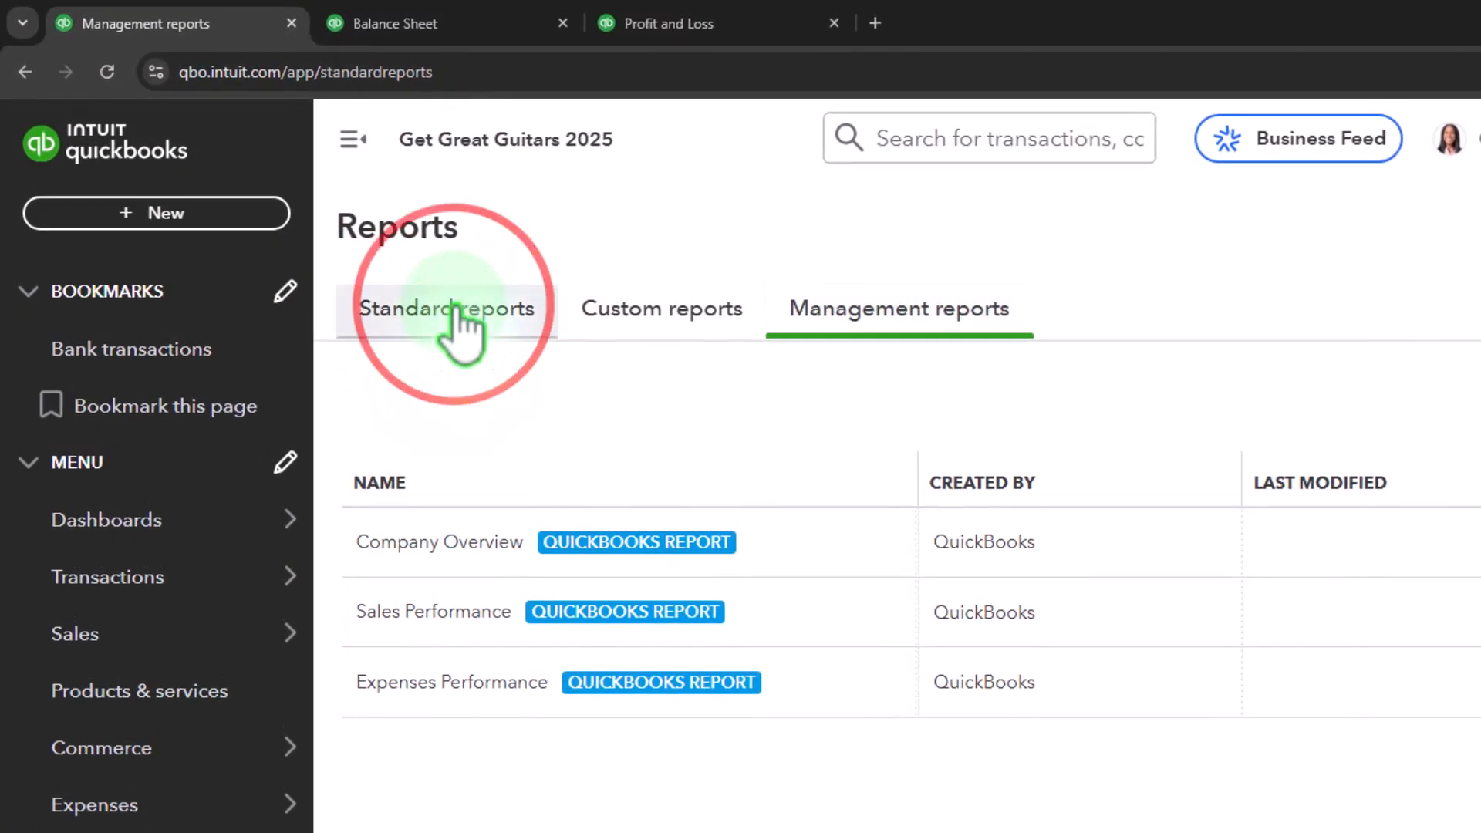
{"action": "left_click", "coordinate": [347, 136]}
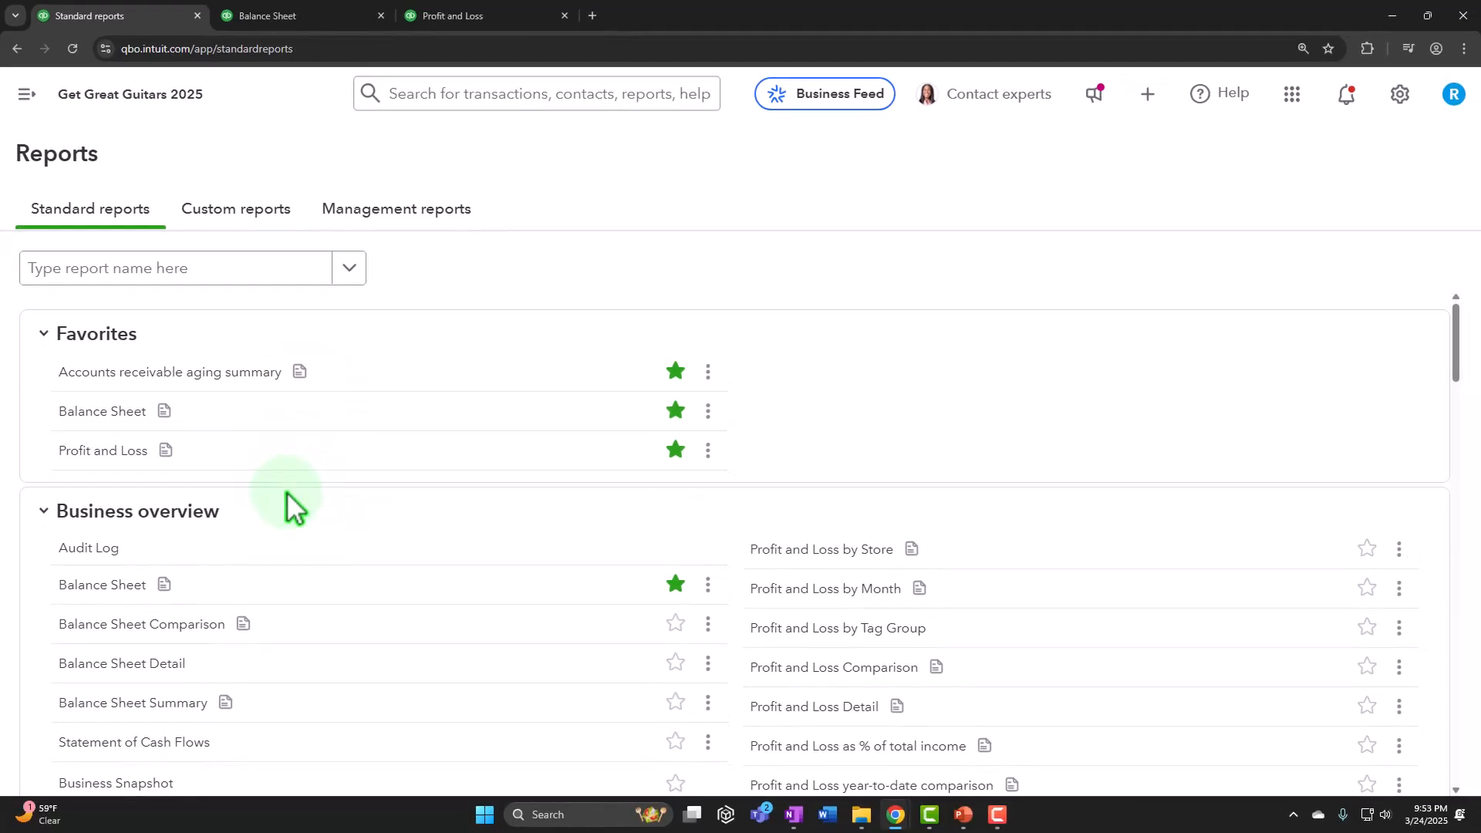
{"action": "scroll", "coordinate": [307, 540], "scroll_direction": "down", "scroll_amount": 2}
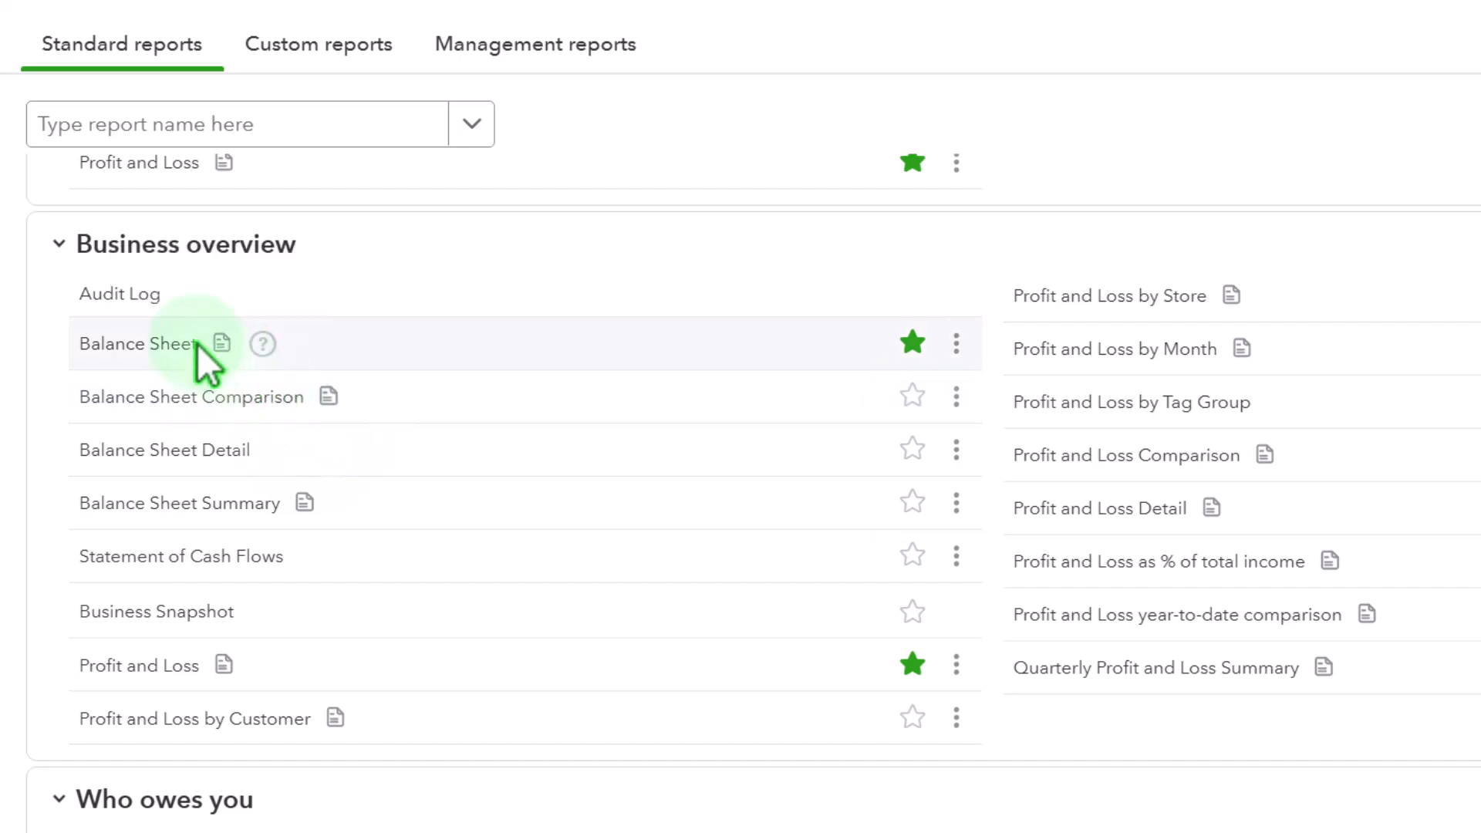
{"action": "left_click", "coordinate": [197, 509]}
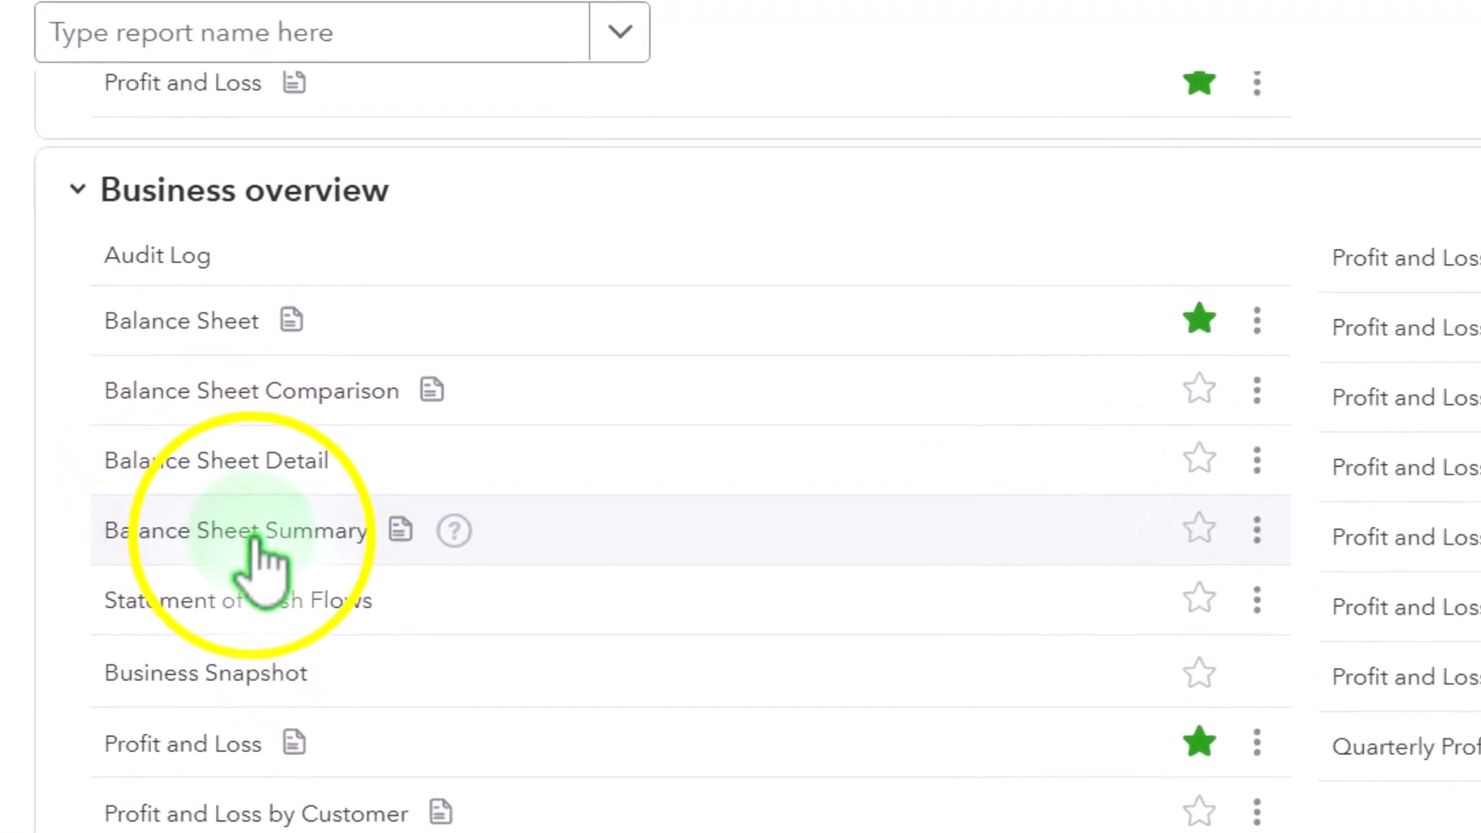
{"action": "right_click", "coordinate": [256, 541]}
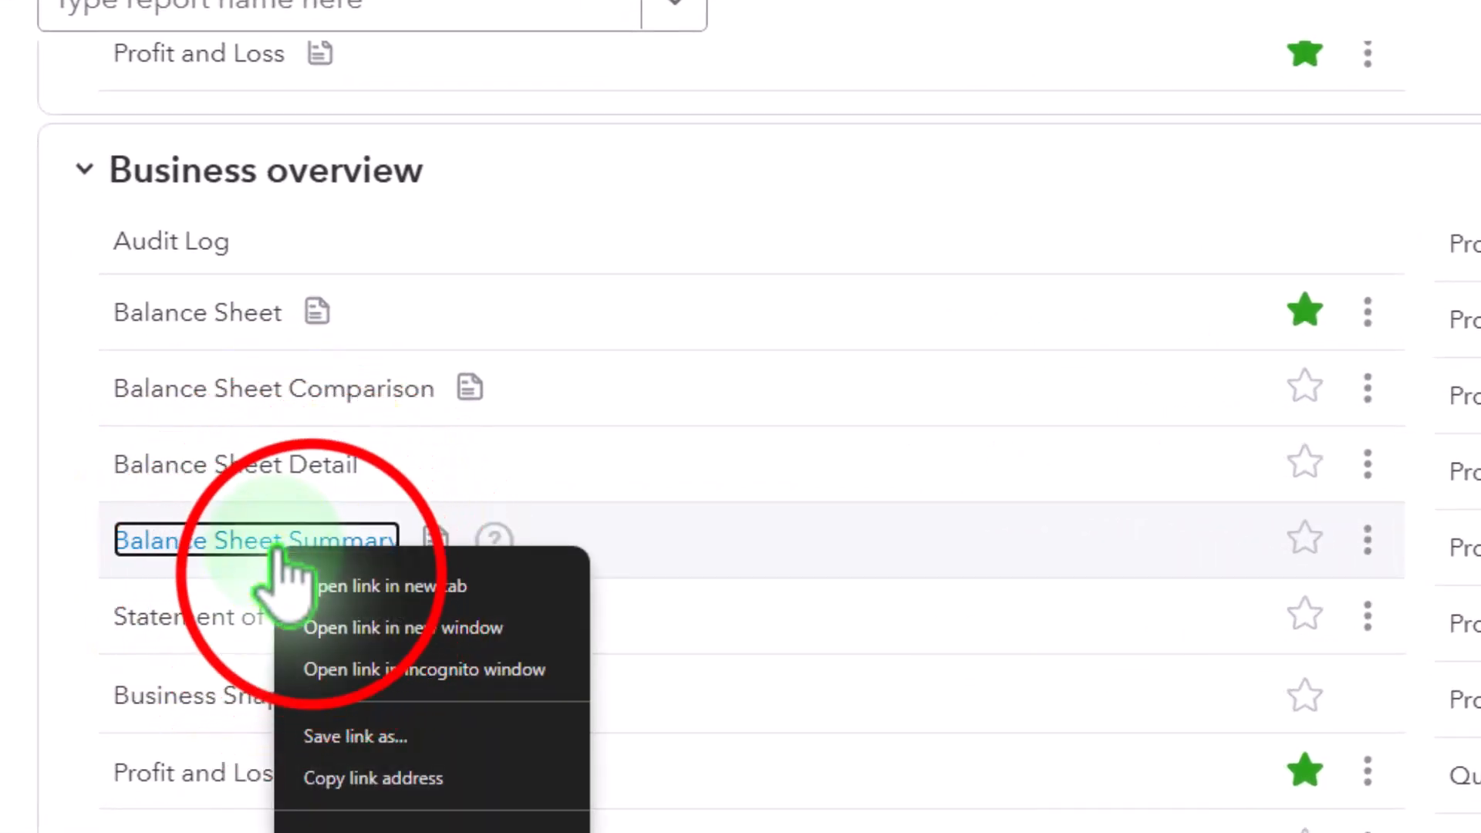
{"action": "left_click", "coordinate": [289, 567]}
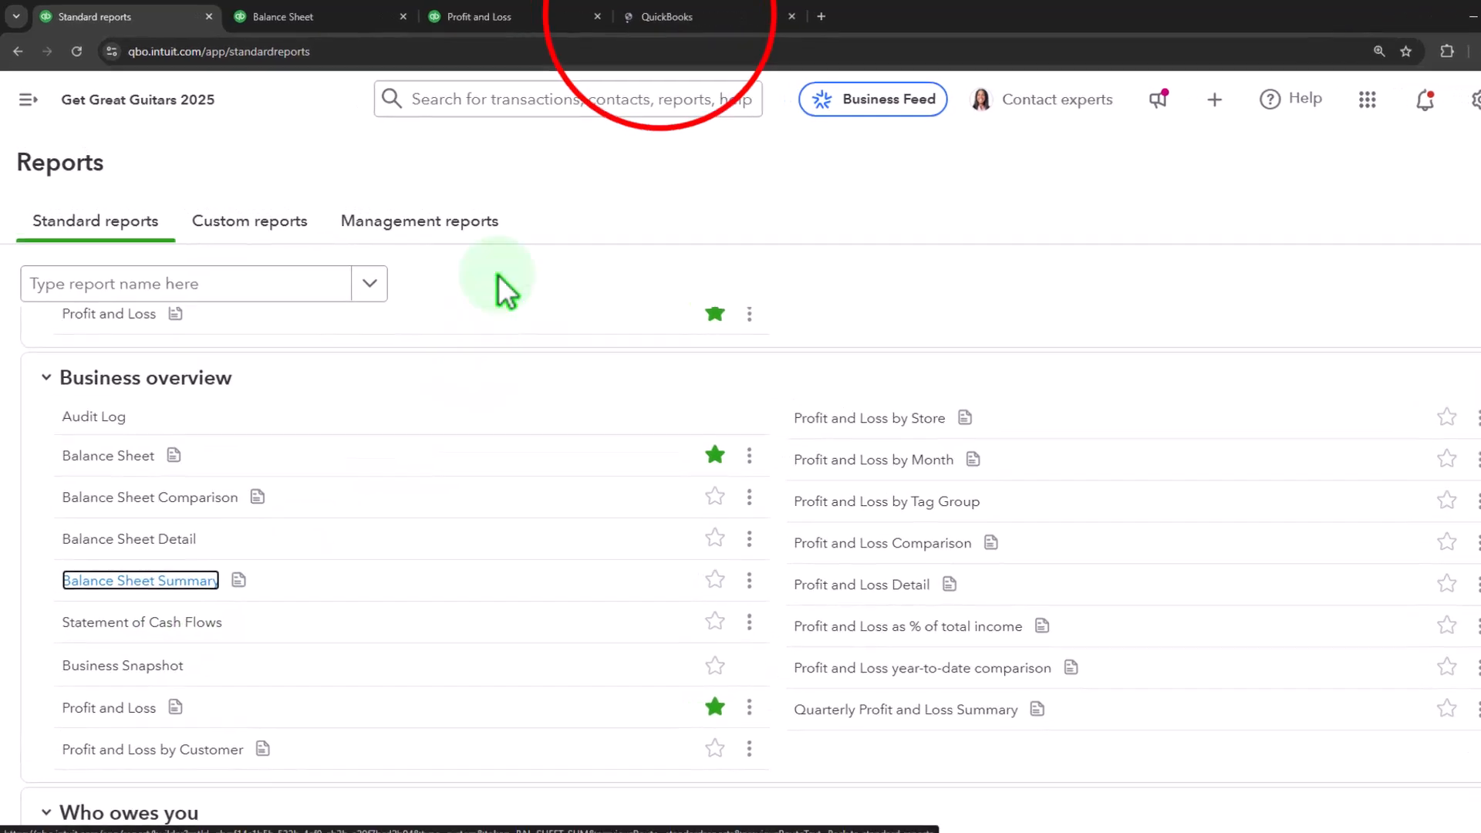
{"action": "left_click", "coordinate": [632, 17]}
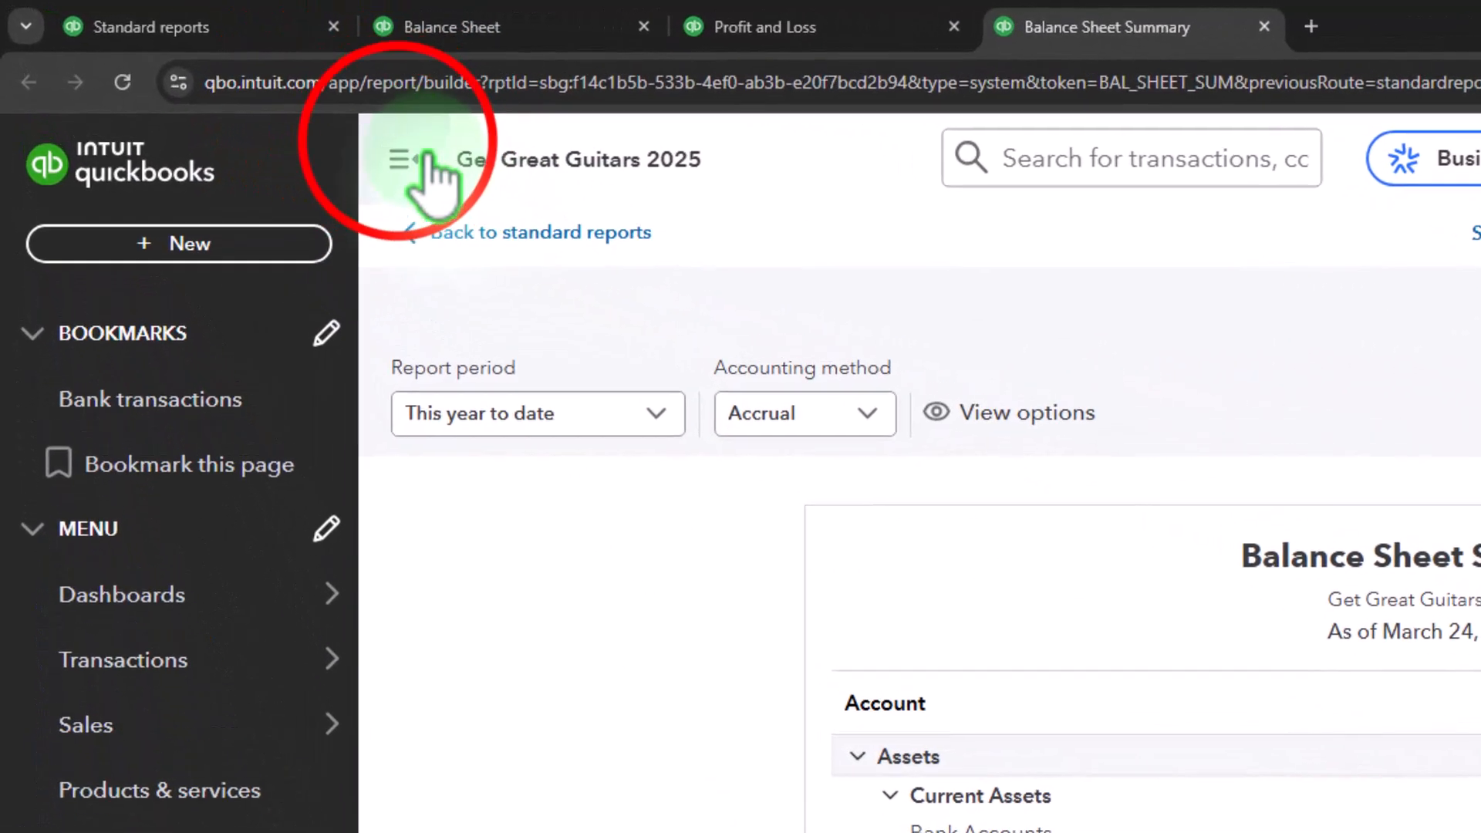
Set the Balance Sheet Summary's report period to custom dates 01/01/2025 to 01/31/2025, with the navigation menu and report options collapsed
{"action": "left_click", "coordinate": [422, 158]}
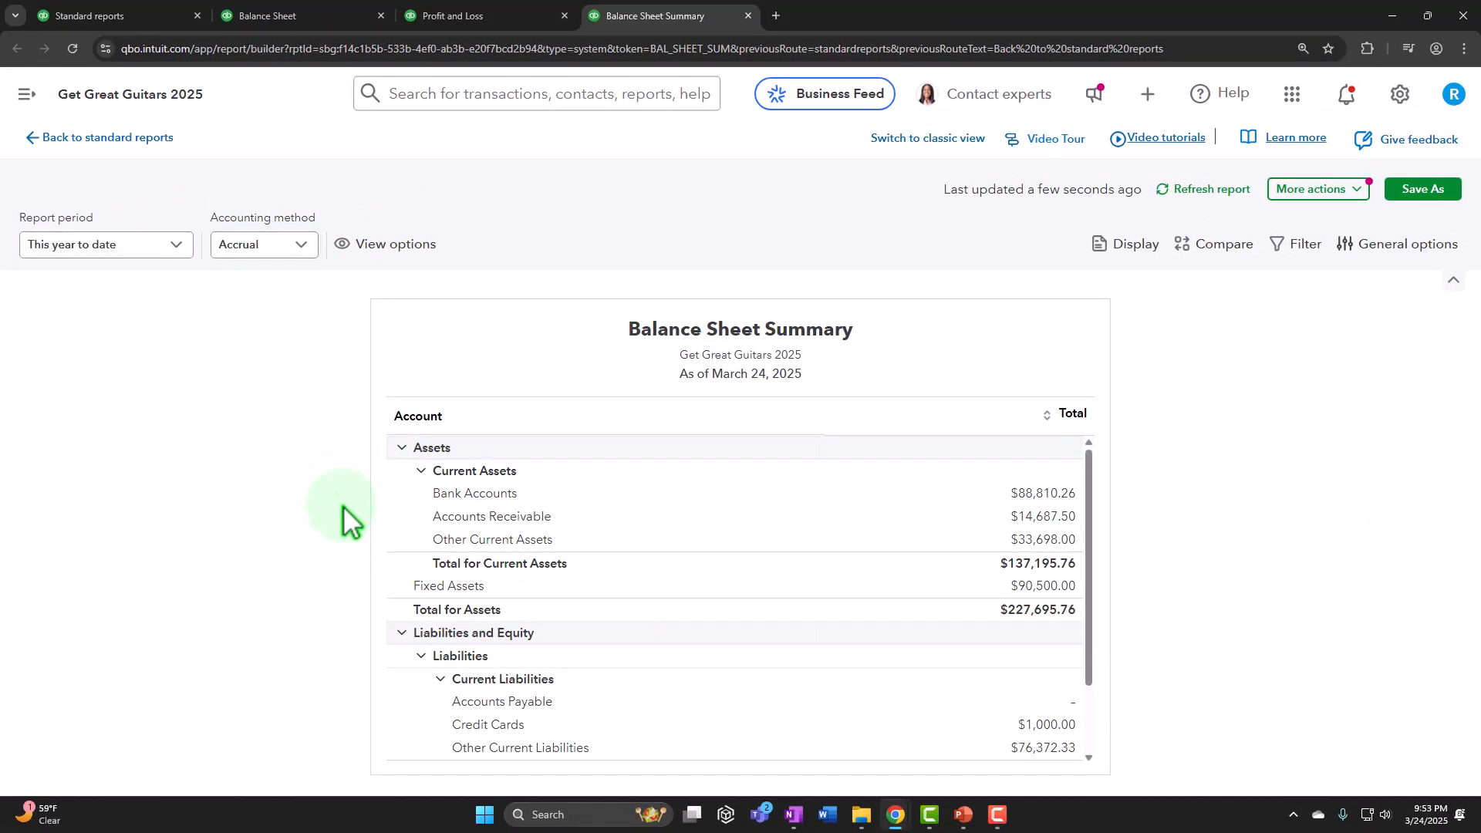
{"action": "scroll", "coordinate": [347, 509], "scroll_direction": "down", "scroll_amount": 3}
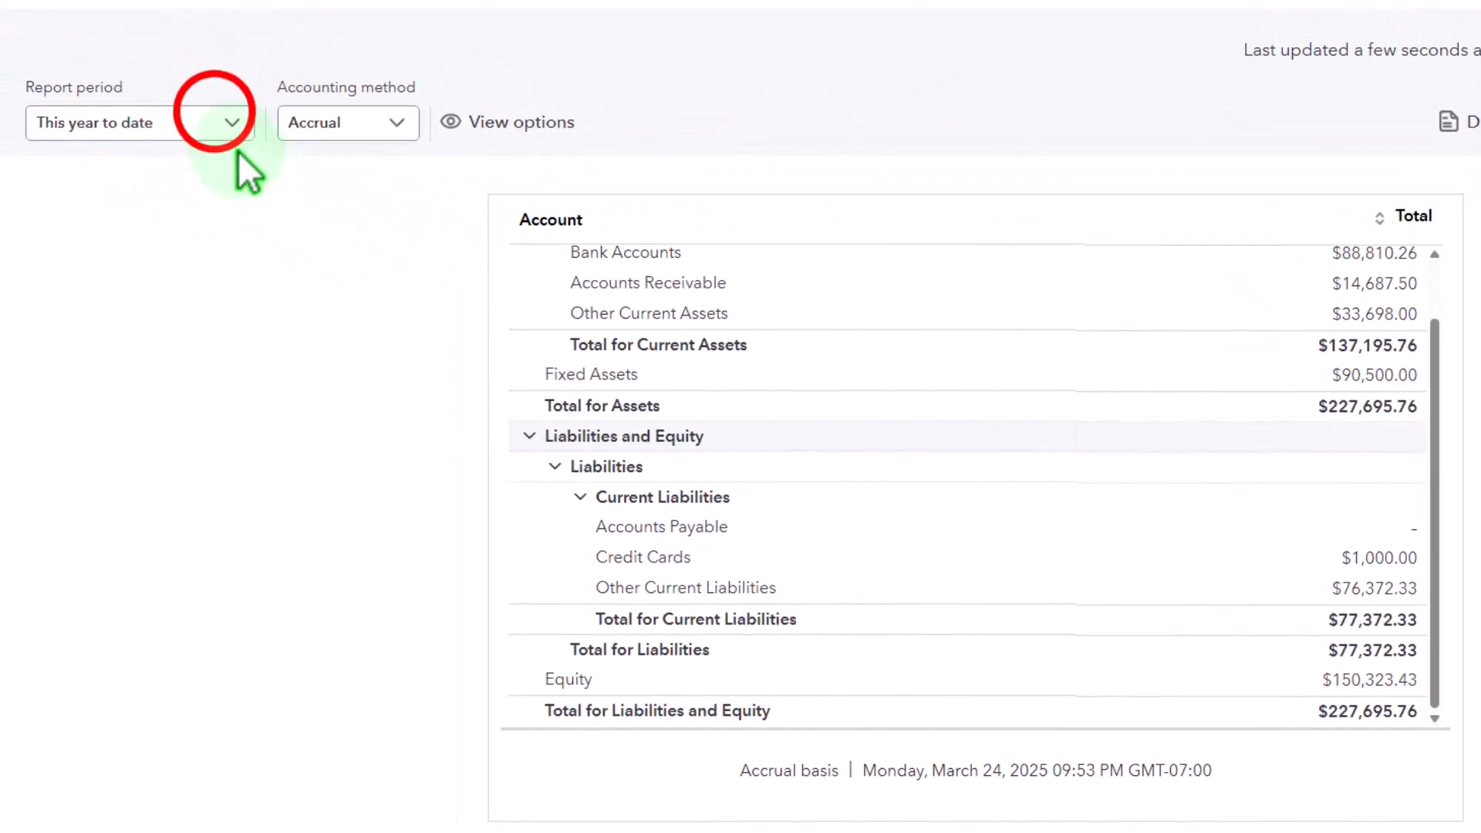
{"action": "left_click", "coordinate": [220, 127]}
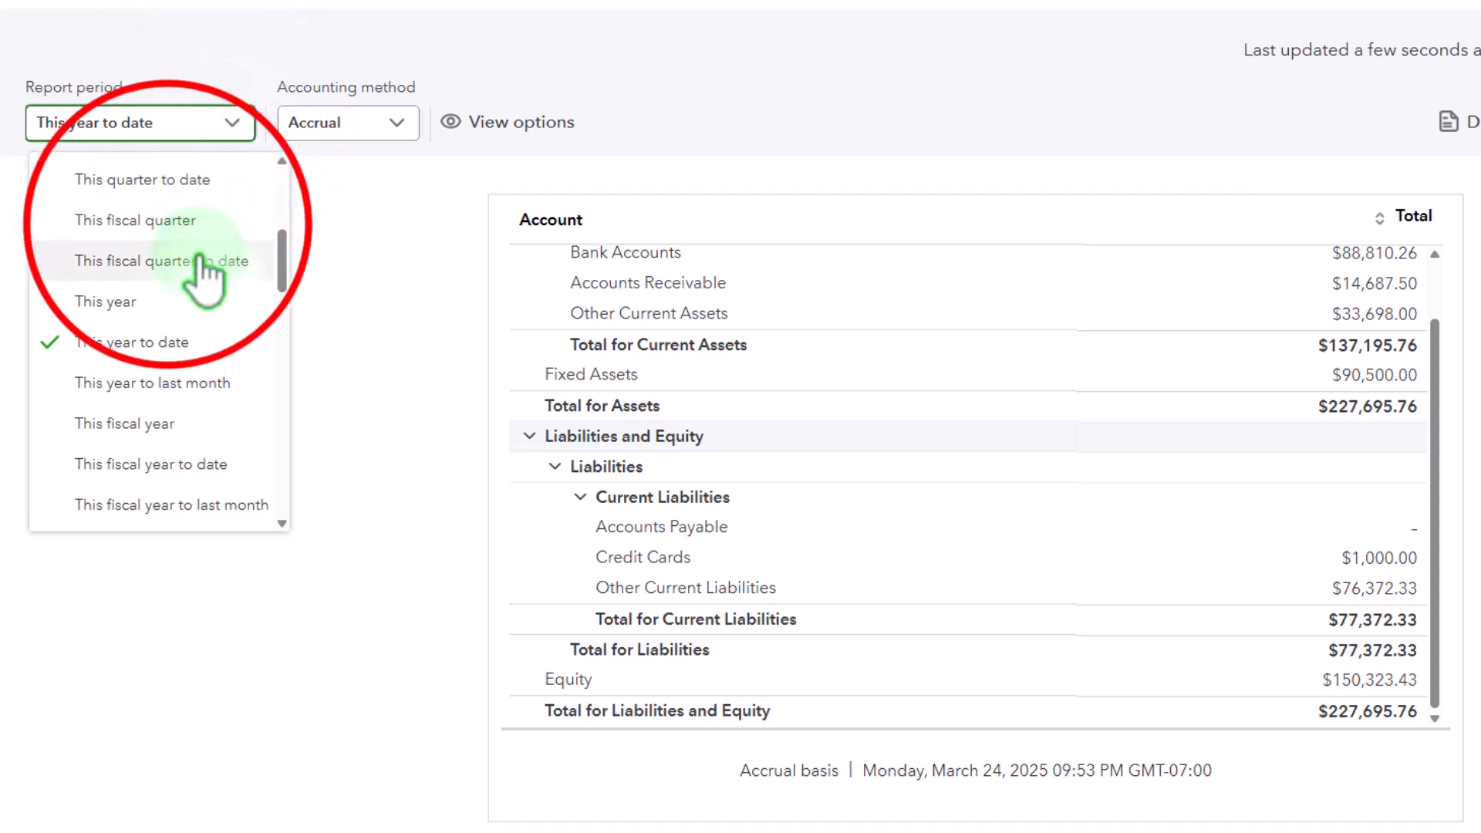
{"action": "scroll", "coordinate": [192, 270], "scroll_direction": "up", "scroll_amount": 5}
{"action": "left_click", "coordinate": [168, 225]}
{"action": "left_click", "coordinate": [385, 126]}
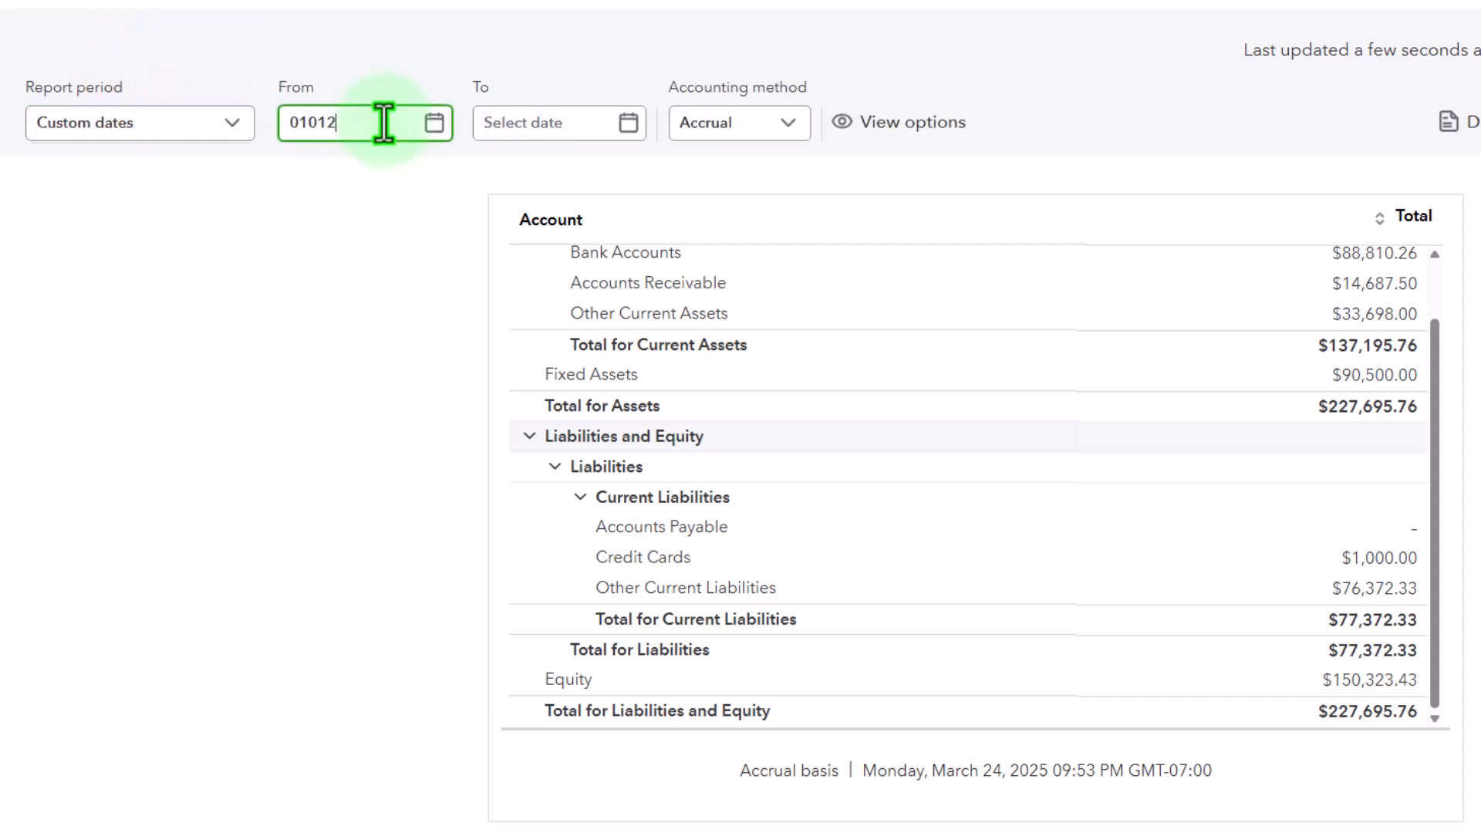
{"action": "type", "text": "010125"}
{"action": "key", "text": "Tab"}
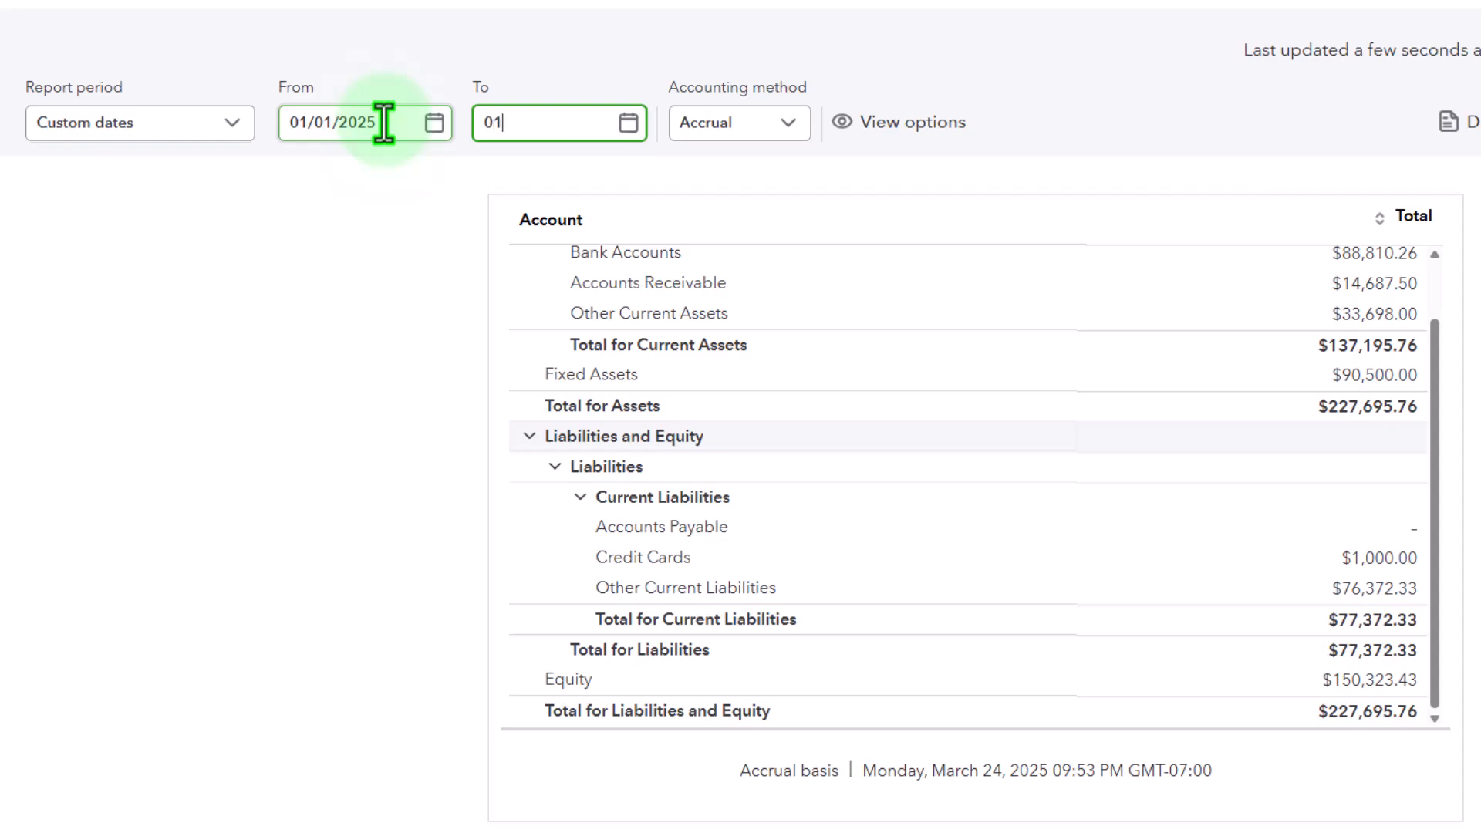
{"action": "type", "text": "013125"}
{"action": "key", "text": "Tab"}
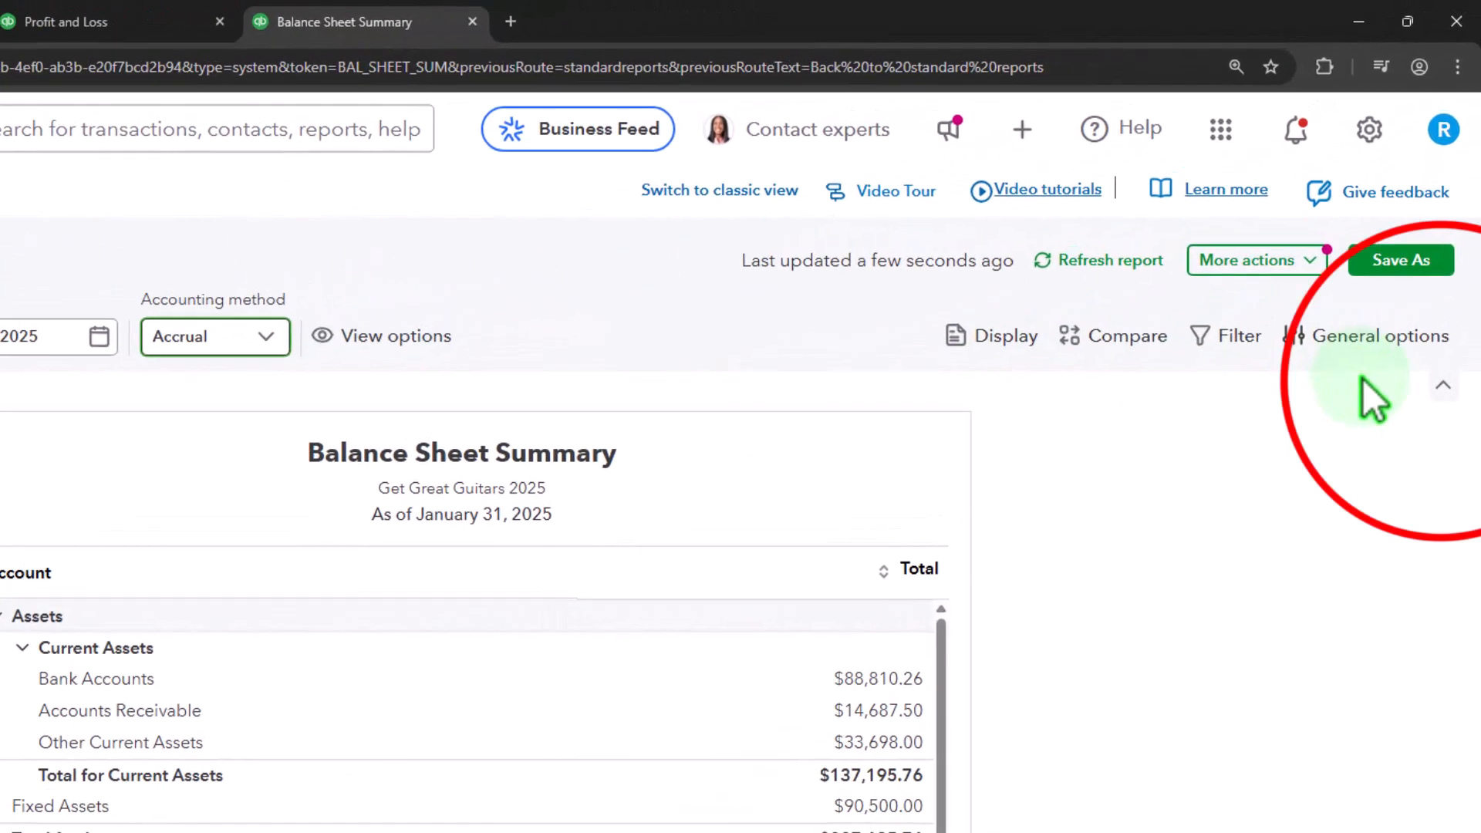
{"action": "left_click", "coordinate": [1442, 385]}
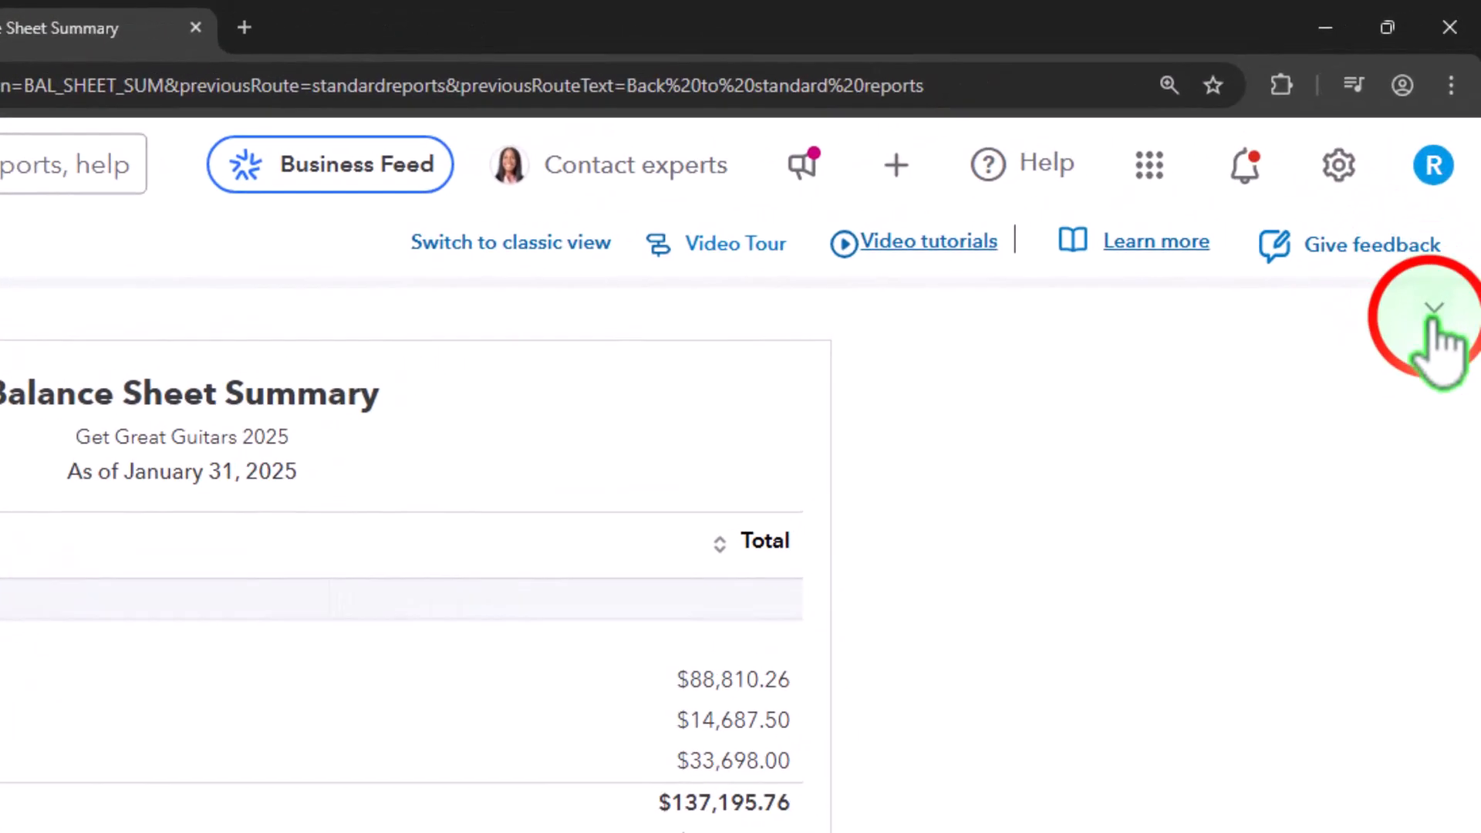
Expand the report options and format the Balance Sheet Summary's negative numbers as (100), shown in red
{"action": "left_click", "coordinate": [1444, 233]}
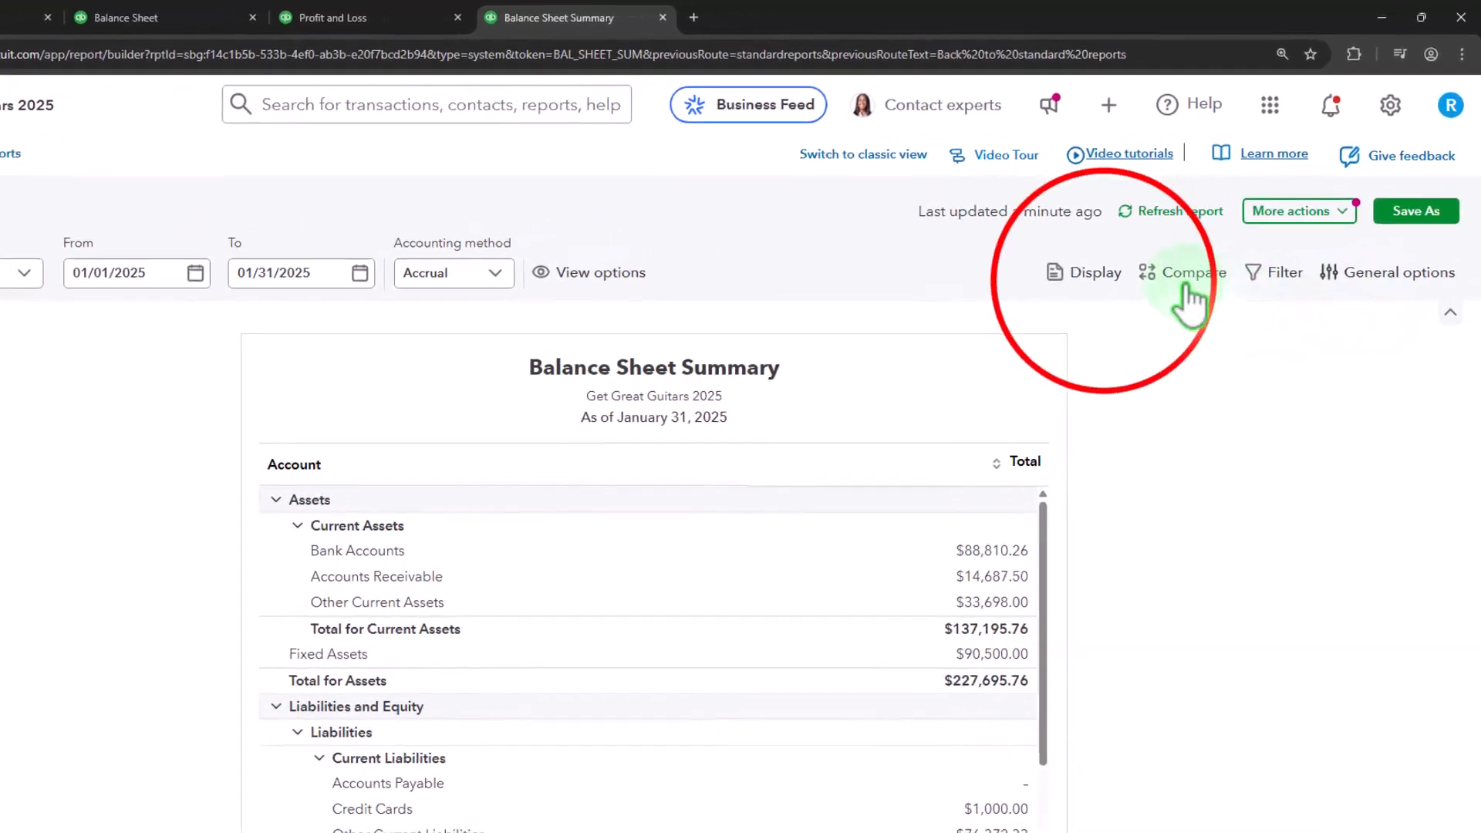
{"action": "left_click", "coordinate": [1060, 302]}
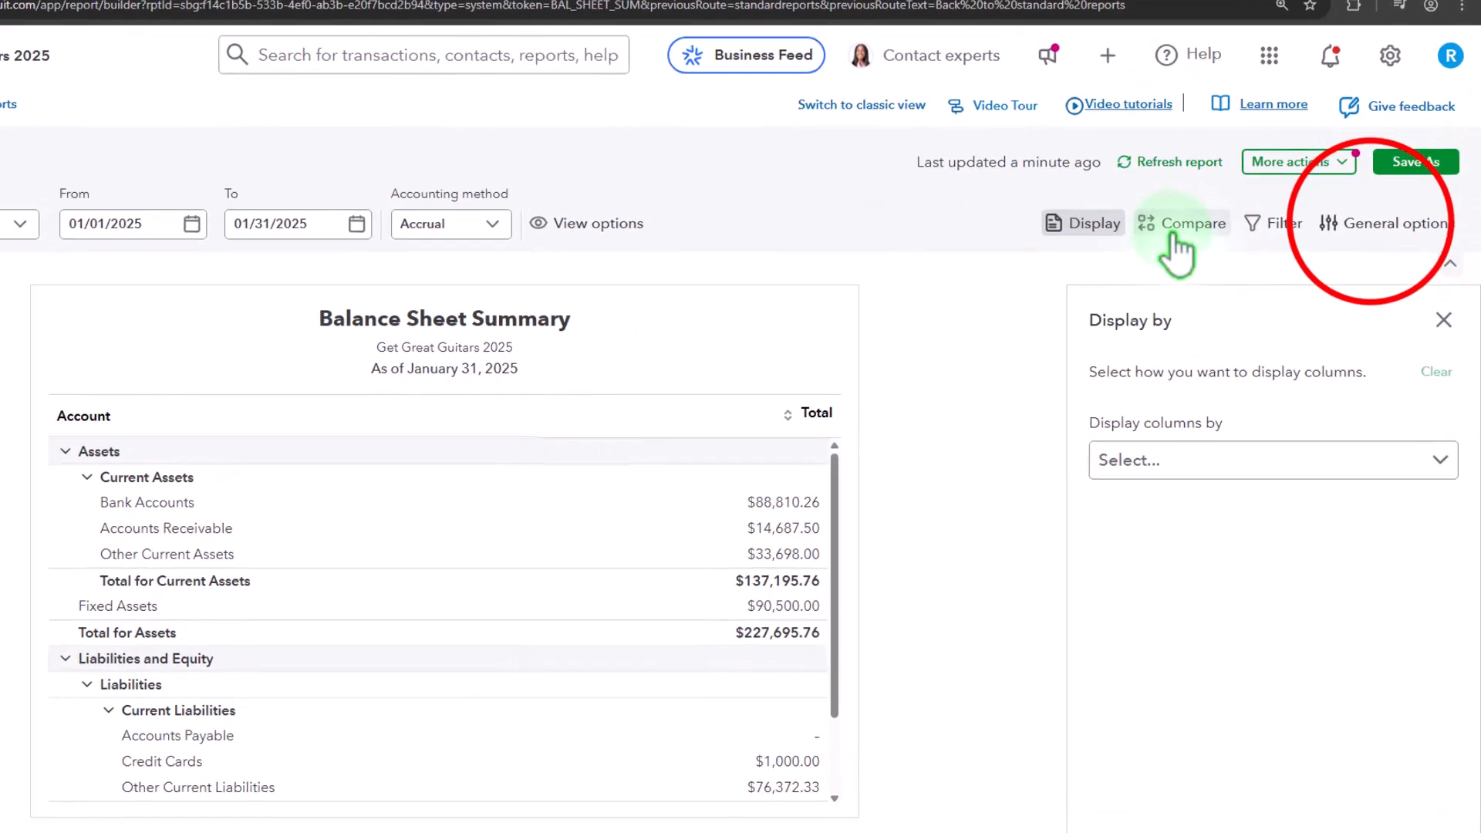
{"action": "left_click", "coordinate": [1385, 245]}
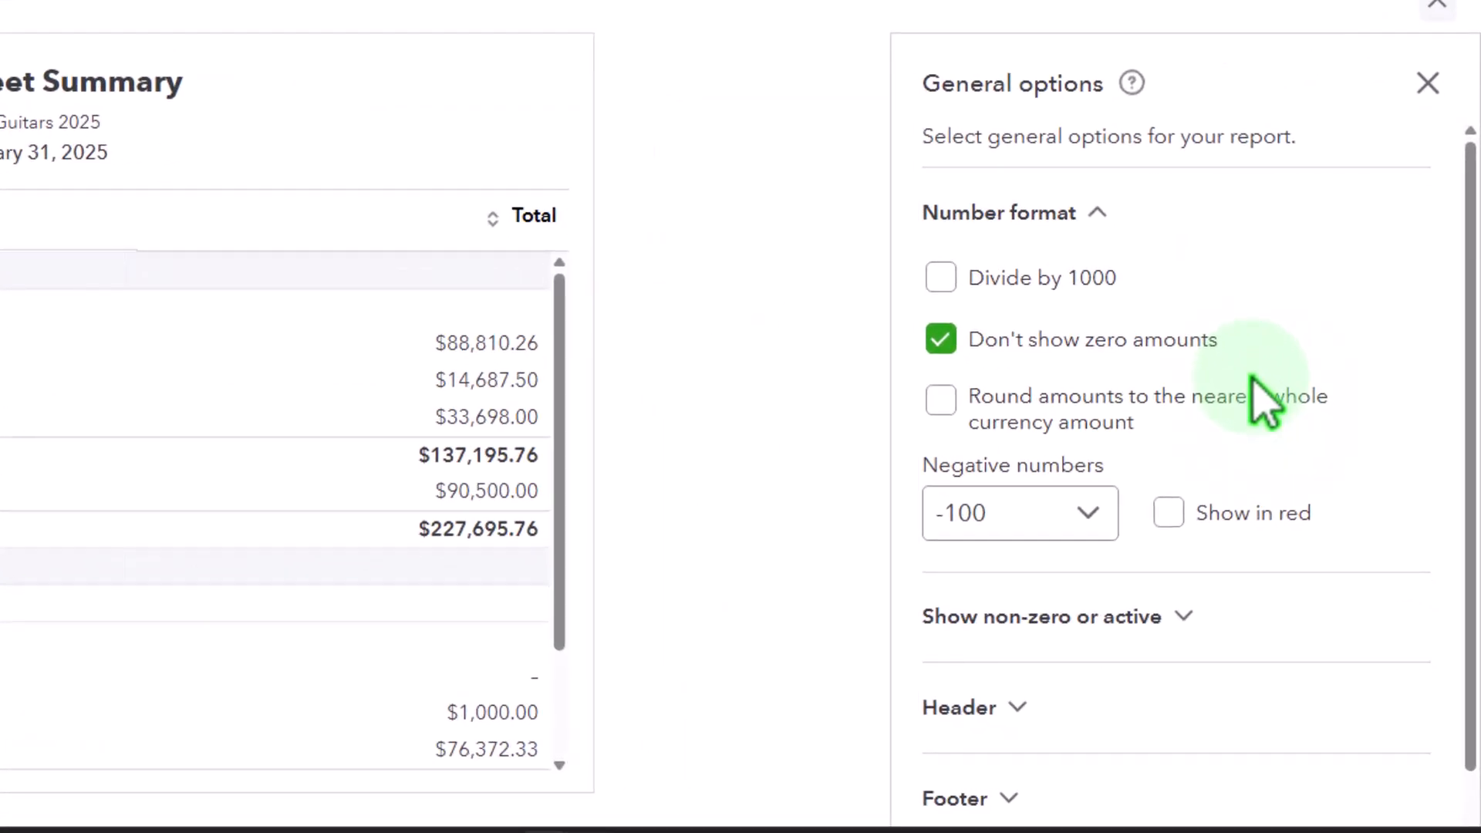
{"action": "left_click", "coordinate": [1099, 521]}
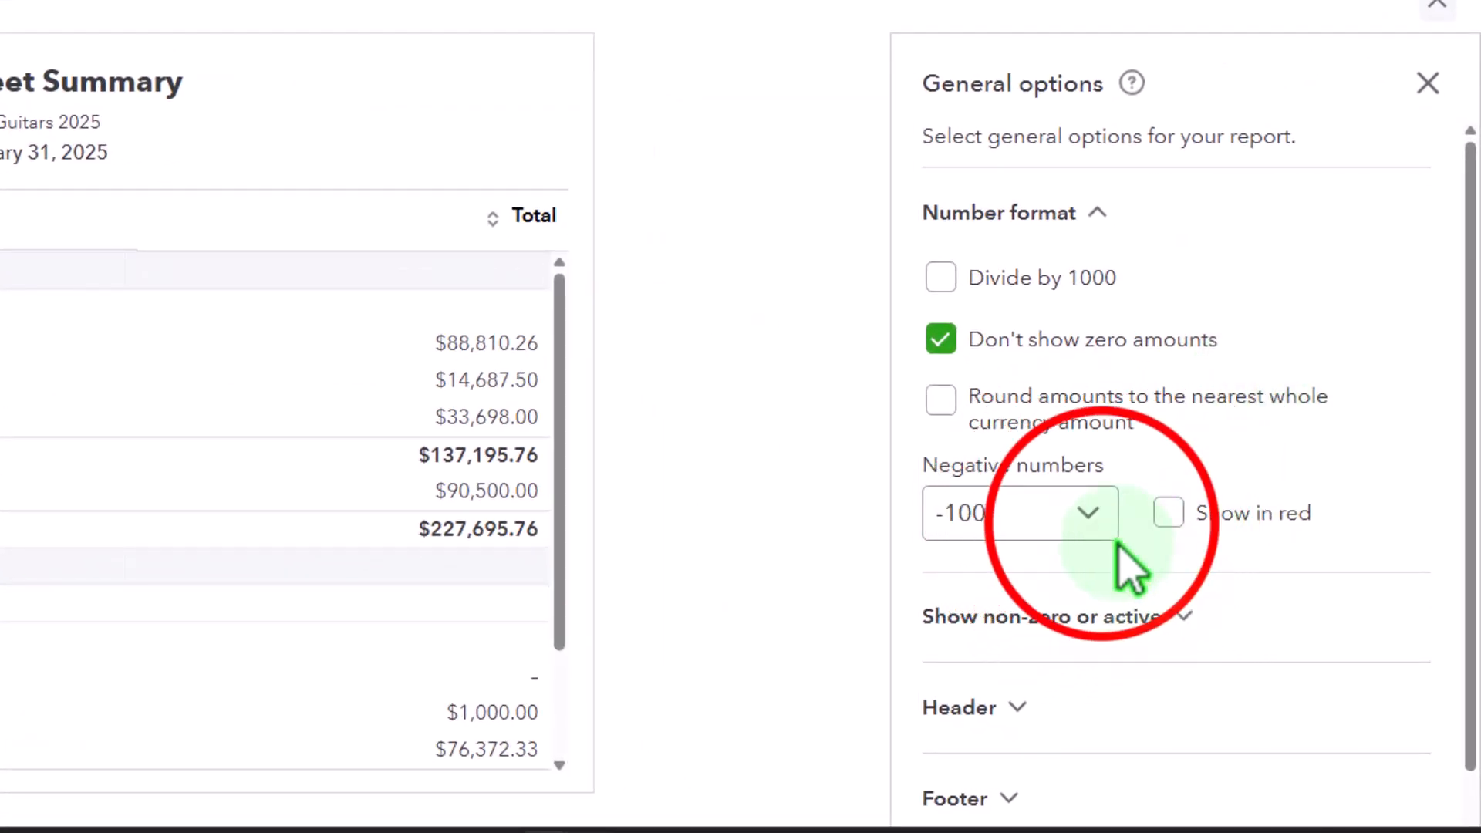
{"action": "left_click", "coordinate": [1092, 508]}
{"action": "left_click", "coordinate": [1086, 510]}
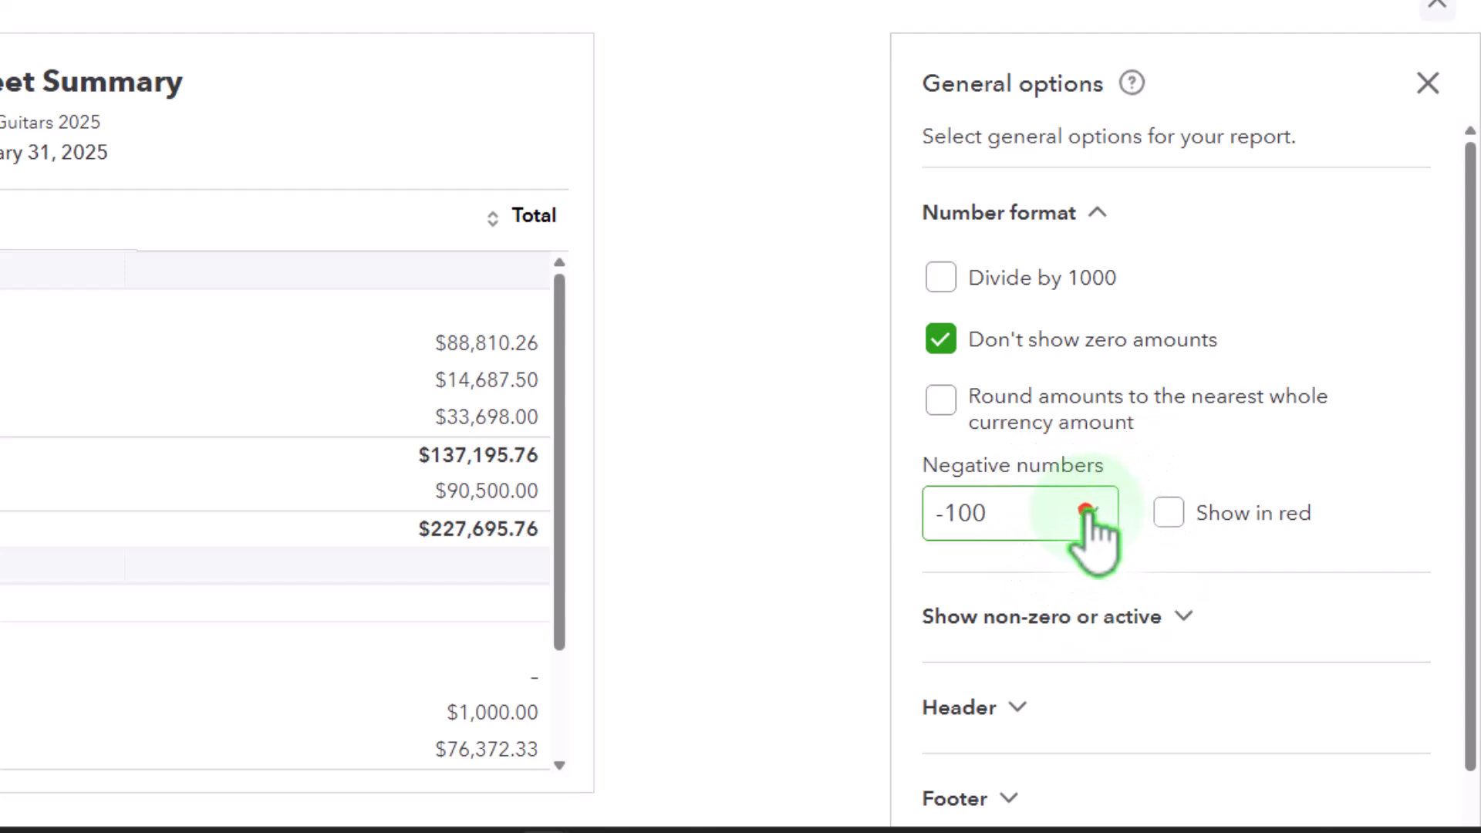
{"action": "left_click", "coordinate": [940, 532]}
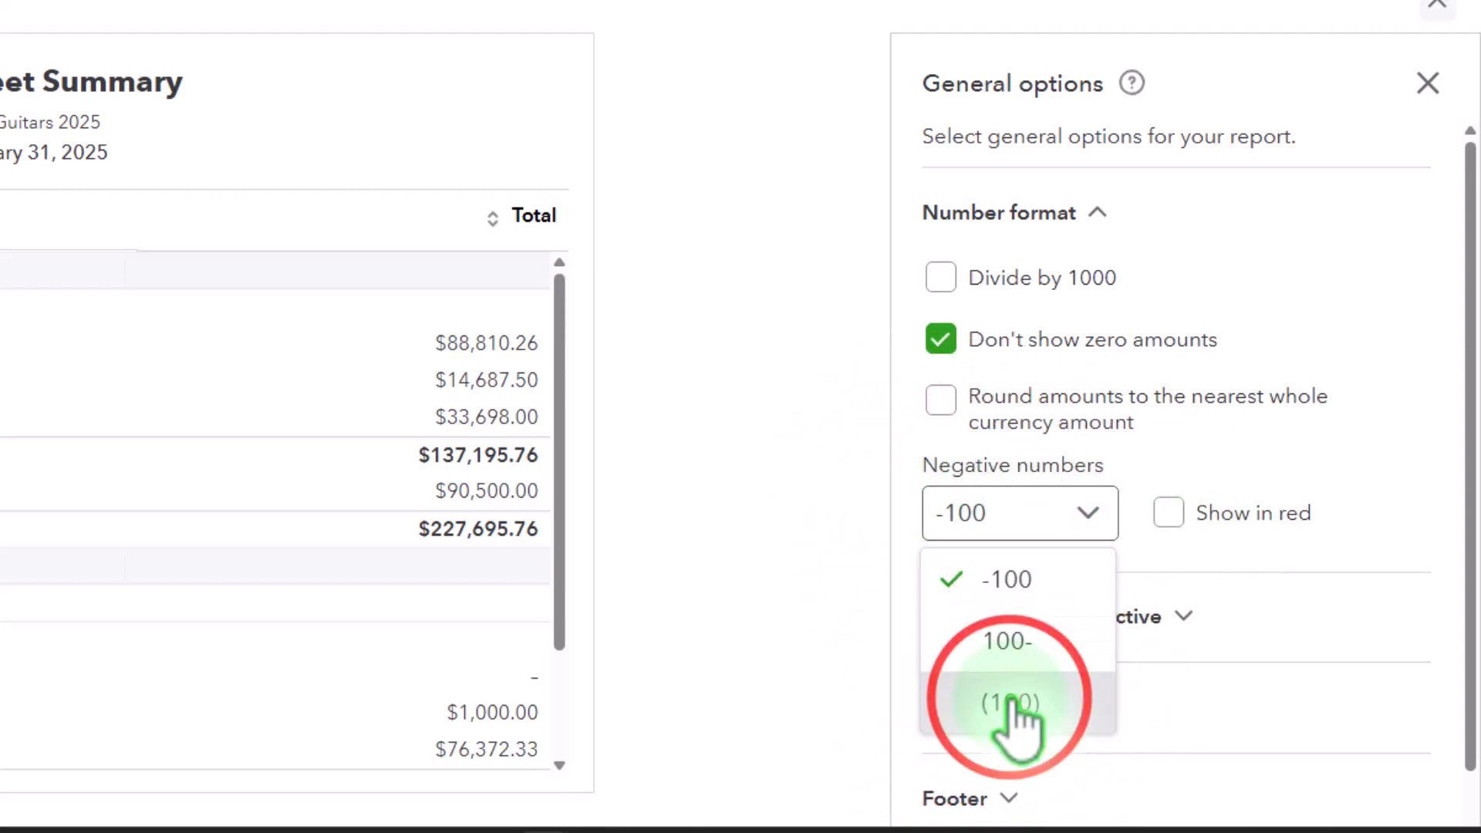
{"action": "left_click", "coordinate": [1018, 703]}
{"action": "left_click", "coordinate": [1168, 512]}
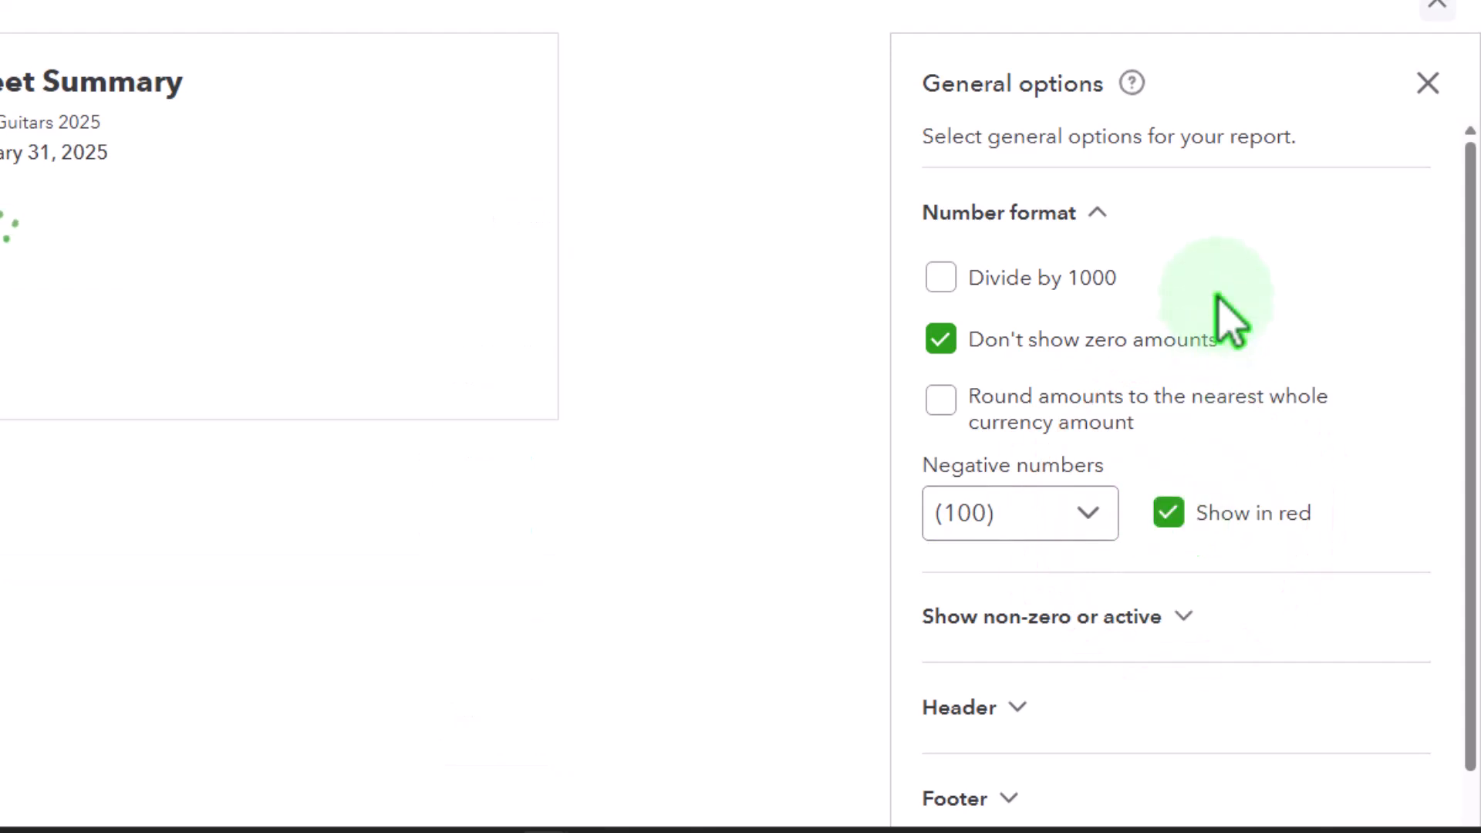
Remove the date prepared, time prepared and report basis from the report's footer, and close the general options
{"action": "scroll", "coordinate": [1227, 324], "scroll_direction": "down", "scroll_amount": 1}
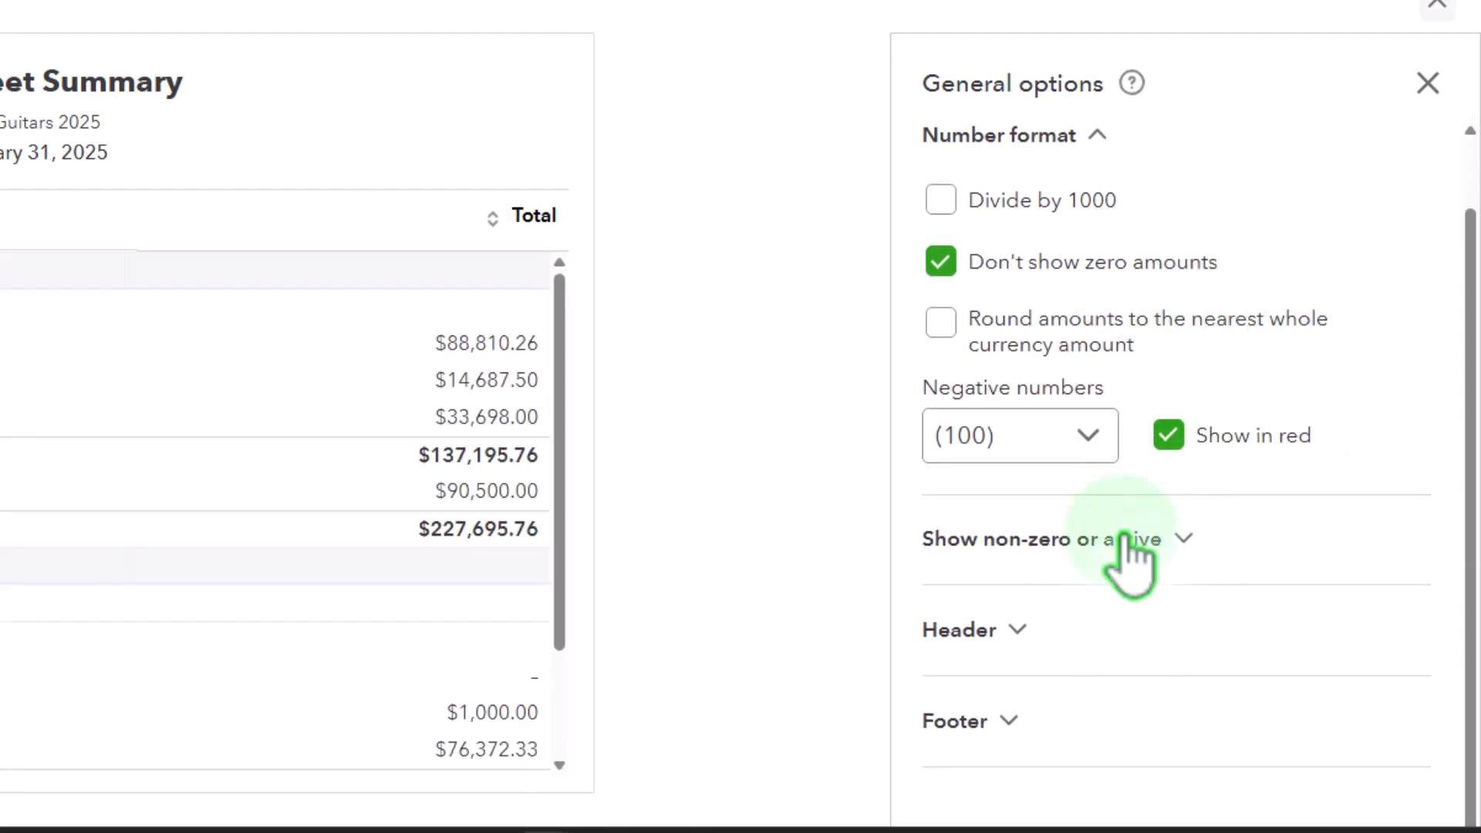
{"action": "left_click", "coordinate": [1017, 631]}
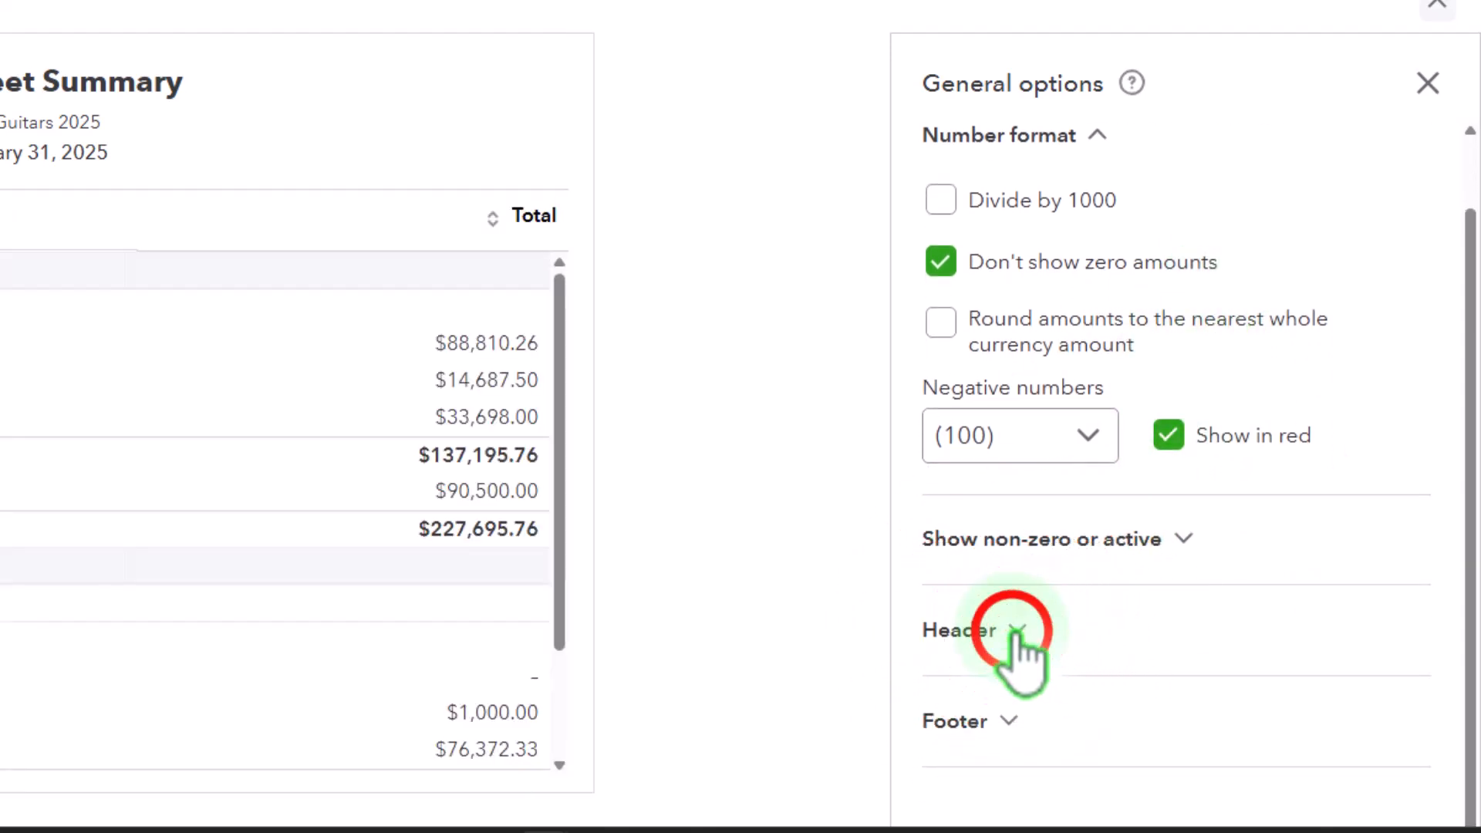
{"action": "scroll", "coordinate": [1037, 555], "scroll_direction": "down", "scroll_amount": 3}
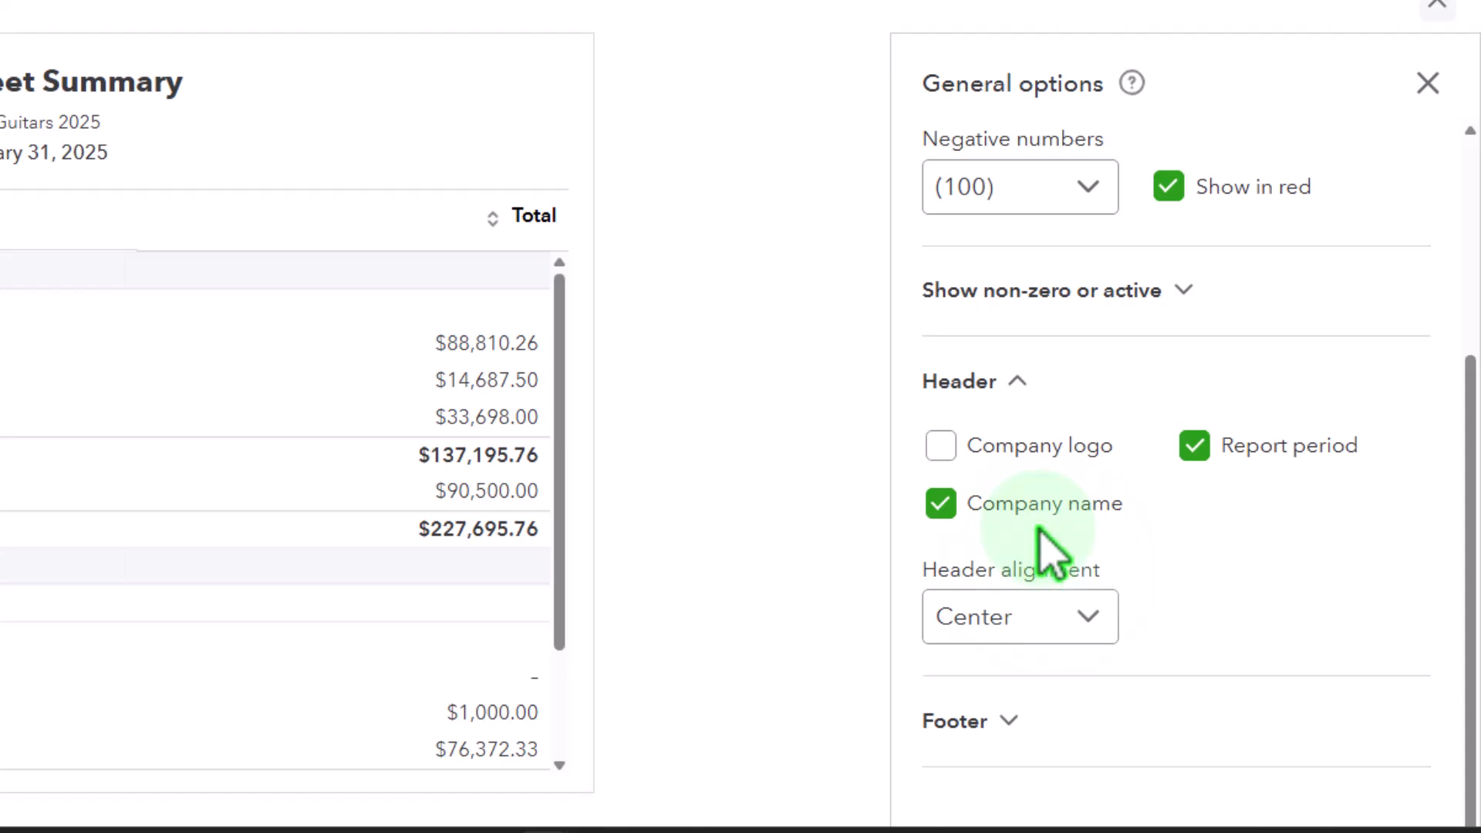
{"action": "left_click", "coordinate": [1004, 721]}
{"action": "scroll", "coordinate": [1111, 463], "scroll_direction": "down", "scroll_amount": 3}
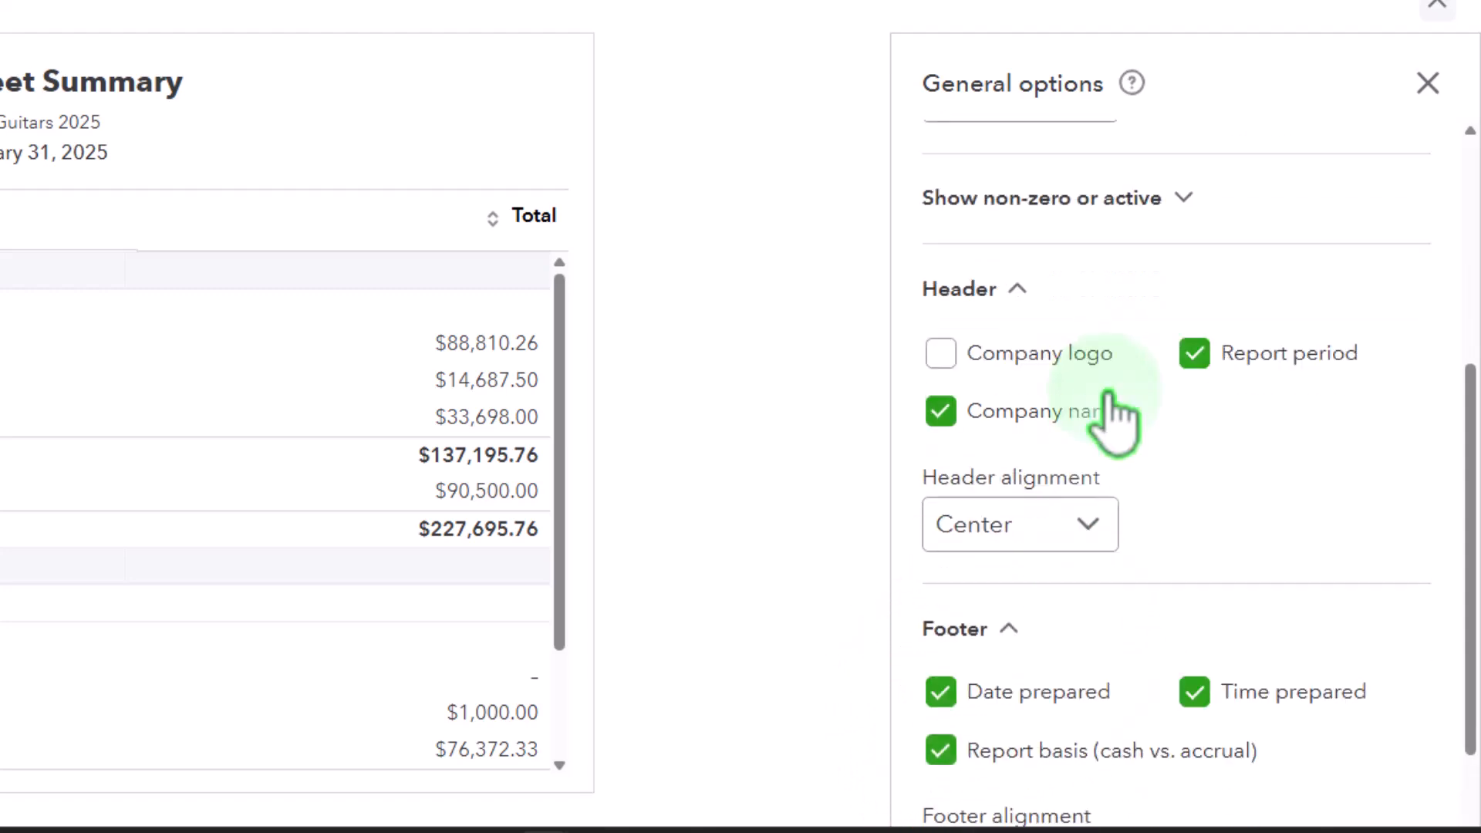
{"action": "left_click", "coordinate": [943, 541]}
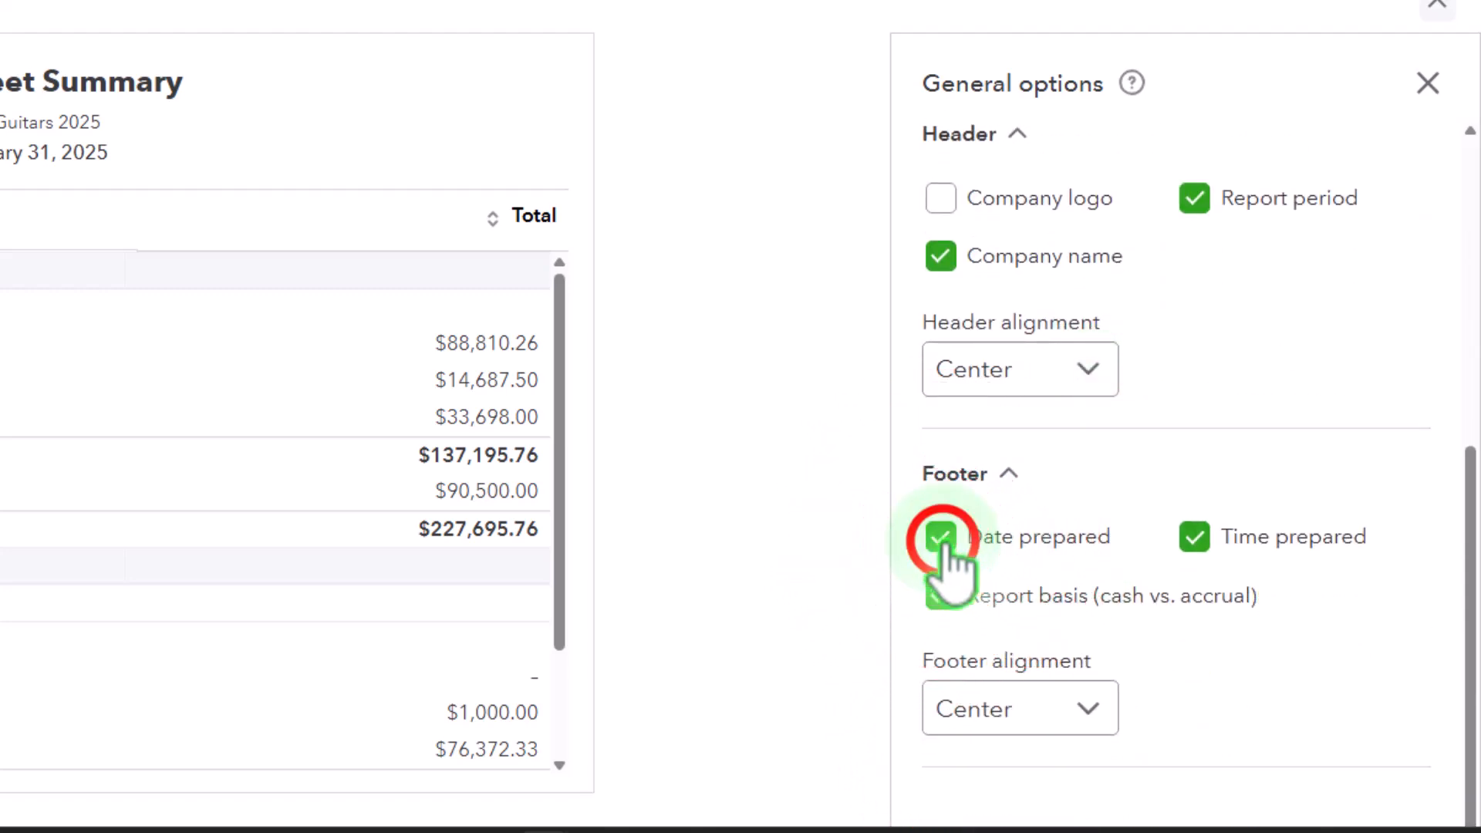
{"action": "left_click", "coordinate": [1194, 538]}
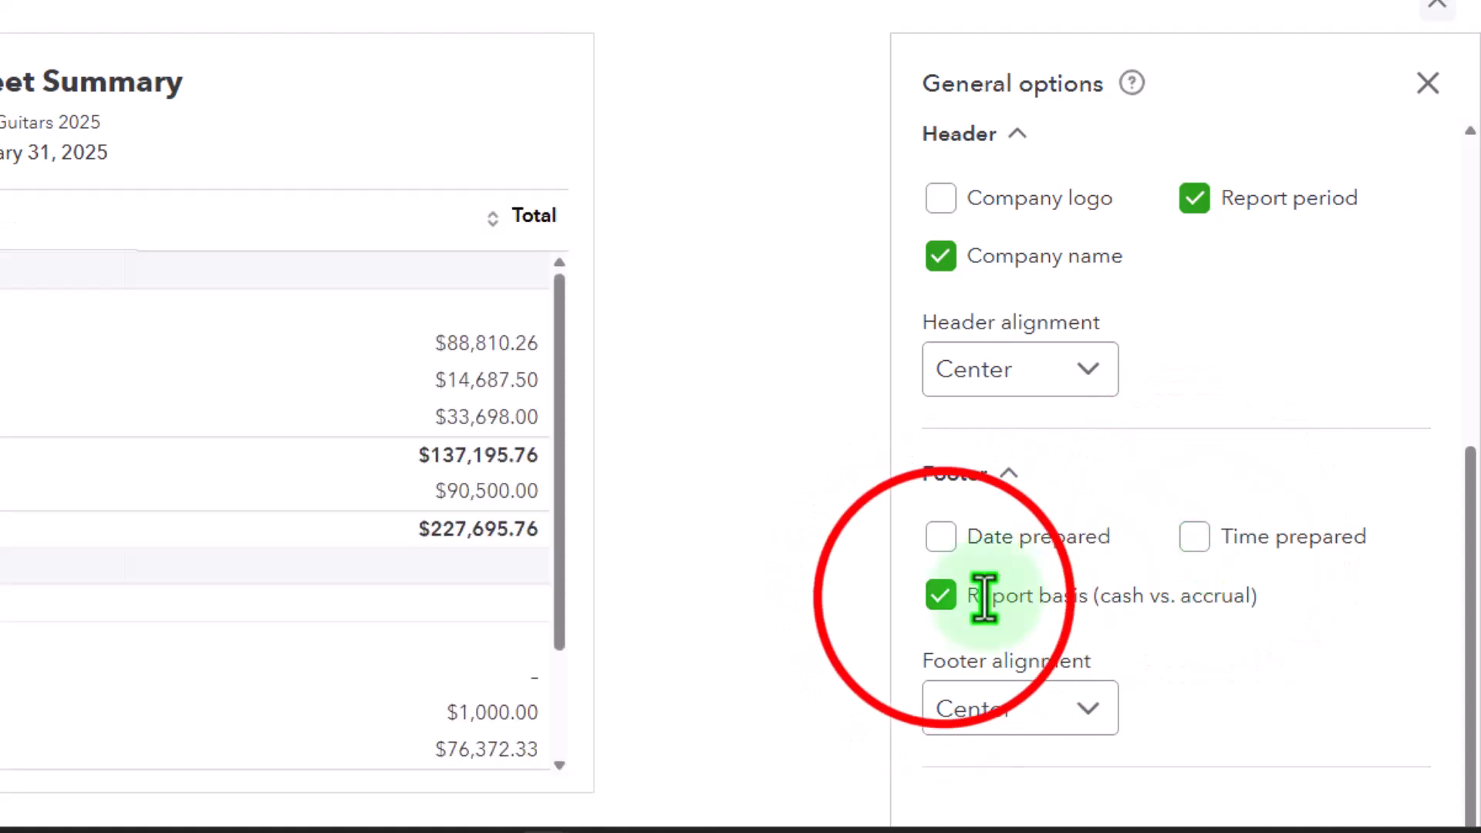
{"action": "left_click", "coordinate": [942, 597]}
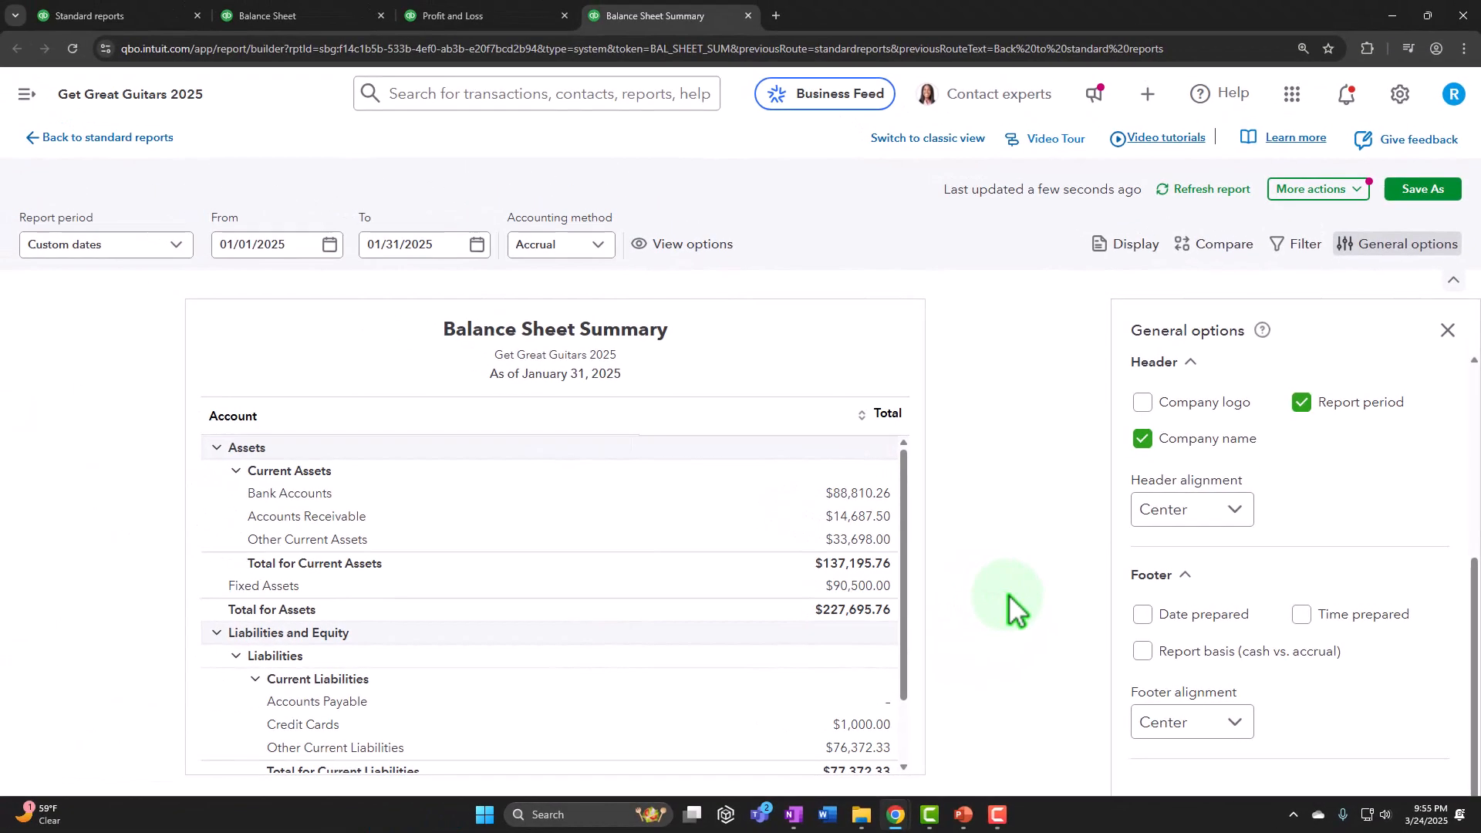
{"action": "scroll", "coordinate": [820, 638], "scroll_direction": "down", "scroll_amount": 5}
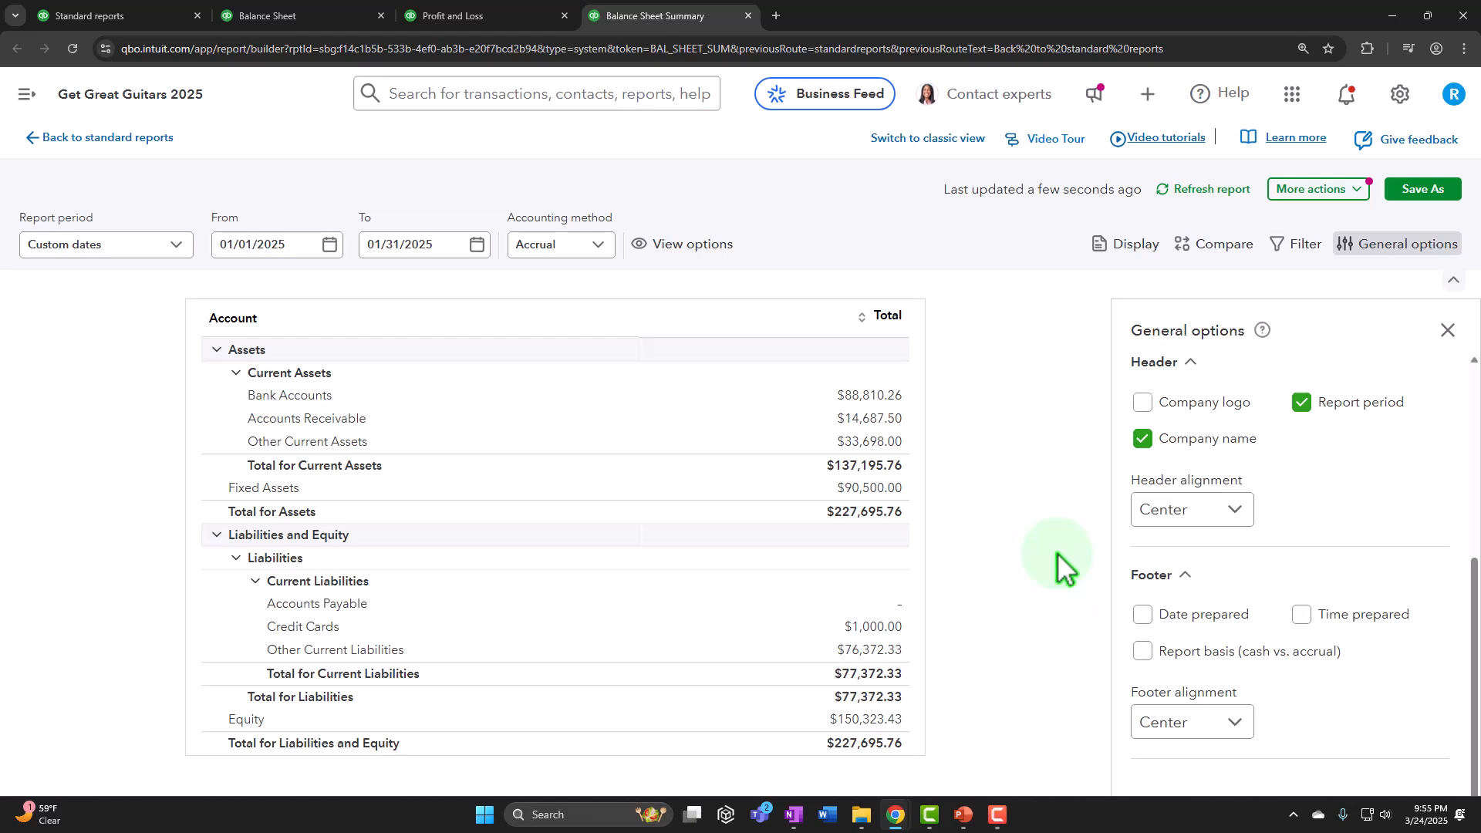
{"action": "left_click", "coordinate": [1445, 331]}
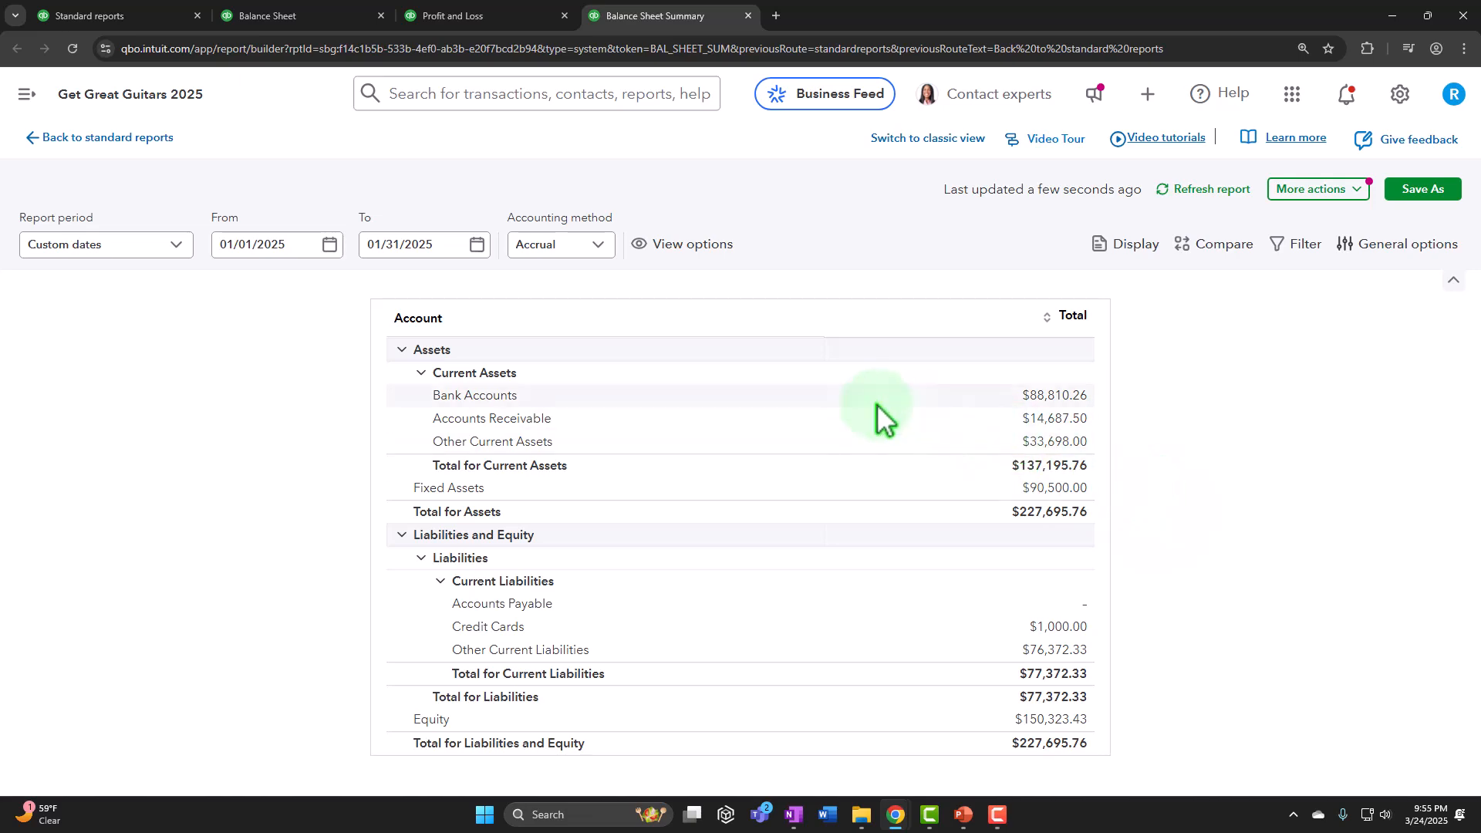
Round the Balance Sheet Summary's amounts to the nearest whole currency amount and close the general options
{"action": "left_click", "coordinate": [1388, 248]}
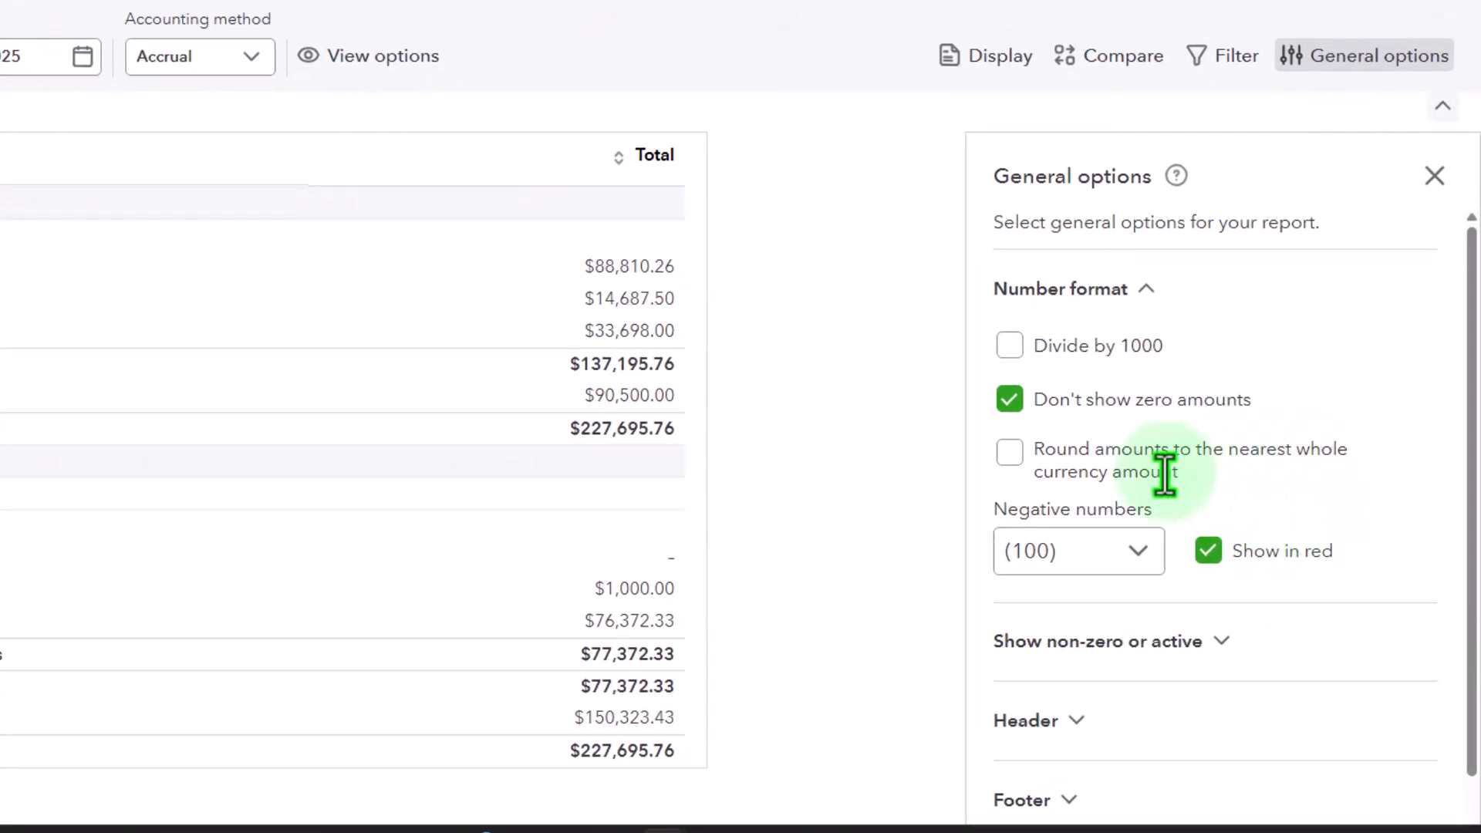
{"action": "left_click", "coordinate": [1021, 456]}
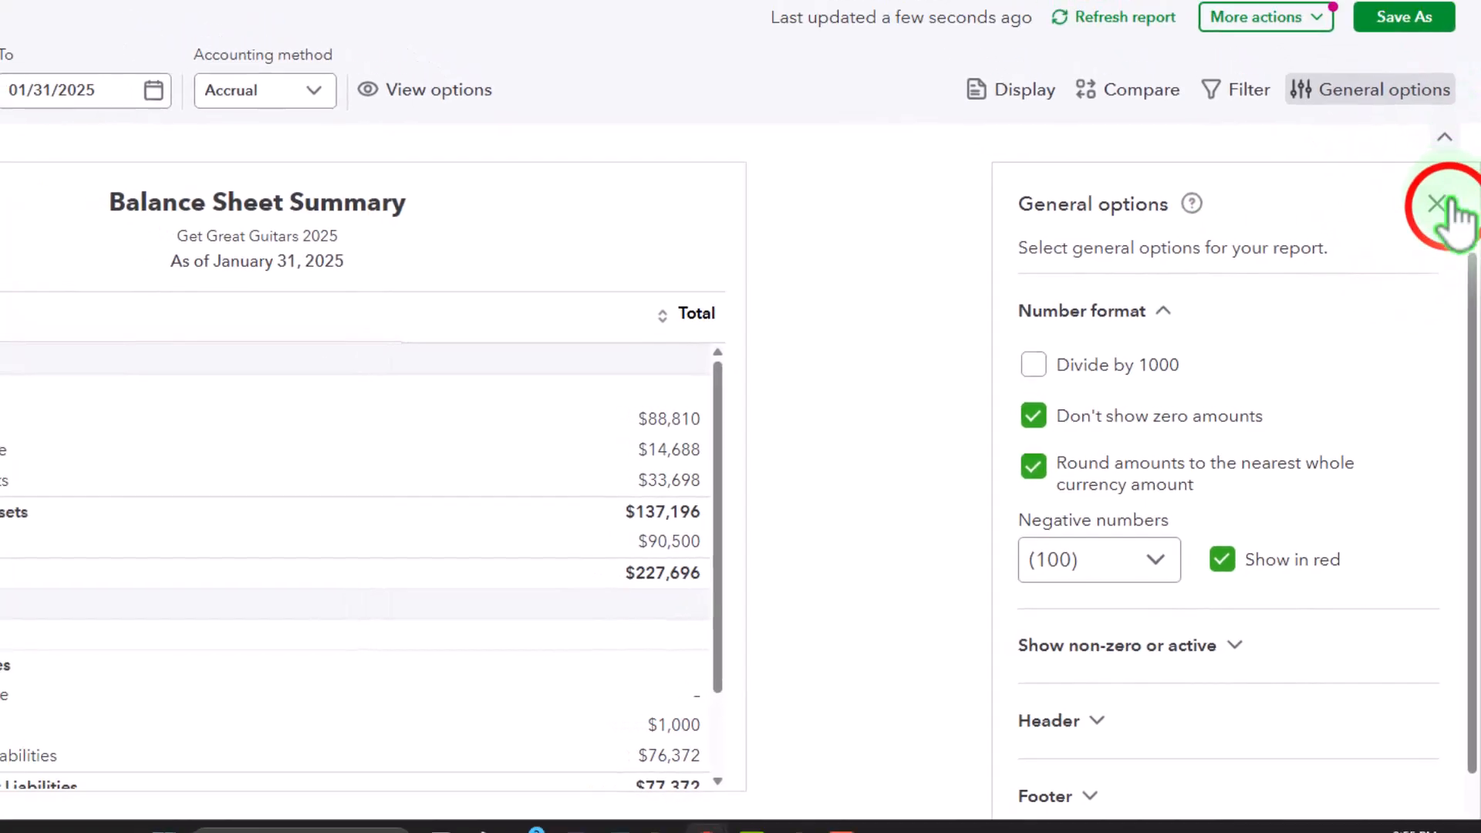
{"action": "left_click", "coordinate": [1435, 204]}
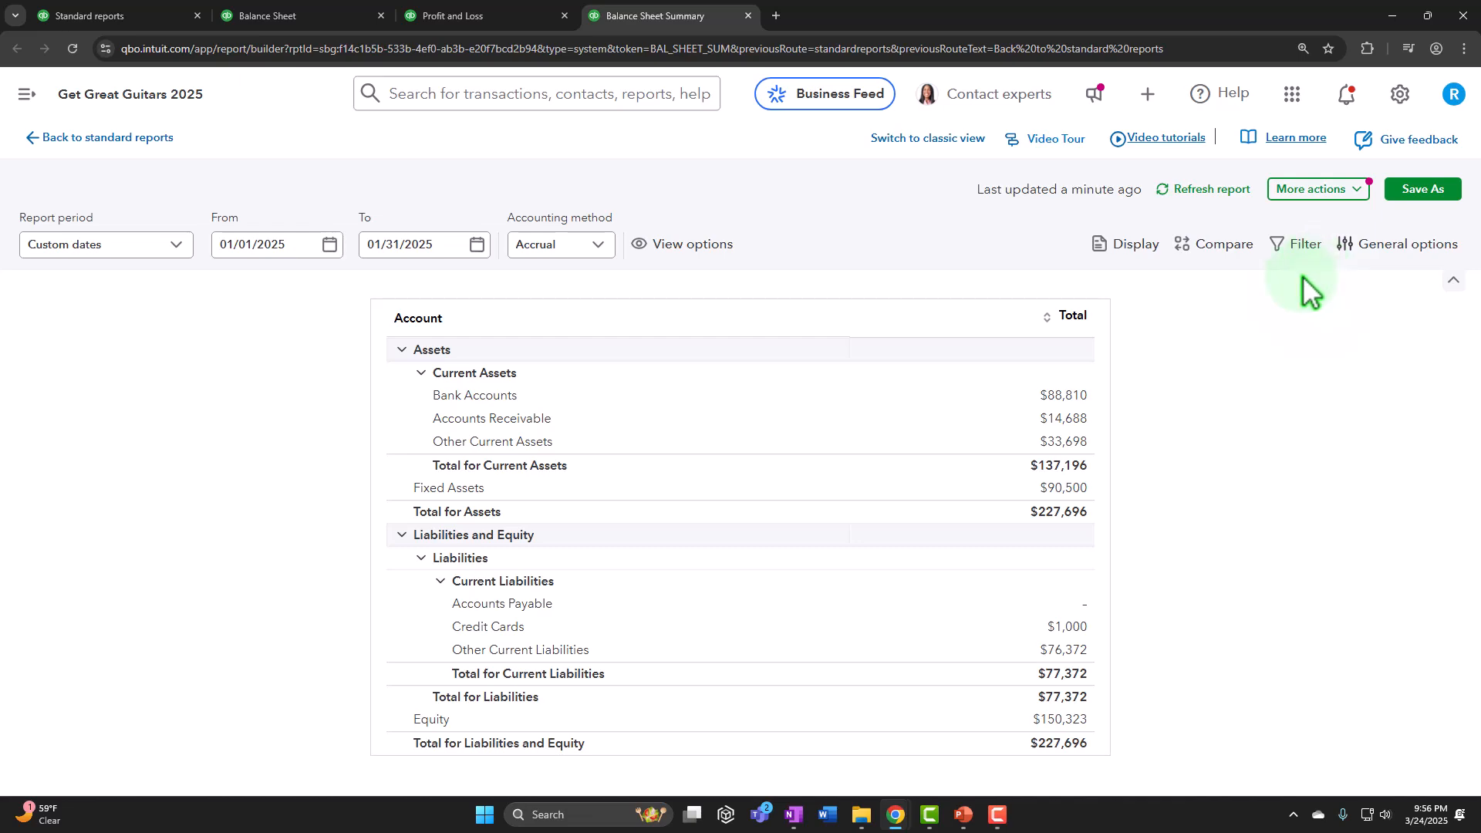
Save the Balance Sheet Summary as a PDF and bring the downloaded file up in the PDF viewer
{"action": "left_click", "coordinate": [1326, 190]}
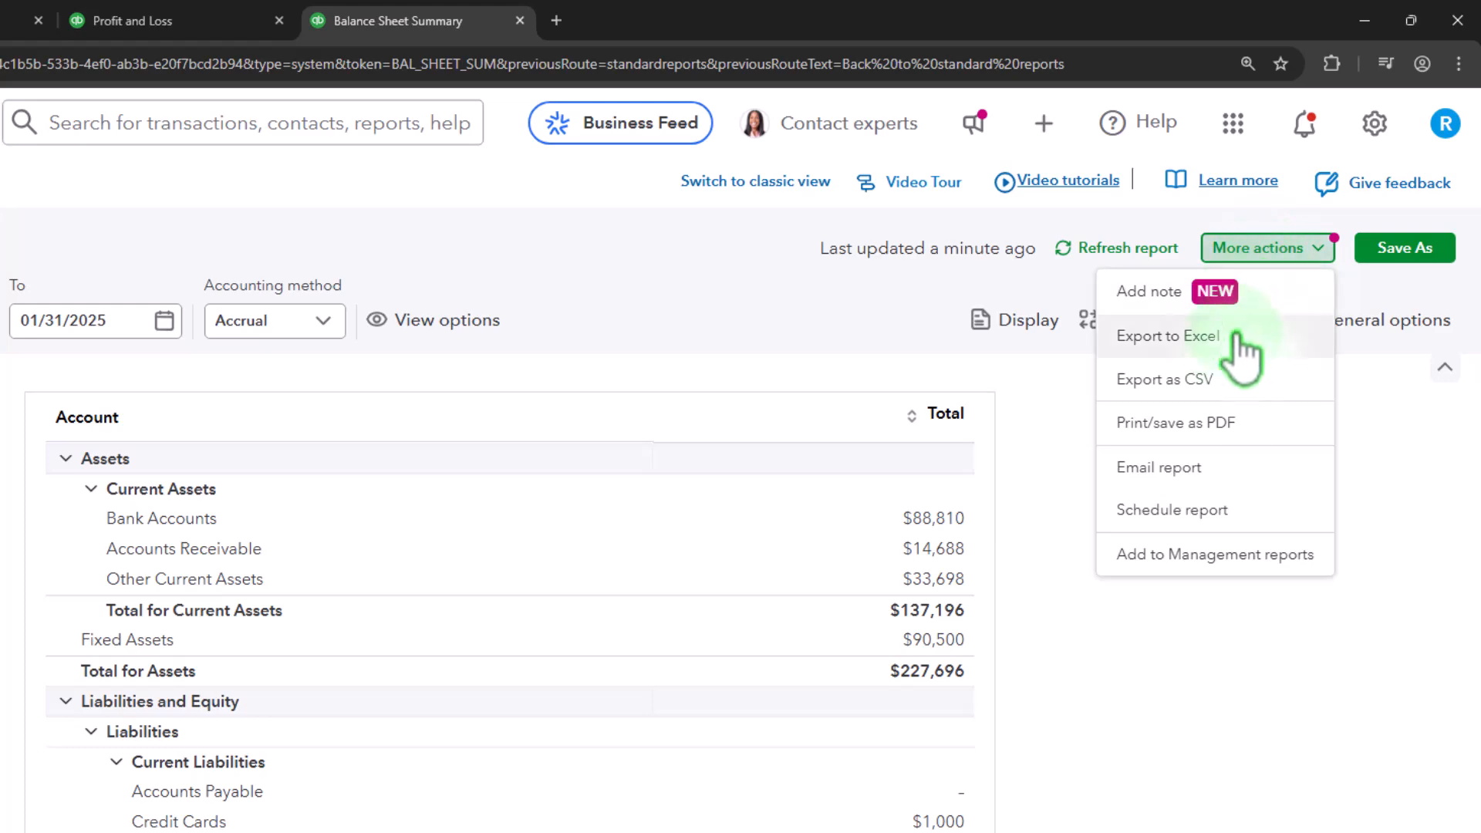
{"action": "left_click", "coordinate": [1237, 431]}
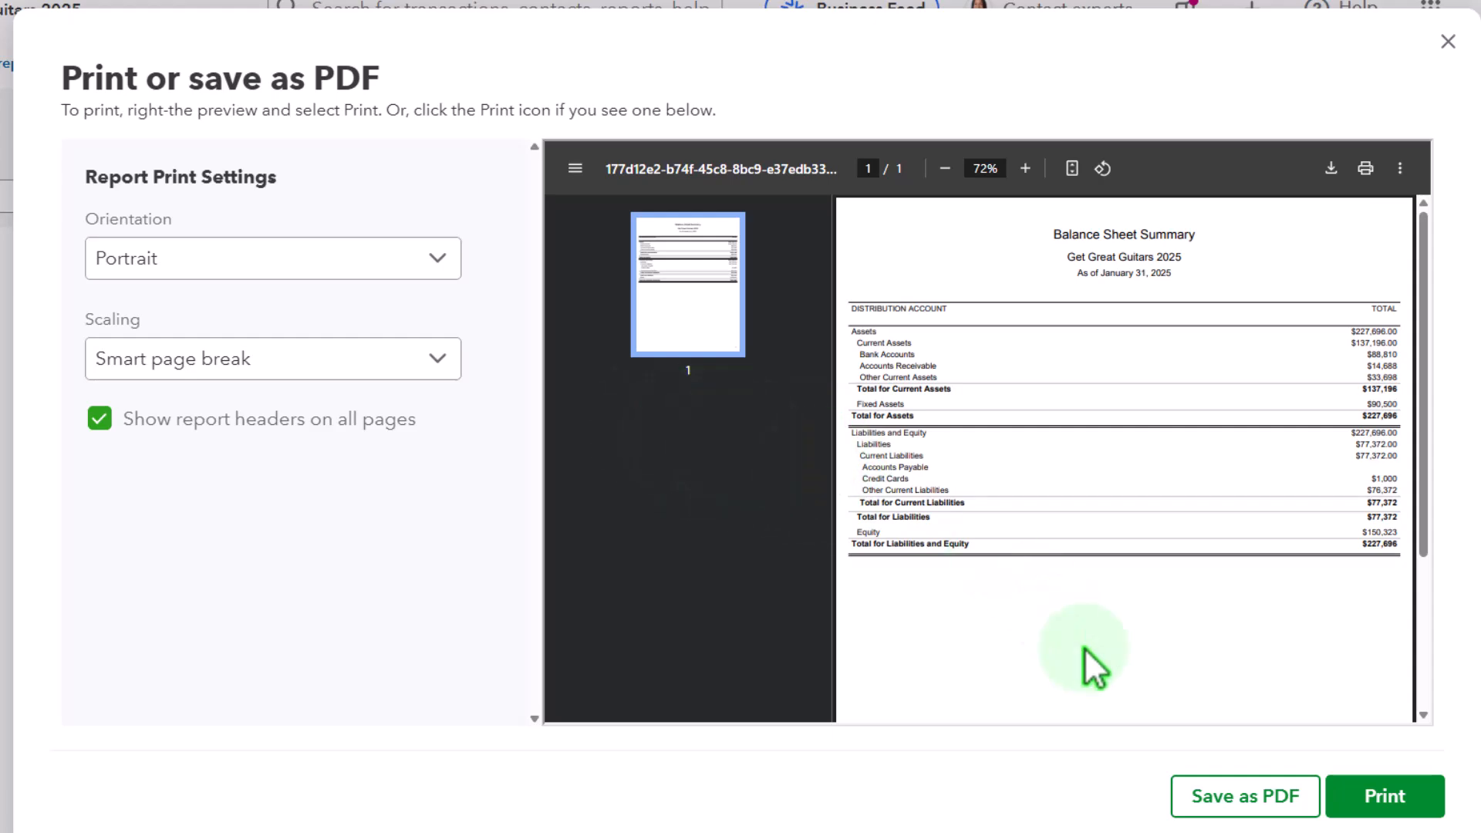
{"action": "left_click", "coordinate": [1264, 797]}
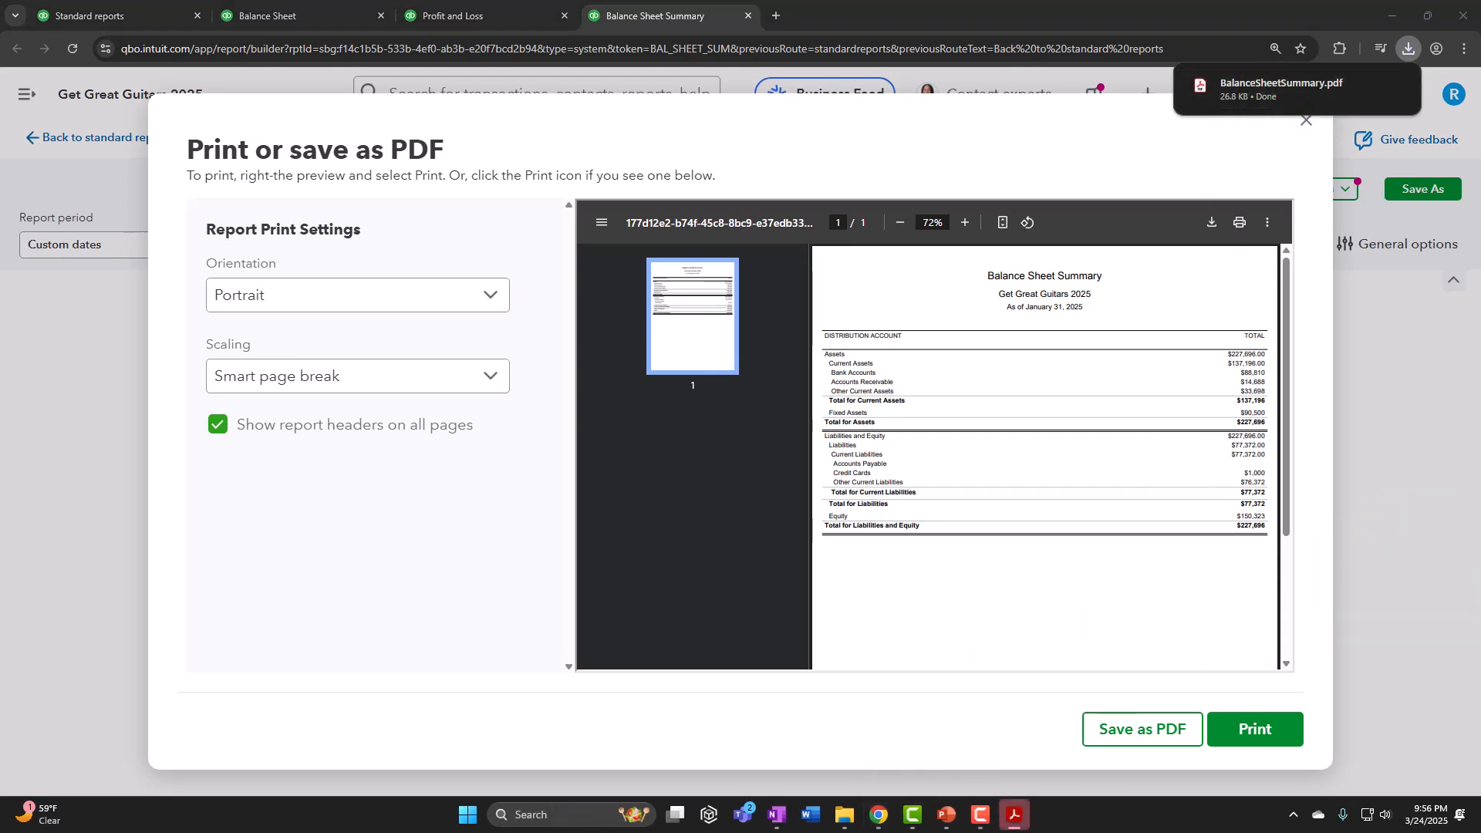
{"action": "left_click_drag", "start_coordinate": [1198, 496], "coordinate": [754, 6]}
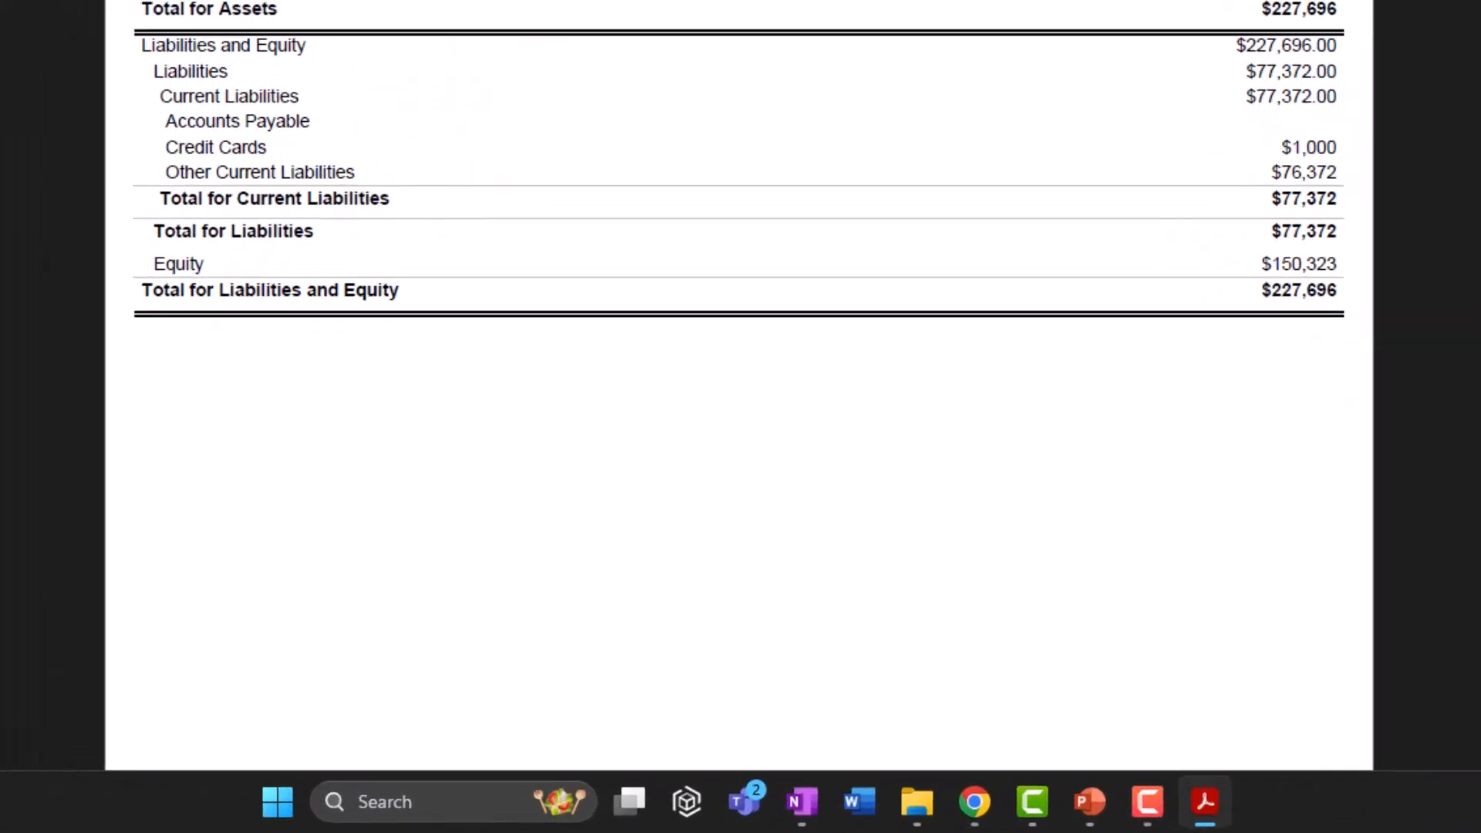
Check the path of the Month One Reports folder in File Explorer, minimize it and close the Balance Sheet Summary PDF
{"action": "left_click", "coordinate": [944, 798]}
{"action": "left_click", "coordinate": [1110, 617]}
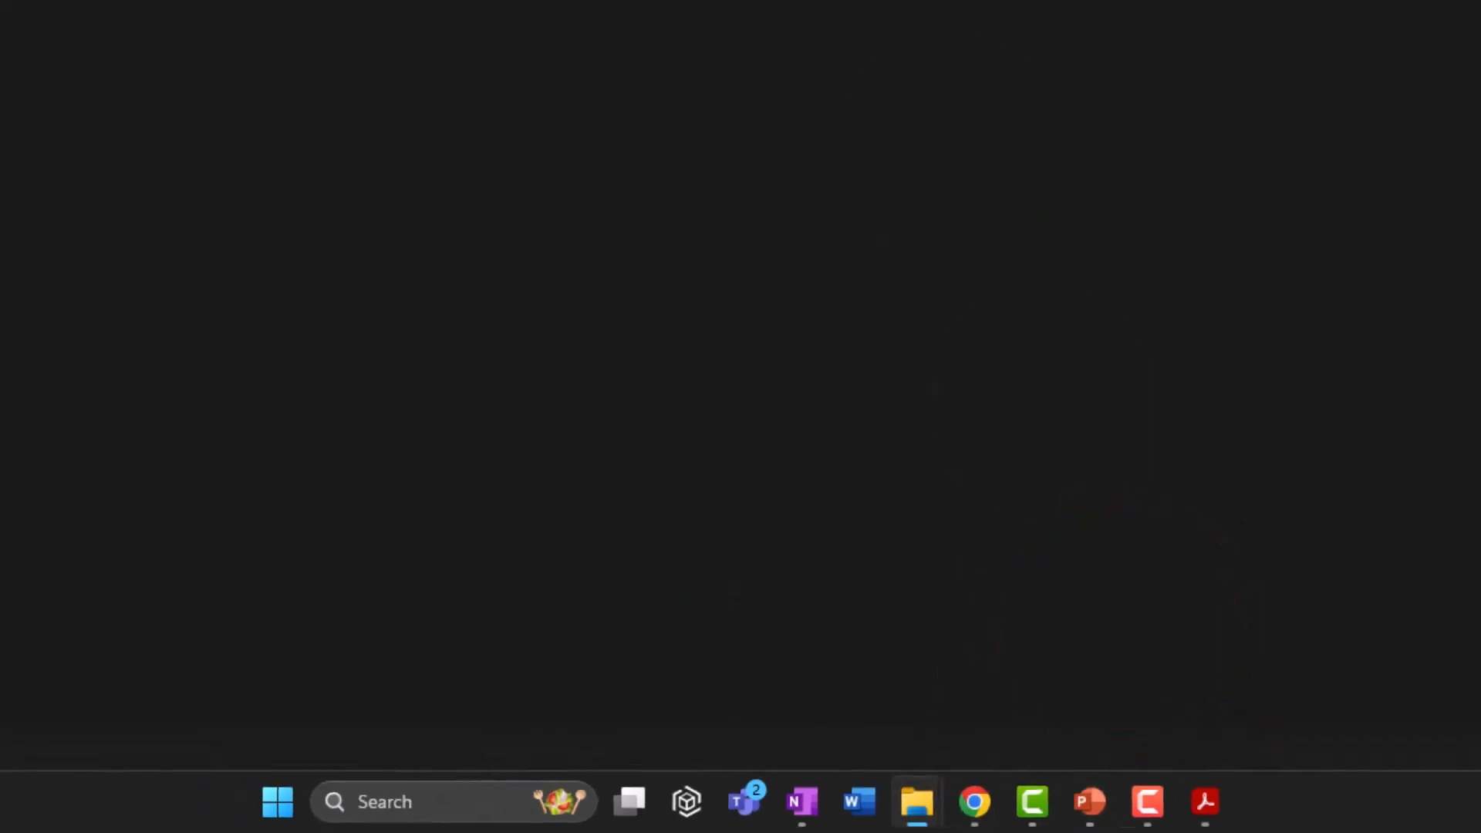
{"action": "left_click", "coordinate": [909, 43]}
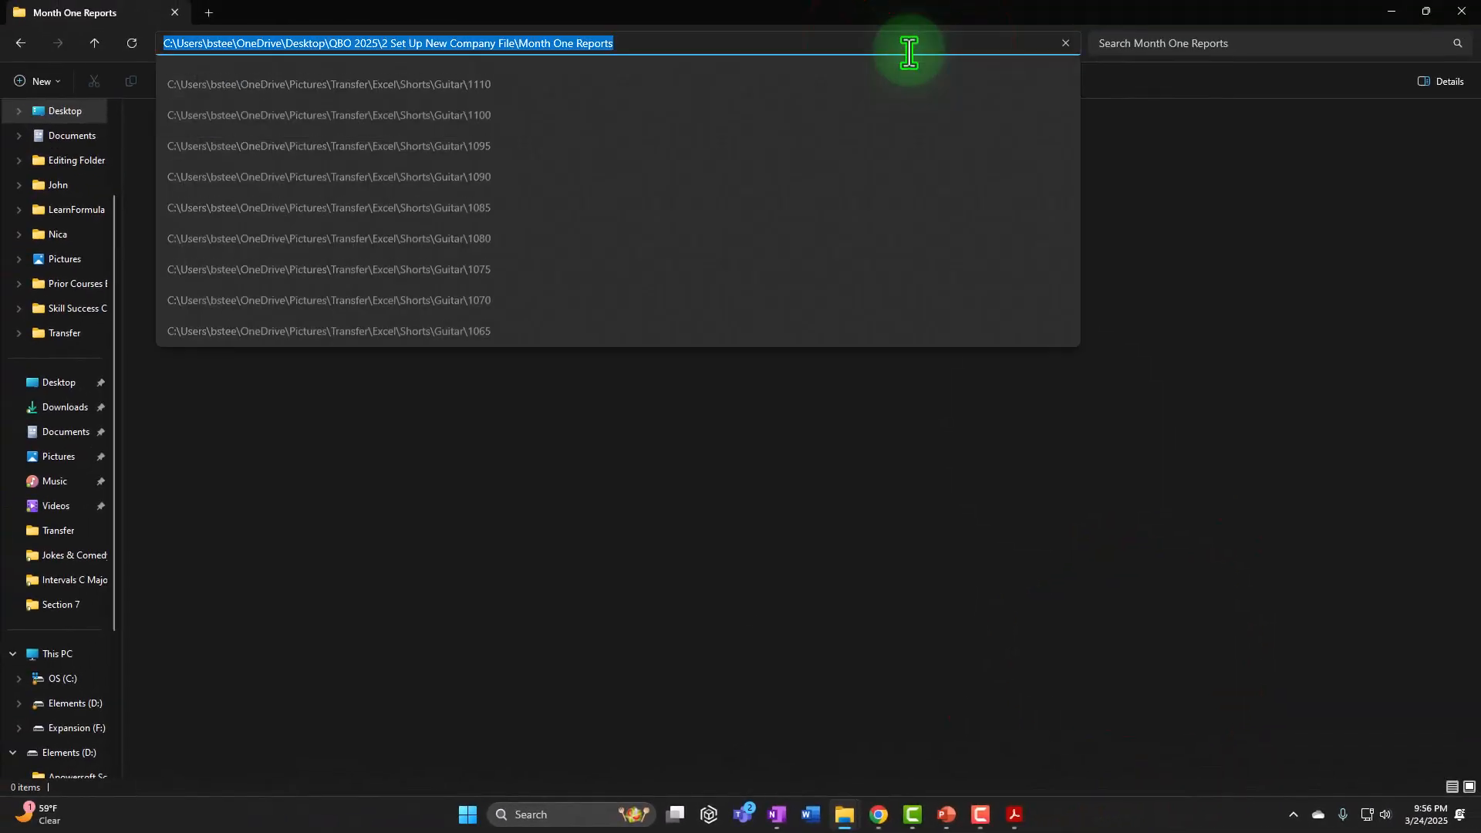
{"action": "left_click", "coordinate": [635, 502]}
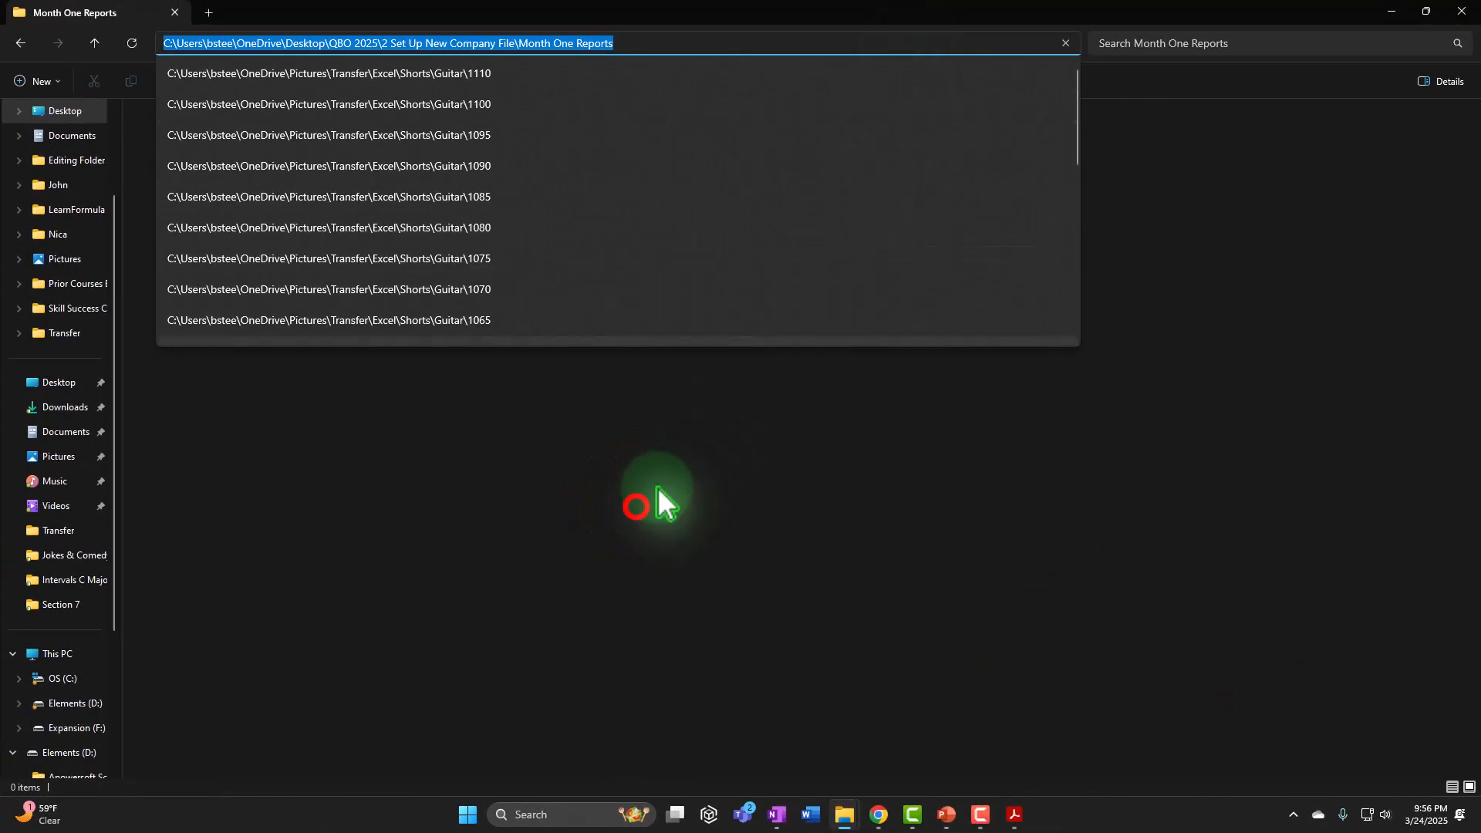
{"action": "left_click", "coordinate": [1389, 12]}
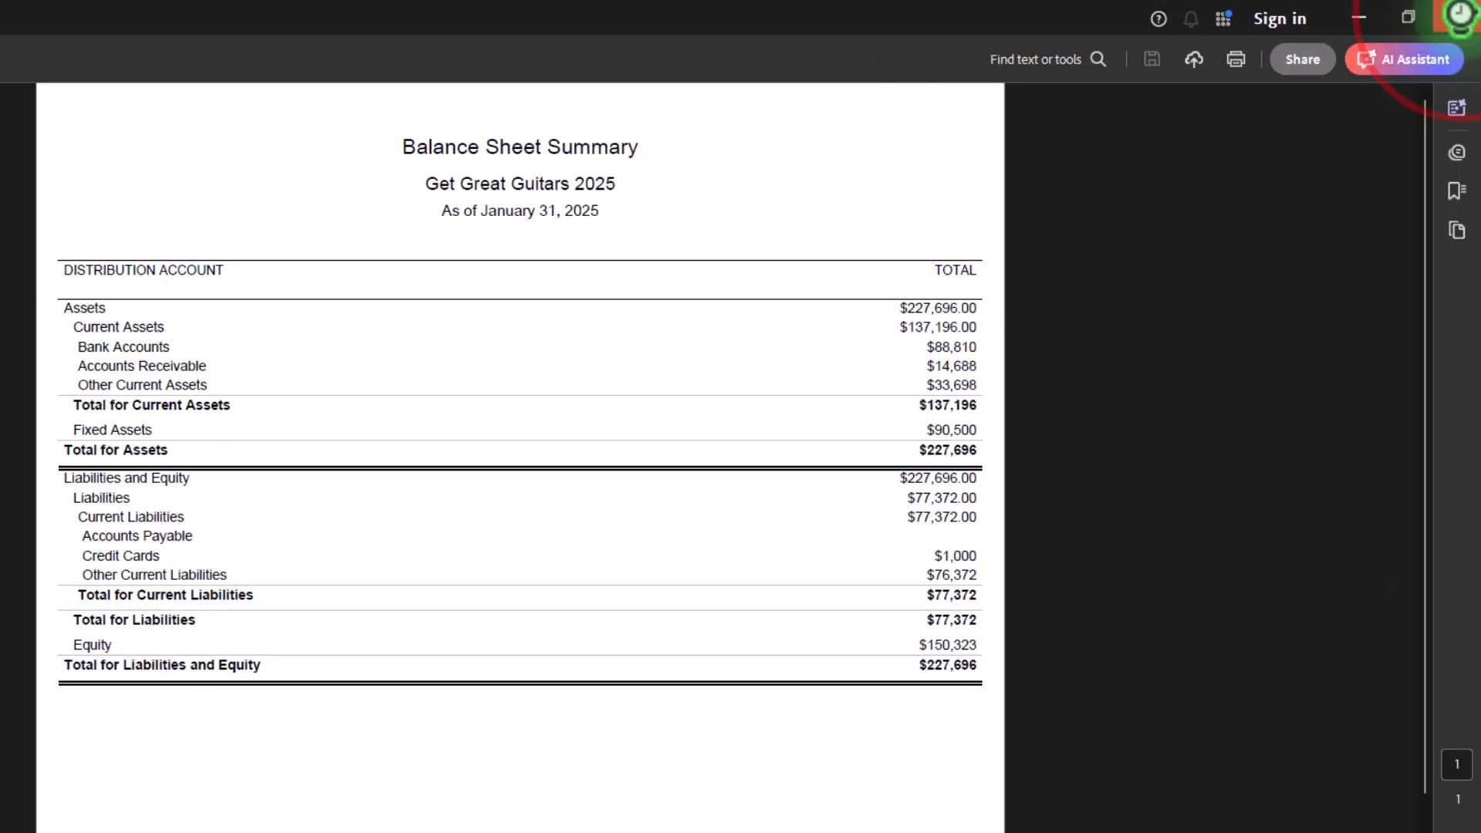
{"action": "left_click", "coordinate": [1459, 15]}
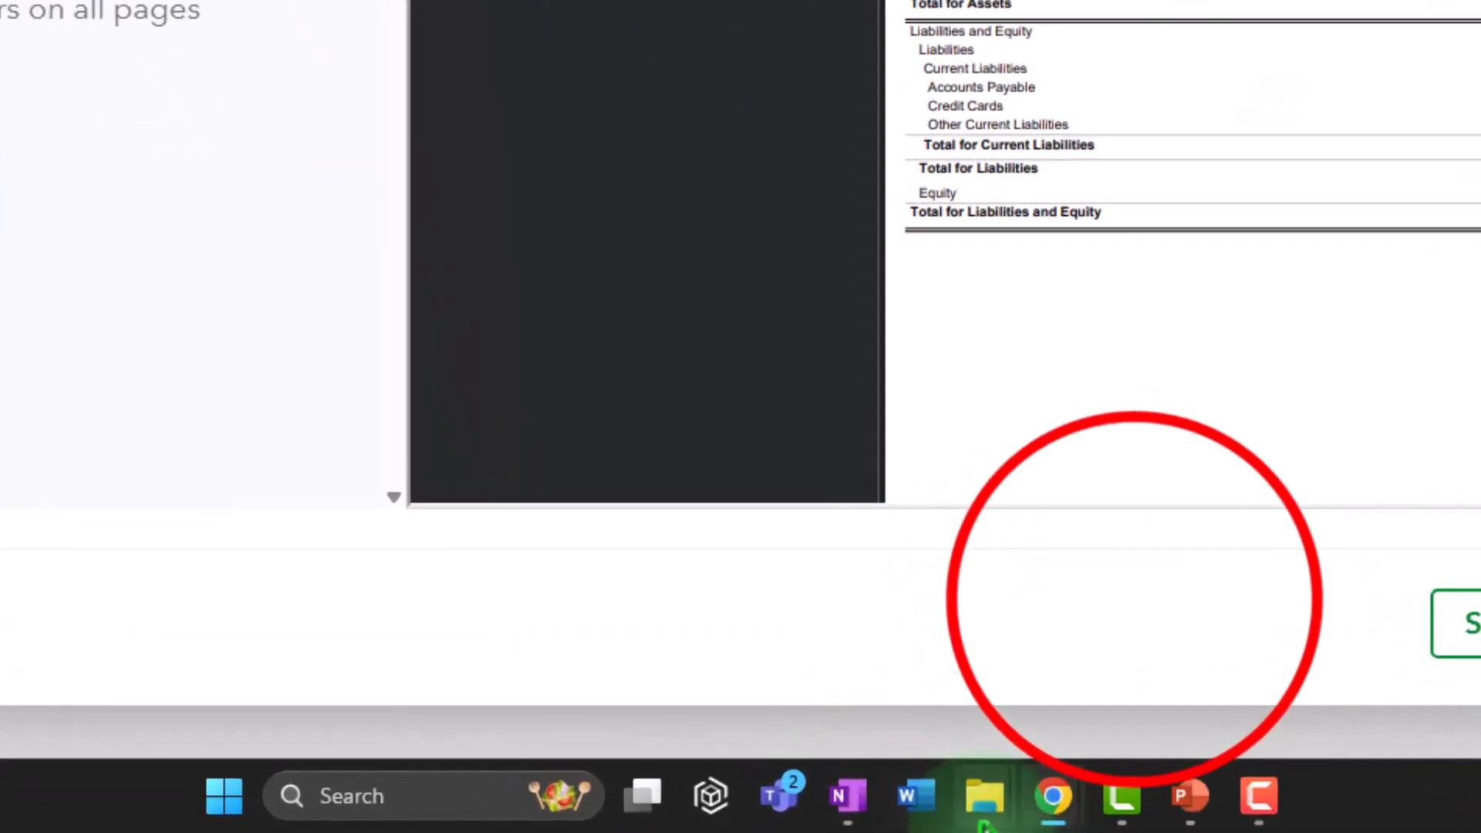
Copy the downloaded BalanceSheetSummary.pdf from the browser's recent downloads into the Month One Reports folder in File Explorer
{"action": "mouse_move", "coordinate": [862, 815]}
{"action": "left_click", "coordinate": [937, 717]}
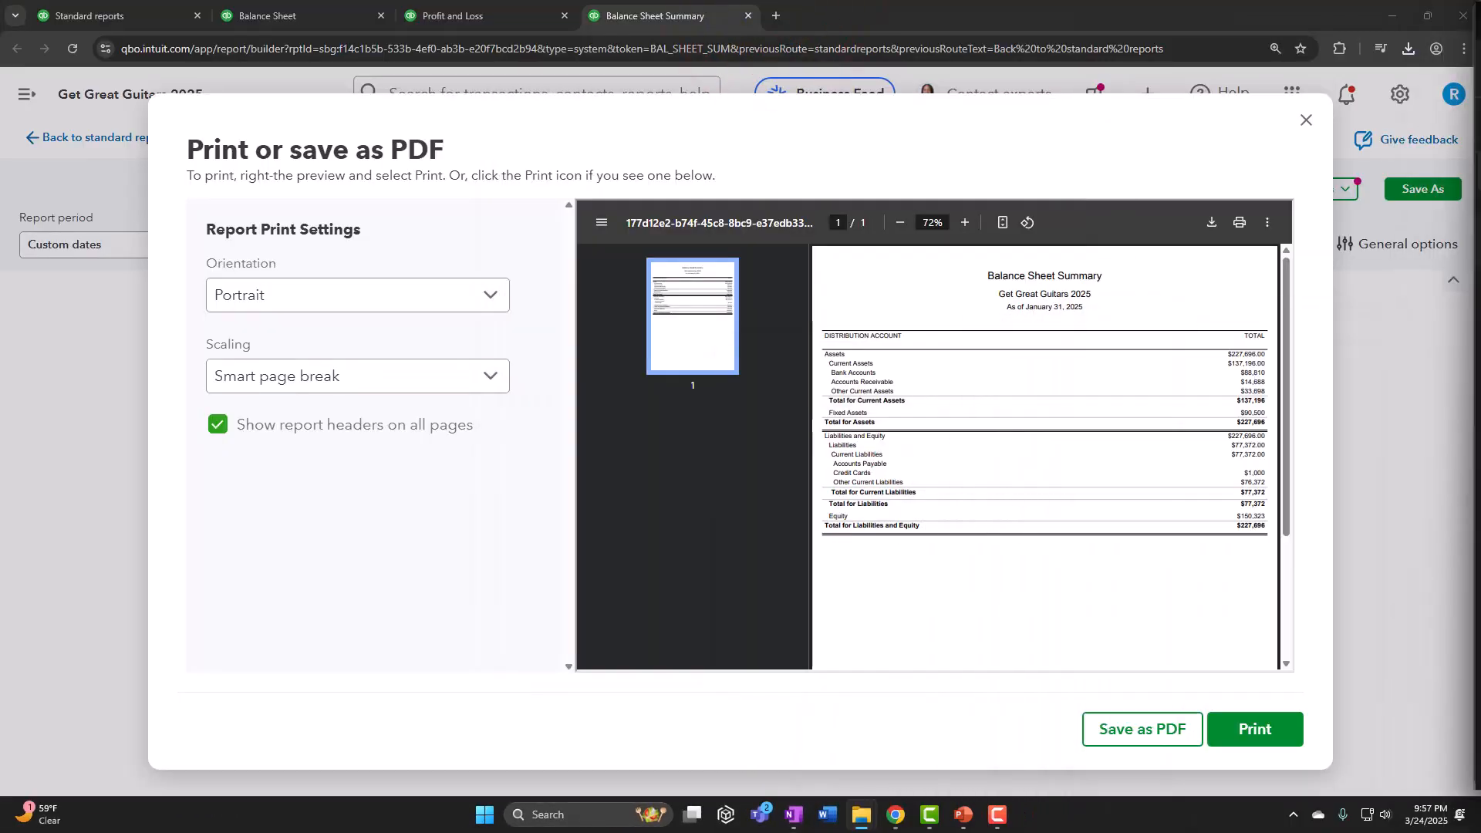
{"action": "left_click", "coordinate": [1406, 45]}
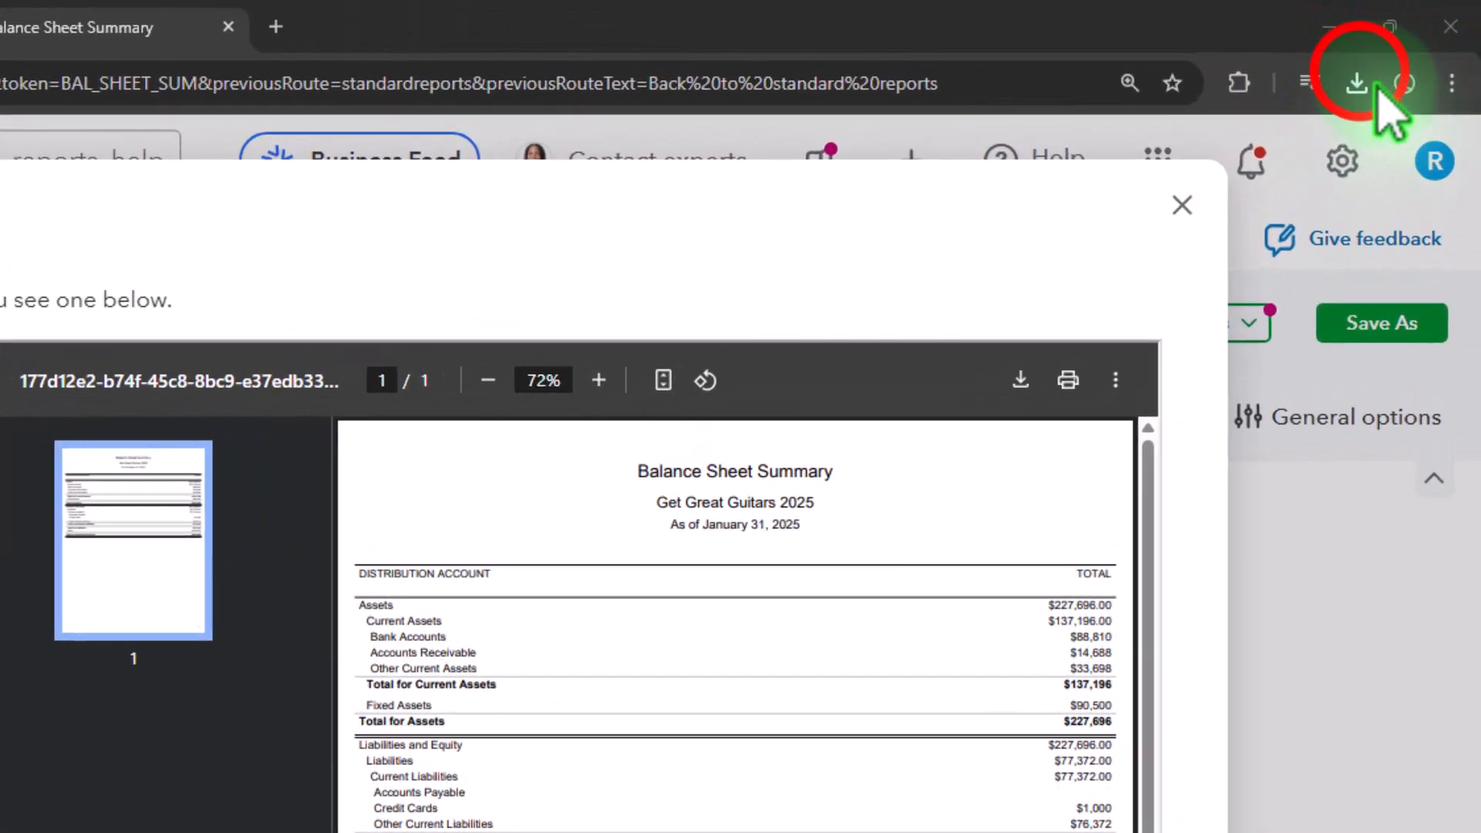
{"action": "left_click", "coordinate": [1066, 216]}
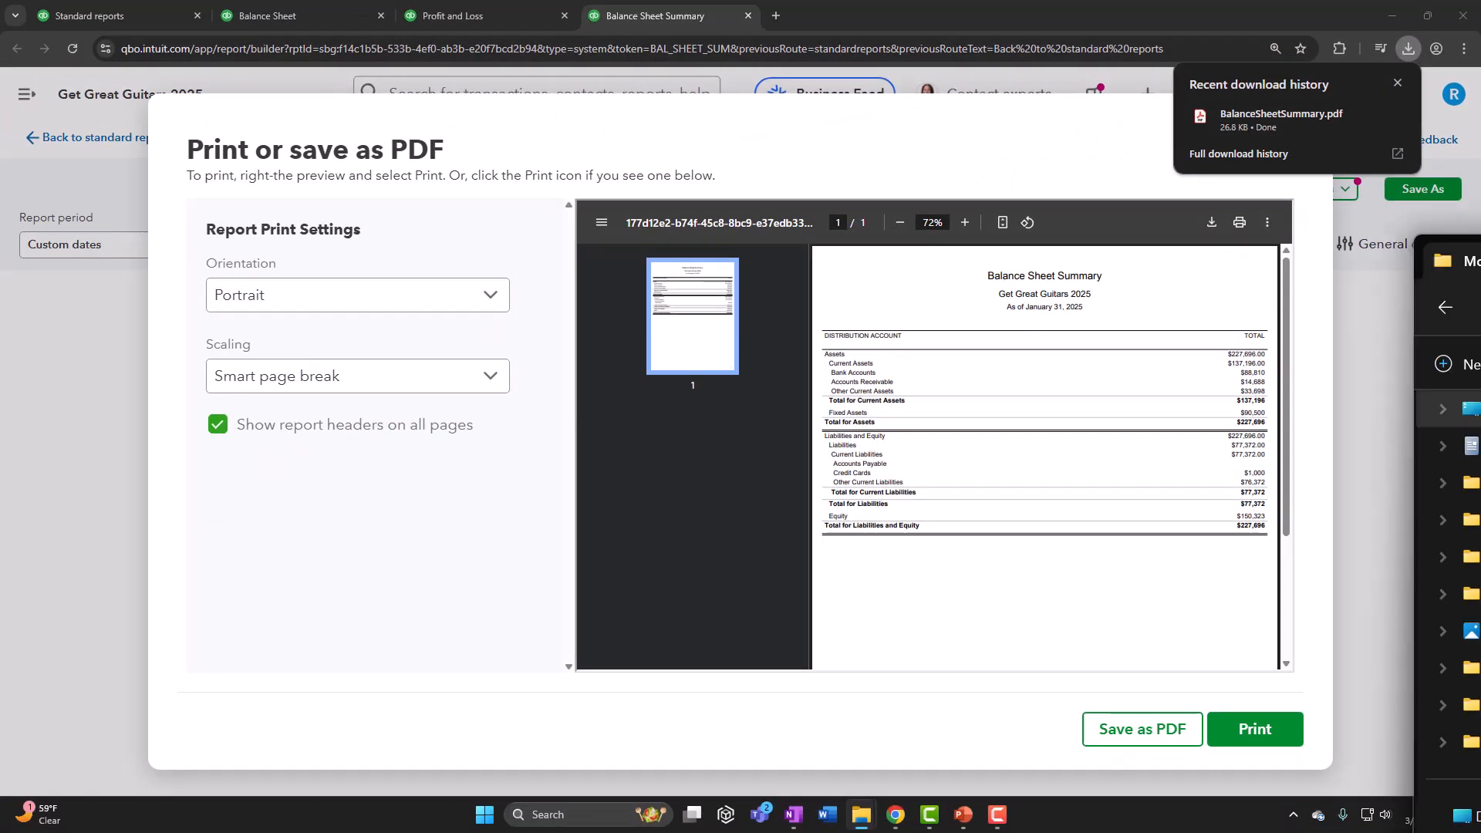
{"action": "left_click_drag", "start_coordinate": [1480, 261], "coordinate": [746, 2]}
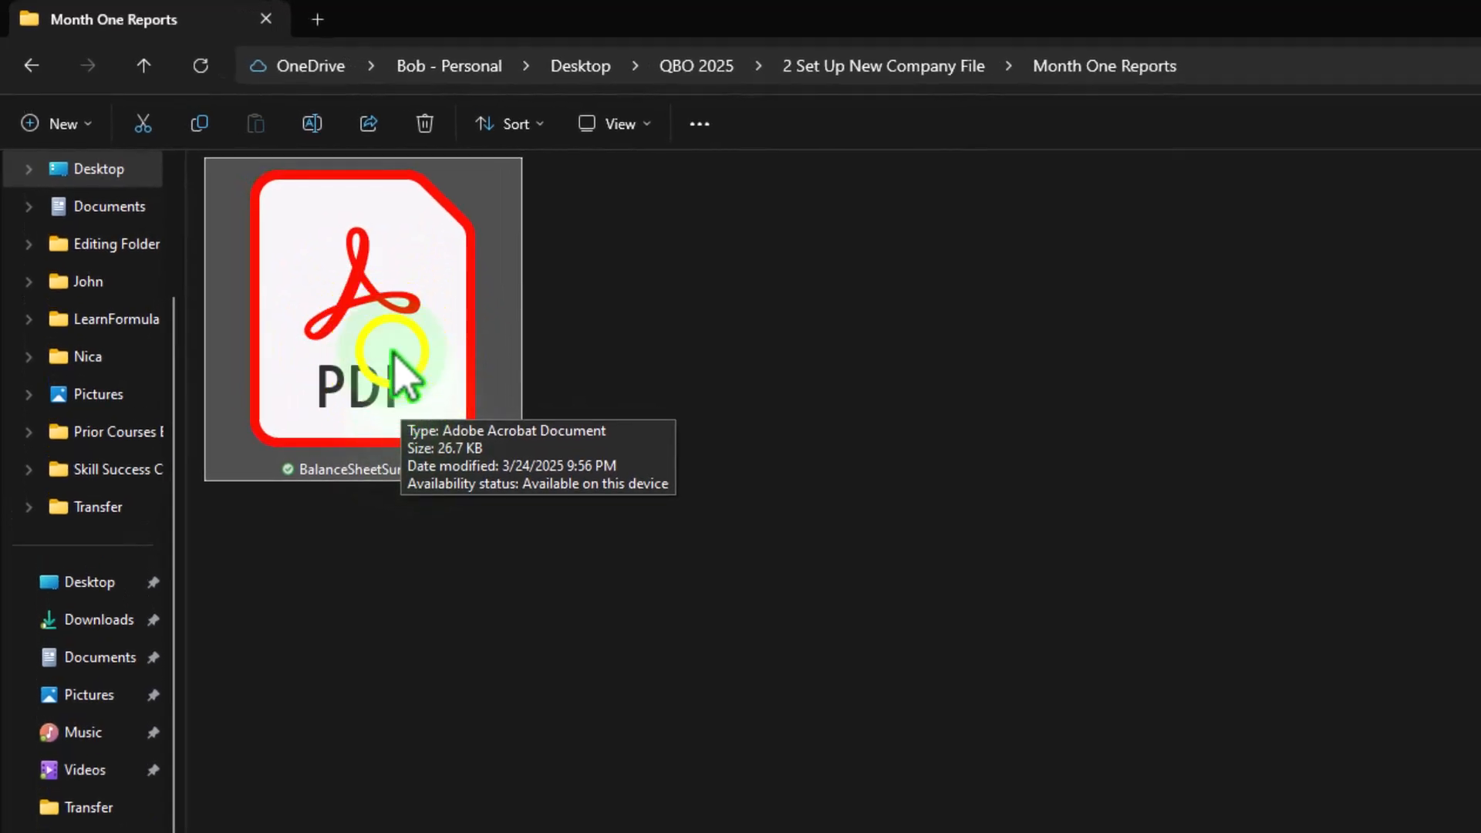
Rename the PDF in the Month One Reports folder to 1 BalanceSheetSummary
{"action": "right_click", "coordinate": [395, 364]}
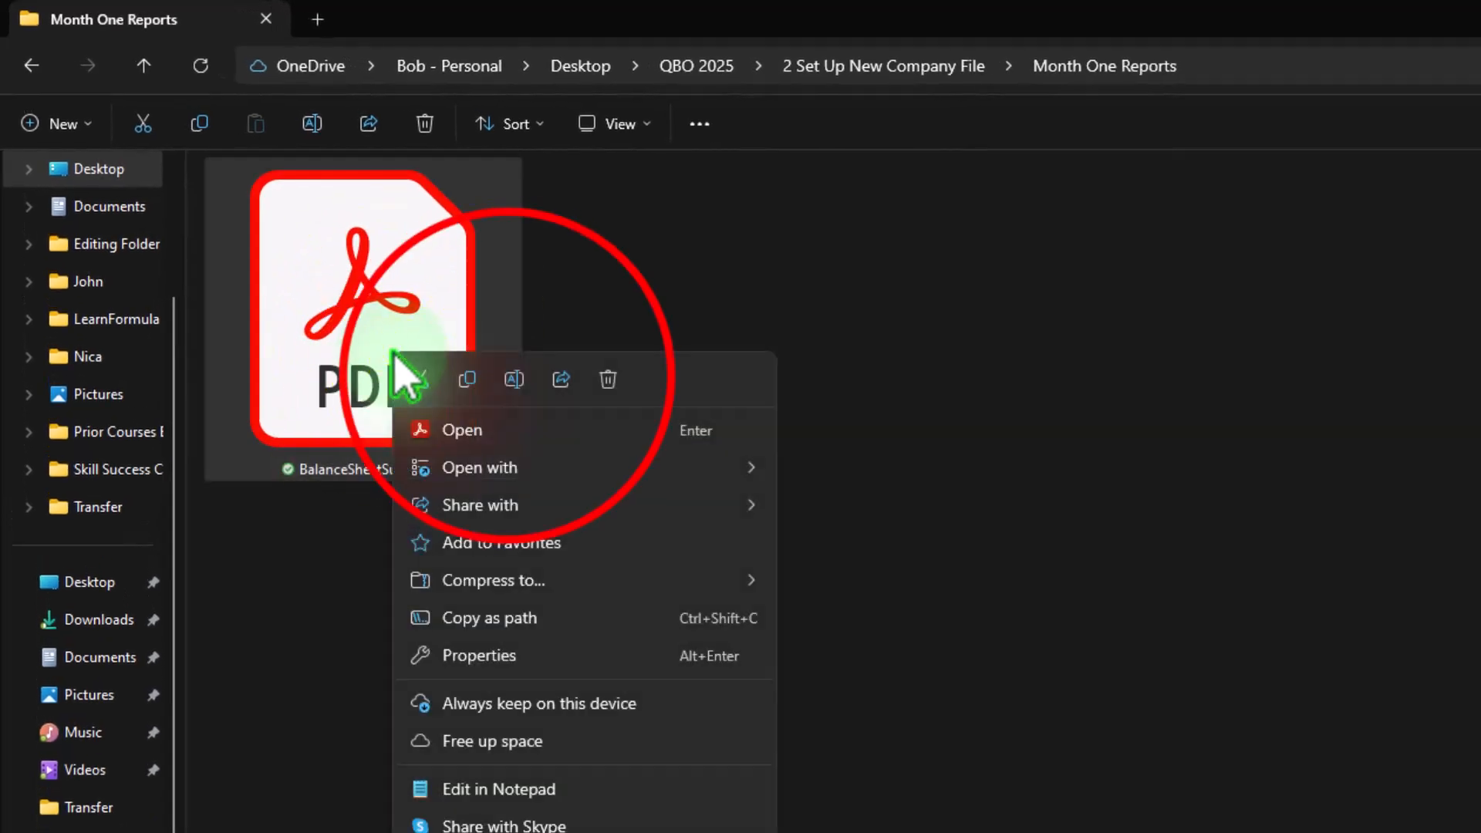
{"action": "left_click", "coordinate": [515, 386]}
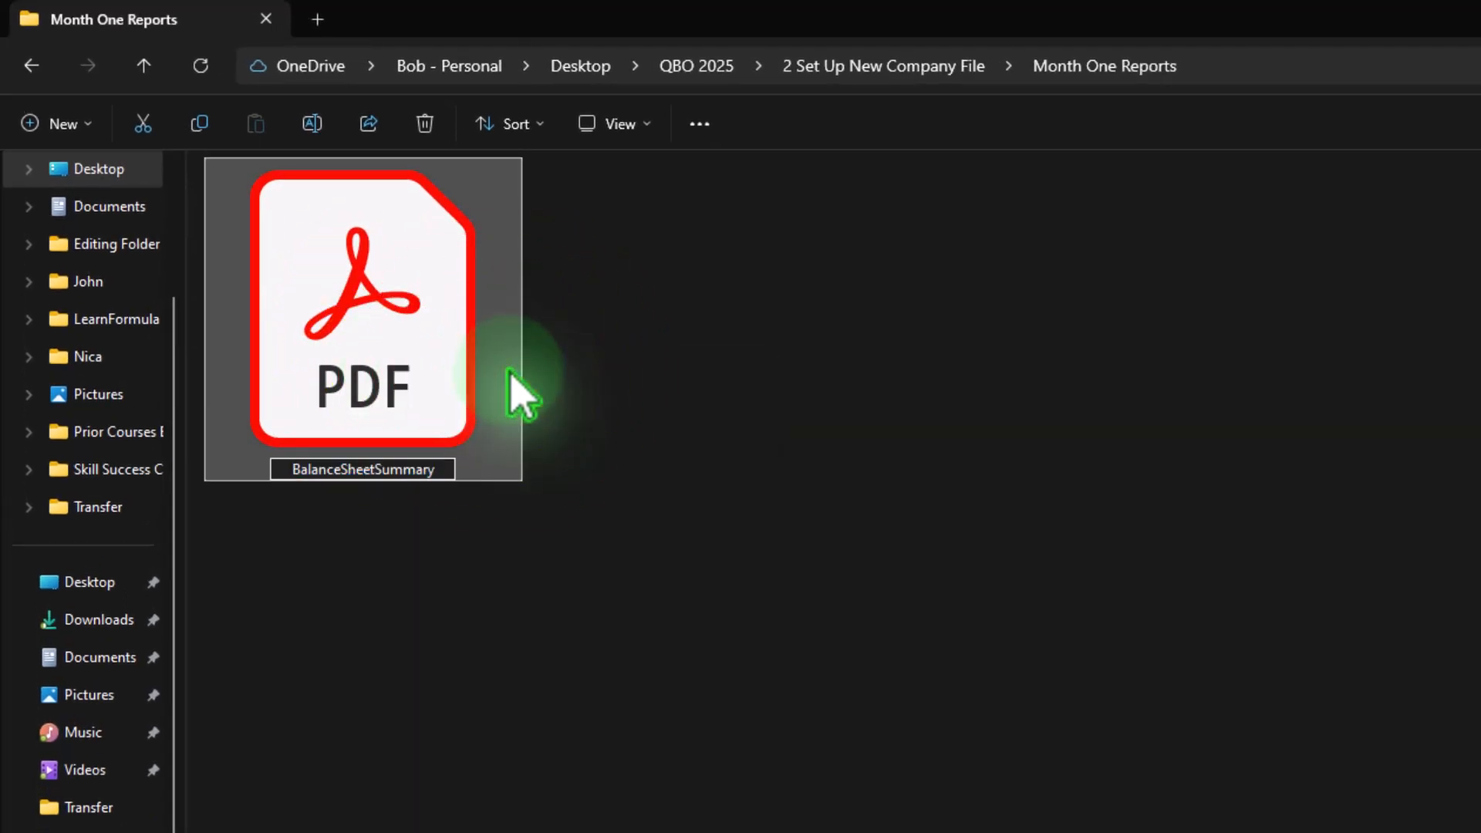
{"action": "key", "text": "Home"}
{"action": "type", "text": "1"}
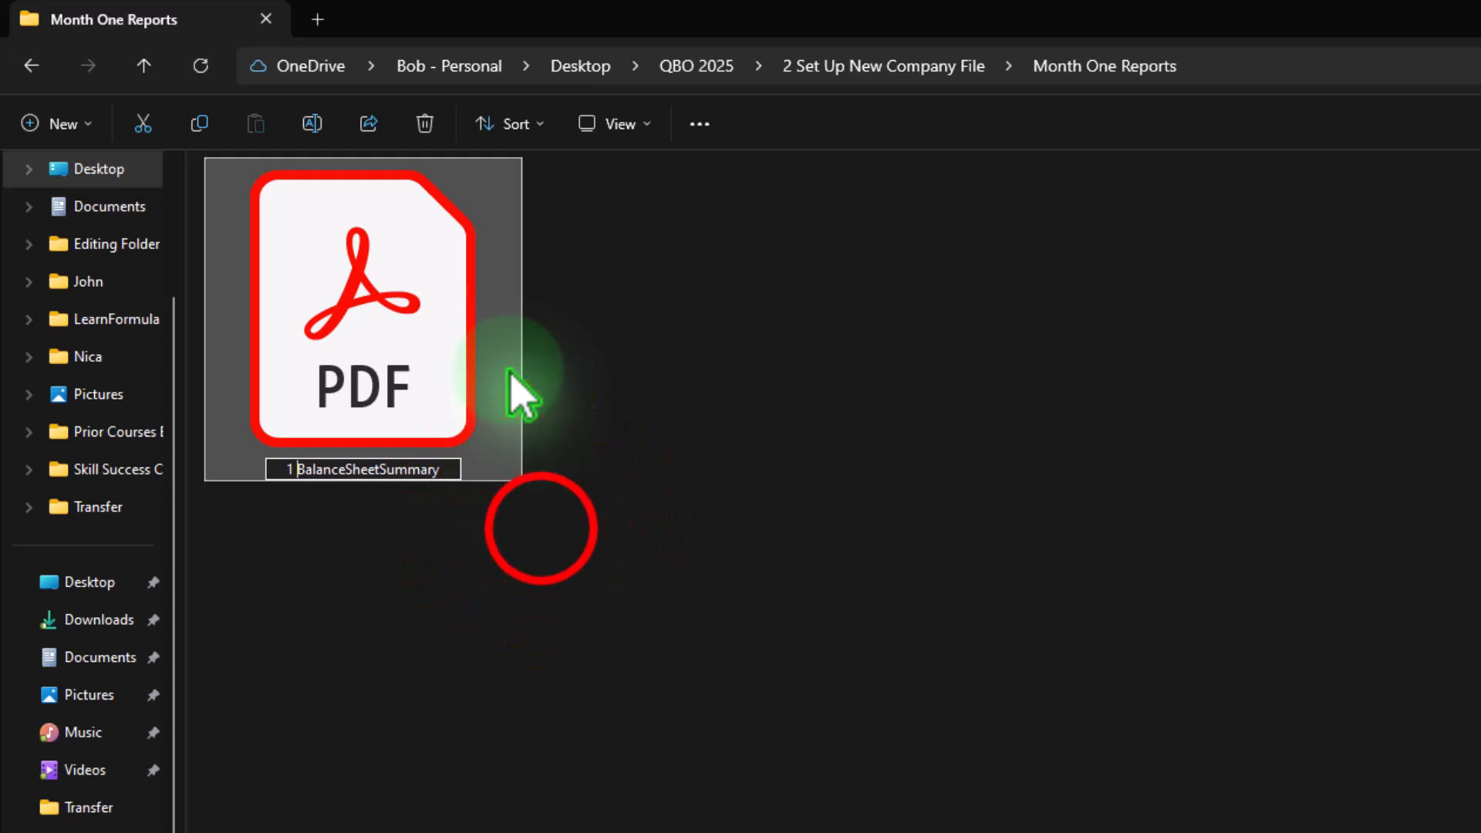
{"action": "left_click", "coordinate": [517, 551]}
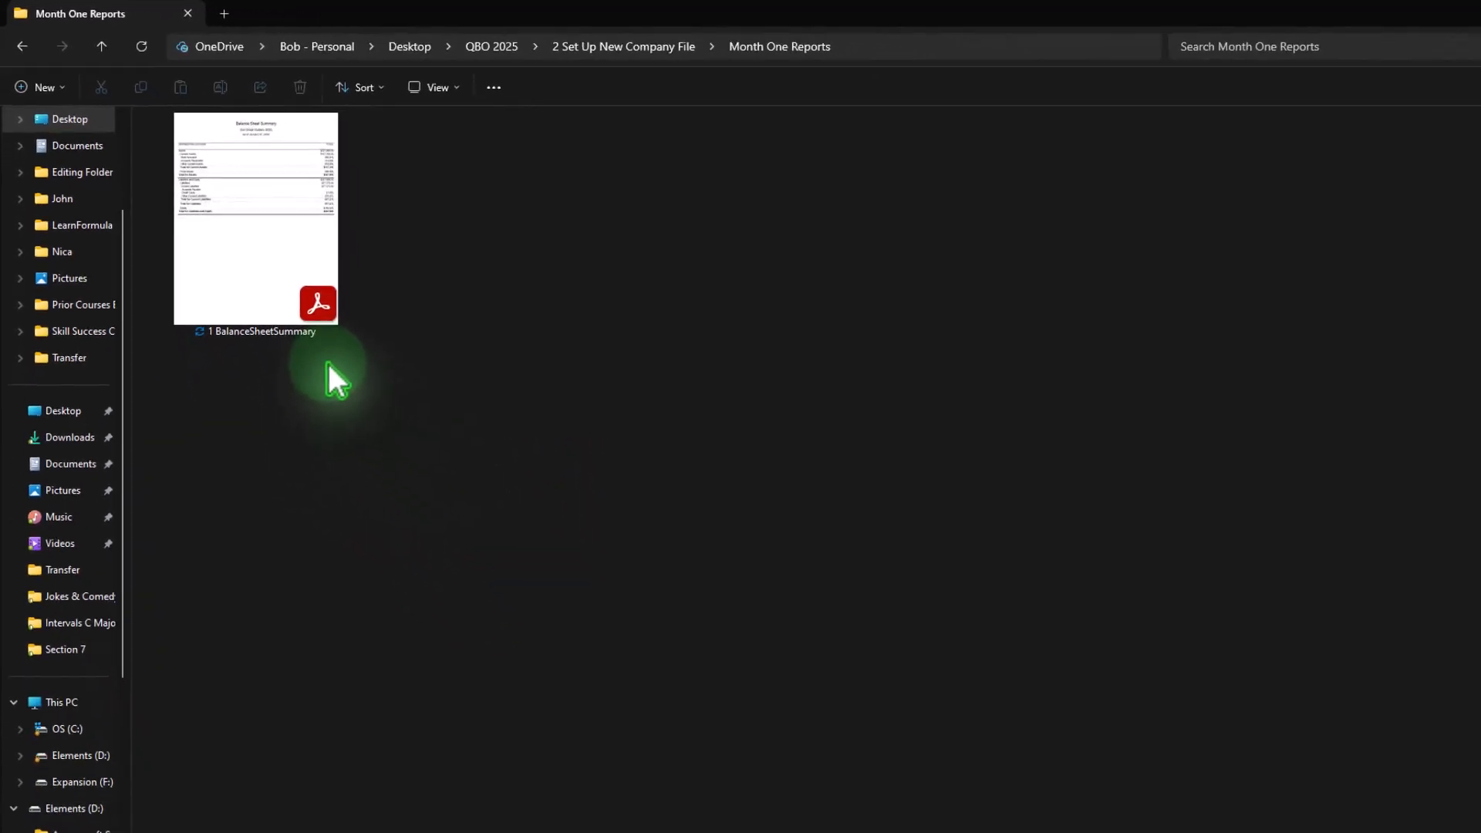
Return to the browser, close the Balance Sheet Summary's PDF preview and export the report to Excel
{"action": "left_click", "coordinate": [1402, 11]}
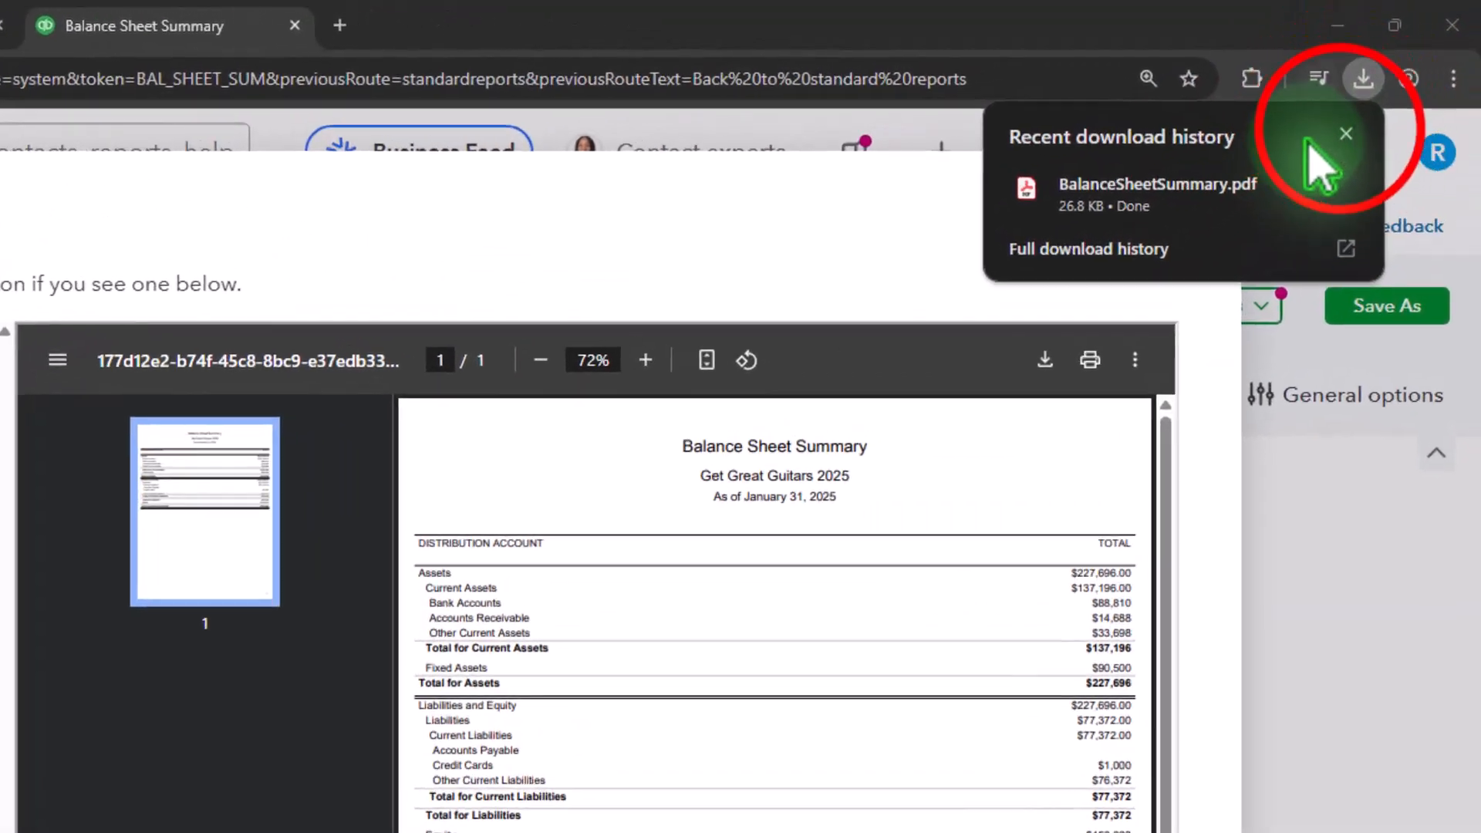
{"action": "left_click", "coordinate": [1397, 82]}
{"action": "left_click", "coordinate": [1191, 199]}
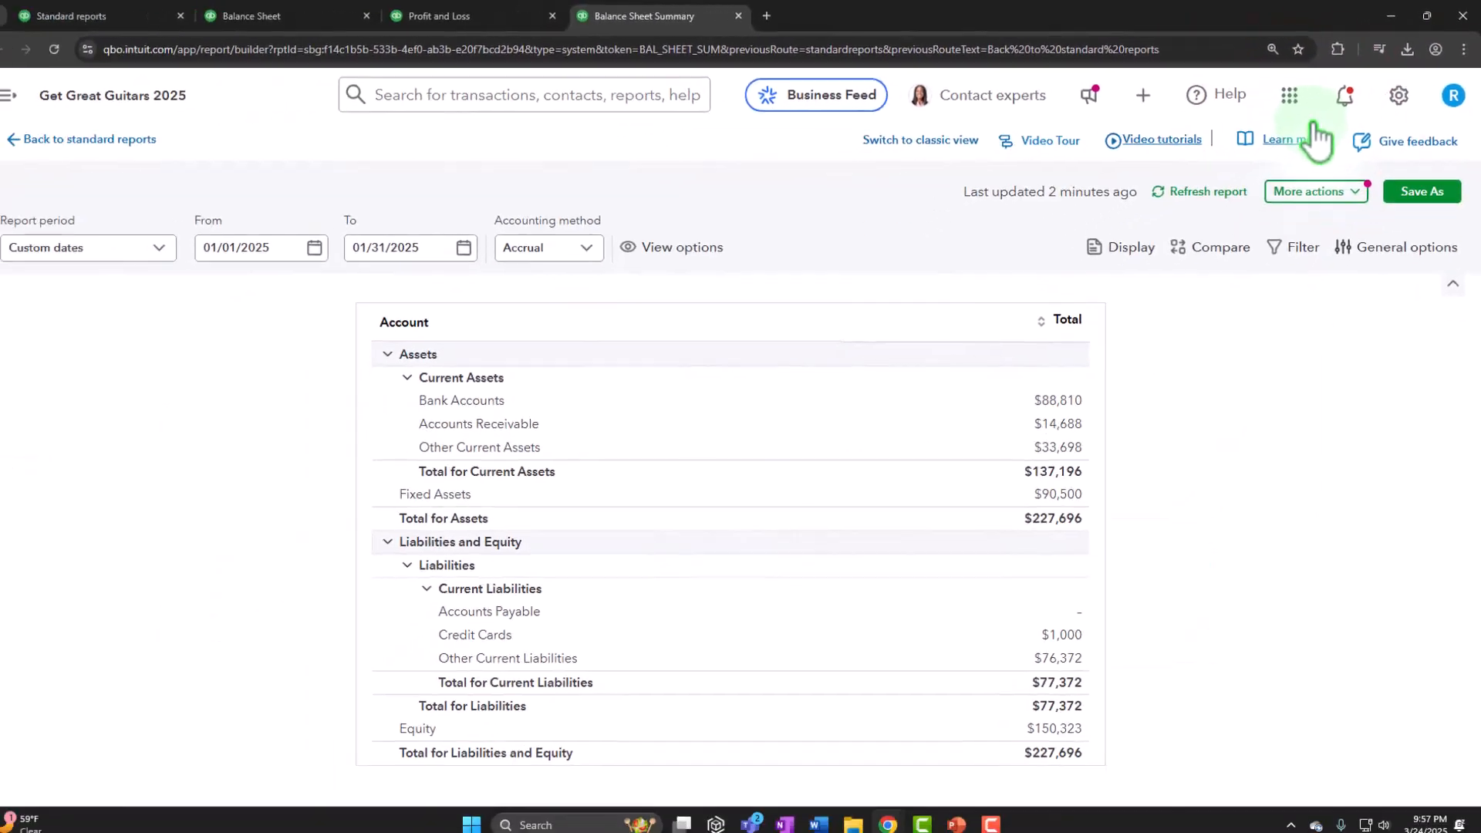
{"action": "left_click", "coordinate": [1255, 300]}
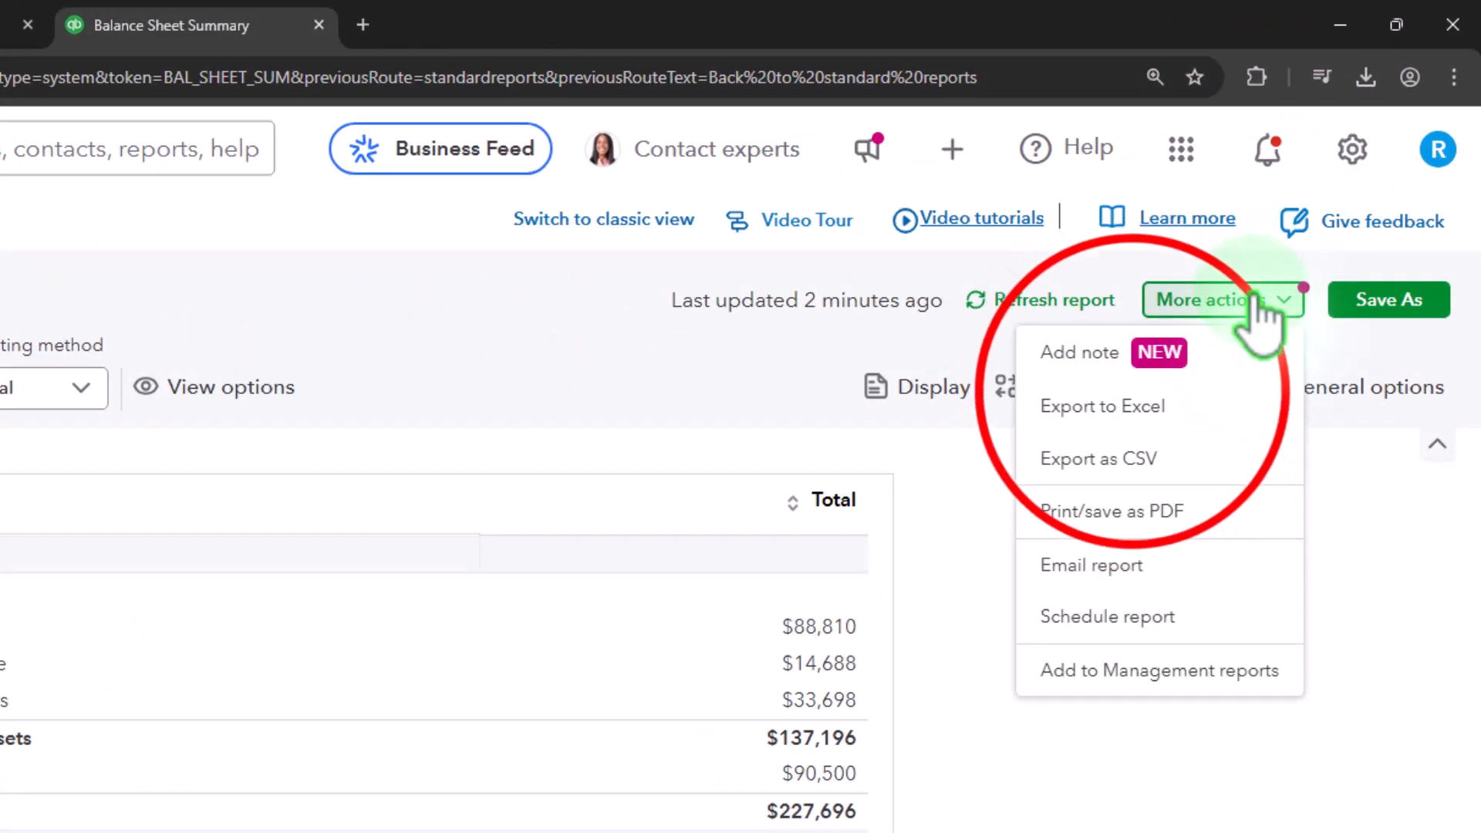
{"action": "left_click", "coordinate": [1138, 409]}
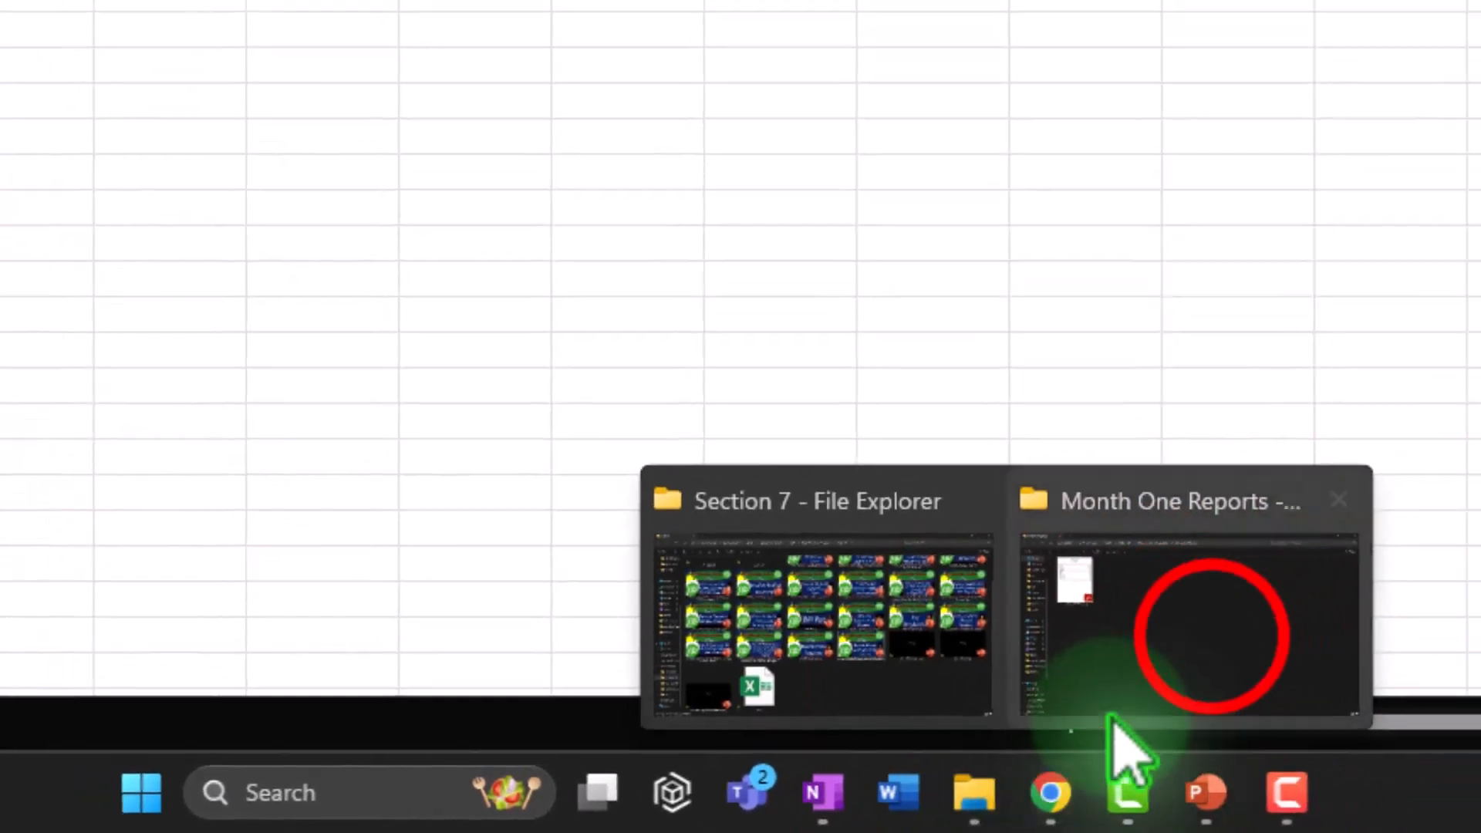
Close the exported workbook's Excel window and copy the downloaded Balance Sheet Summary workbook into the Month One Reports folder
{"action": "left_click", "coordinate": [1257, 602]}
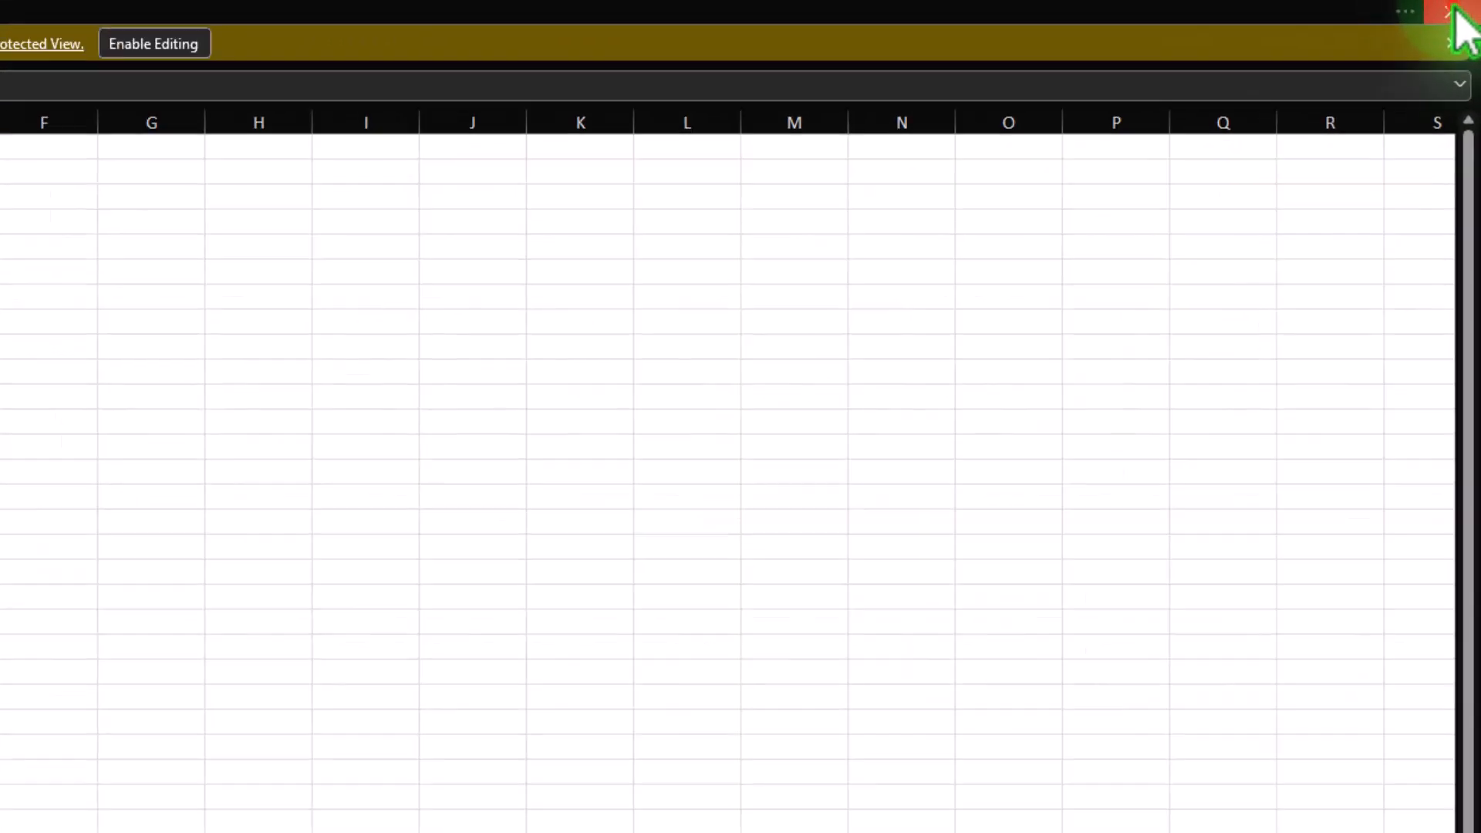
{"action": "left_click", "coordinate": [1450, 11]}
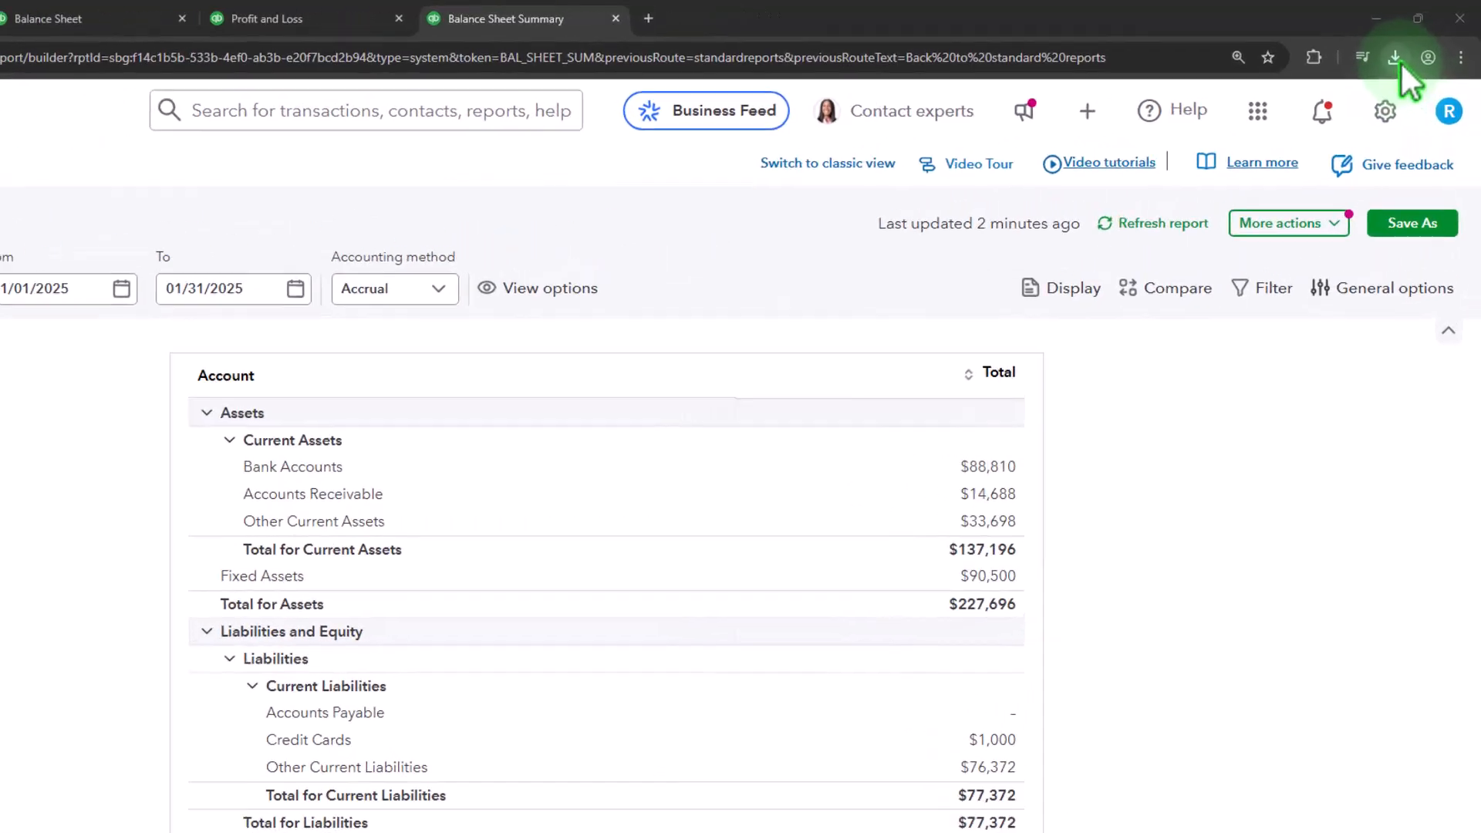
{"action": "left_click", "coordinate": [1351, 87]}
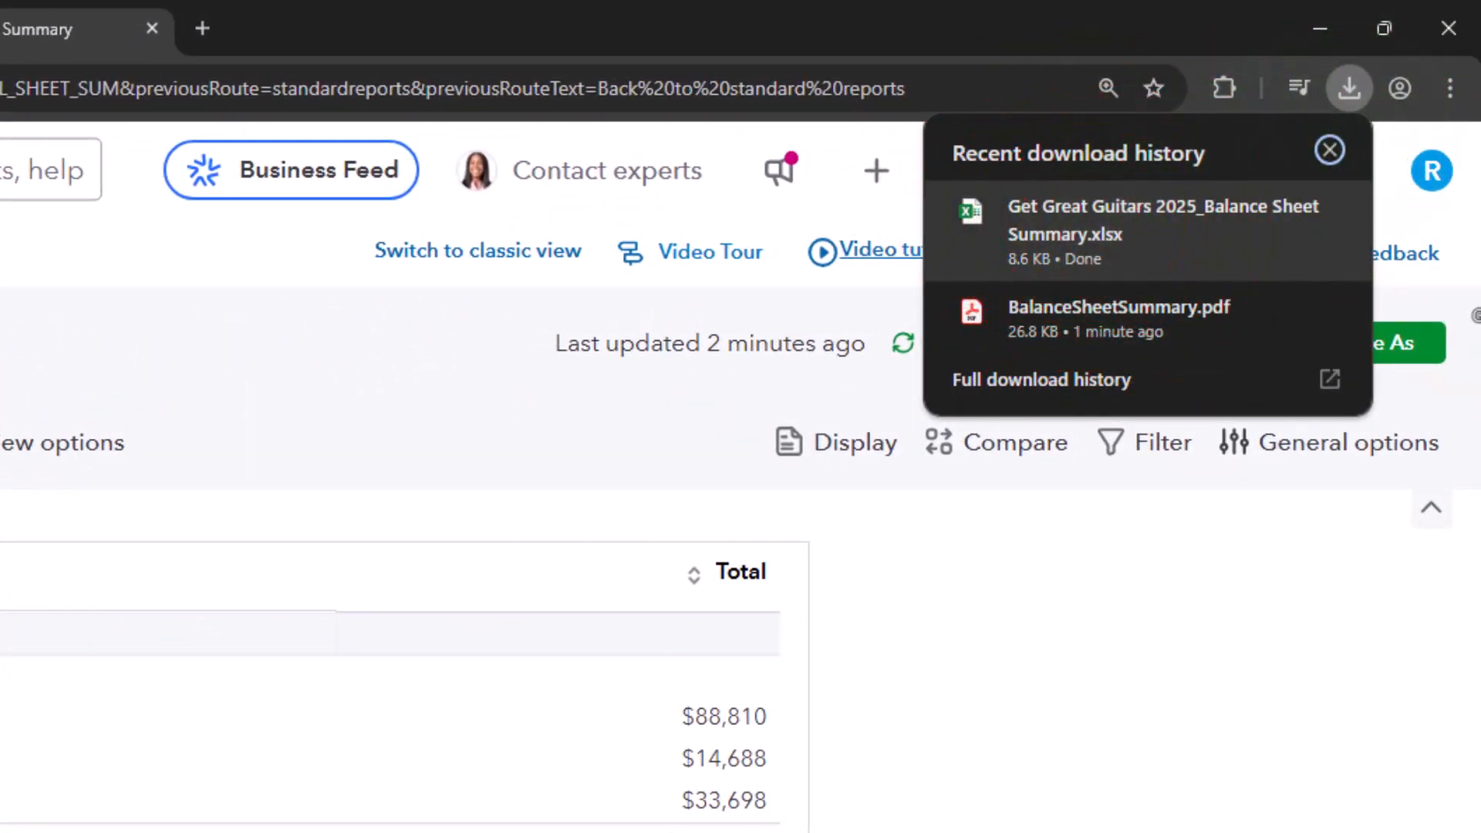
{"action": "left_click_drag", "start_coordinate": [1474, 602], "coordinate": [856, 39]}
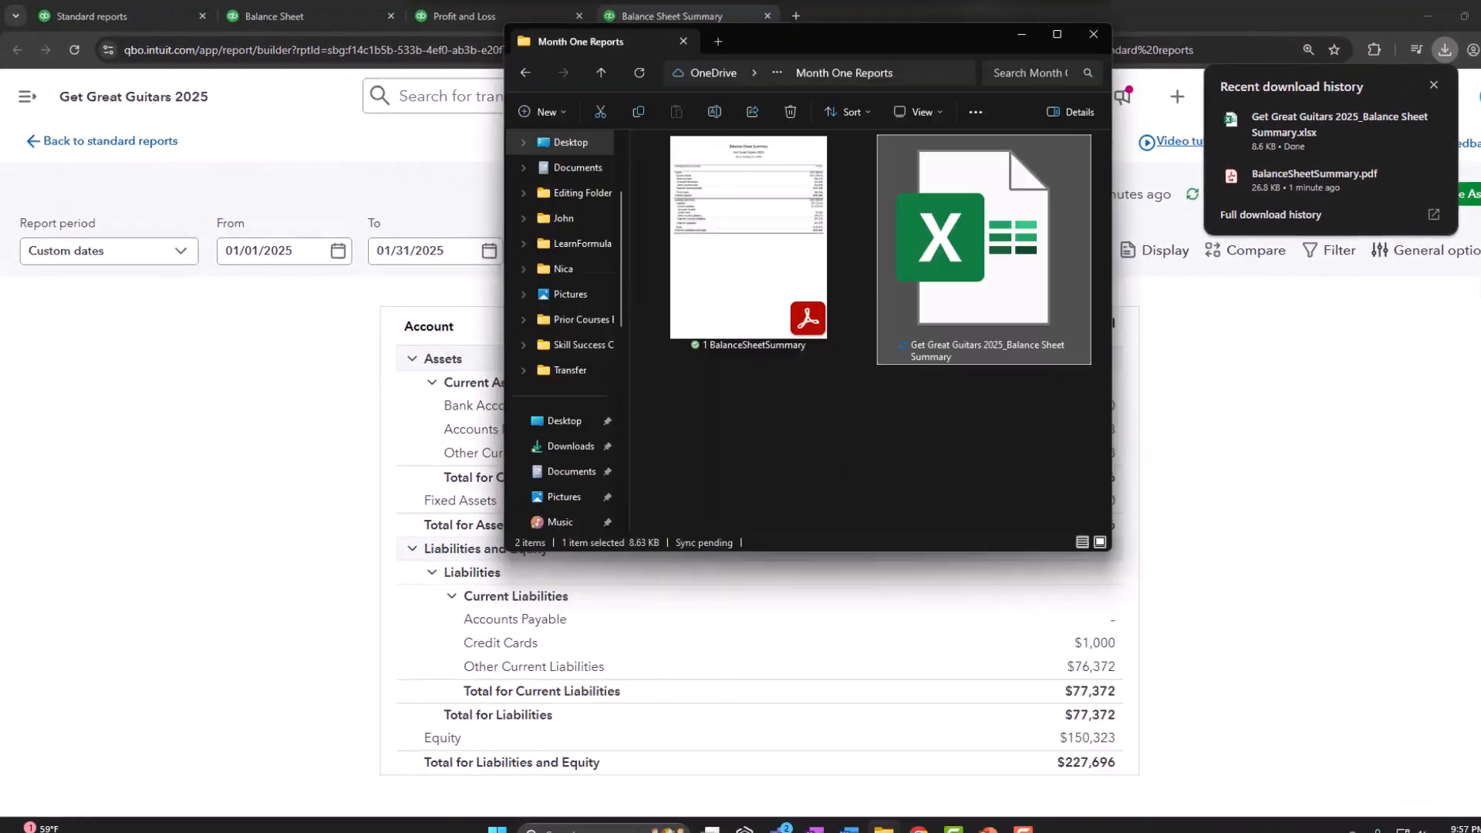
{"action": "left_click", "coordinate": [1057, 34]}
Rename the exported Excel workbook in the Month One Reports folder to Month End Reports 01.31.25
{"action": "double_click", "coordinate": [494, 230]}
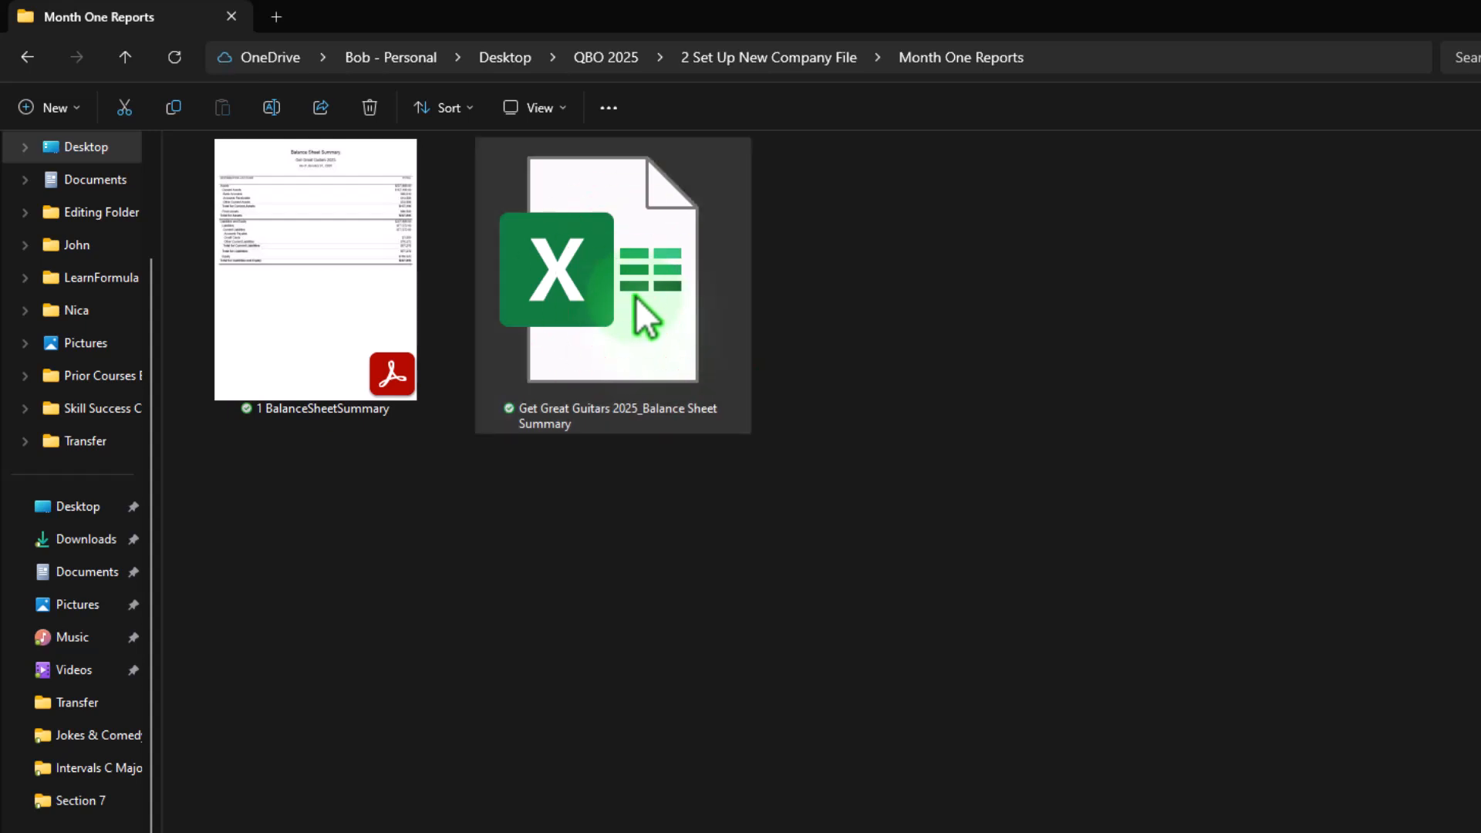
{"action": "right_click", "coordinate": [651, 318]}
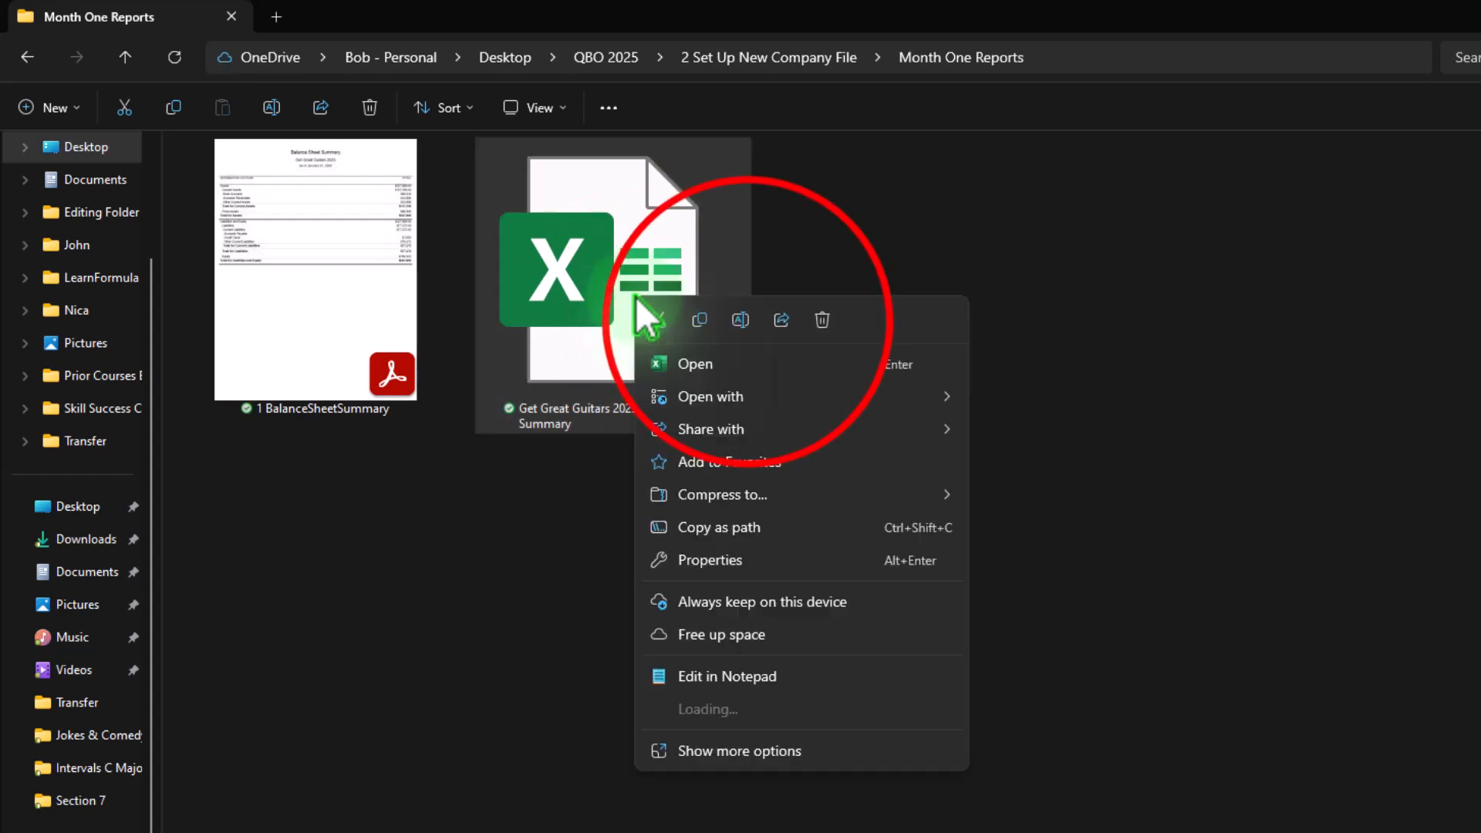
{"action": "left_click", "coordinate": [748, 322]}
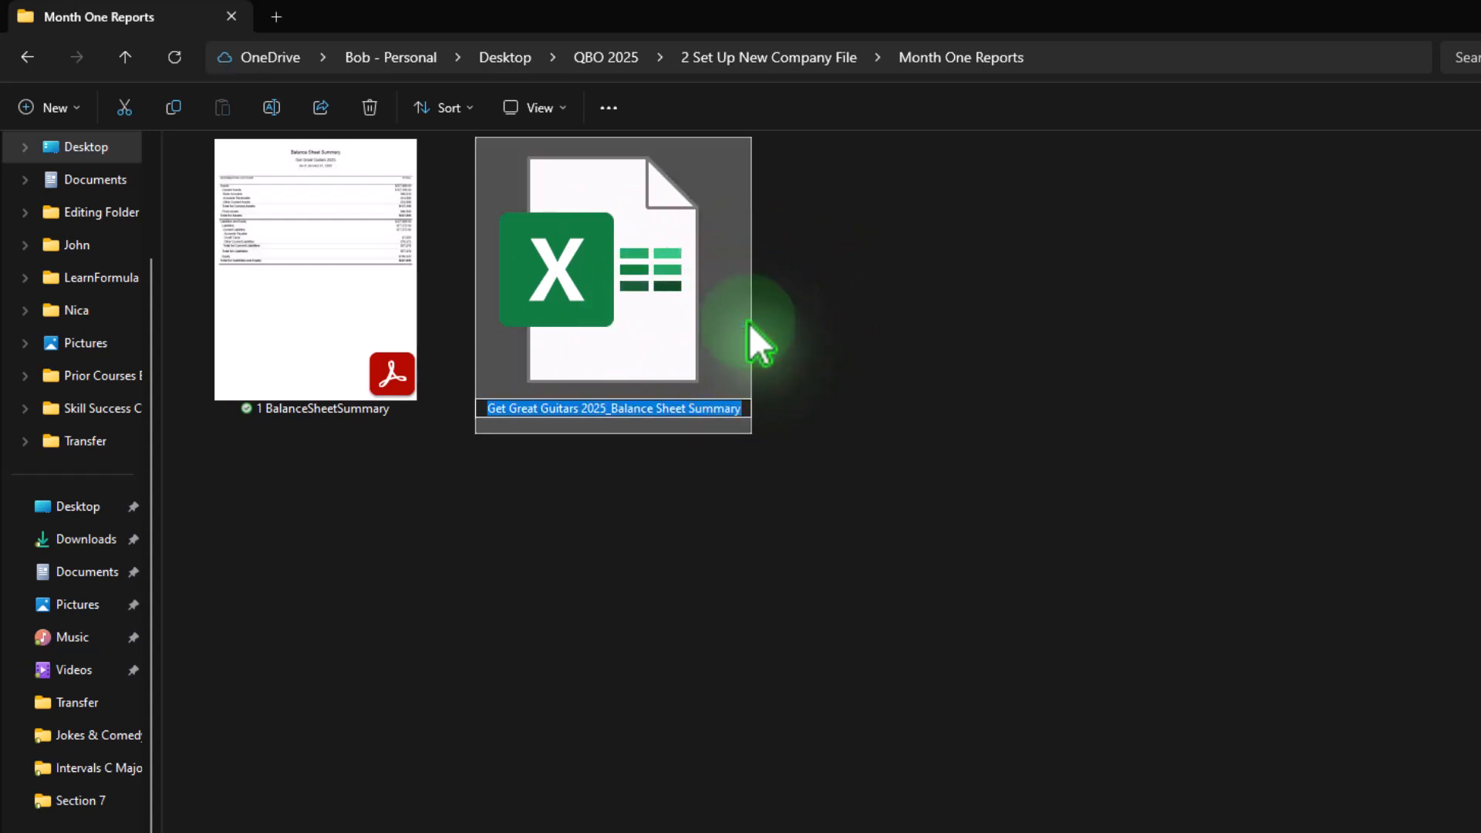
{"action": "type", "text": "Month E"}
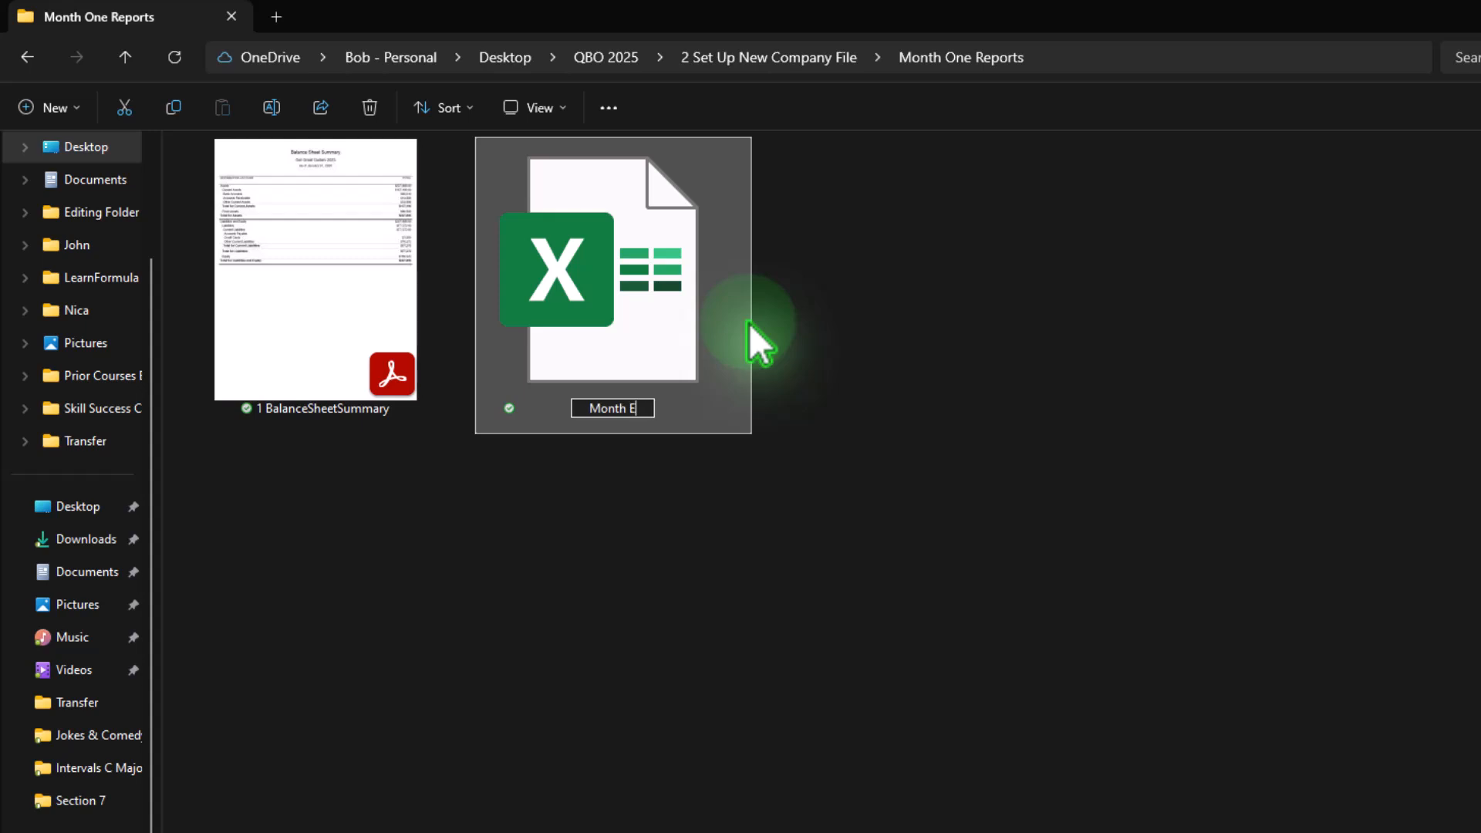
{"action": "type", "text": "nd Re"}
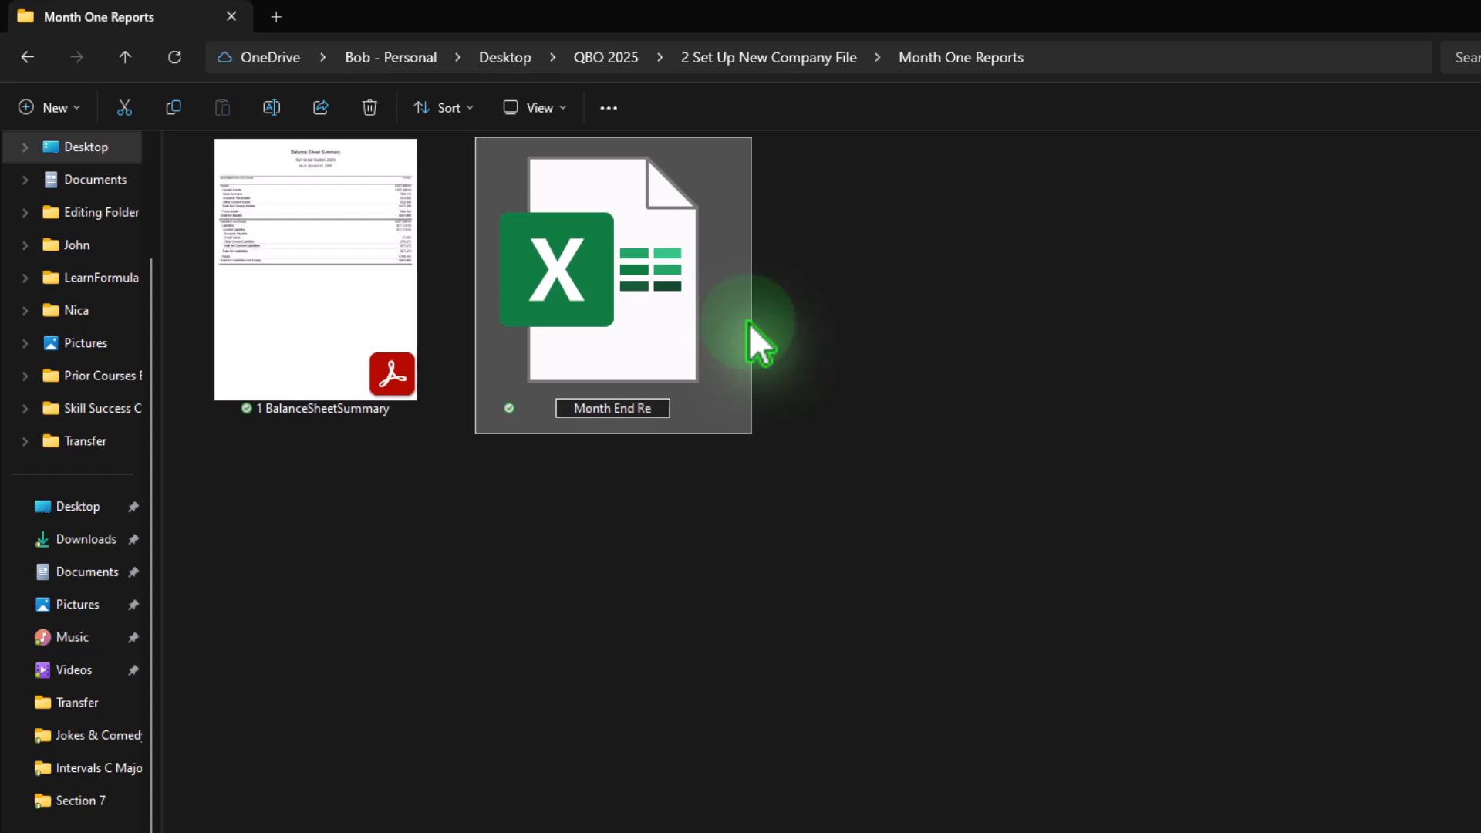
{"action": "type", "text": "ports "}
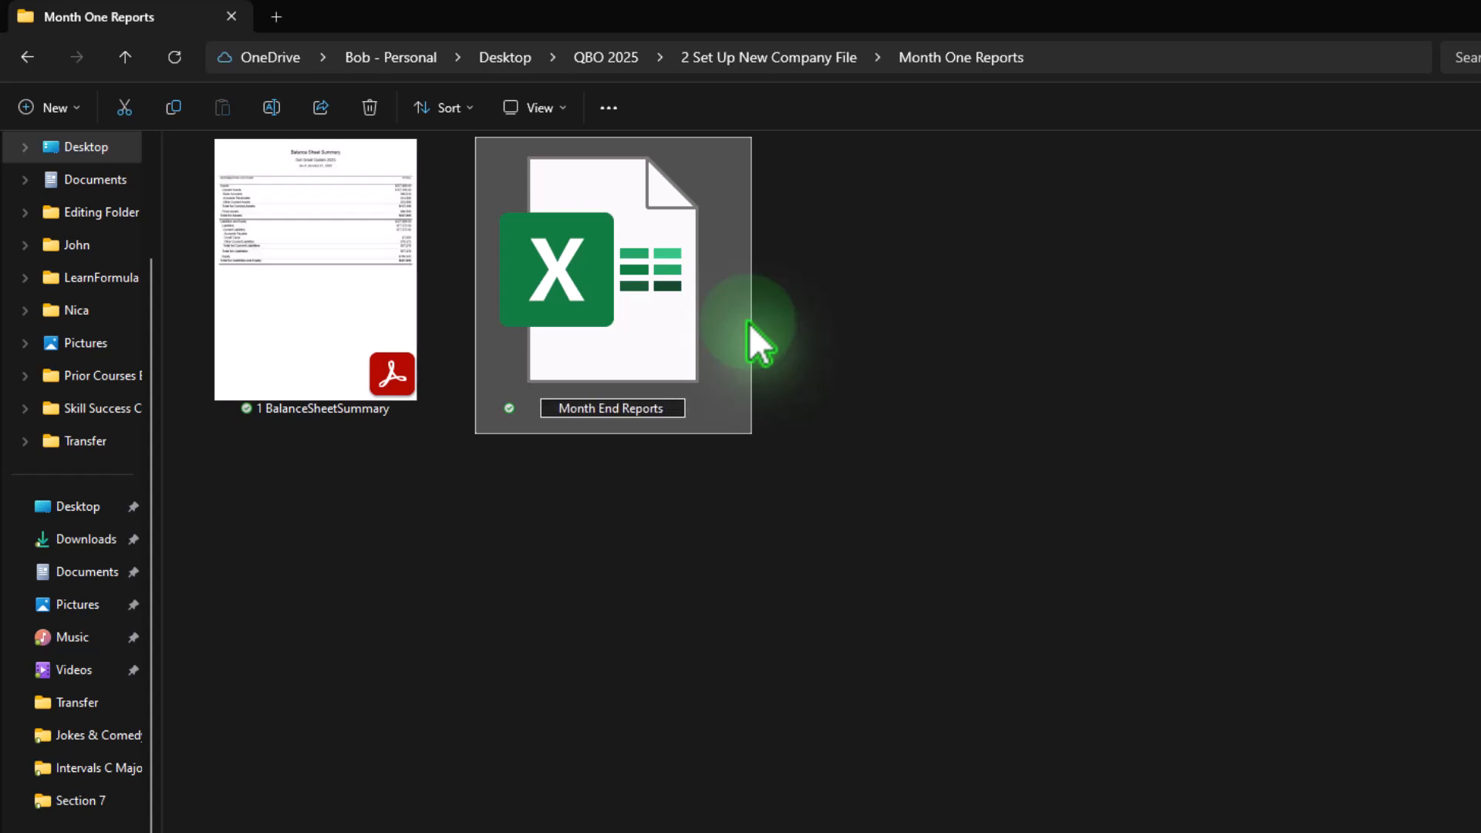
{"action": "type", "text": "01.31.25"}
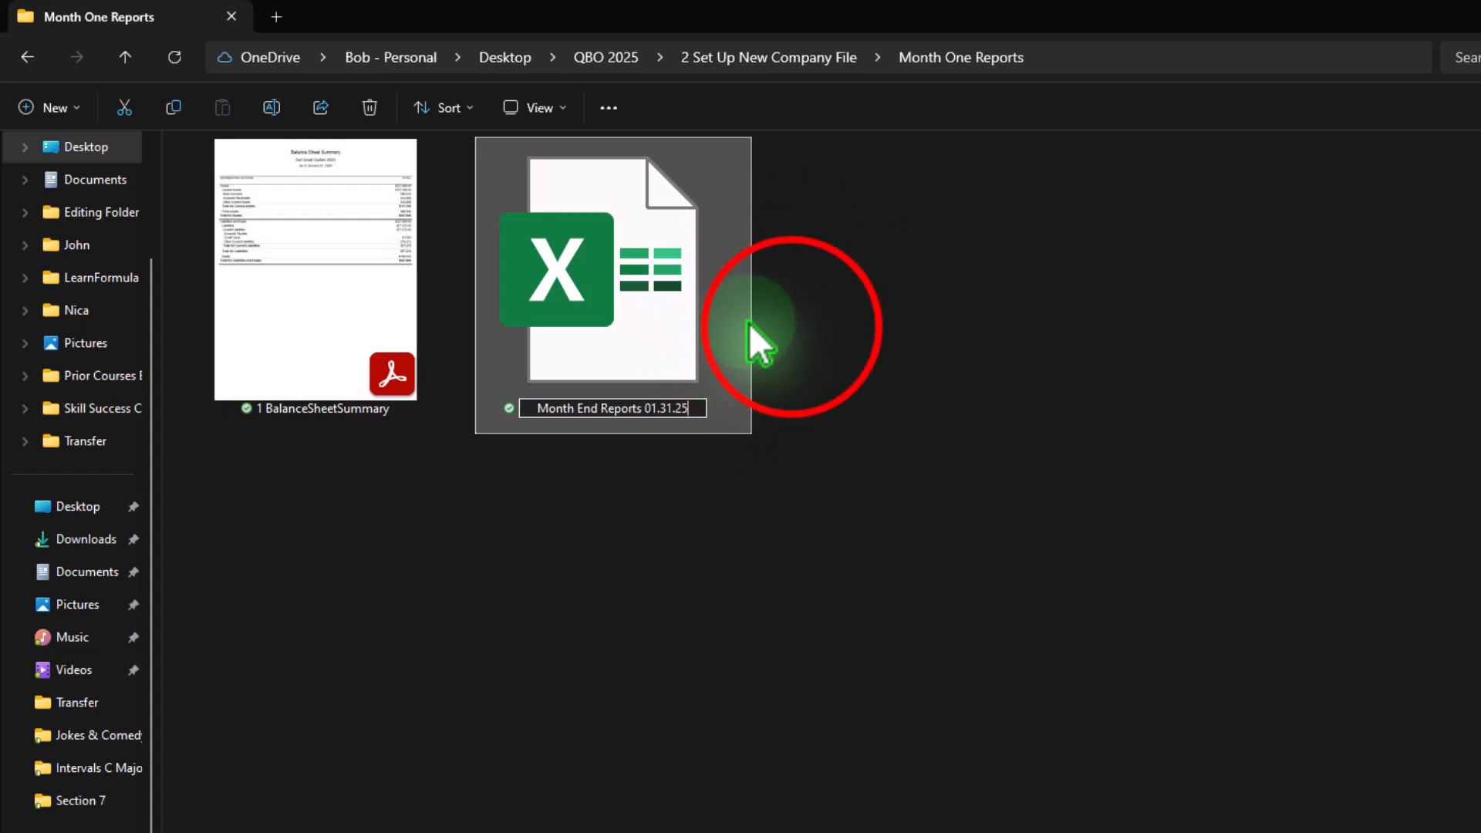
{"action": "left_click", "coordinate": [748, 323]}
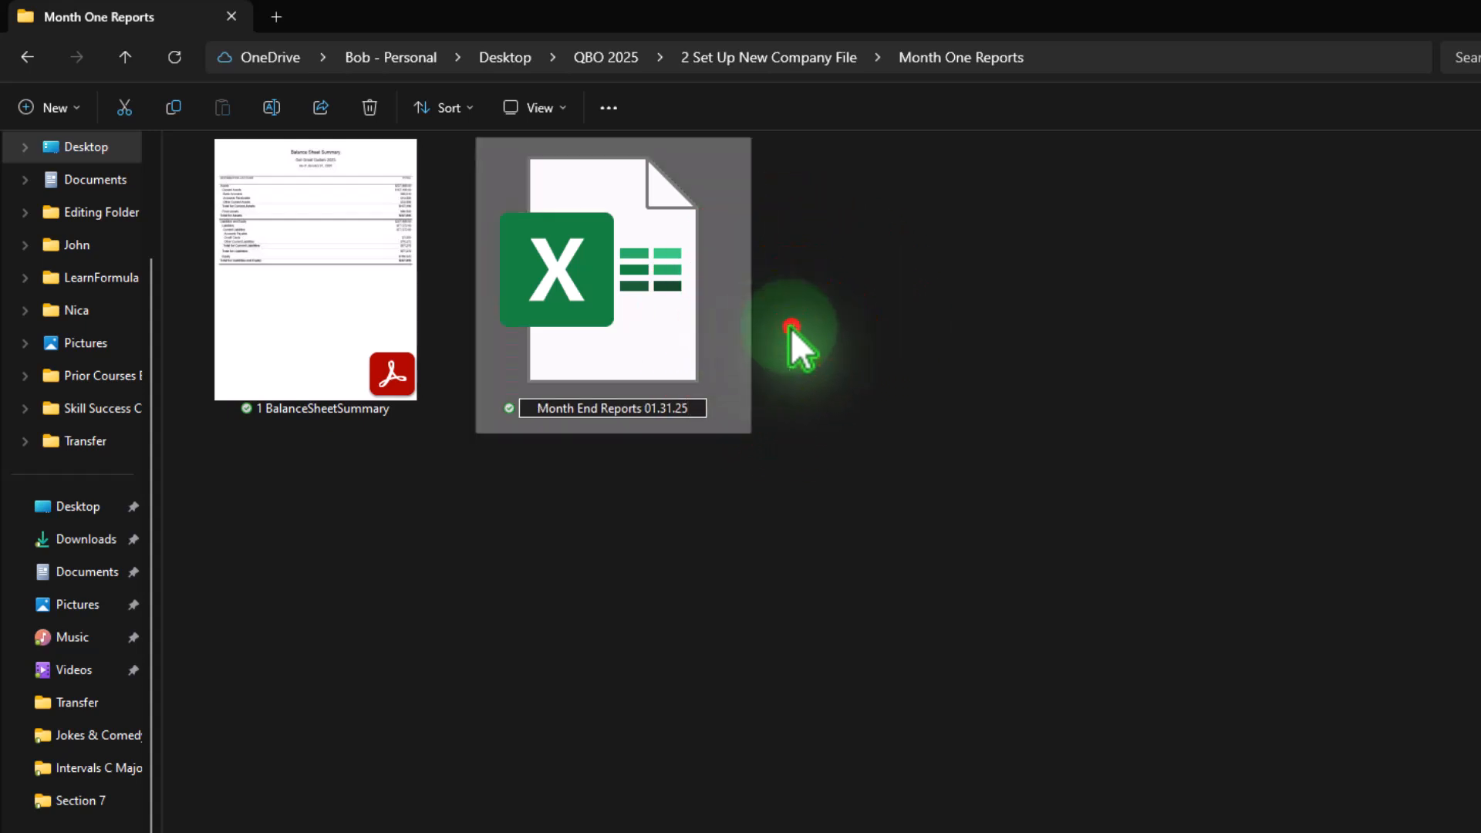
Open the Month End Reports 01.31.25 workbook in Excel and set the ribbon to always show
{"action": "double_click", "coordinate": [687, 347]}
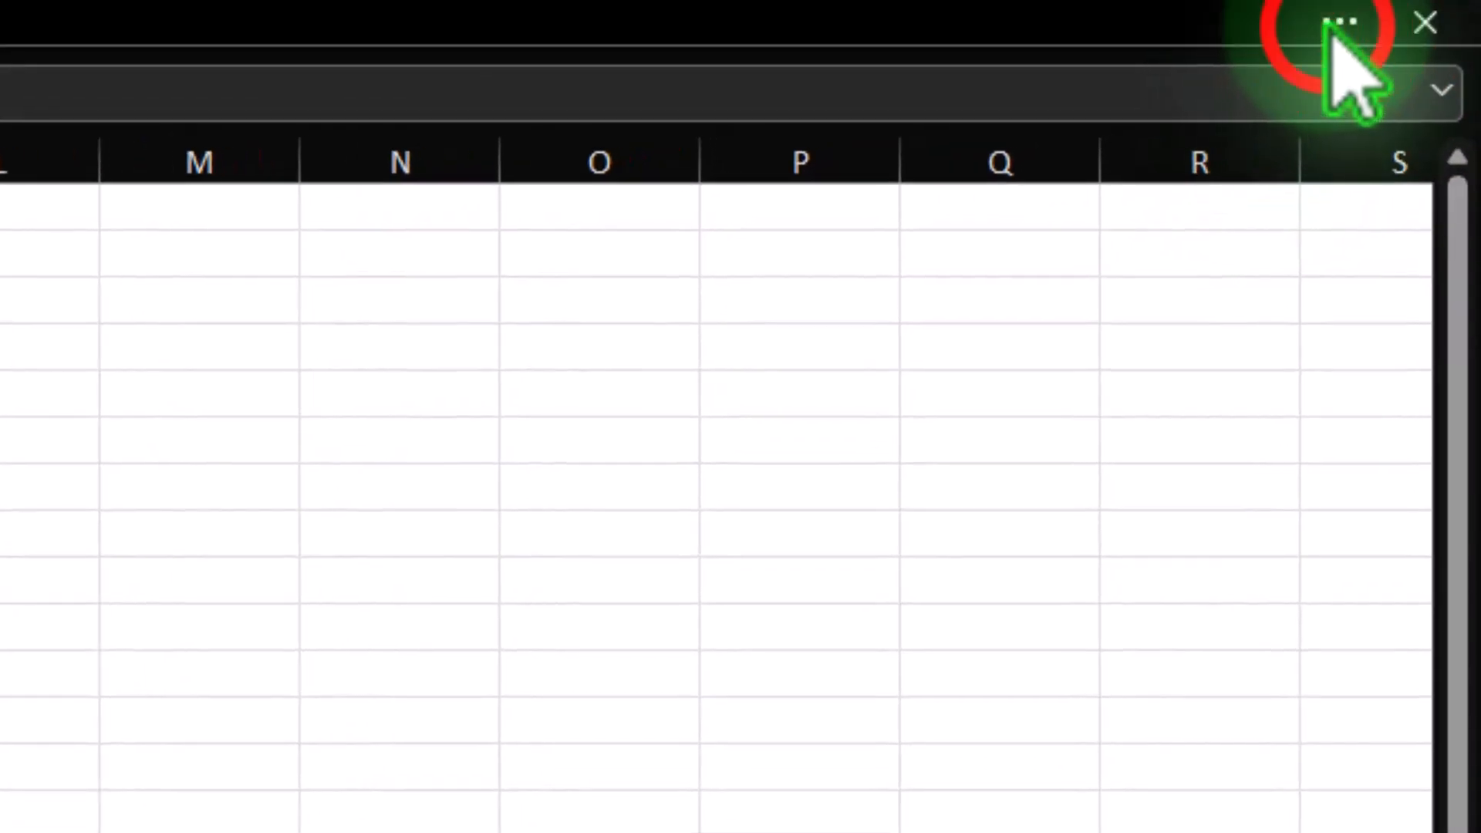
{"action": "left_click", "coordinate": [1431, 8]}
{"action": "left_click", "coordinate": [1432, 344]}
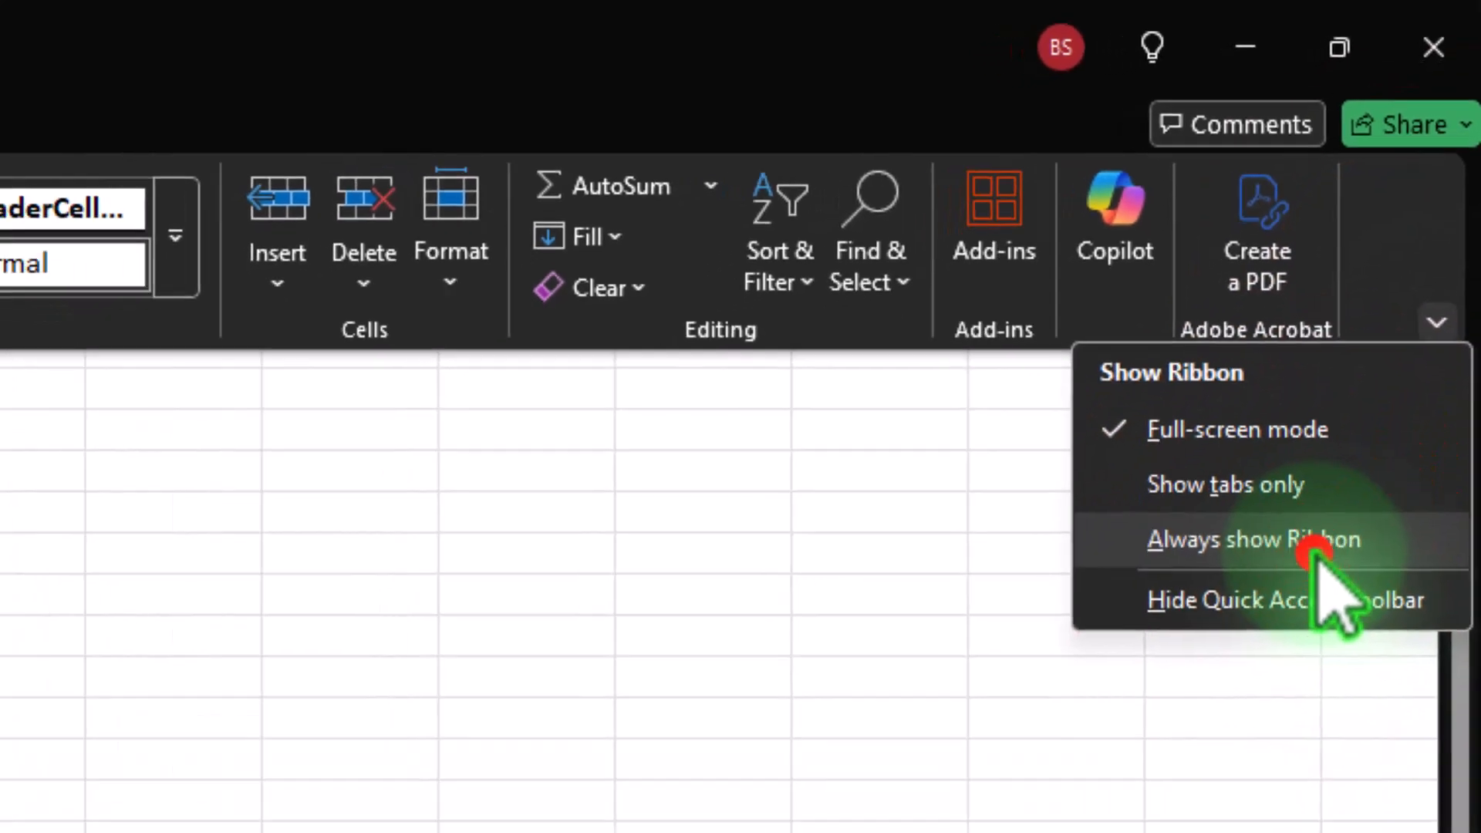
{"action": "left_click", "coordinate": [1300, 620]}
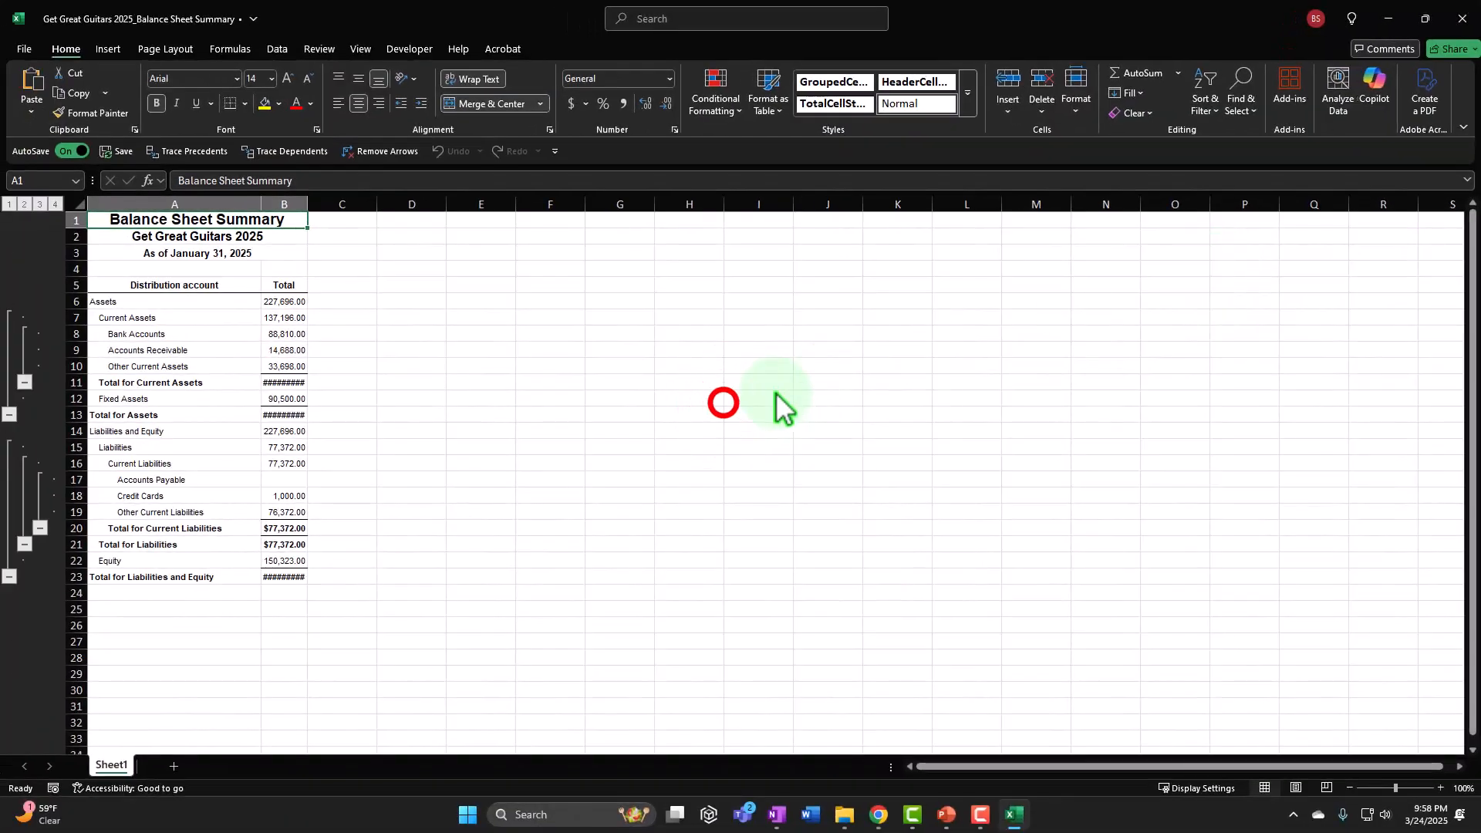
Enlarge the worksheet to 175%, review the exported Balance Sheet Summary and its row grouping, and minimize Excel
{"action": "scroll", "coordinate": [588, 432], "scroll_direction": "up", "scroll_amount": 5, "text": "ctrl"}
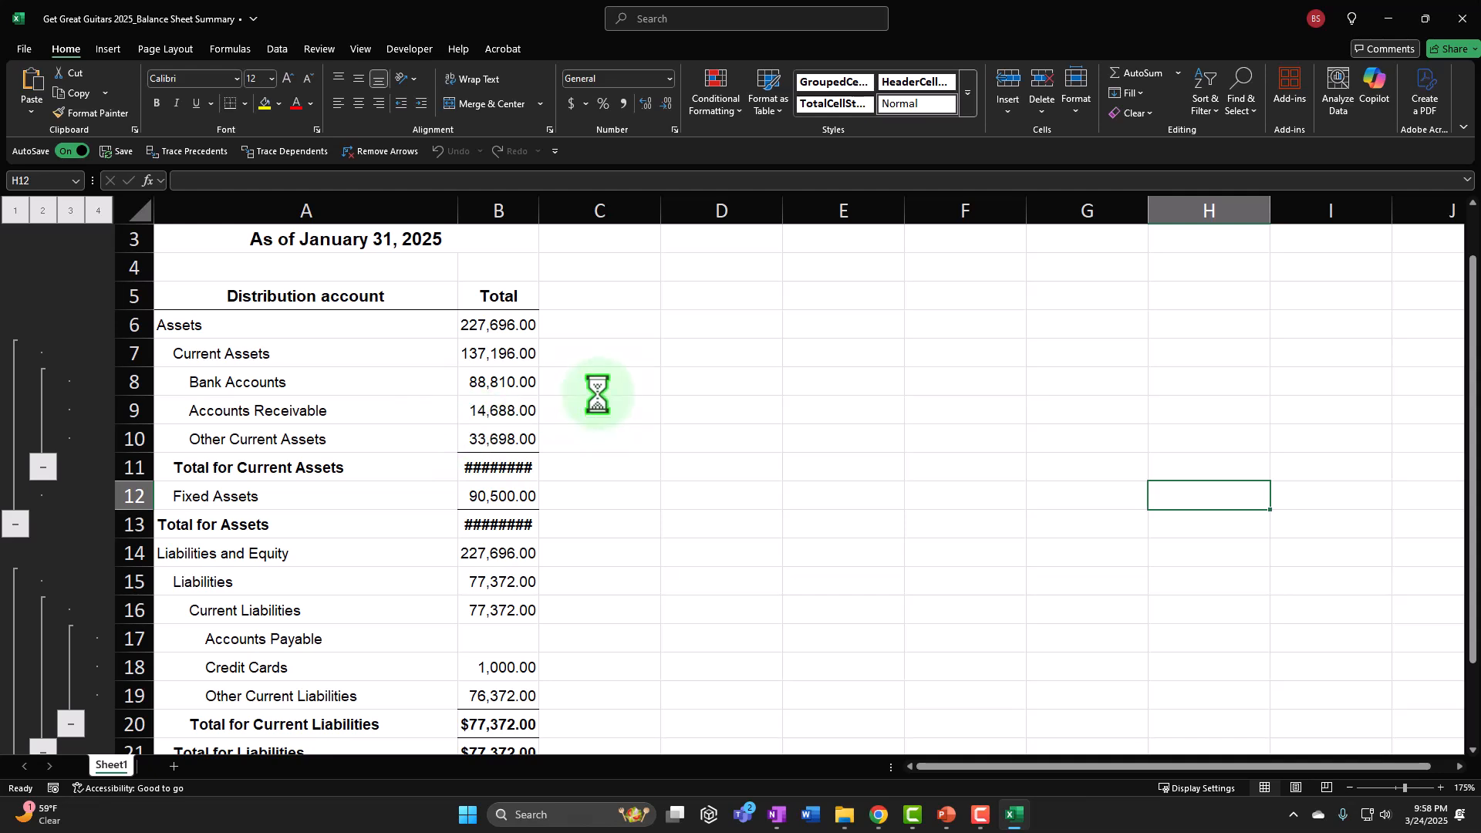
{"action": "scroll", "coordinate": [597, 394], "scroll_direction": "up", "scroll_amount": 1}
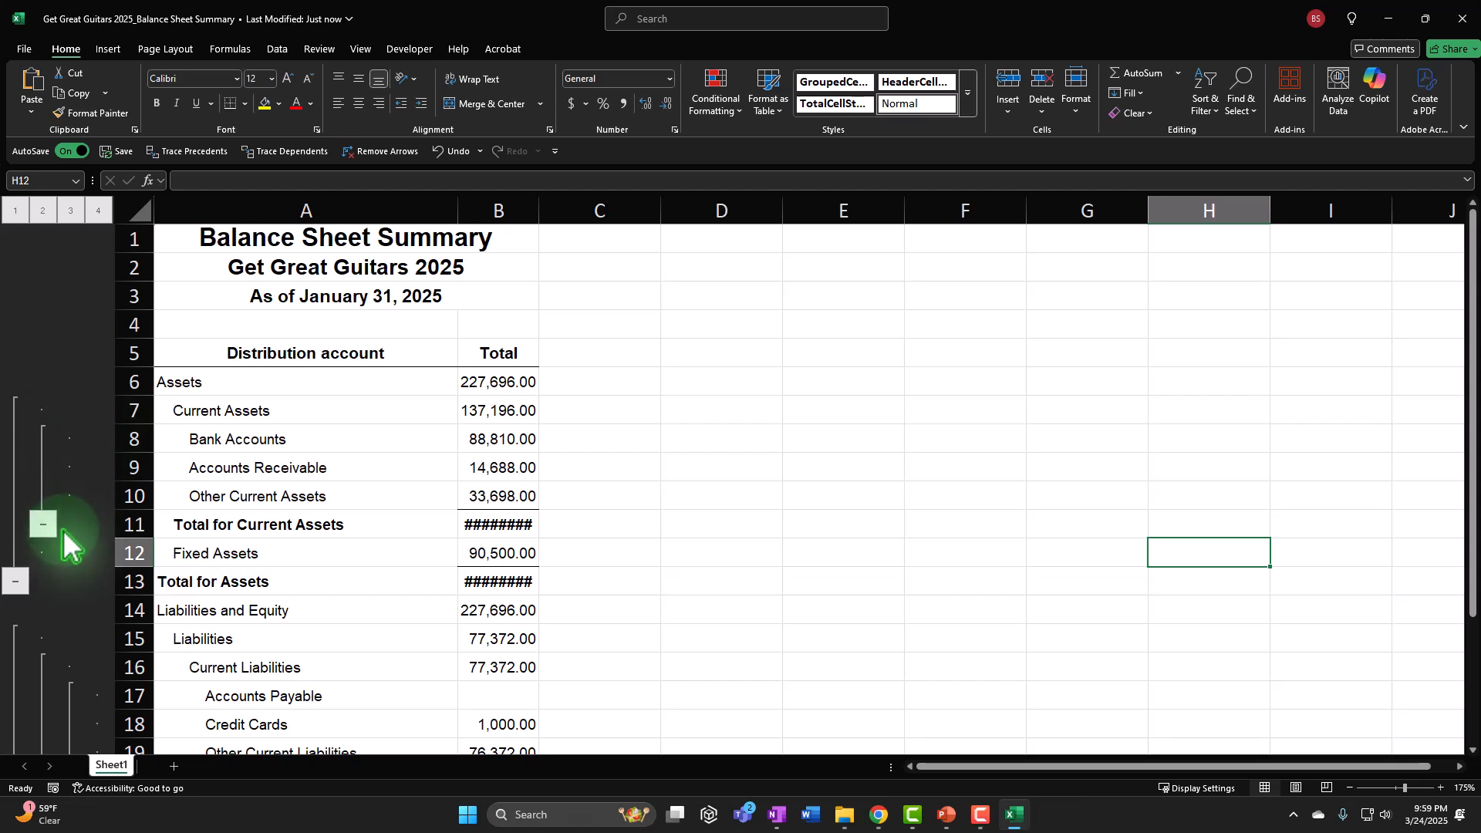
{"action": "left_click", "coordinate": [318, 527]}
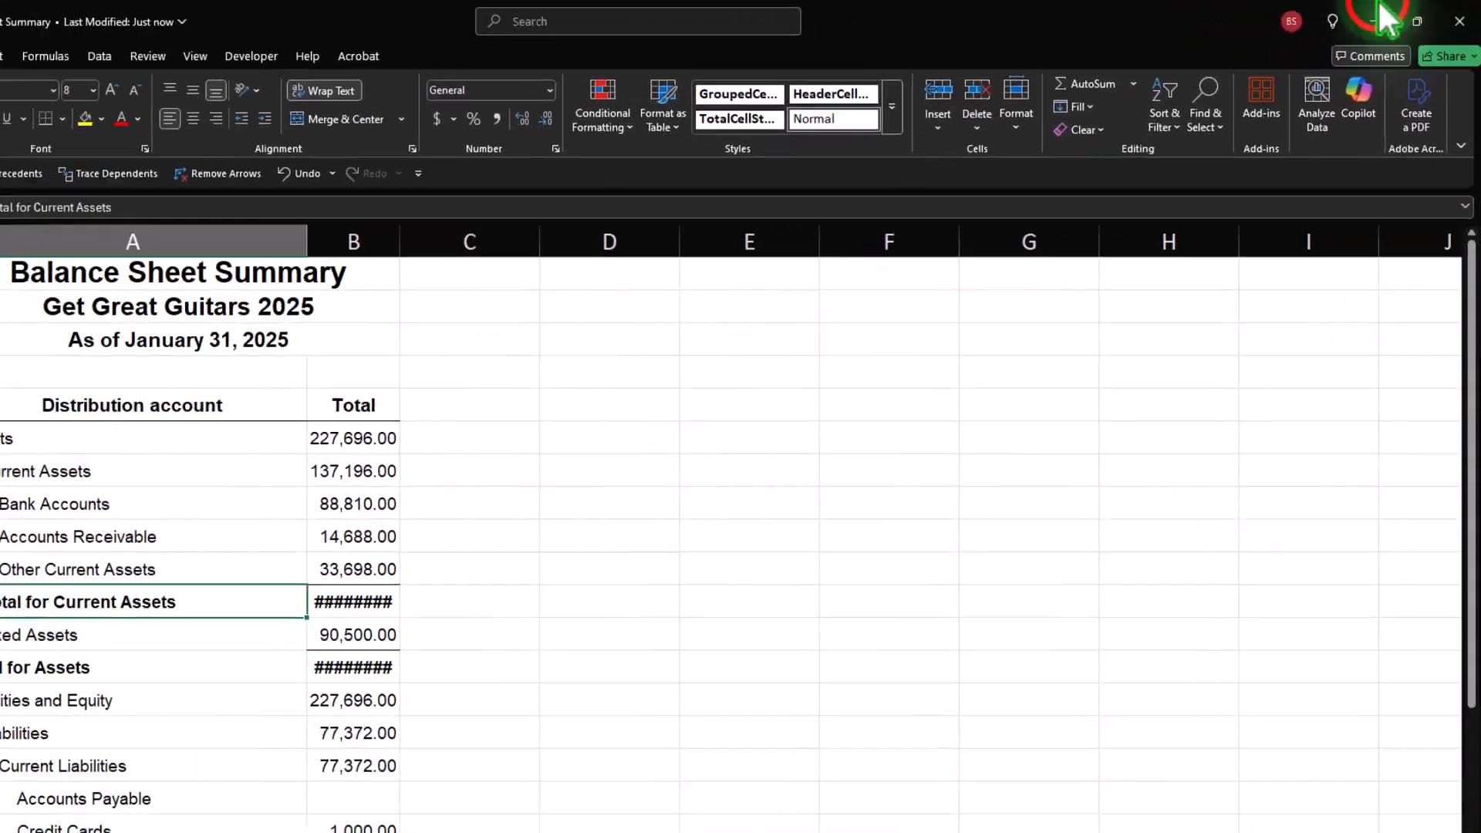
{"action": "left_click", "coordinate": [1378, 17]}
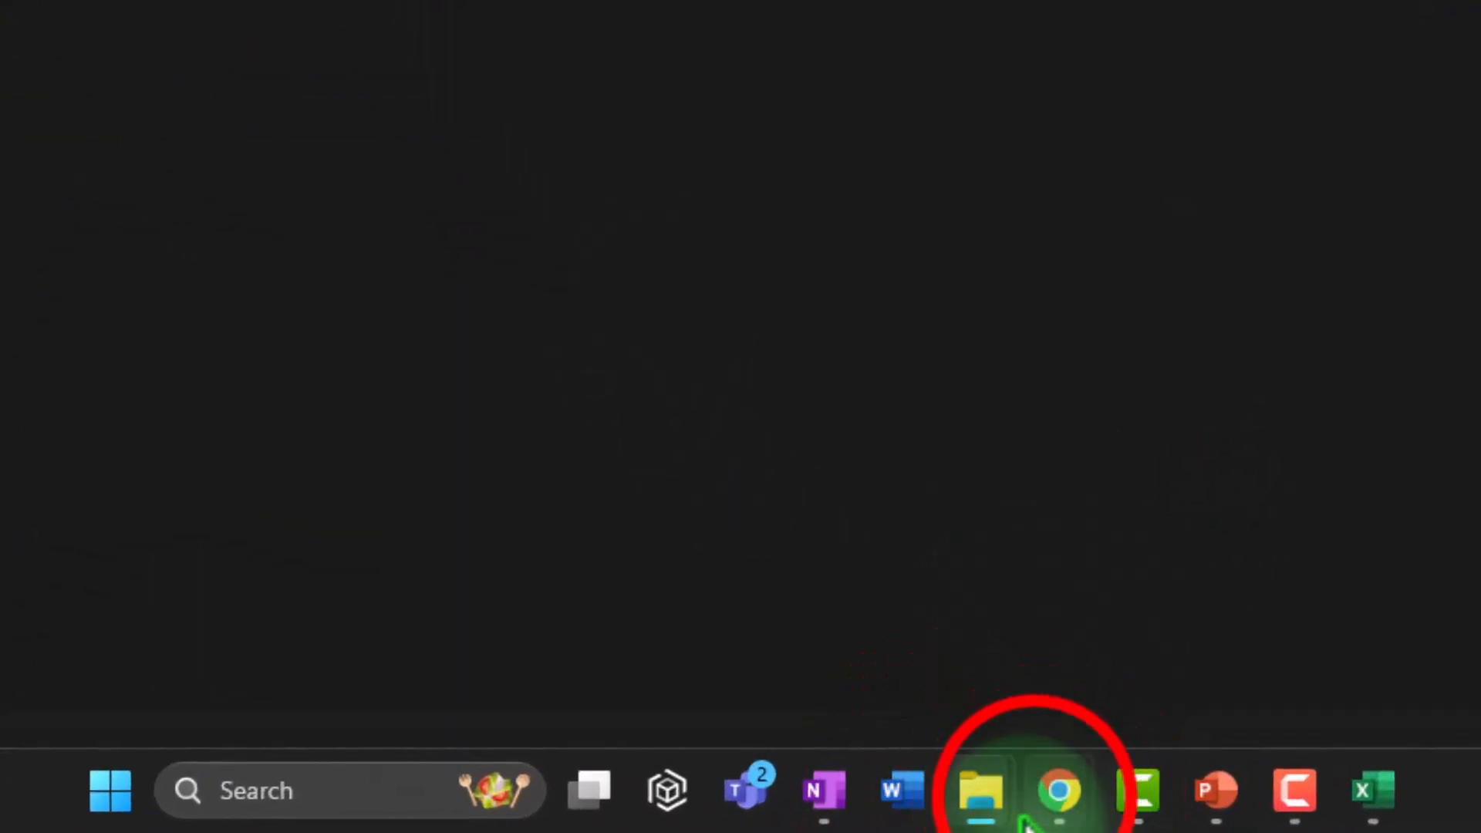
Switch back to the Balance Sheet Summary in Chrome and change the report to the classic view
{"action": "mouse_move", "coordinate": [885, 813]}
{"action": "left_click", "coordinate": [930, 658]}
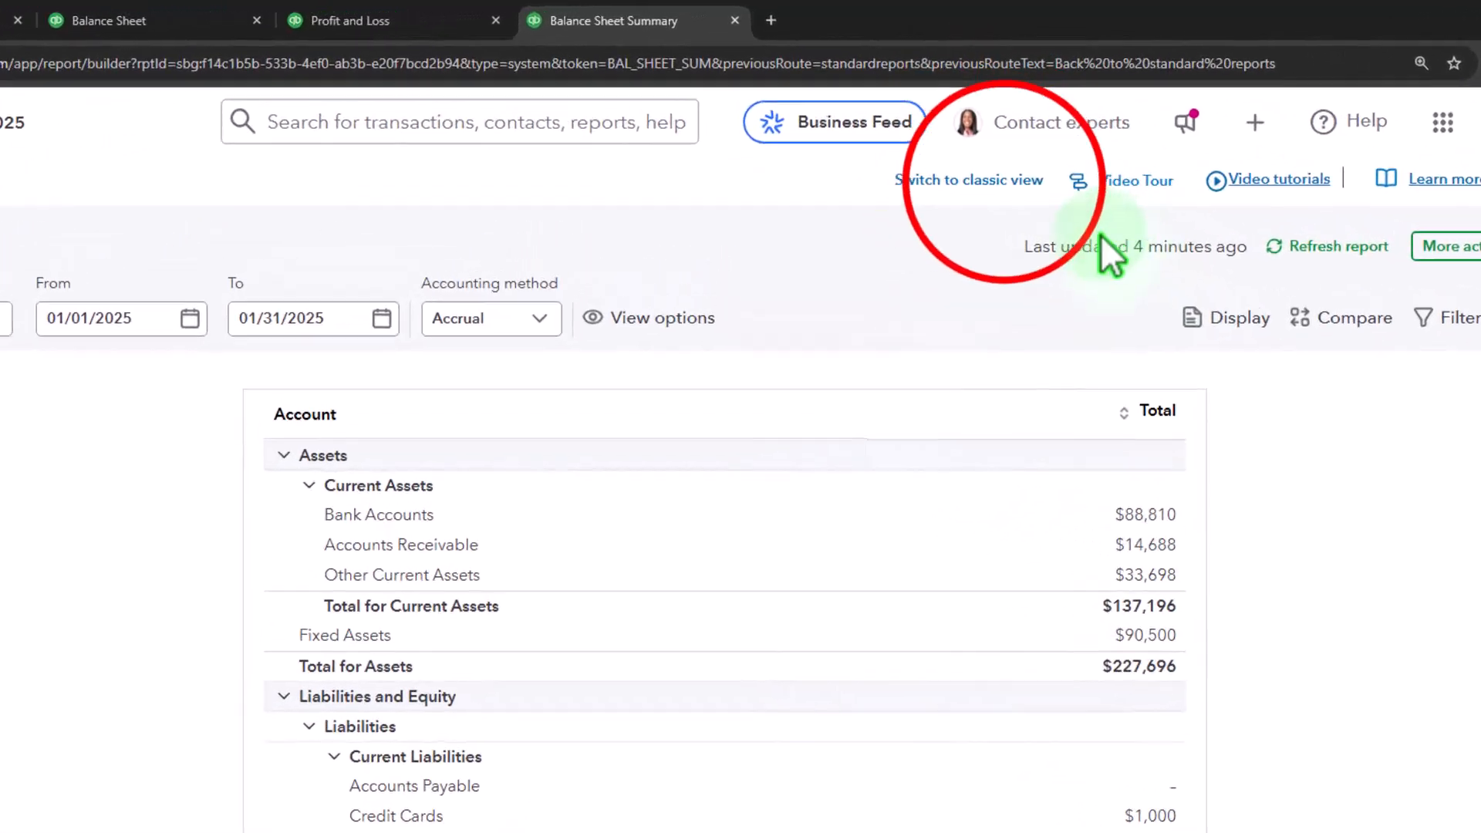
{"action": "left_click", "coordinate": [1002, 181]}
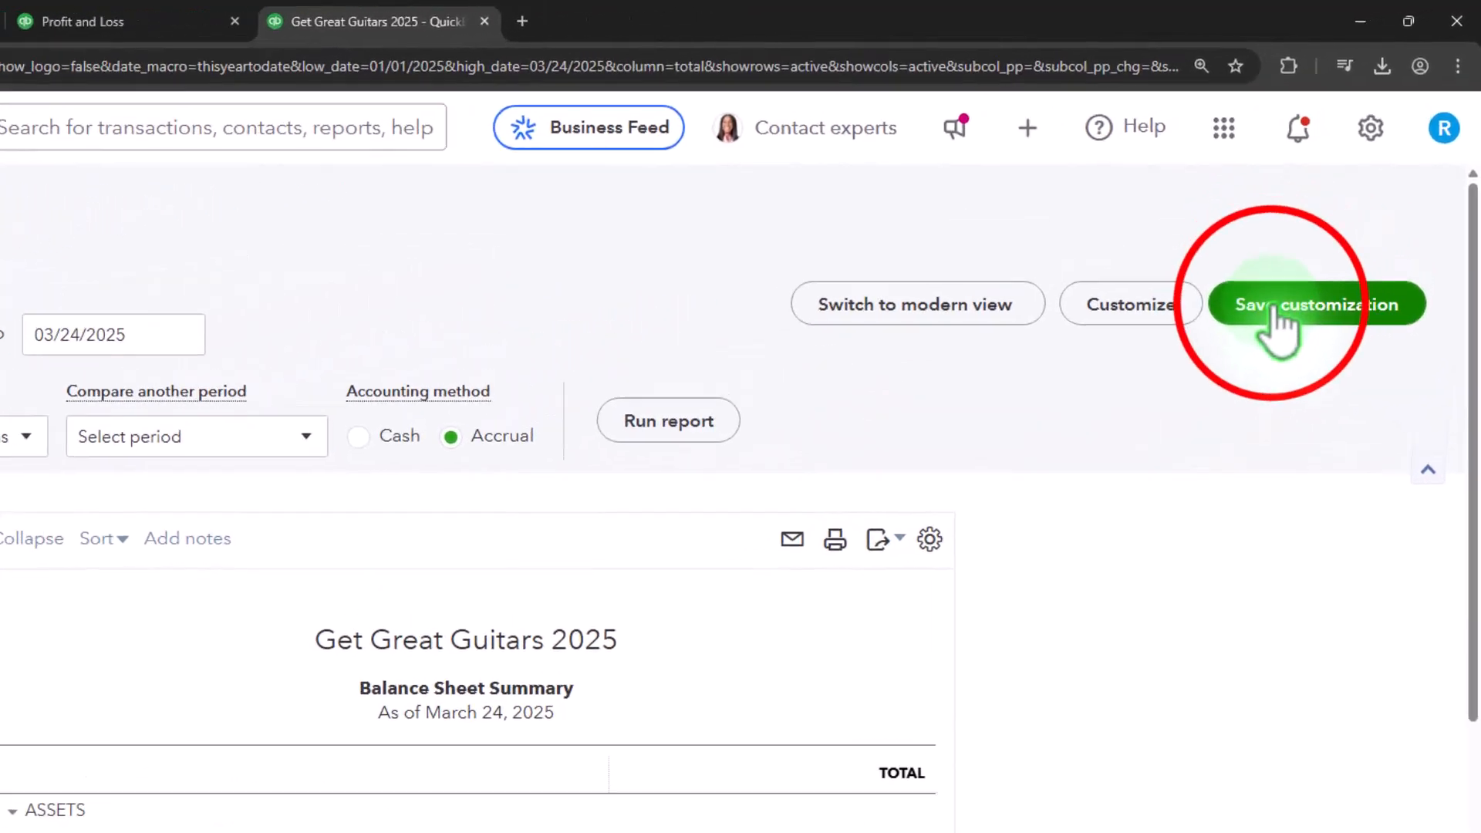
Save the customized report as 1 Balance Sheet Summary in a new report group named Month End Report
{"action": "left_click", "coordinate": [1250, 334]}
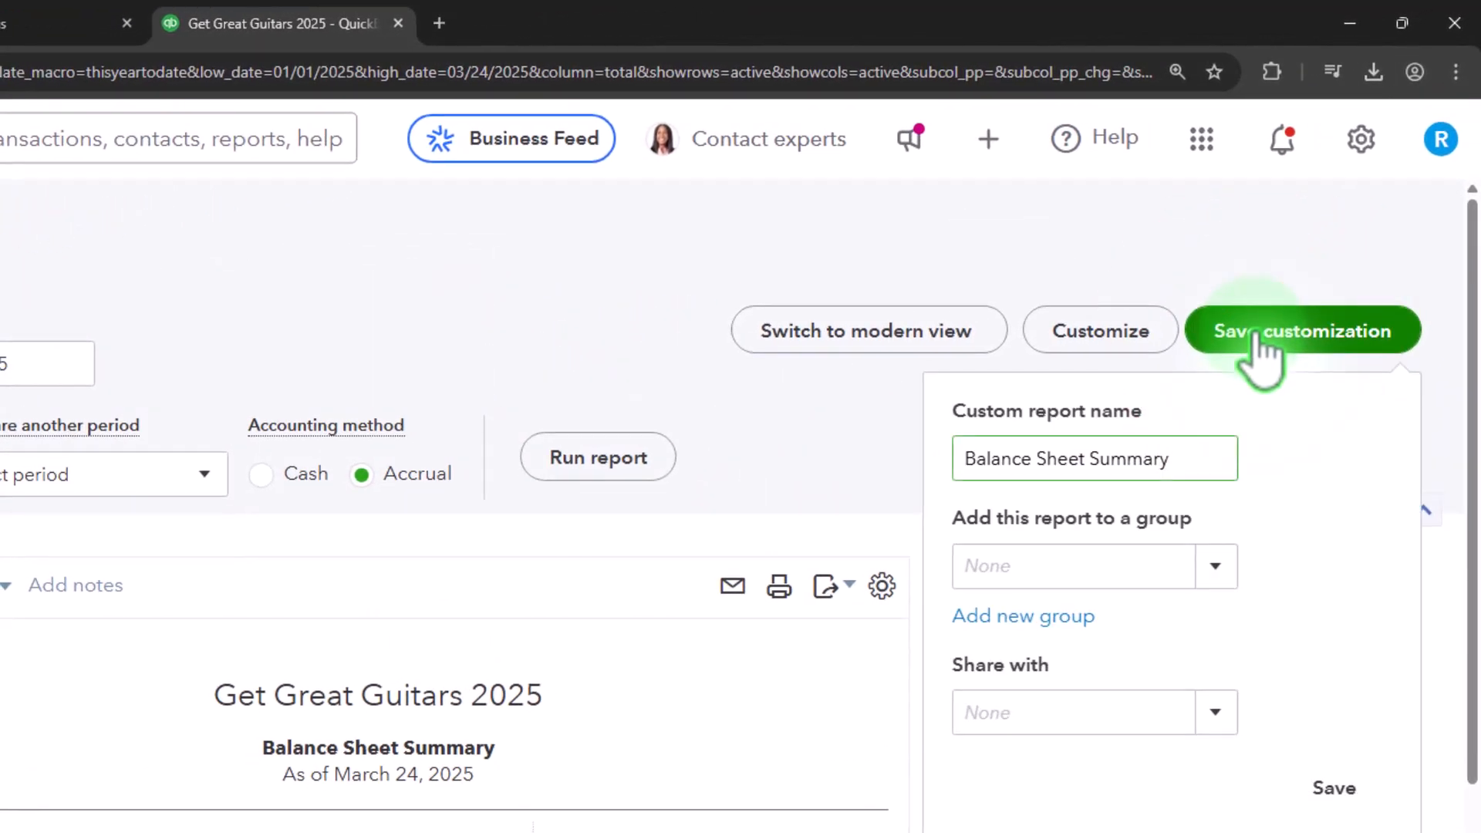
{"action": "left_click", "coordinate": [1194, 458]}
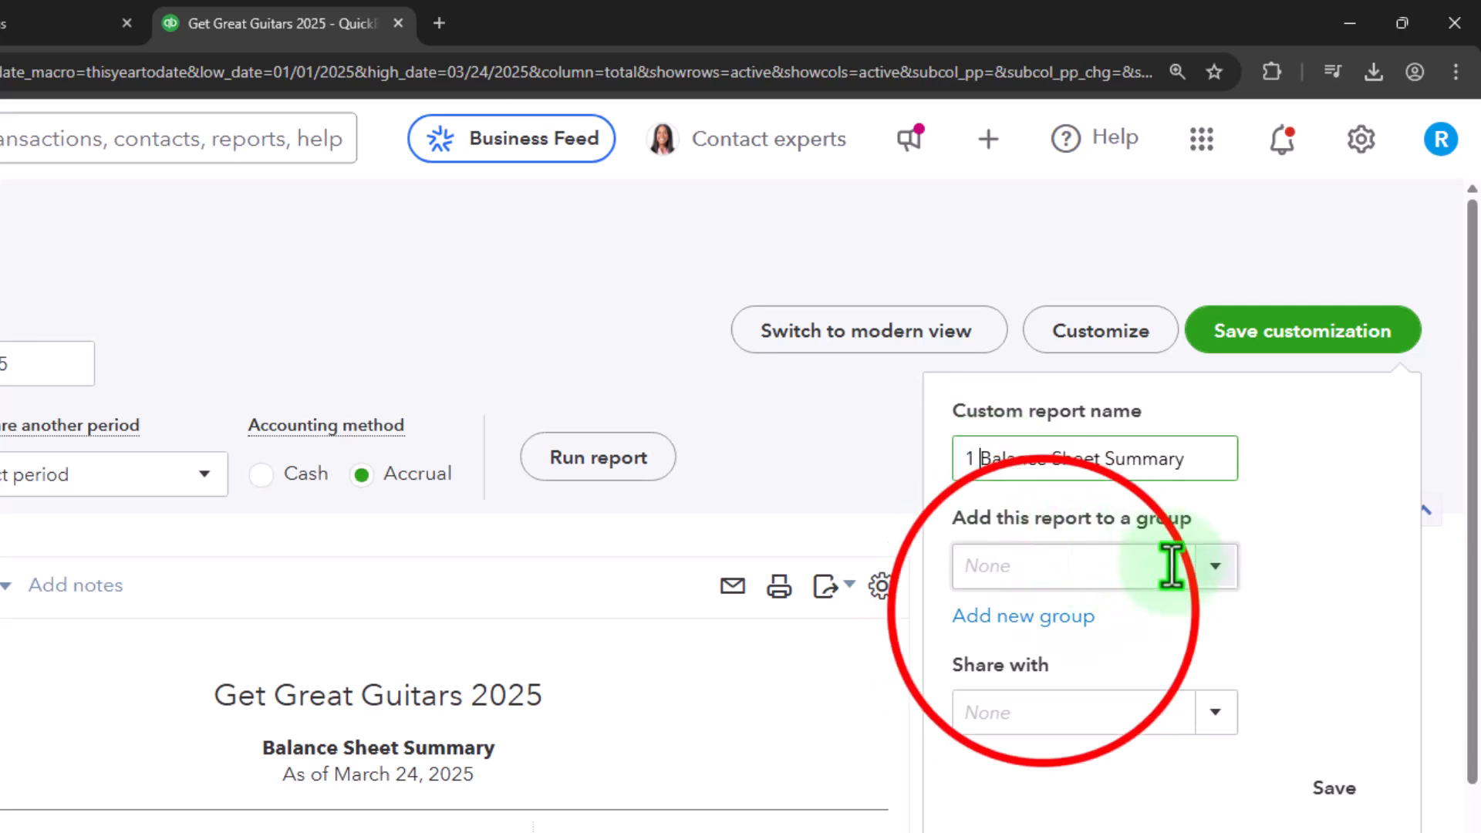
{"action": "left_click", "coordinate": [1050, 617]}
{"action": "left_click", "coordinate": [1028, 672]}
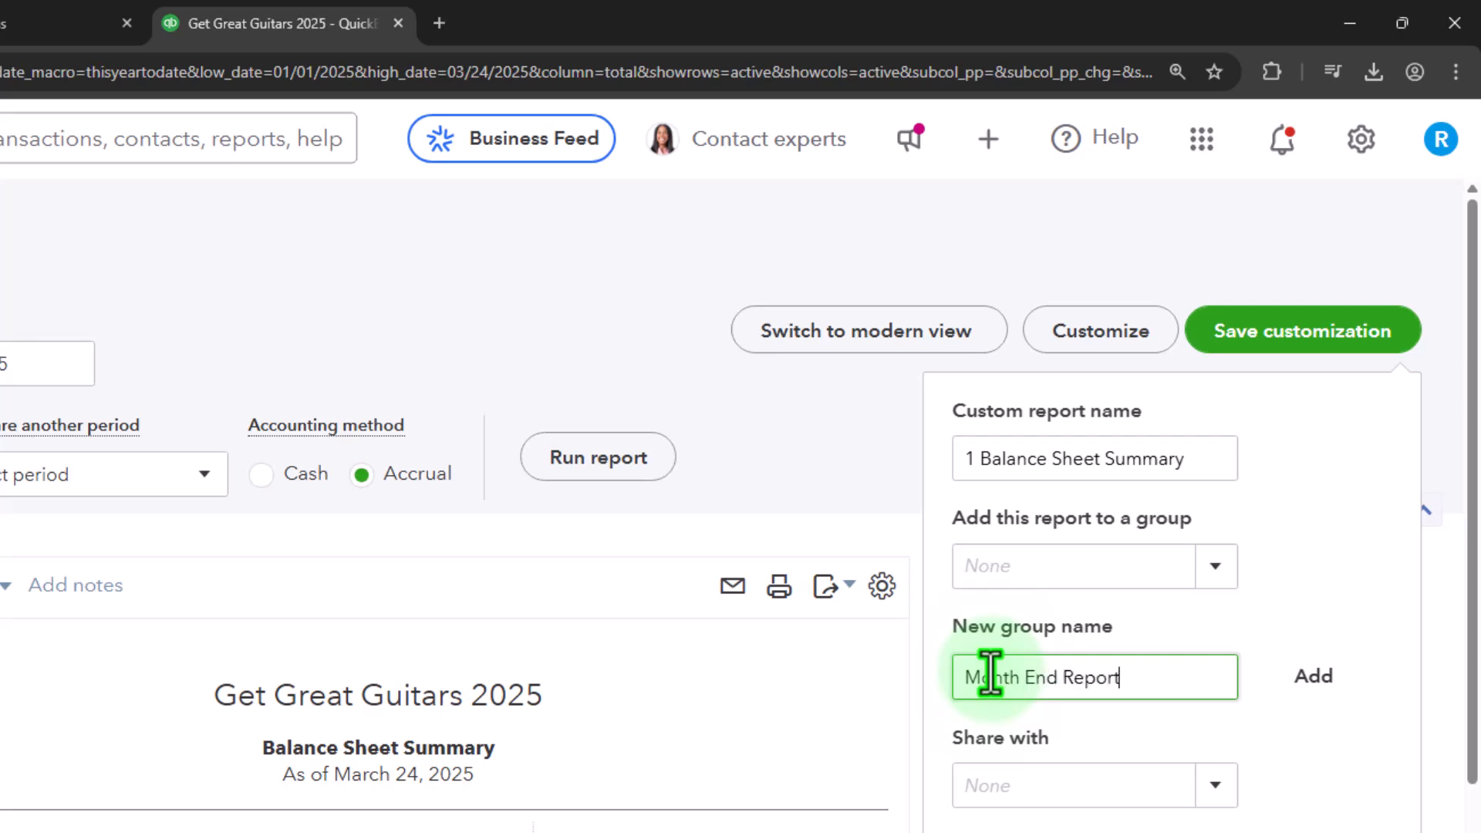
{"action": "left_click", "coordinate": [1314, 679]}
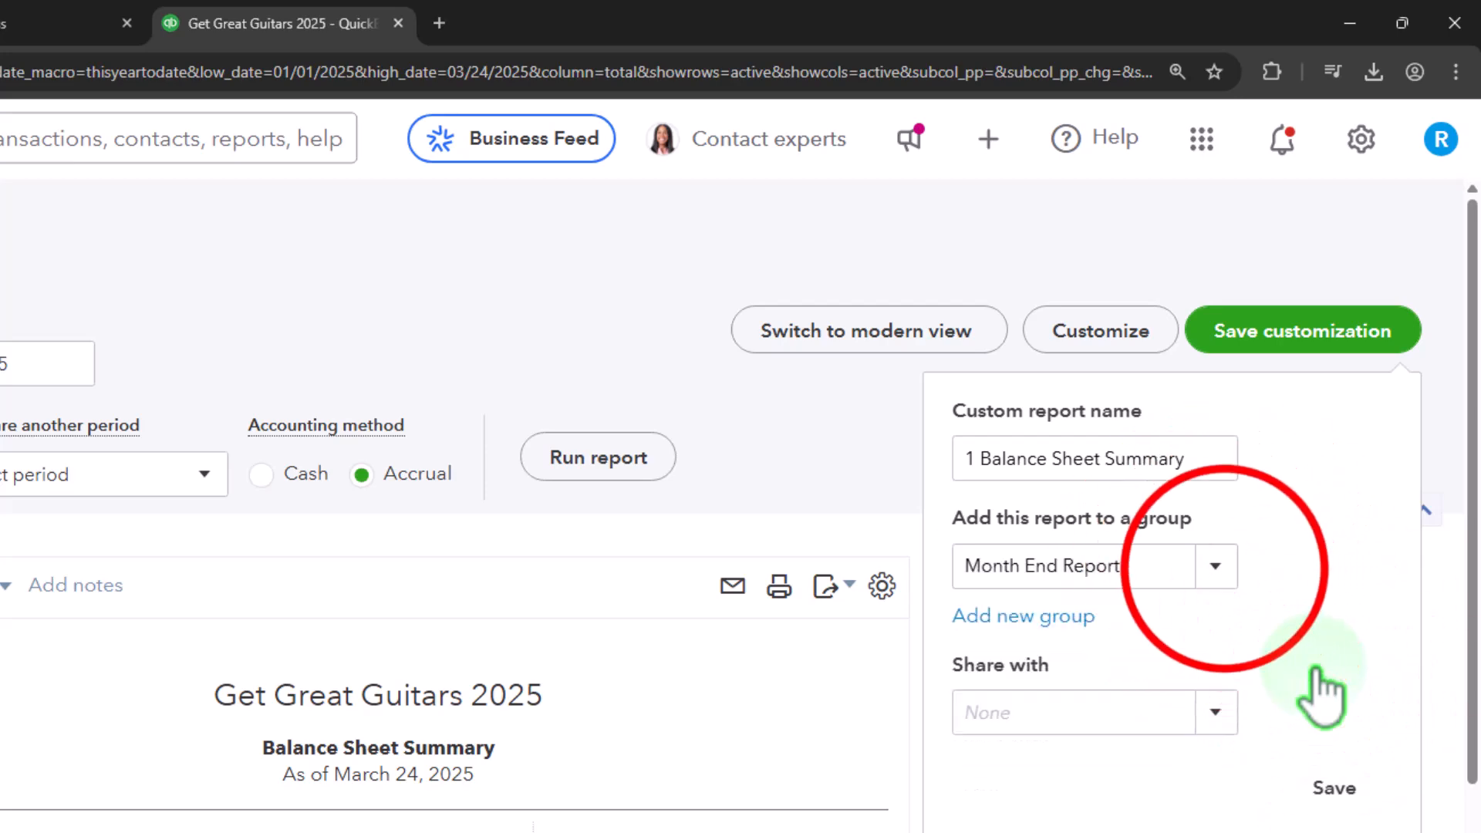
{"action": "left_click", "coordinate": [1223, 567]}
{"action": "left_click", "coordinate": [1103, 613]}
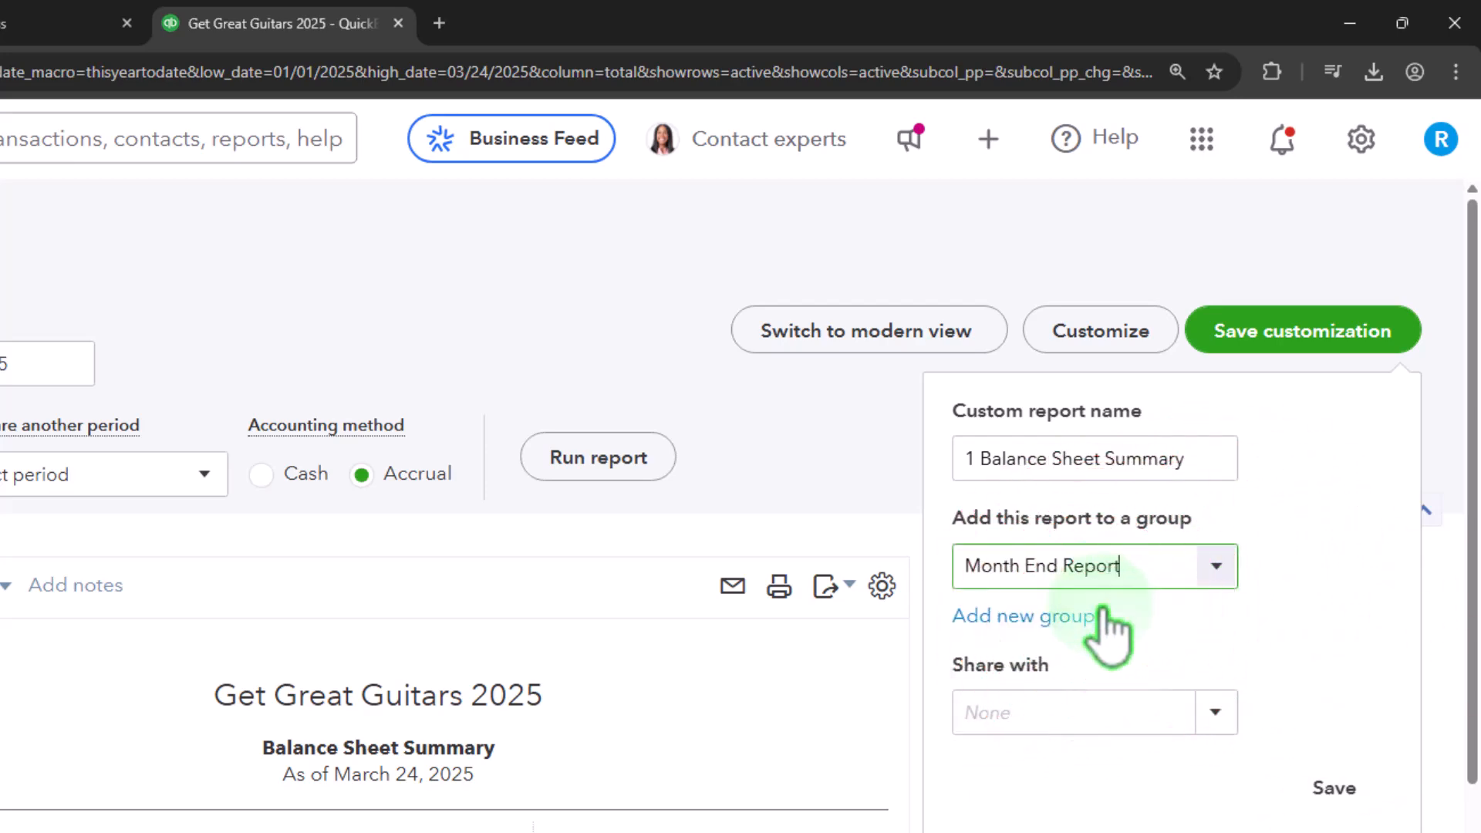
{"action": "left_click", "coordinate": [1333, 788]}
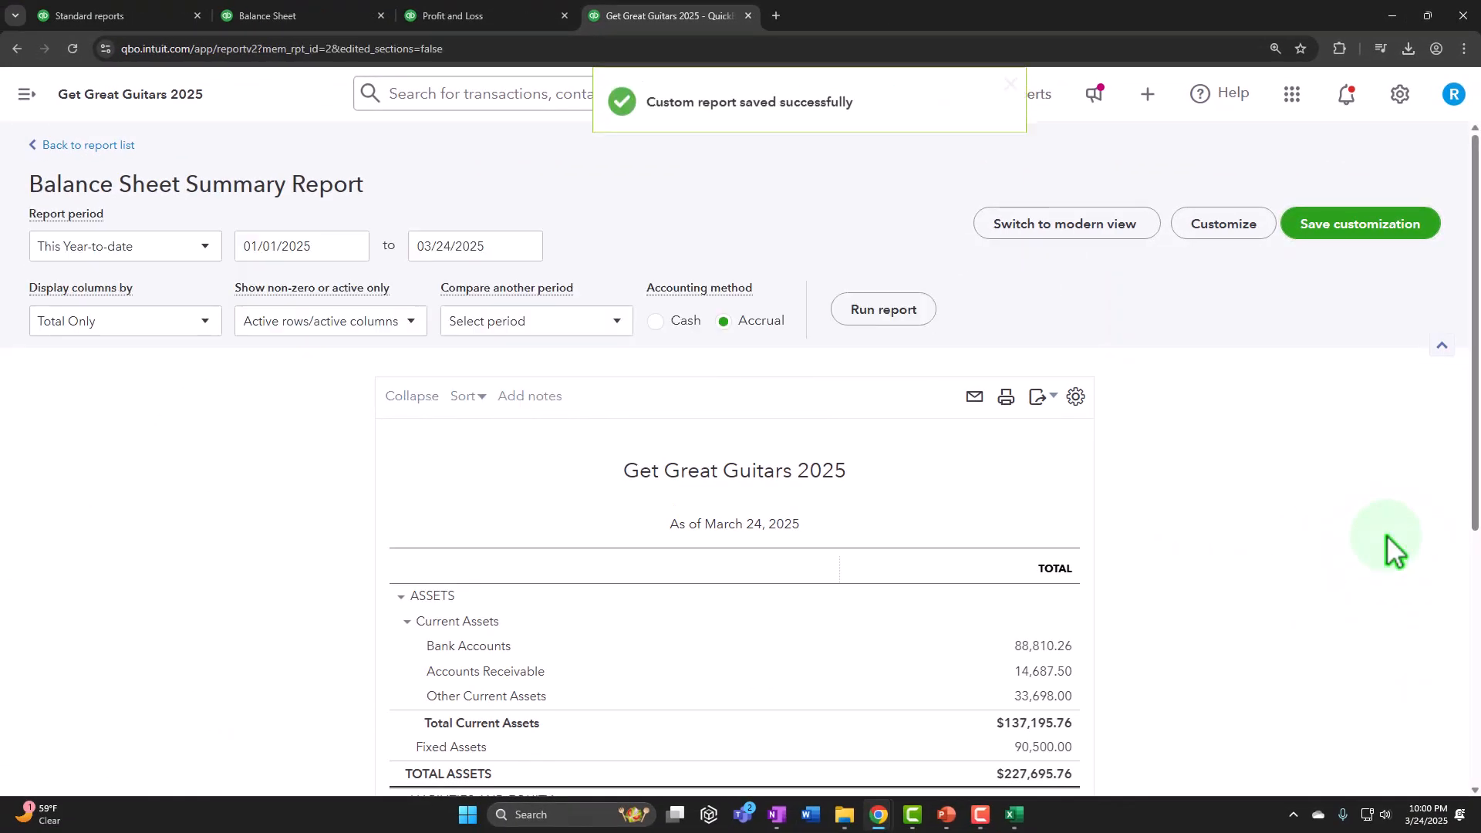
Open the custom reports list, refresh it to look for the saved report, and hide the navigation menu
{"action": "scroll", "coordinate": [1388, 549], "scroll_direction": "down", "scroll_amount": 3}
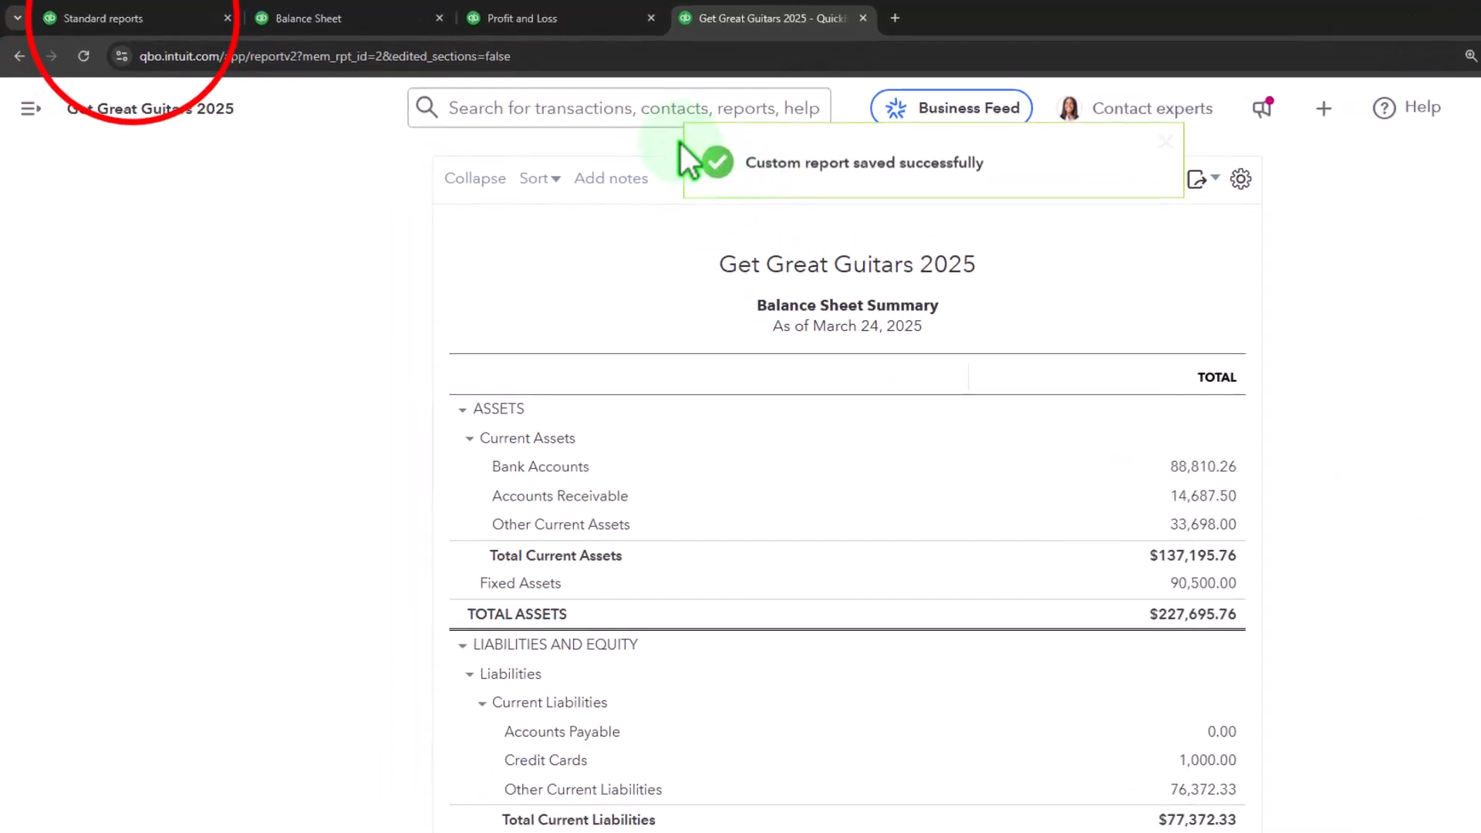
{"action": "left_click", "coordinate": [116, 17]}
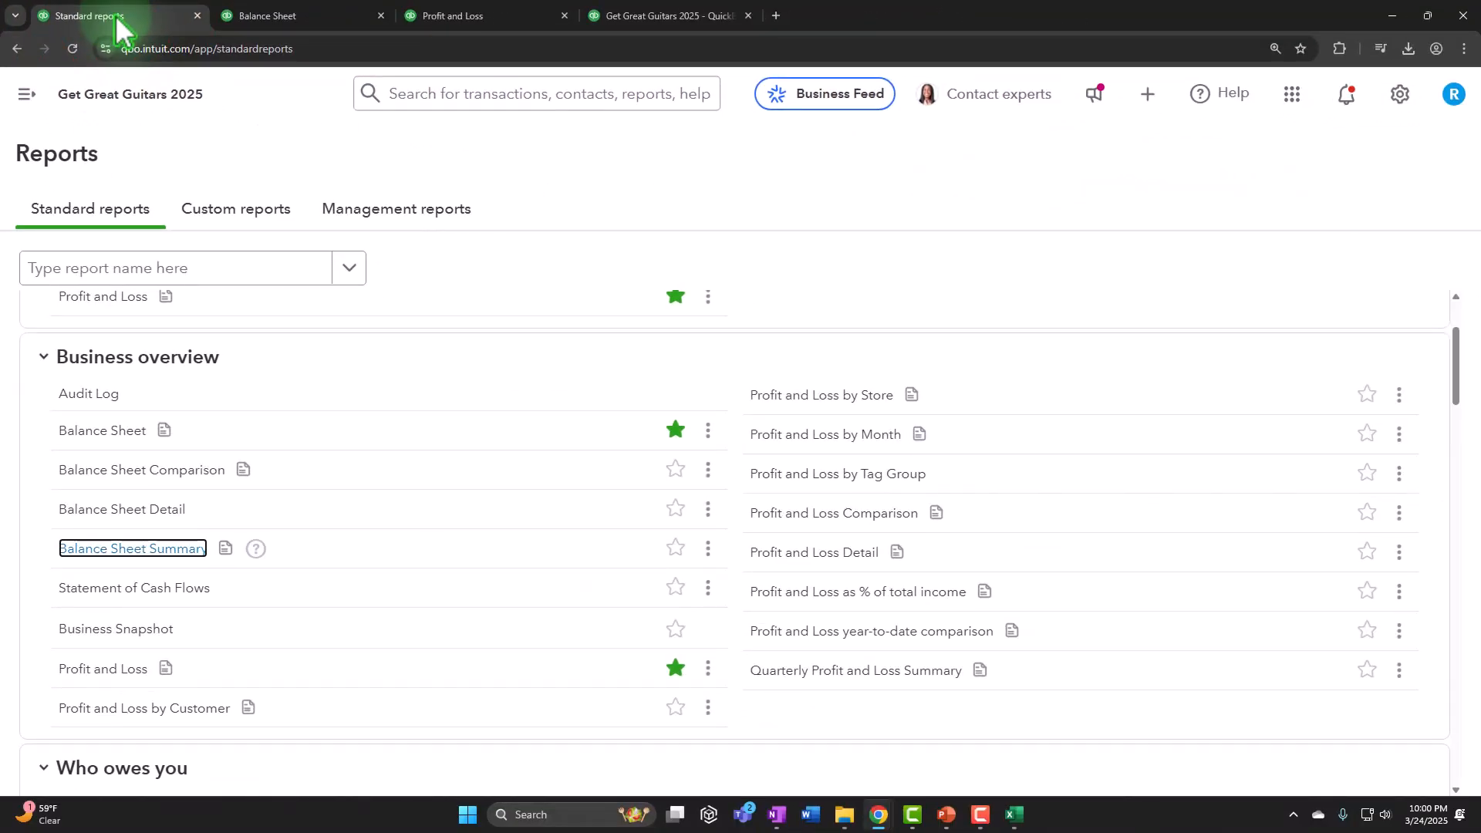
{"action": "left_click", "coordinate": [189, 212]}
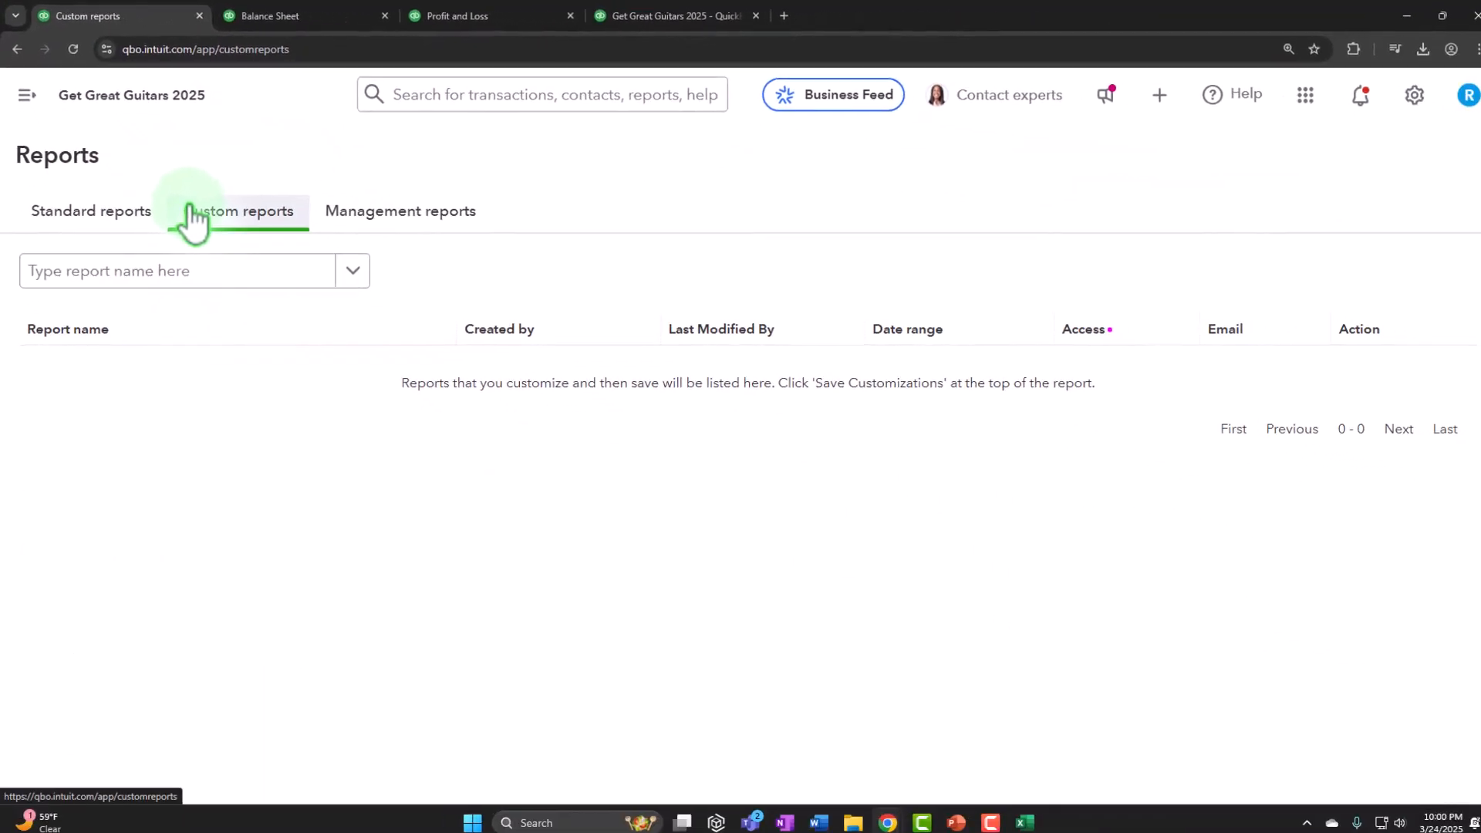
{"action": "left_click", "coordinate": [72, 48]}
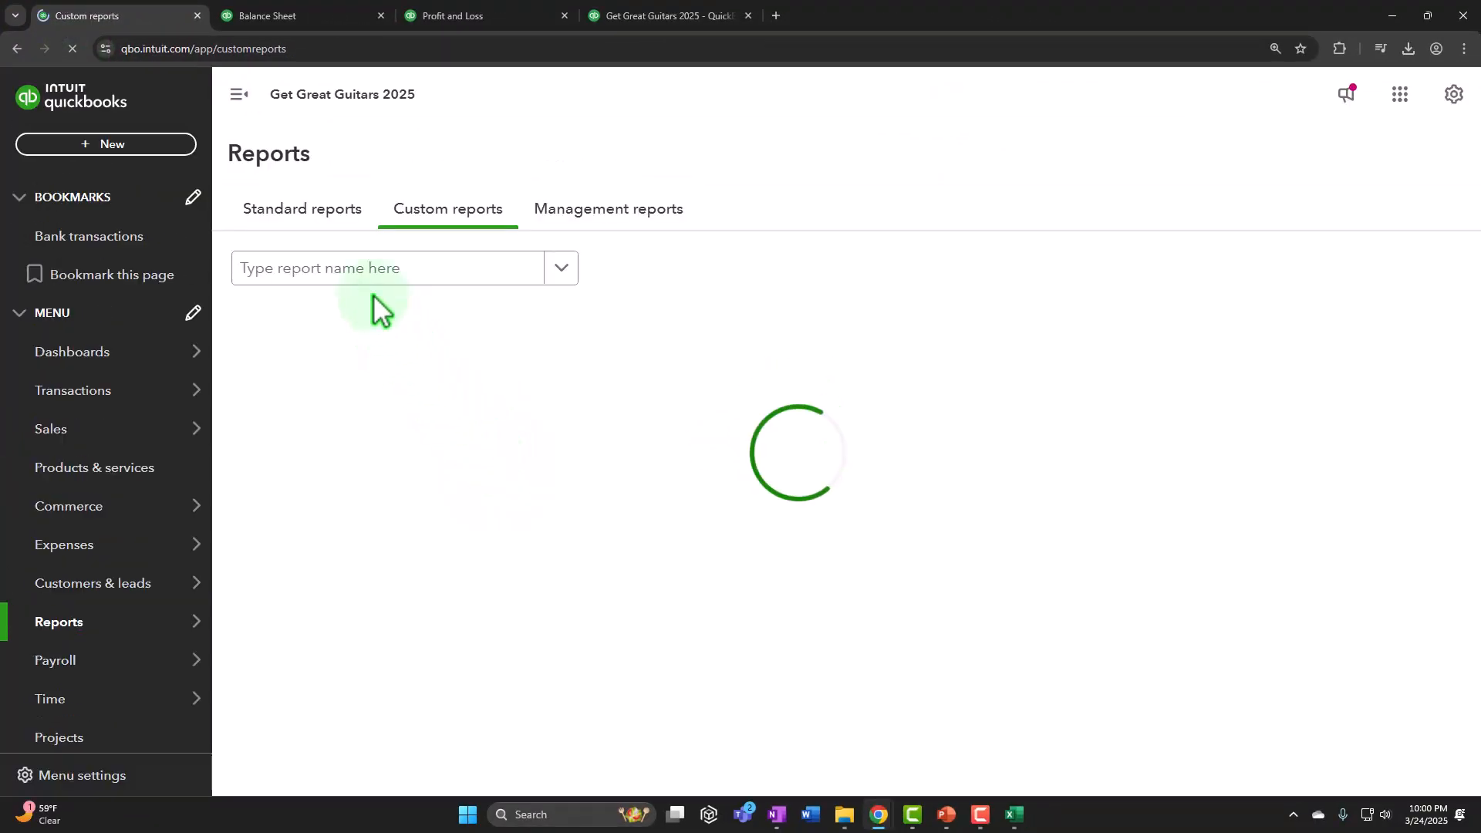
{"action": "left_click", "coordinate": [240, 96]}
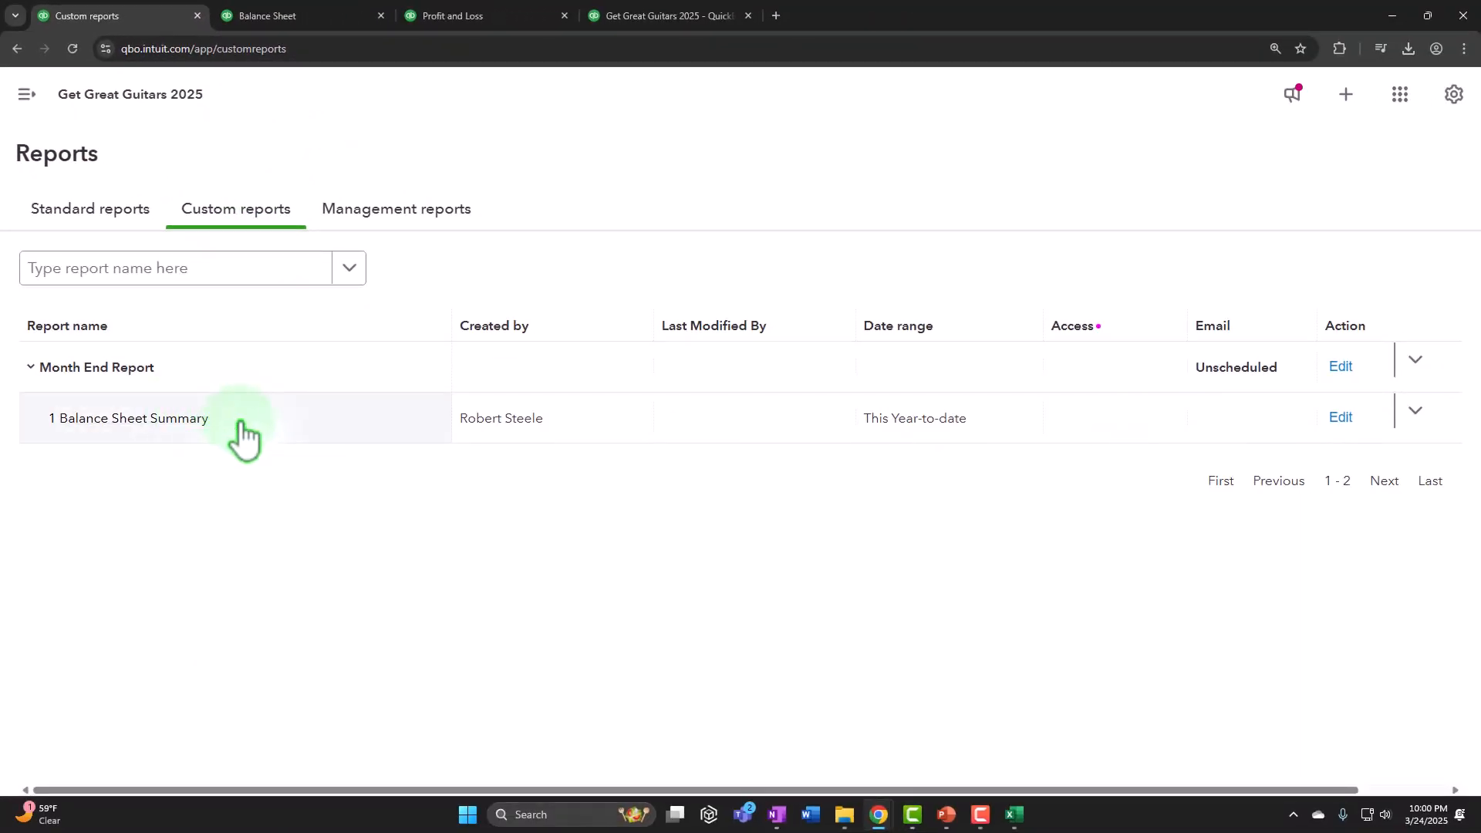
Open the Company Overview management report for editing, review its table of contents and preliminary pages, and close it without saving
{"action": "left_click", "coordinate": [384, 208]}
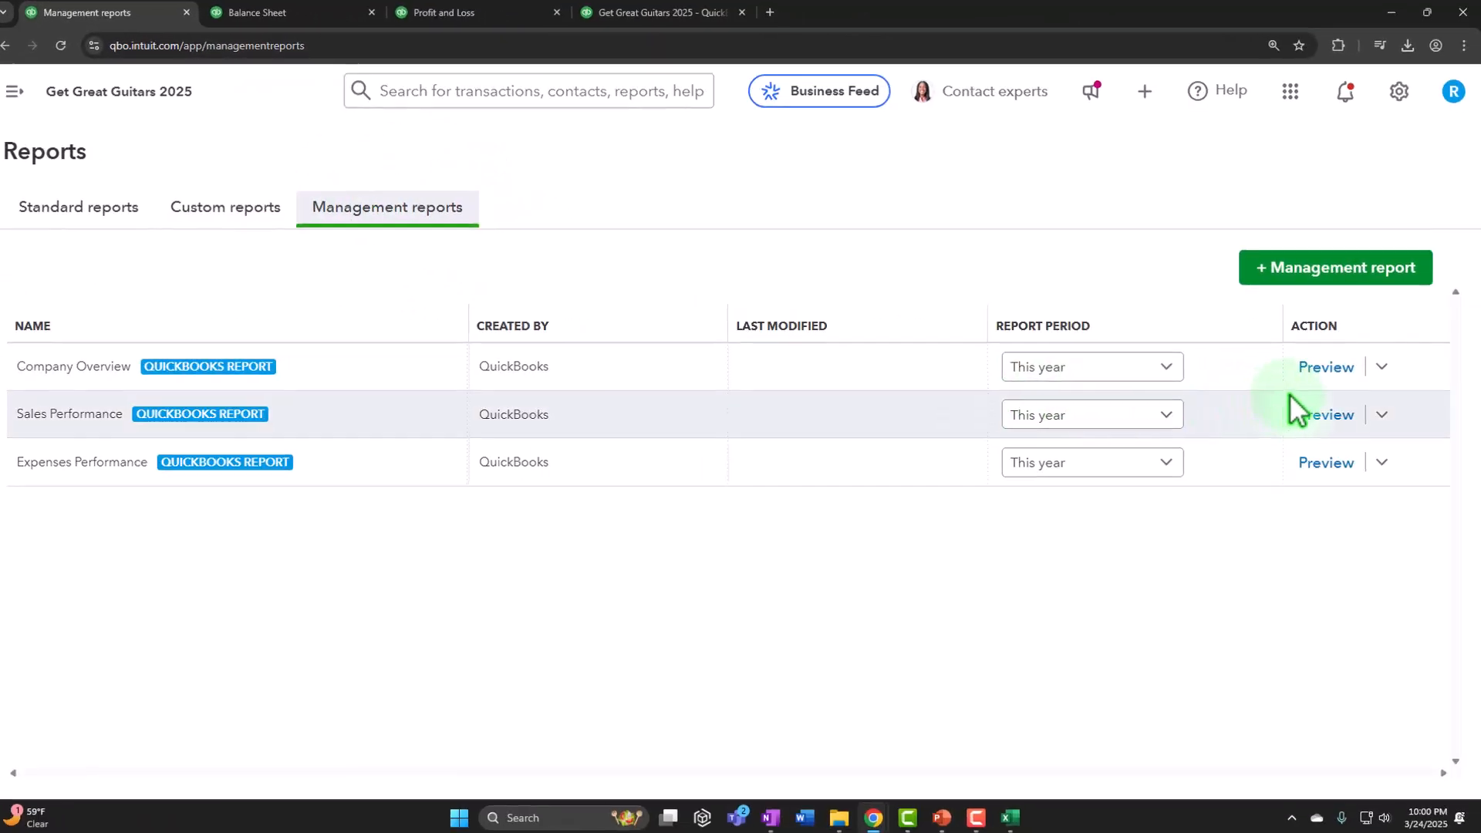
{"action": "left_click", "coordinate": [1376, 367]}
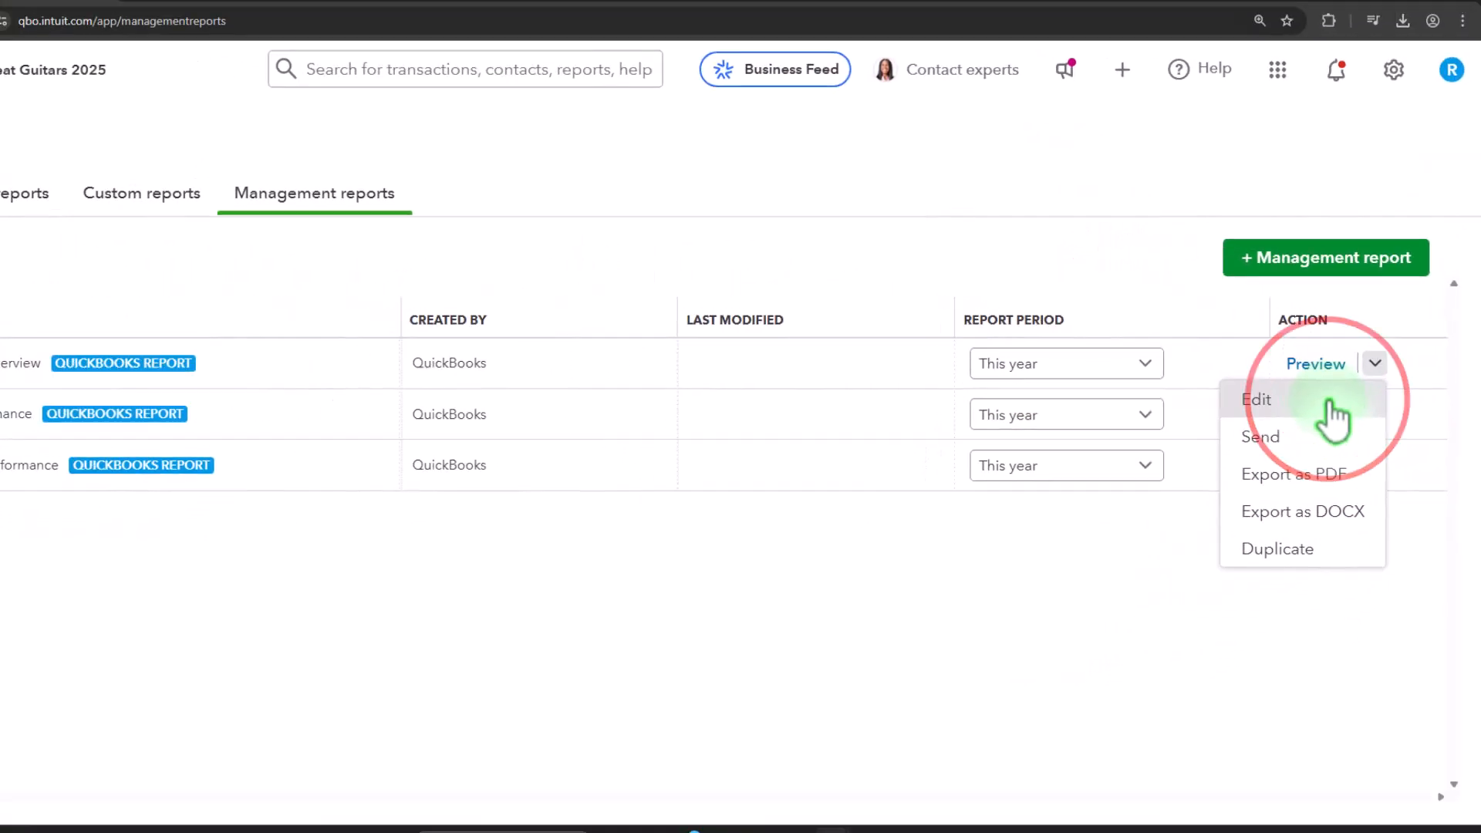
{"action": "left_click", "coordinate": [1330, 402]}
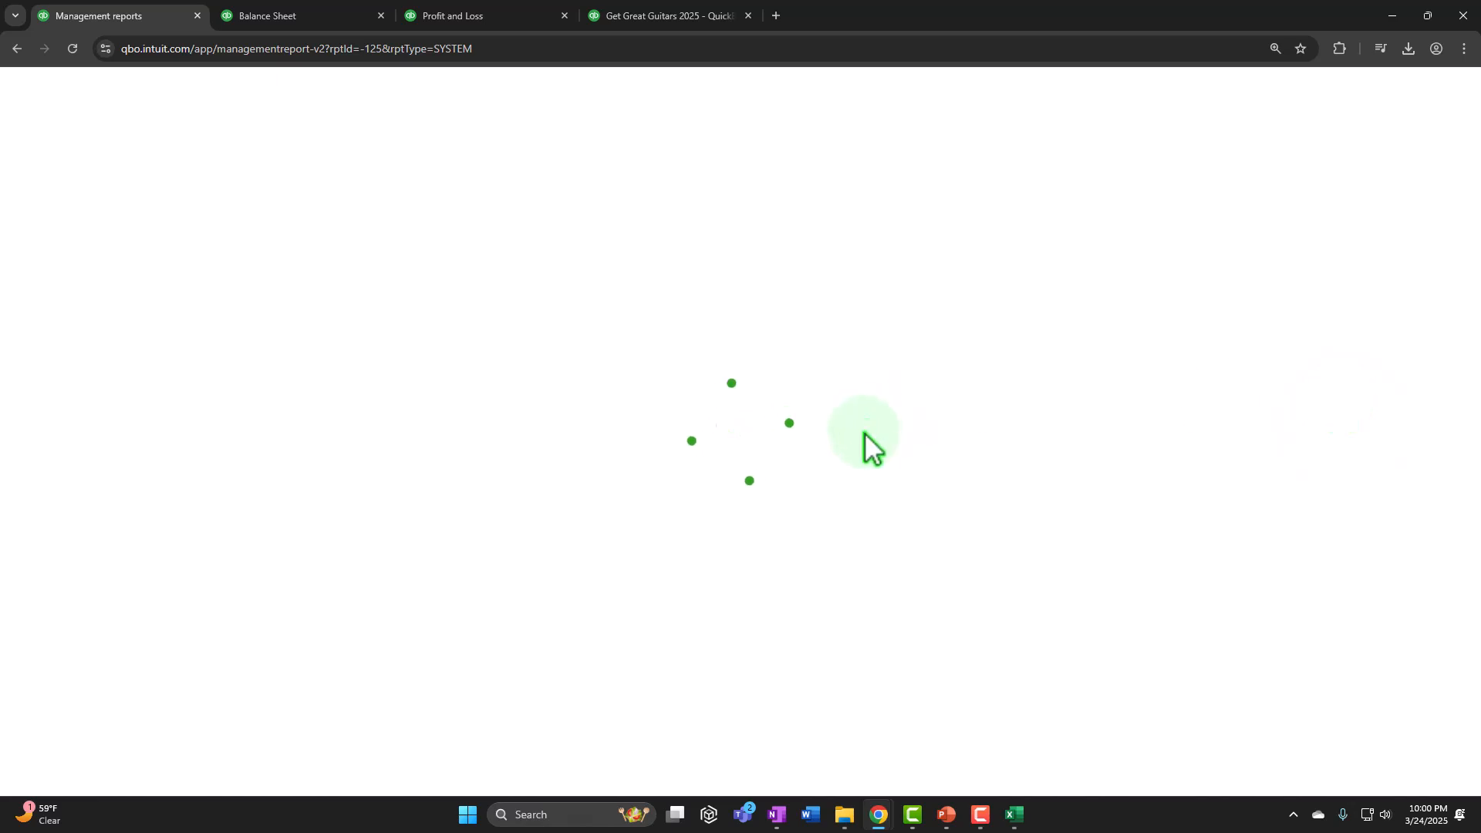
{"action": "left_click", "coordinate": [112, 405]}
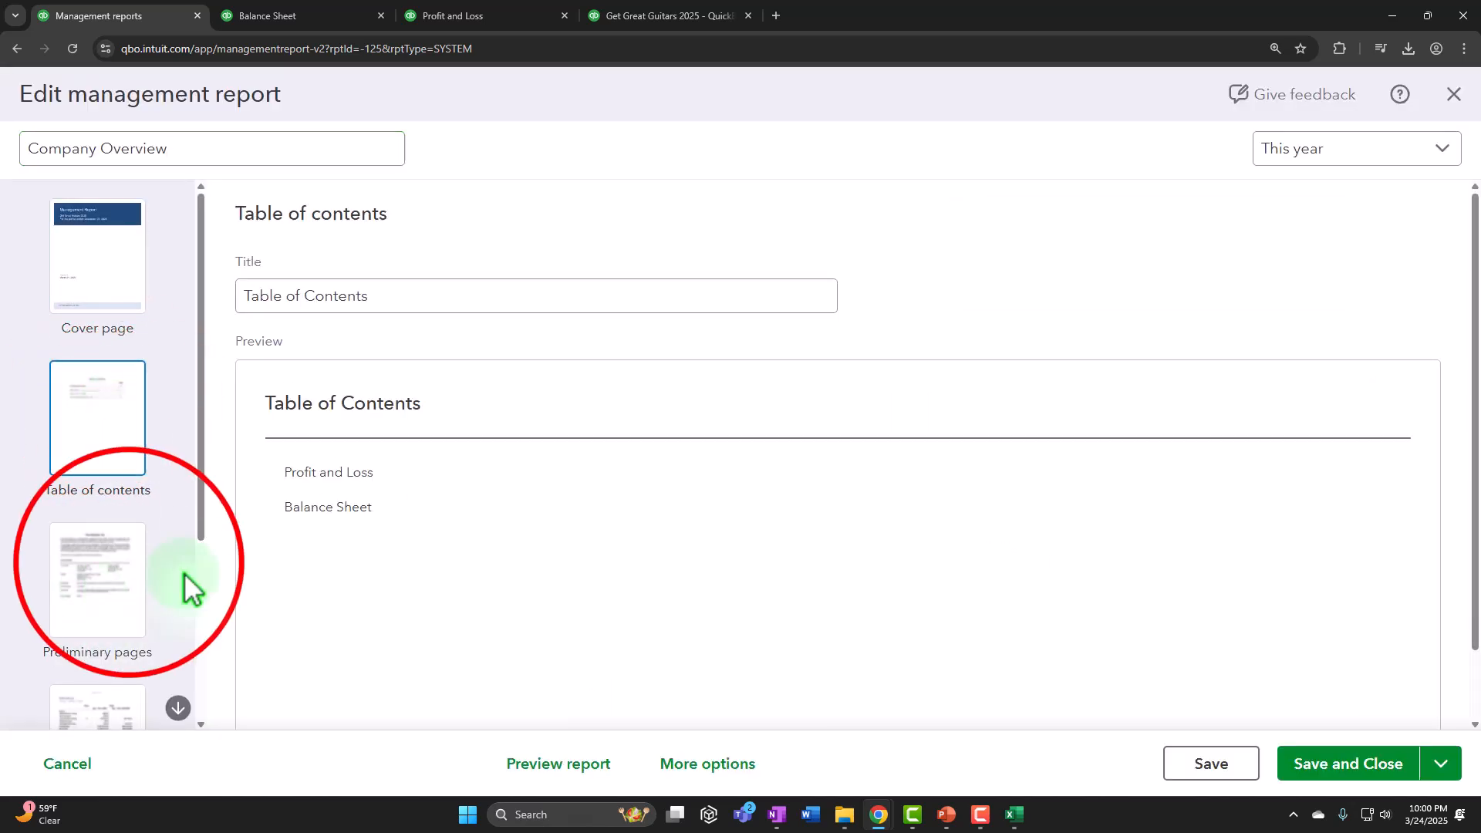
{"action": "left_click", "coordinate": [123, 560]}
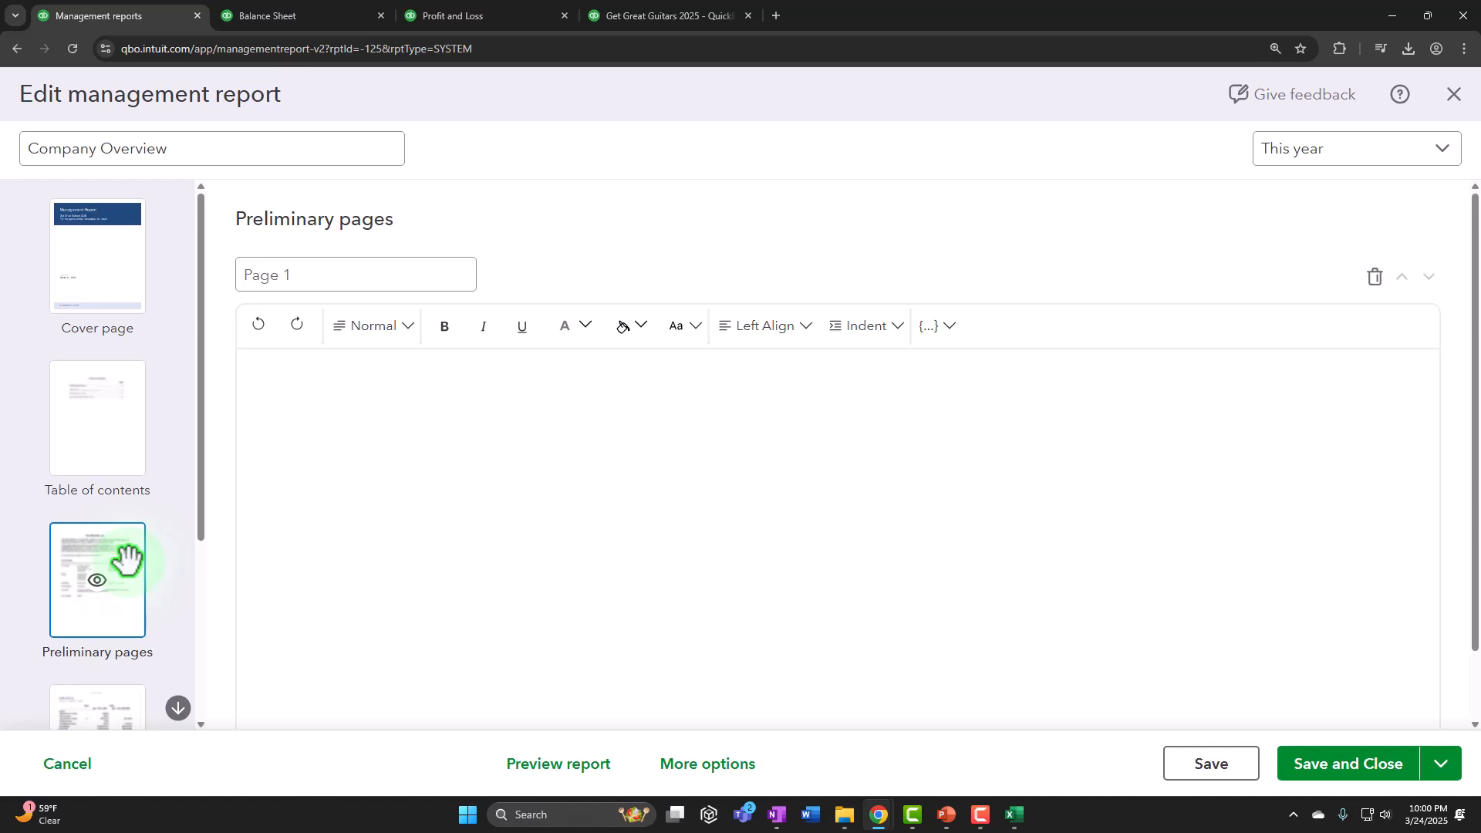
{"action": "left_click", "coordinate": [120, 478]}
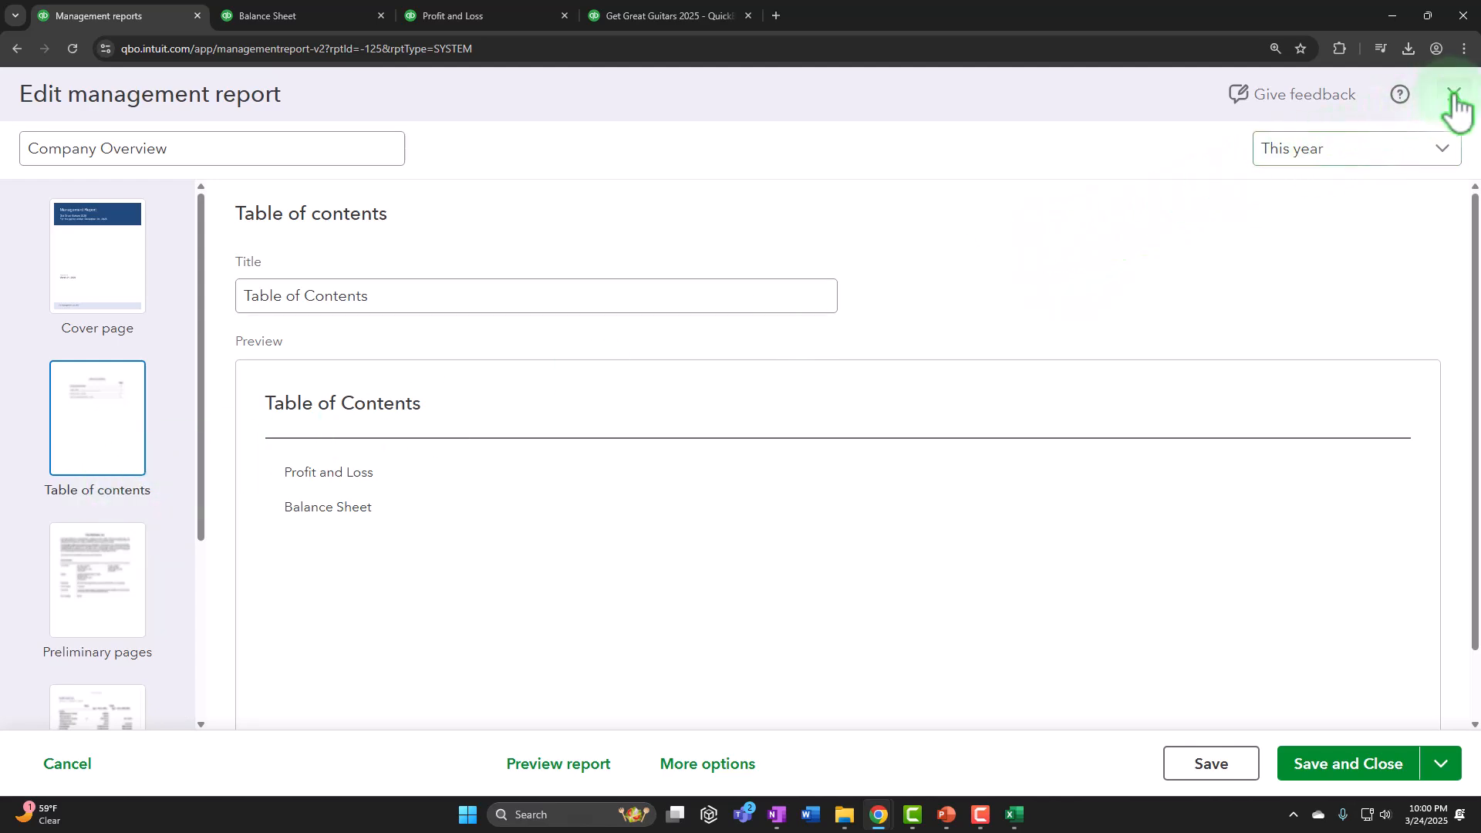
{"action": "left_click", "coordinate": [1454, 95]}
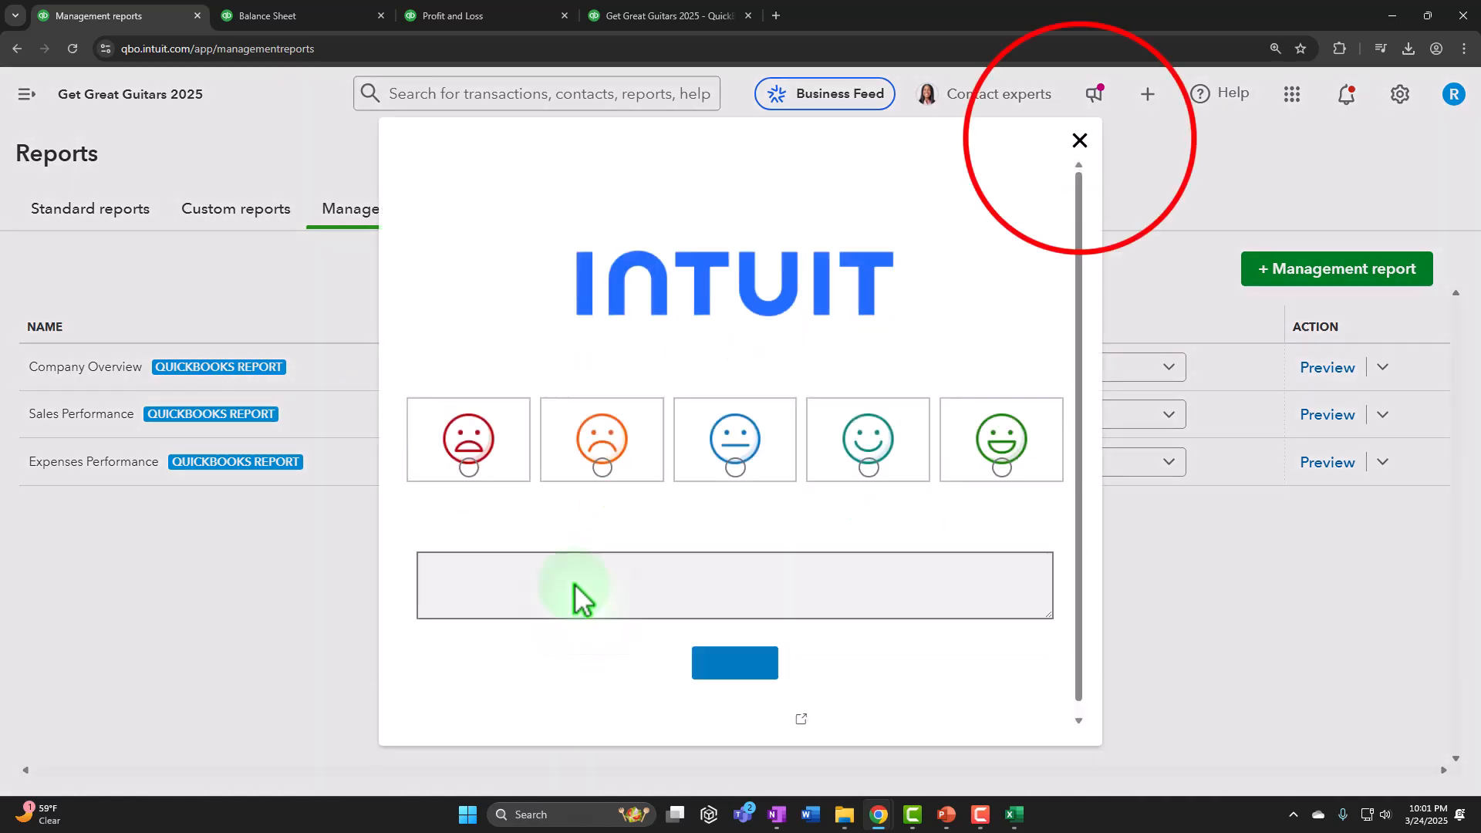
{"action": "left_click", "coordinate": [1079, 141]}
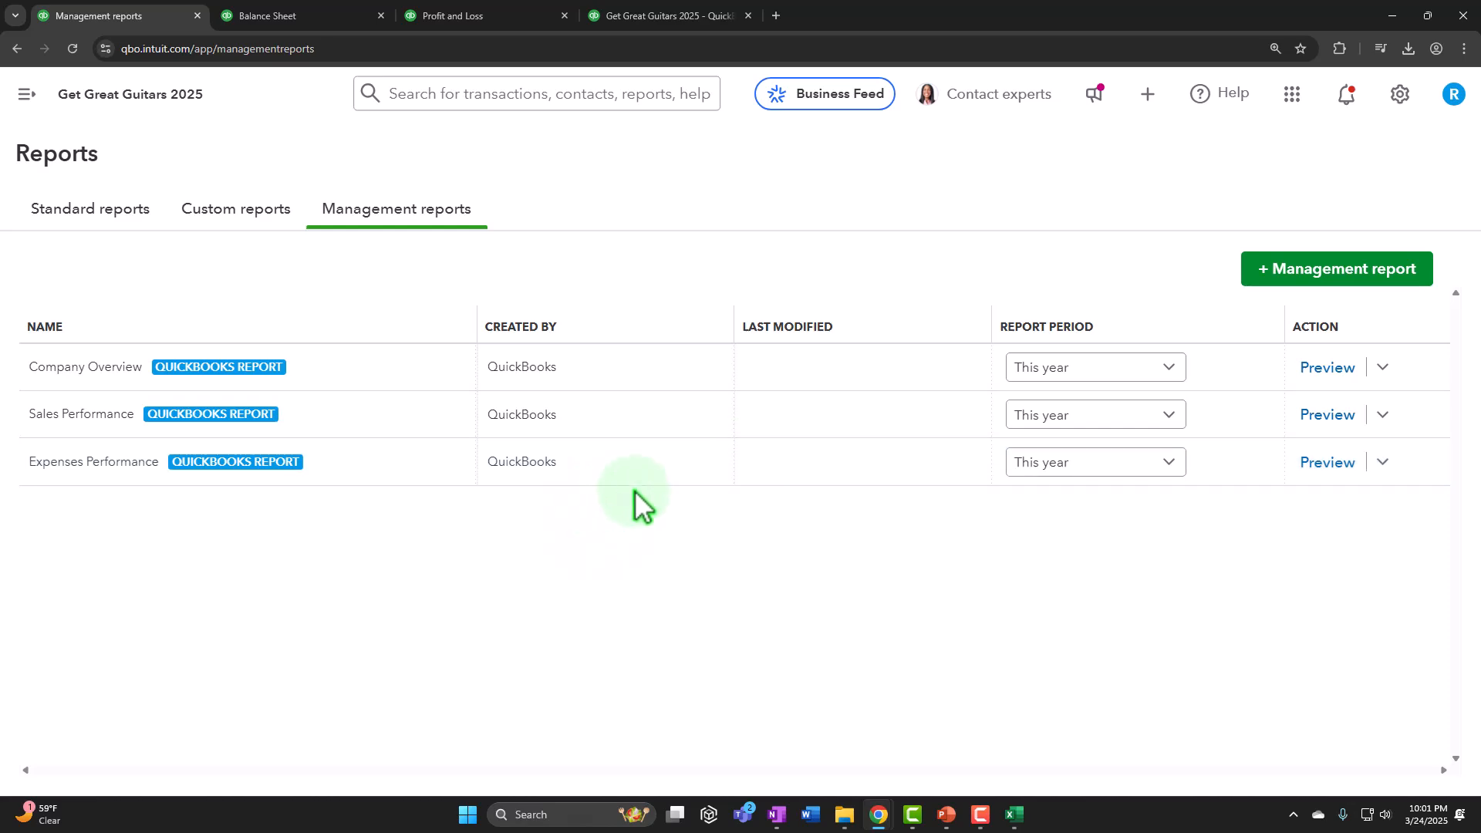
Go back through the custom reports to the standard ones, open the favorite Balance Sheet in a new tab and hide its navigation menu
{"action": "left_click", "coordinate": [236, 210]}
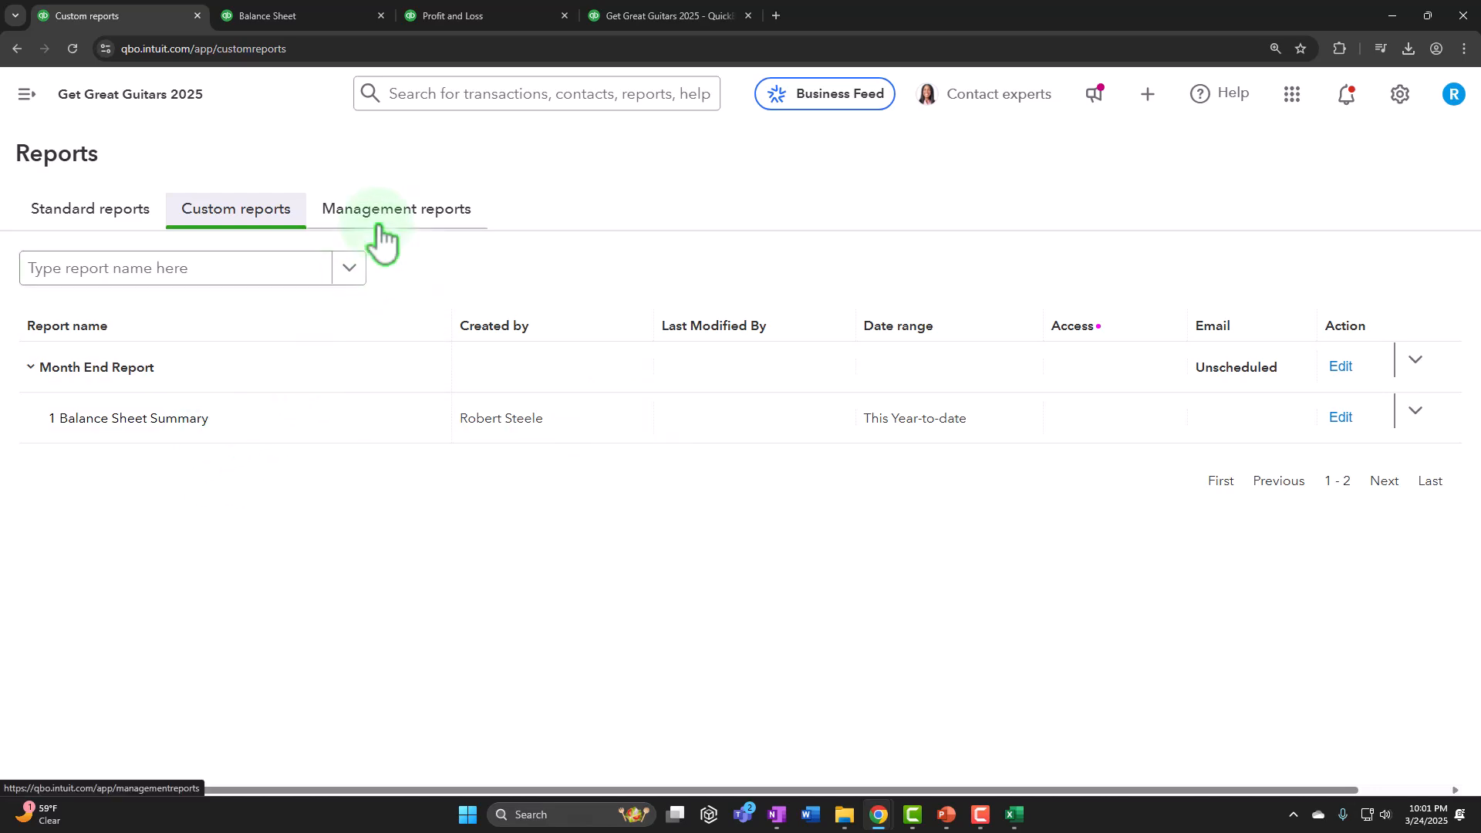
{"action": "left_click", "coordinate": [101, 210]}
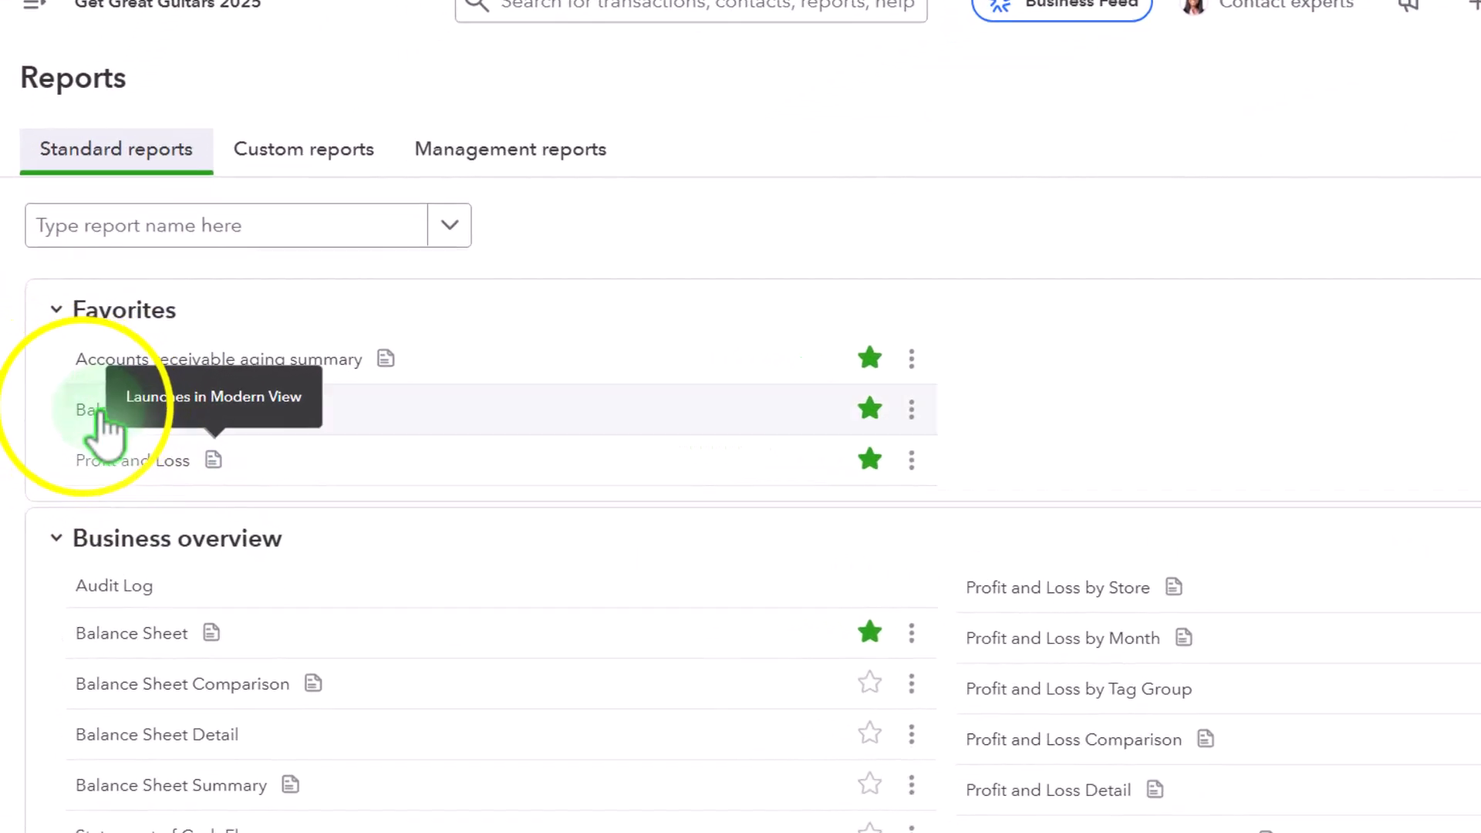
{"action": "right_click", "coordinate": [96, 410]}
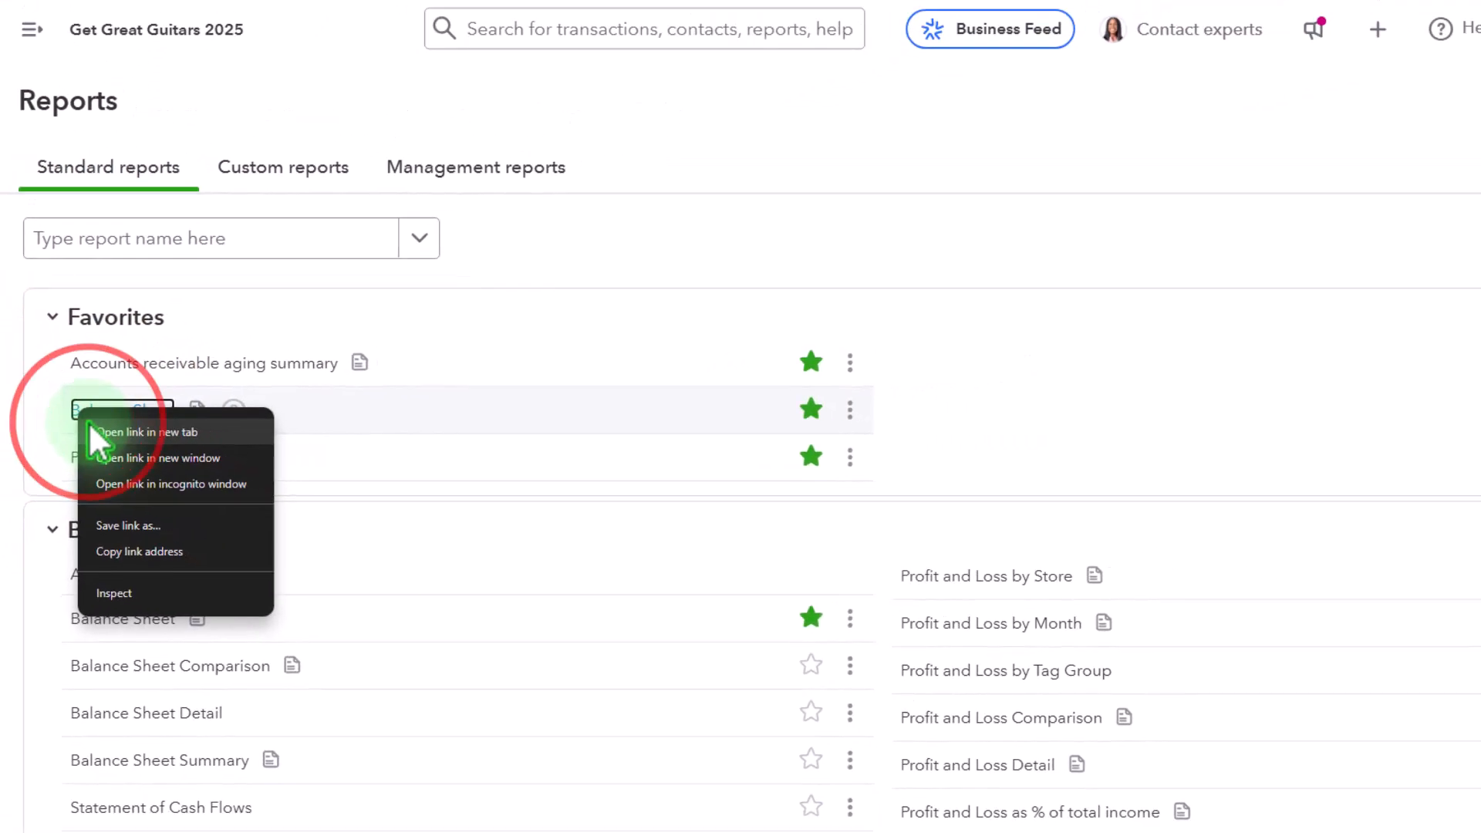
{"action": "left_click", "coordinate": [90, 429]}
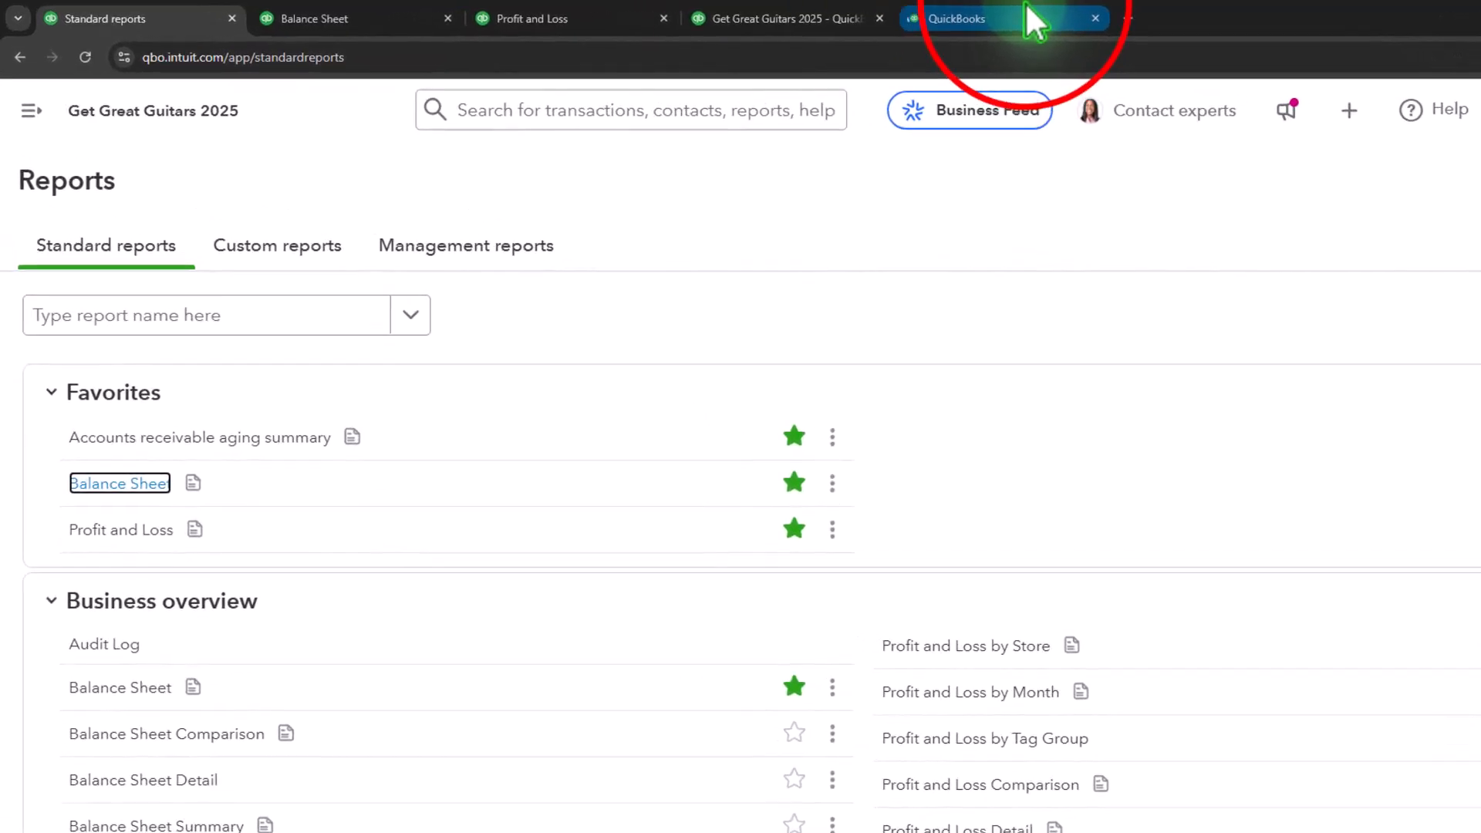
{"action": "left_click", "coordinate": [1151, 22]}
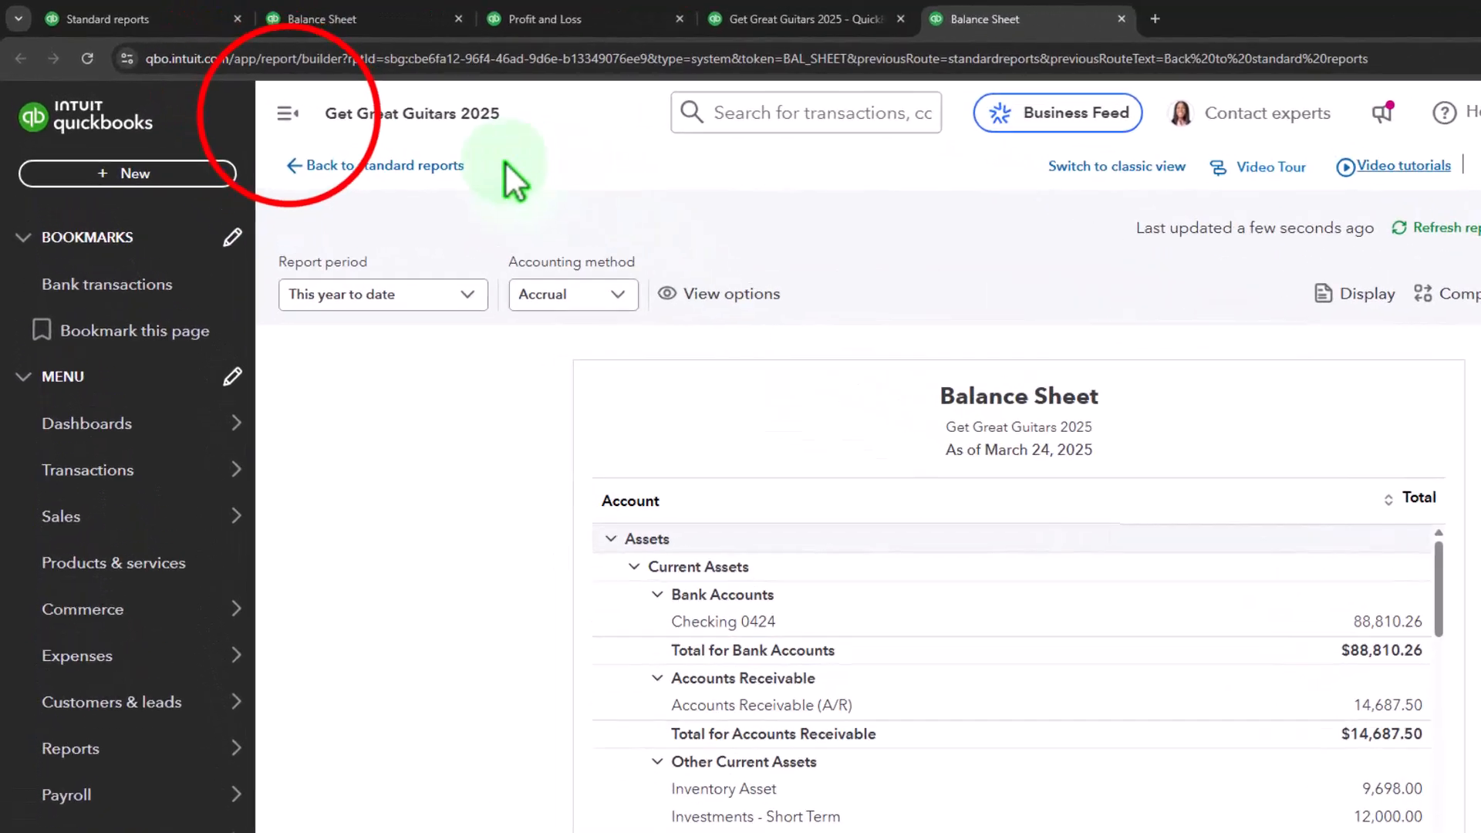
{"action": "left_click", "coordinate": [287, 113]}
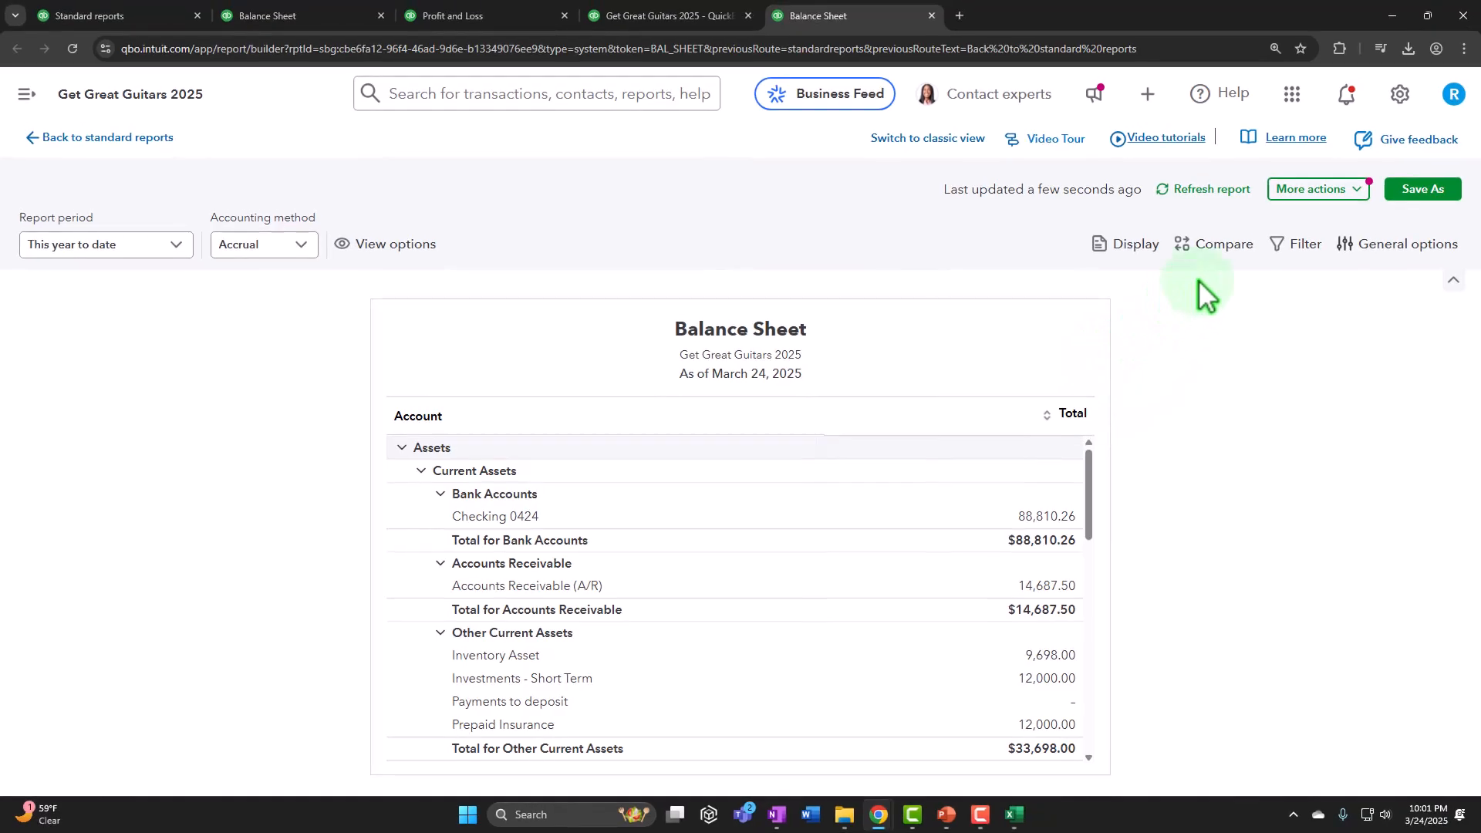
Check the Balance Sheet's comparison options, and set its report period to custom dates from 01/01/2025 to 01/31/2025
{"action": "left_click", "coordinate": [1216, 248]}
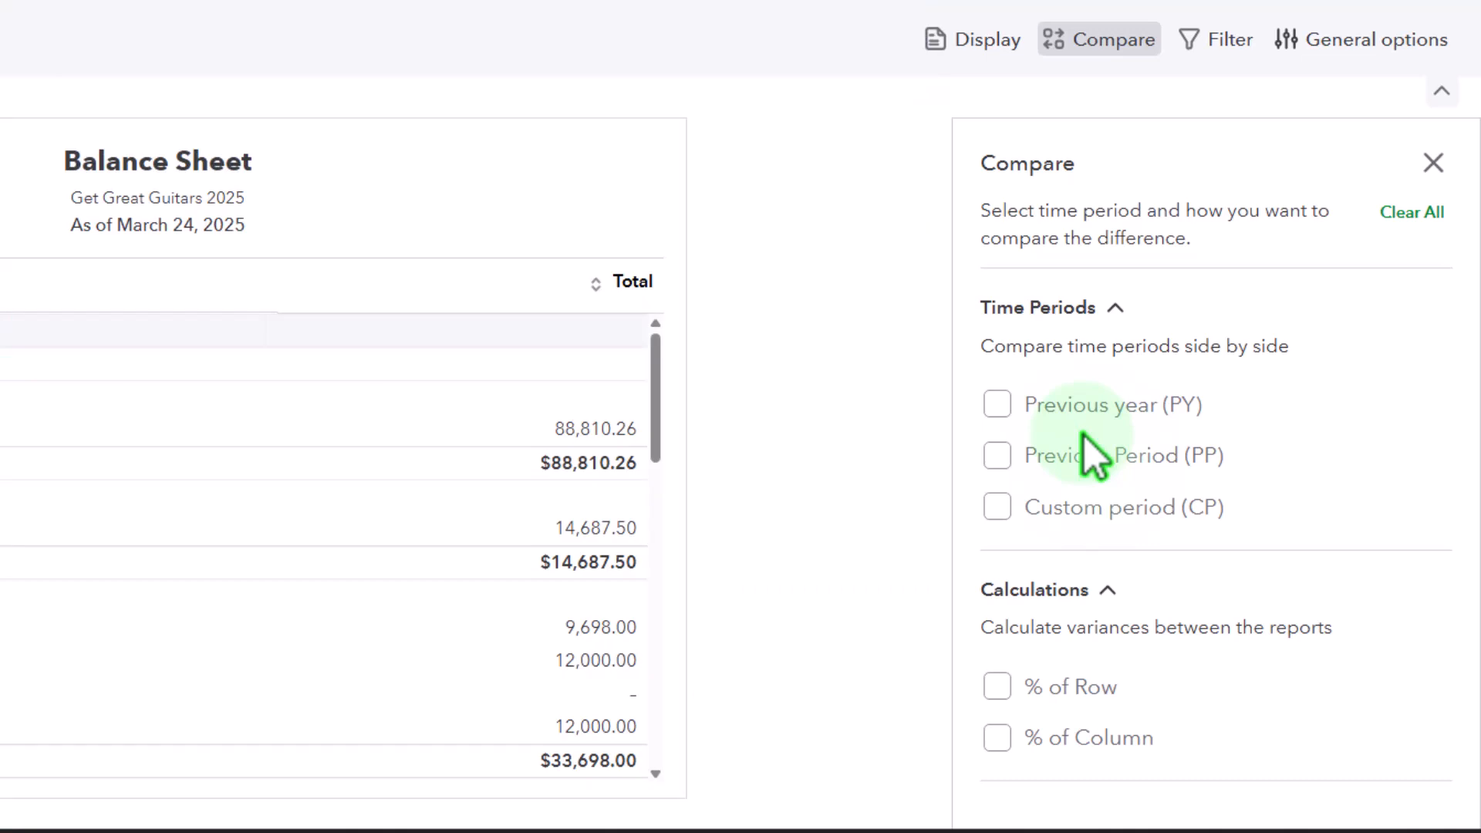
{"action": "left_click", "coordinate": [1433, 163]}
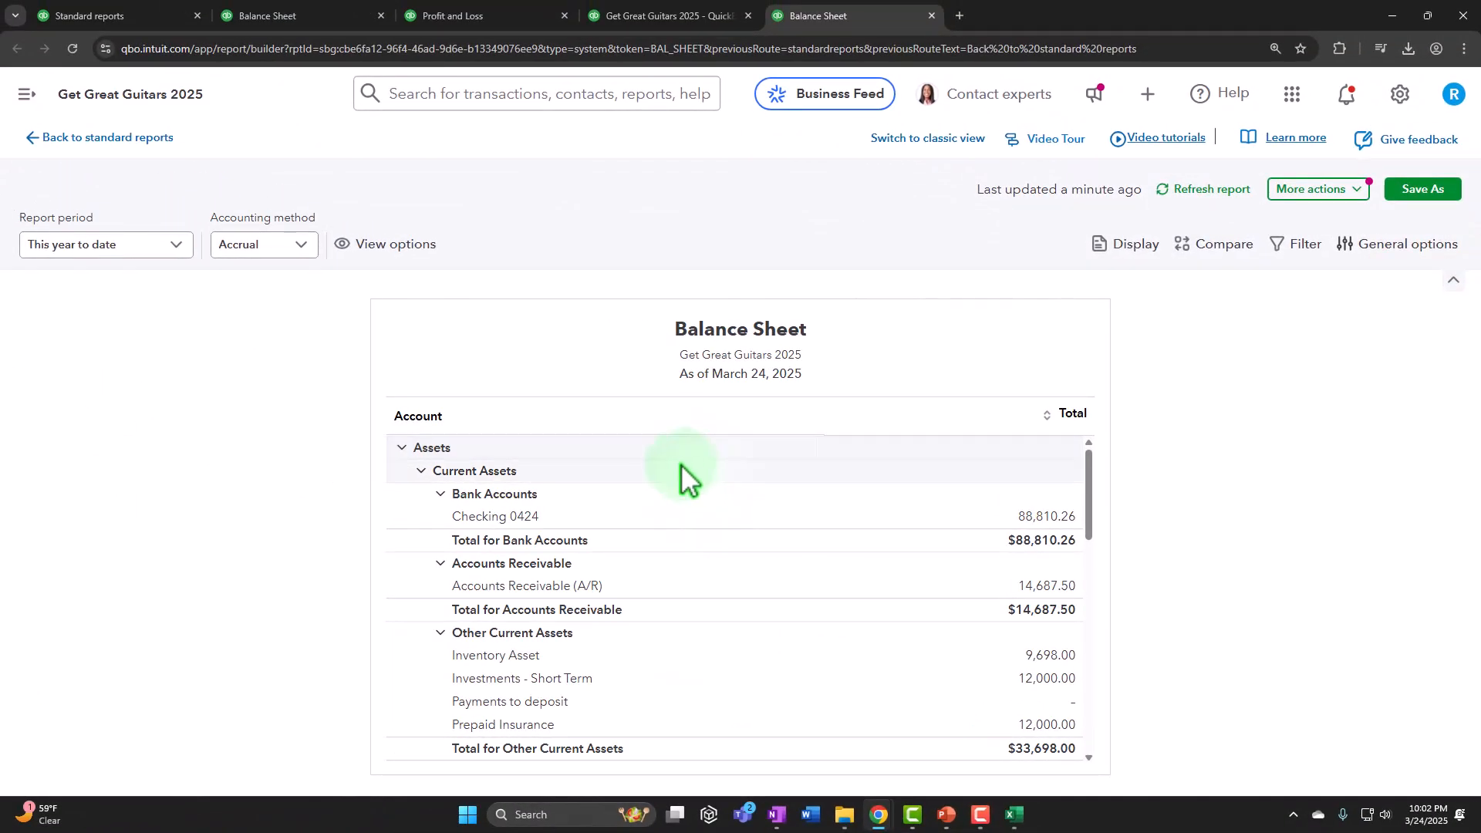
{"action": "left_click", "coordinate": [174, 245]}
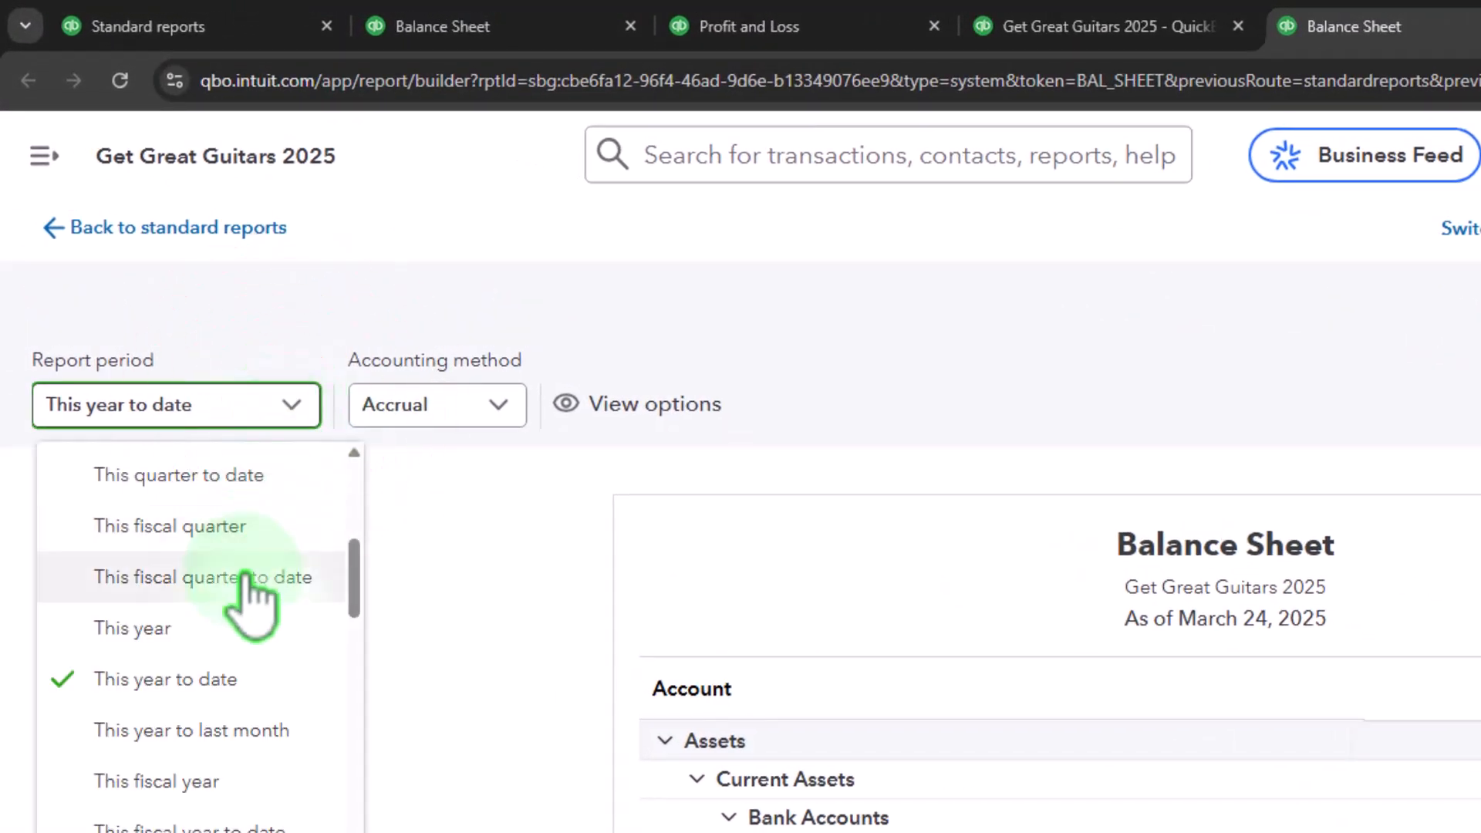
{"action": "scroll", "coordinate": [231, 609], "scroll_direction": "up", "scroll_amount": 5}
{"action": "scroll", "coordinate": [216, 570], "scroll_direction": "up", "scroll_amount": 2}
{"action": "left_click", "coordinate": [202, 521]}
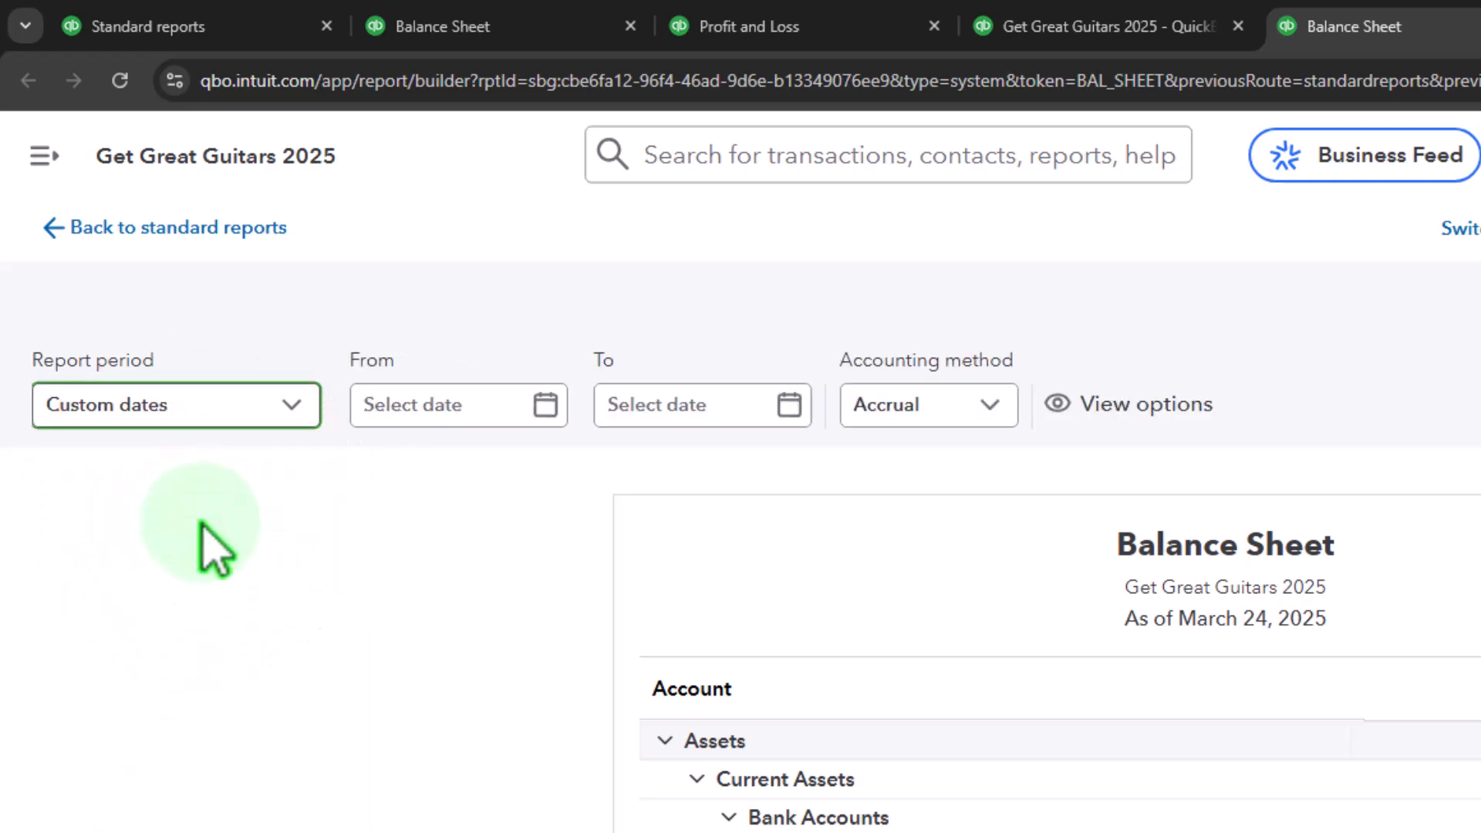
{"action": "key", "text": "Tab"}
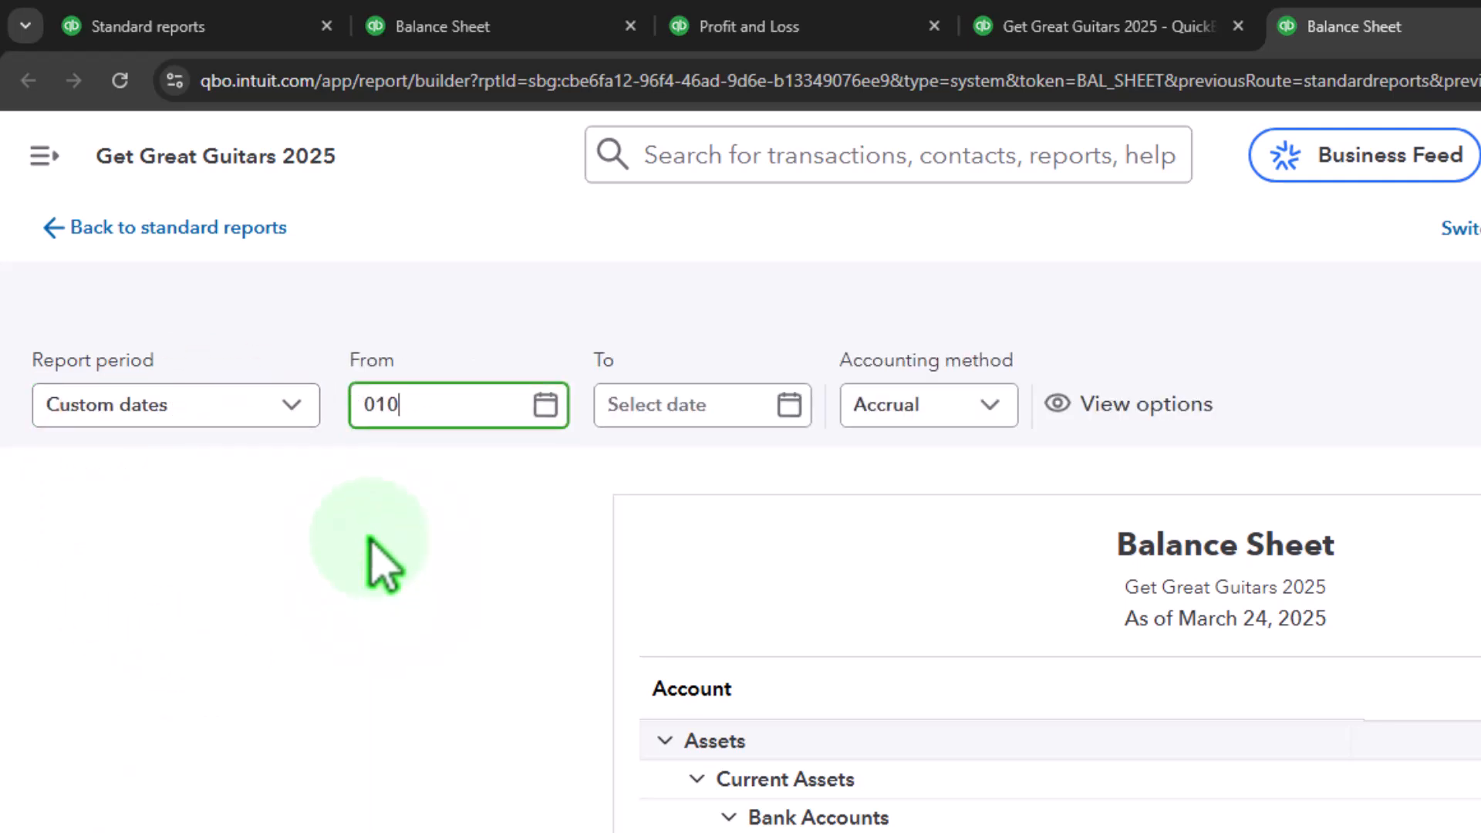
{"action": "key", "text": "Tab"}
{"action": "type", "text": "013125"}
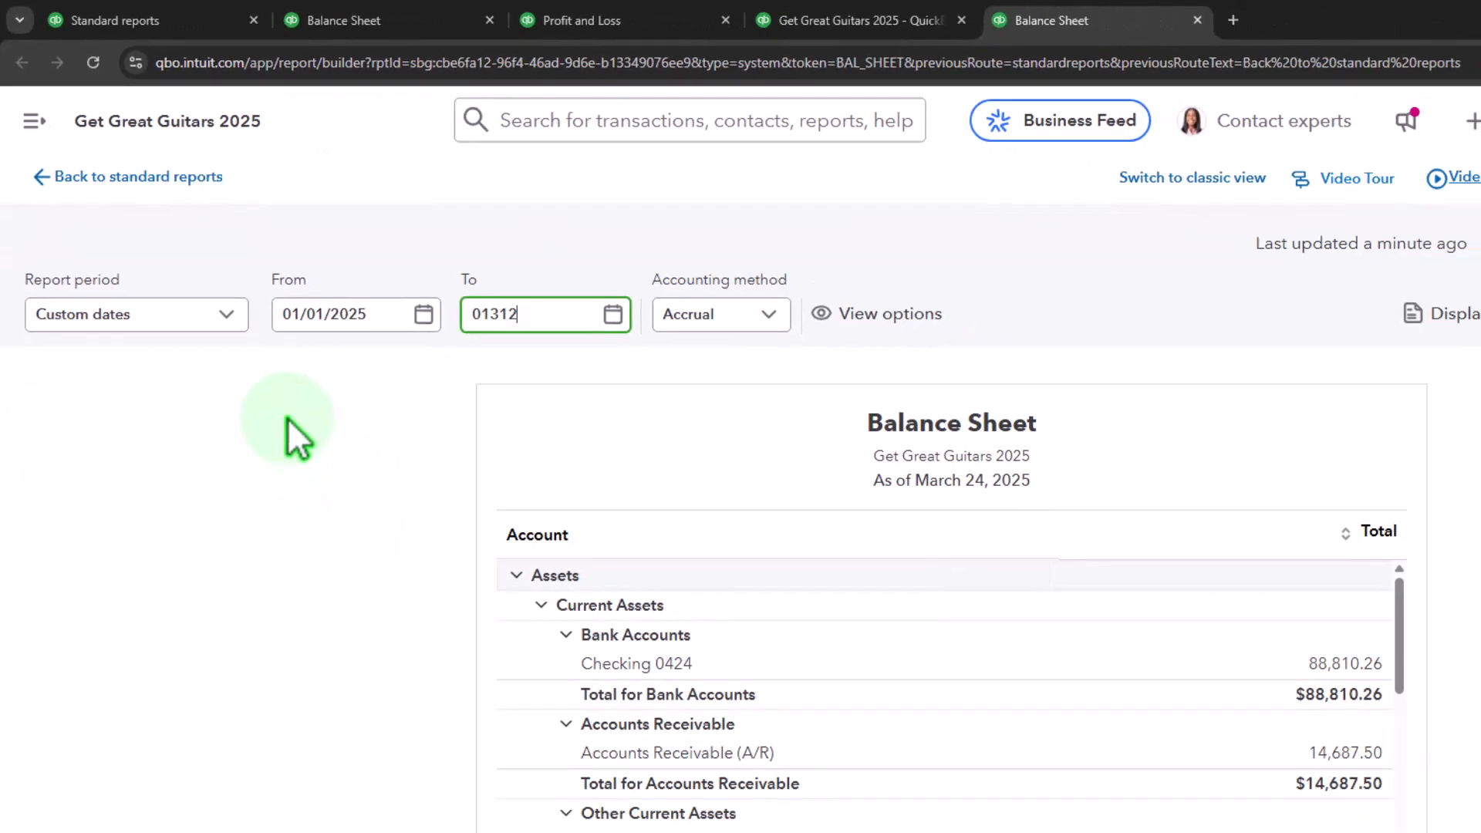
{"action": "key", "text": "Tab"}
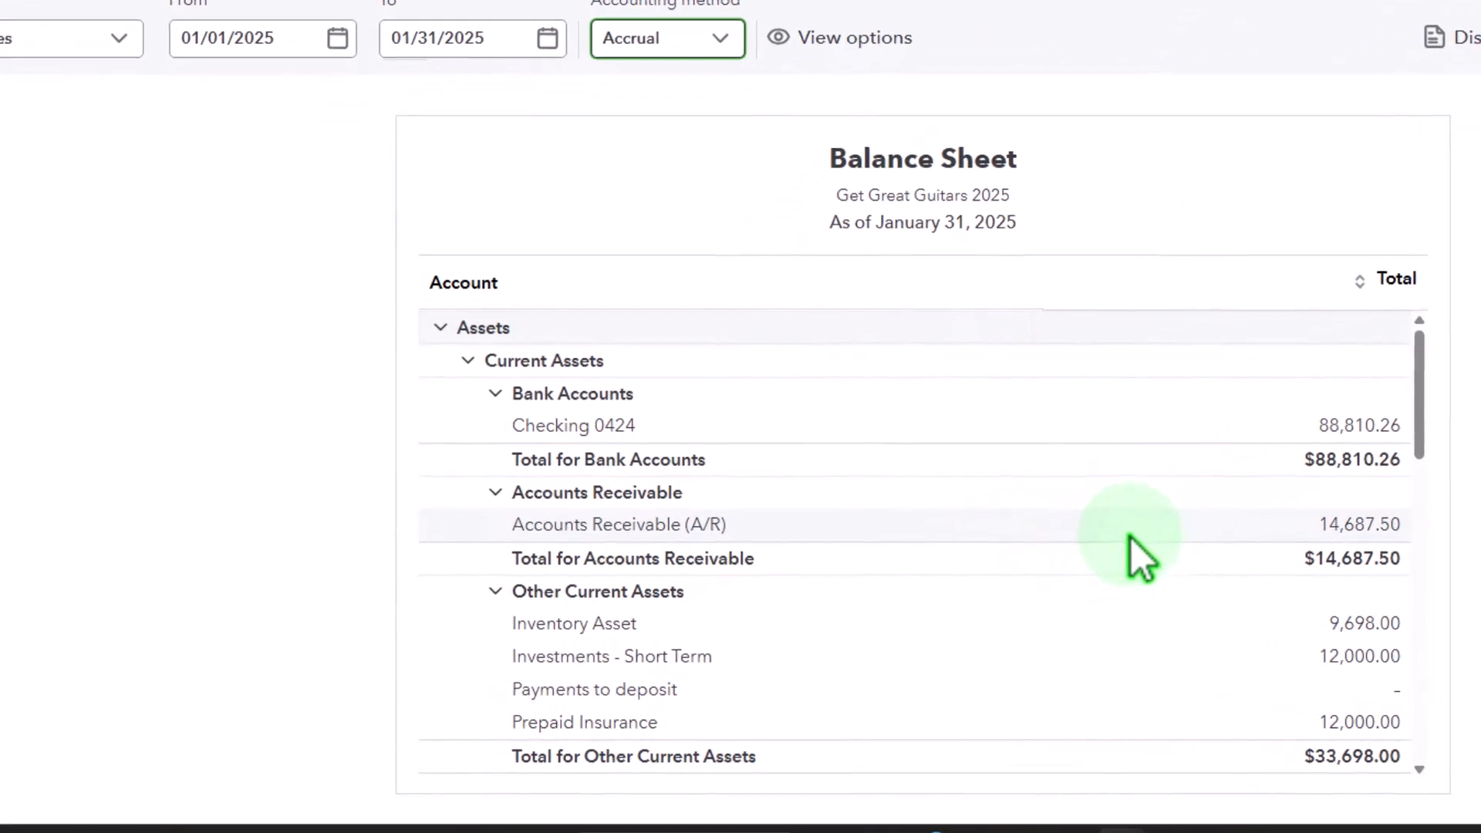
View the Balance Sheet Summary report, return to the Balance Sheet, and check its options for displaying columns
{"action": "left_click", "coordinate": [714, 16]}
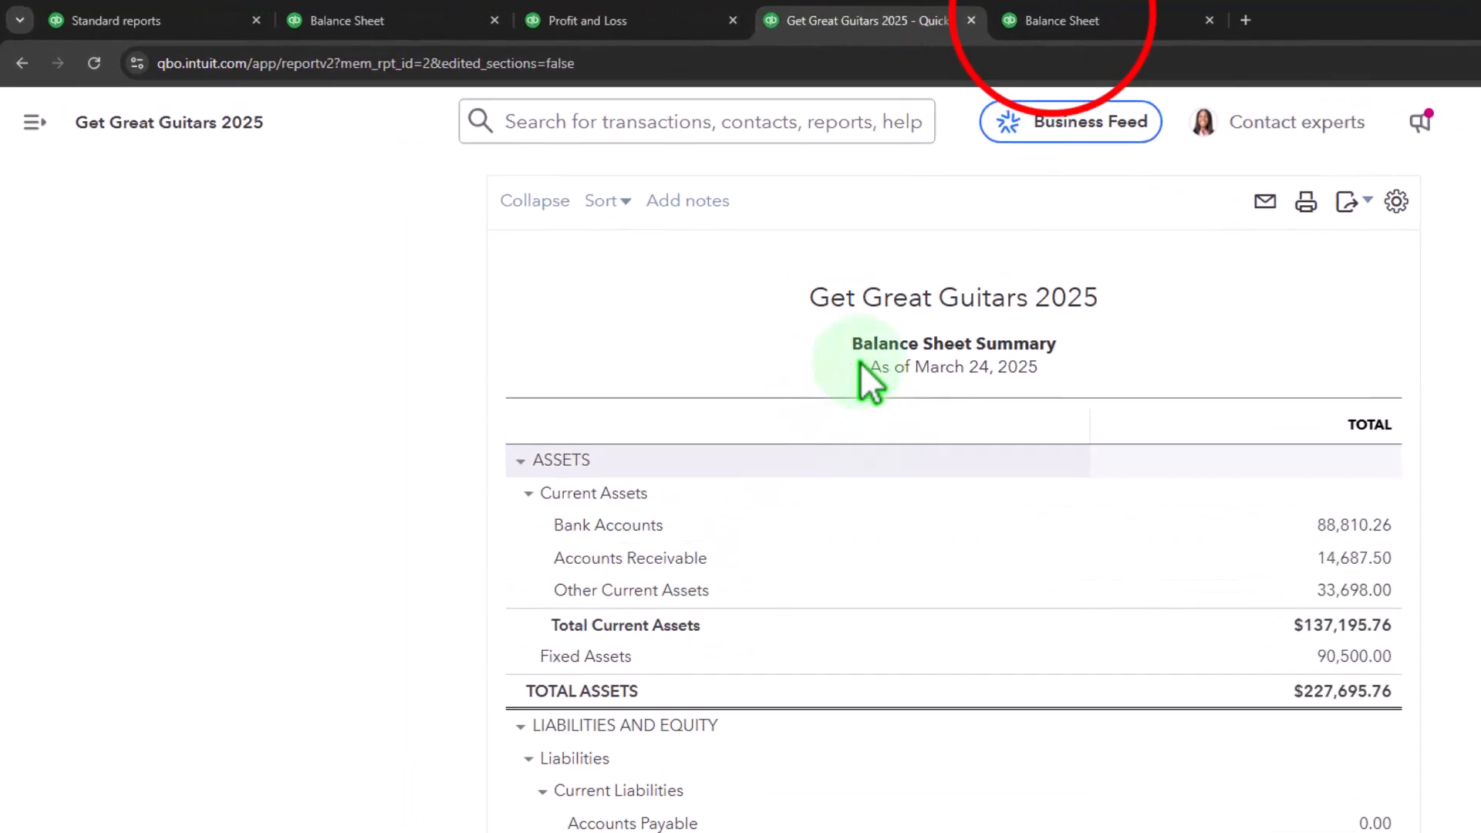
{"action": "left_click", "coordinate": [1053, 20]}
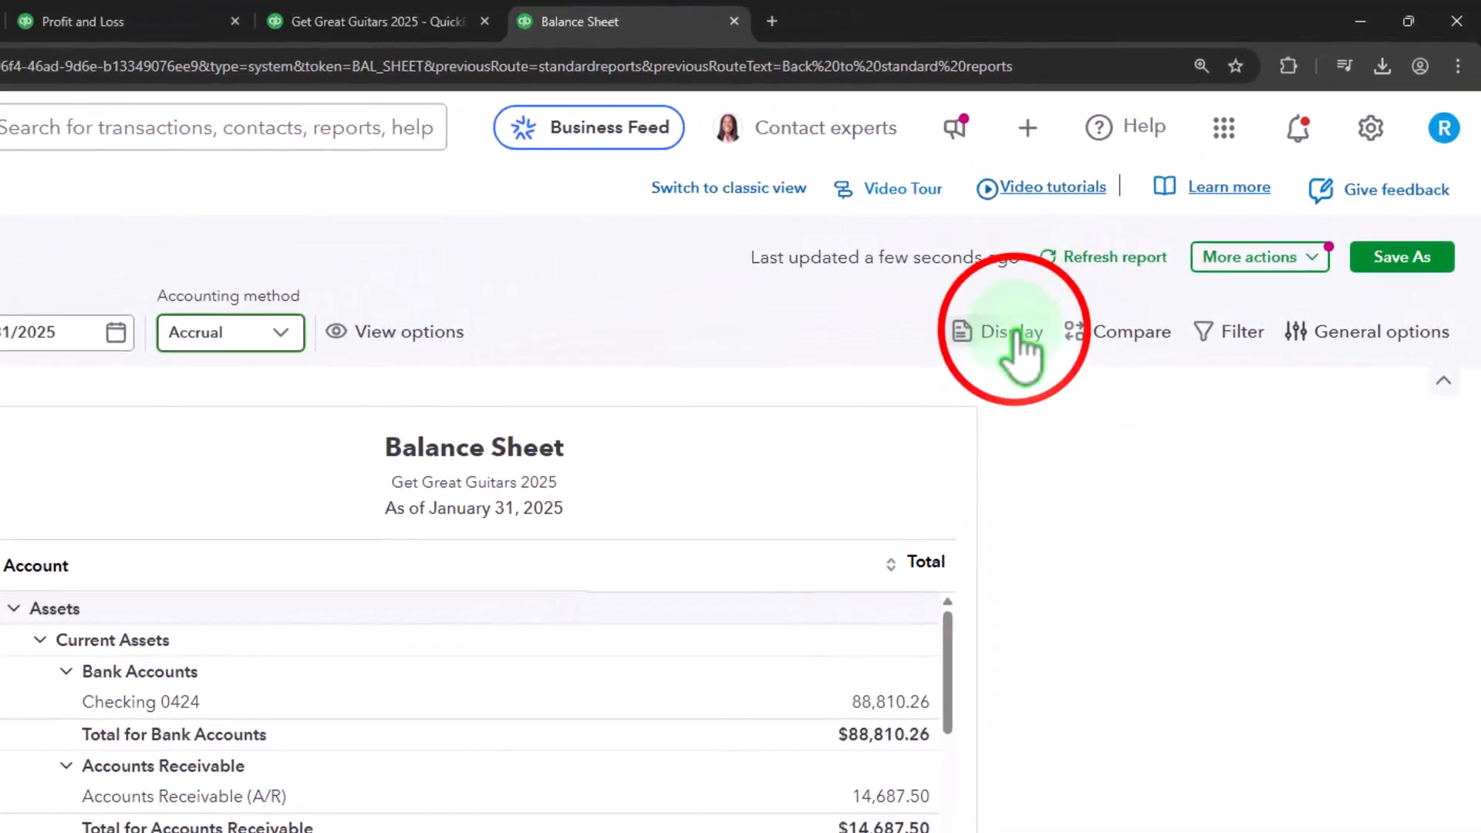
{"action": "left_click", "coordinate": [1114, 256]}
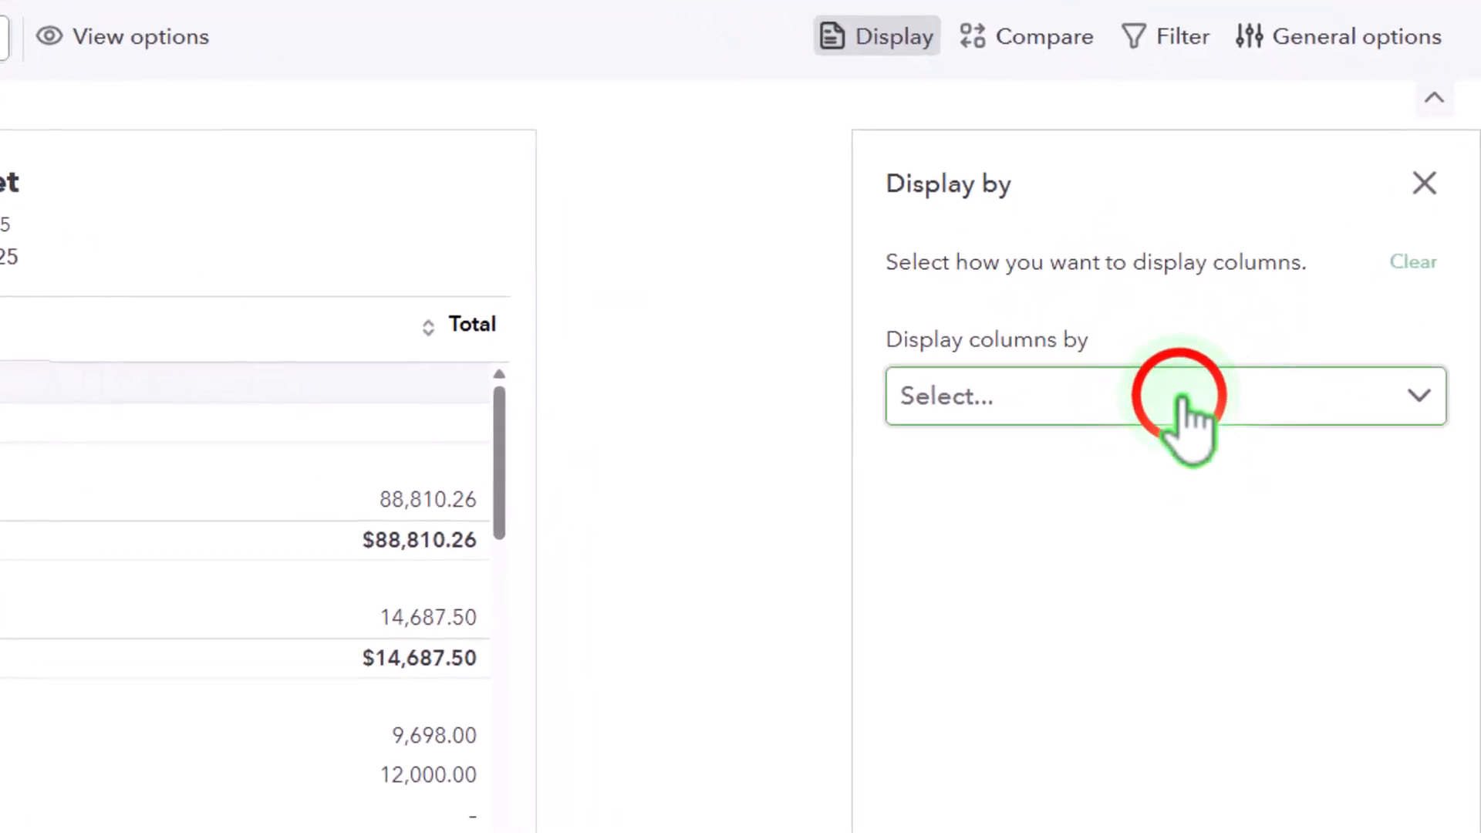
{"action": "left_click", "coordinate": [1232, 421]}
{"action": "left_click", "coordinate": [819, 366]}
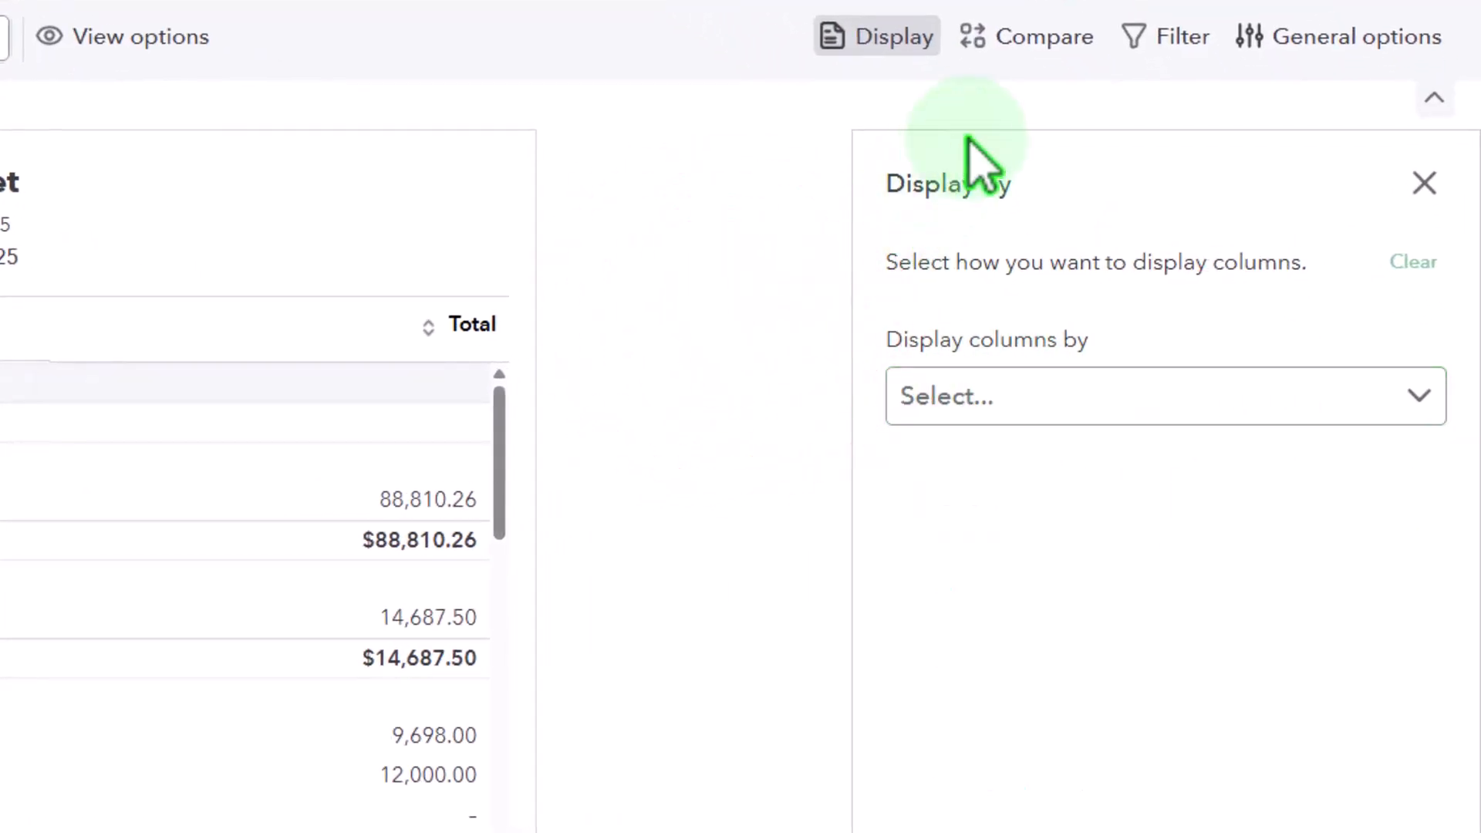
Round the Balance Sheet amounts to the nearest whole currency amount, and show negative numbers as (100) in red
{"action": "left_click", "coordinate": [1334, 35]}
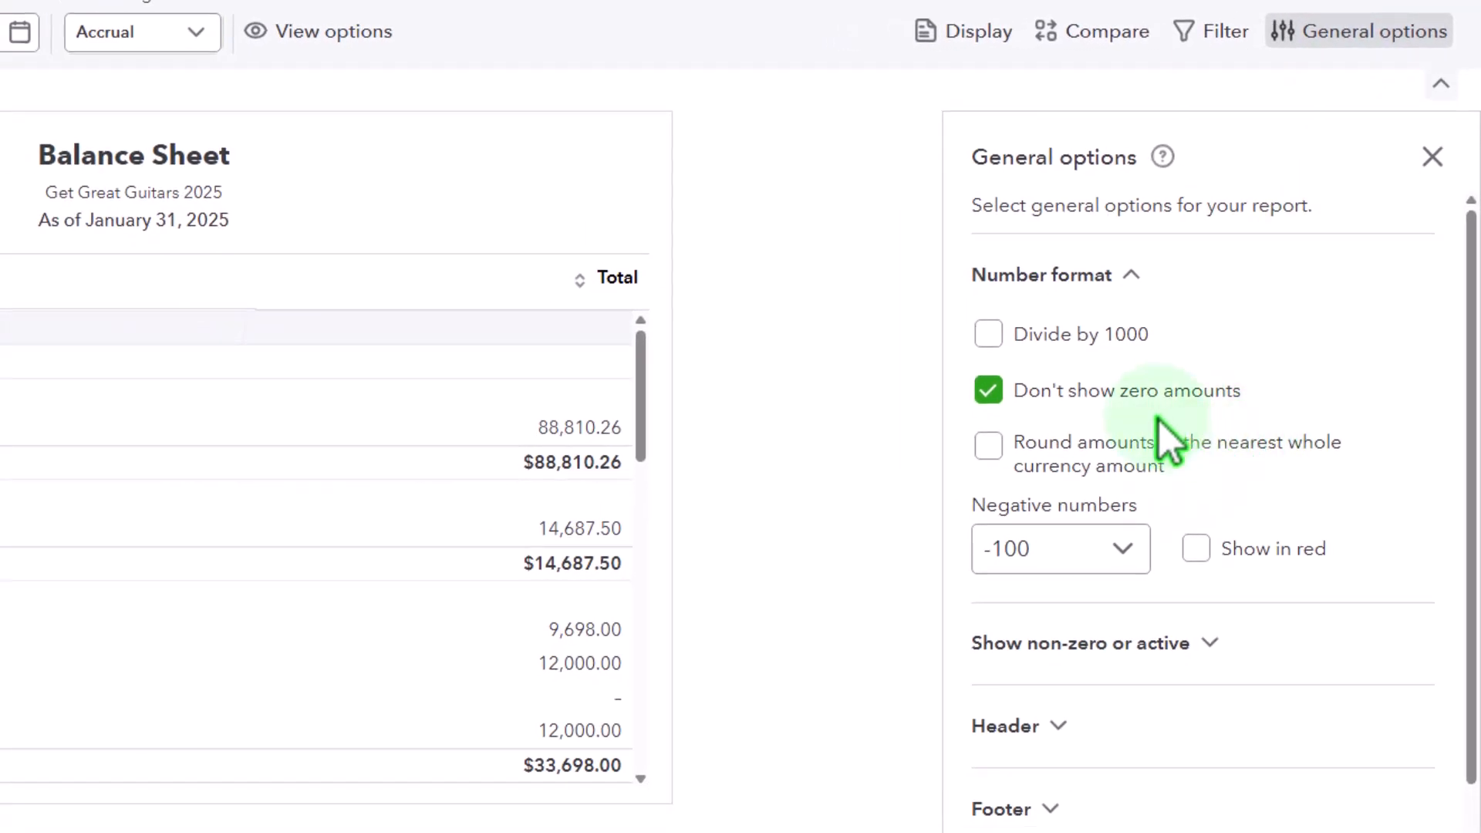
{"action": "left_click", "coordinate": [989, 446]}
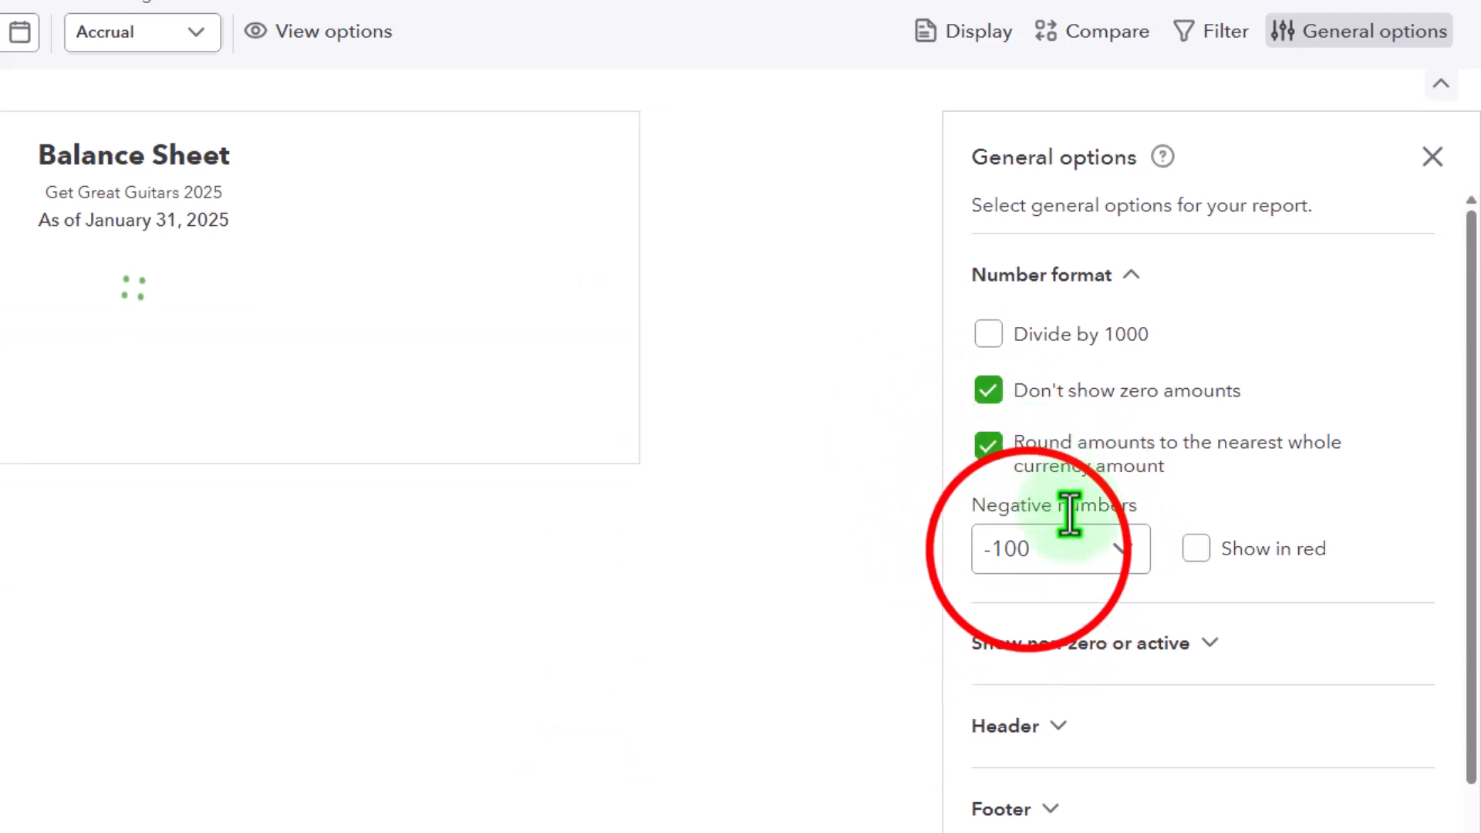
{"action": "left_click", "coordinate": [1028, 552]}
{"action": "left_click", "coordinate": [1051, 724]}
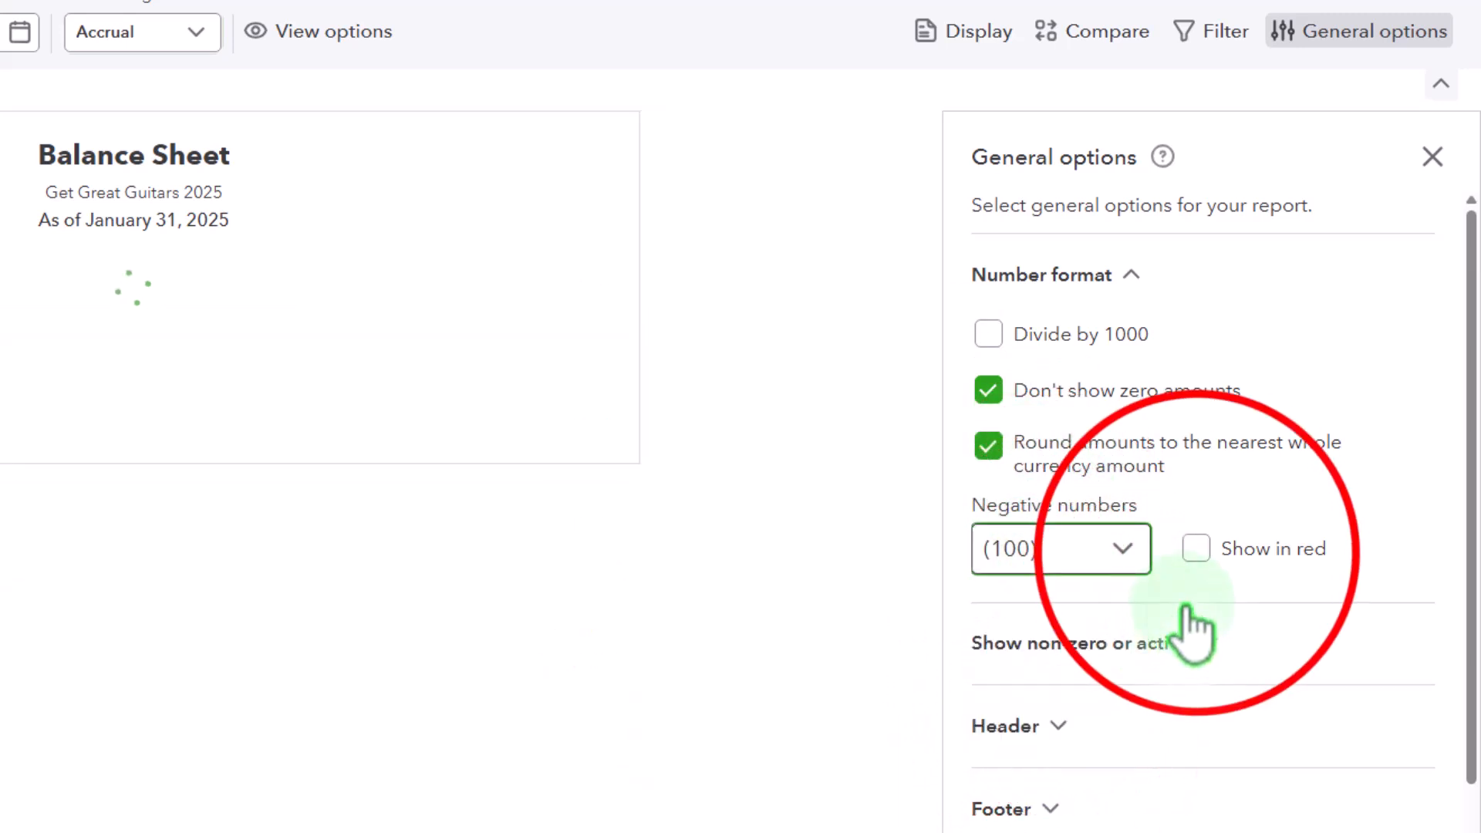
{"action": "left_click", "coordinate": [1196, 557]}
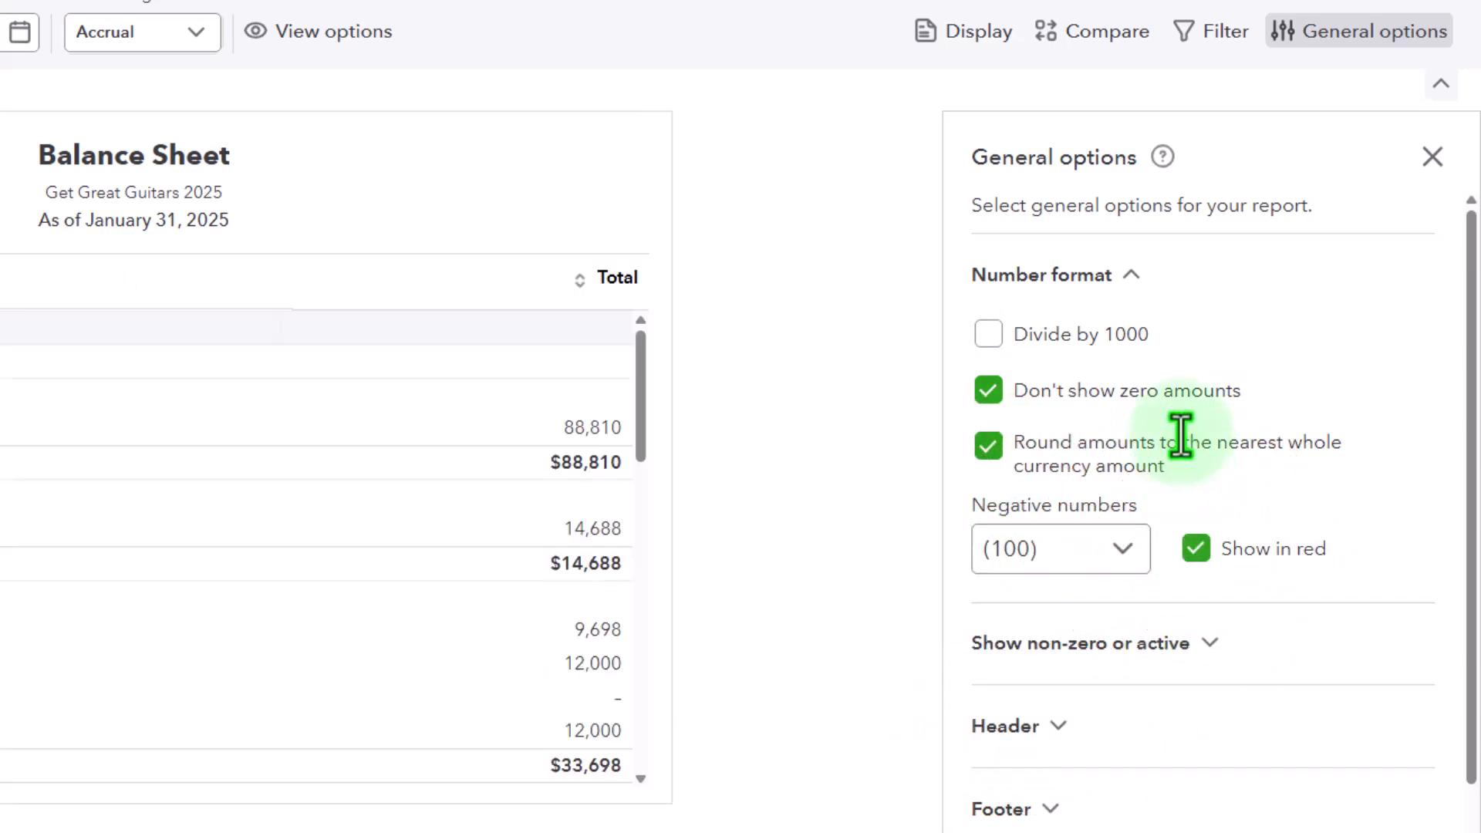
Remove the date prepared, time prepared and report basis from the Balance Sheet's footer
{"action": "scroll", "coordinate": [1180, 434], "scroll_direction": "down", "scroll_amount": 1}
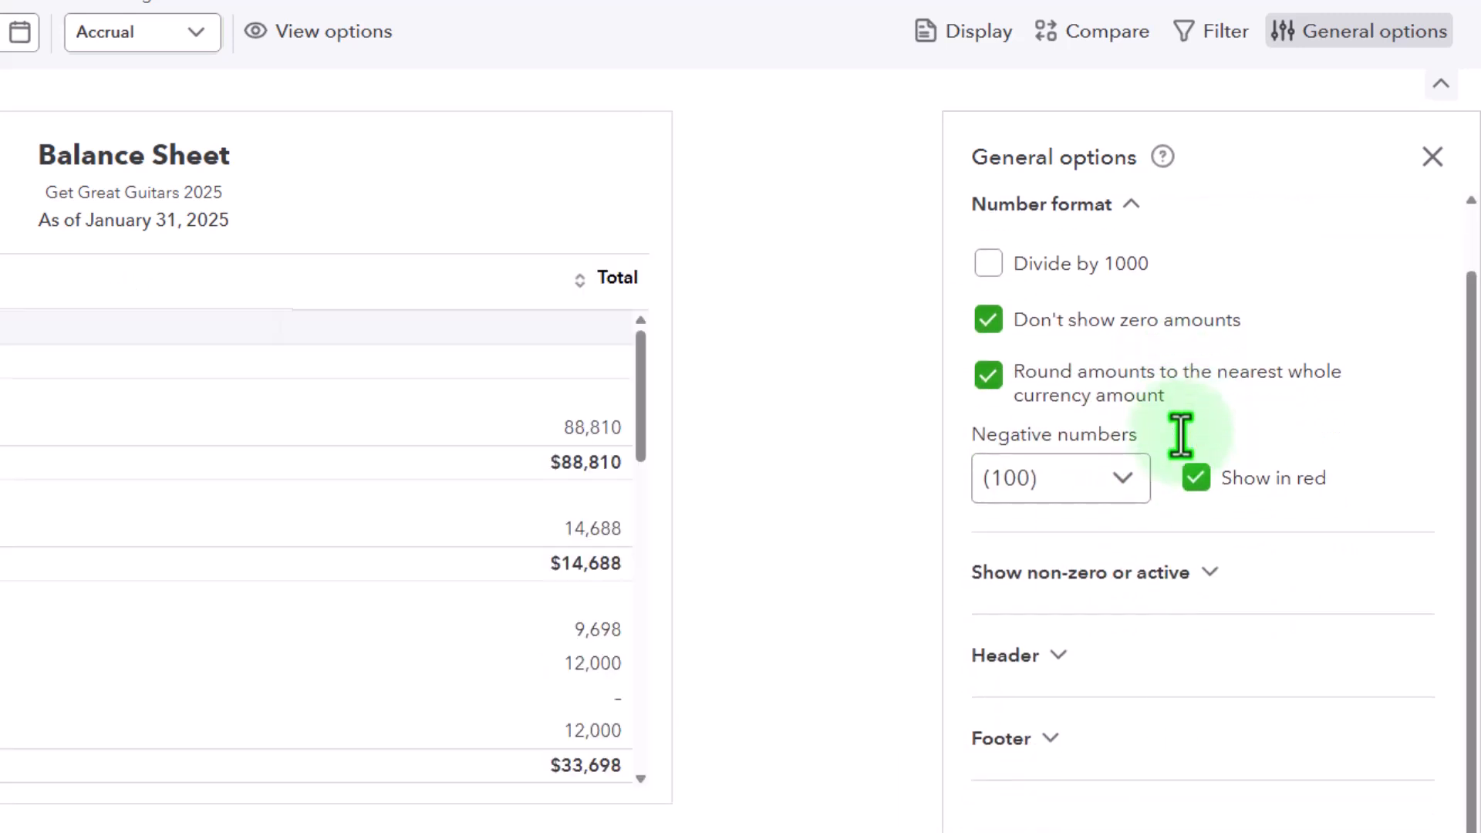
{"action": "left_click", "coordinate": [1061, 744]}
{"action": "scroll", "coordinate": [1072, 563], "scroll_direction": "down", "scroll_amount": 3}
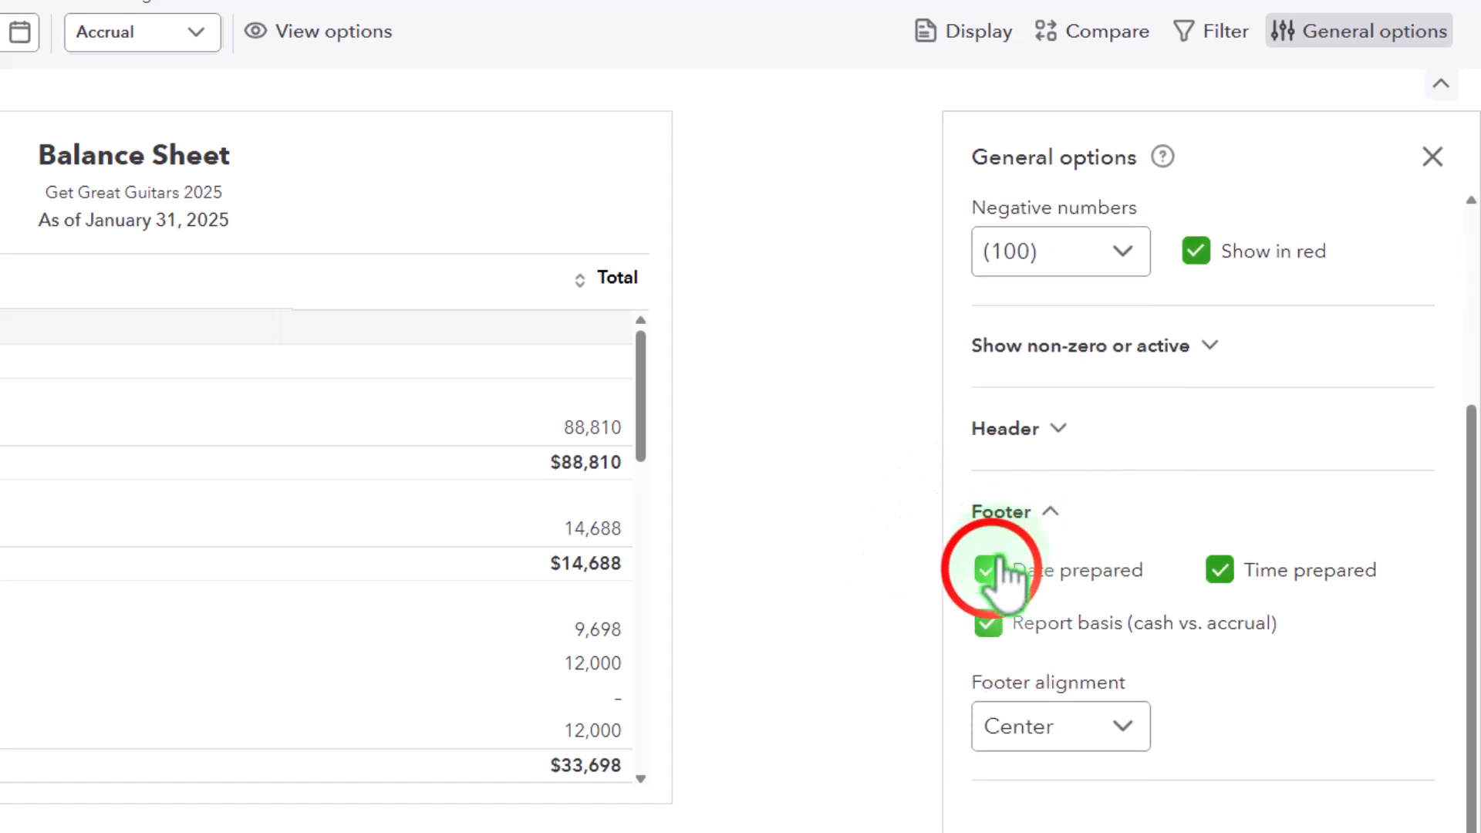
{"action": "left_click", "coordinate": [991, 572]}
{"action": "left_click", "coordinate": [1226, 590]}
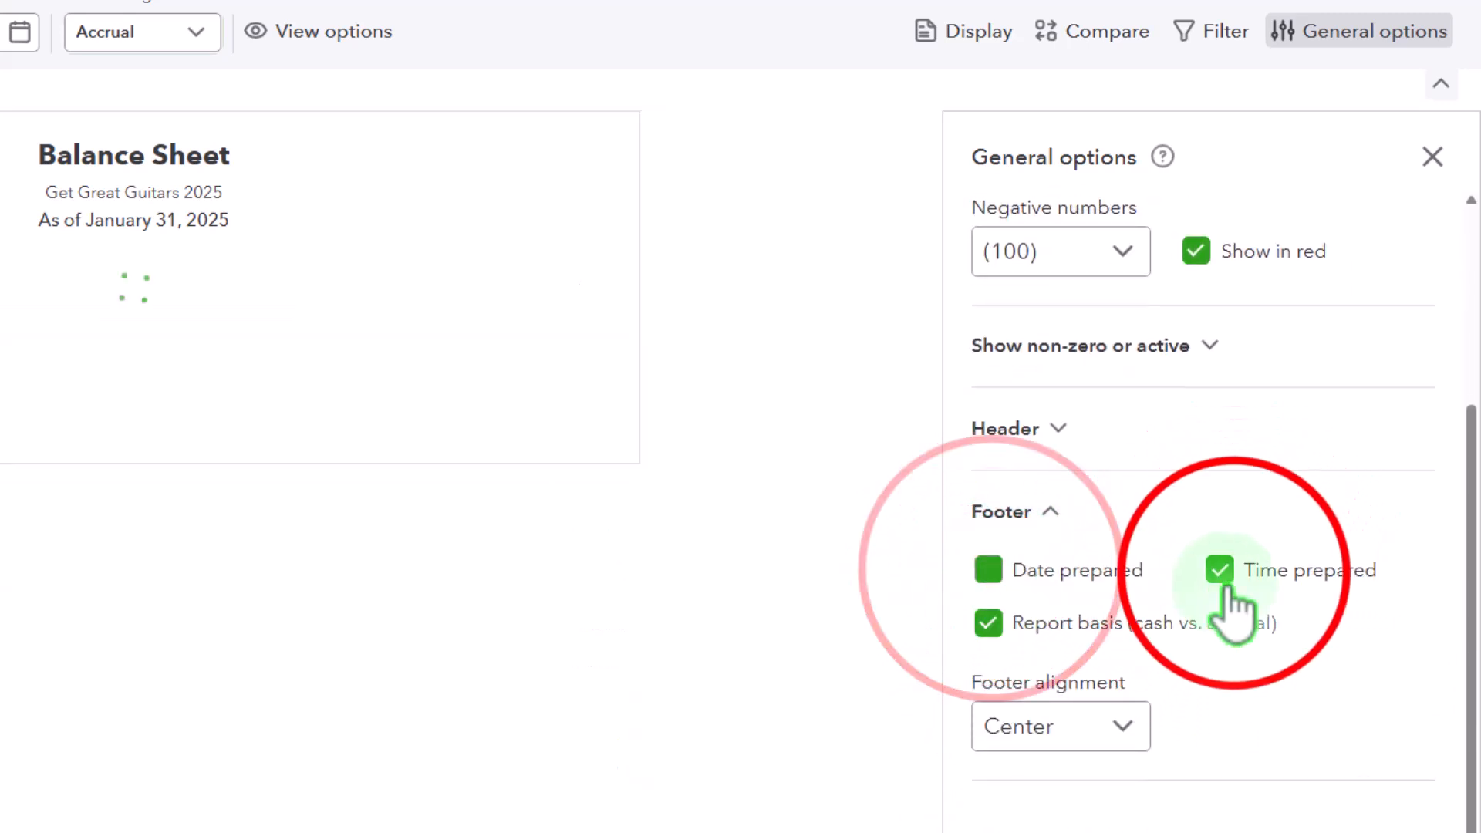
{"action": "left_click", "coordinate": [998, 626]}
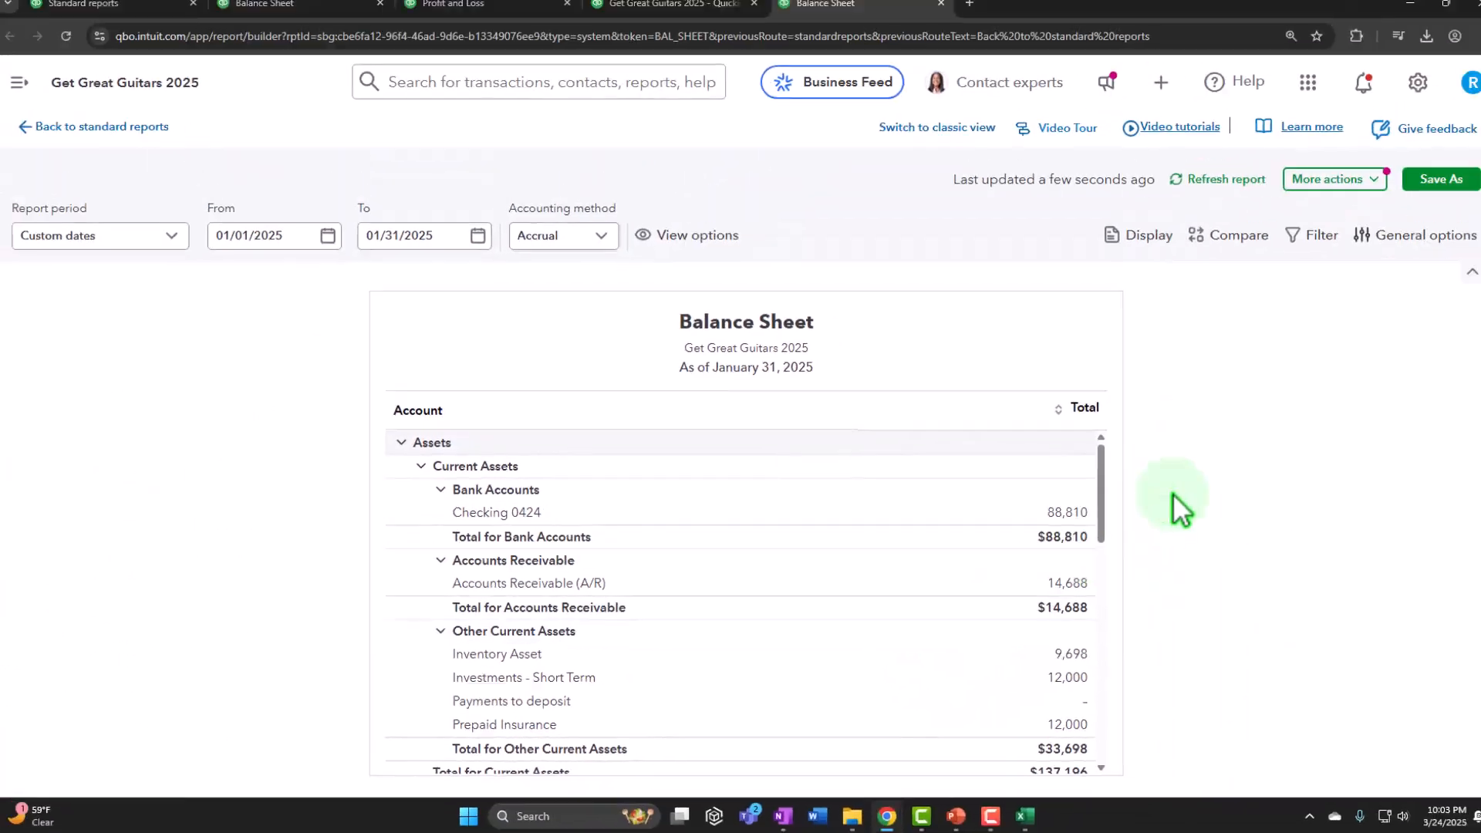
Save the Balance Sheet as a PDF in portrait orientation with smart page breaks
{"action": "left_click", "coordinate": [1334, 182]}
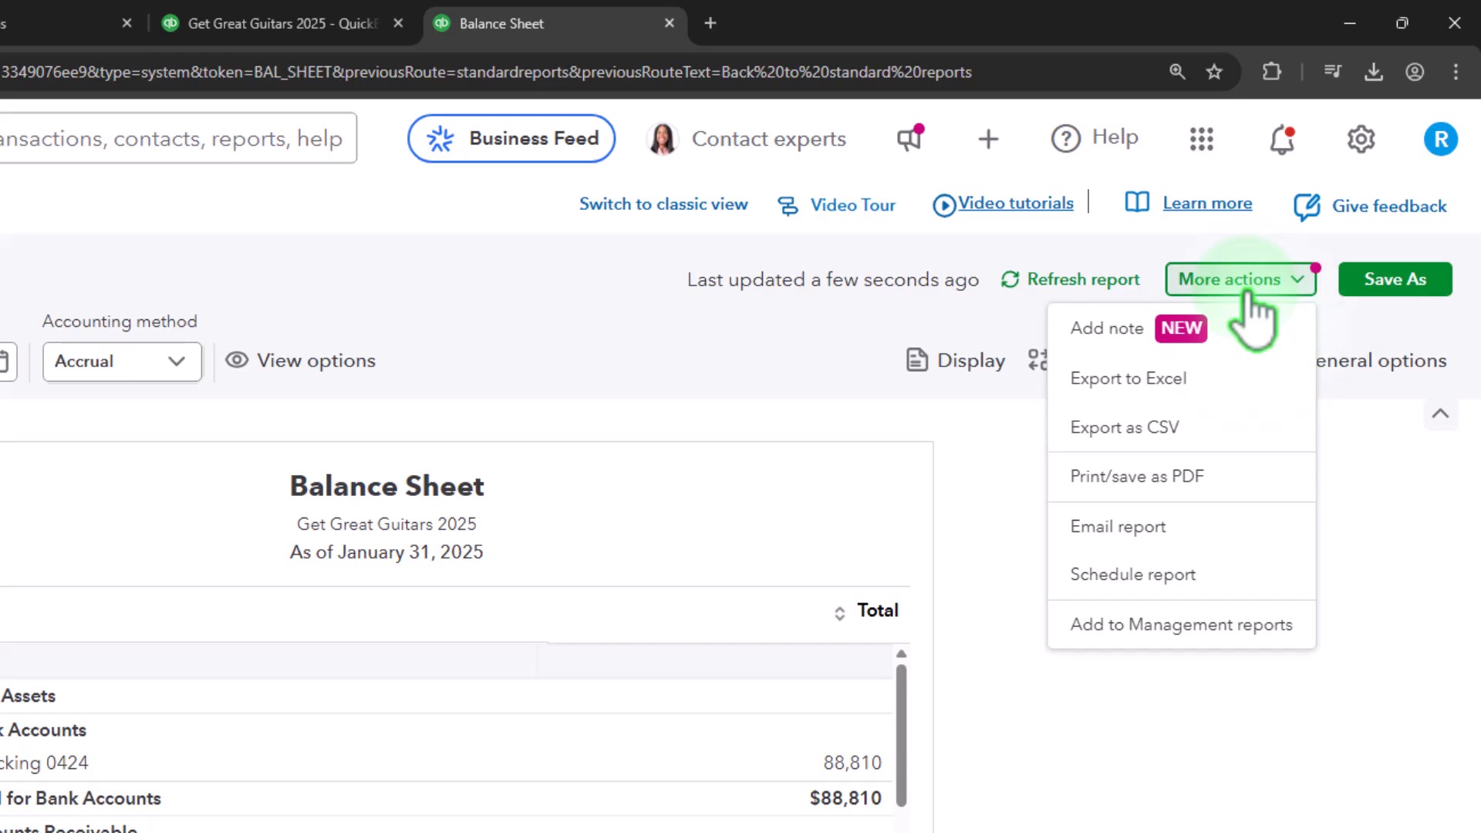
{"action": "left_click", "coordinate": [1171, 378]}
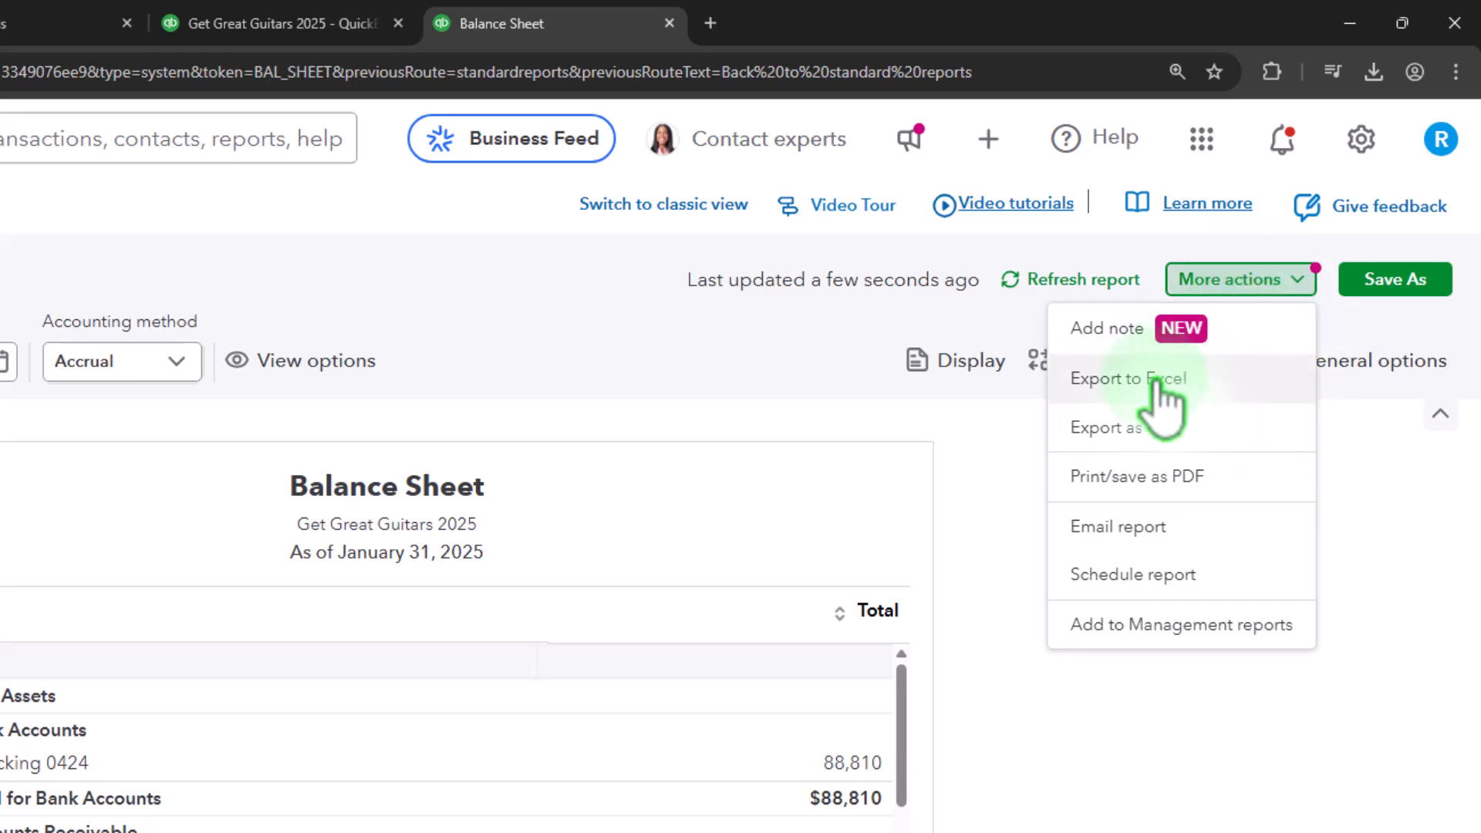
{"action": "left_click", "coordinate": [1169, 477]}
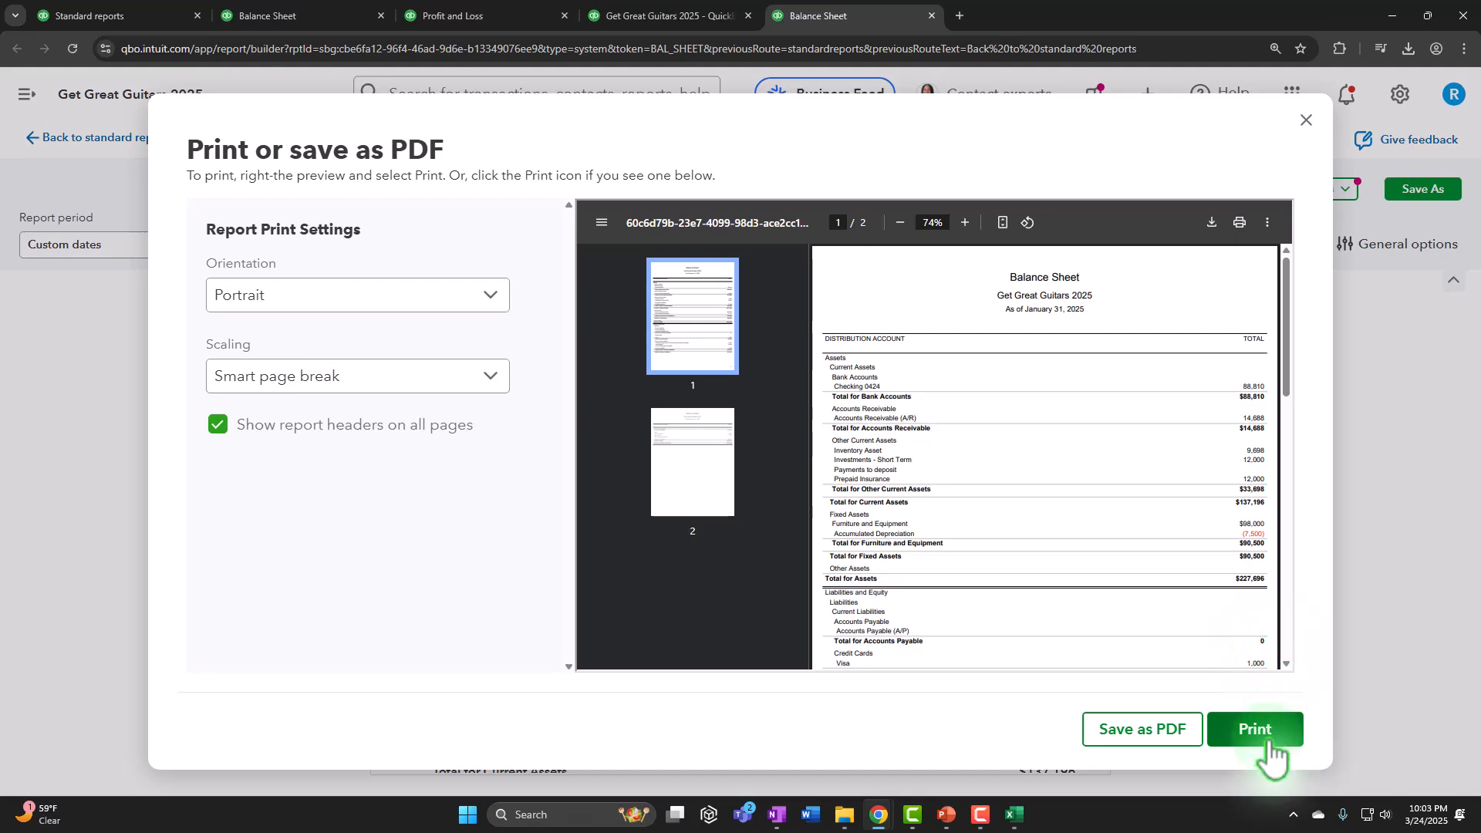
{"action": "left_click", "coordinate": [1180, 740]}
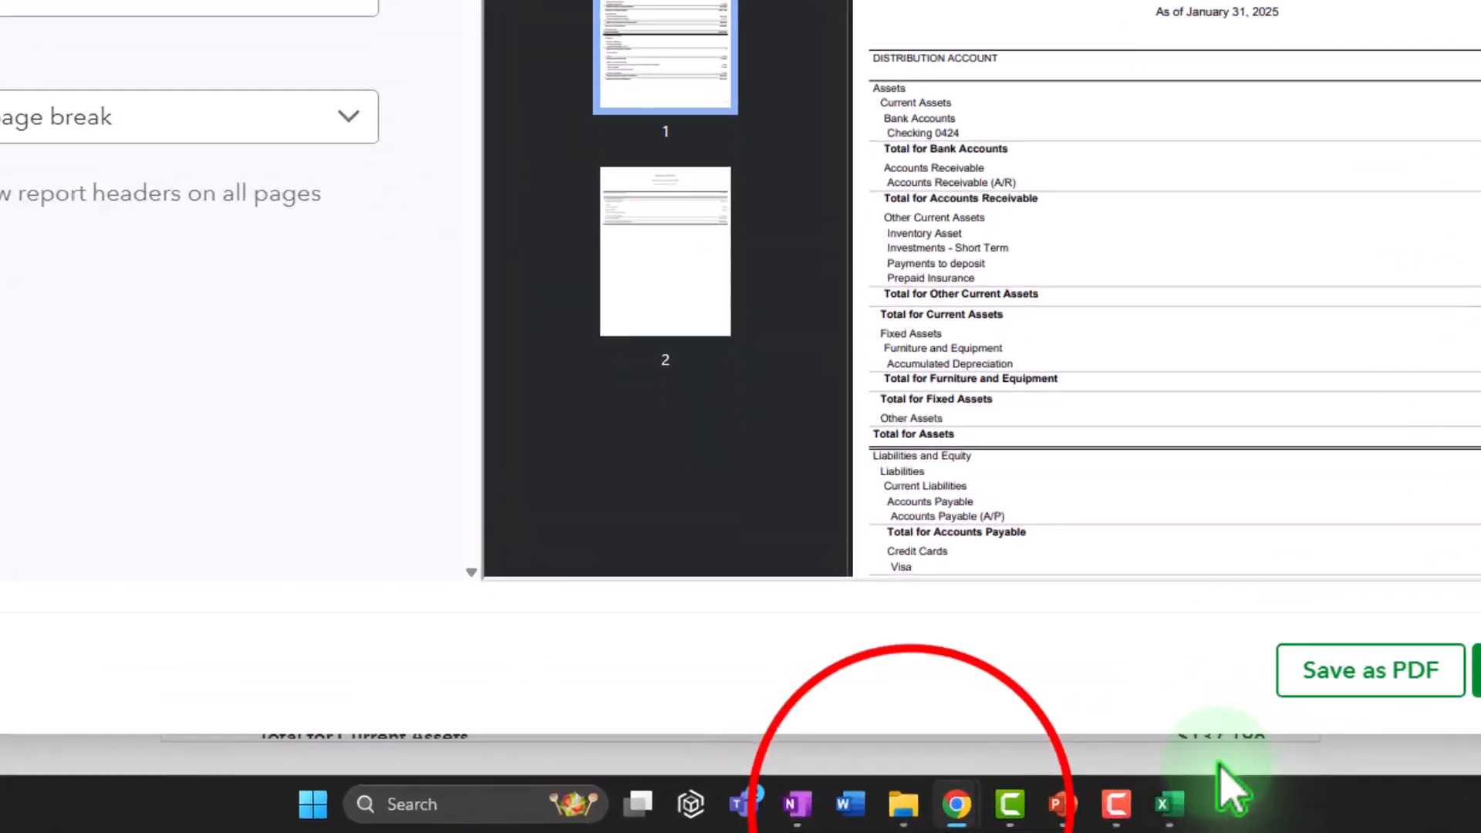
Put the downloaded BalanceSheet PDF in the Month One Reports folder, rename it "2 BalanceSheet", and close the report's print preview
{"action": "mouse_move", "coordinate": [903, 804]}
{"action": "left_click", "coordinate": [911, 713]}
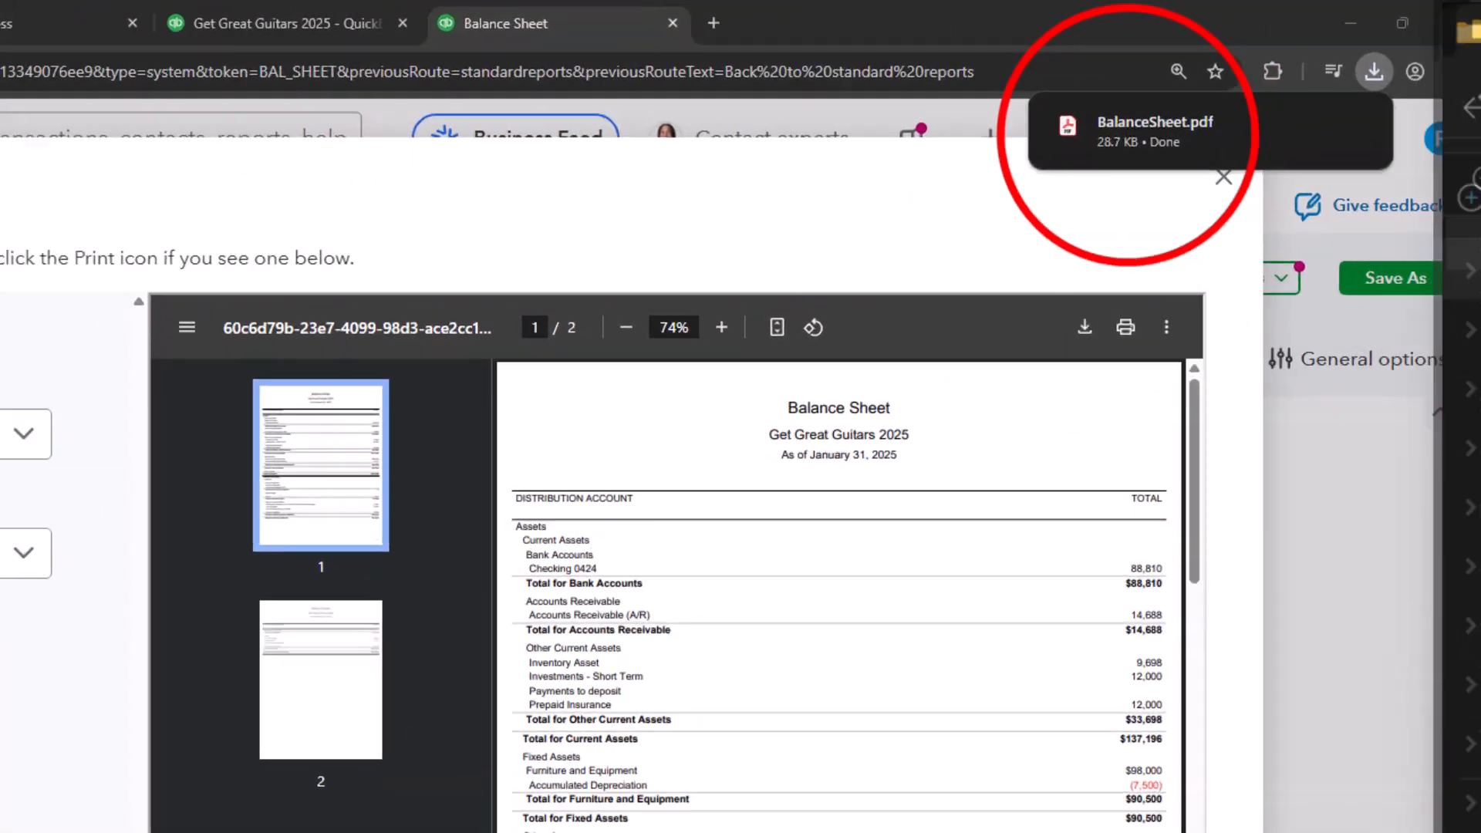
{"action": "left_click", "coordinate": [1296, 81]}
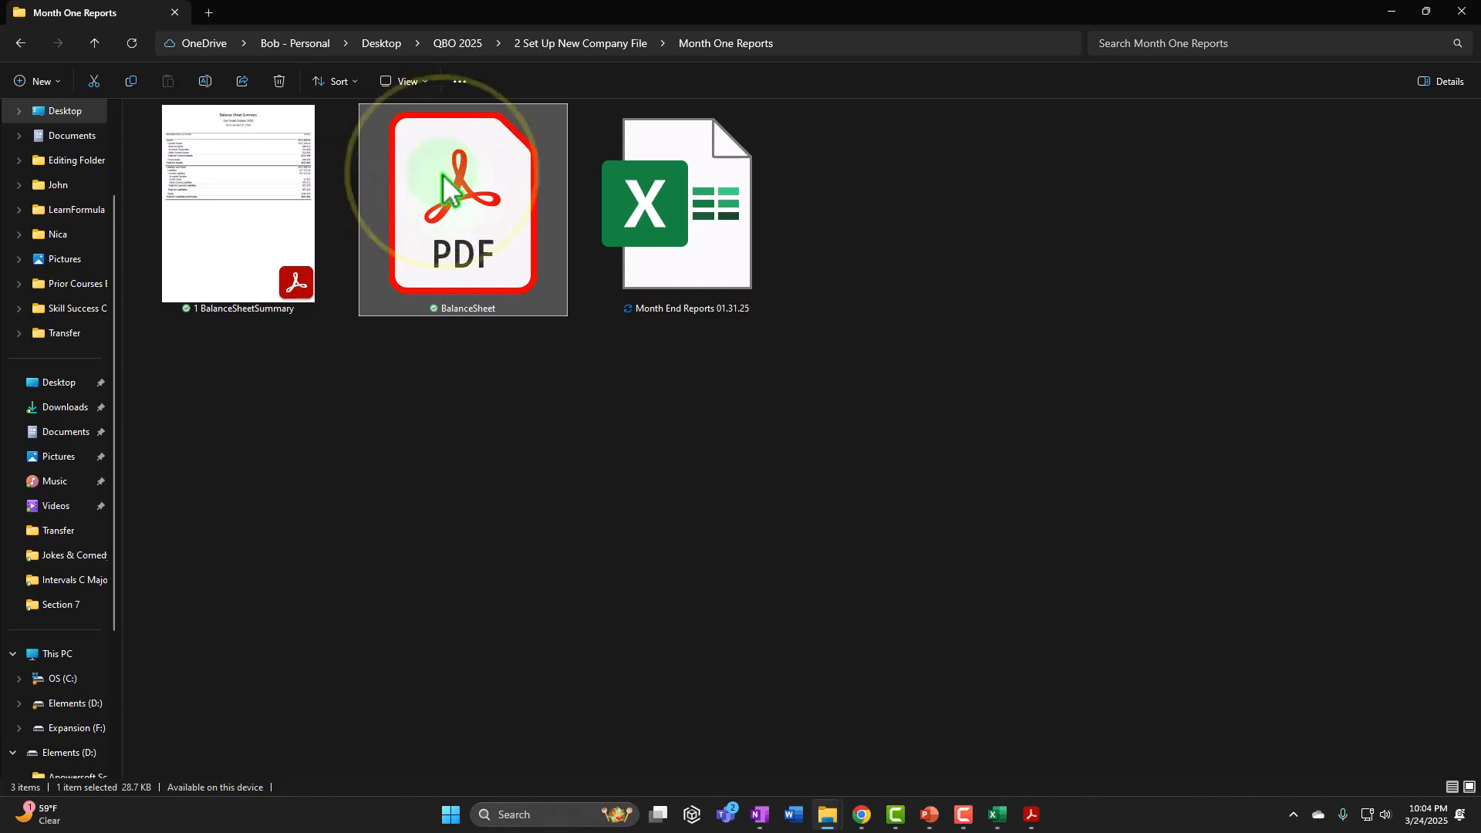
{"action": "right_click", "coordinate": [445, 182]}
{"action": "left_click", "coordinate": [520, 190]}
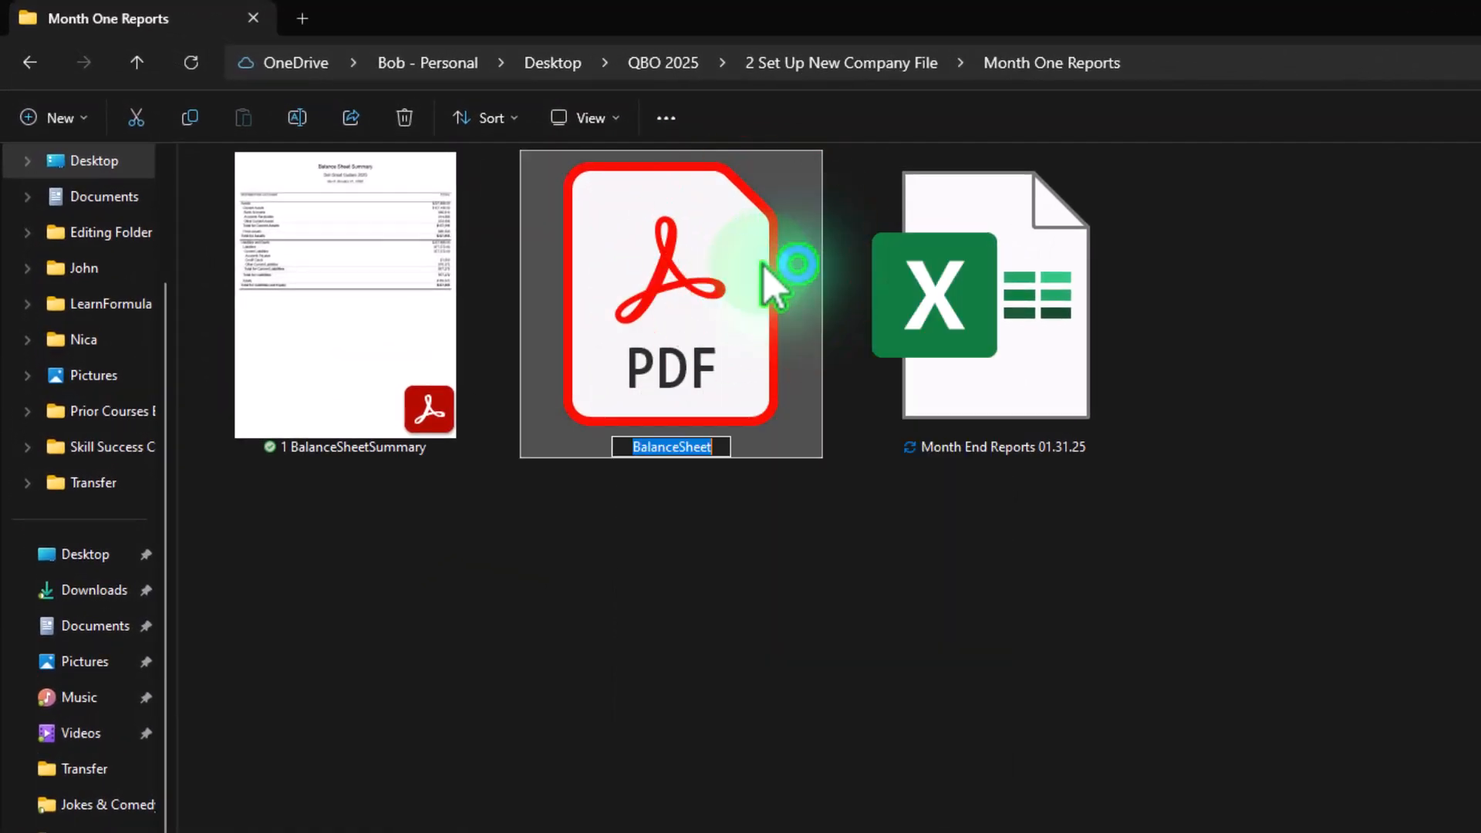
{"action": "type", "text": "2"}
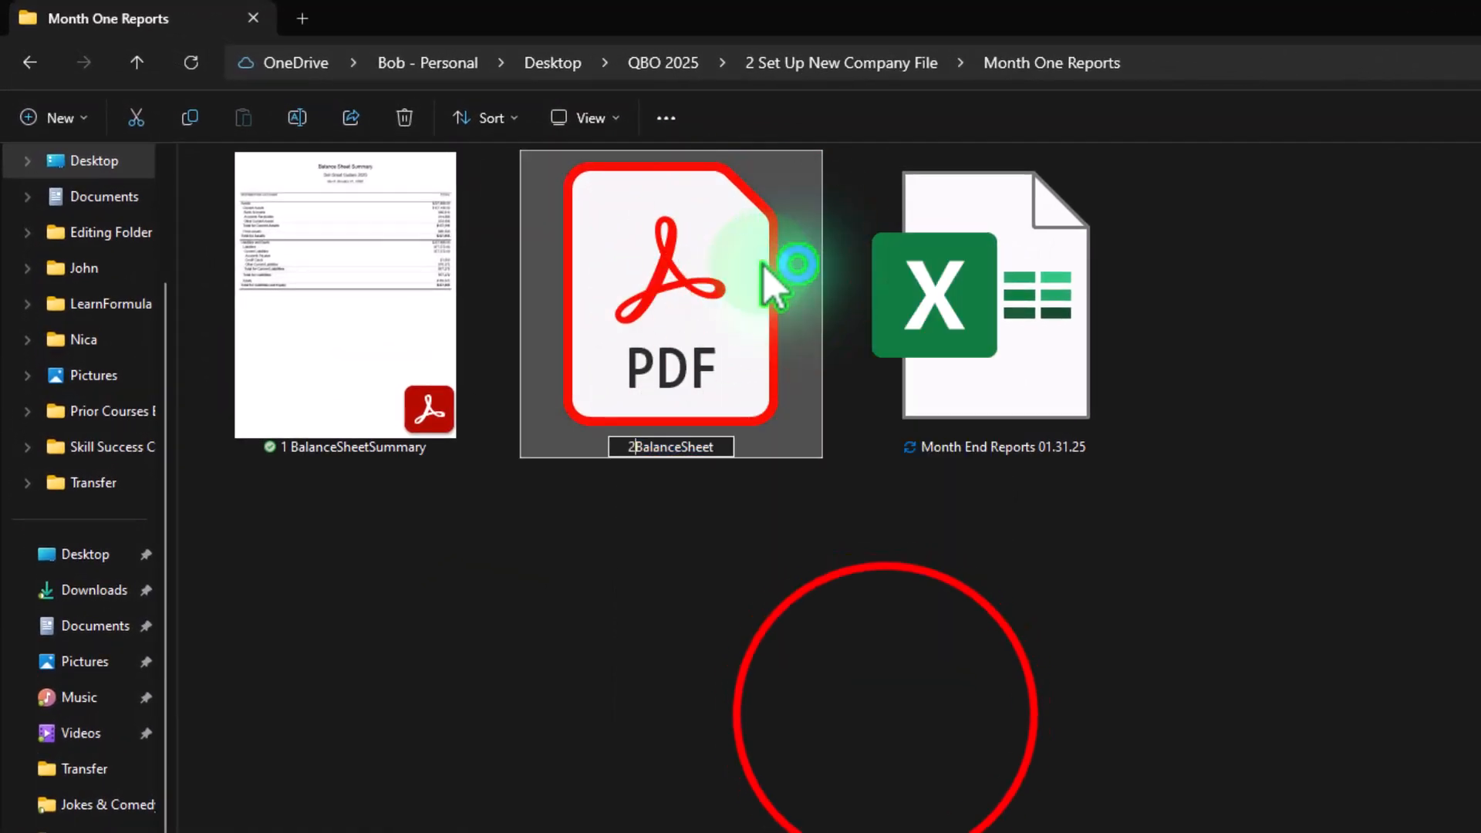
{"action": "left_click", "coordinate": [906, 698]}
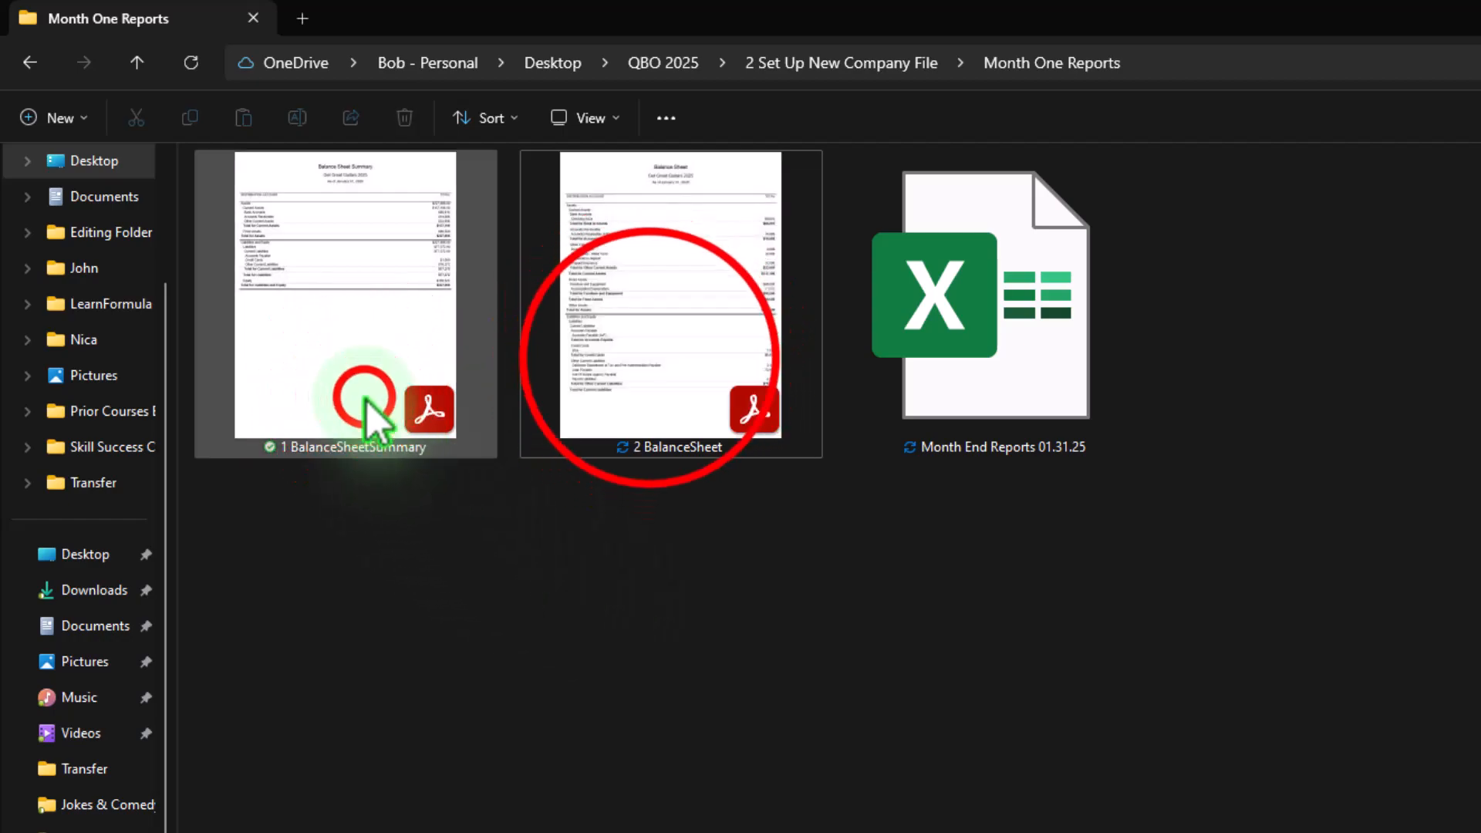
{"action": "left_click", "coordinate": [645, 354]}
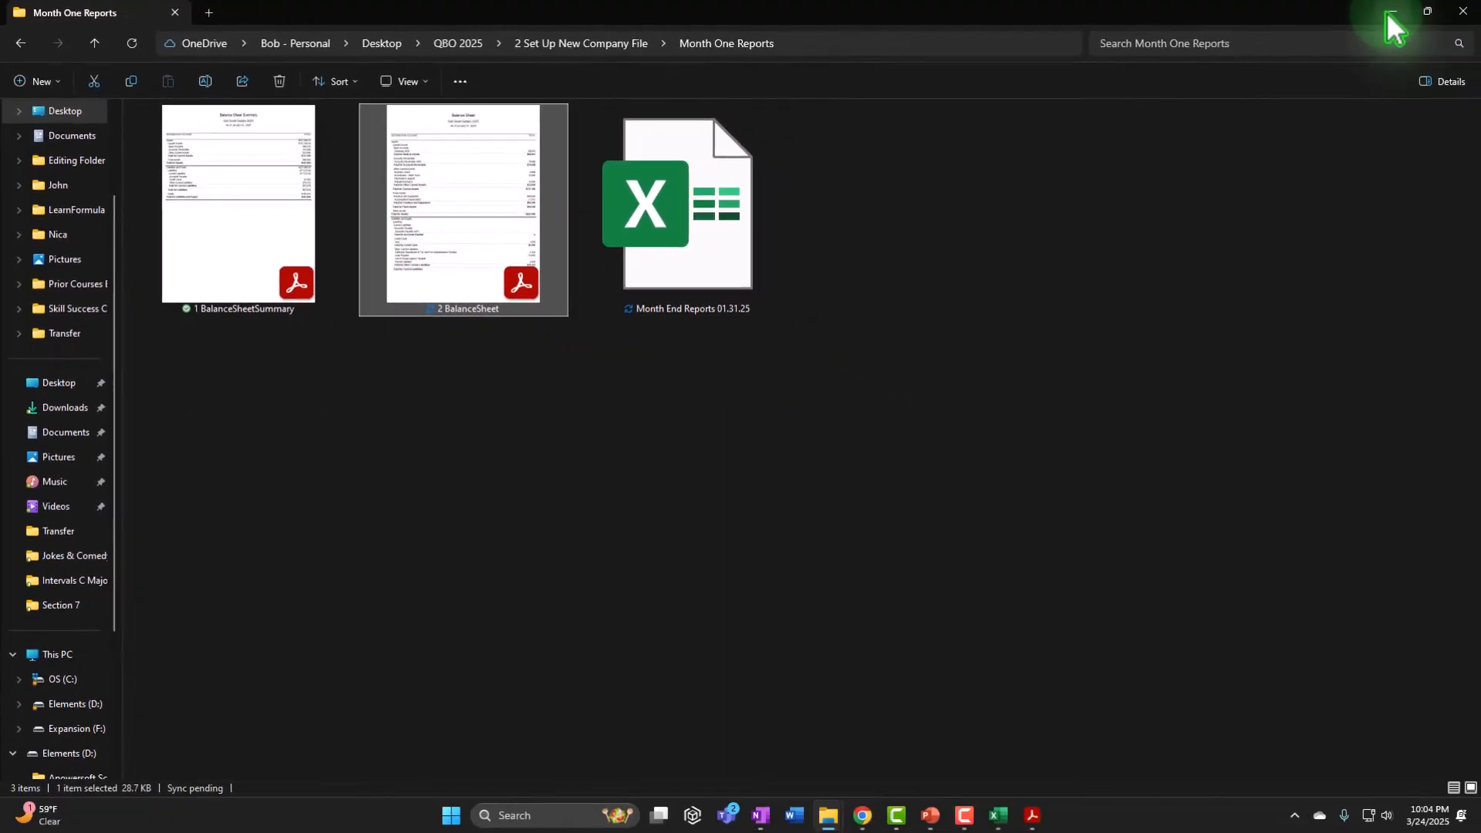
{"action": "left_click", "coordinate": [1389, 13]}
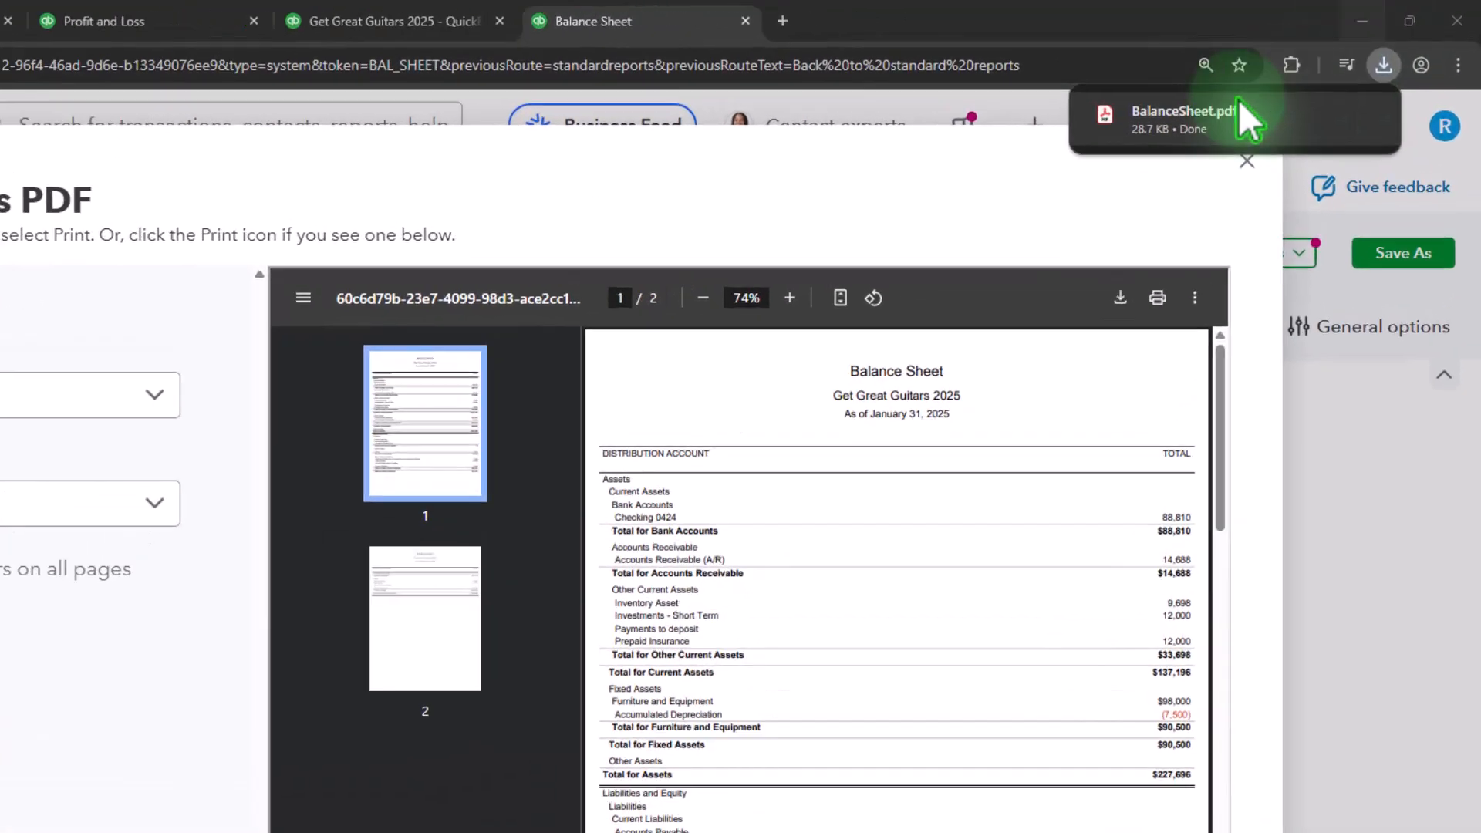
{"action": "left_click", "coordinate": [1246, 161]}
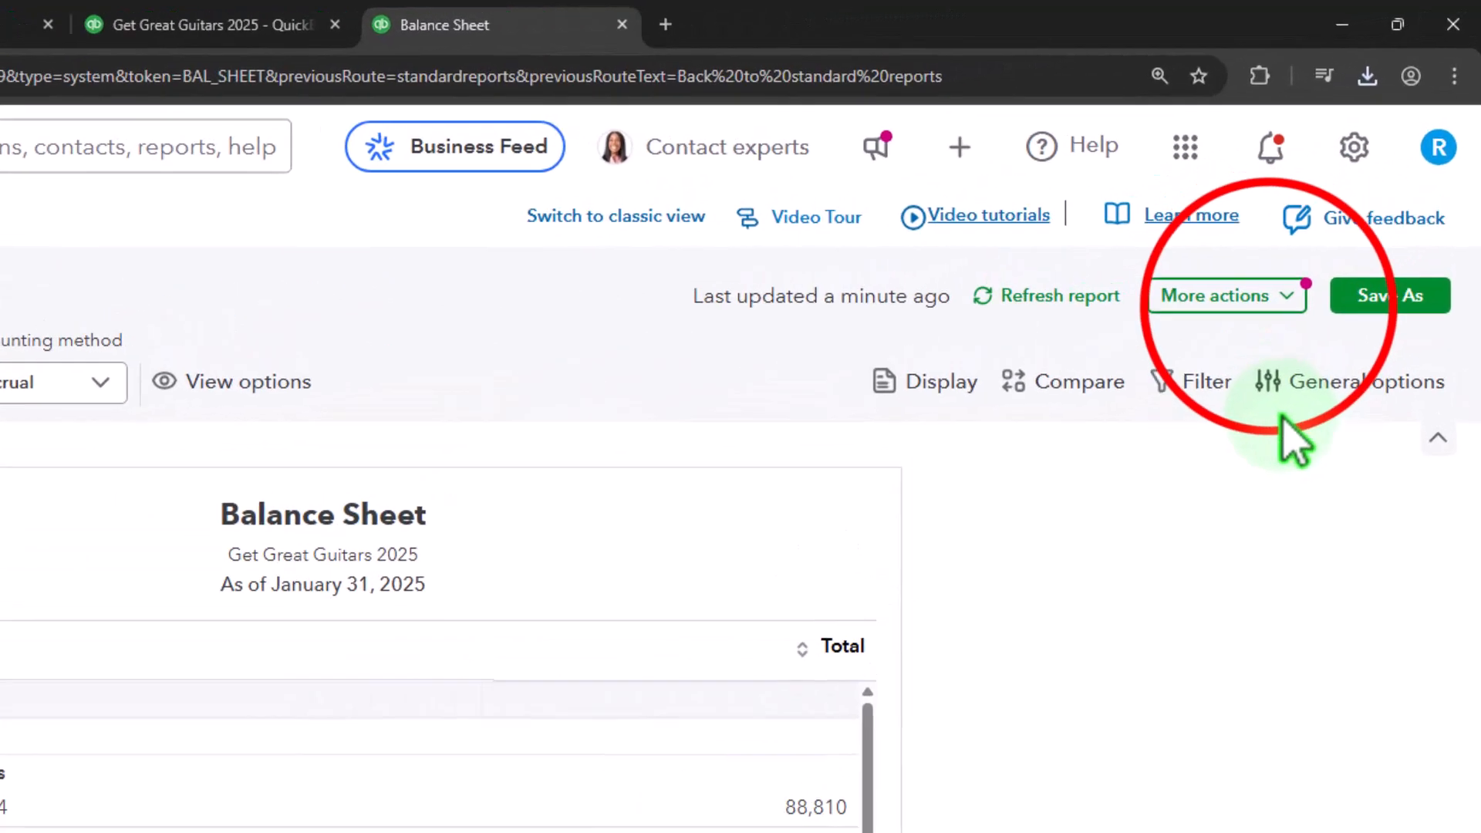
Export the Balance Sheet to Excel, open the downloaded workbook in Excel and enable editing
{"action": "left_click", "coordinate": [1269, 304]}
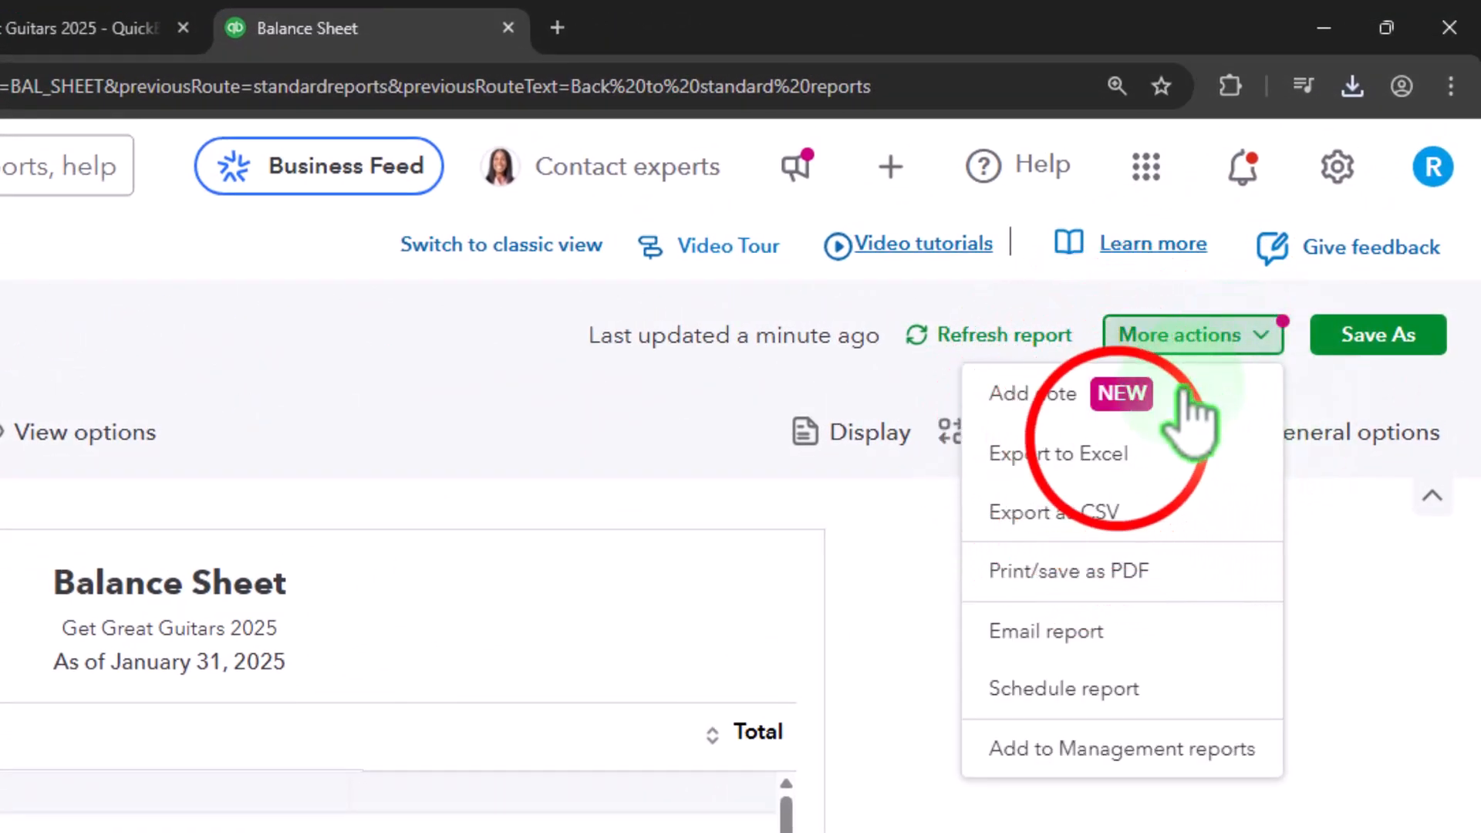
{"action": "left_click", "coordinate": [1120, 455]}
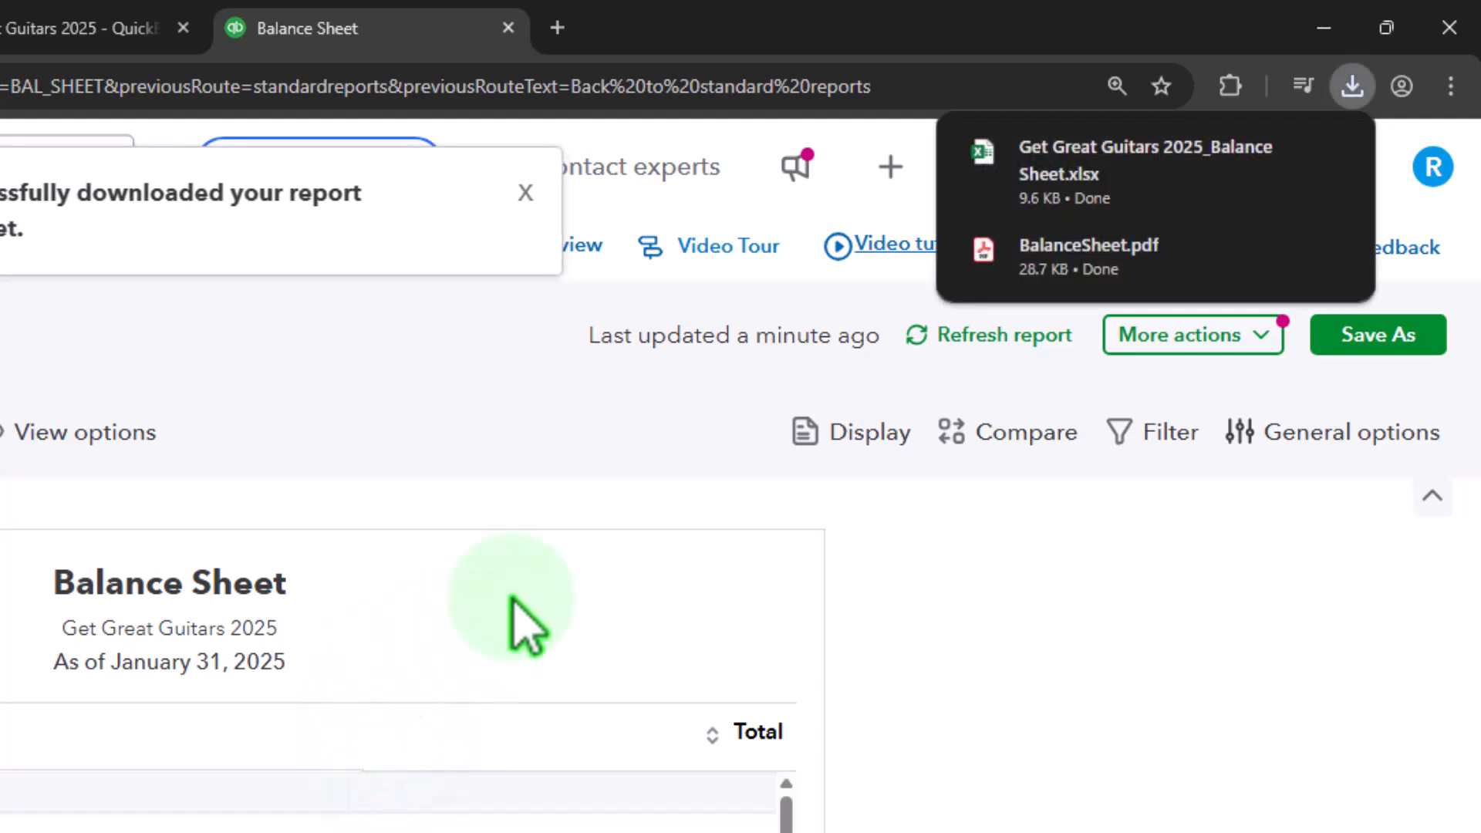
{"action": "left_click", "coordinate": [1050, 183]}
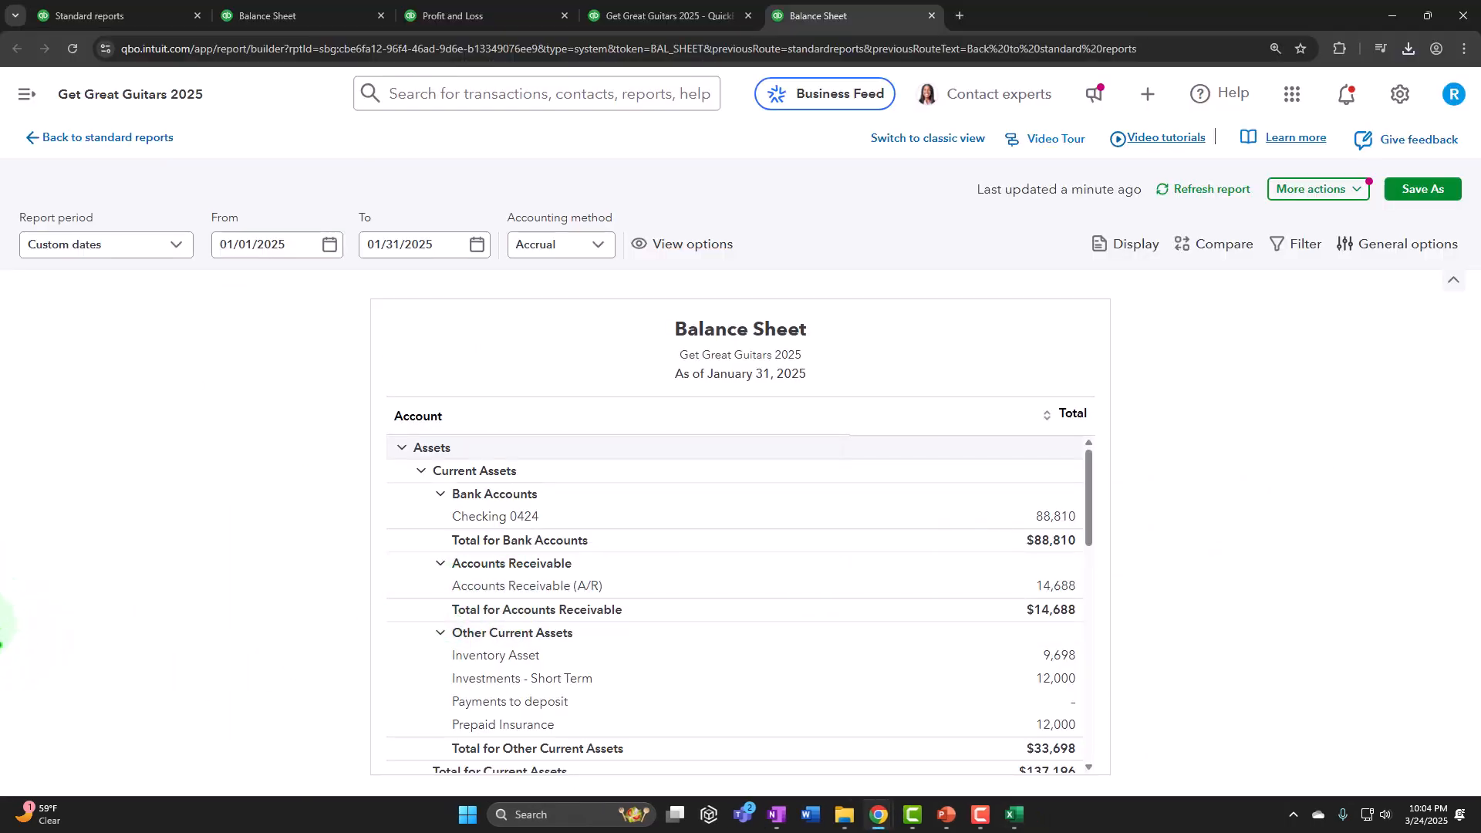
{"action": "mouse_move", "coordinate": [1015, 814]}
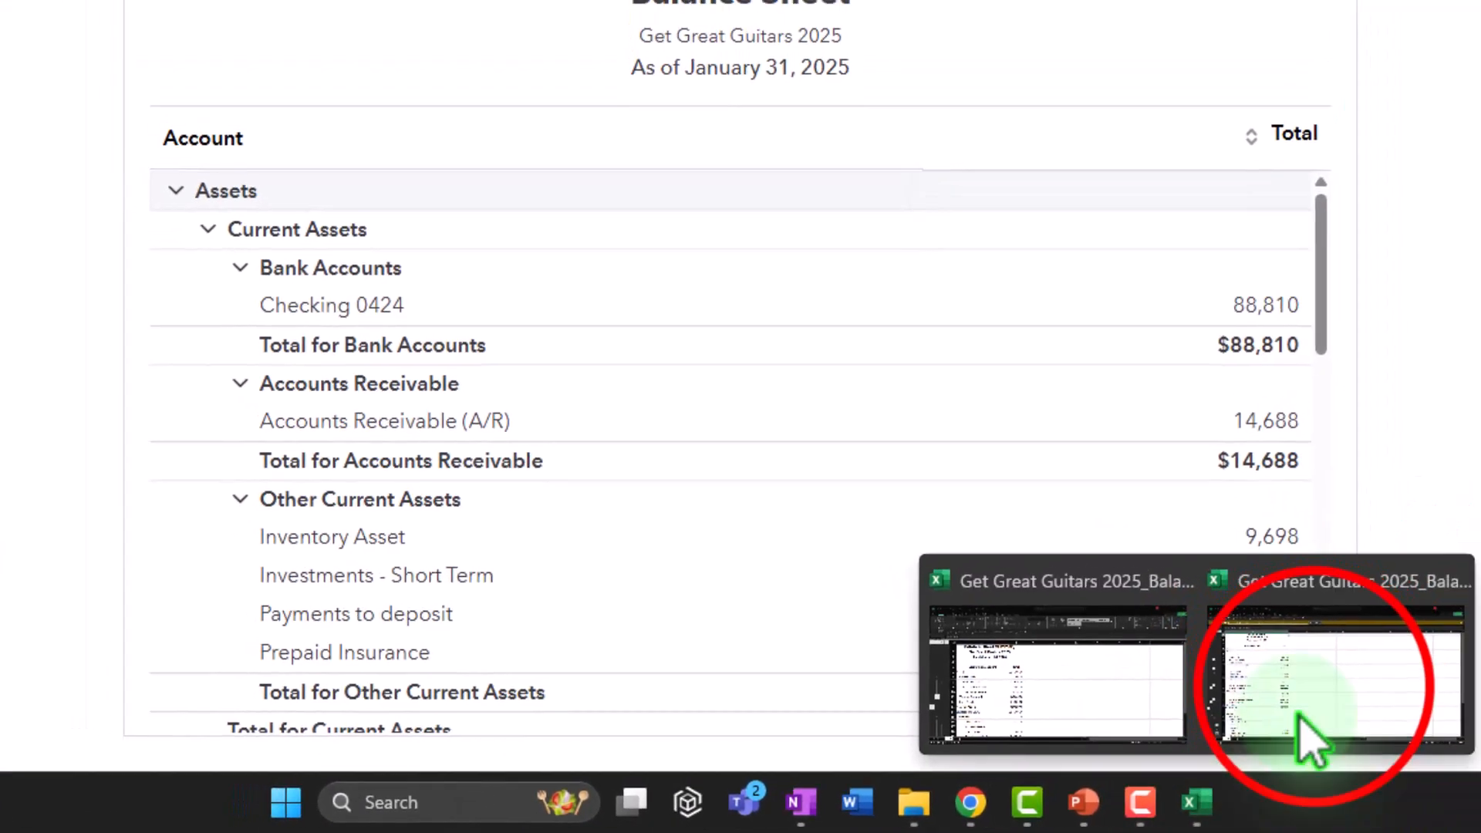
{"action": "left_click", "coordinate": [1311, 740]}
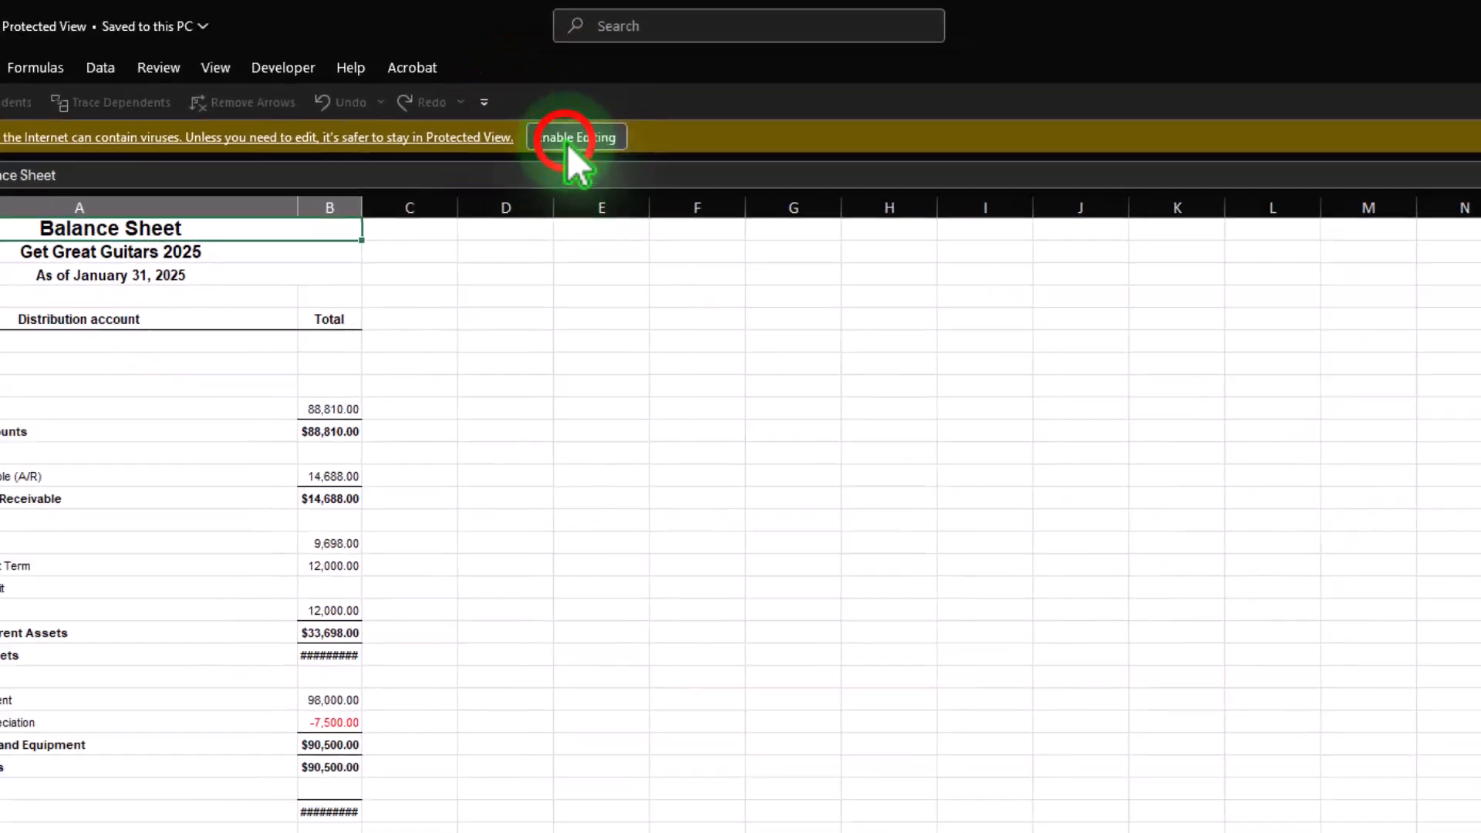
{"action": "left_click", "coordinate": [572, 137]}
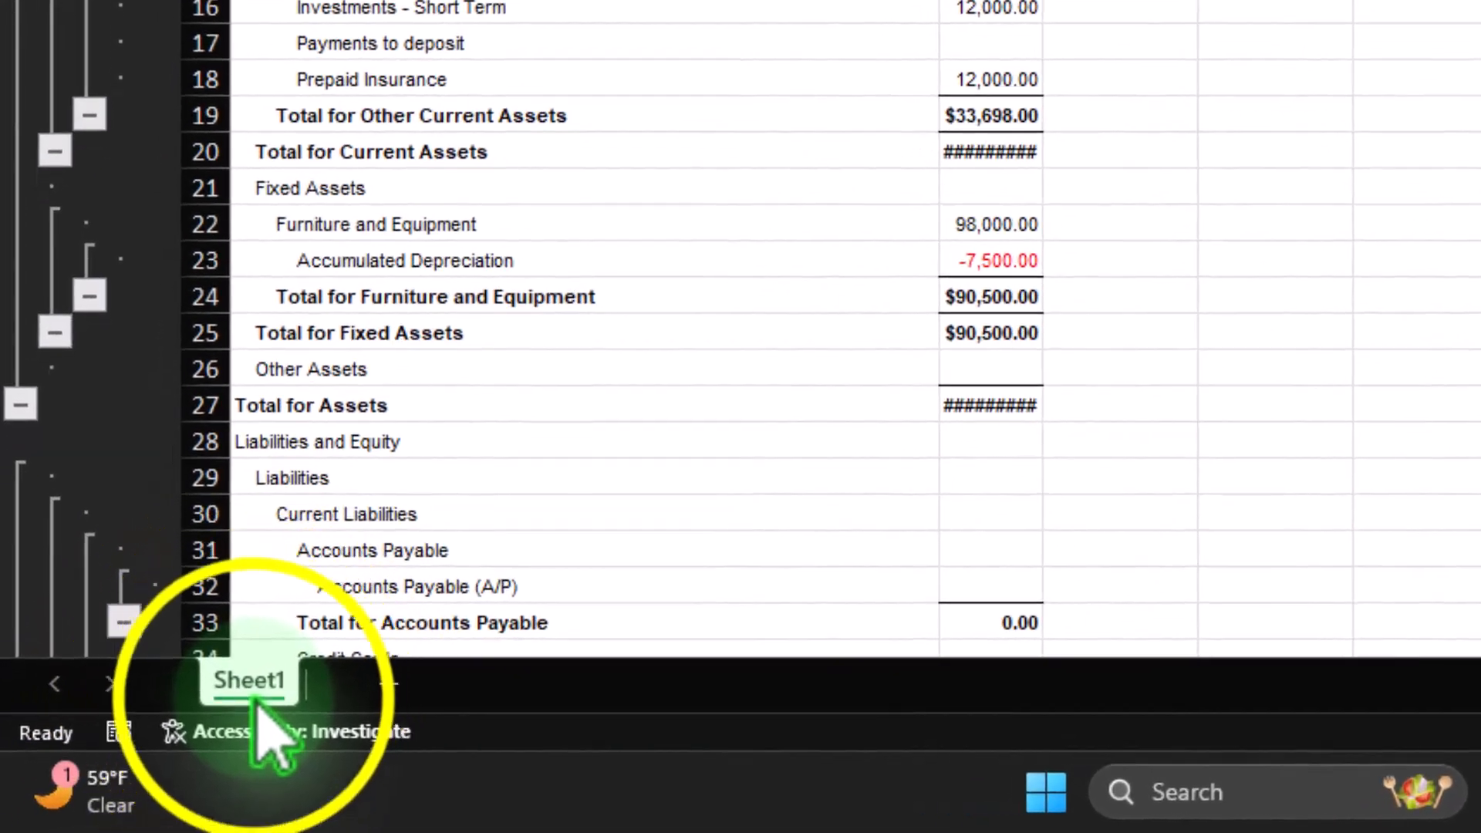
Copy the Balance Sheet worksheet into the Get Great Guitars 2025_Balance Sheet Summary workbook, keeping the original
{"action": "right_click", "coordinate": [255, 694]}
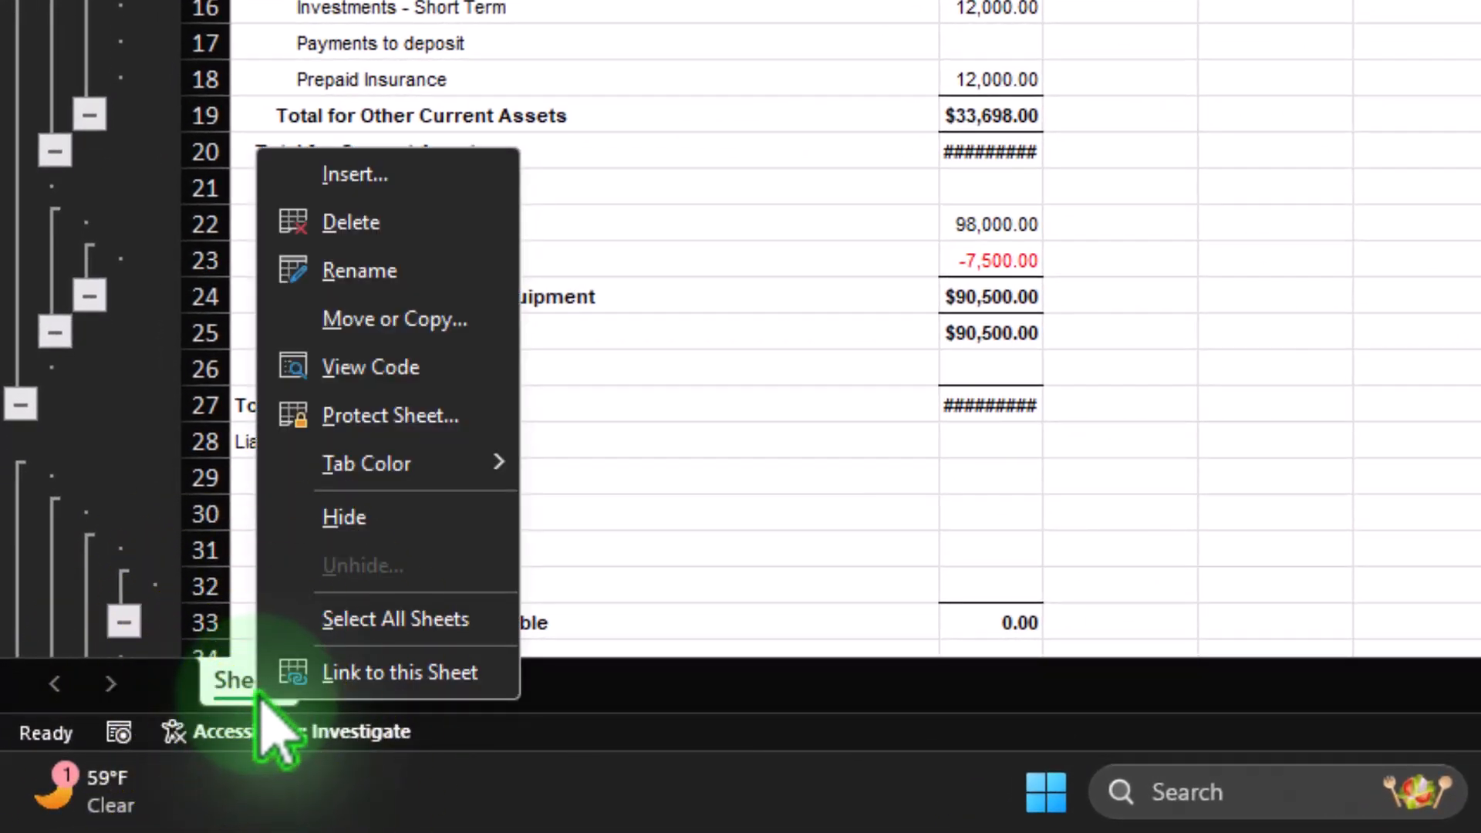
{"action": "left_click", "coordinate": [501, 320]}
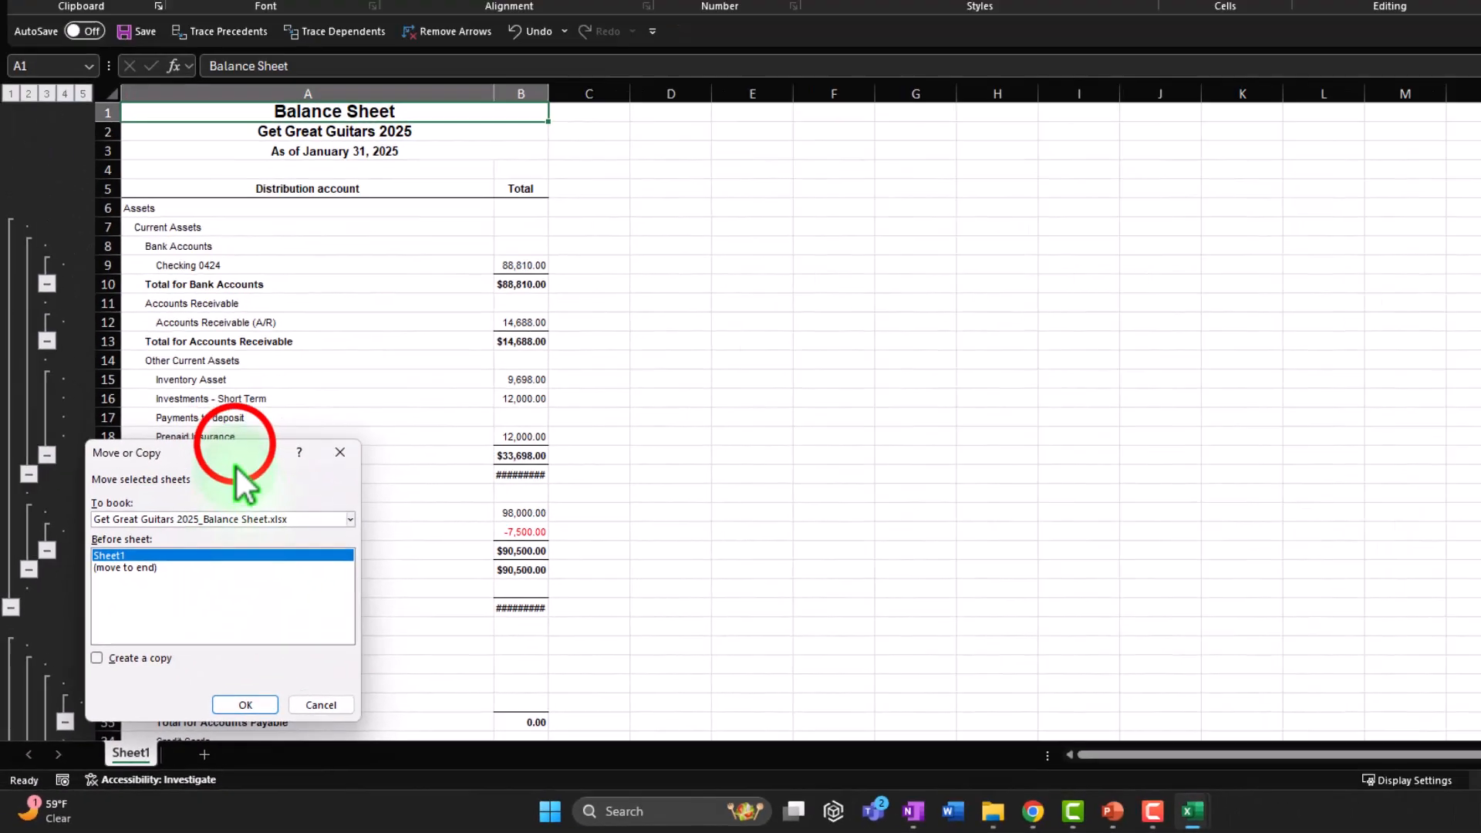
{"action": "left_click_drag", "start_coordinate": [236, 465], "coordinate": [806, 210]}
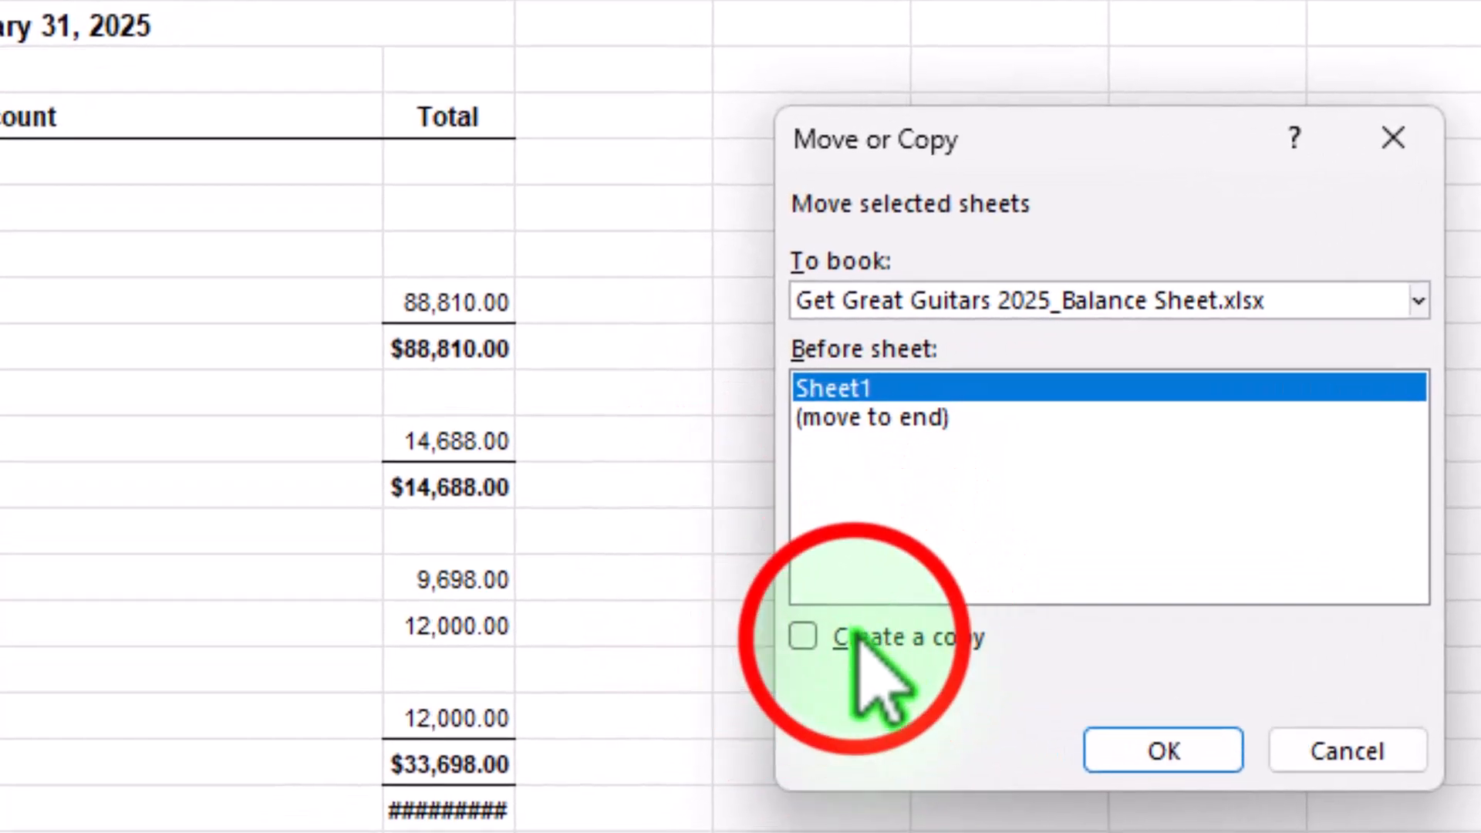
{"action": "left_click", "coordinate": [856, 636]}
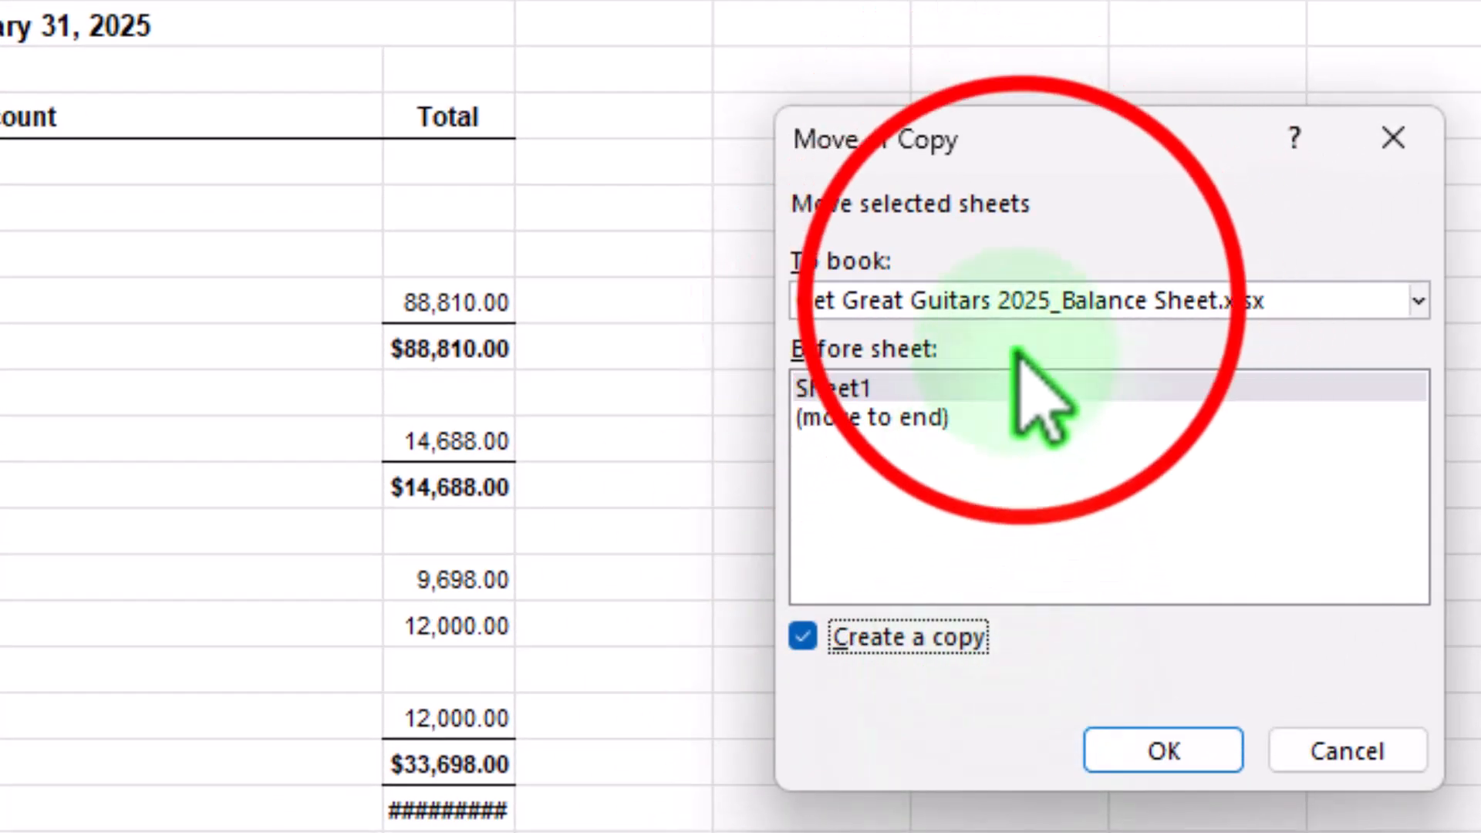
{"action": "left_click", "coordinate": [1023, 297]}
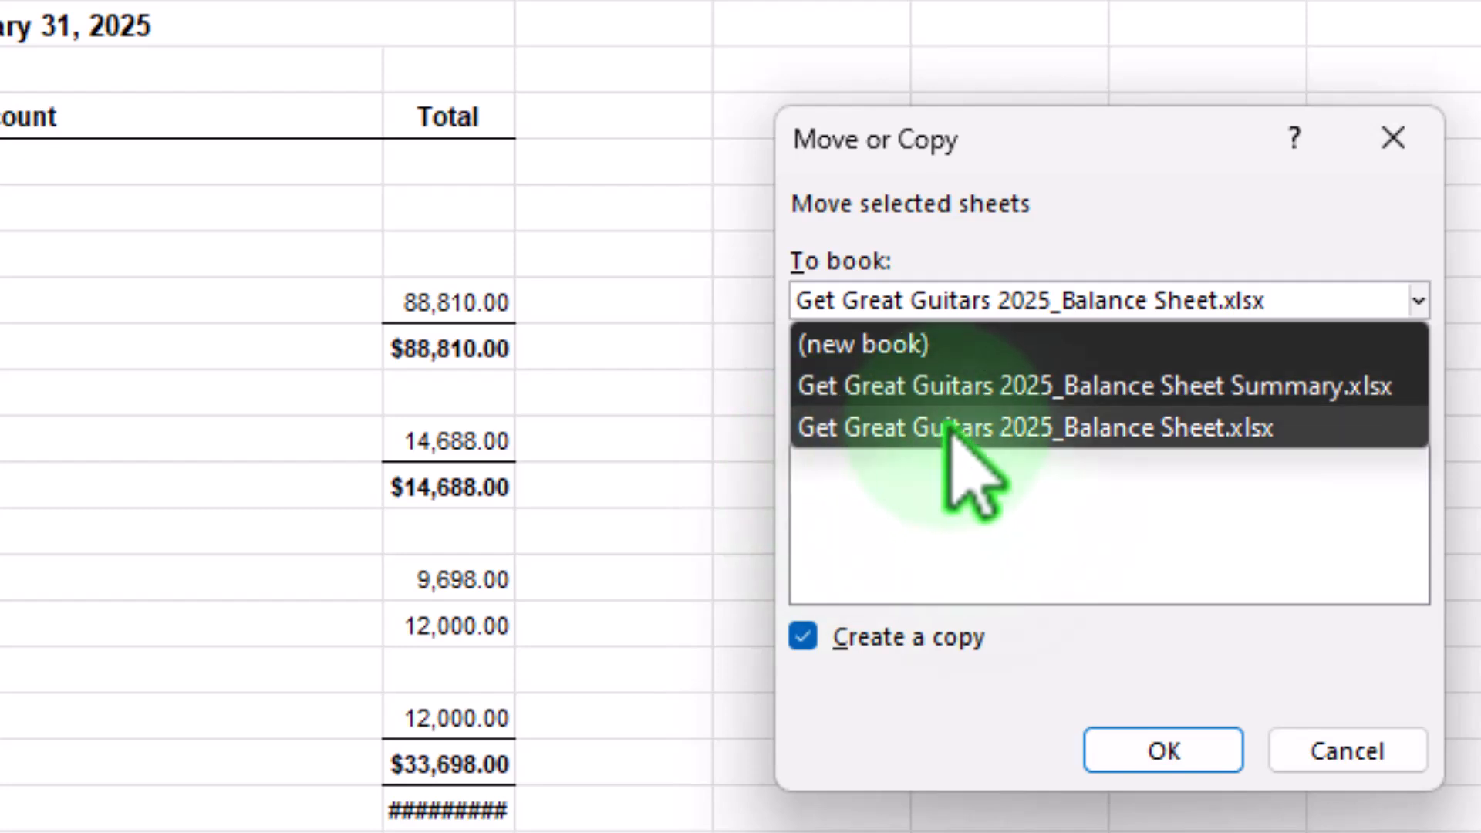
{"action": "left_click", "coordinate": [981, 386]}
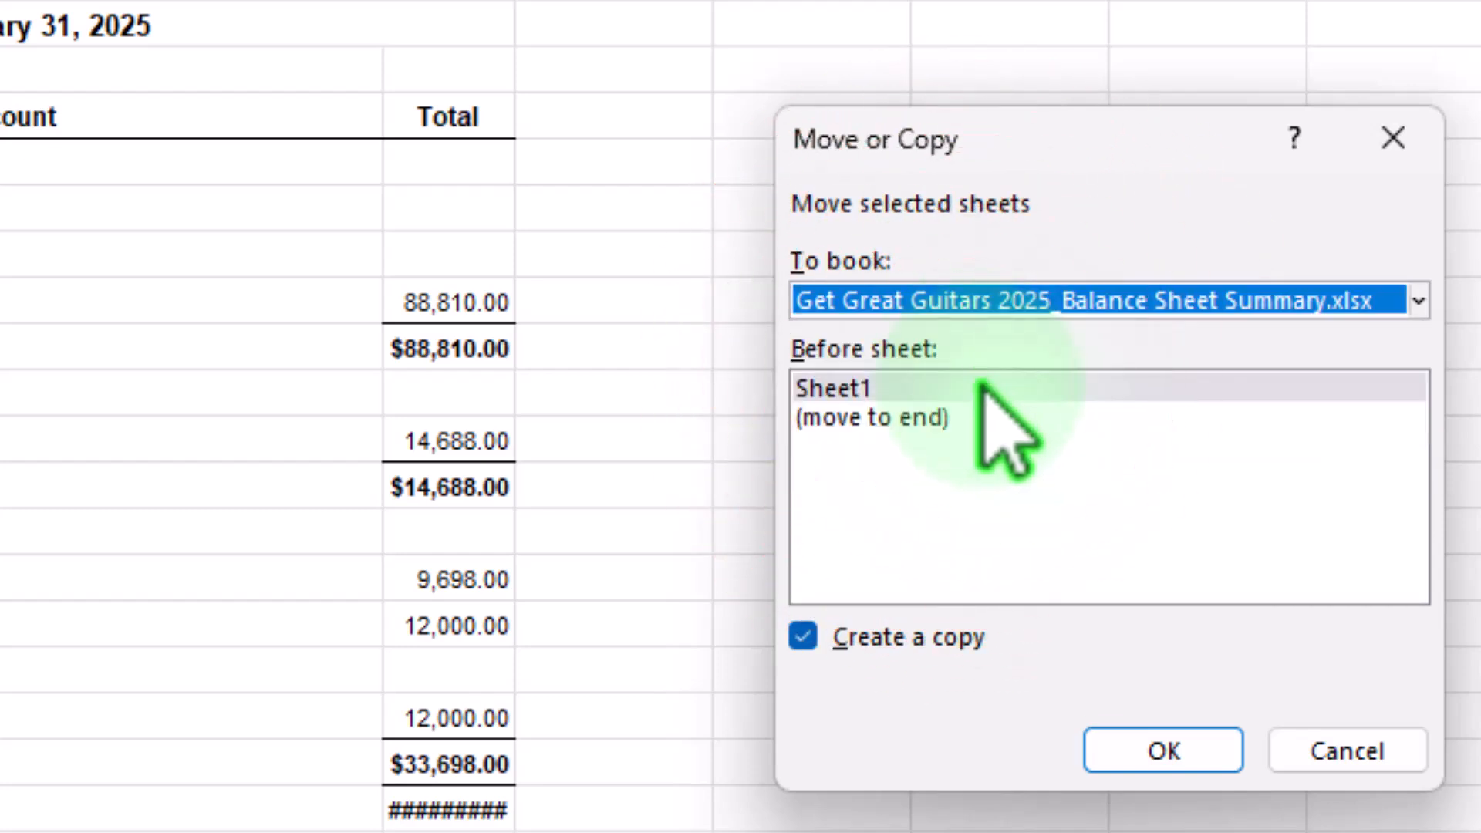
{"action": "left_click", "coordinate": [1184, 745]}
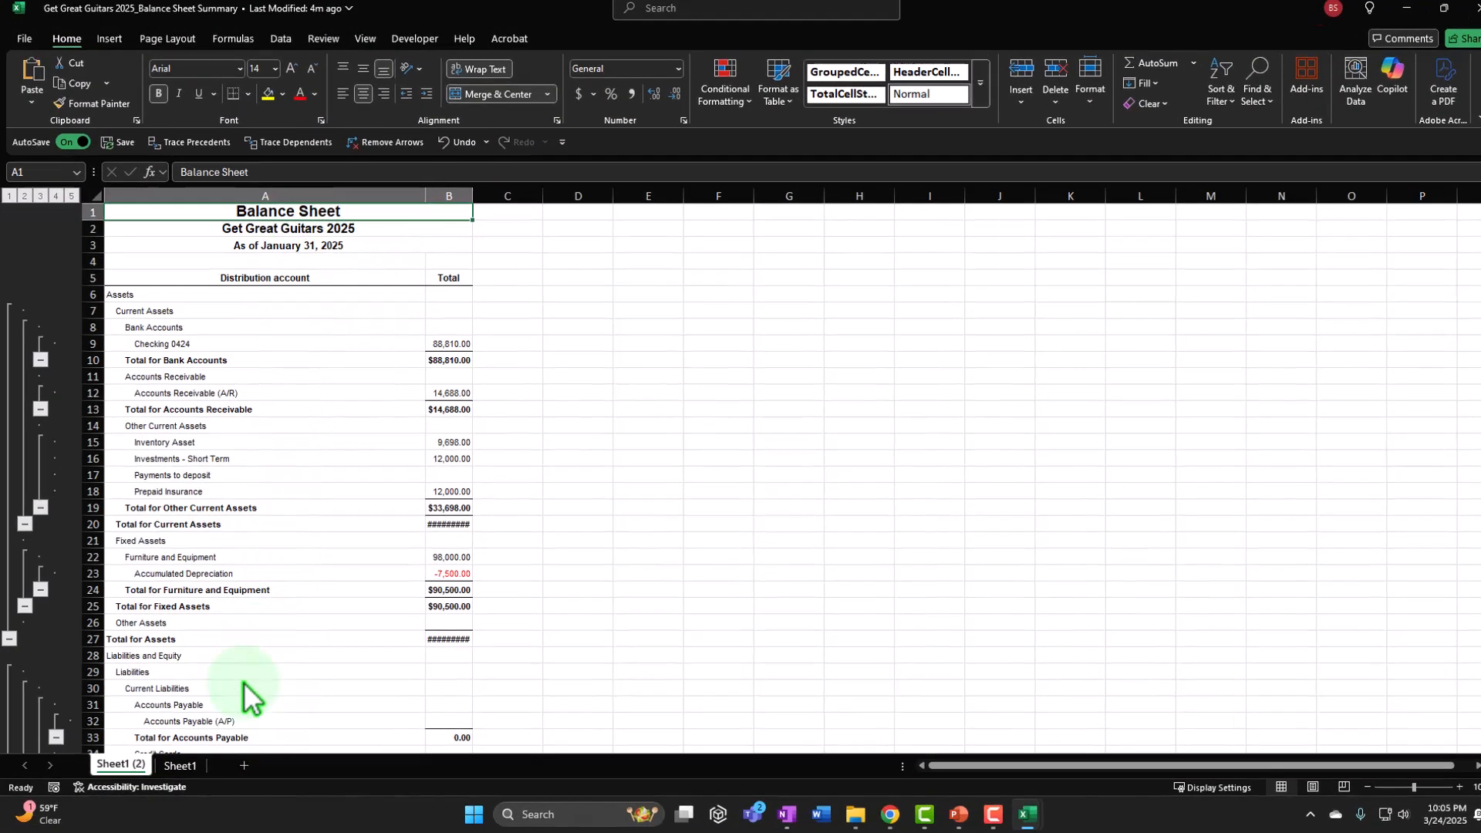
Place the copied sheet after the summary sheet and rename the two sheets "BS Sum" and "BS"
{"action": "left_click_drag", "start_coordinate": [116, 766], "coordinate": [207, 765]}
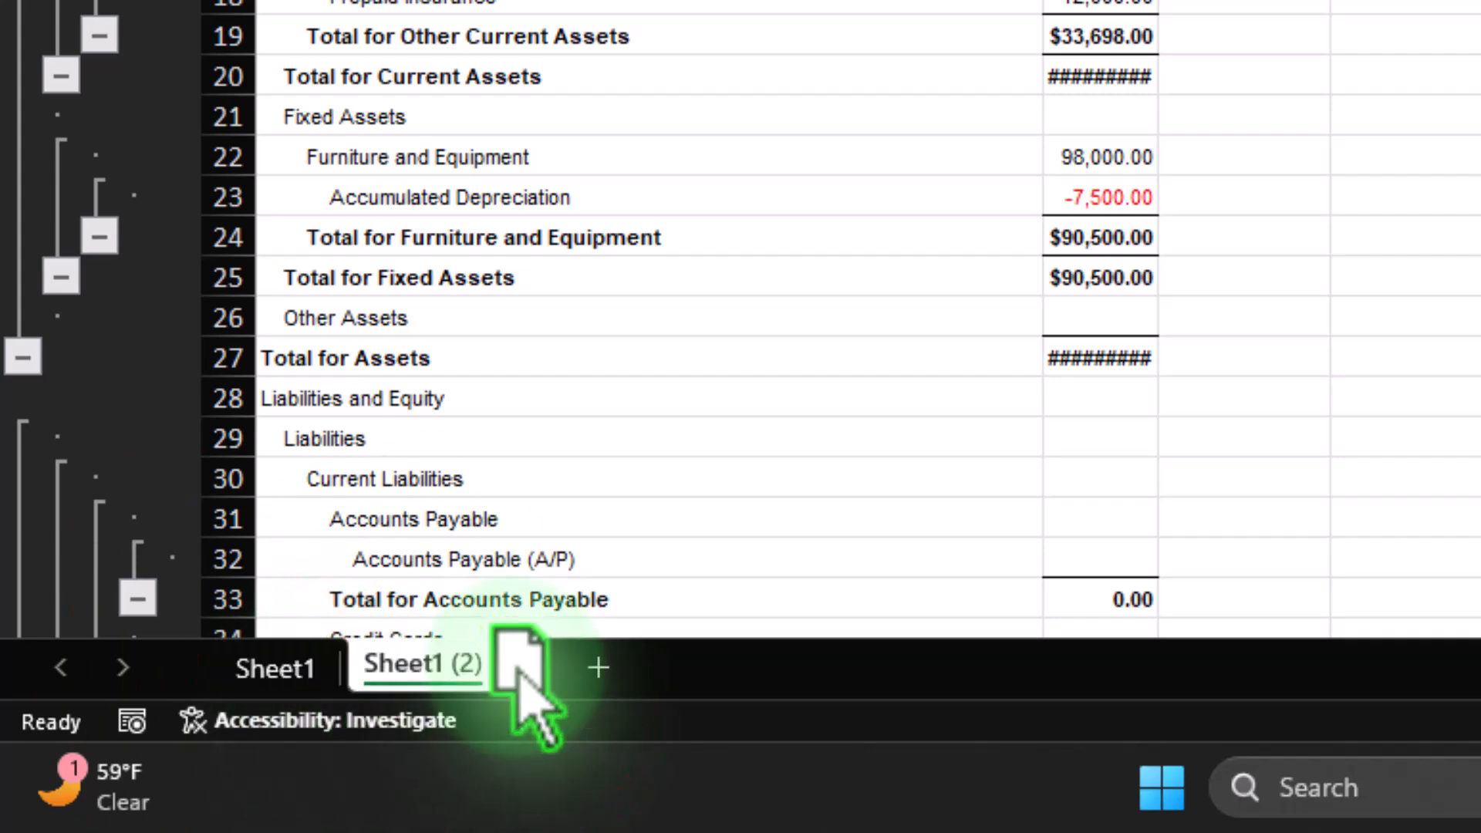
{"action": "double_click", "coordinate": [297, 679]}
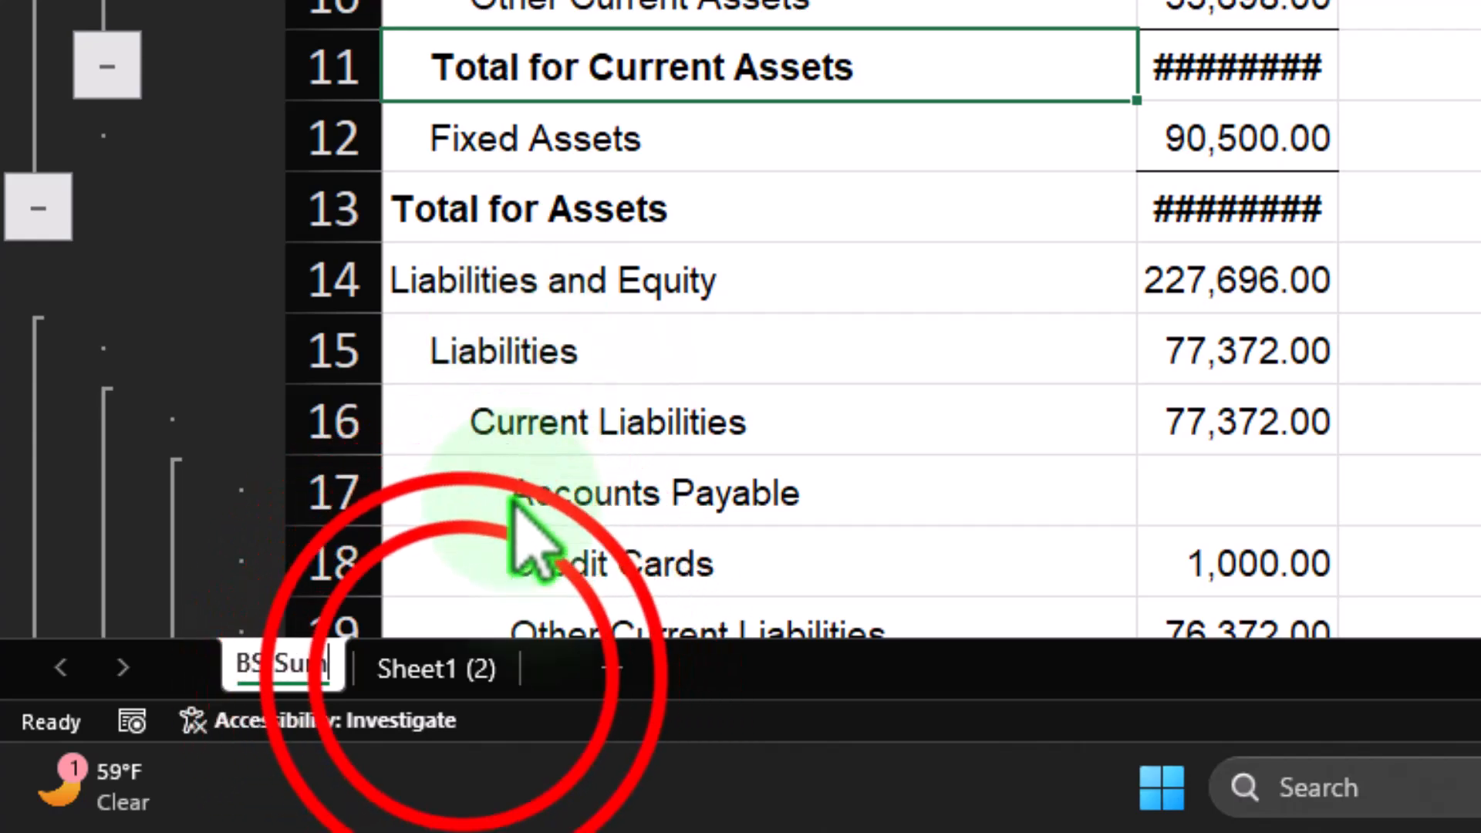
{"action": "double_click", "coordinate": [462, 671]}
{"action": "type", "text": "BS"}
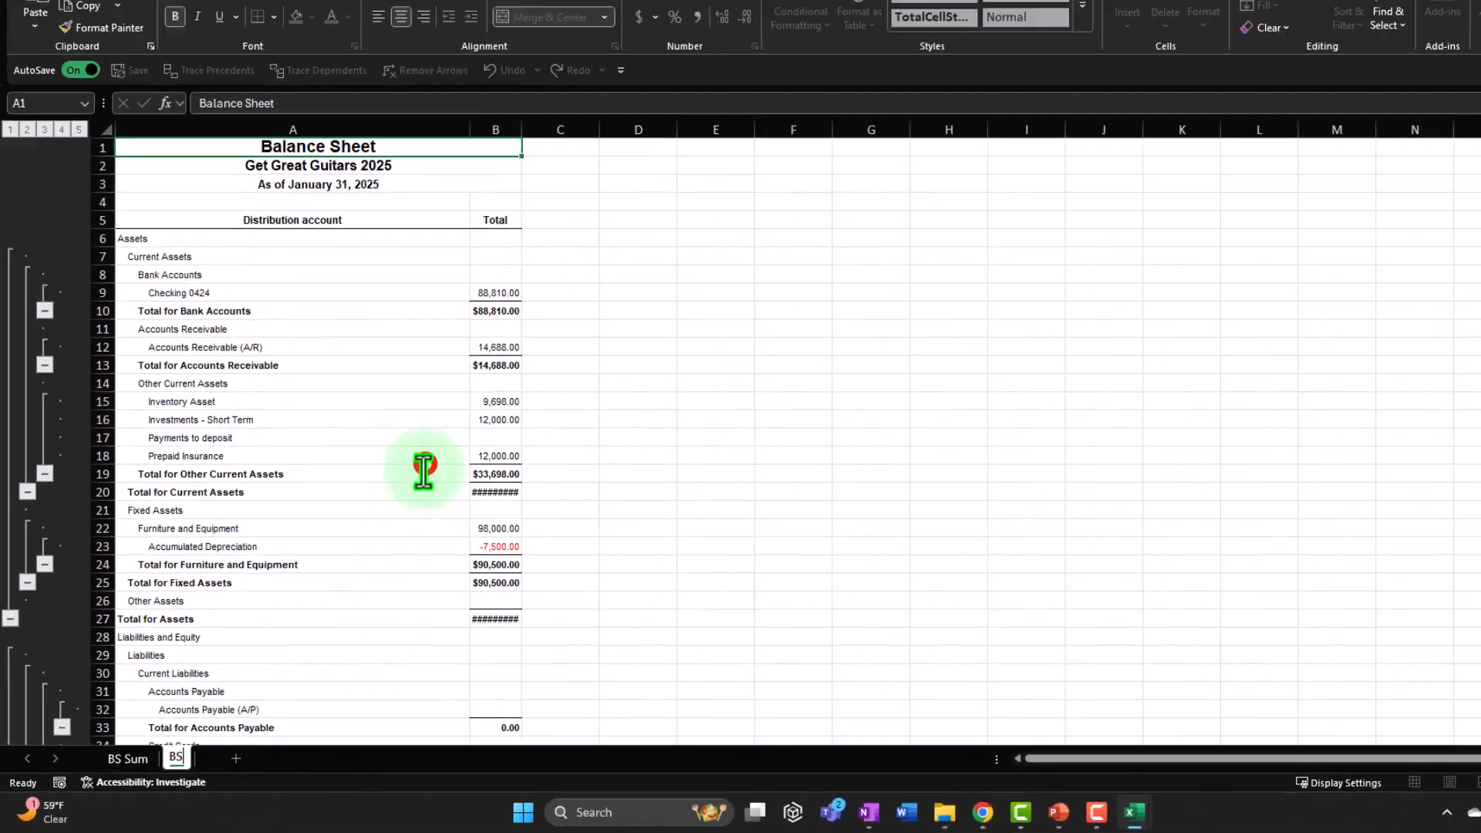
{"action": "left_click", "coordinate": [942, 8]}
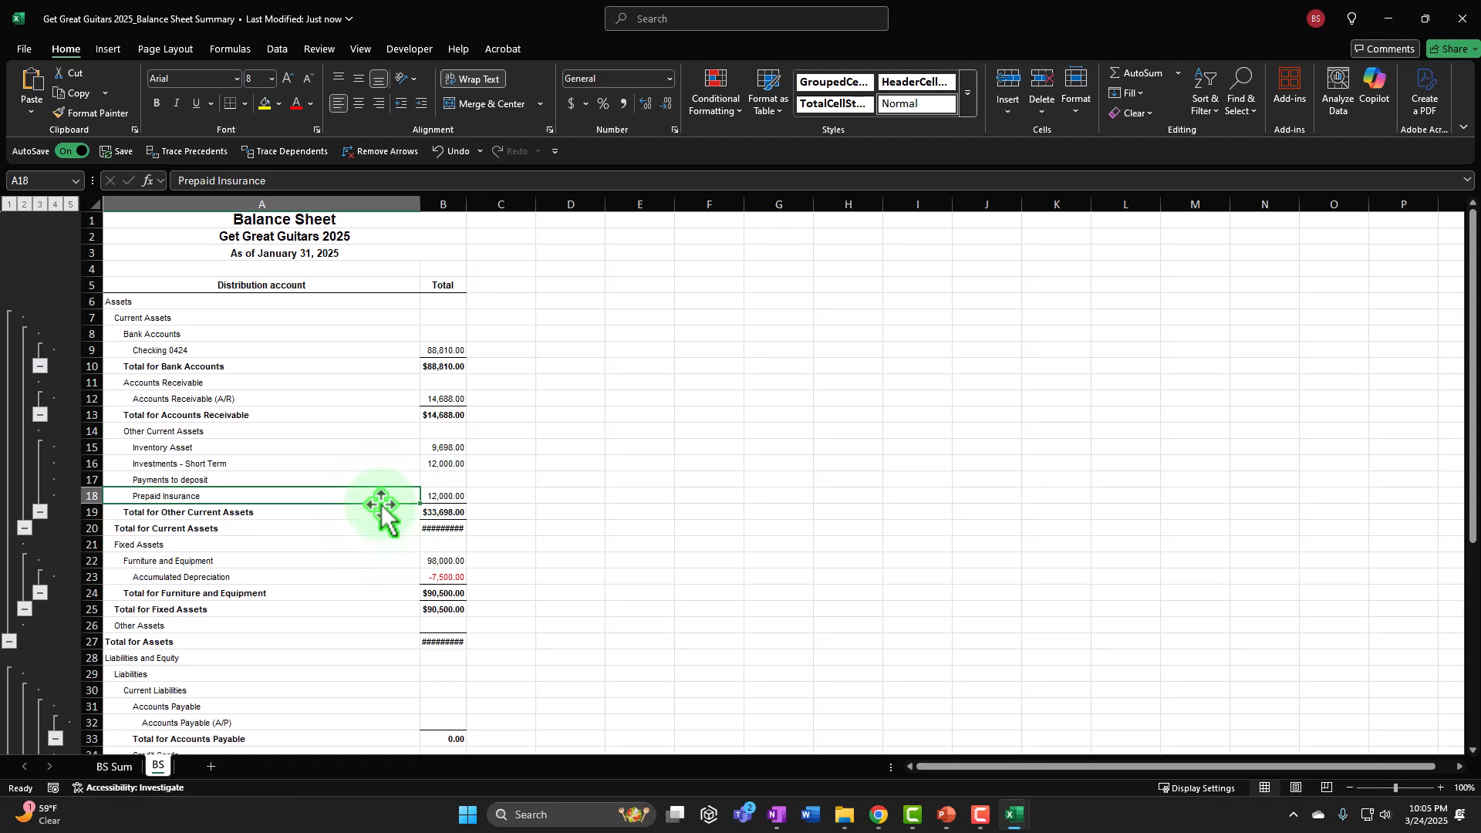
Show the page breaks on the BS sheet and widen columns A and B to fill one page's width
{"action": "scroll", "coordinate": [381, 505], "scroll_direction": "up", "scroll_amount": 2, "text": "ctrl"}
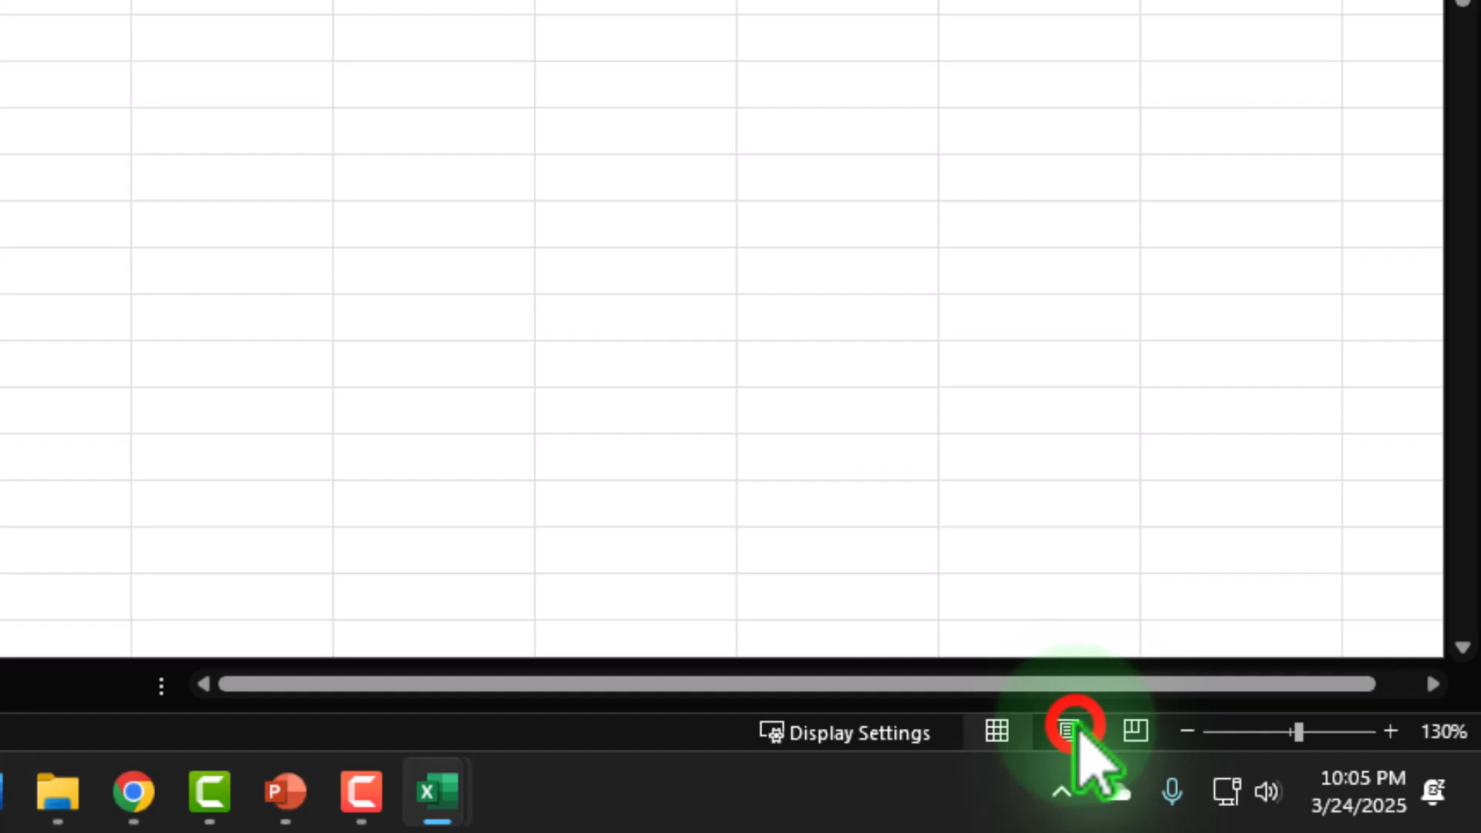
{"action": "left_click", "coordinate": [1296, 788]}
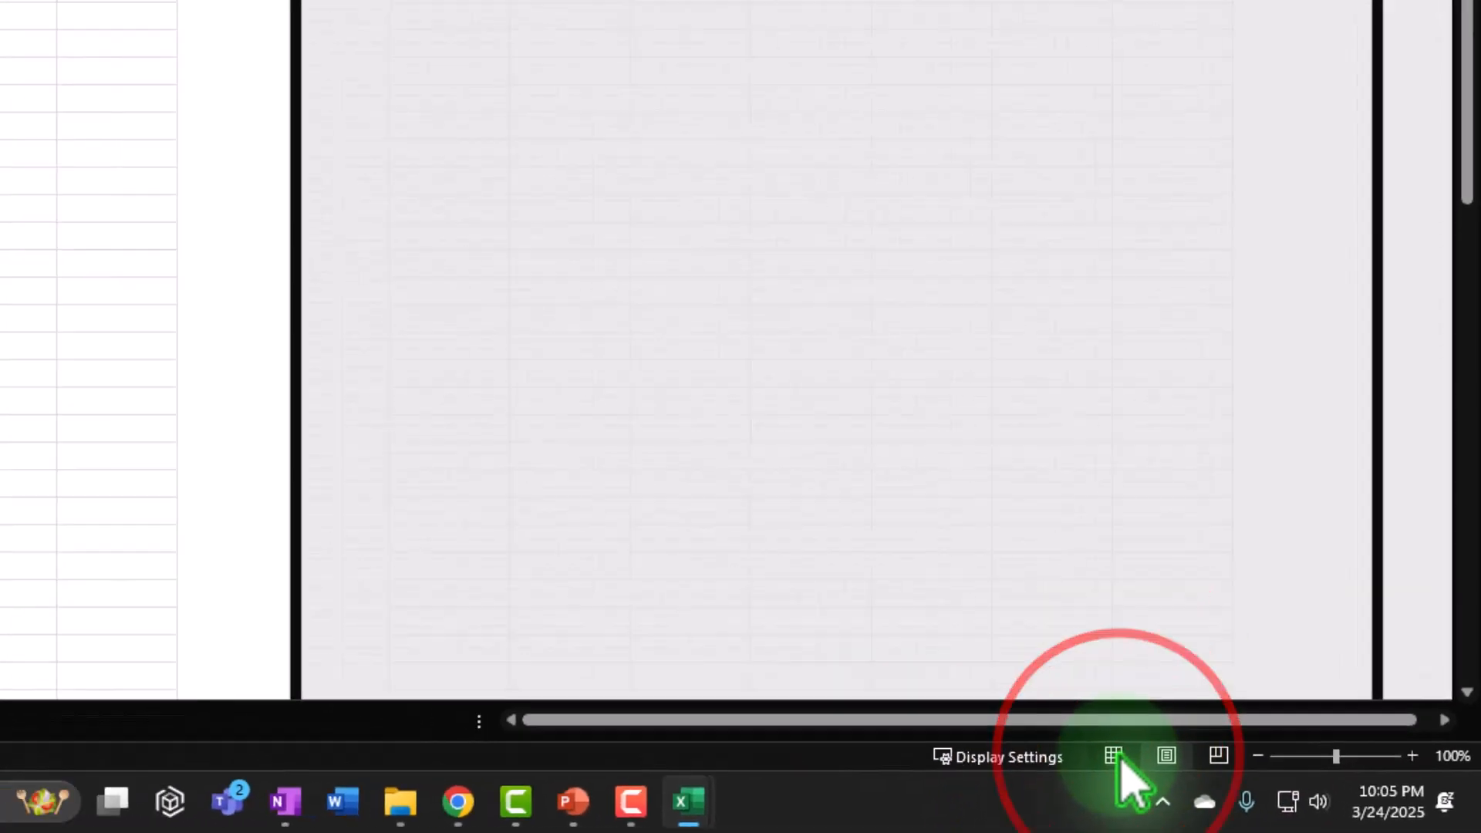
{"action": "left_click", "coordinate": [996, 731]}
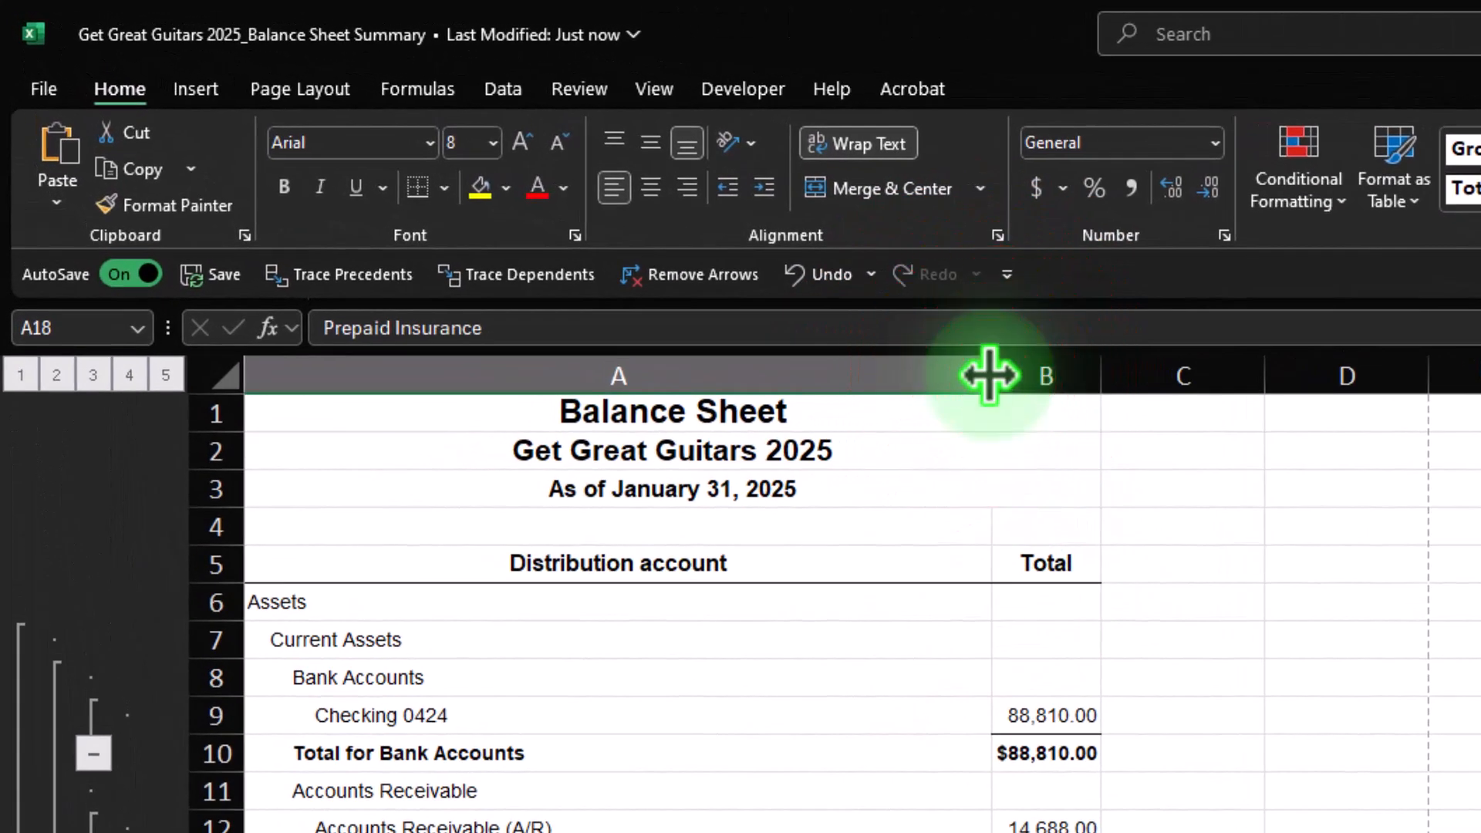
{"action": "left_click_drag", "start_coordinate": [989, 375], "coordinate": [1056, 373]}
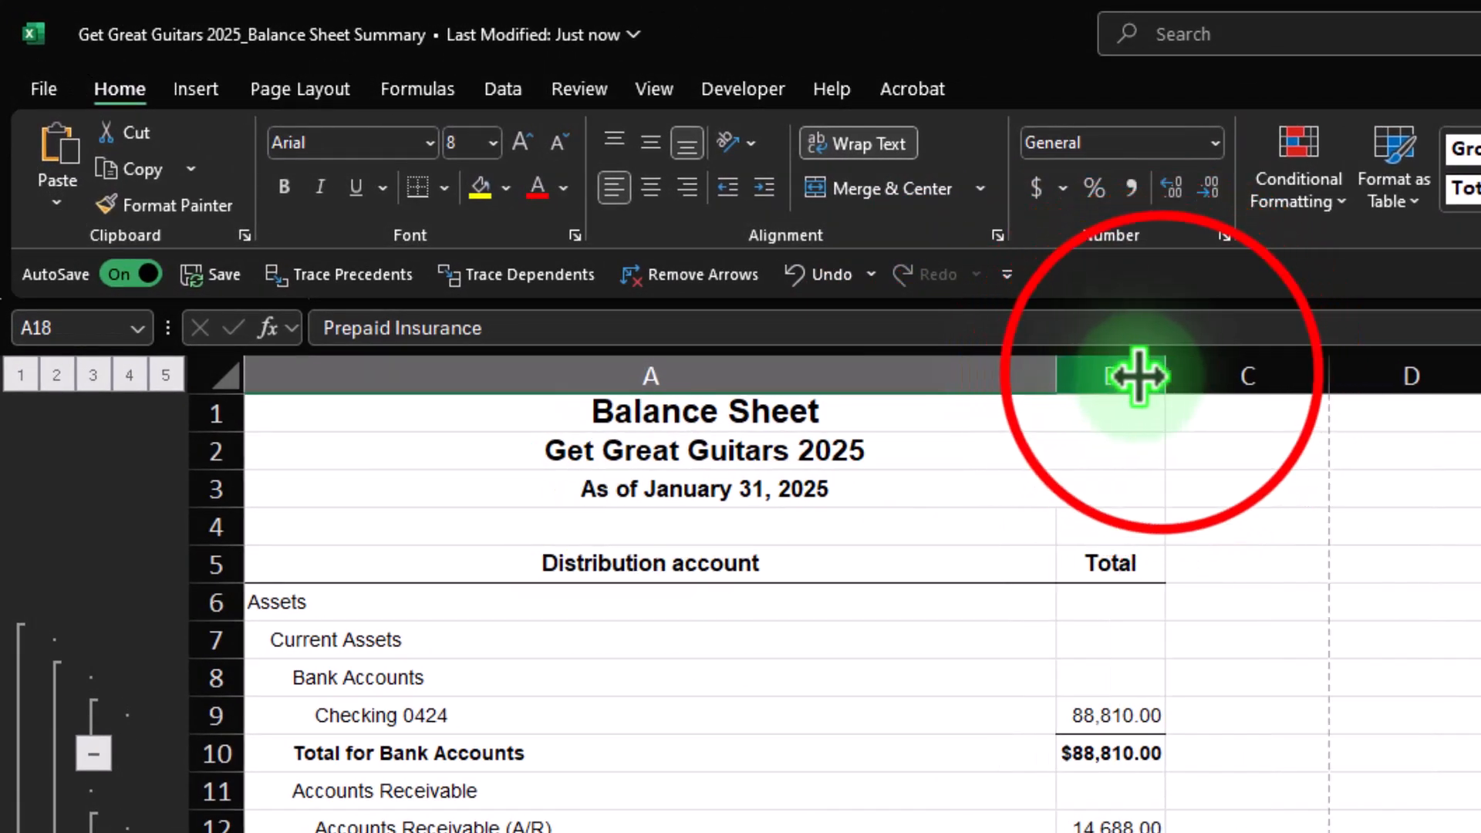
{"action": "left_click_drag", "start_coordinate": [1165, 374], "coordinate": [1208, 369]}
{"action": "left_click_drag", "start_coordinate": [1058, 373], "coordinate": [1181, 371]}
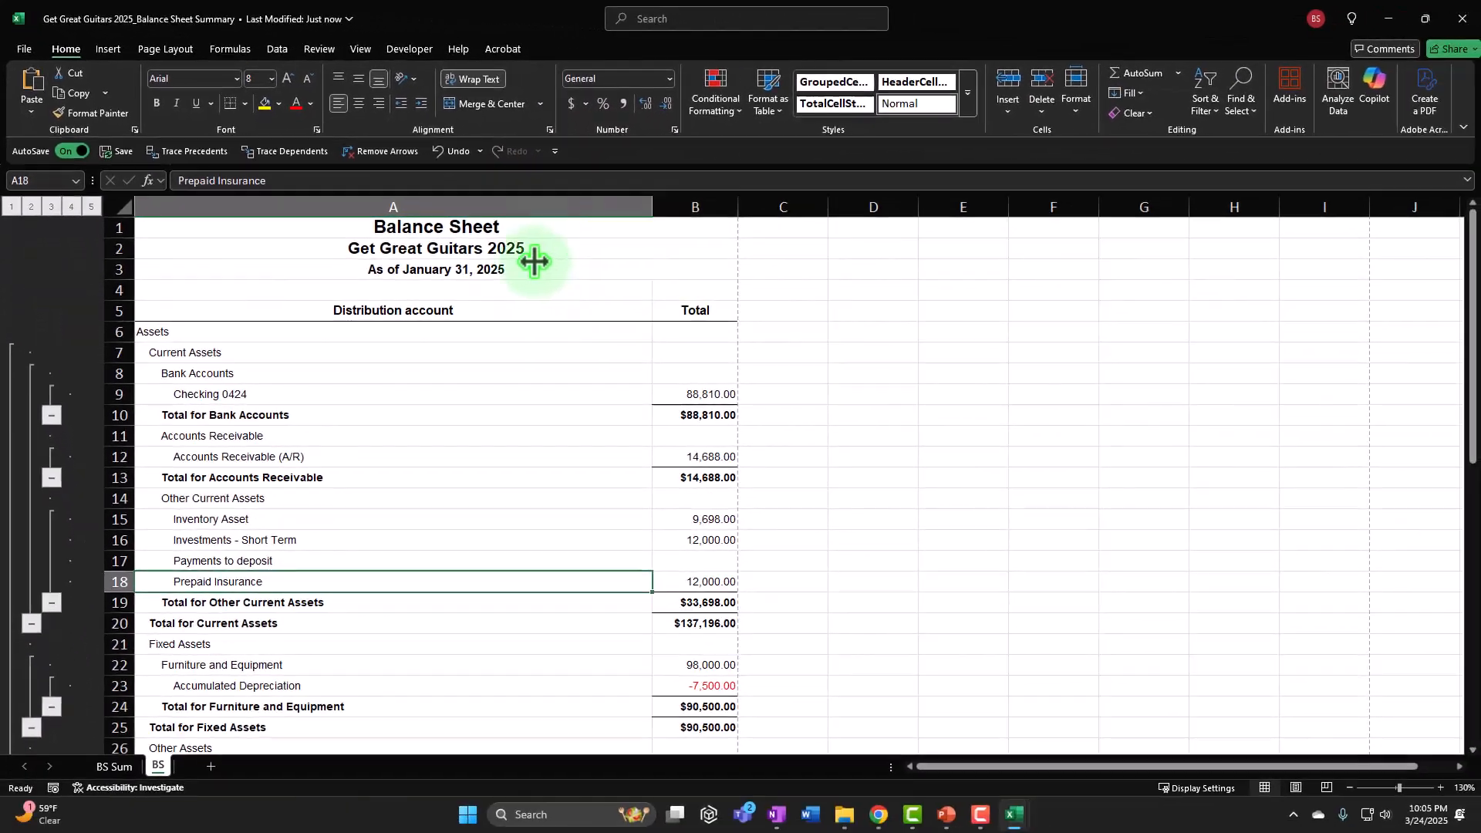
Format the BS sheet's title rows 1 to 3 with a black fill and white font
{"action": "left_click", "coordinate": [394, 312]}
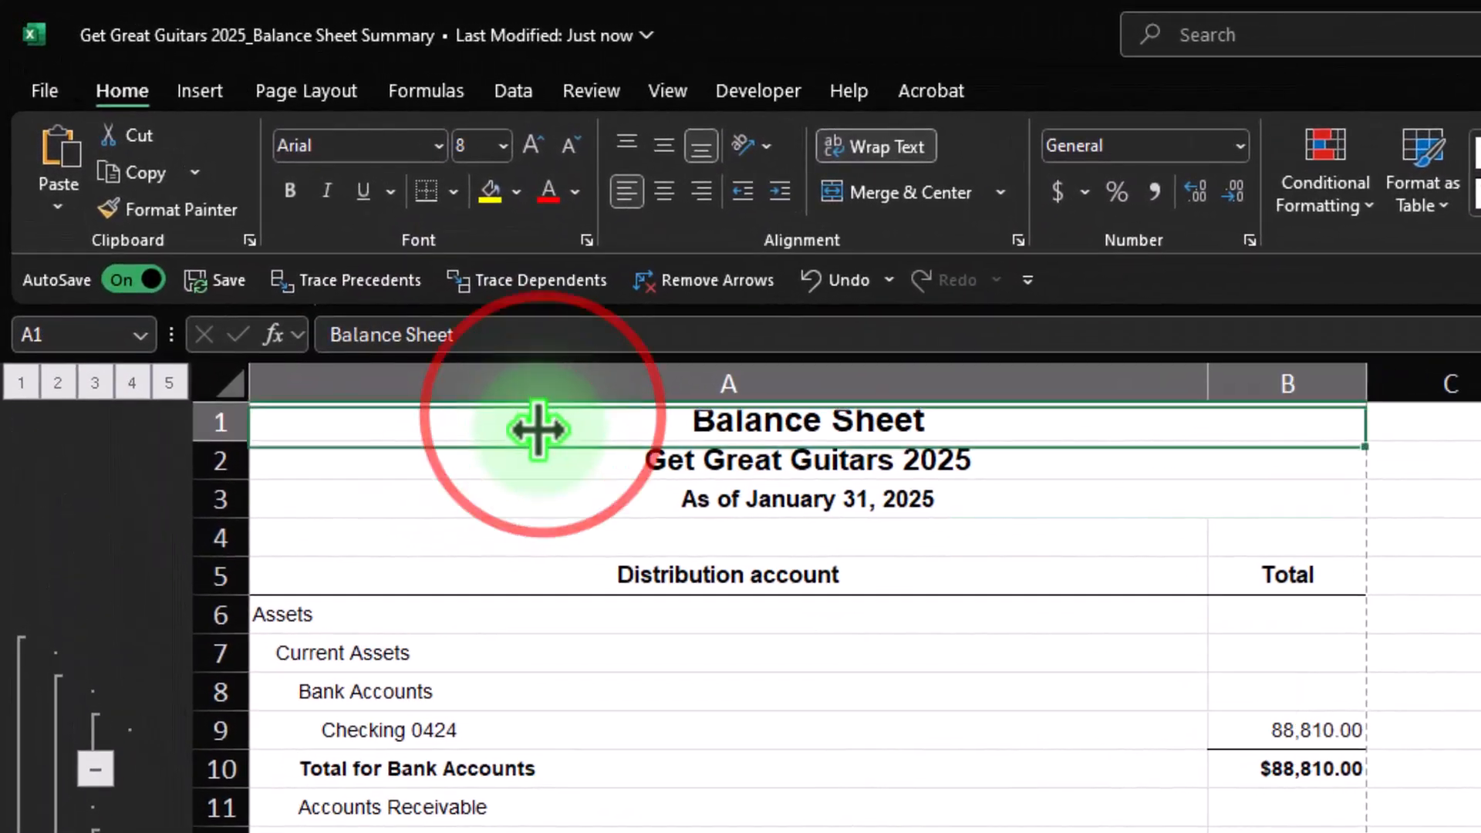
{"action": "left_click_drag", "start_coordinate": [538, 429], "coordinate": [536, 496]}
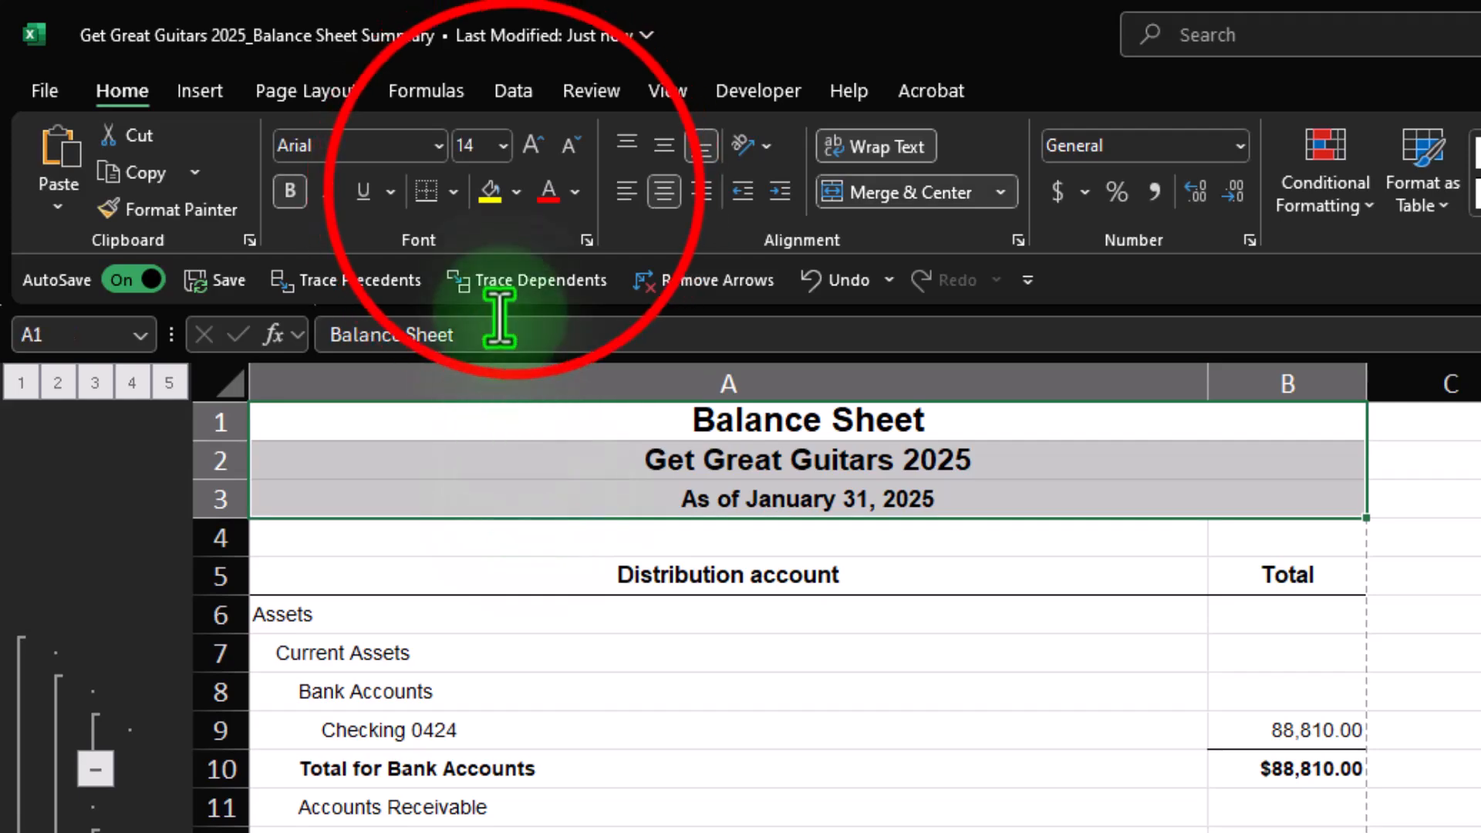
{"action": "left_click", "coordinate": [515, 192]}
{"action": "left_click", "coordinate": [531, 333]}
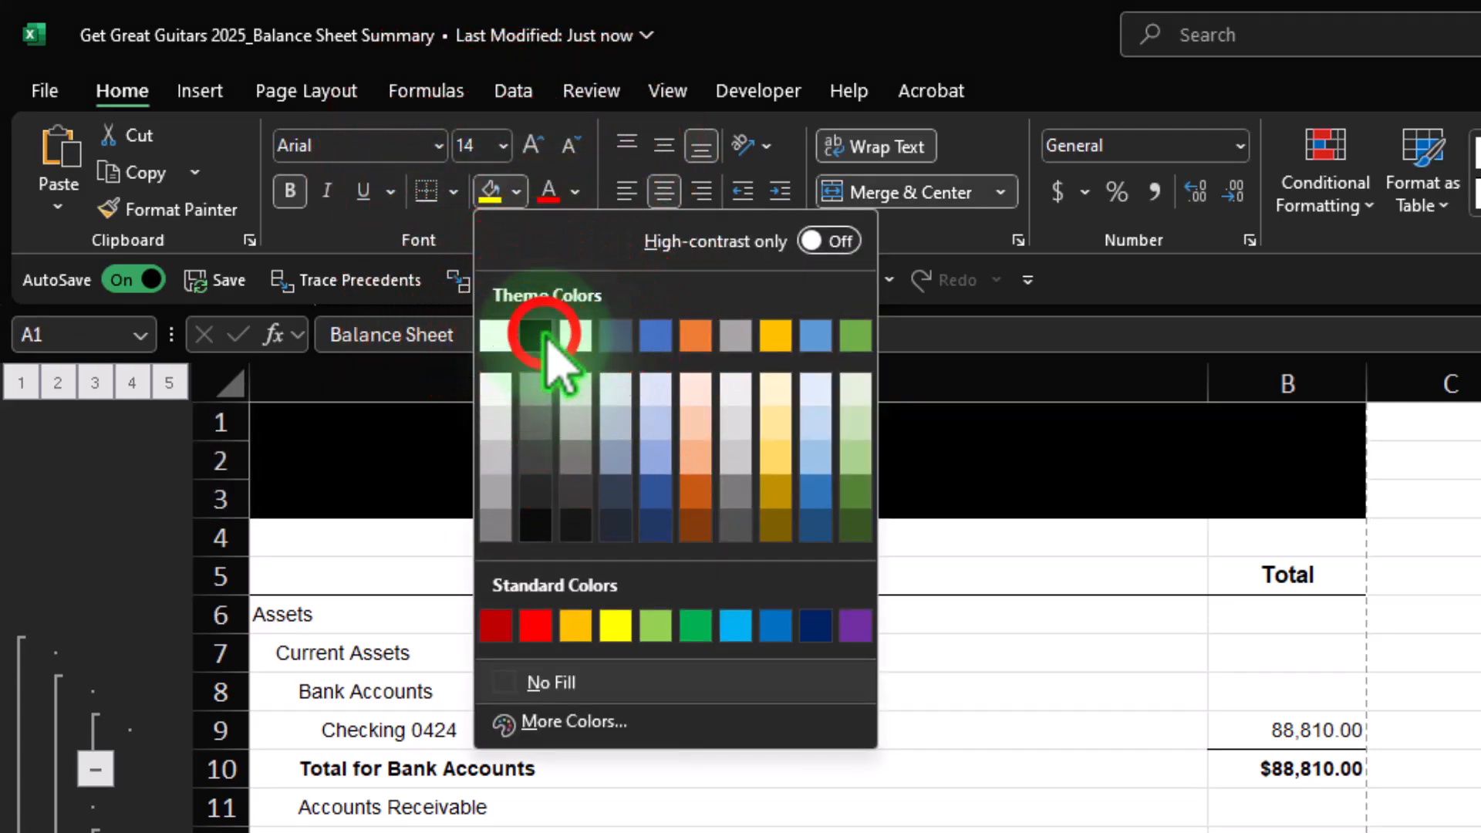
{"action": "left_click", "coordinate": [580, 191]}
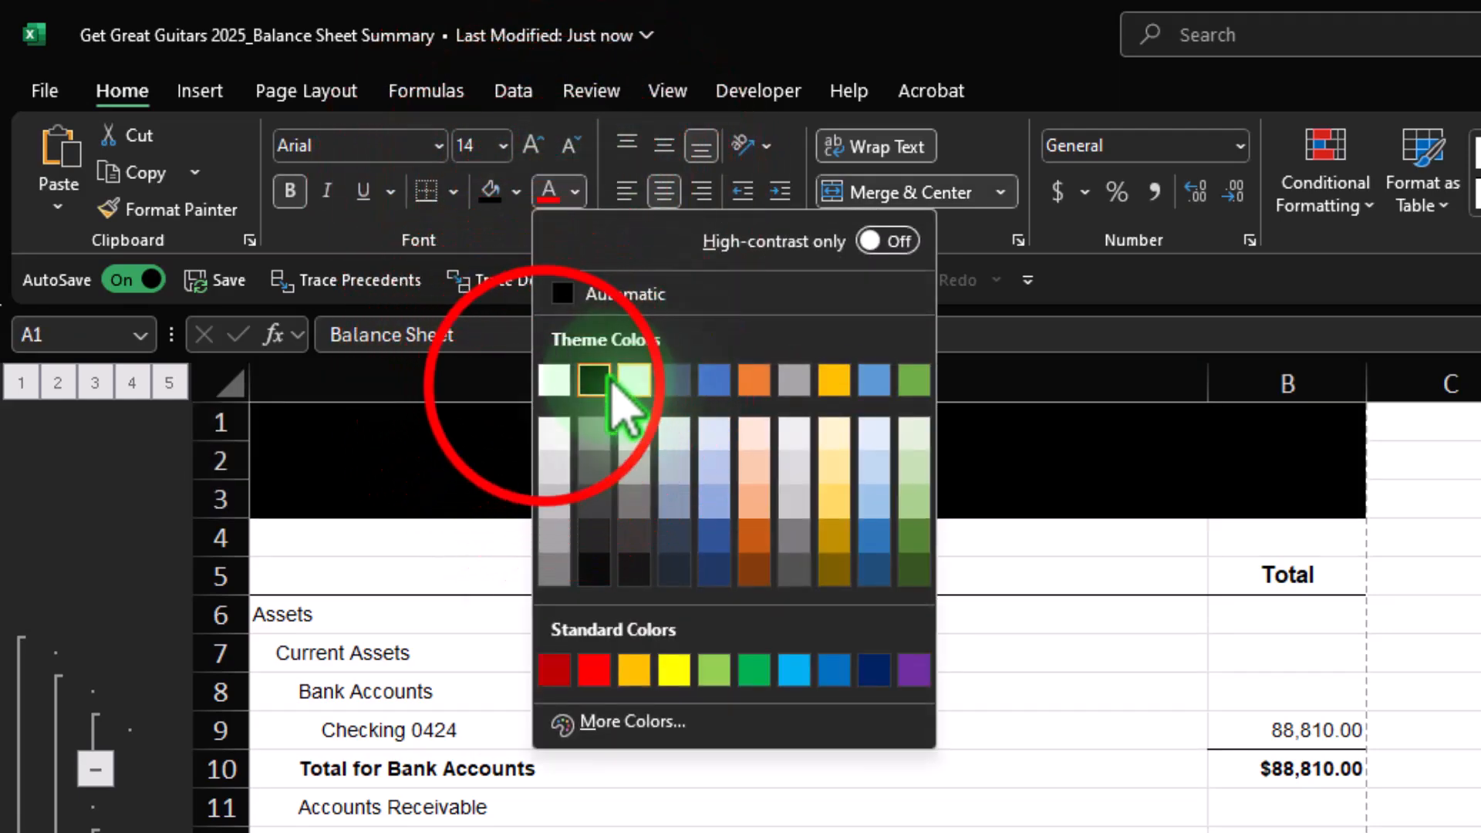
{"action": "left_click", "coordinate": [547, 379]}
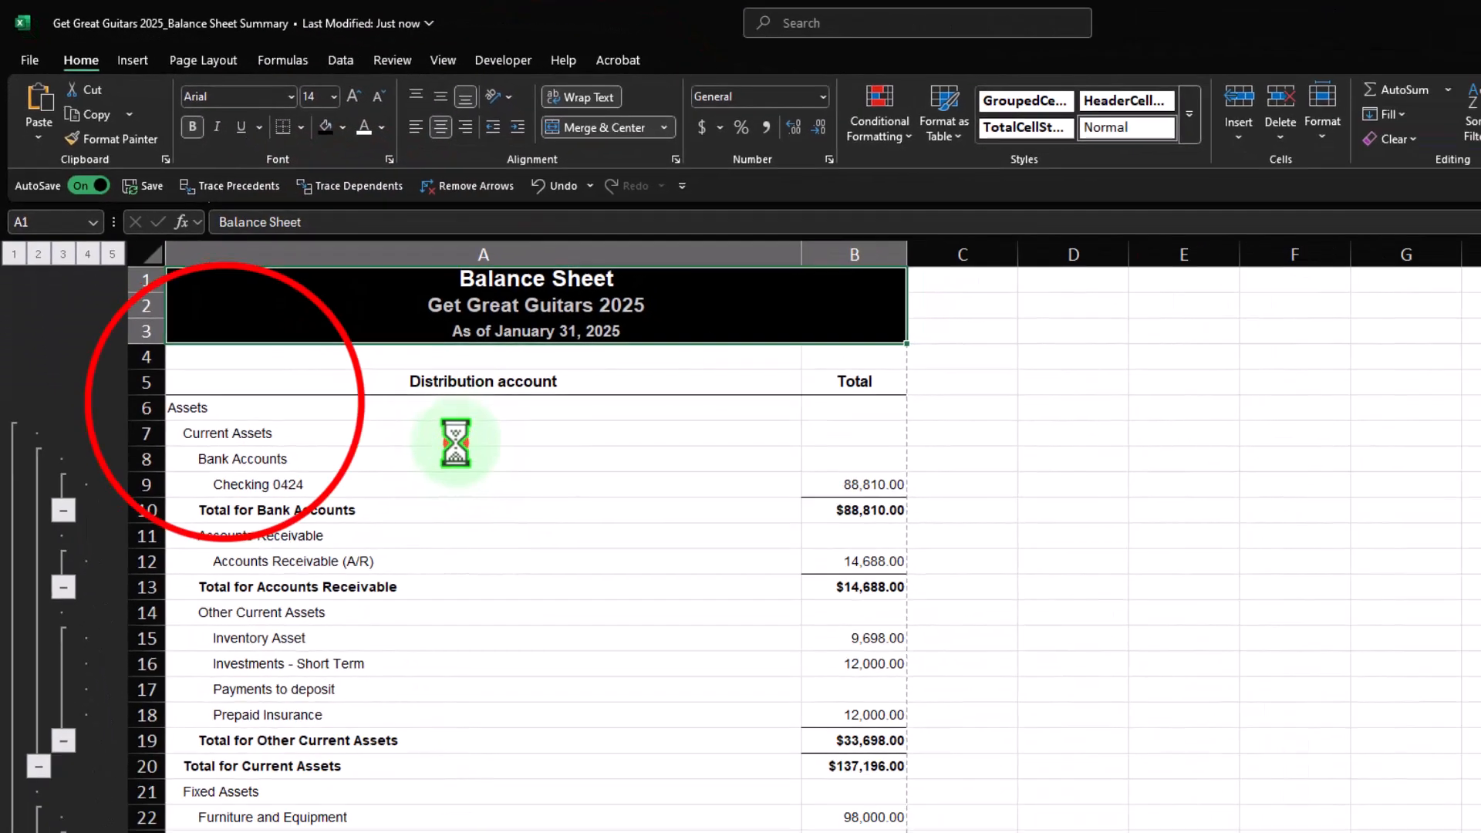
{"action": "left_click", "coordinate": [235, 441]}
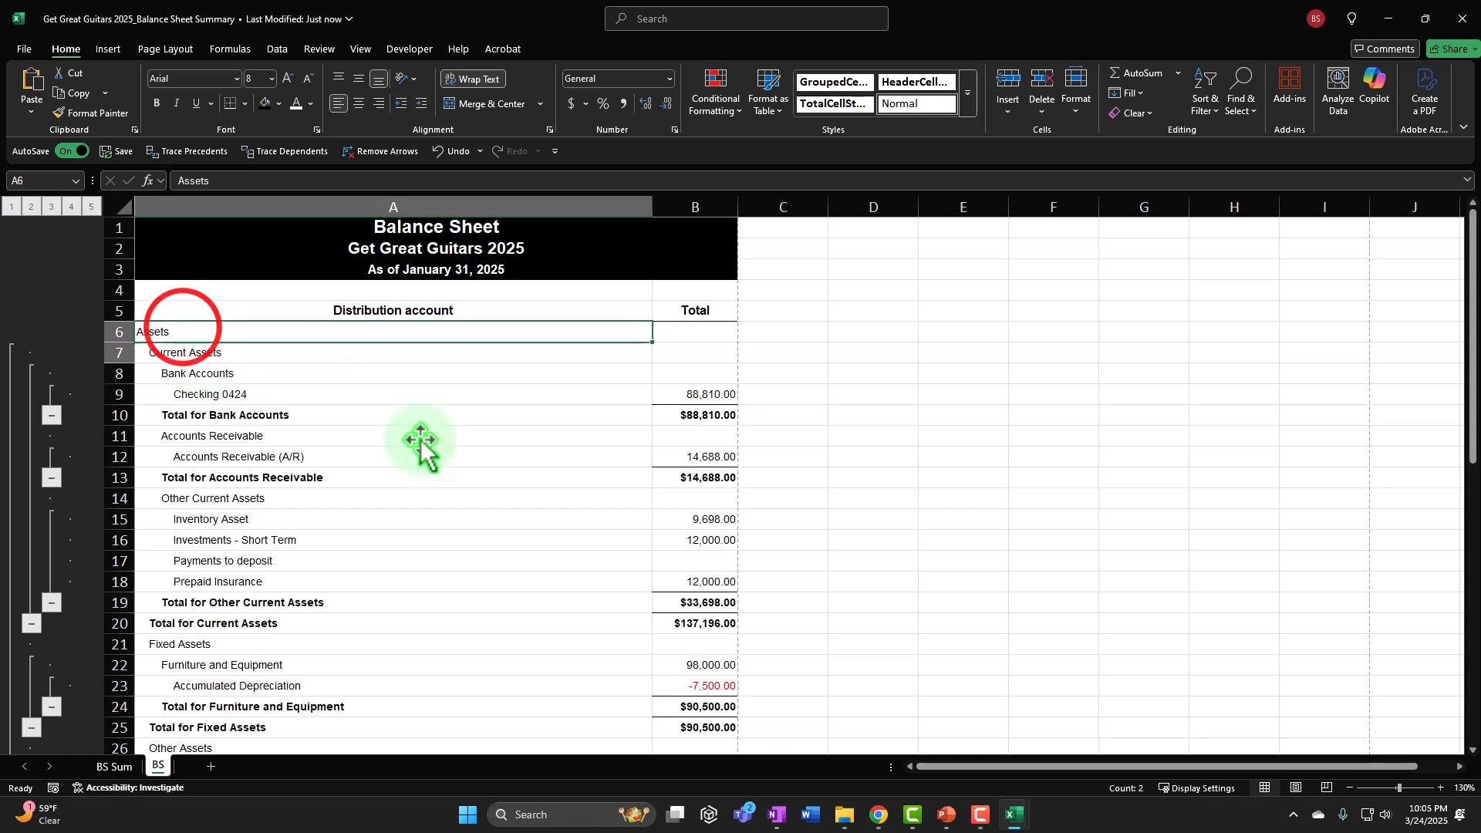
{"action": "left_click_drag", "start_coordinate": [421, 448], "coordinate": [675, 729]}
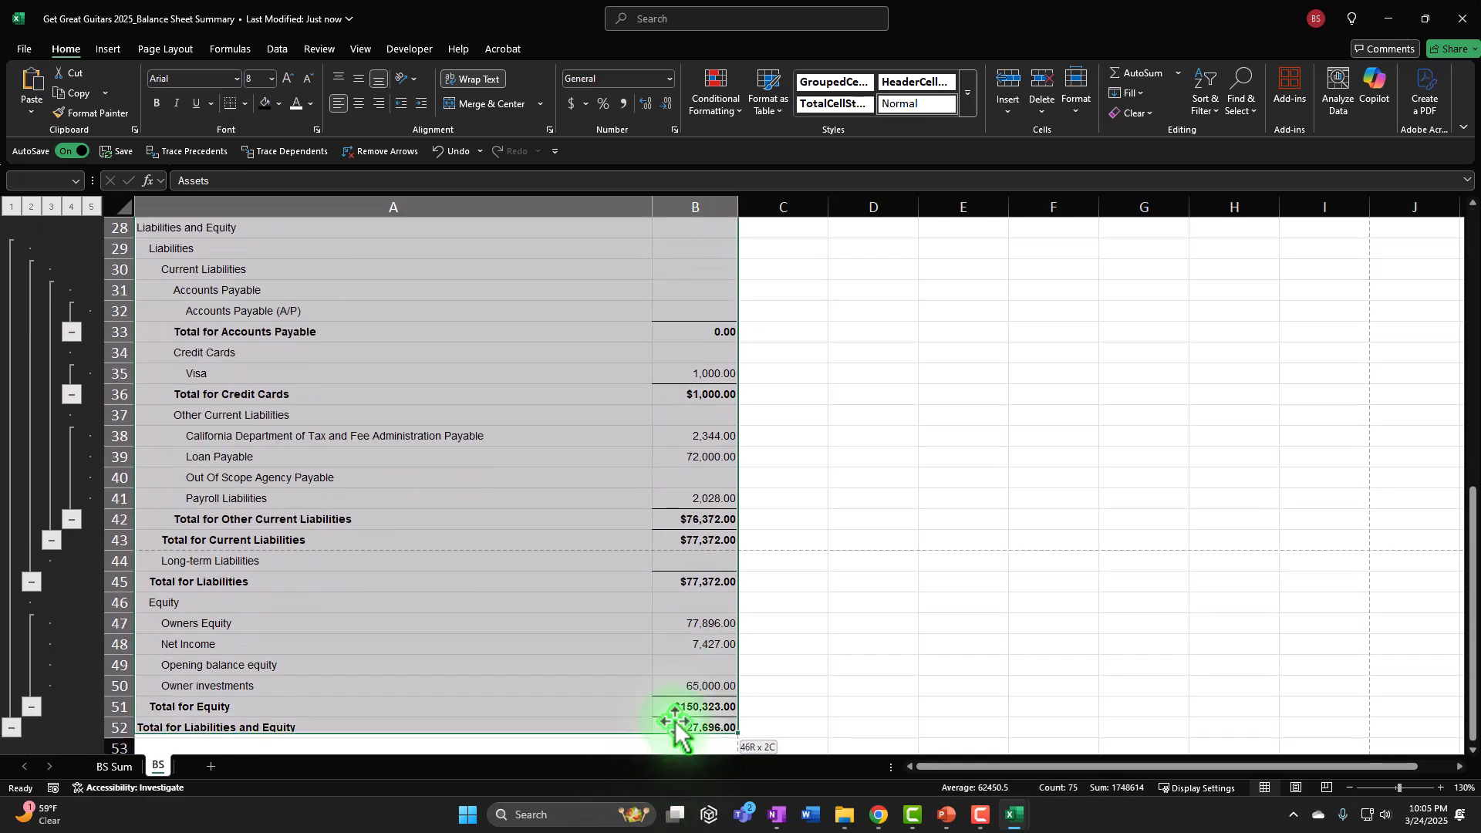
{"action": "scroll", "coordinate": [617, 602], "scroll_direction": "up", "scroll_amount": 9}
{"action": "left_click", "coordinate": [562, 505]}
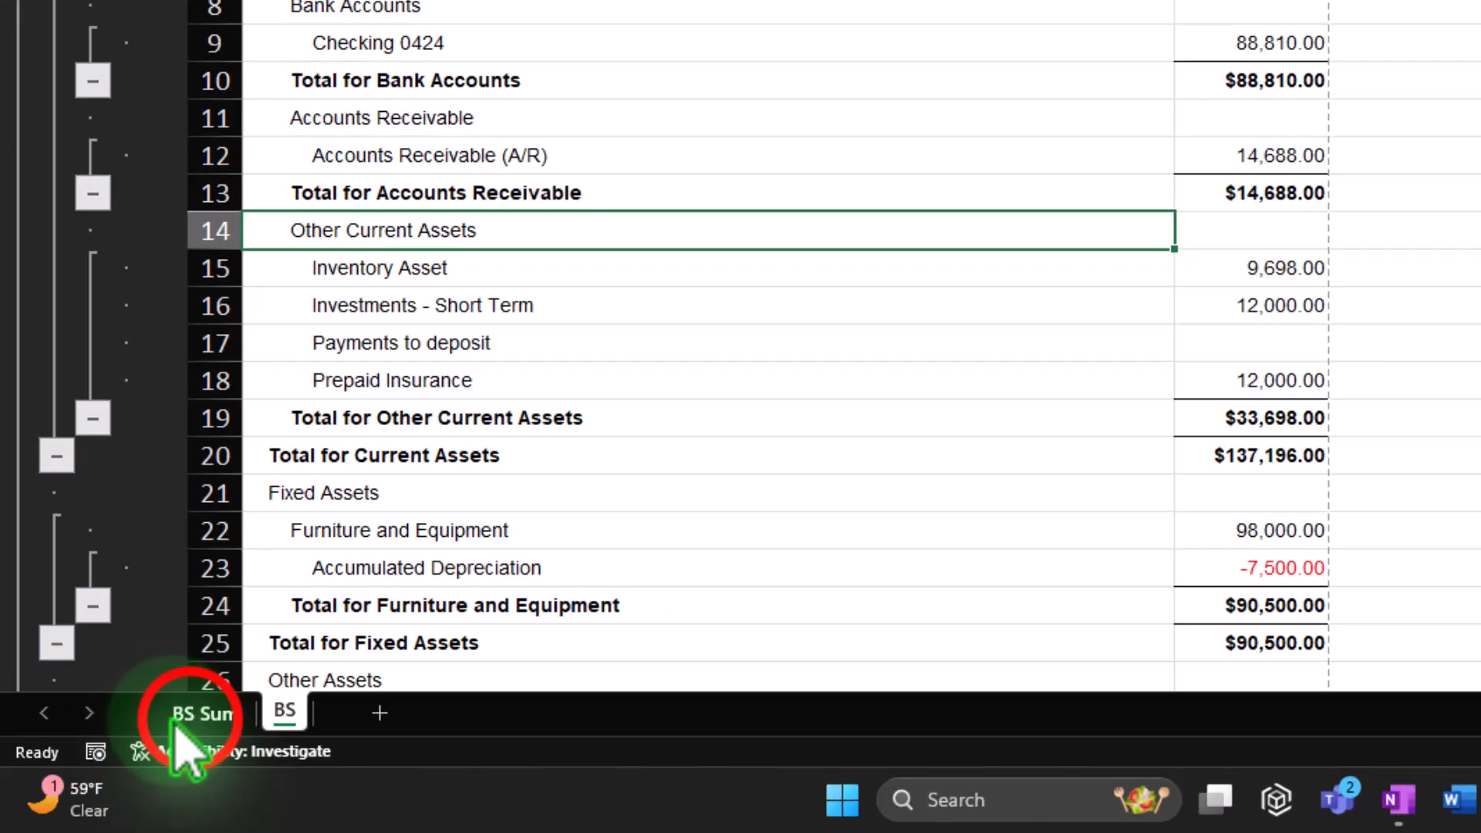
Show the page breaks on the BS Sum sheet and widen columns A and B to the first page's edge
{"action": "left_click", "coordinate": [114, 766]}
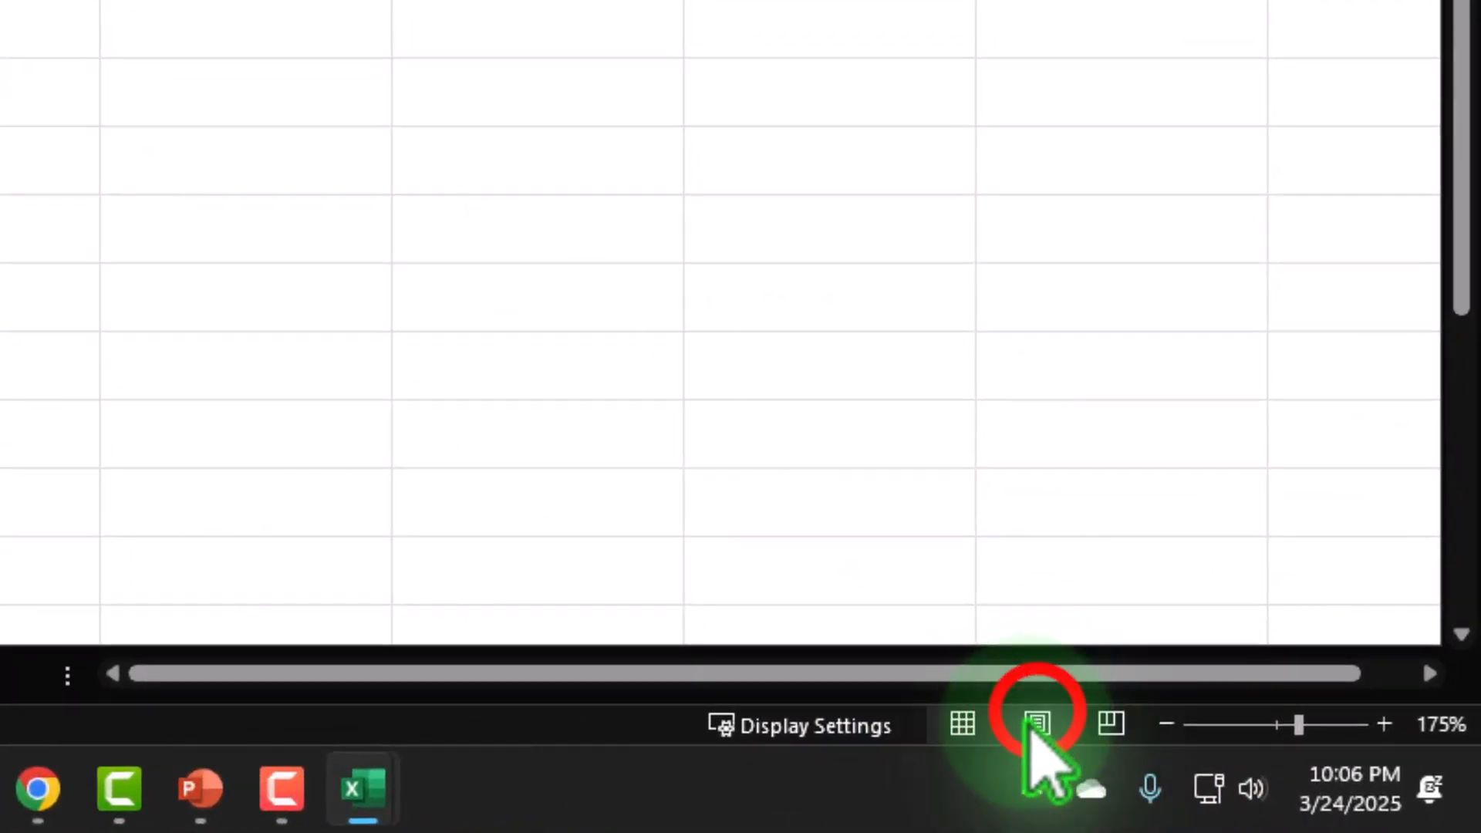
{"action": "left_click", "coordinate": [1294, 787]}
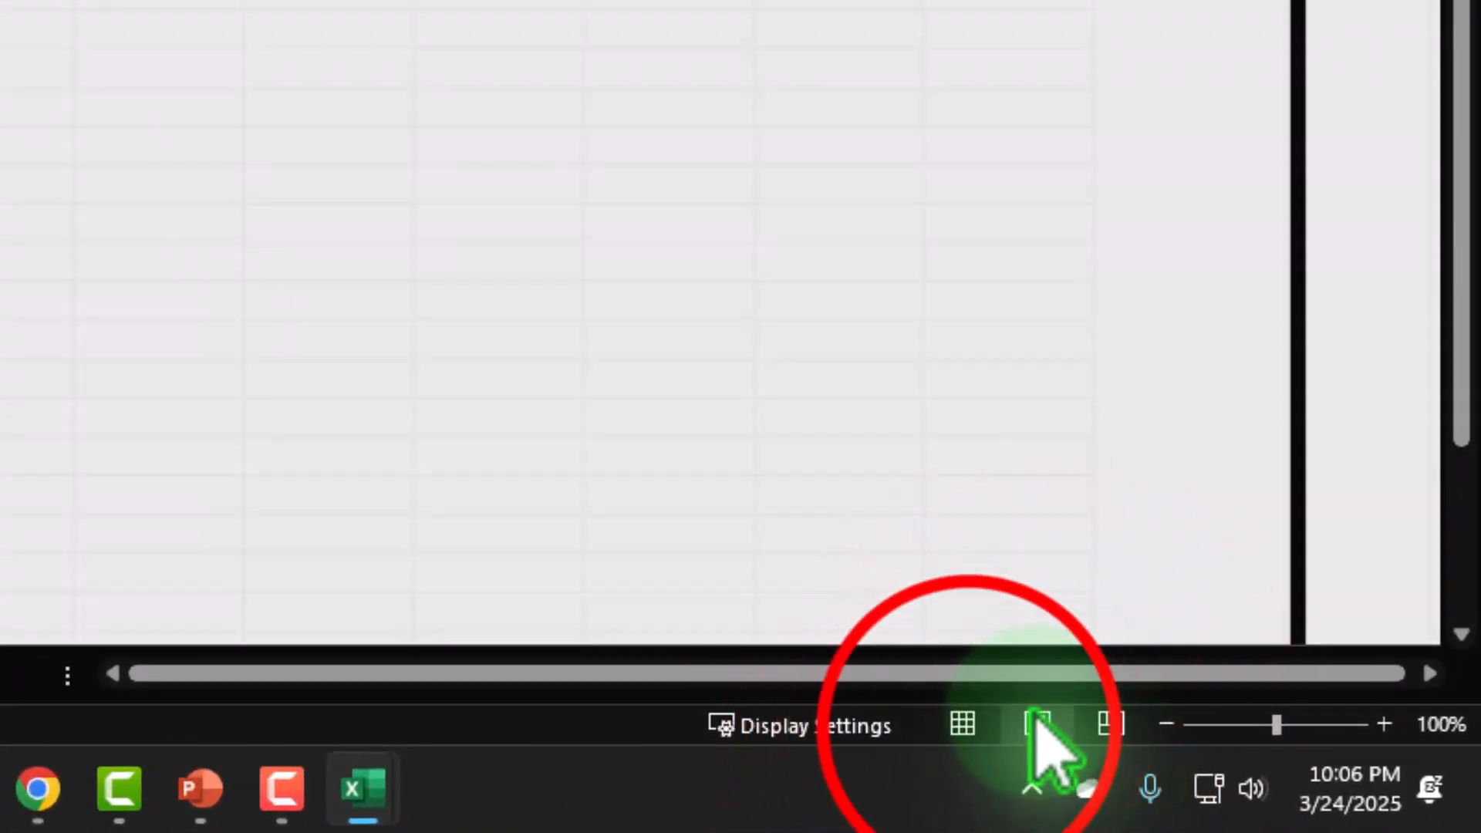
{"action": "left_click", "coordinate": [966, 725]}
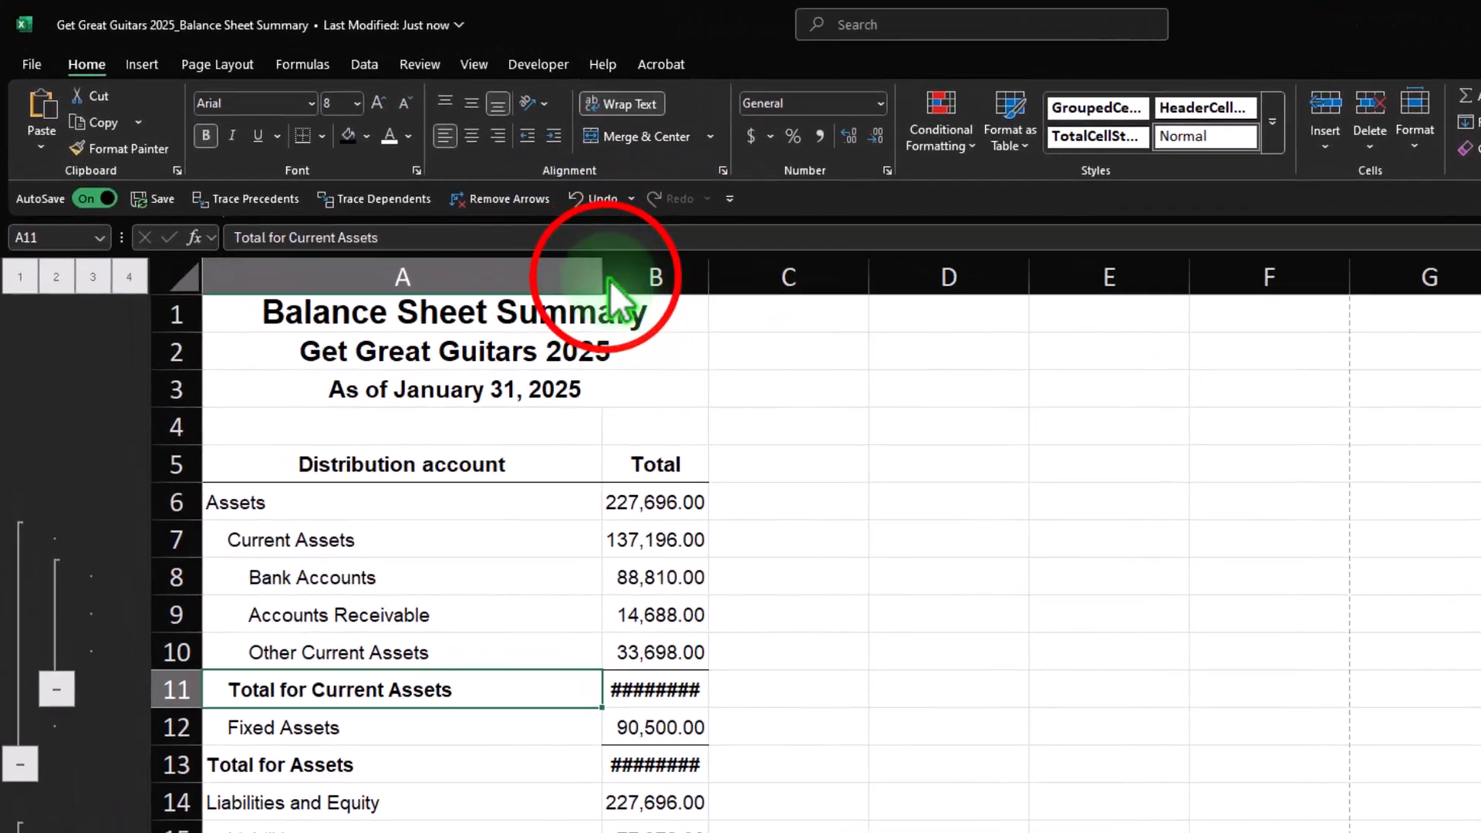
{"action": "left_click_drag", "start_coordinate": [610, 279], "coordinate": [976, 274]}
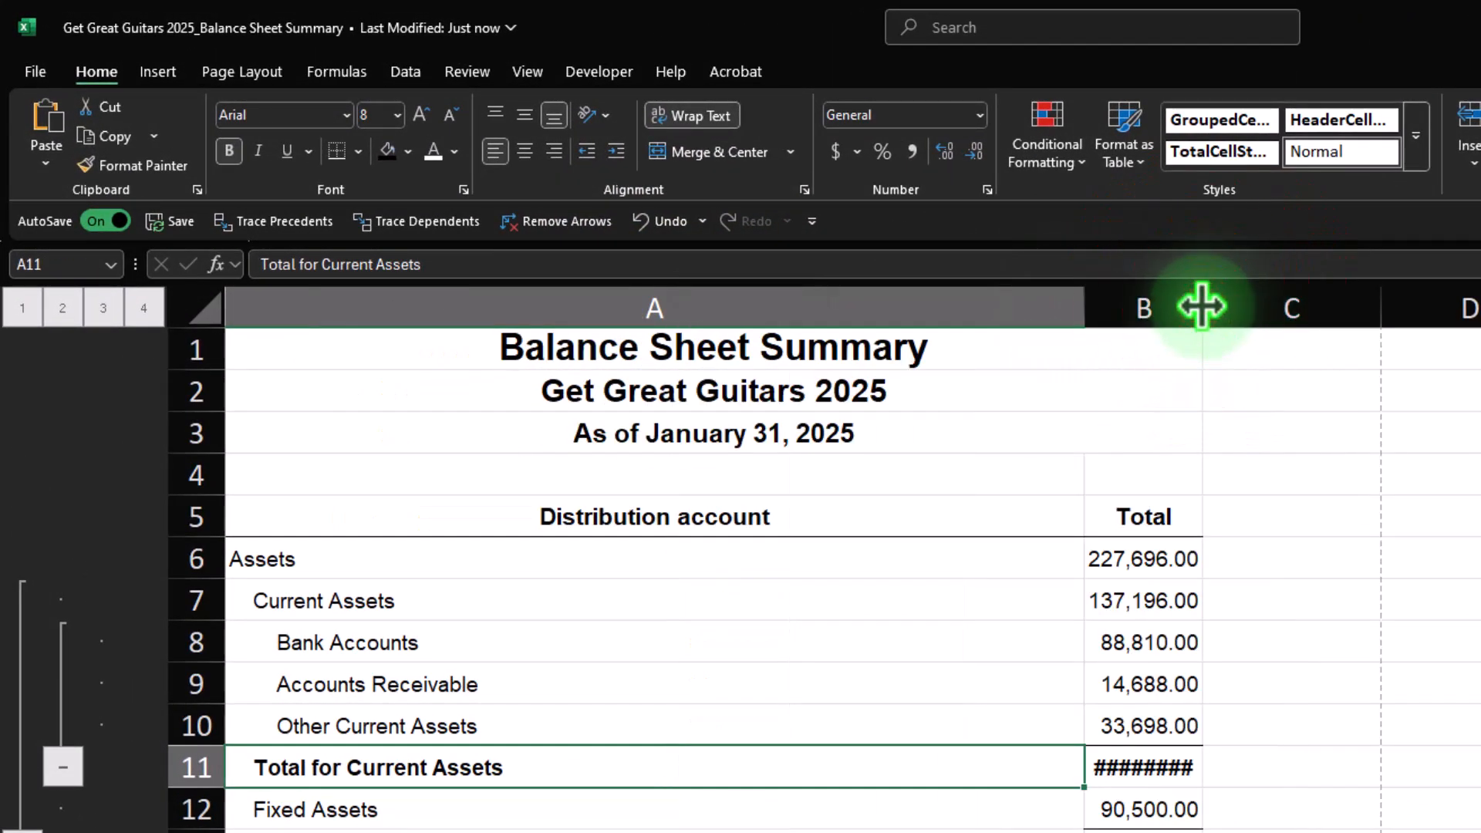
{"action": "left_click_drag", "start_coordinate": [1202, 307], "coordinate": [1373, 323]}
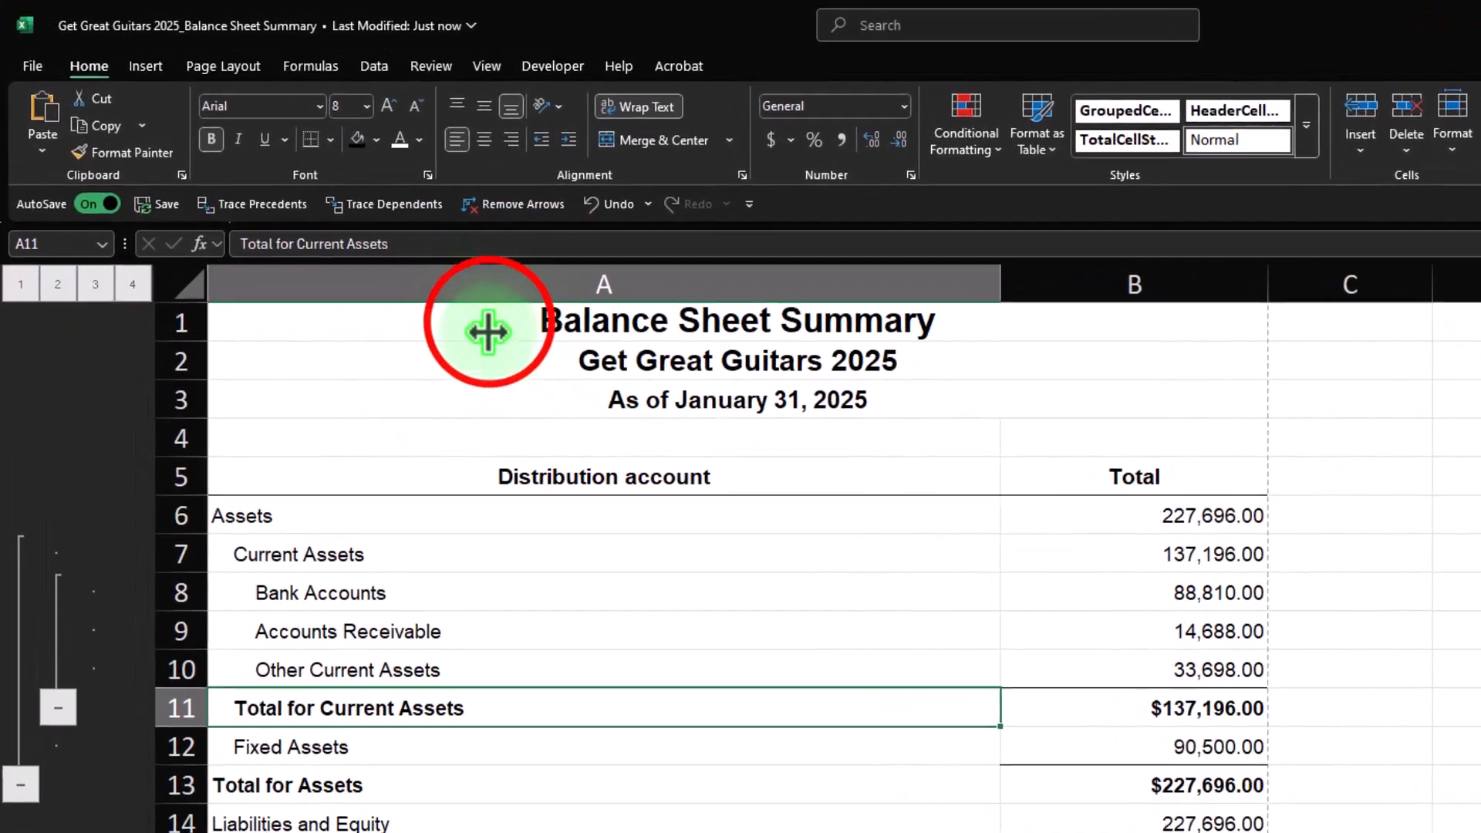
Give the BS Sum sheet's title rows 1 to 3 the same black fill and white font
{"action": "left_click_drag", "start_coordinate": [432, 259], "coordinate": [687, 330]}
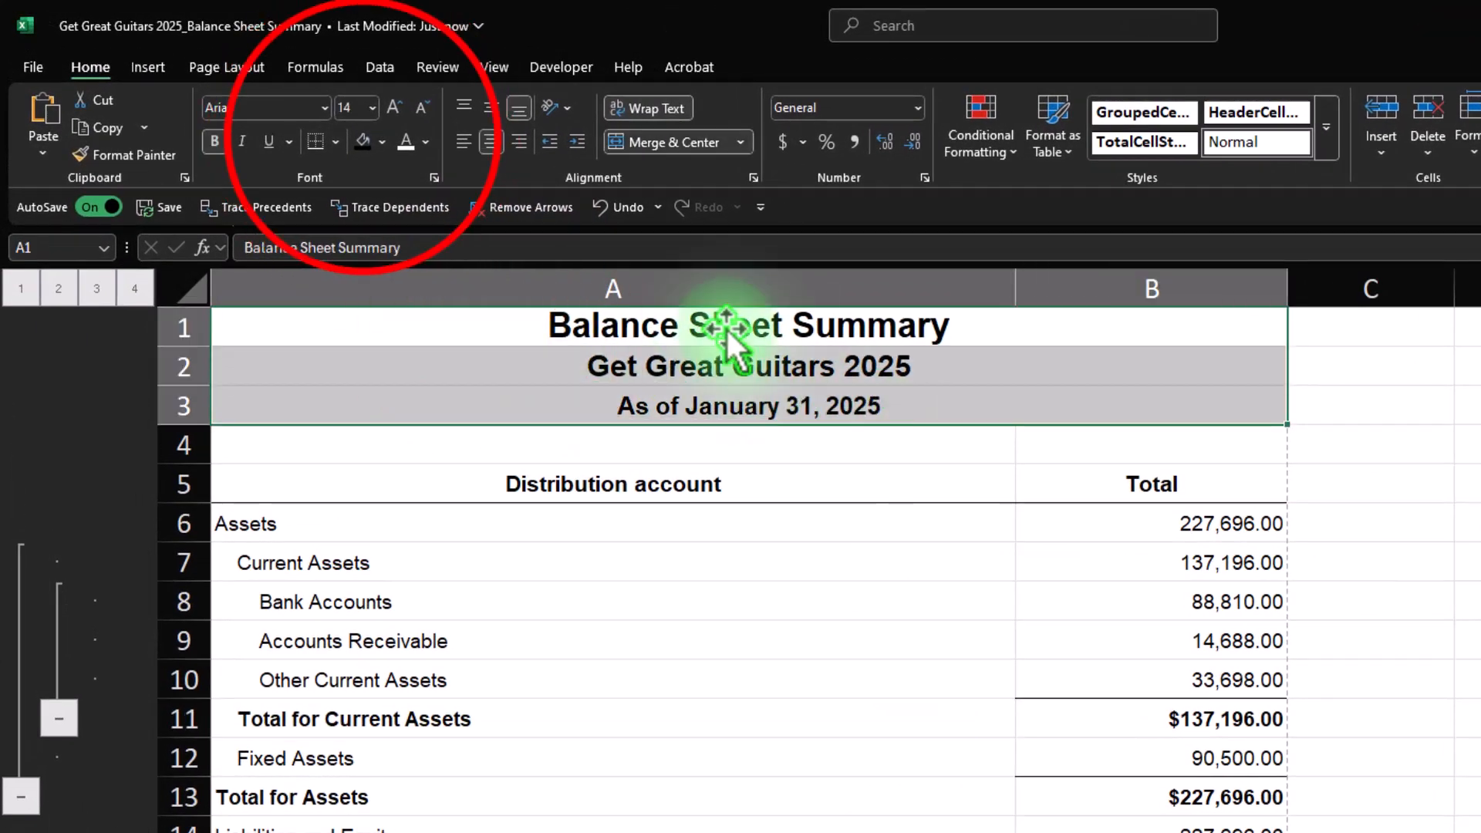
{"action": "left_click", "coordinate": [364, 141]}
{"action": "left_click", "coordinate": [407, 143]}
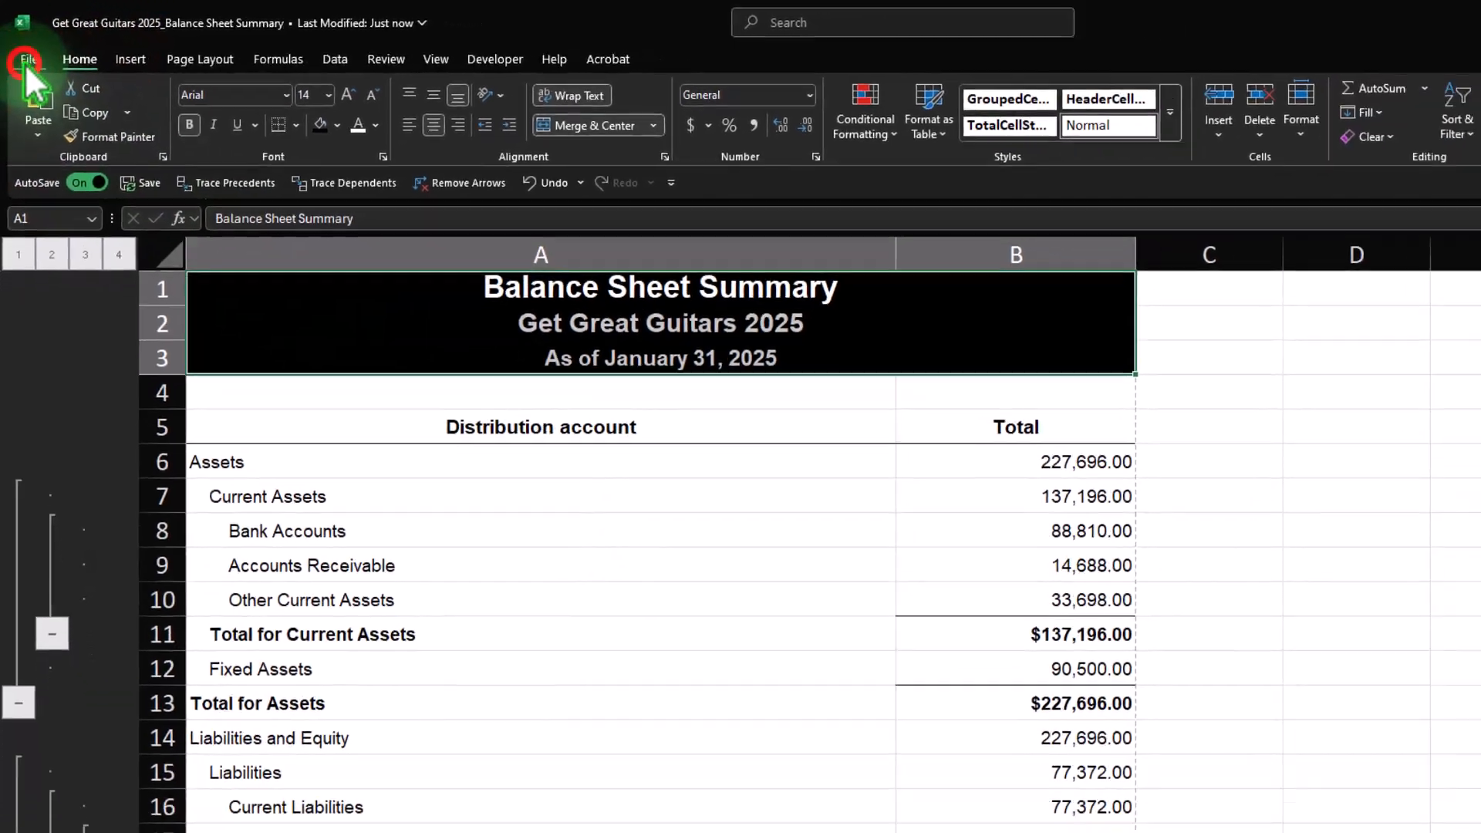
Open the print preview and set it to print the entire workbook
{"action": "left_click", "coordinate": [33, 67]}
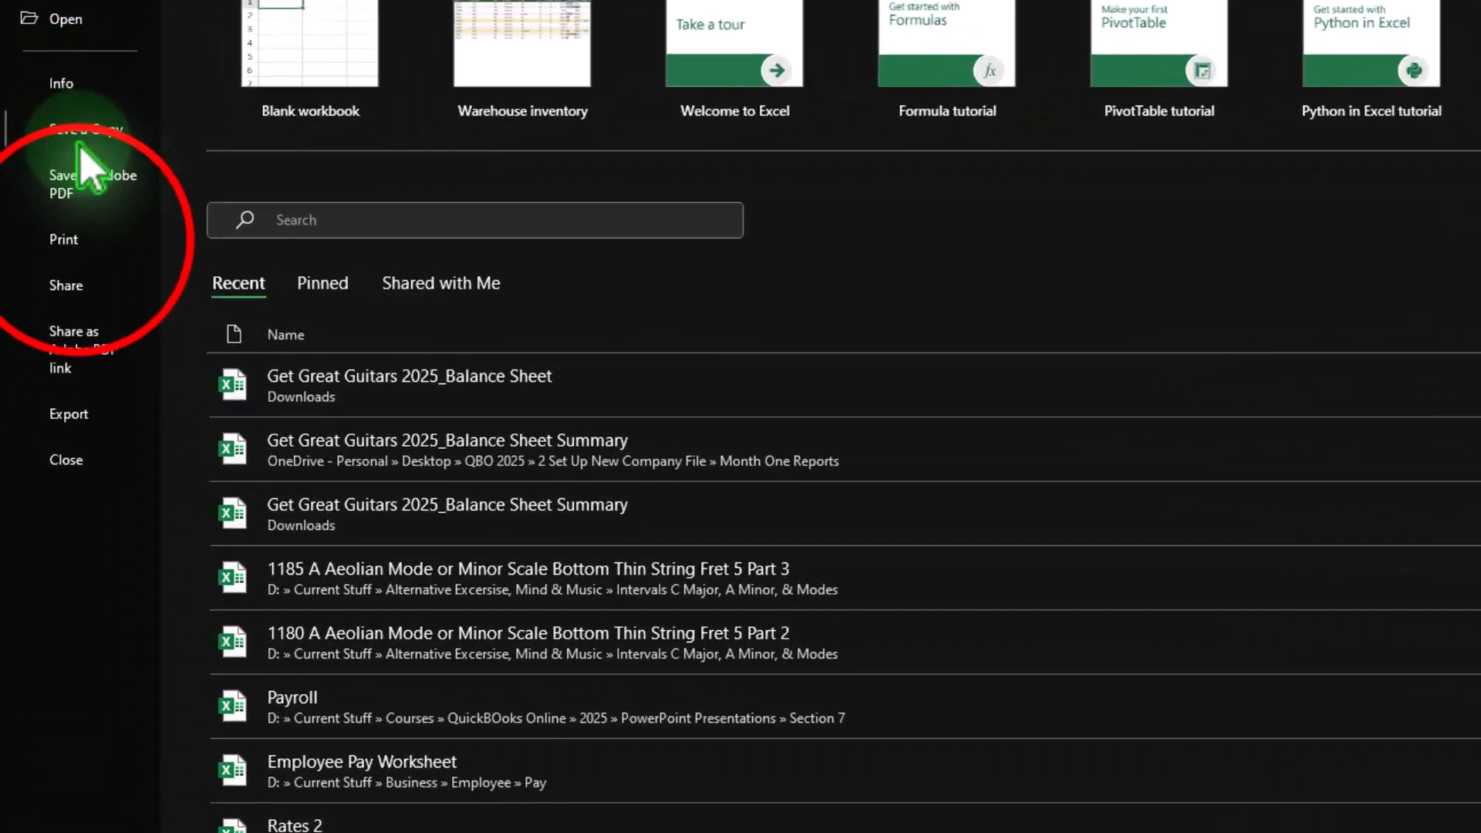
{"action": "left_click", "coordinate": [64, 239]}
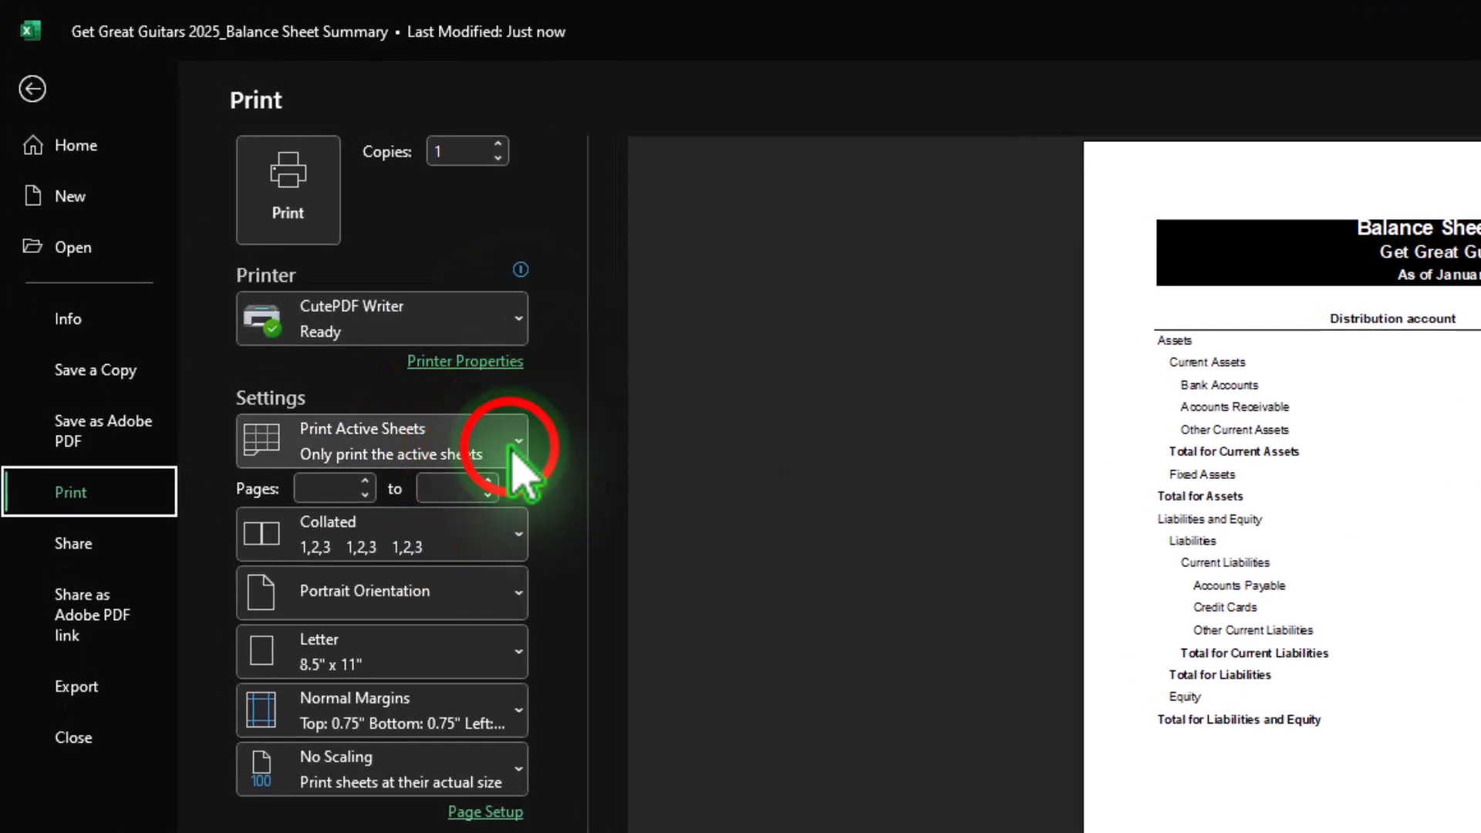
{"action": "left_click", "coordinate": [515, 455]}
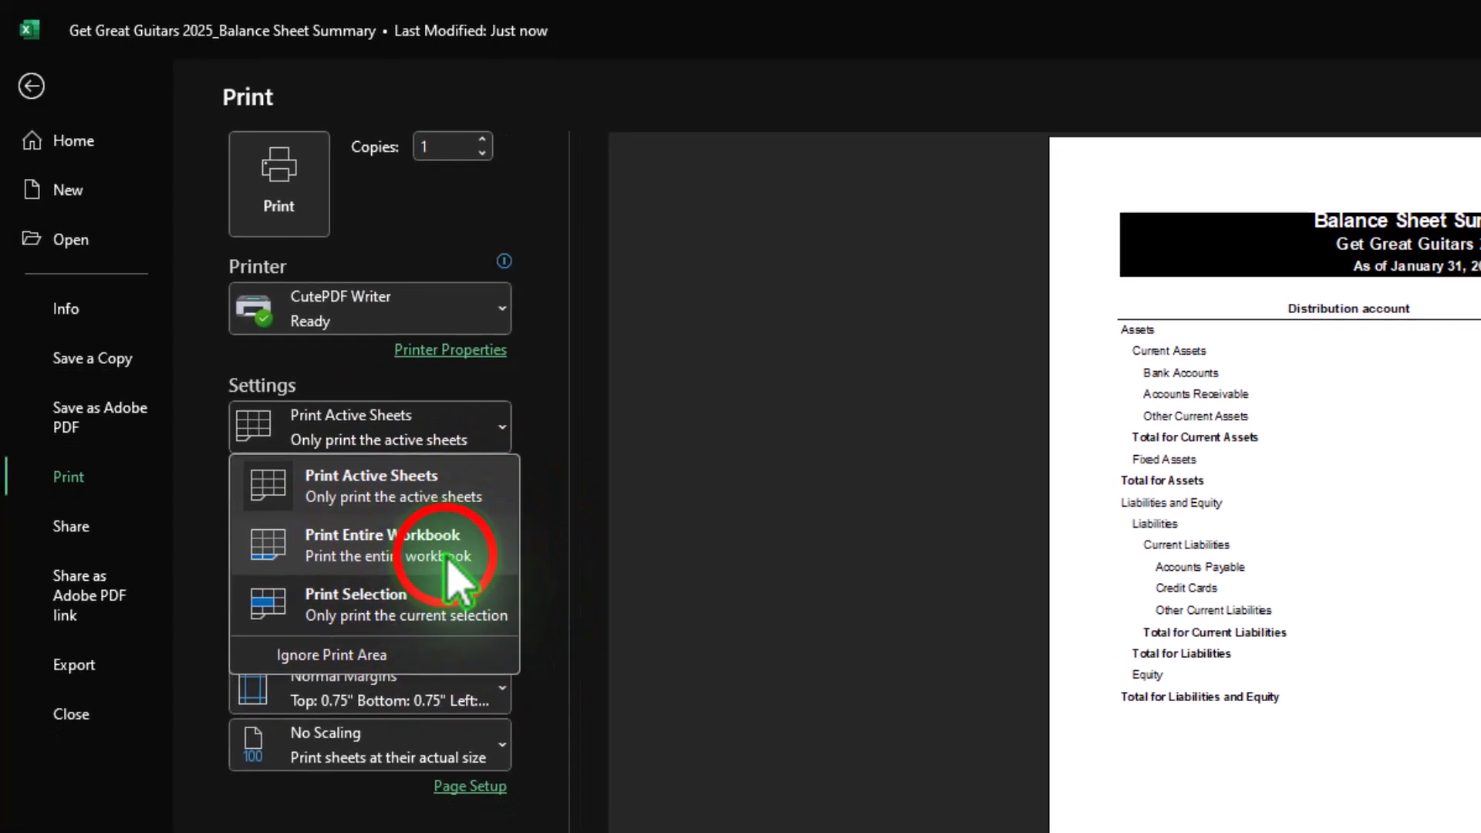
{"action": "left_click", "coordinate": [510, 568]}
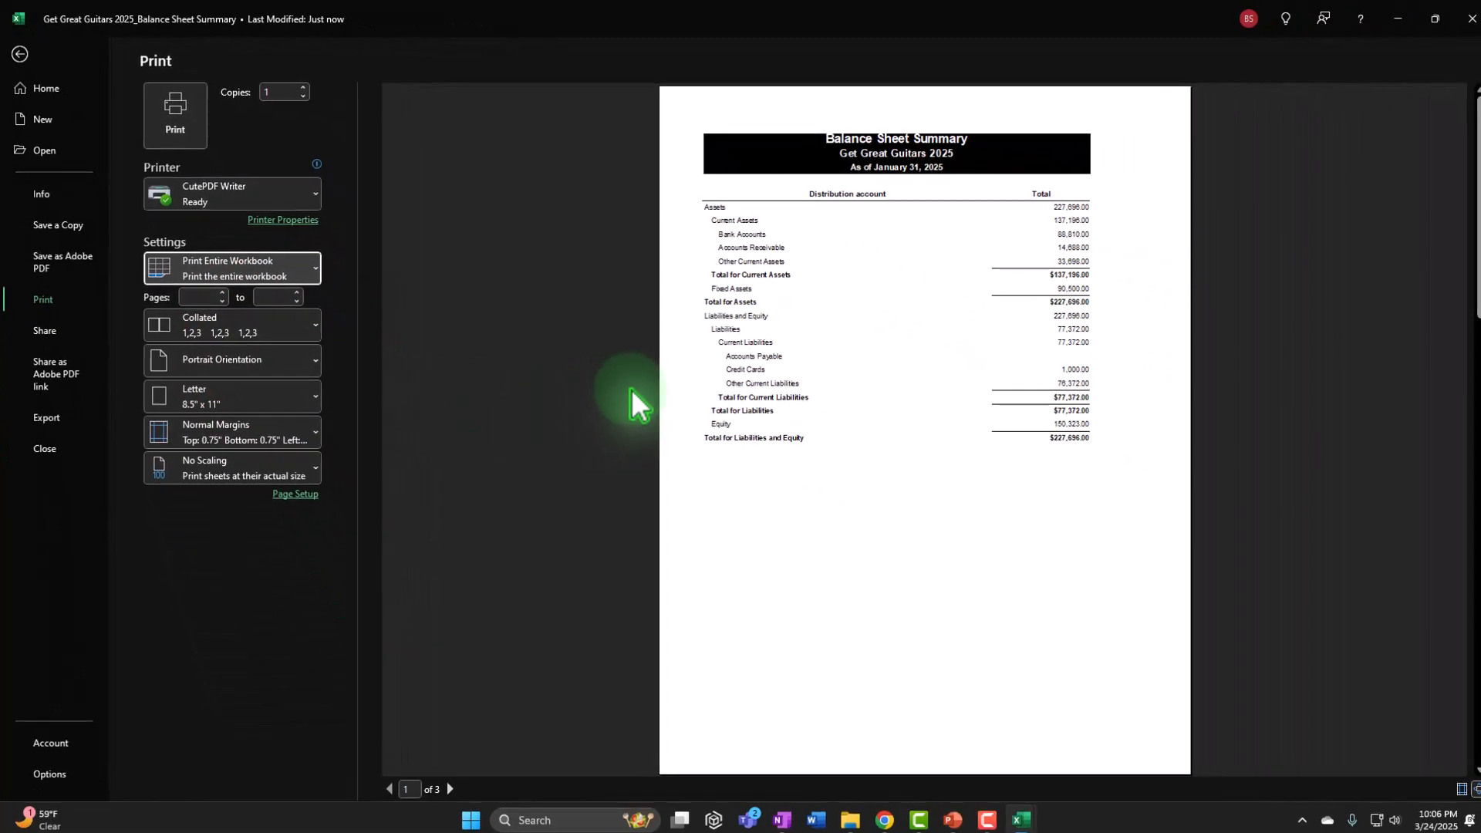
Page through the print preview of the whole workbook and return to the worksheet
{"action": "scroll", "coordinate": [630, 389], "scroll_direction": "down", "scroll_amount": 1}
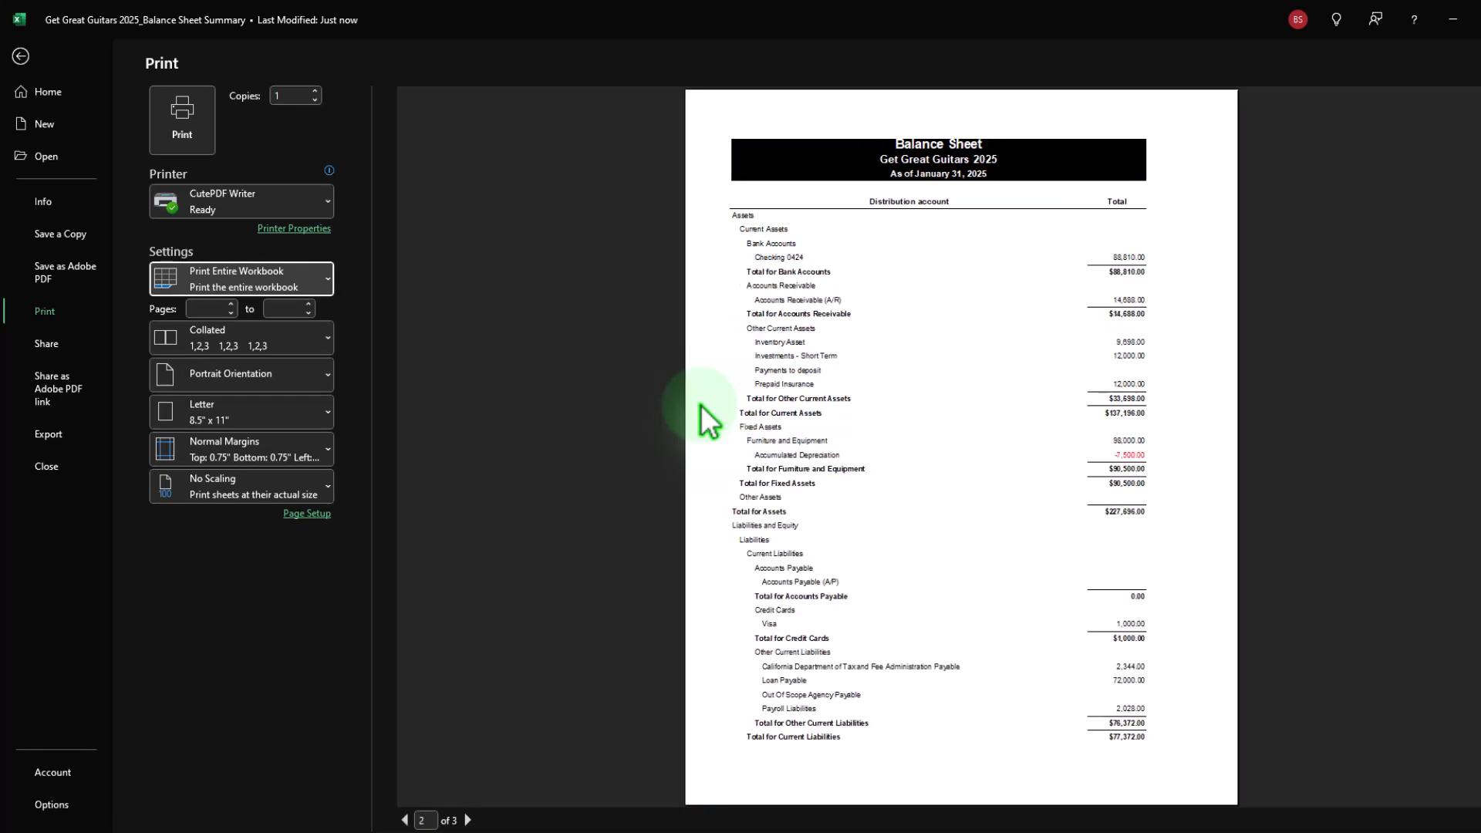
{"action": "scroll", "coordinate": [708, 420], "scroll_direction": "down", "scroll_amount": 1}
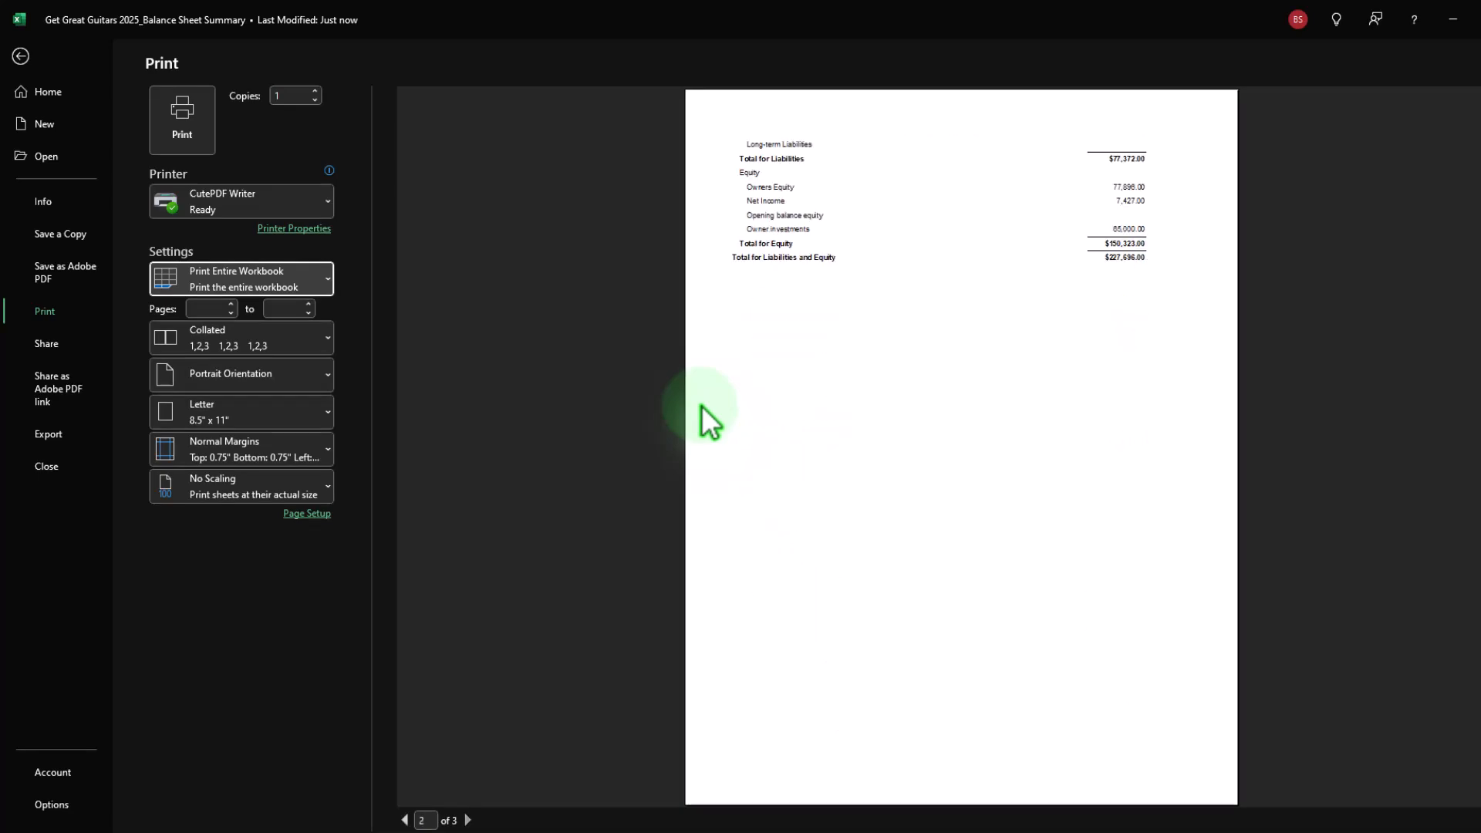
{"action": "scroll", "coordinate": [708, 421], "scroll_direction": "up", "scroll_amount": 2}
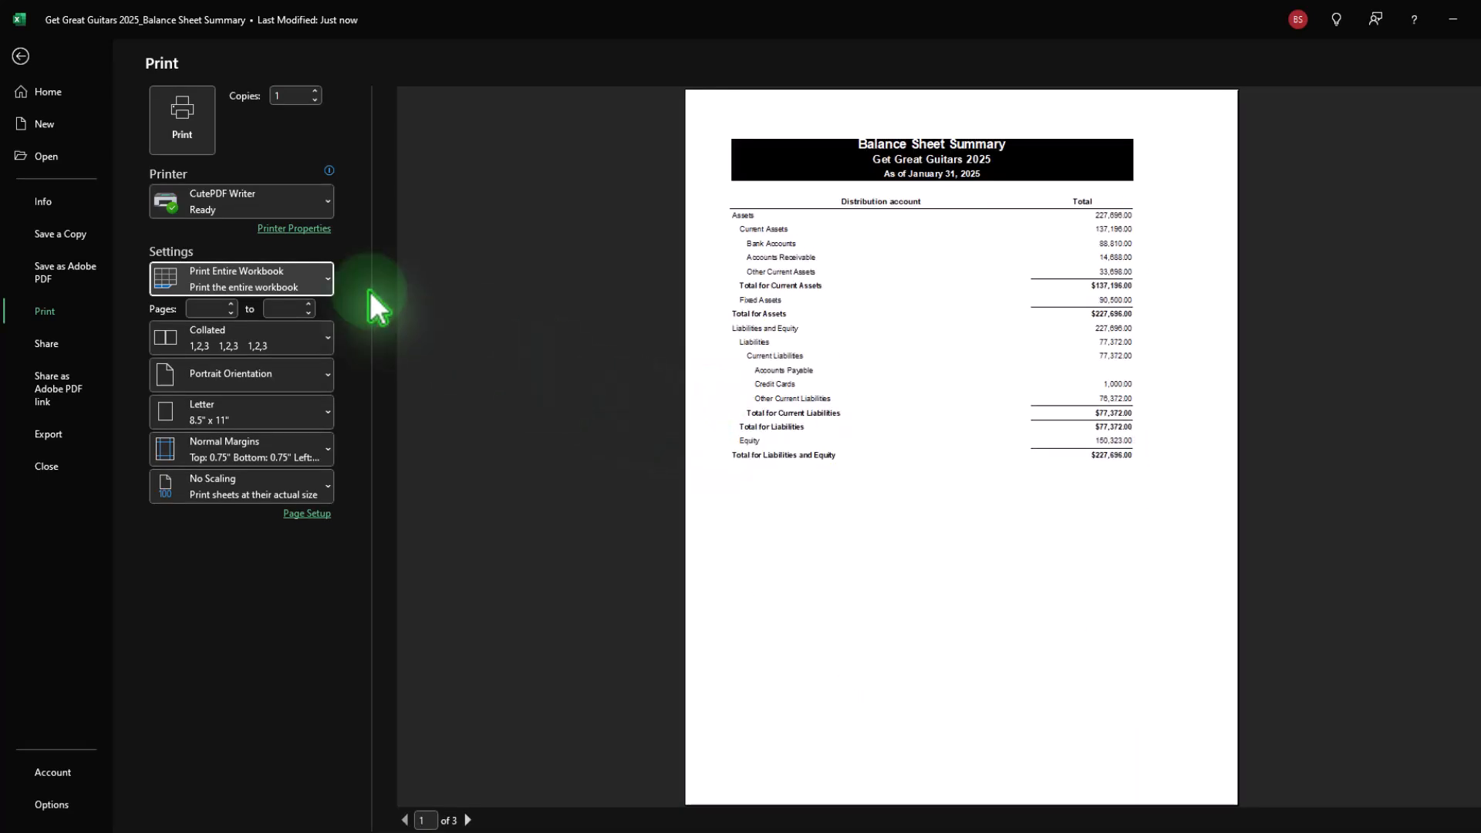
{"action": "left_click", "coordinate": [20, 57]}
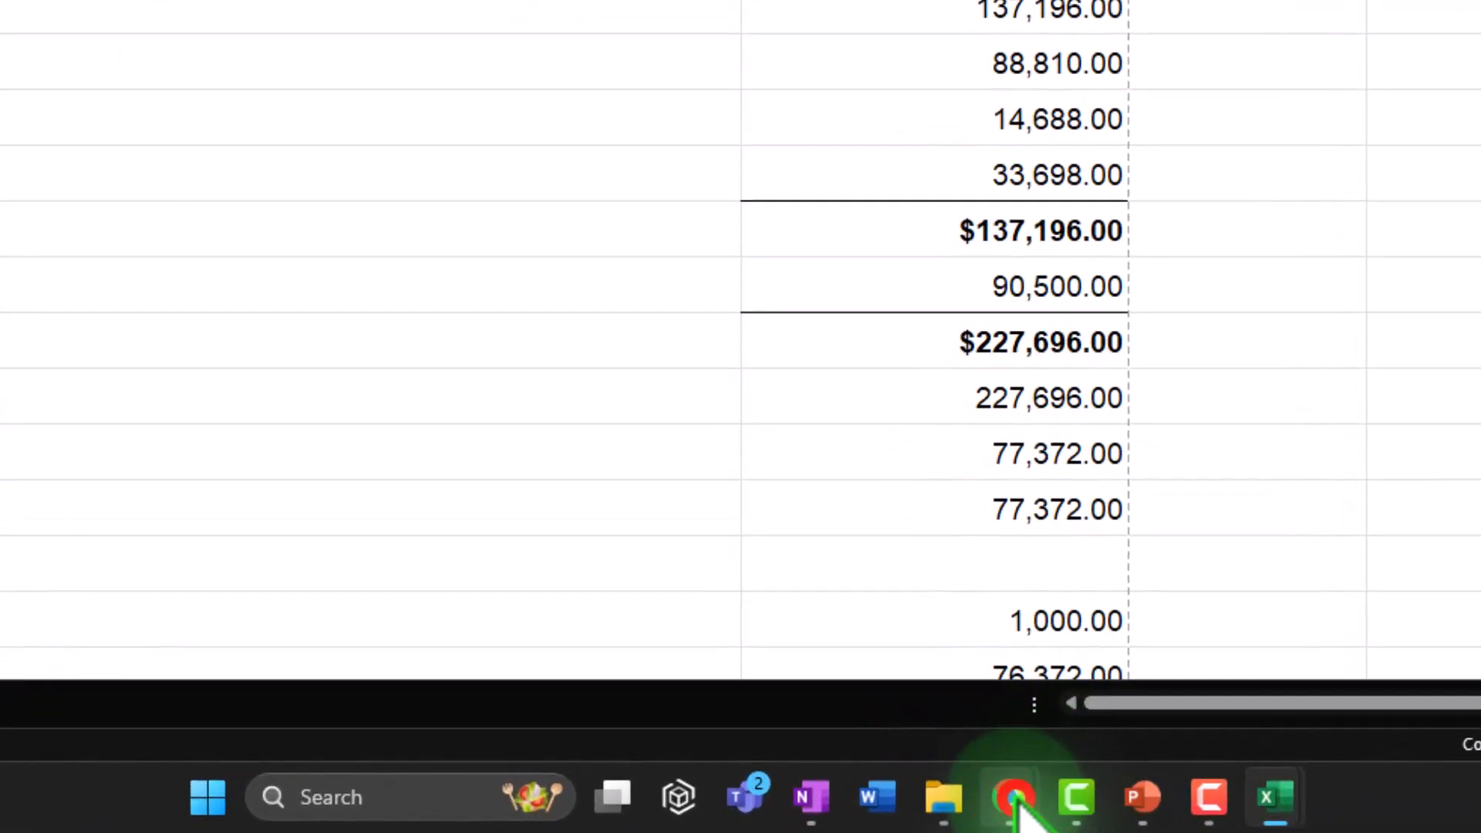
Switch to QuickBooks Online in the browser, open the Profit and Loss report in a new tab, and collapse the navigation sidebar
{"action": "left_click", "coordinate": [1015, 798]}
{"action": "left_click", "coordinate": [848, 671]}
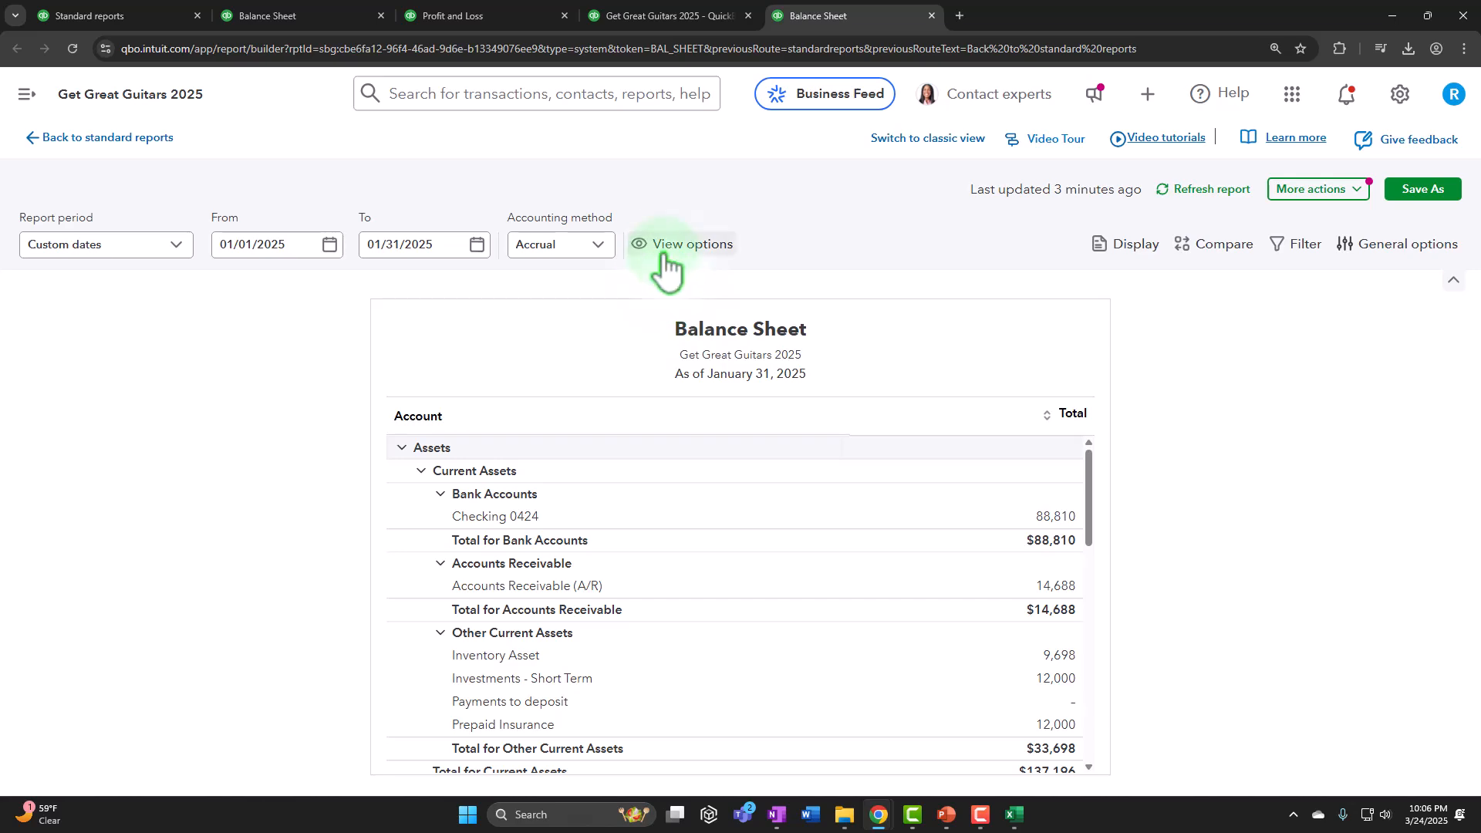
{"action": "left_click", "coordinate": [135, 17]}
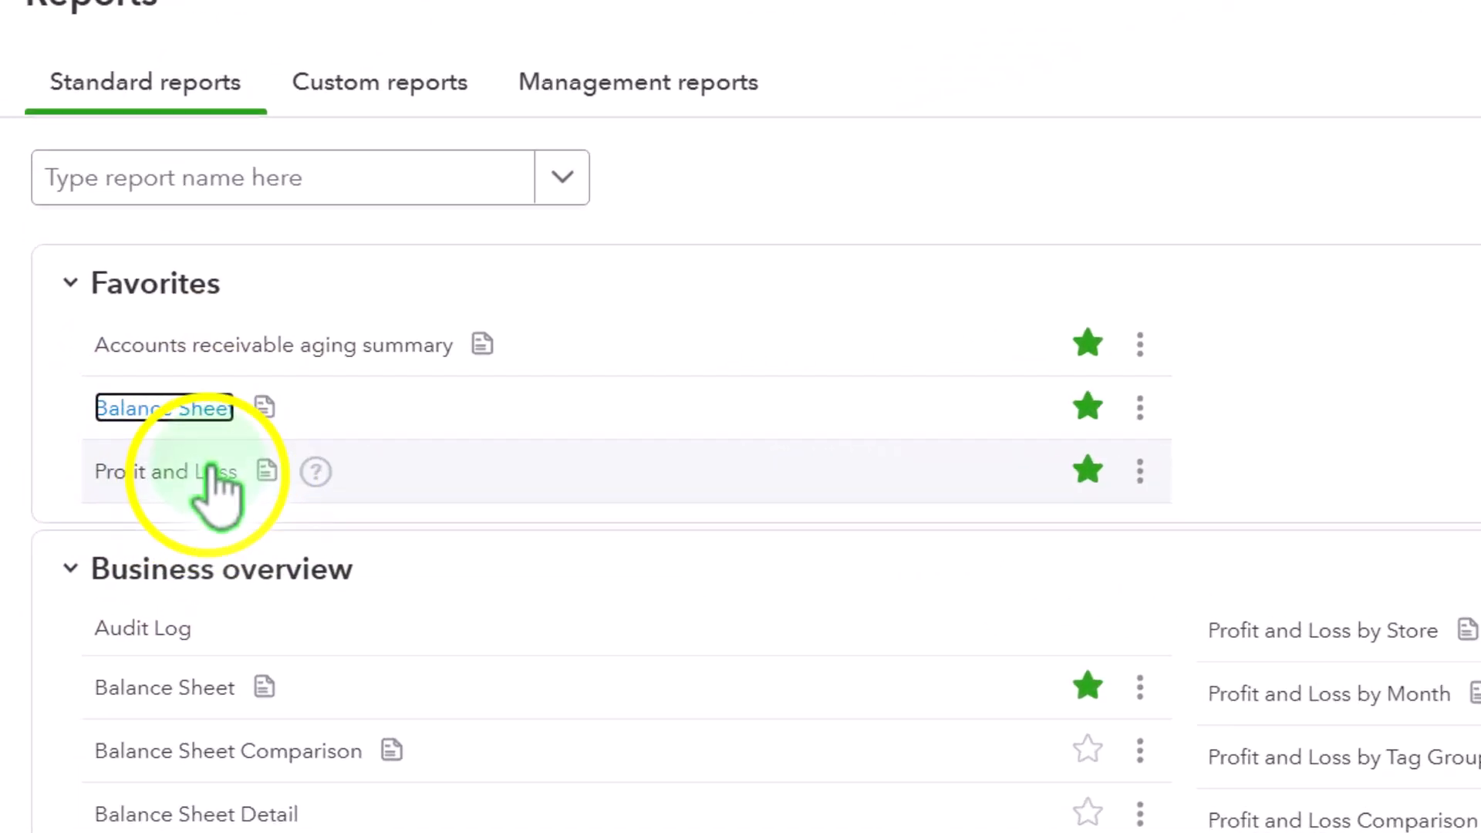
{"action": "right_click", "coordinate": [215, 472]}
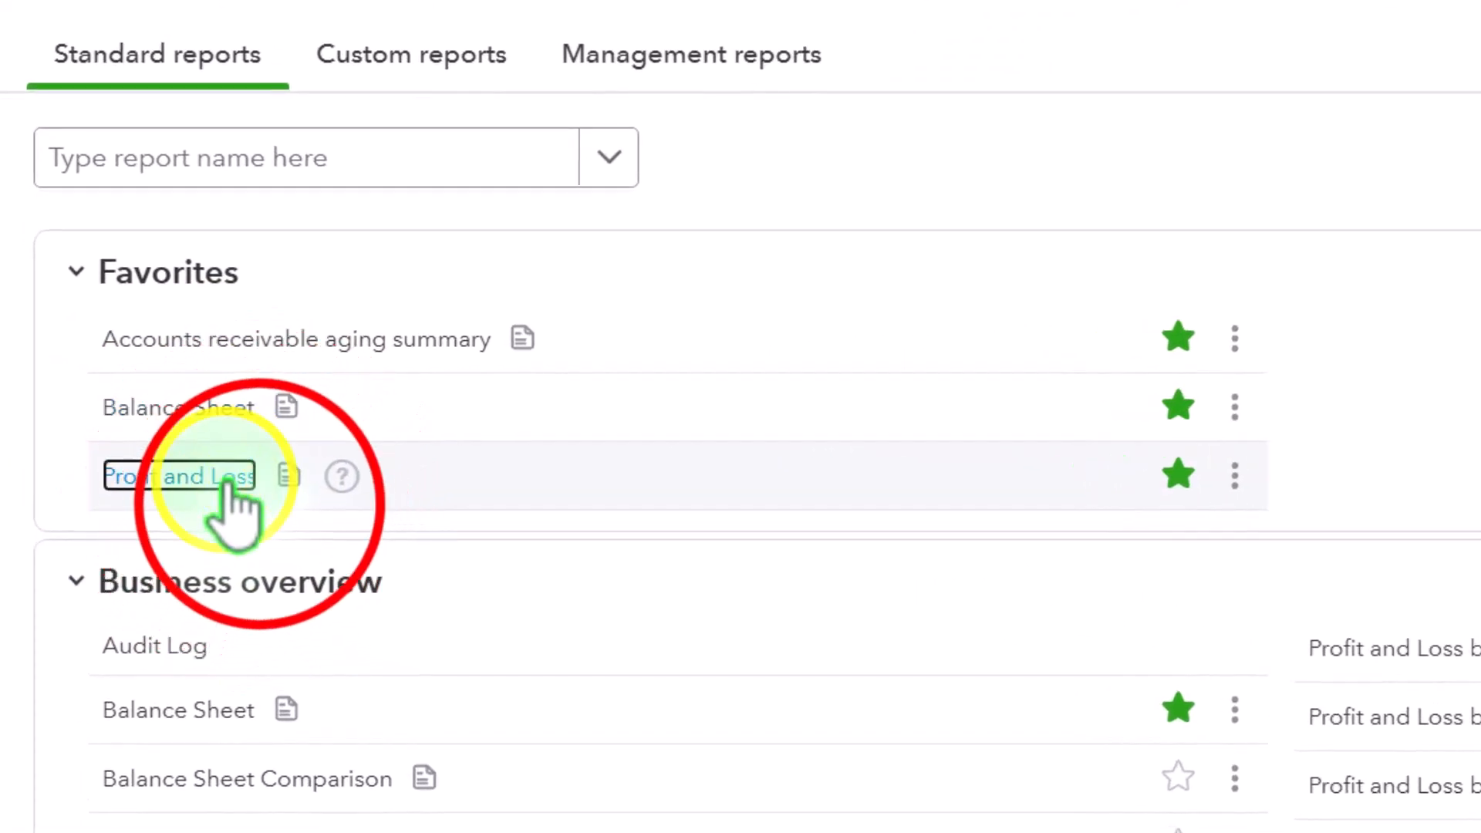
{"action": "left_click", "coordinate": [250, 509]}
{"action": "left_click", "coordinate": [1041, 15]}
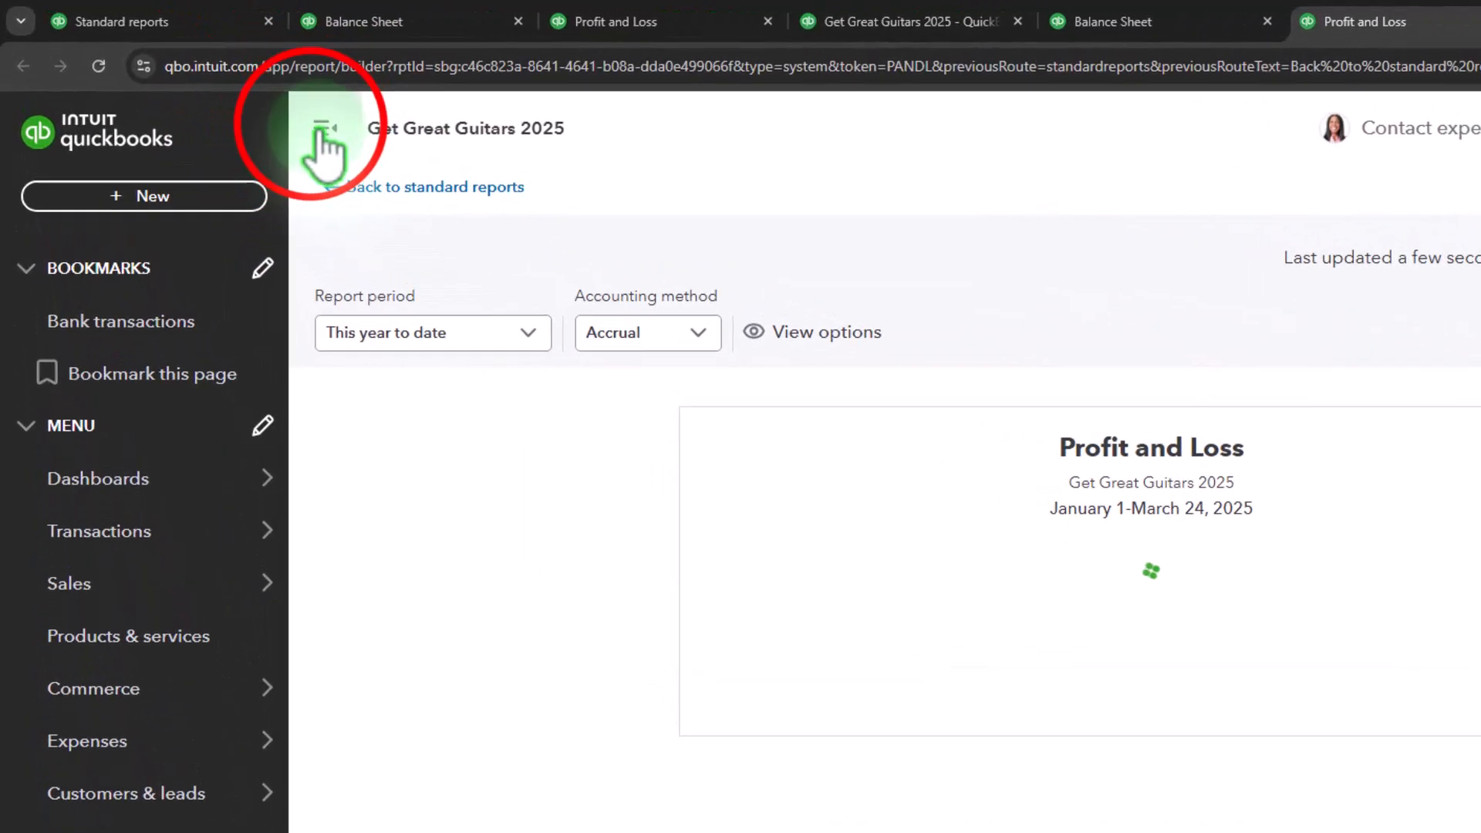
{"action": "left_click", "coordinate": [323, 128]}
Set the Profit and Loss report period to custom dates from 01/01/2025 to 01/31/2025
{"action": "left_click", "coordinate": [539, 337]}
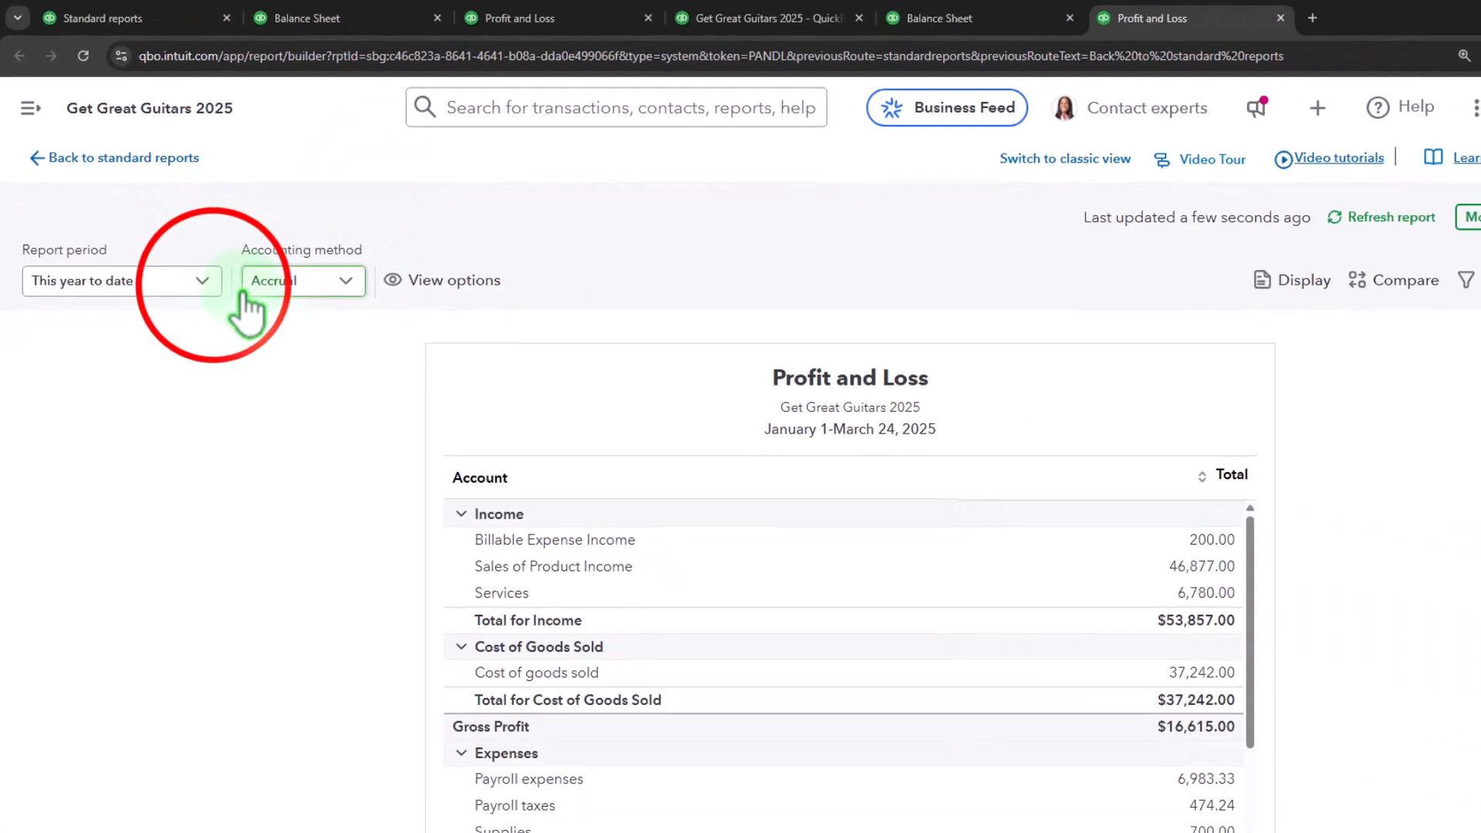
{"action": "scroll", "coordinate": [181, 383], "scroll_direction": "up", "scroll_amount": 5}
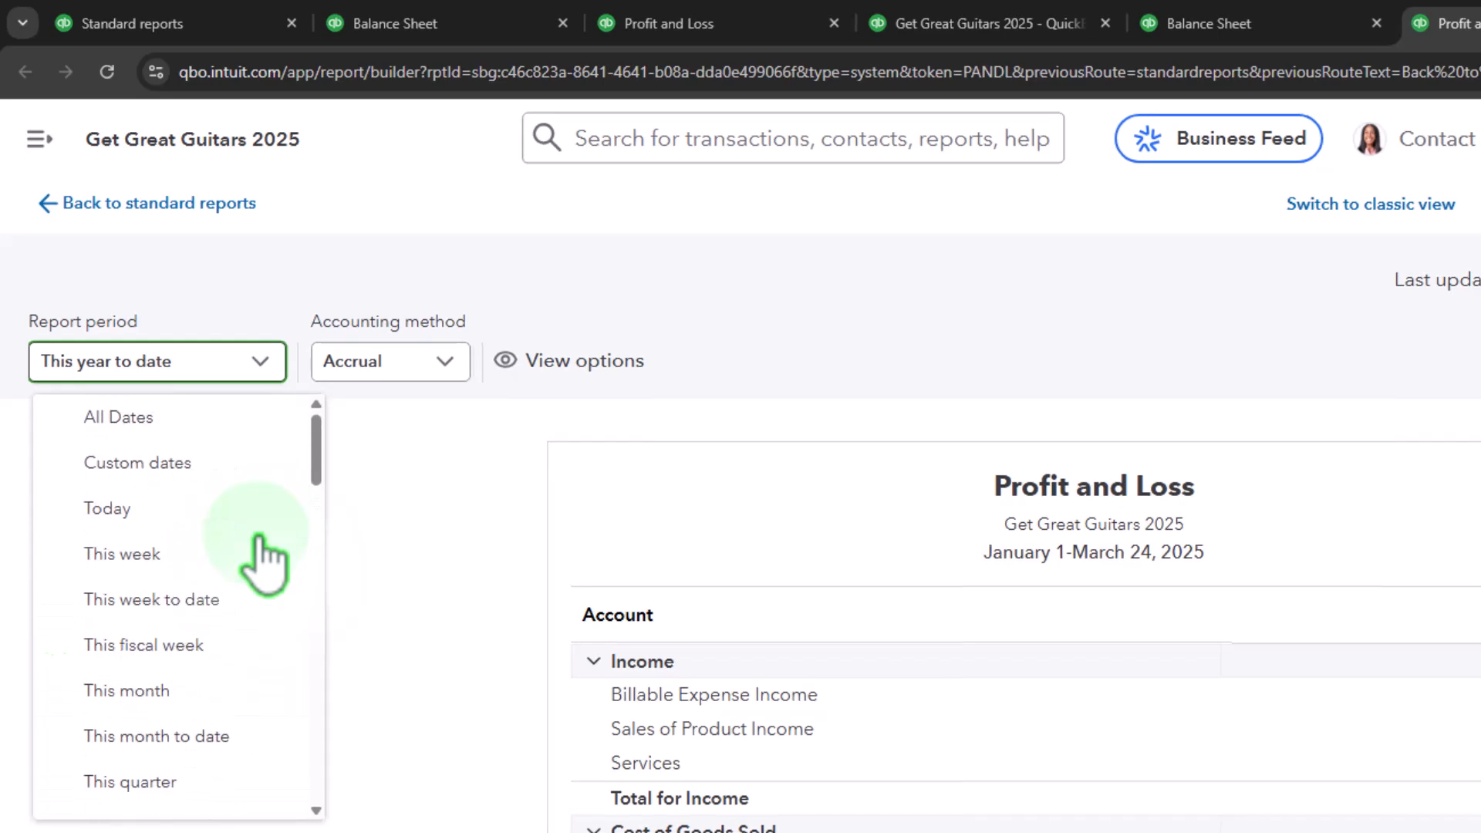
{"action": "left_click", "coordinate": [210, 471]}
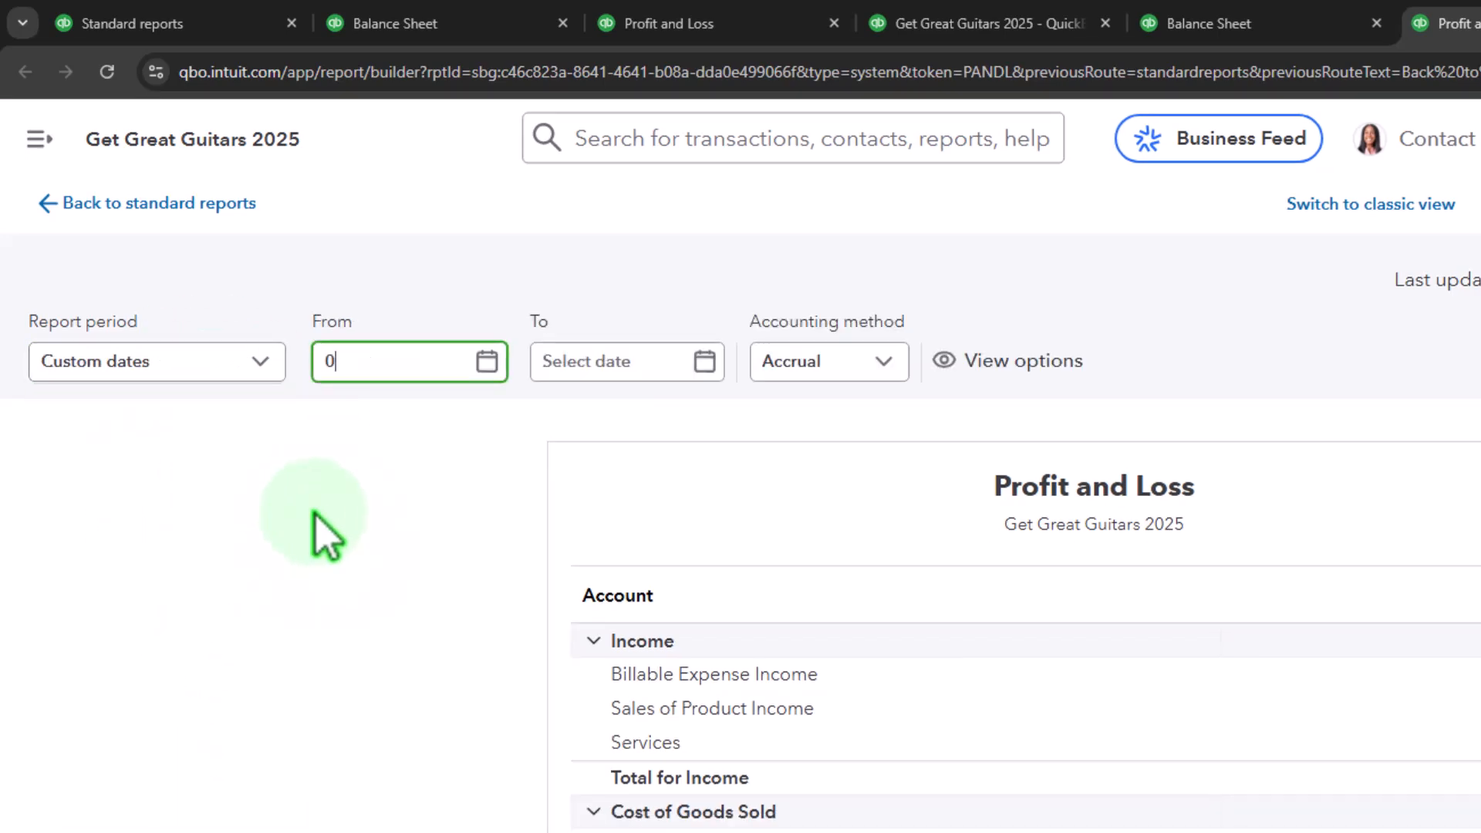
{"action": "type", "text": "01/31/2025"}
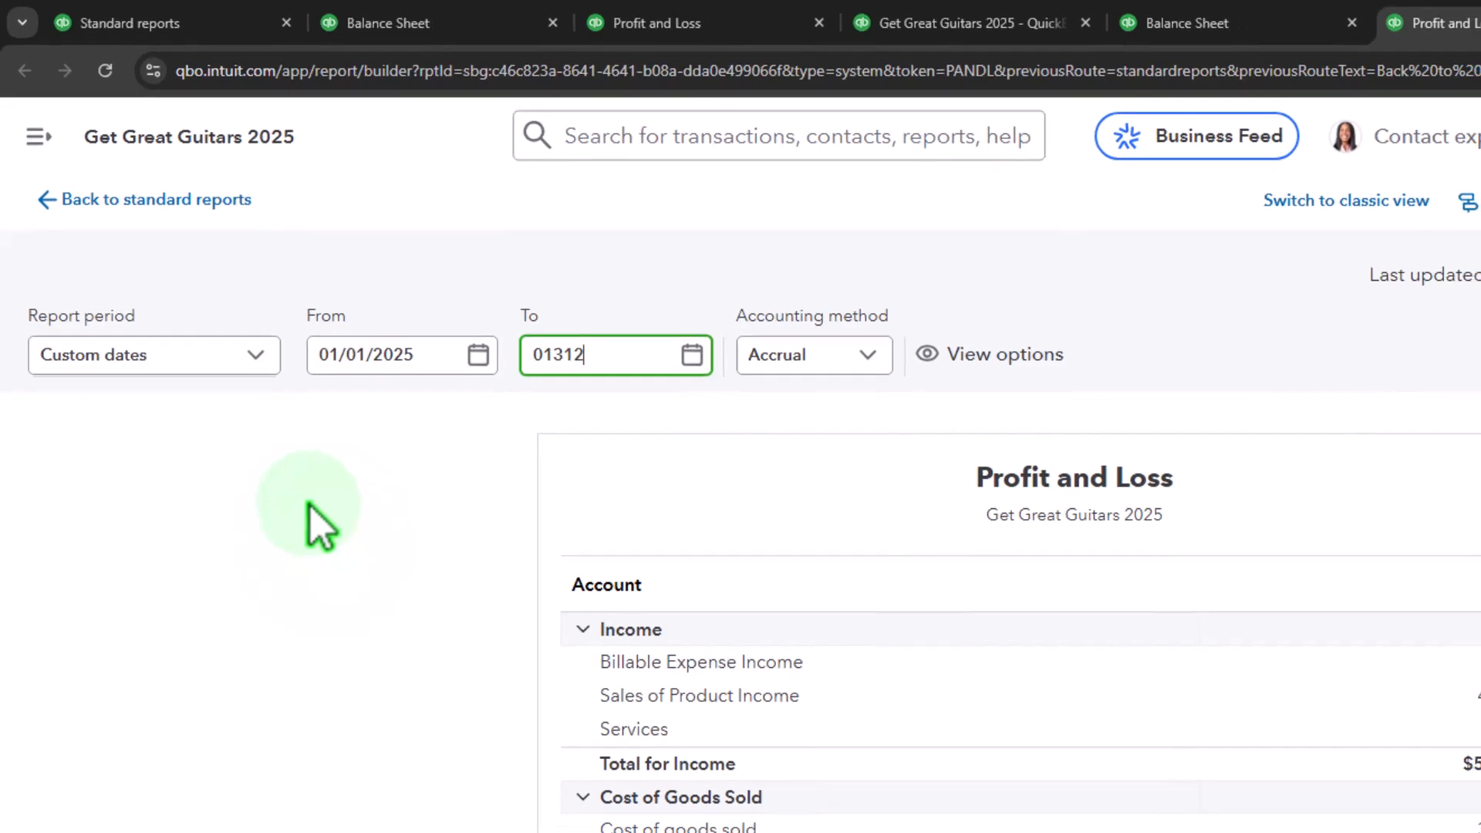
{"action": "key", "text": "Tab"}
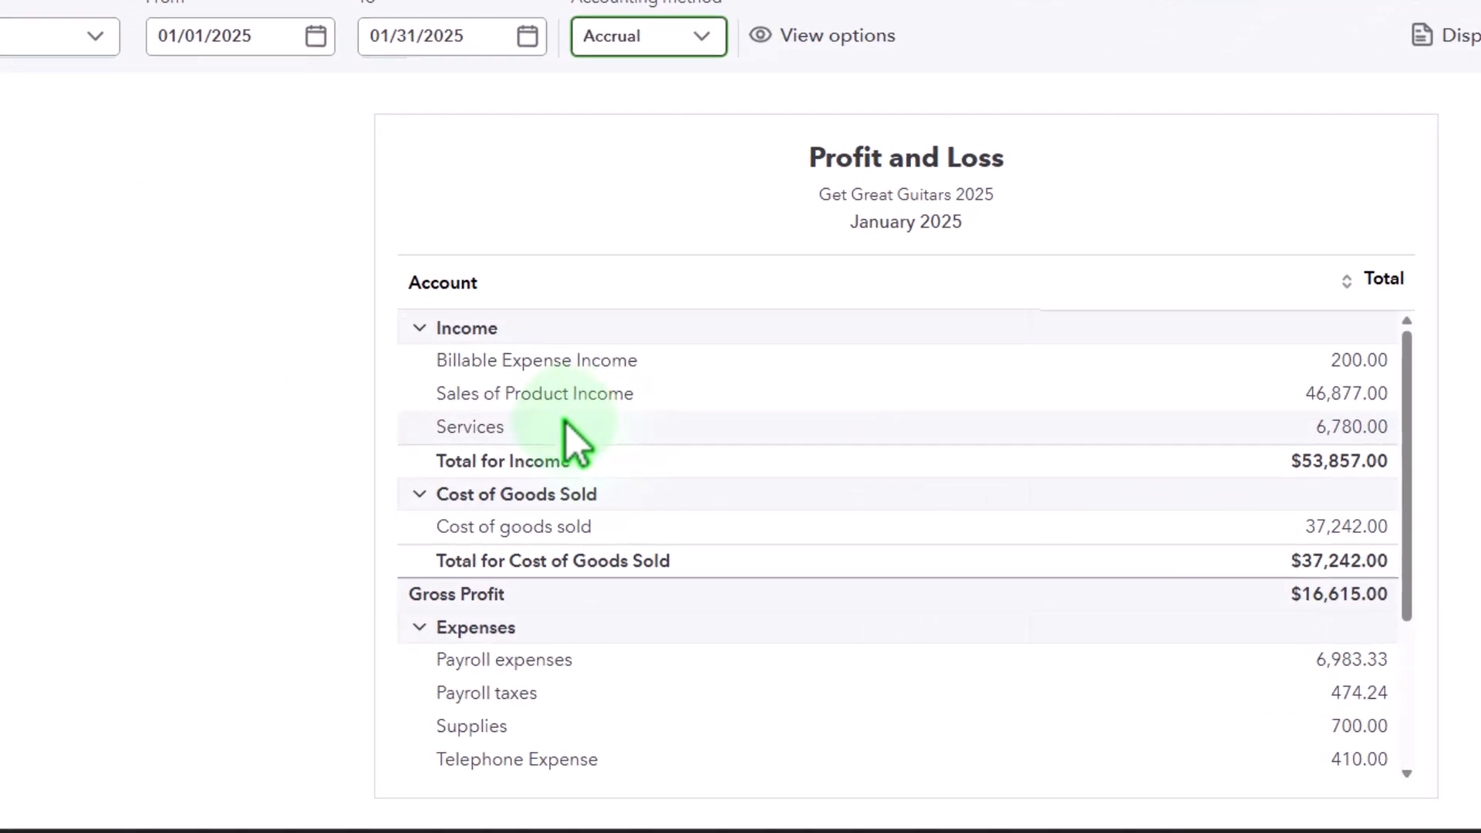
Collapse the Income and Cost of Goods Sold groups and expand both again
{"action": "left_click", "coordinate": [419, 327]}
{"action": "left_click", "coordinate": [419, 361]}
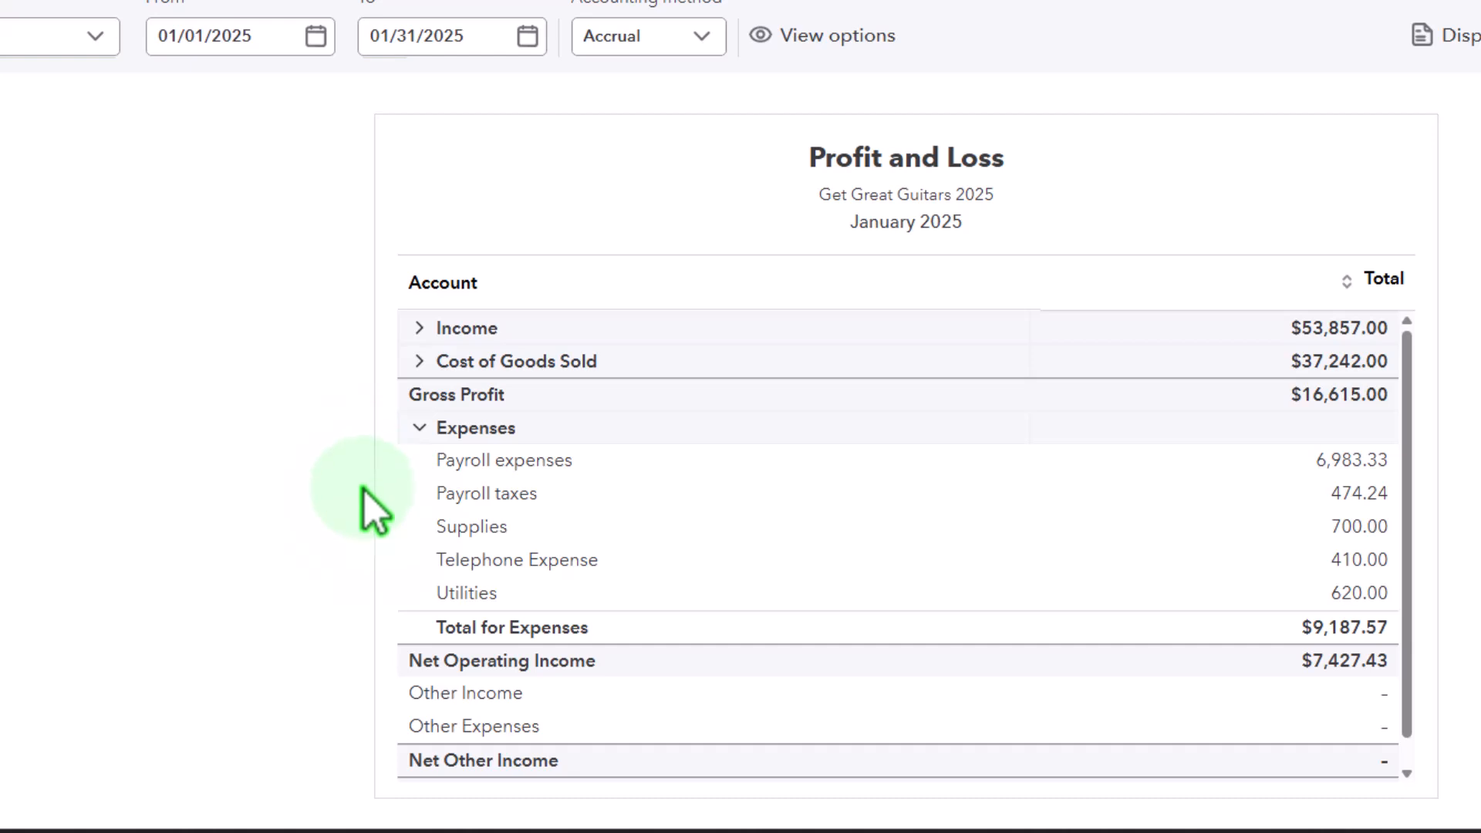
{"action": "left_click", "coordinate": [417, 361]}
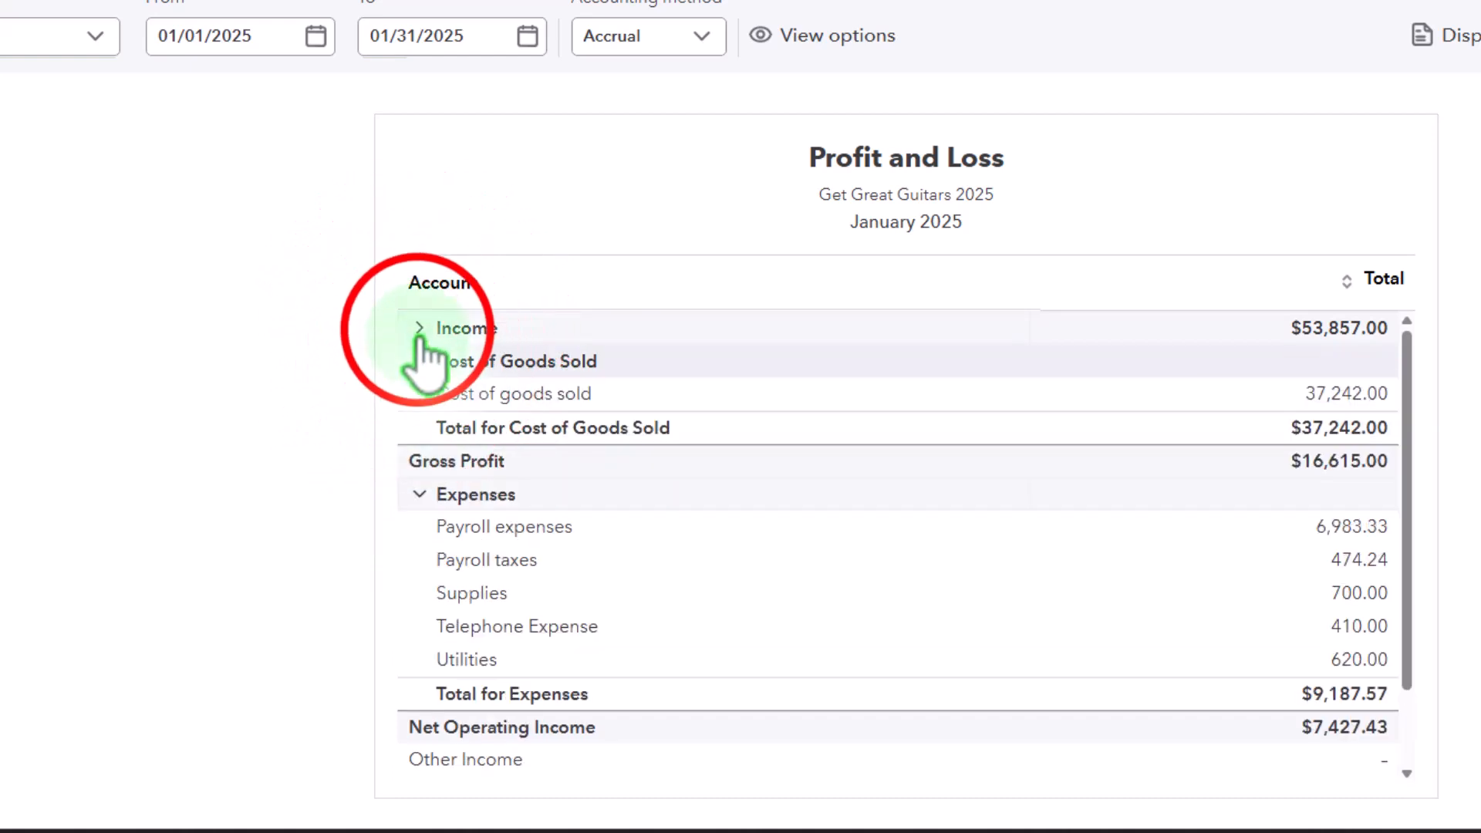
{"action": "left_click", "coordinate": [417, 327]}
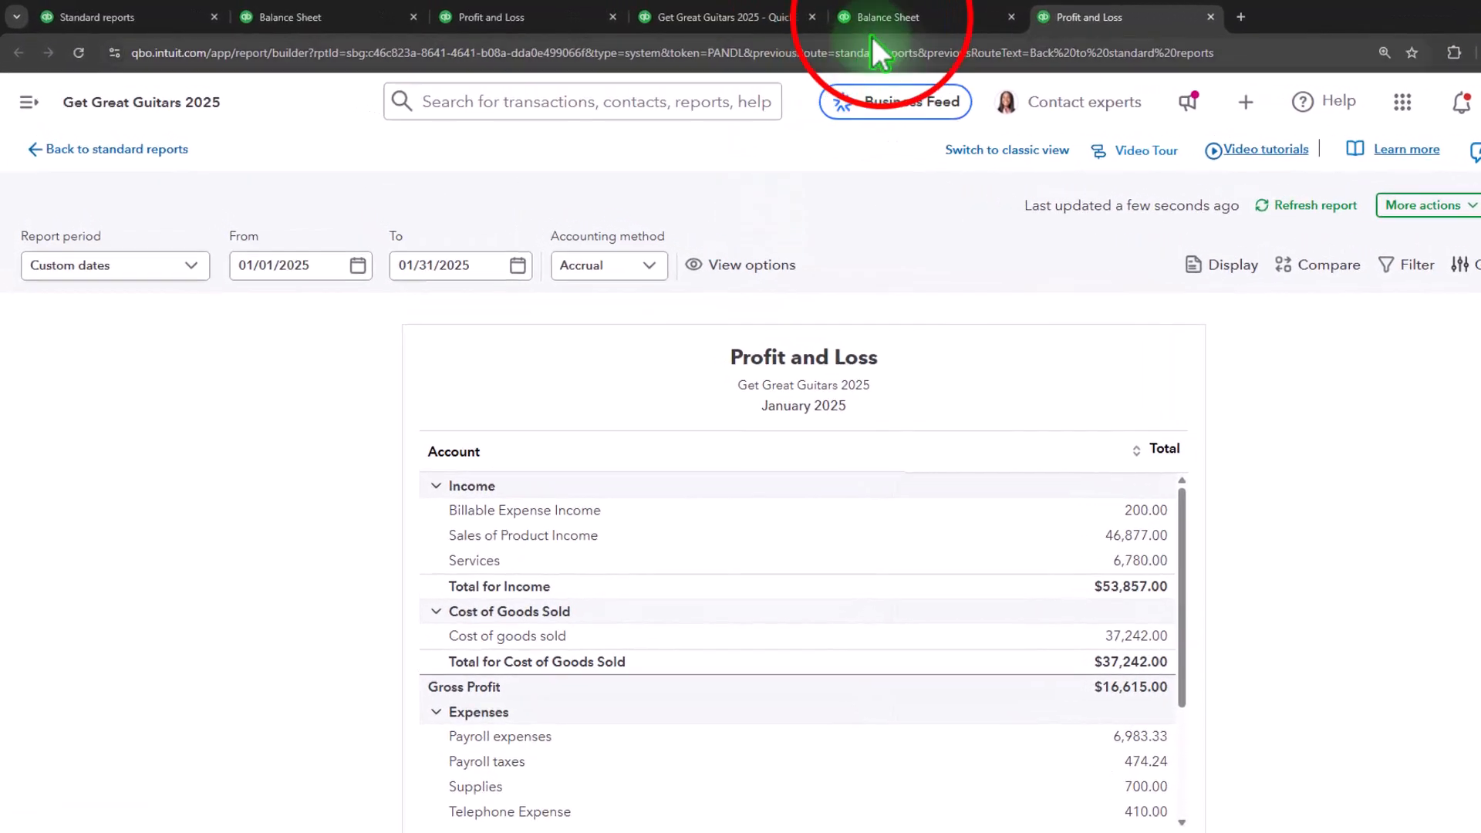
Switch the open Balance Sheet report to the classic view and glance at the open Excel workbooks for comparison
{"action": "left_click", "coordinate": [883, 21]}
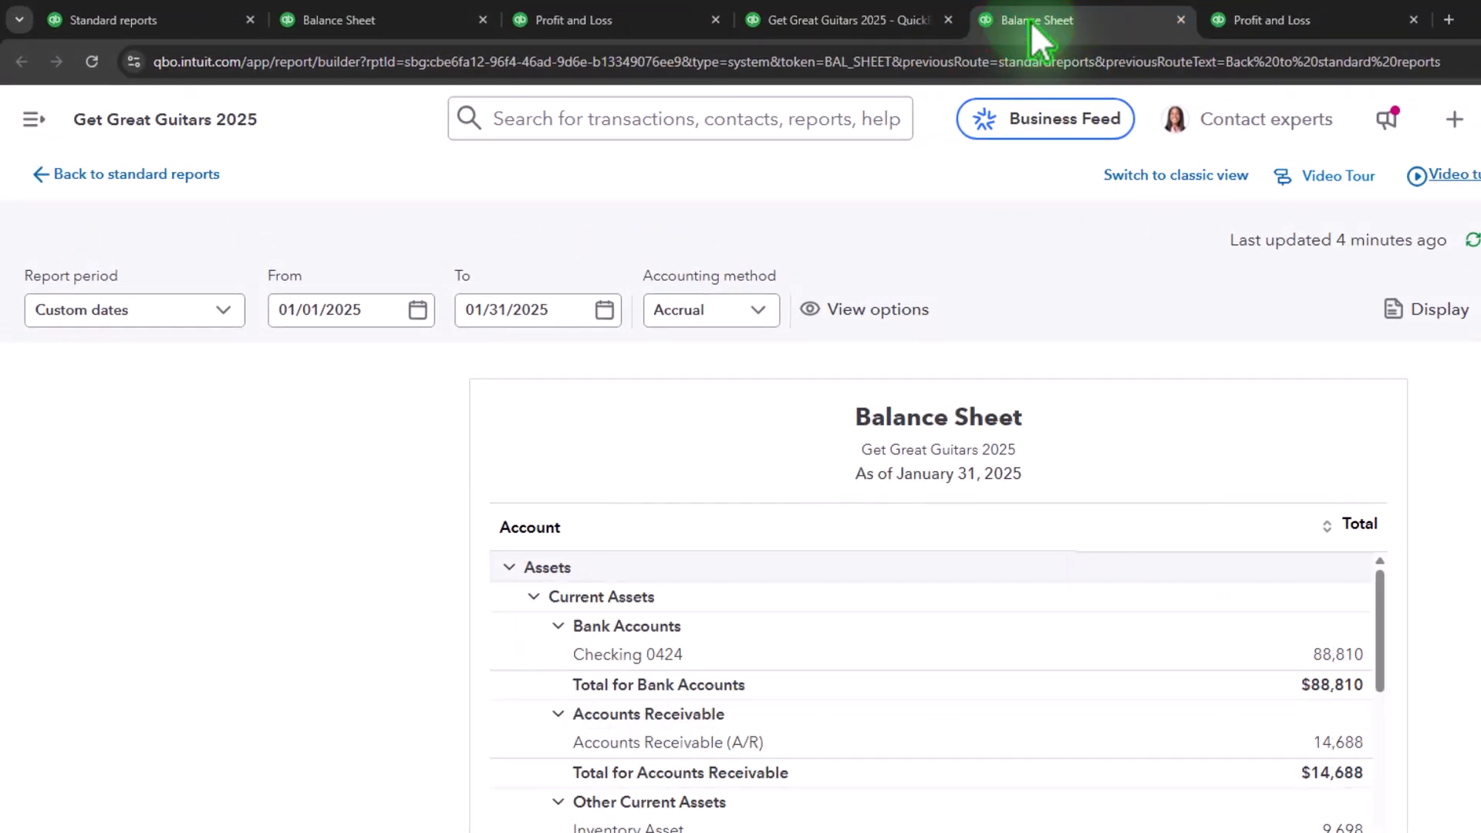
{"action": "left_click", "coordinate": [1207, 176]}
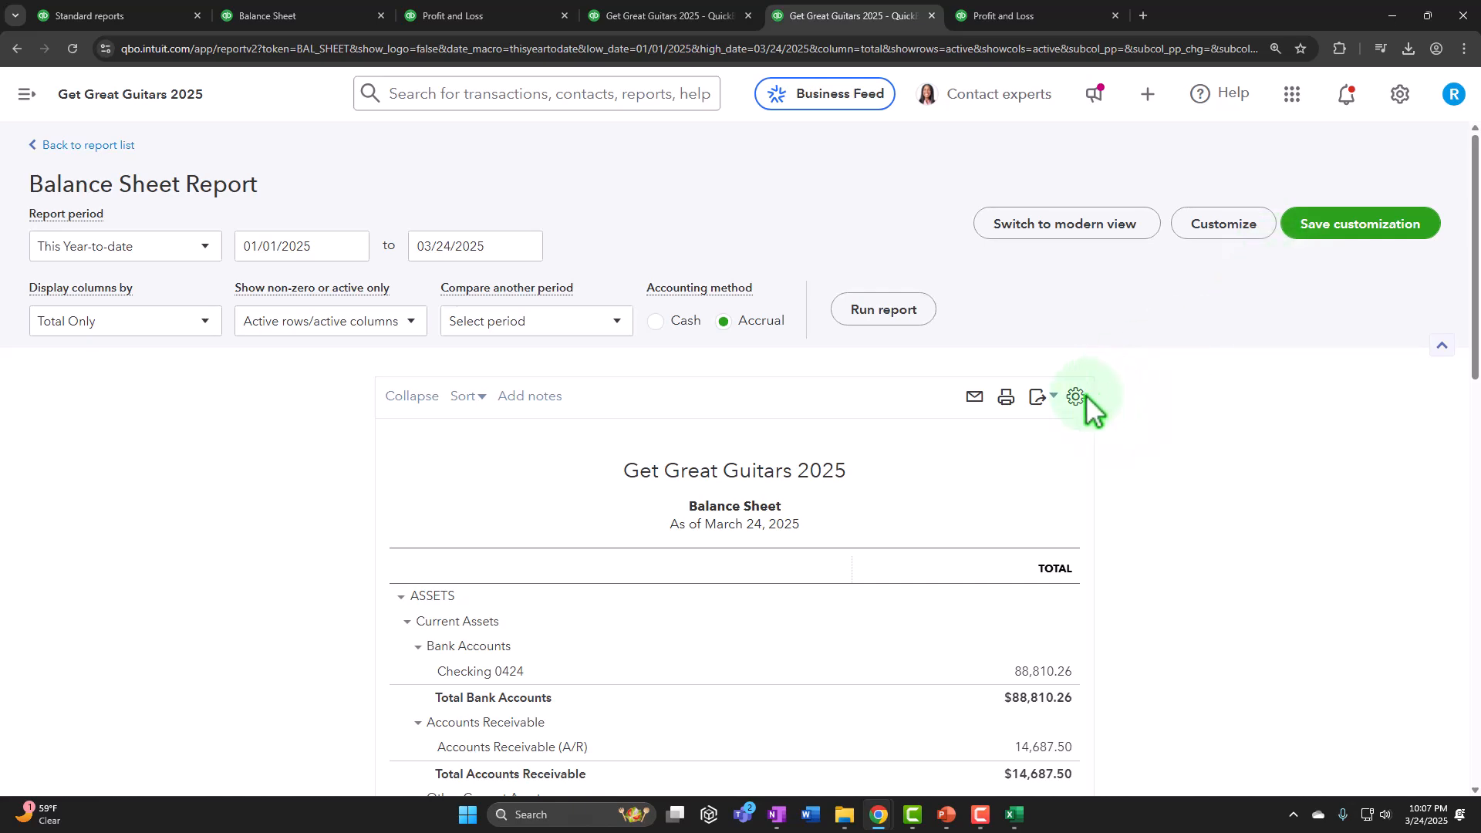
{"action": "scroll", "coordinate": [1086, 397], "scroll_direction": "down", "scroll_amount": 2}
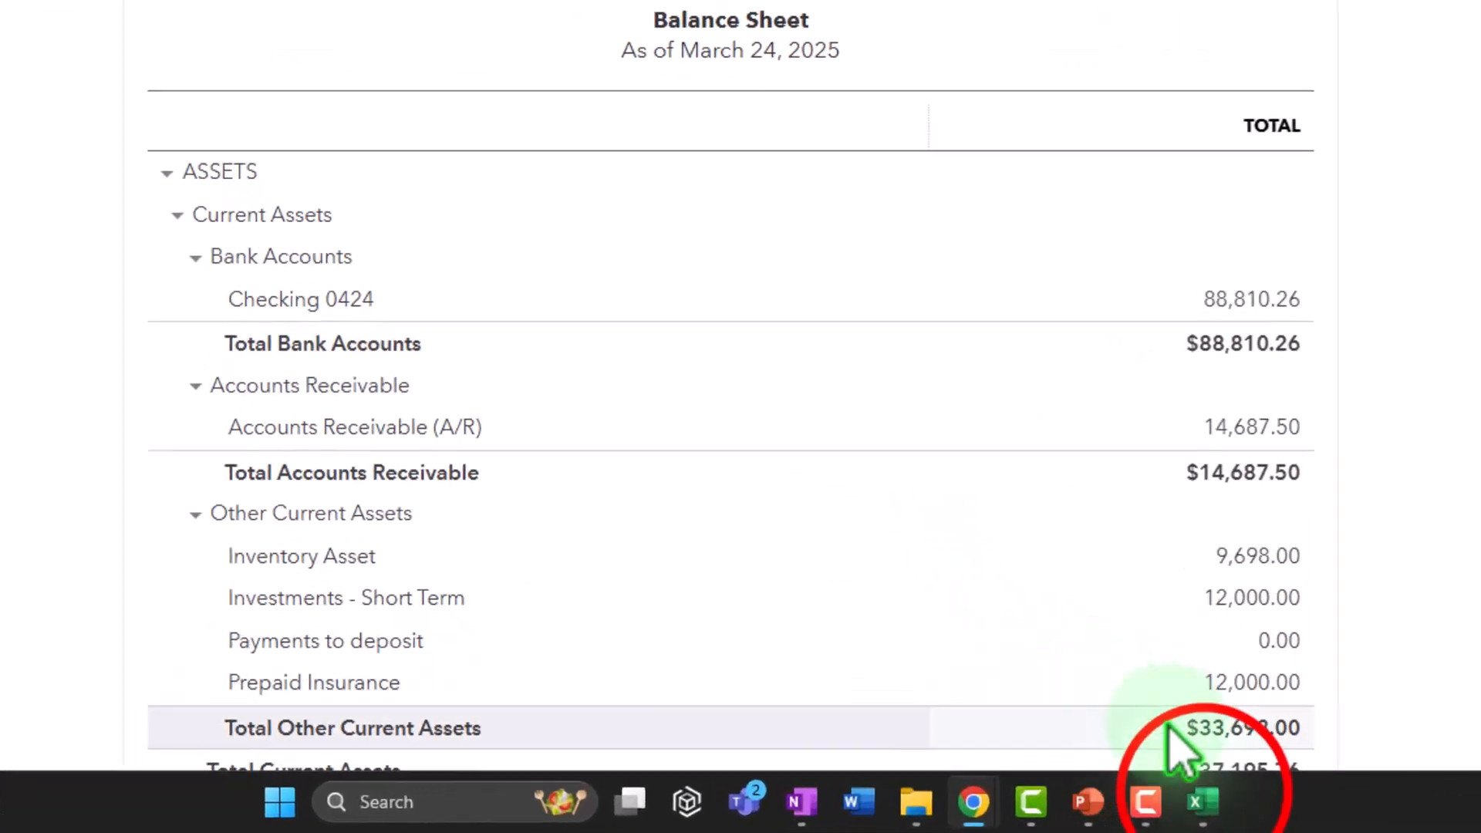
{"action": "mouse_move", "coordinate": [1227, 800]}
{"action": "mouse_move", "coordinate": [1390, 713]}
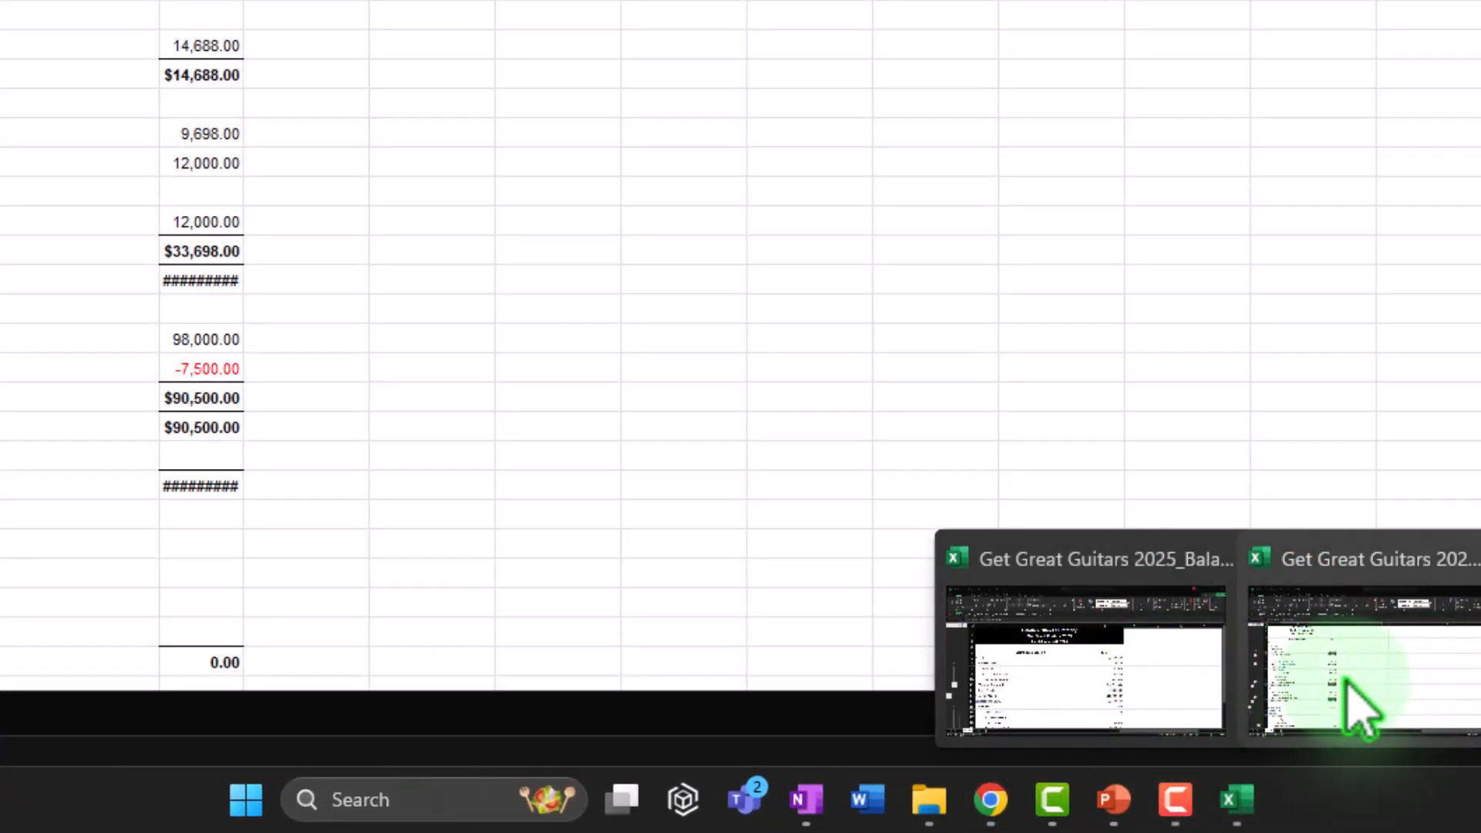
{"action": "left_click", "coordinate": [1371, 423]}
{"action": "left_click", "coordinate": [1371, 423]}
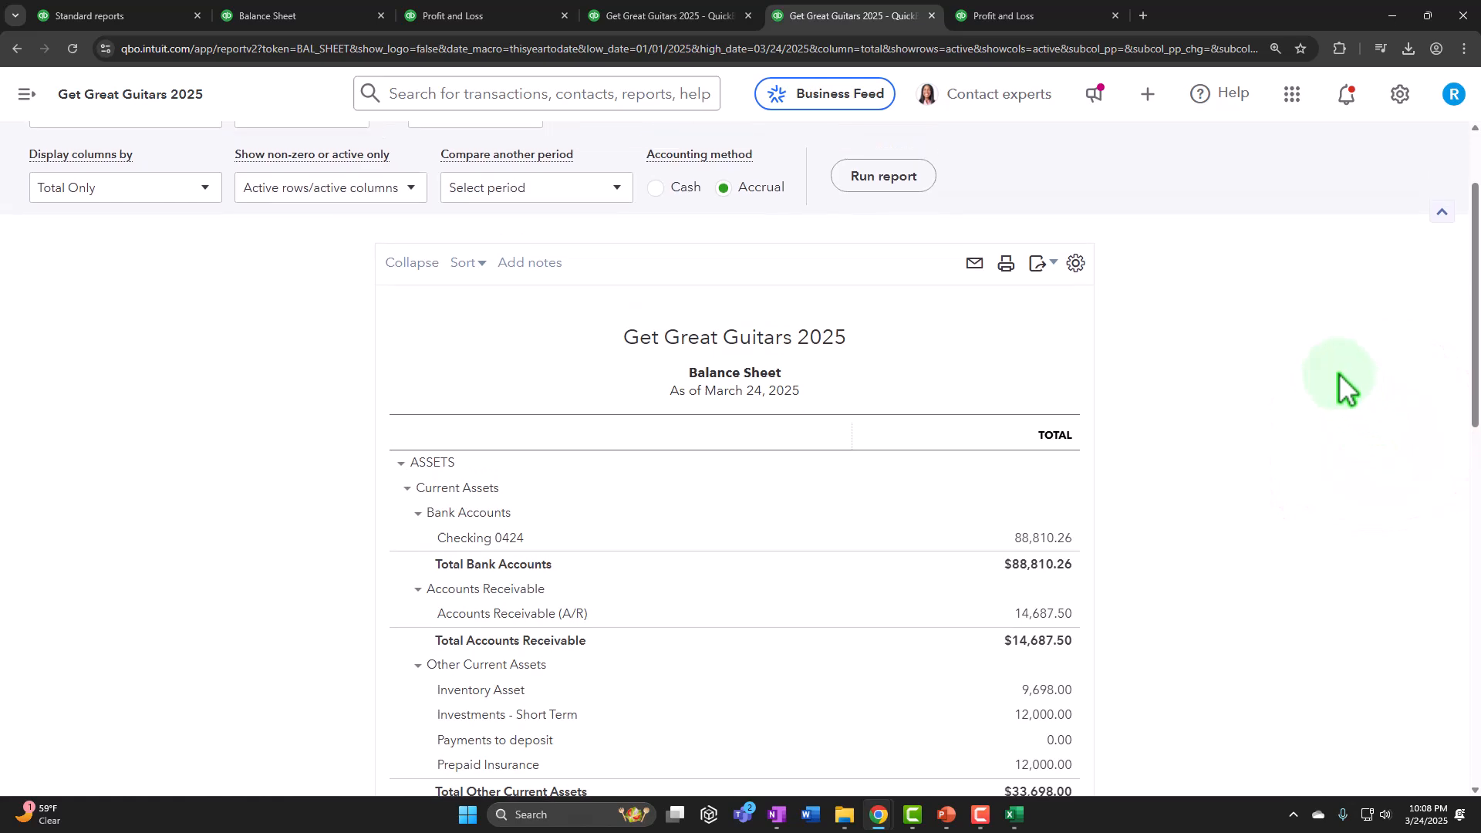
Customize the classic Balance Sheet report to show amounts without cents and run it
{"action": "scroll", "coordinate": [1311, 370], "scroll_direction": "up", "scroll_amount": 3}
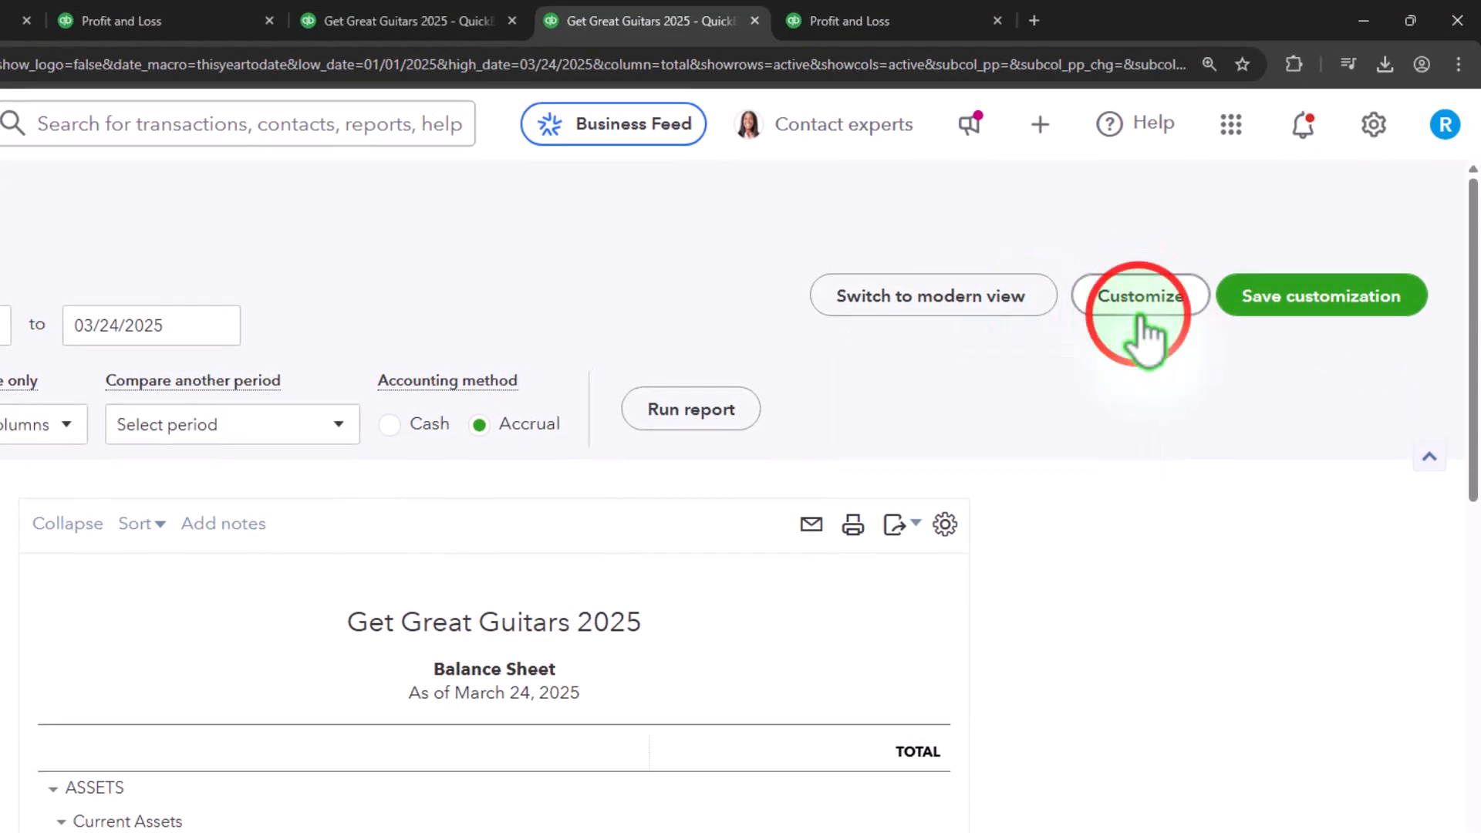
{"action": "left_click", "coordinate": [1140, 304]}
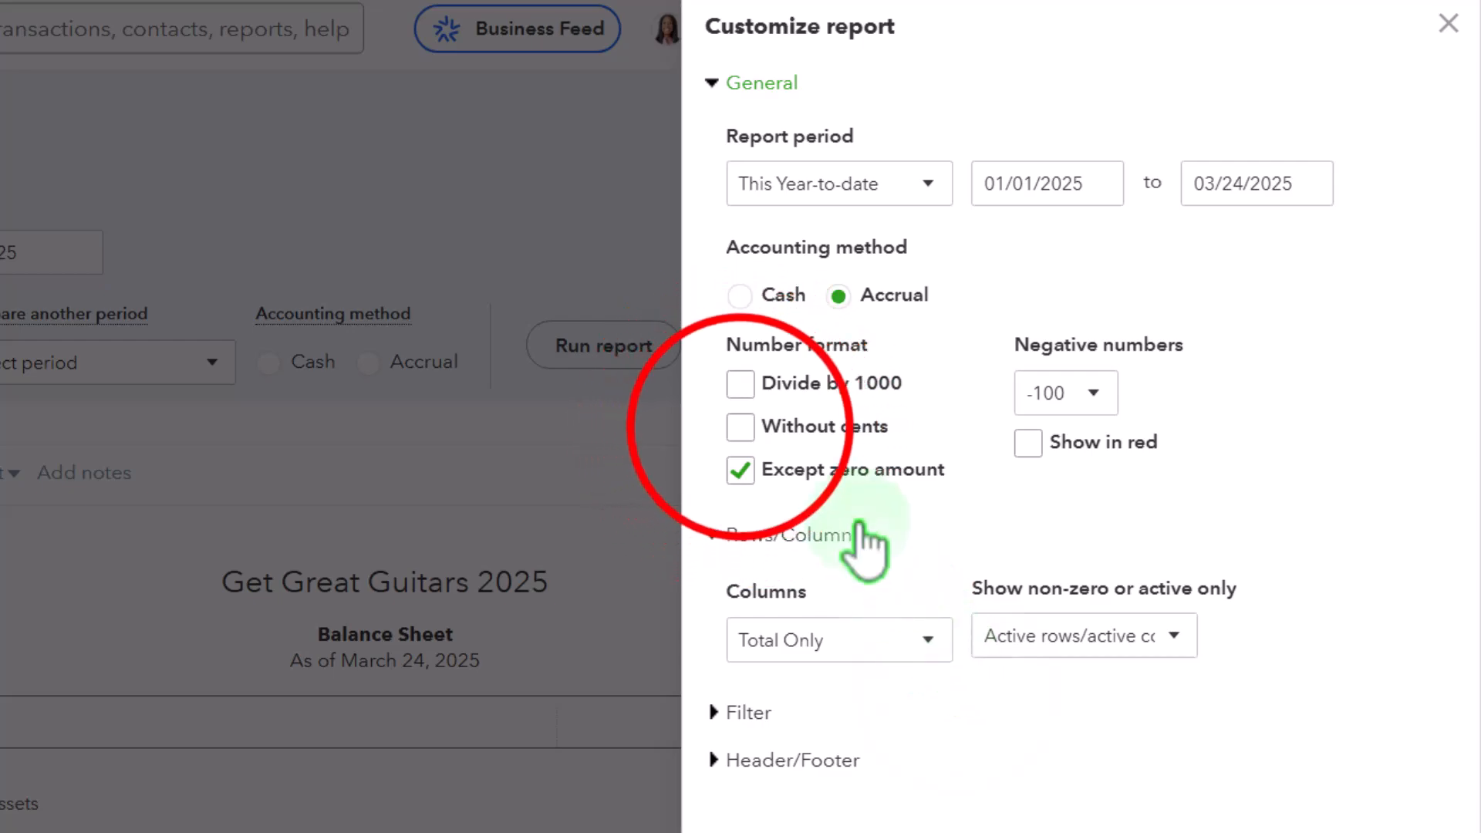
{"action": "left_click", "coordinate": [739, 427]}
{"action": "left_click", "coordinate": [1404, 770]}
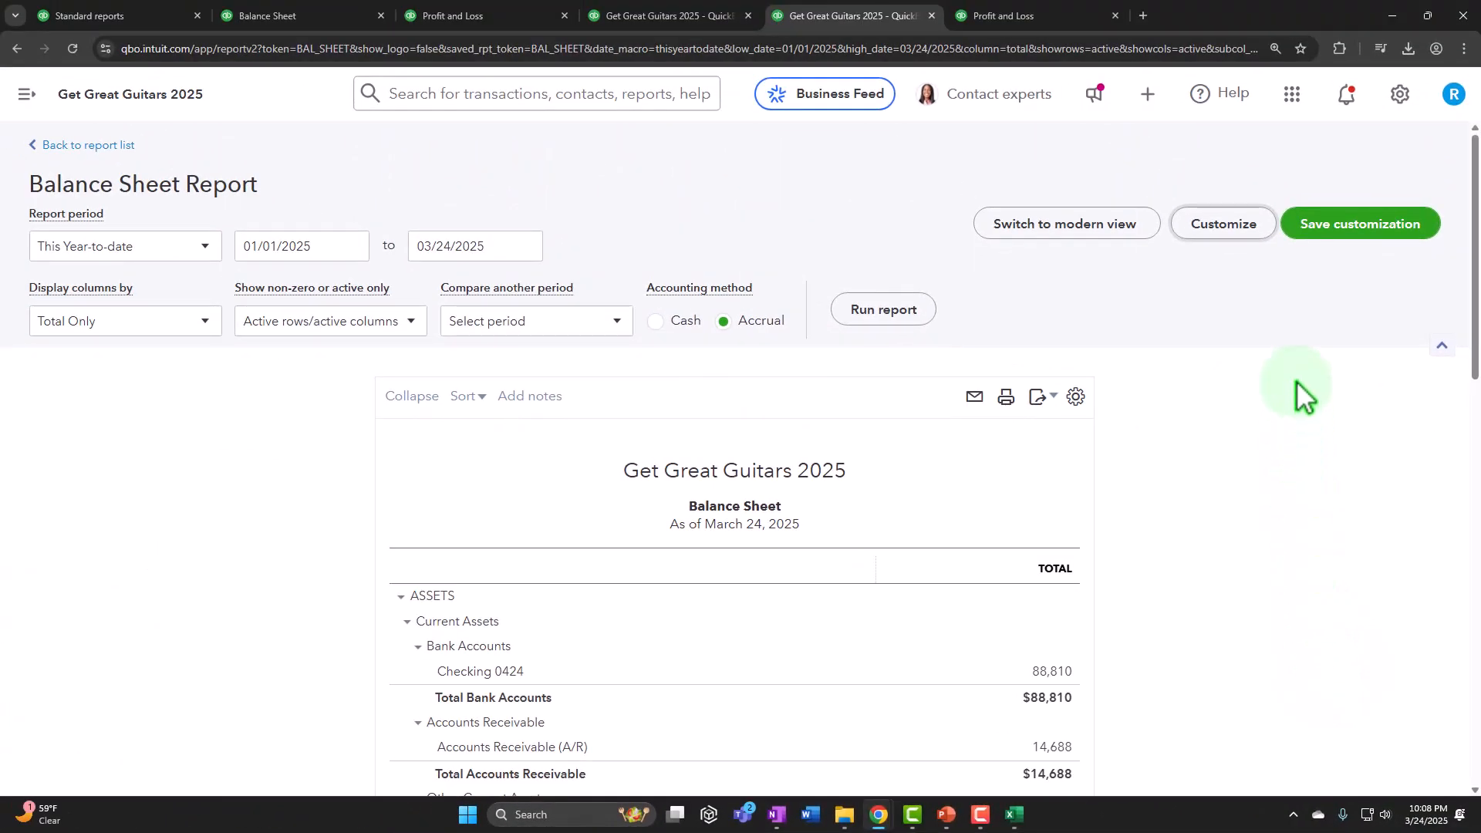
Save the customized report as "2 Balance Sheet" in the Month End Report group
{"action": "left_click", "coordinate": [1336, 226]}
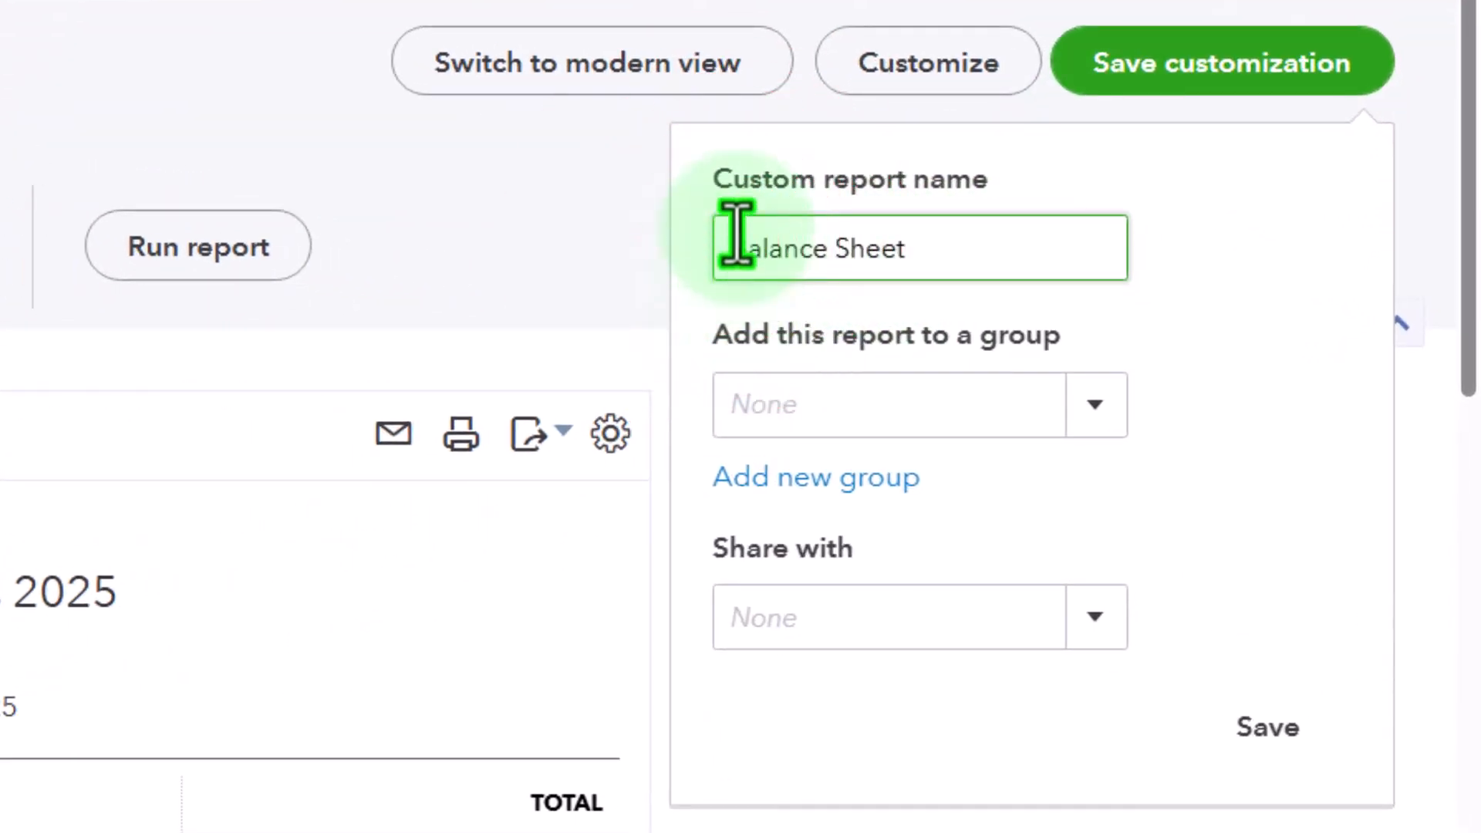
{"action": "type", "text": "2"}
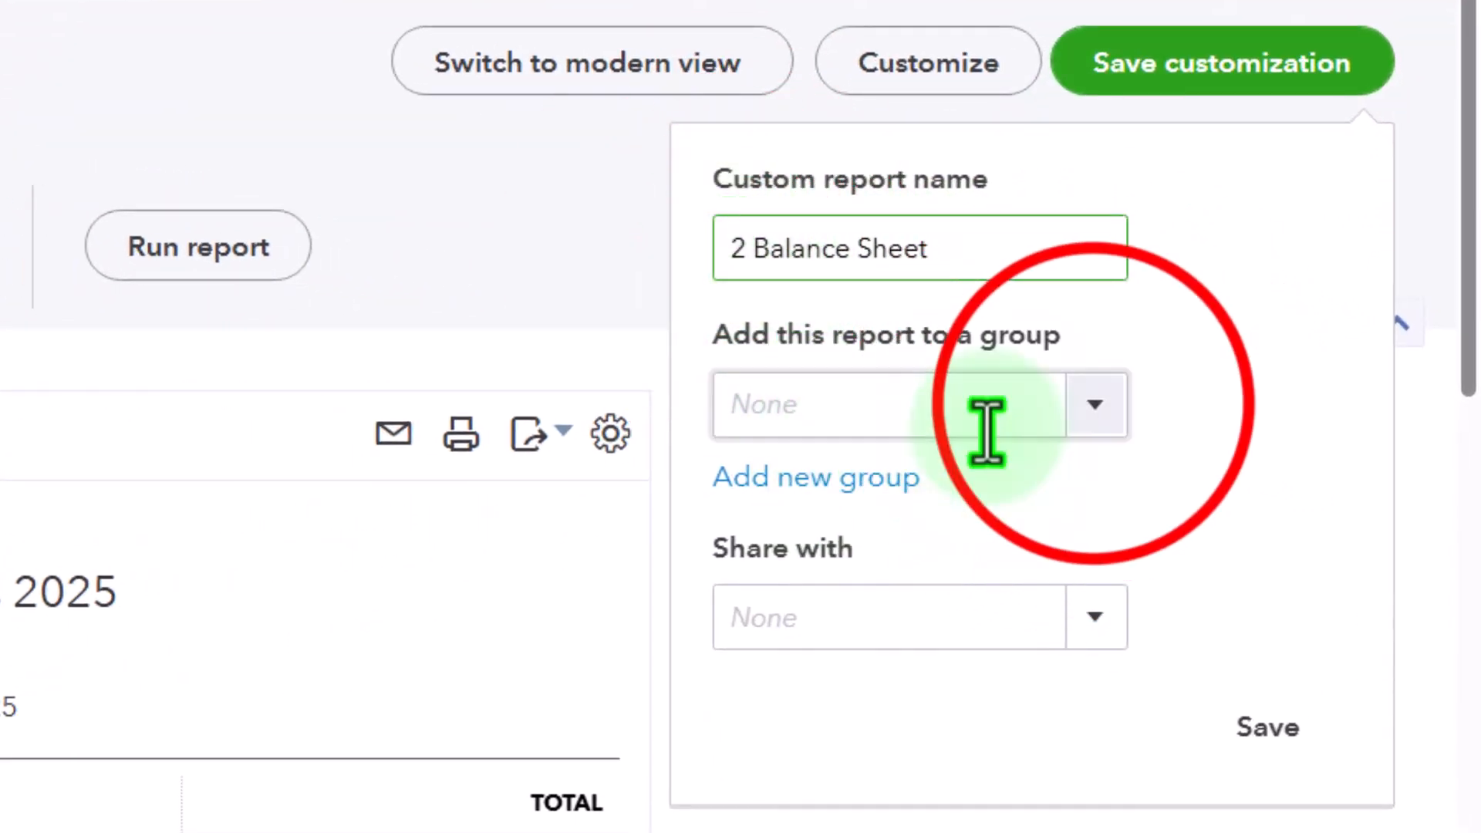
{"action": "left_click", "coordinate": [1094, 403]}
{"action": "left_click", "coordinate": [954, 478]}
{"action": "left_click", "coordinate": [1267, 726]}
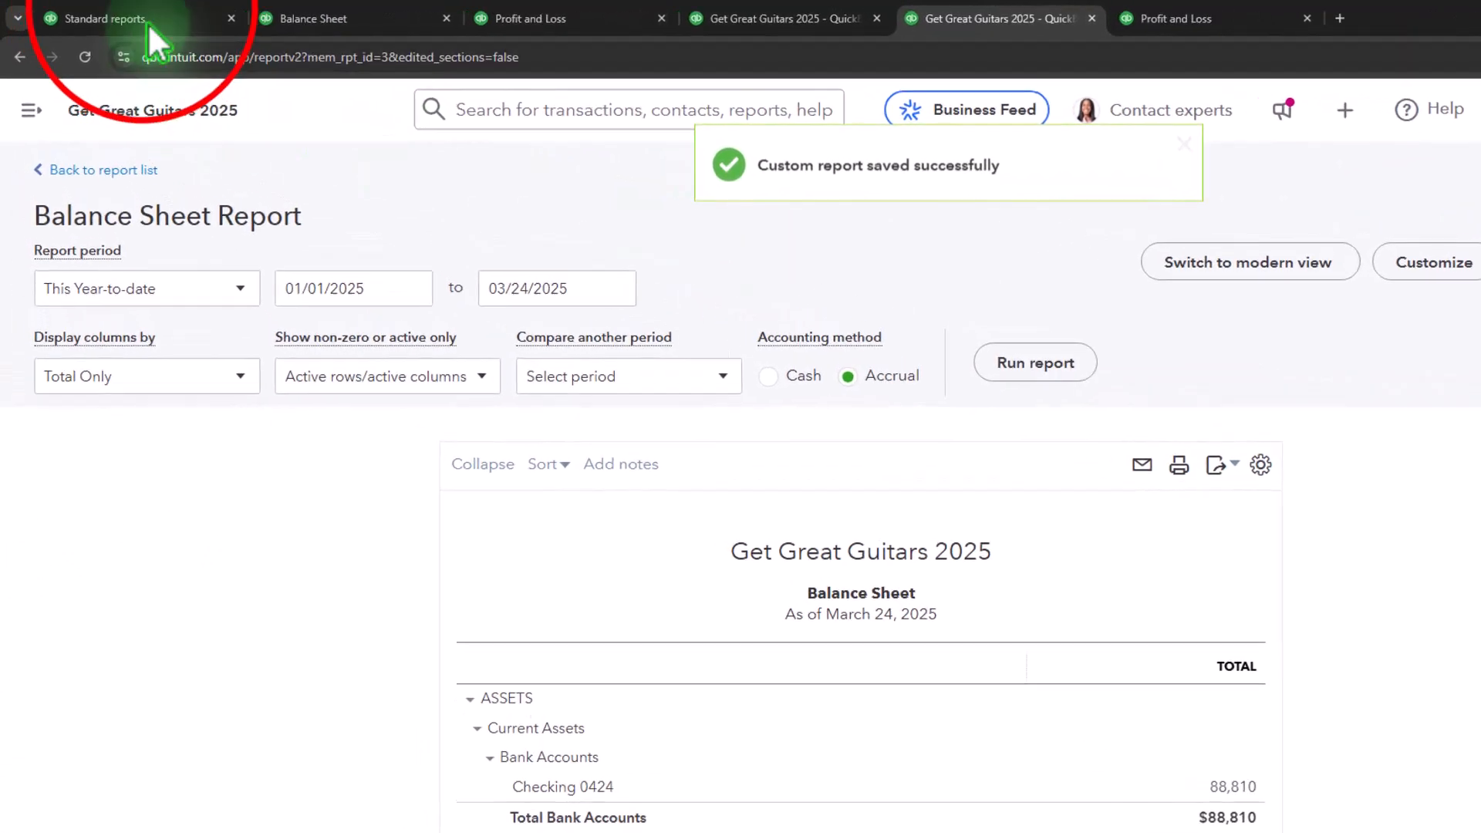
Open the custom reports list, refresh it, and check the contents of the Month End Report group
{"action": "left_click", "coordinate": [116, 15]}
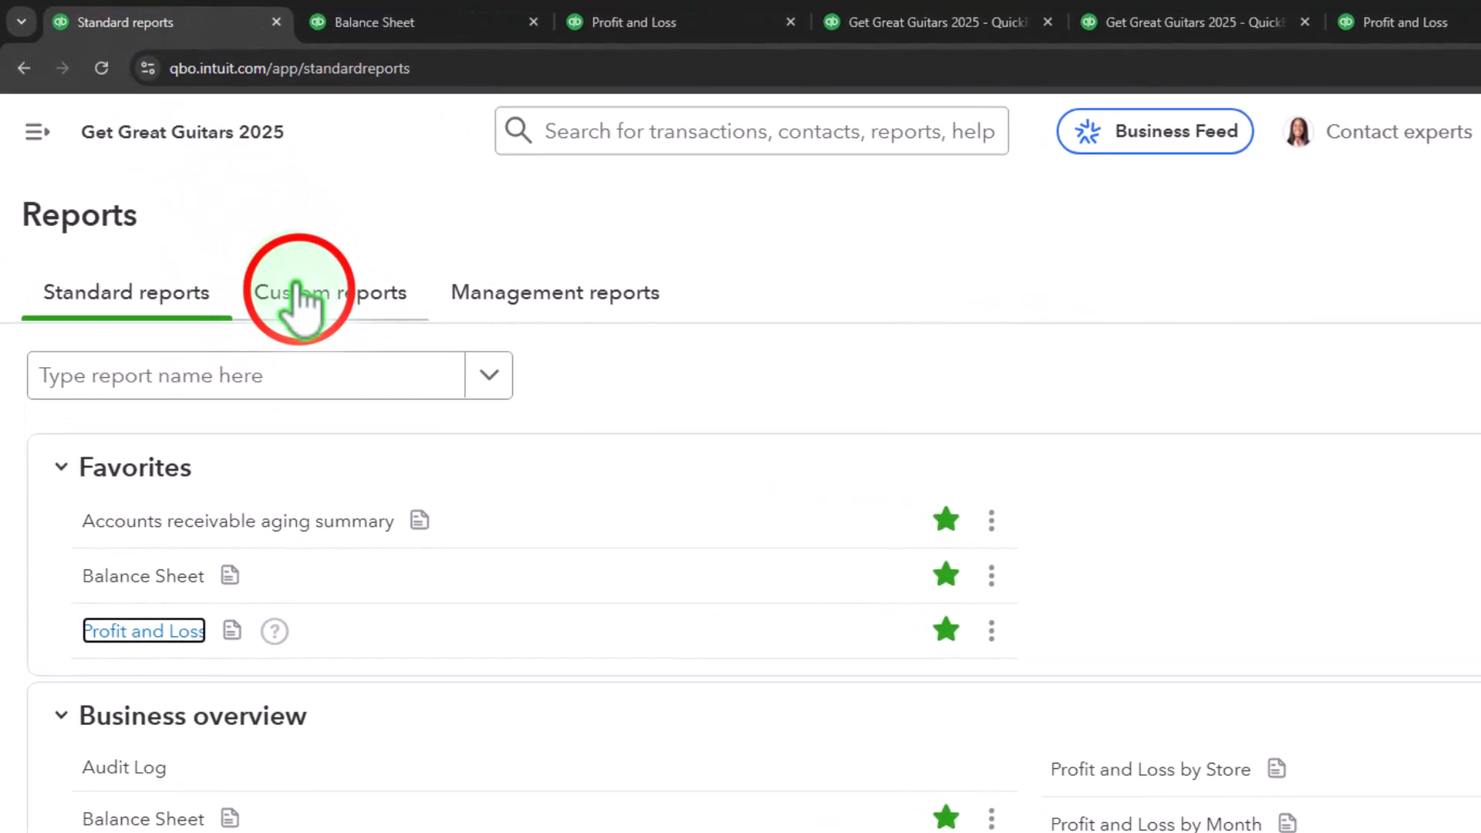
{"action": "left_click", "coordinate": [232, 229]}
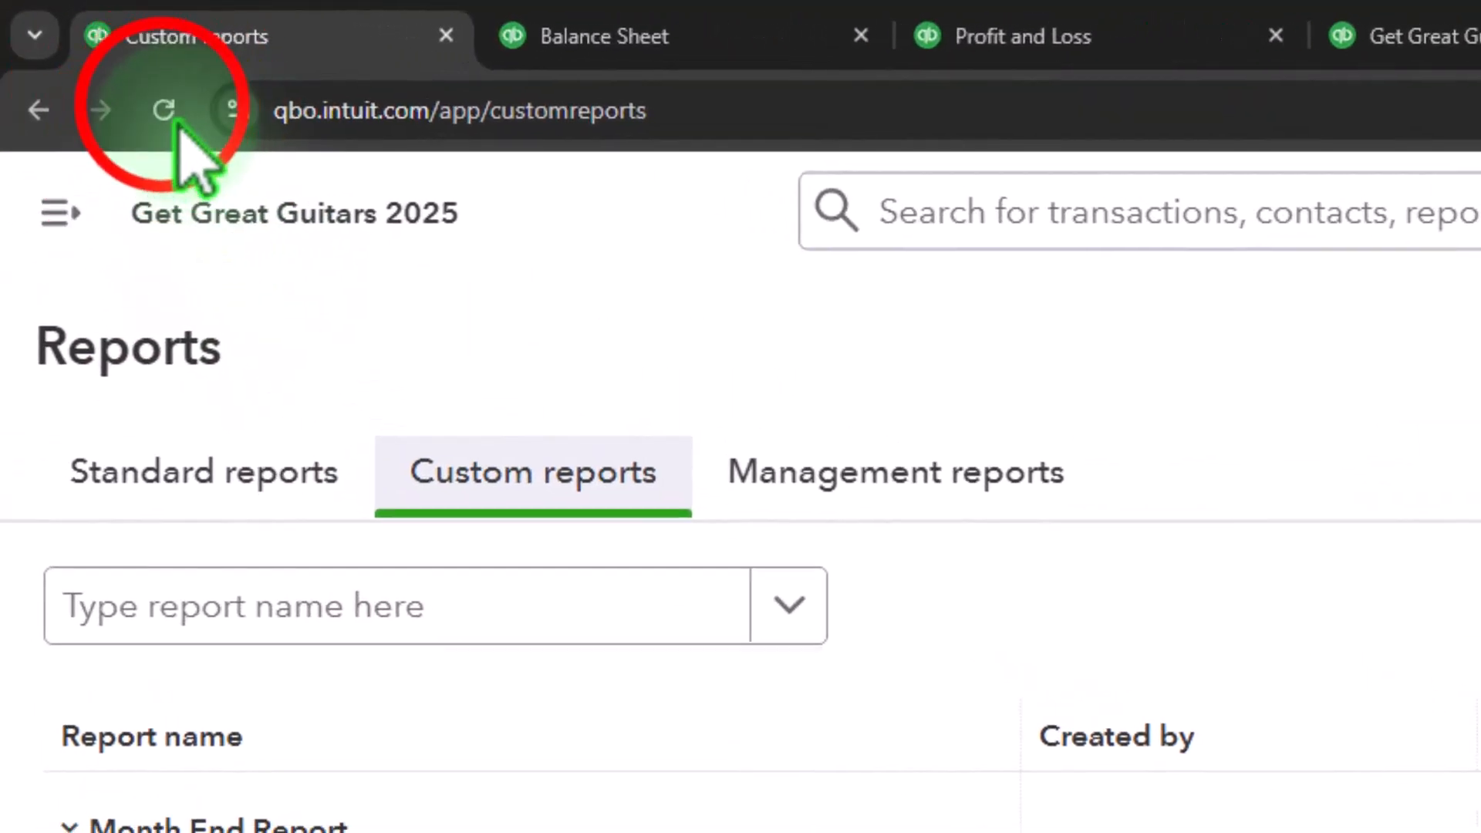
{"action": "left_click", "coordinate": [129, 87]}
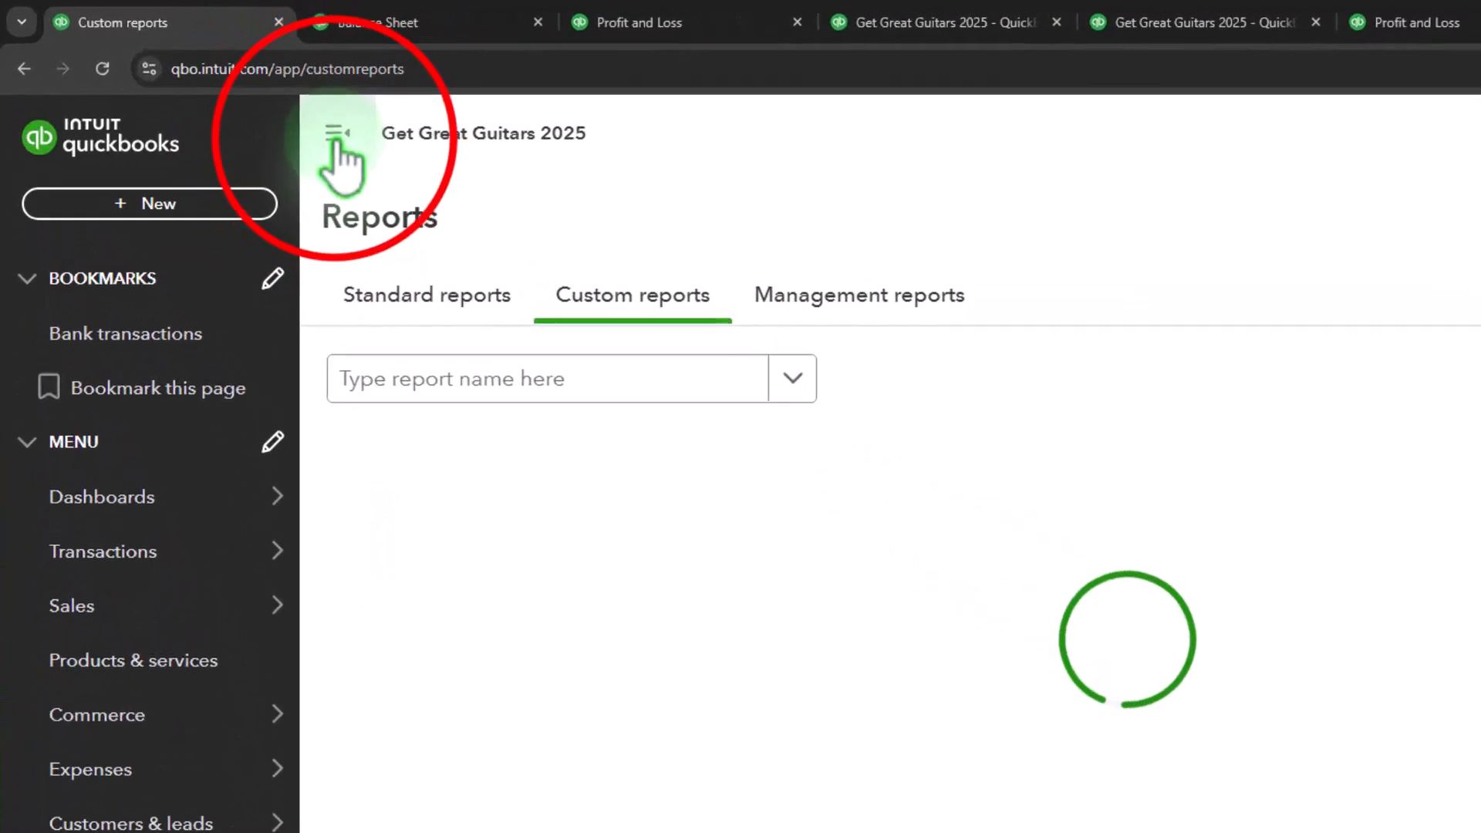
{"action": "left_click", "coordinate": [337, 135]}
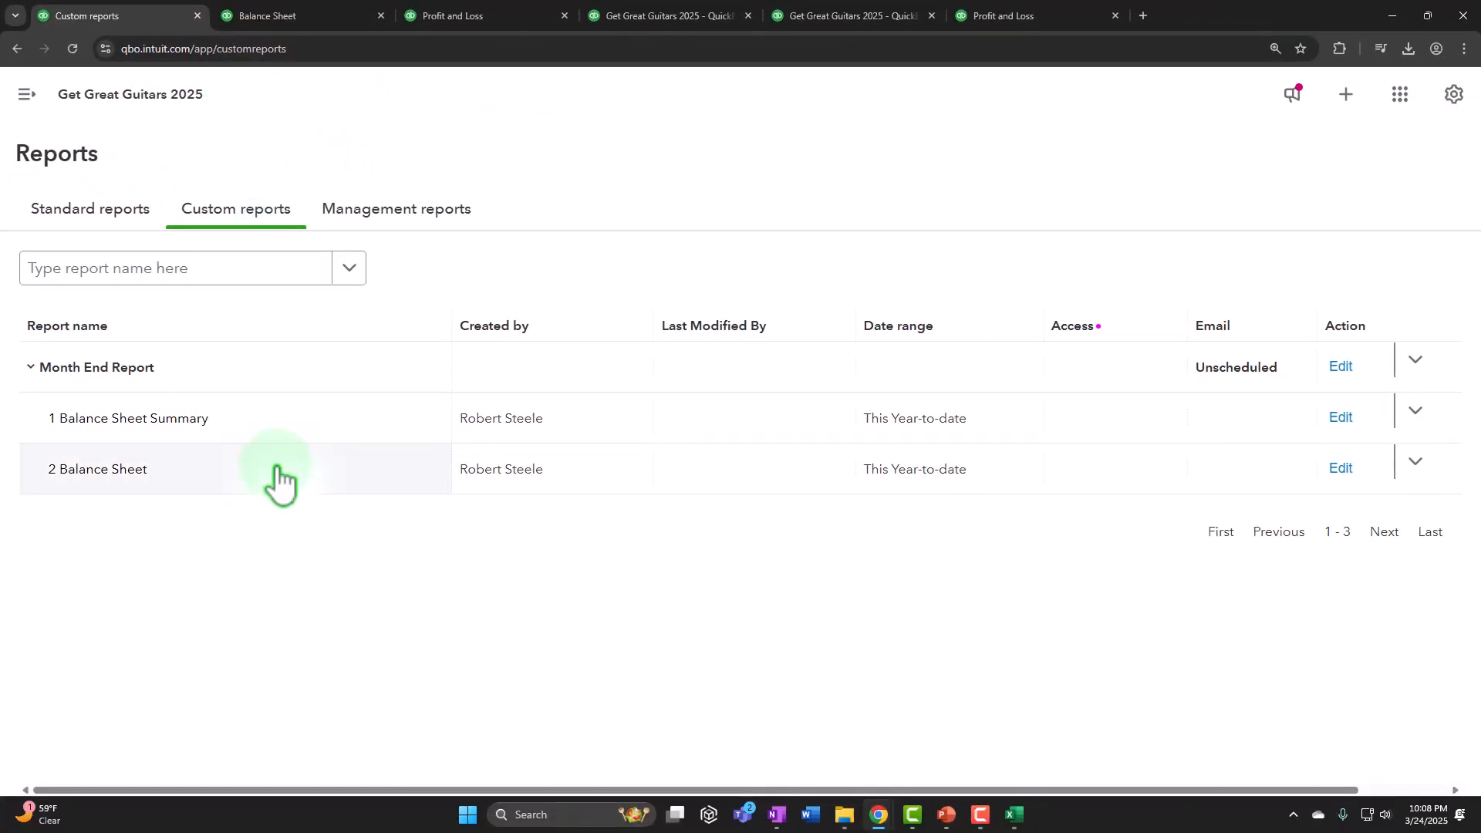
{"action": "left_click", "coordinate": [31, 367]}
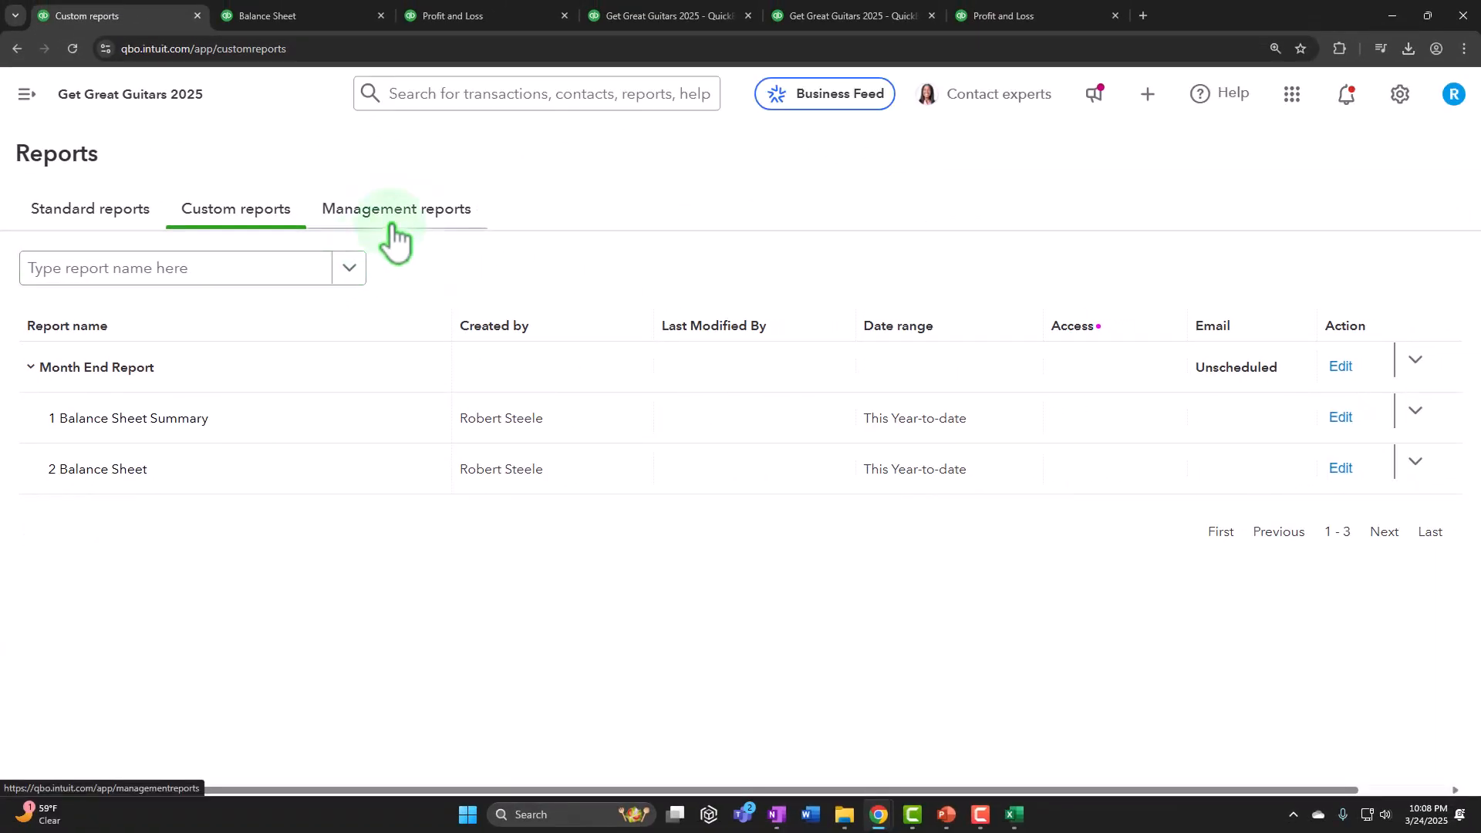
Format the January 2025 Profit and Loss report with whole-currency rounding and negative numbers shown as (100) in red
{"action": "left_click", "coordinate": [1037, 17]}
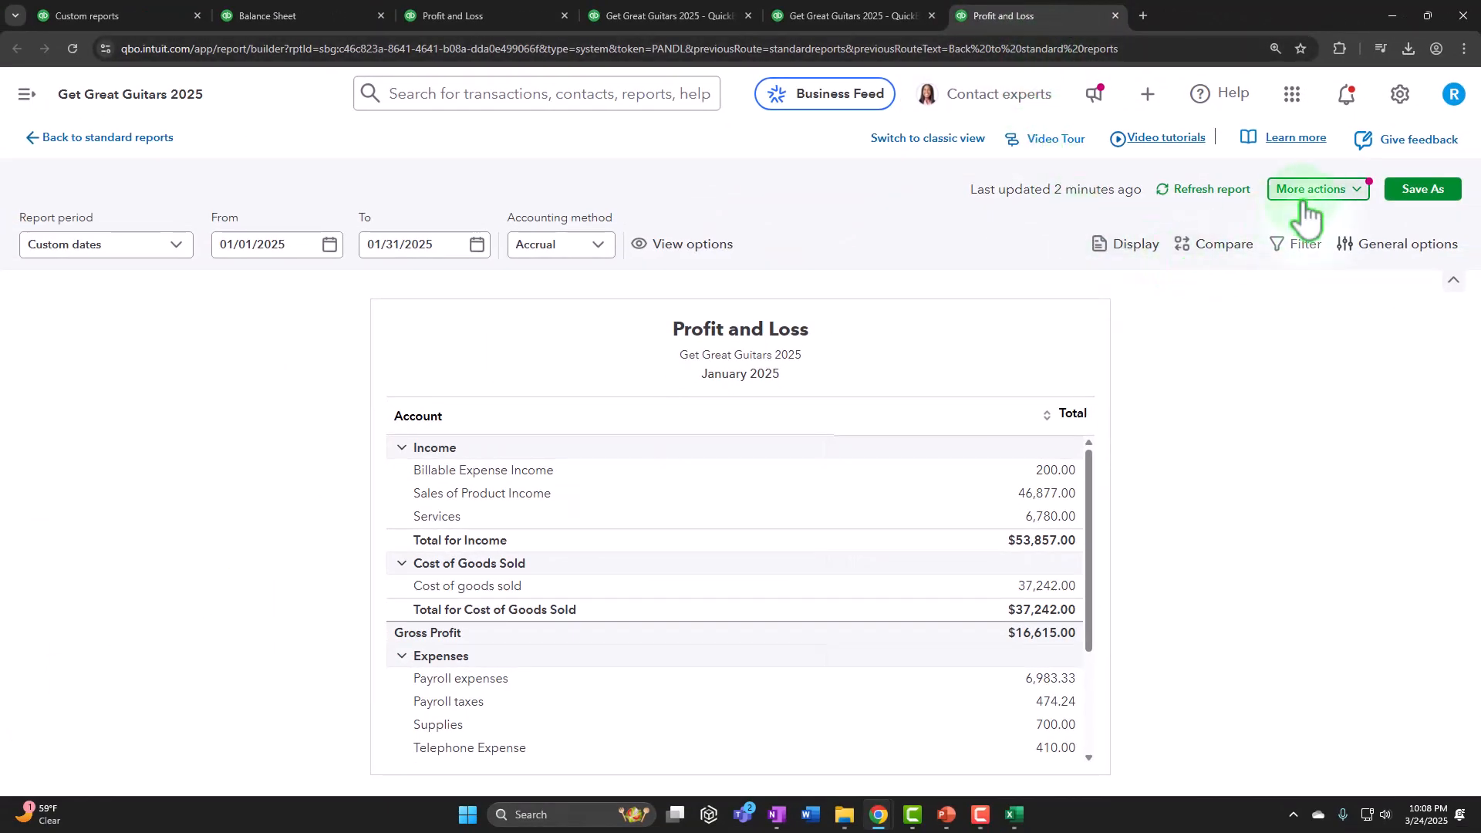
{"action": "left_click", "coordinate": [1392, 244]}
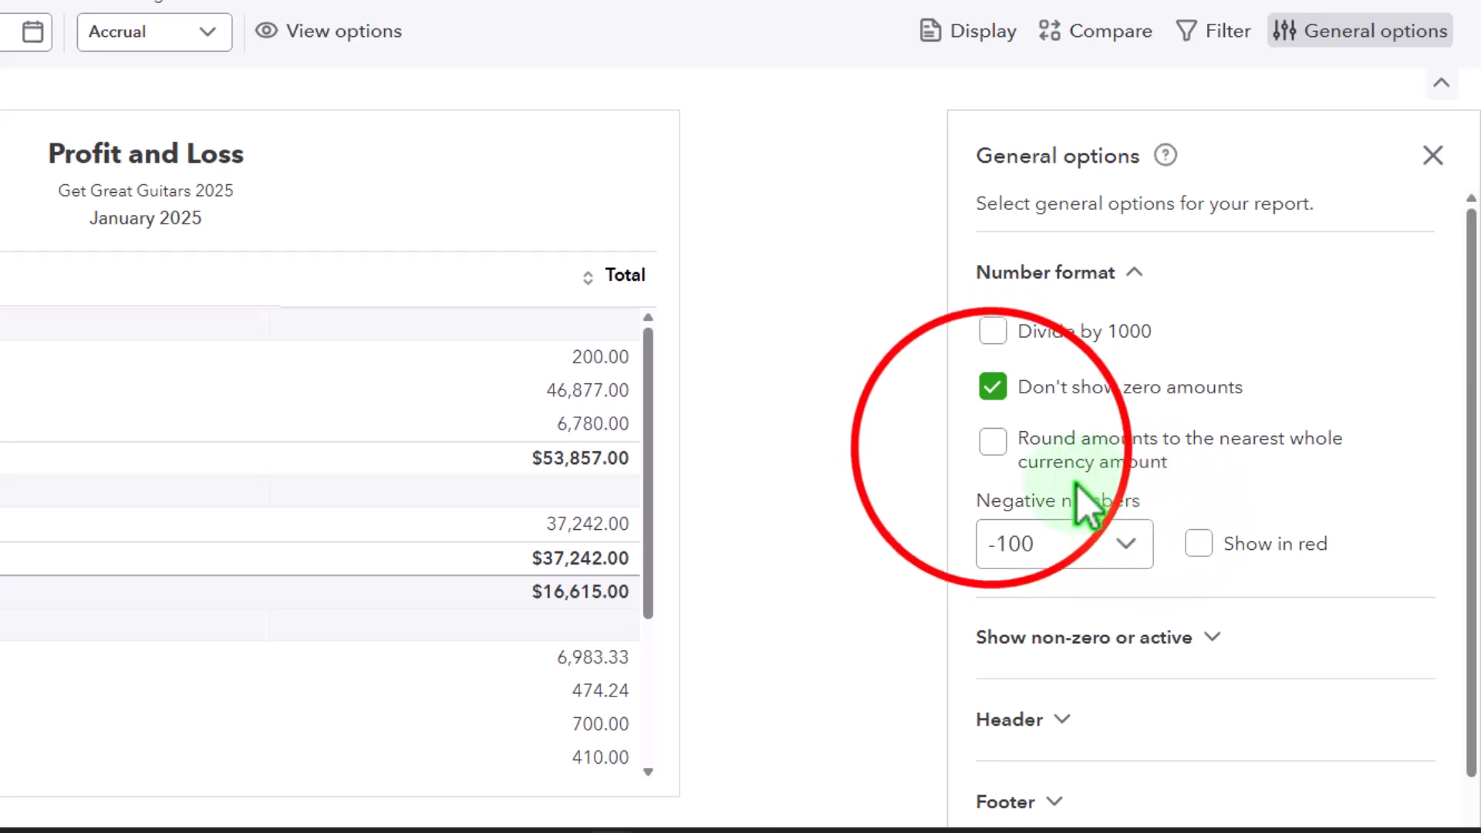
{"action": "left_click", "coordinate": [993, 441]}
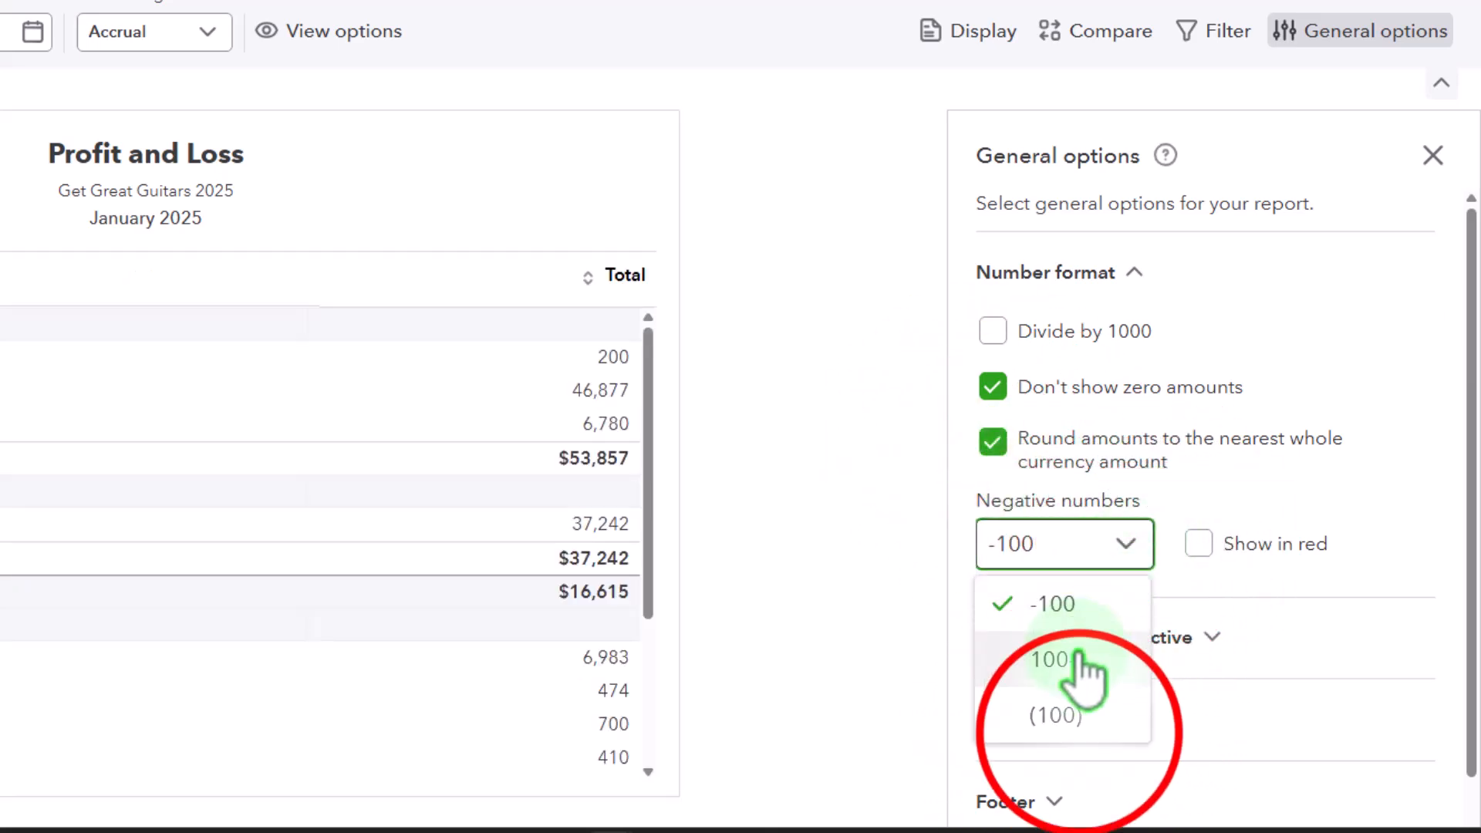
{"action": "left_click", "coordinate": [1068, 716]}
{"action": "left_click", "coordinate": [1198, 544]}
Remove the date prepared, time prepared, and report basis from the Profit and Loss report's footer and close the general options
{"action": "scroll", "coordinate": [1237, 377], "scroll_direction": "down", "scroll_amount": 1}
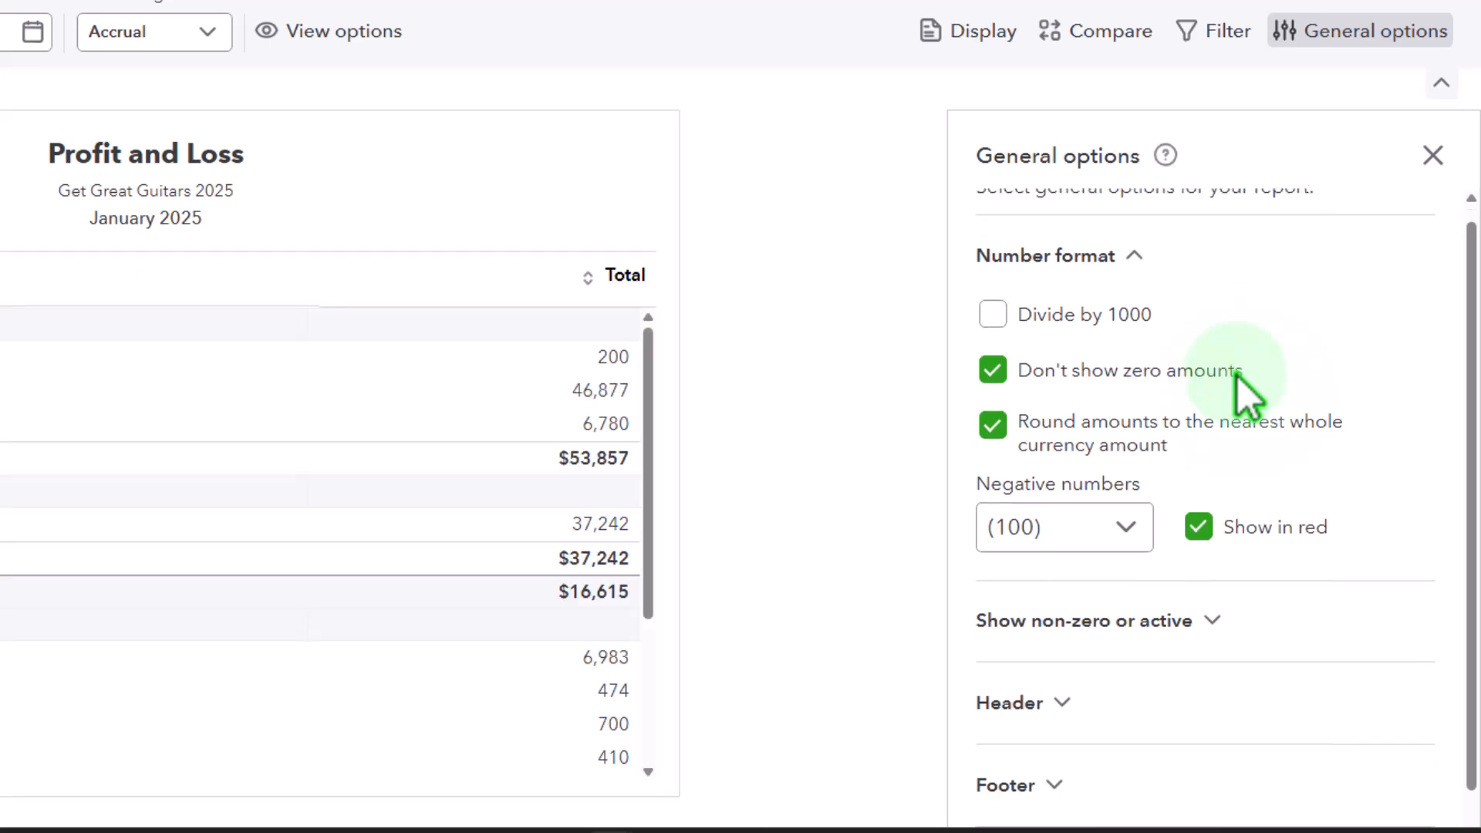
{"action": "scroll", "coordinate": [1072, 578], "scroll_direction": "down", "scroll_amount": 3}
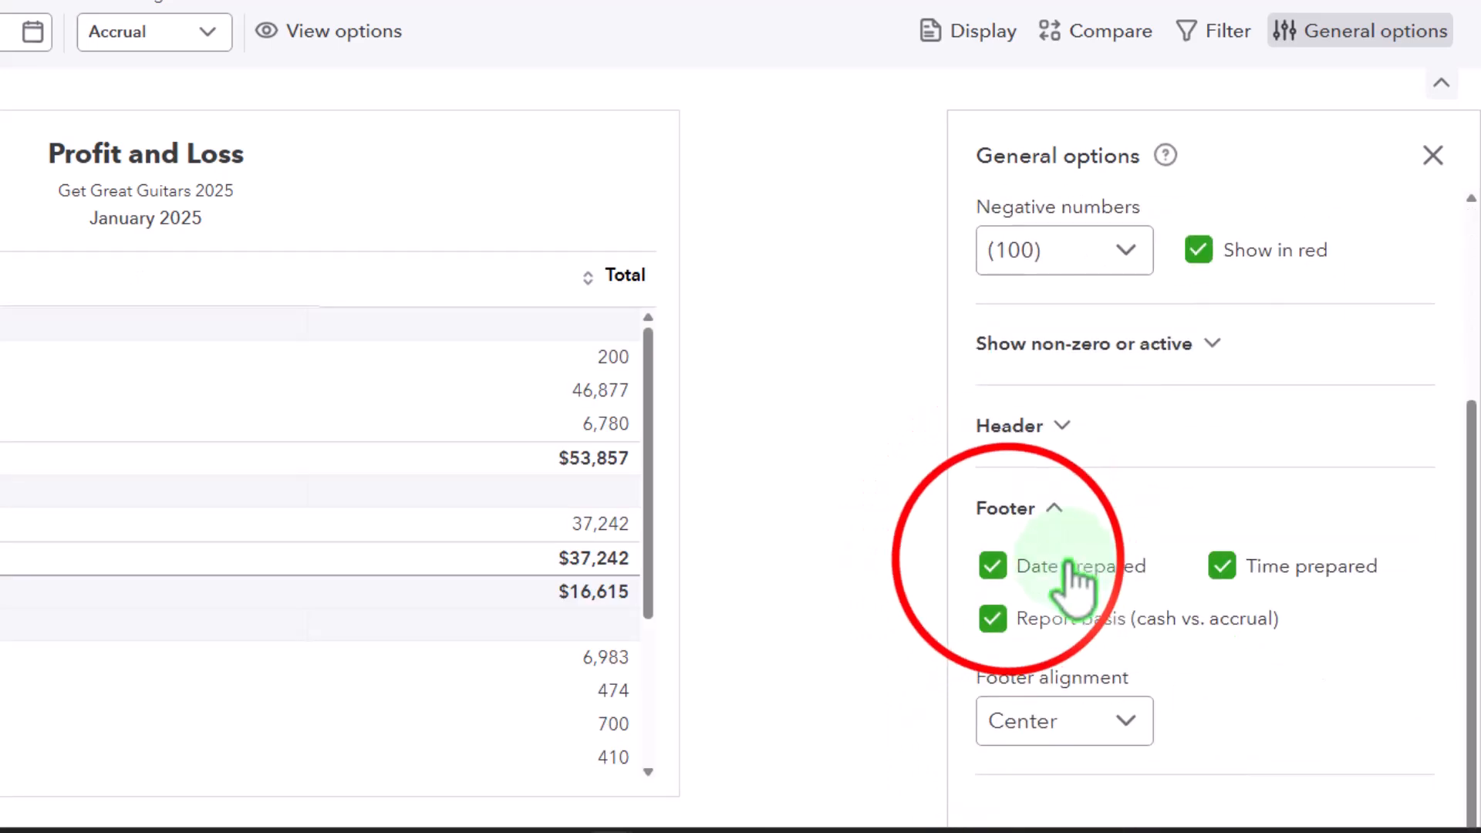
{"action": "left_click", "coordinate": [995, 564]}
{"action": "left_click", "coordinate": [1226, 567]}
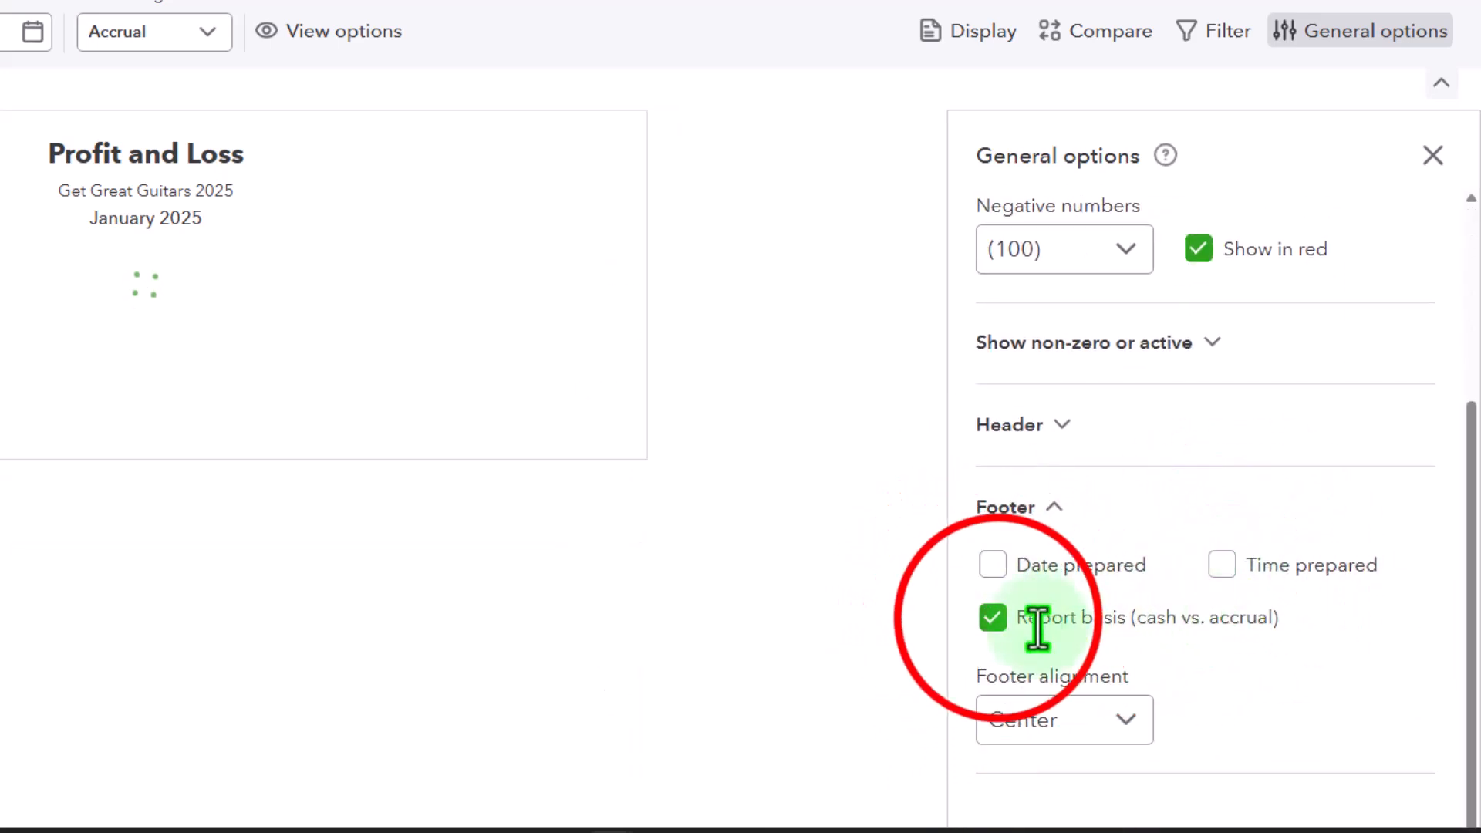
{"action": "left_click", "coordinate": [995, 618]}
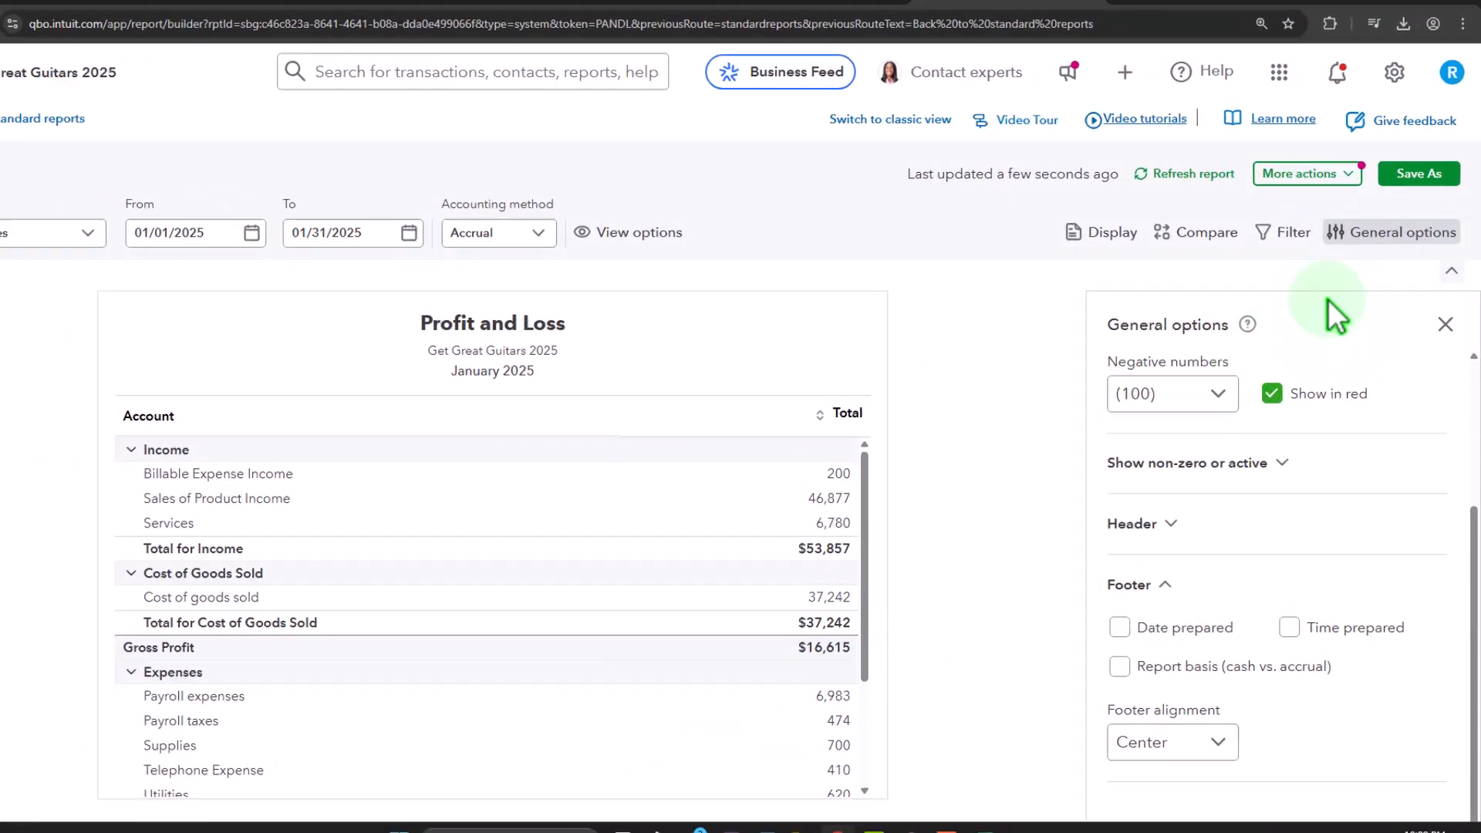
{"action": "left_click", "coordinate": [1444, 324]}
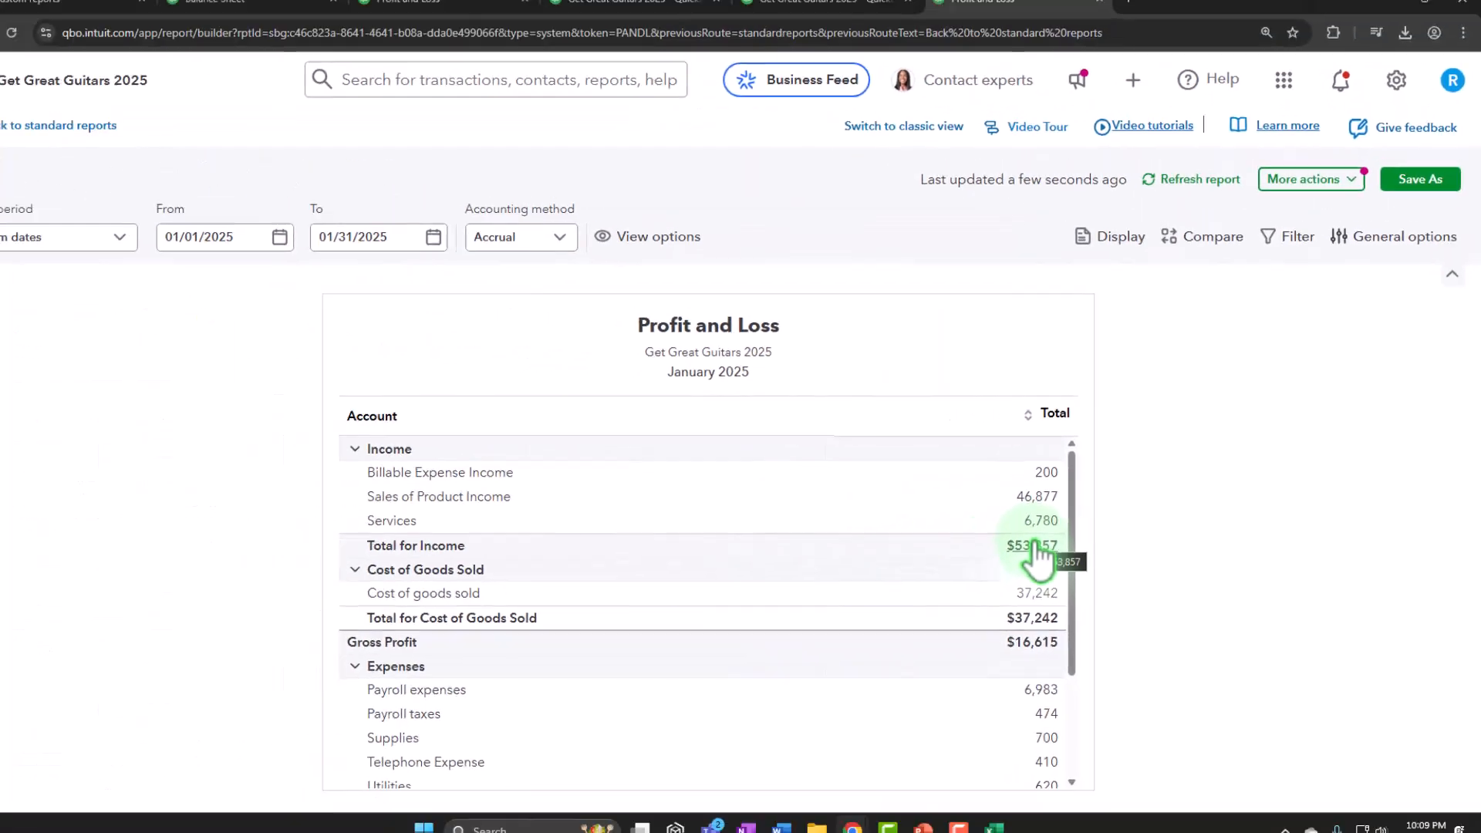
Review the formatted Profit and Loss report down to Net Income and open its list of export and print actions
{"action": "scroll", "coordinate": [1056, 544], "scroll_direction": "down", "scroll_amount": 3}
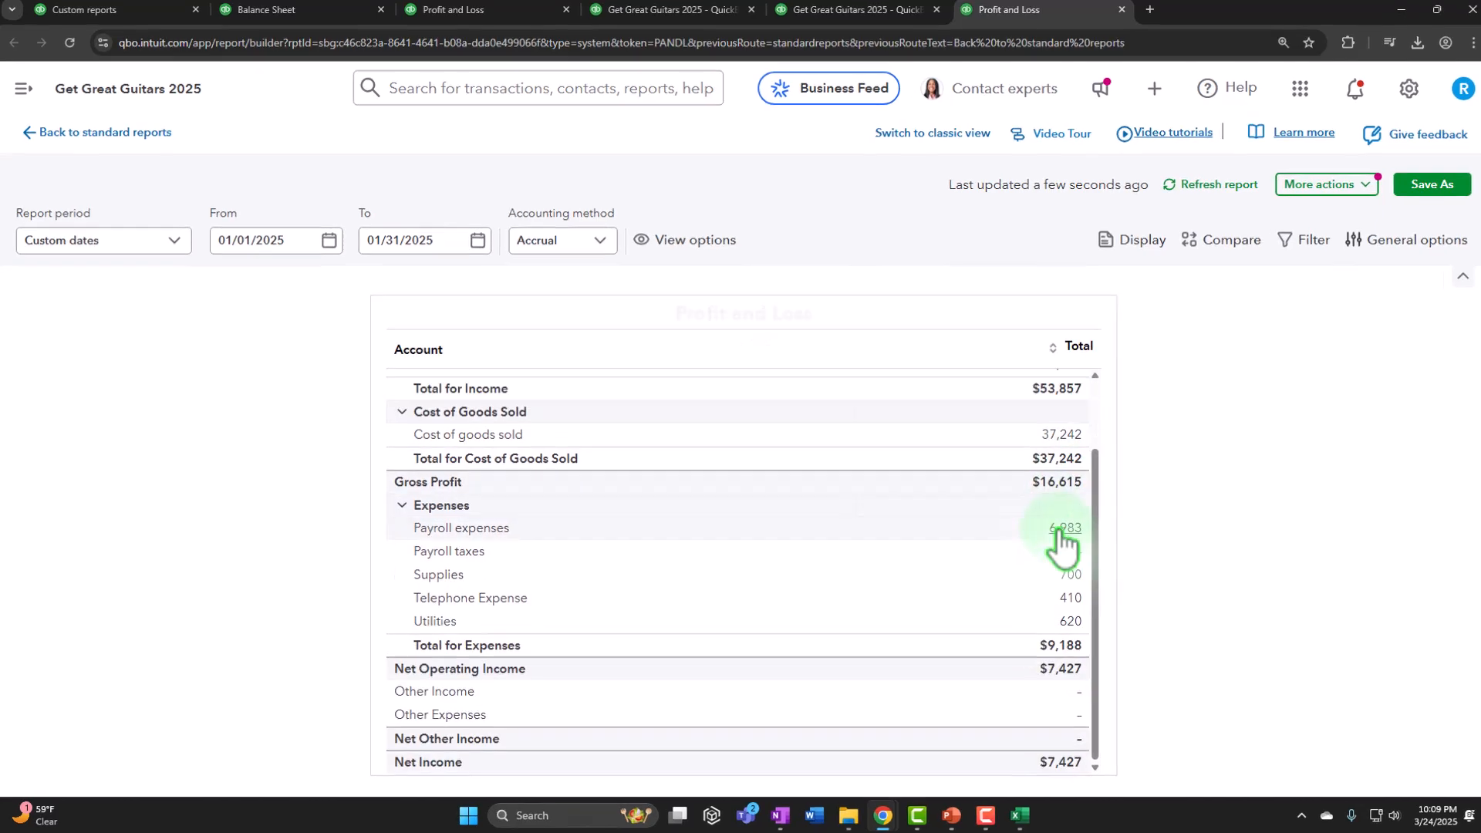
{"action": "scroll", "coordinate": [1054, 536], "scroll_direction": "up", "scroll_amount": 3}
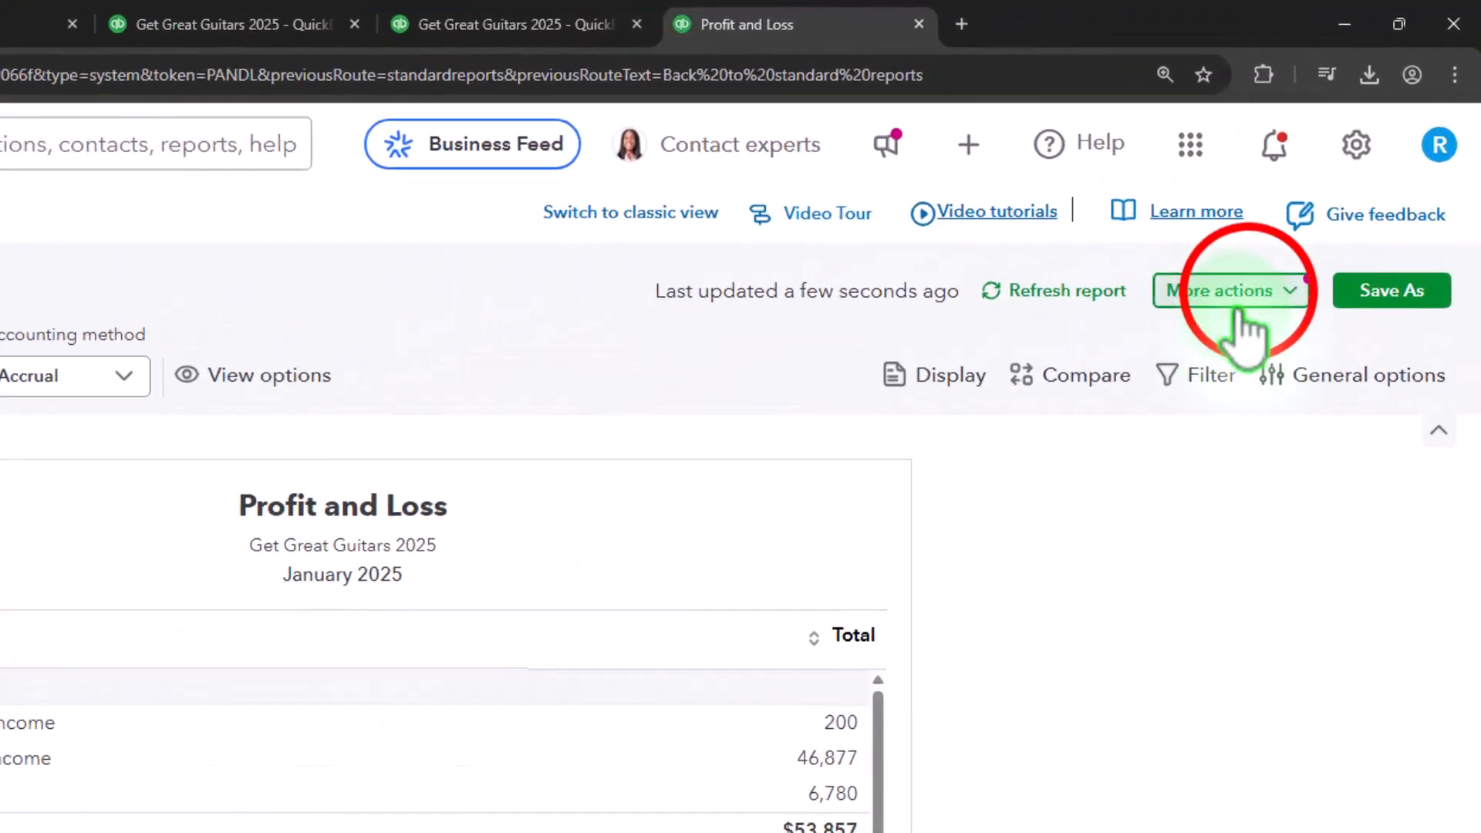
{"action": "left_click", "coordinate": [1234, 301]}
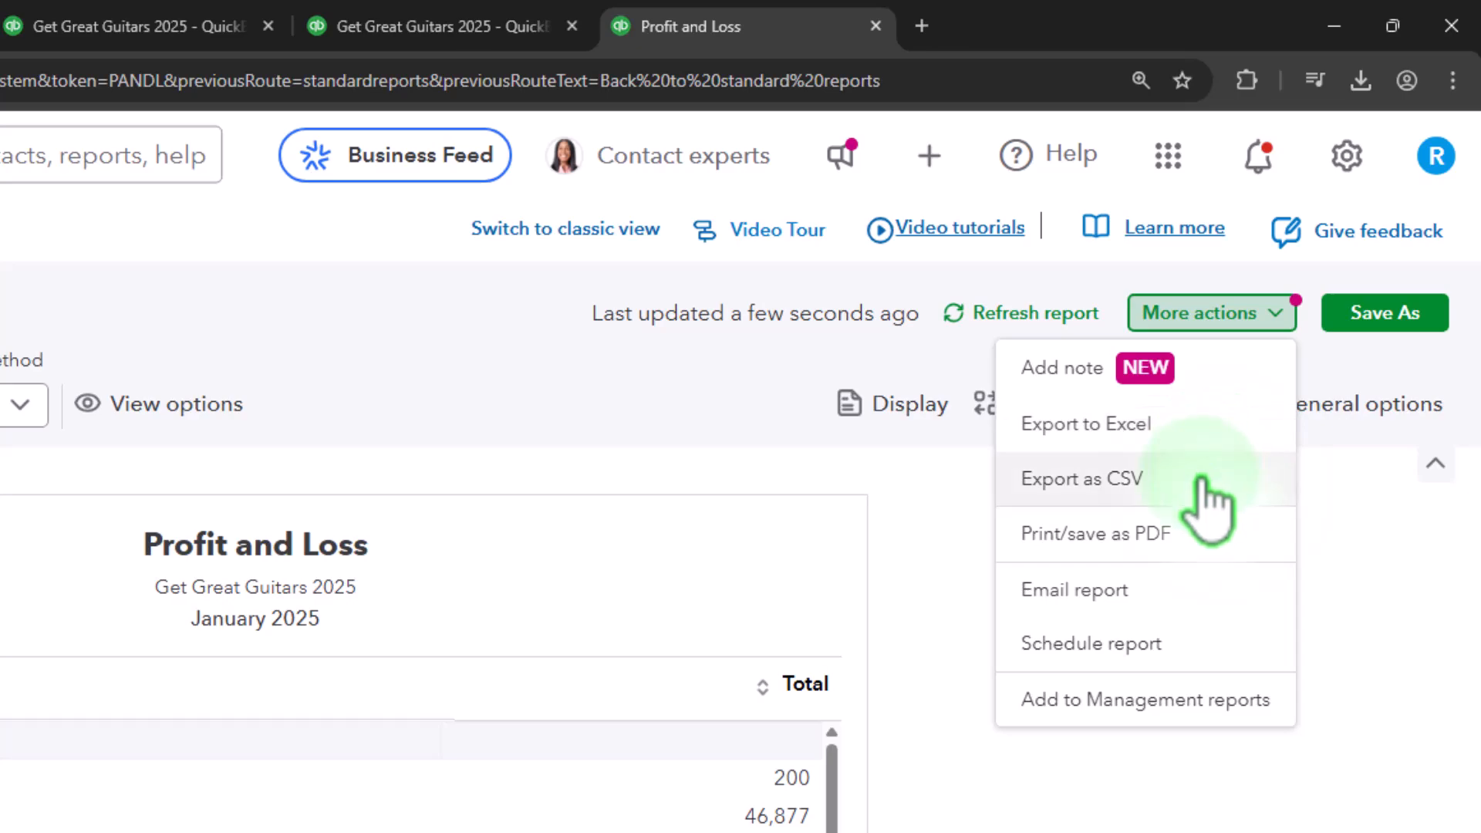
{"action": "left_click", "coordinate": [1203, 532]}
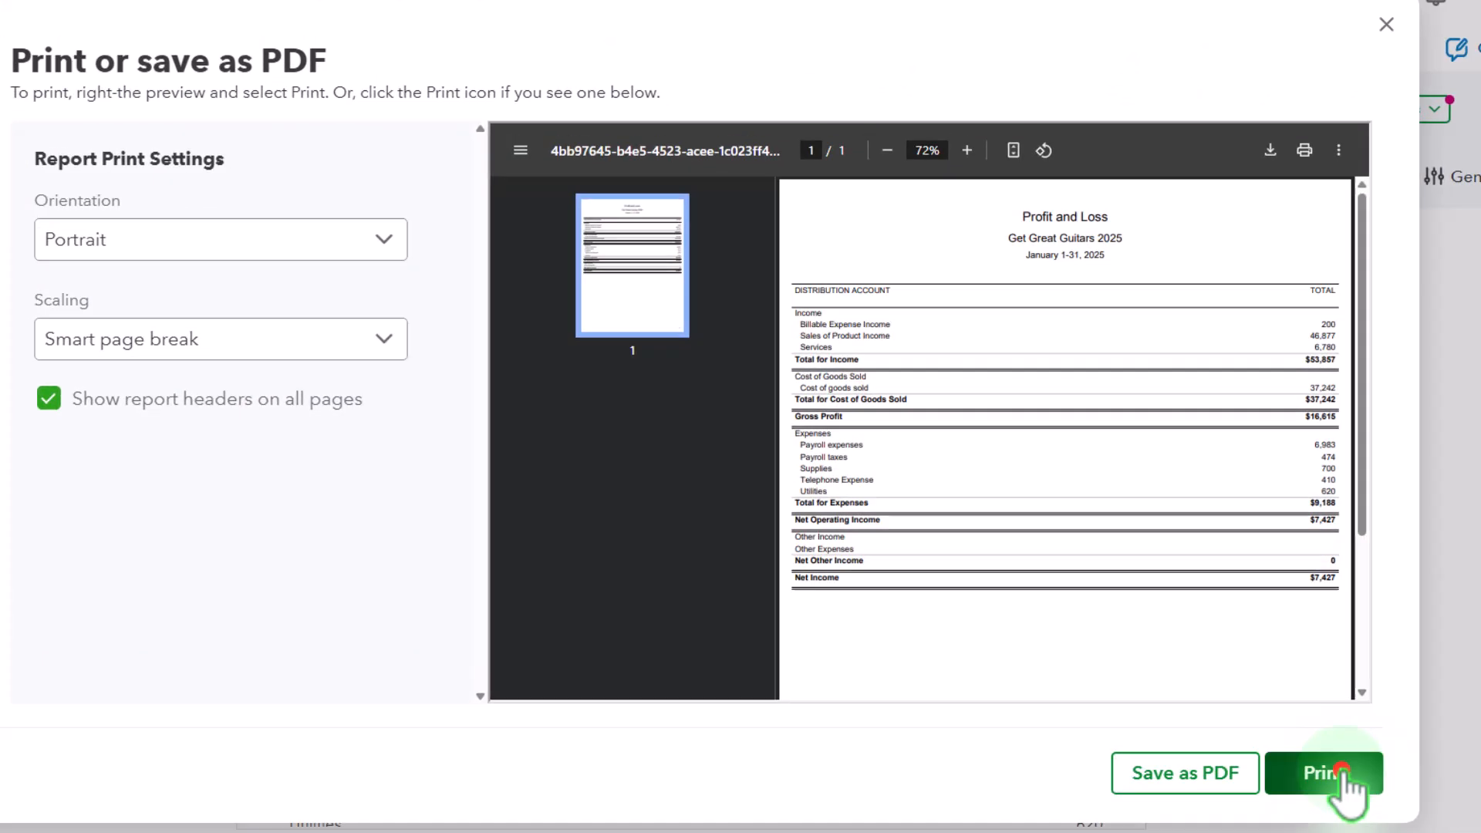
{"action": "left_click", "coordinate": [1262, 733]}
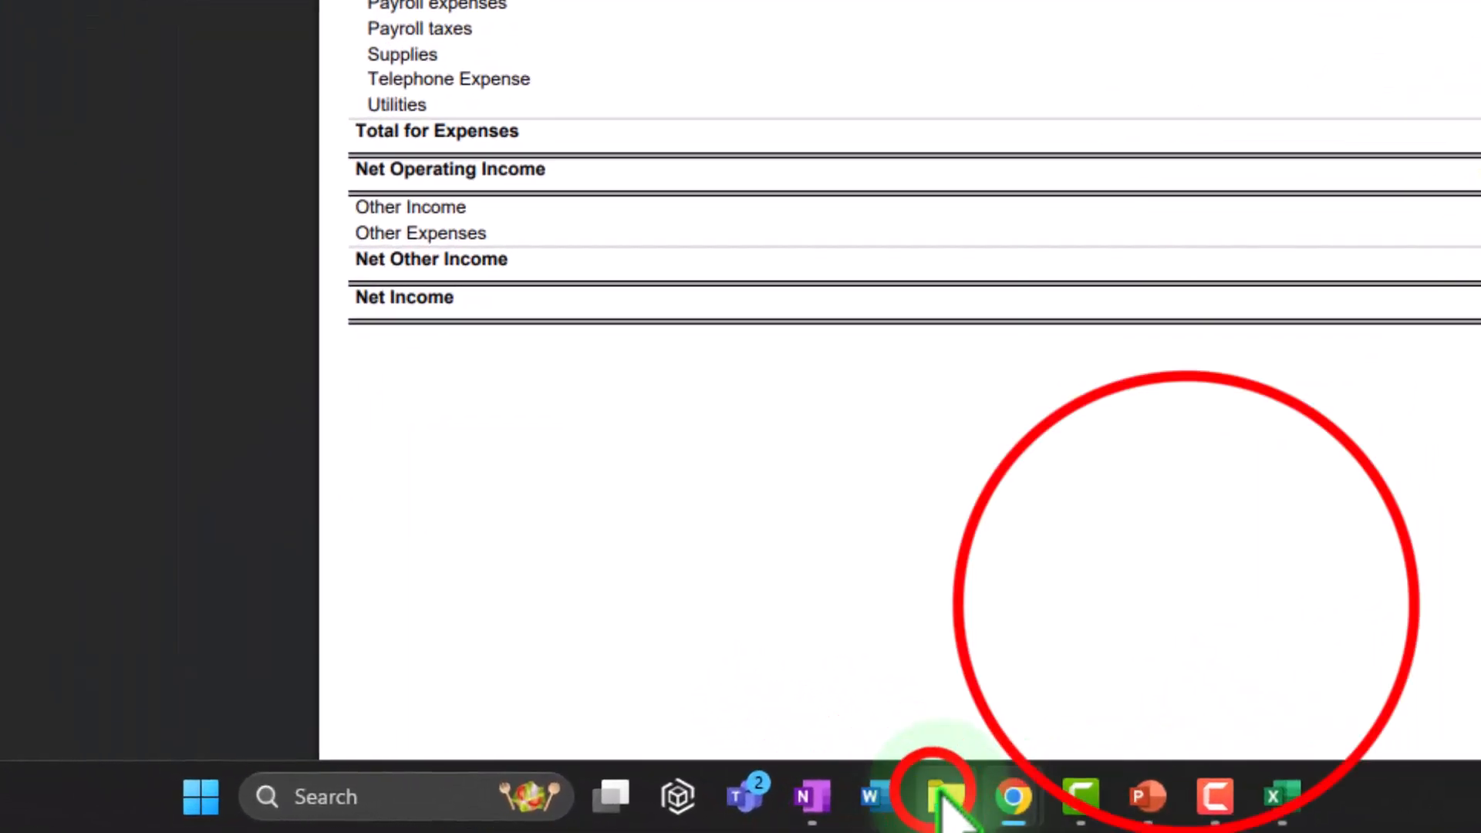
{"action": "mouse_move", "coordinate": [865, 808]}
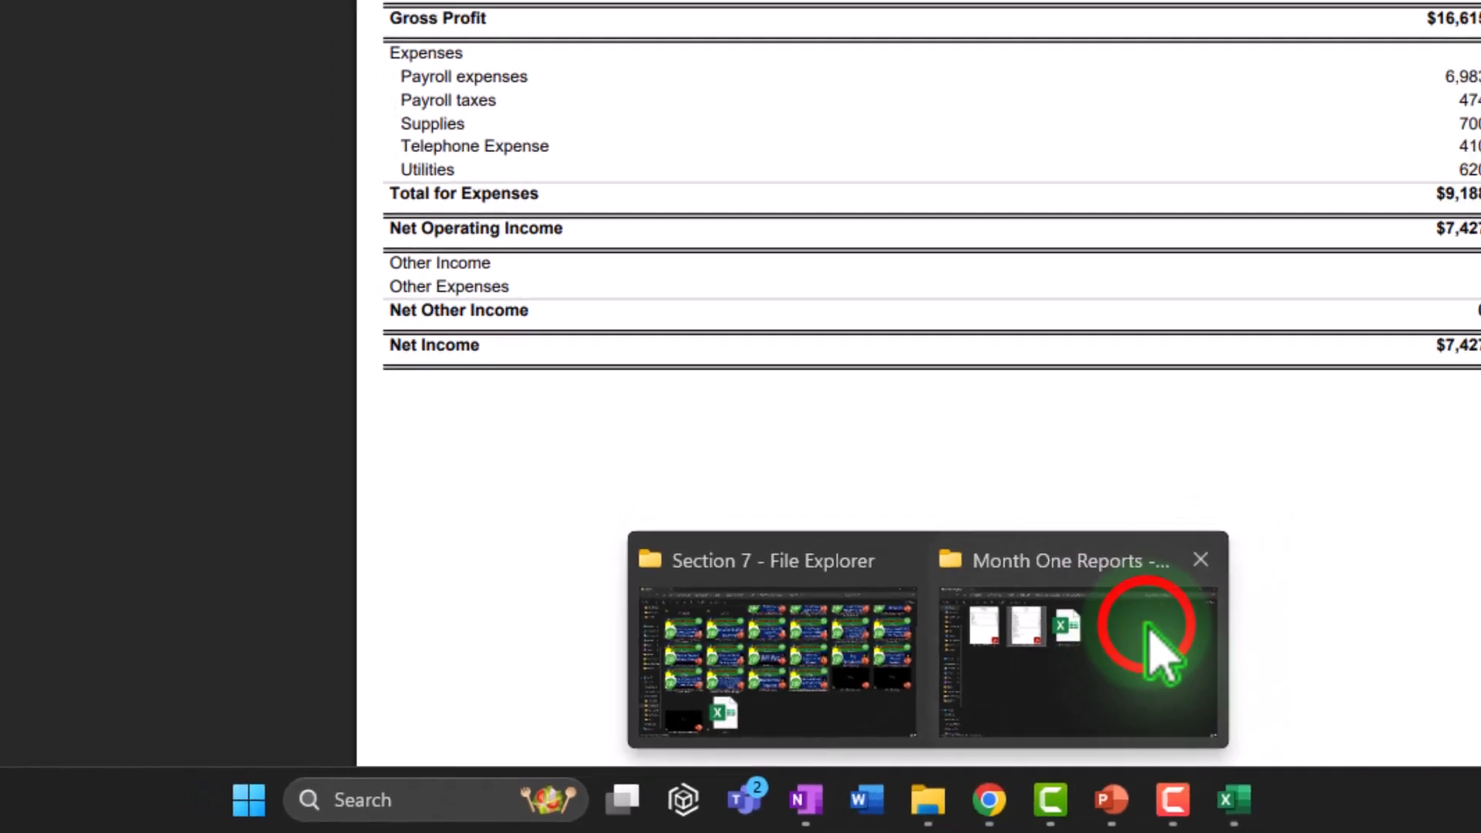
{"action": "left_click", "coordinate": [1016, 659]}
{"action": "left_click_drag", "start_coordinate": [778, 12], "coordinate": [1480, 462]}
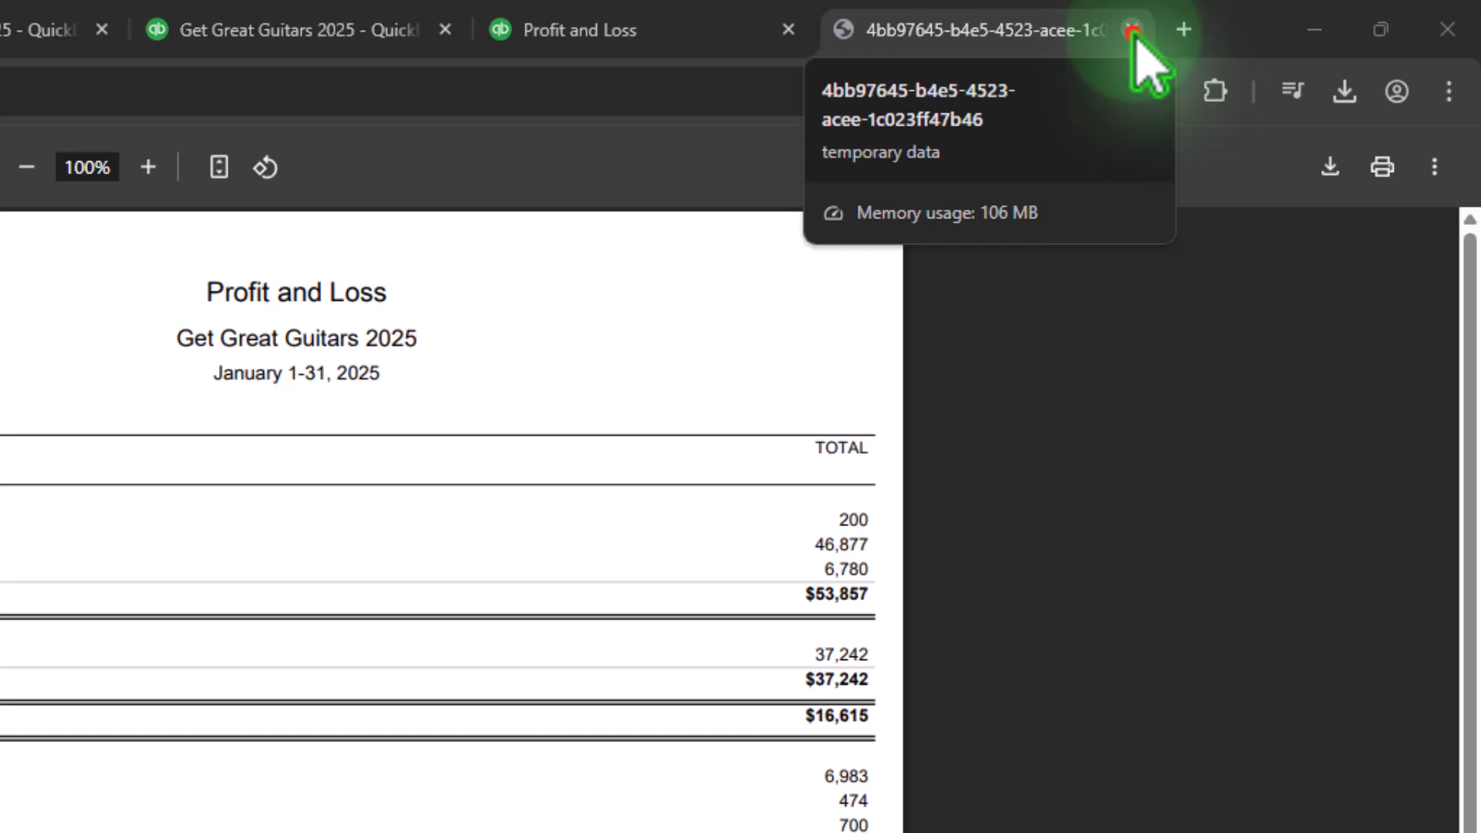
{"action": "left_click", "coordinate": [1132, 31]}
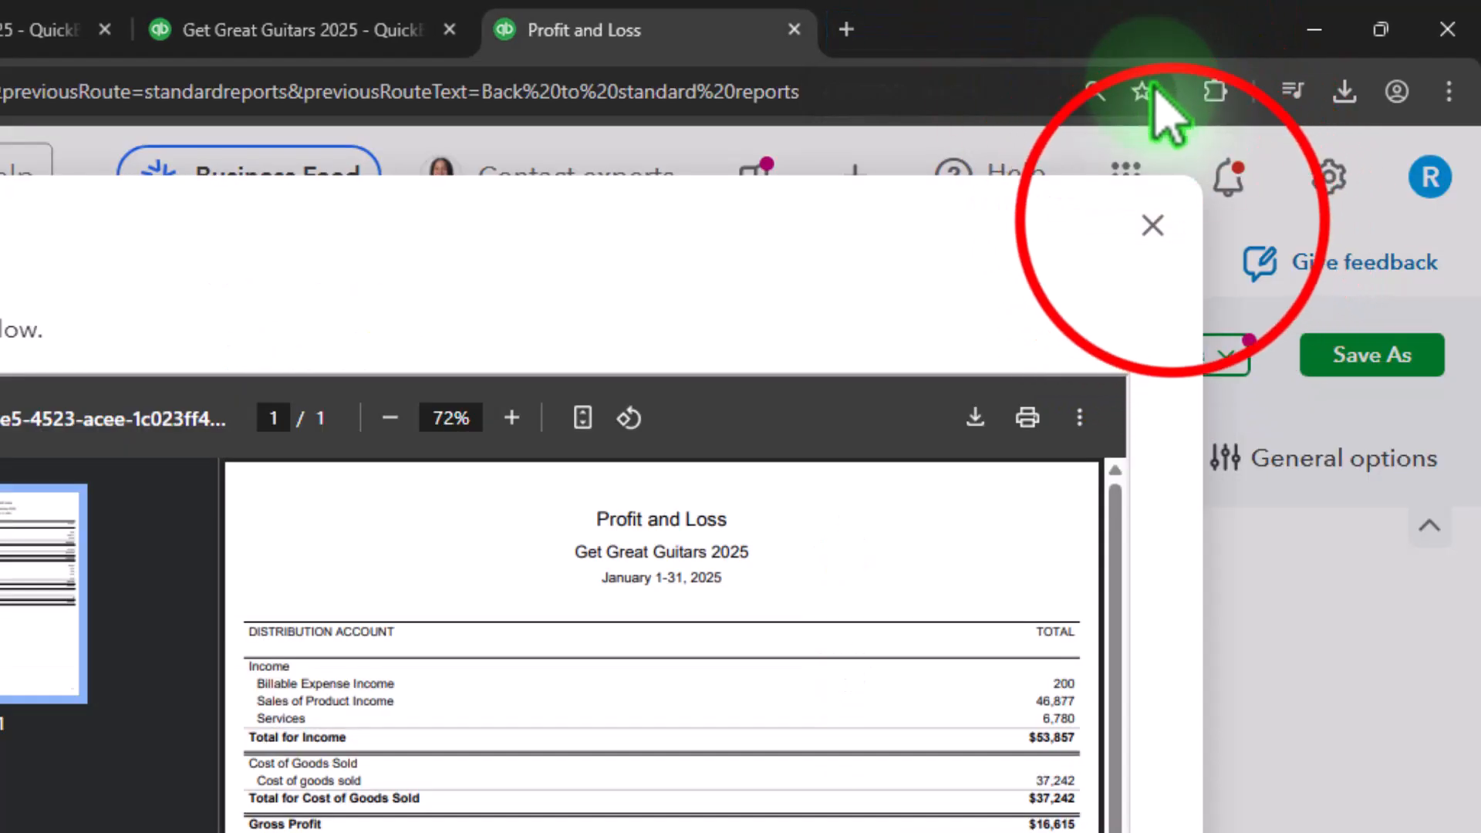
{"action": "left_click", "coordinate": [1153, 224]}
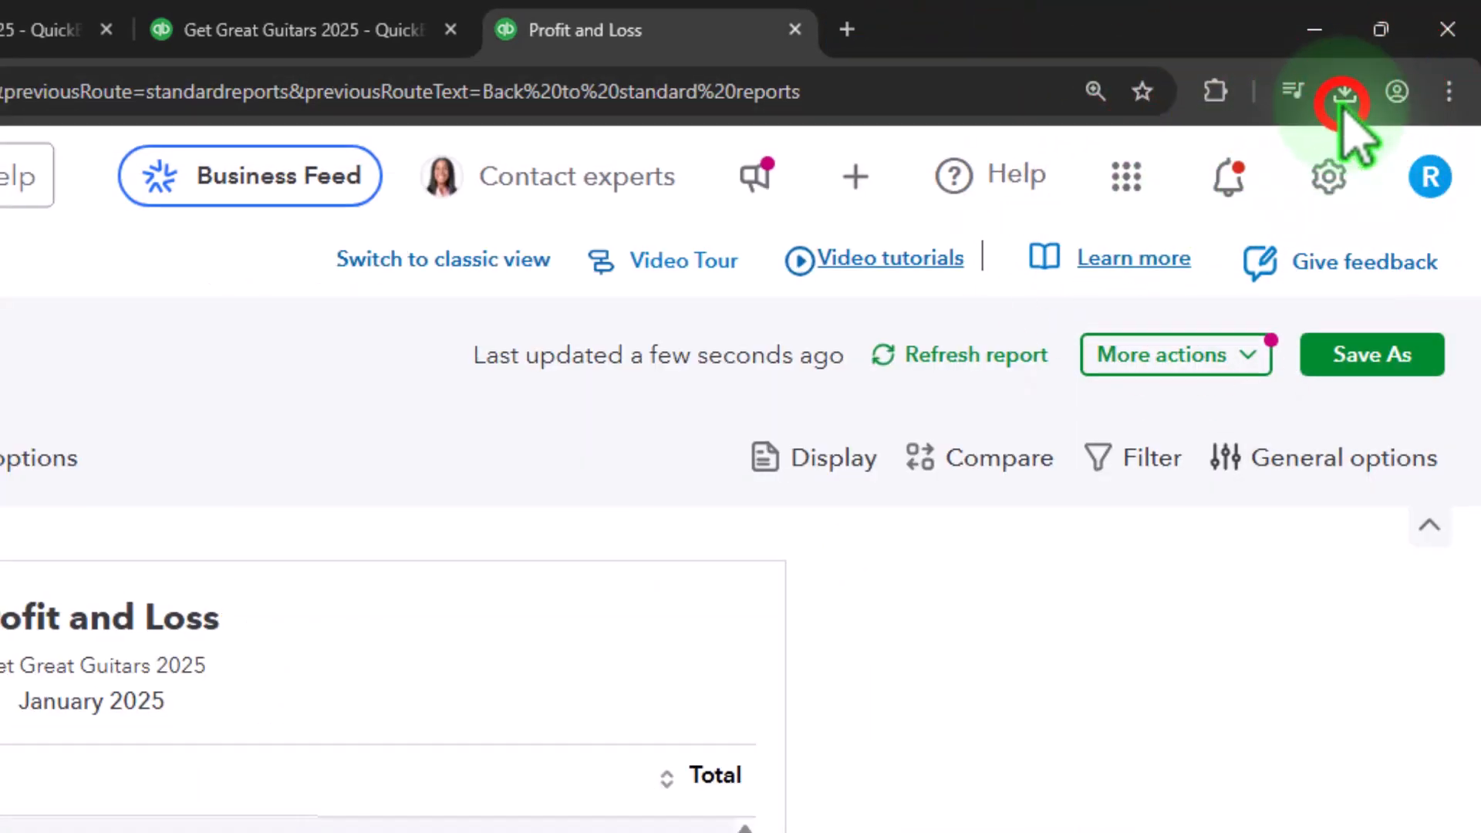
{"action": "left_click", "coordinate": [1344, 94]}
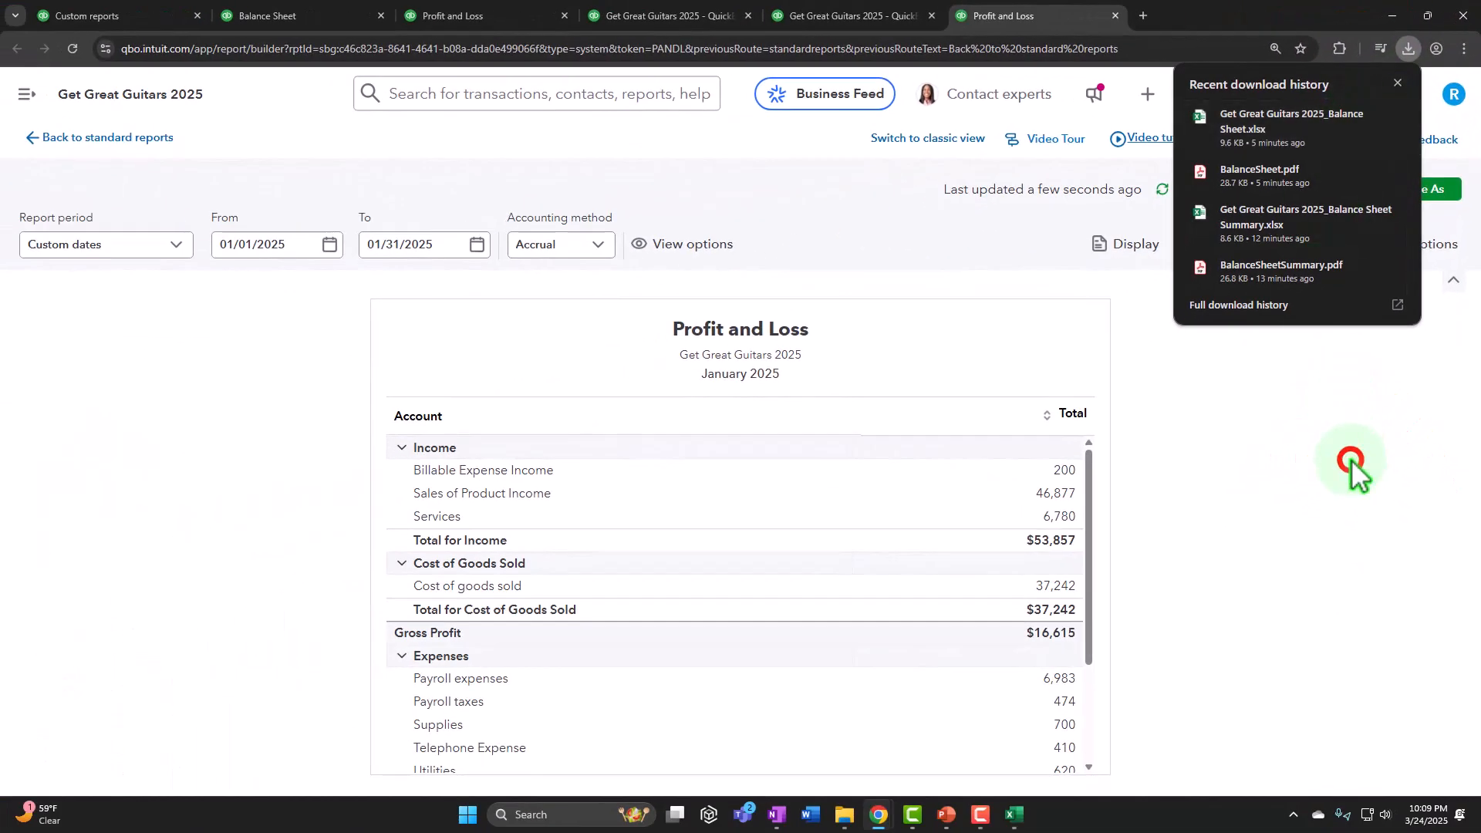
{"action": "left_click", "coordinate": [1350, 459]}
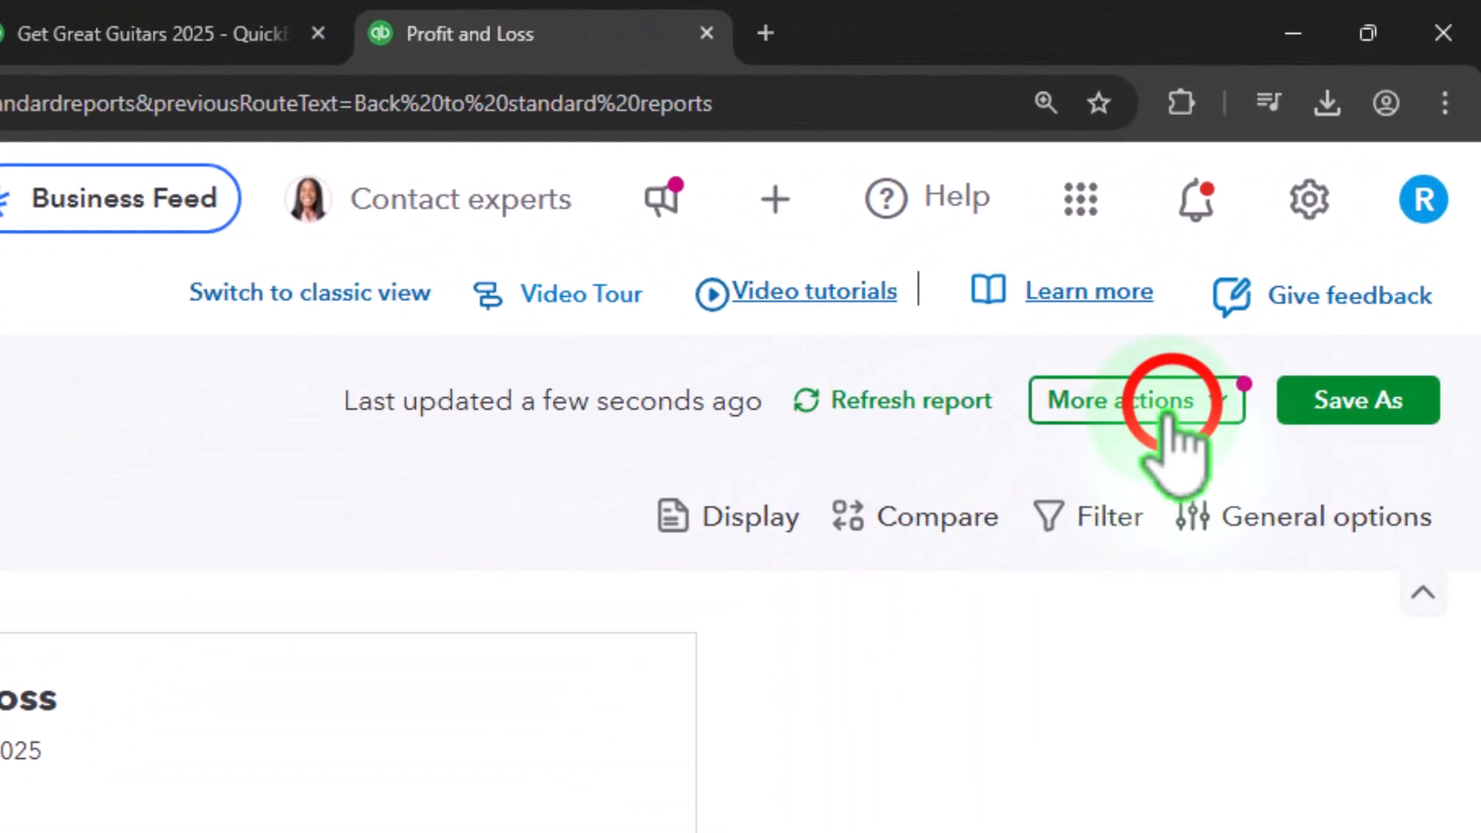
Save the January 2025 Profit and Loss report as a PDF in the Month One Reports folder
{"action": "left_click", "coordinate": [1168, 416]}
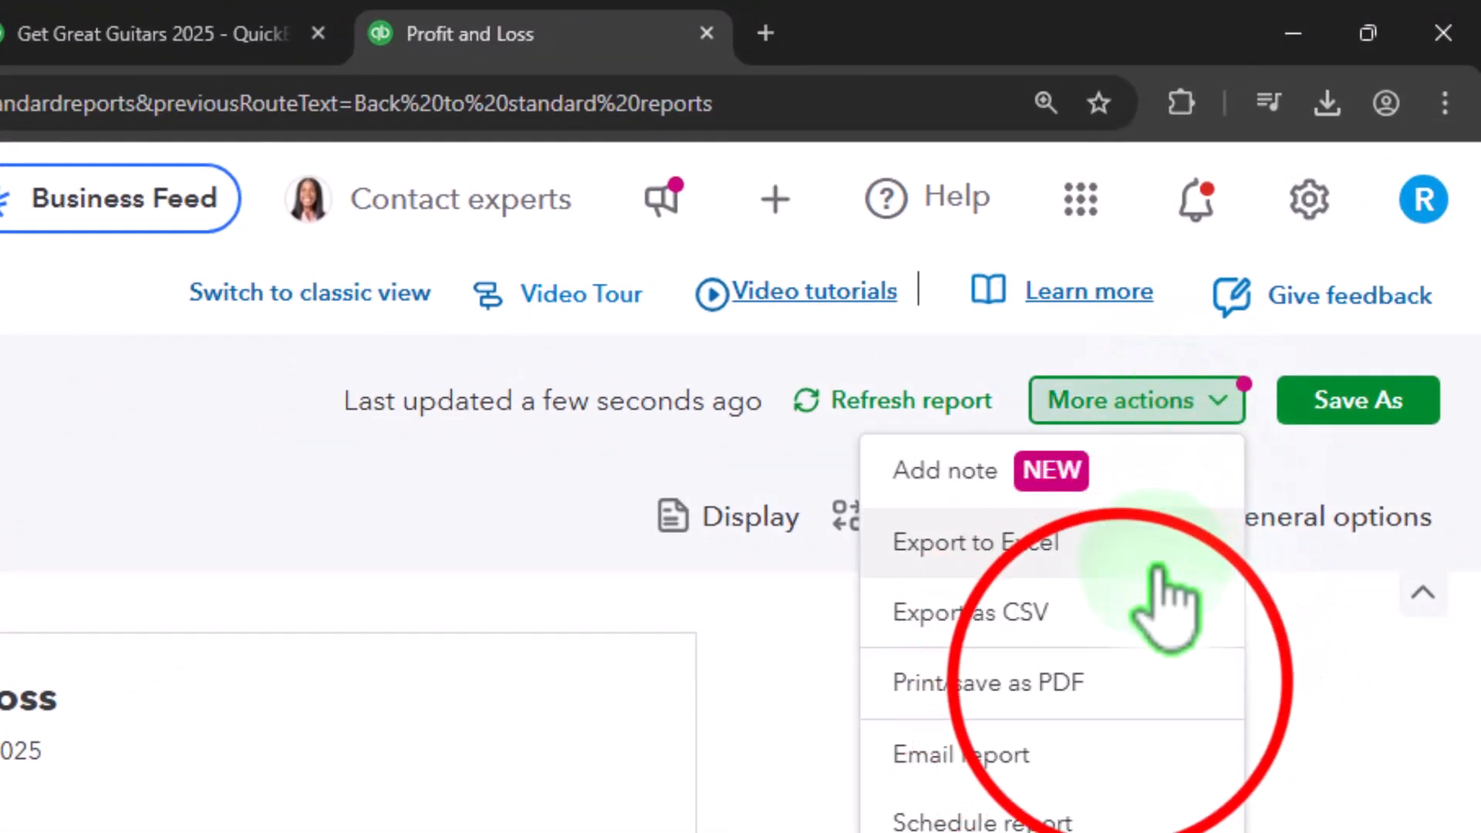
{"action": "left_click", "coordinate": [1128, 685]}
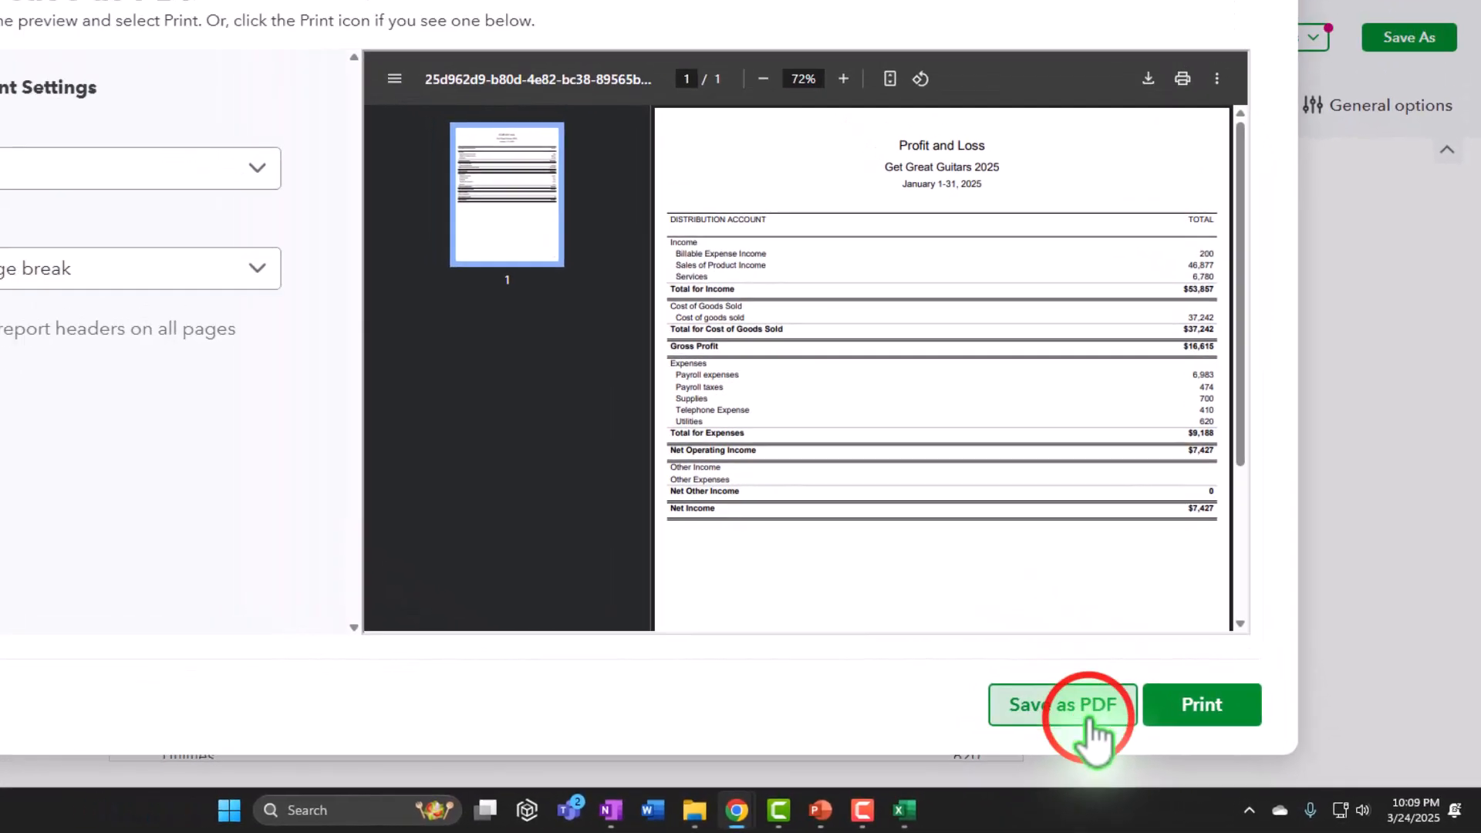
{"action": "left_click", "coordinate": [1161, 748]}
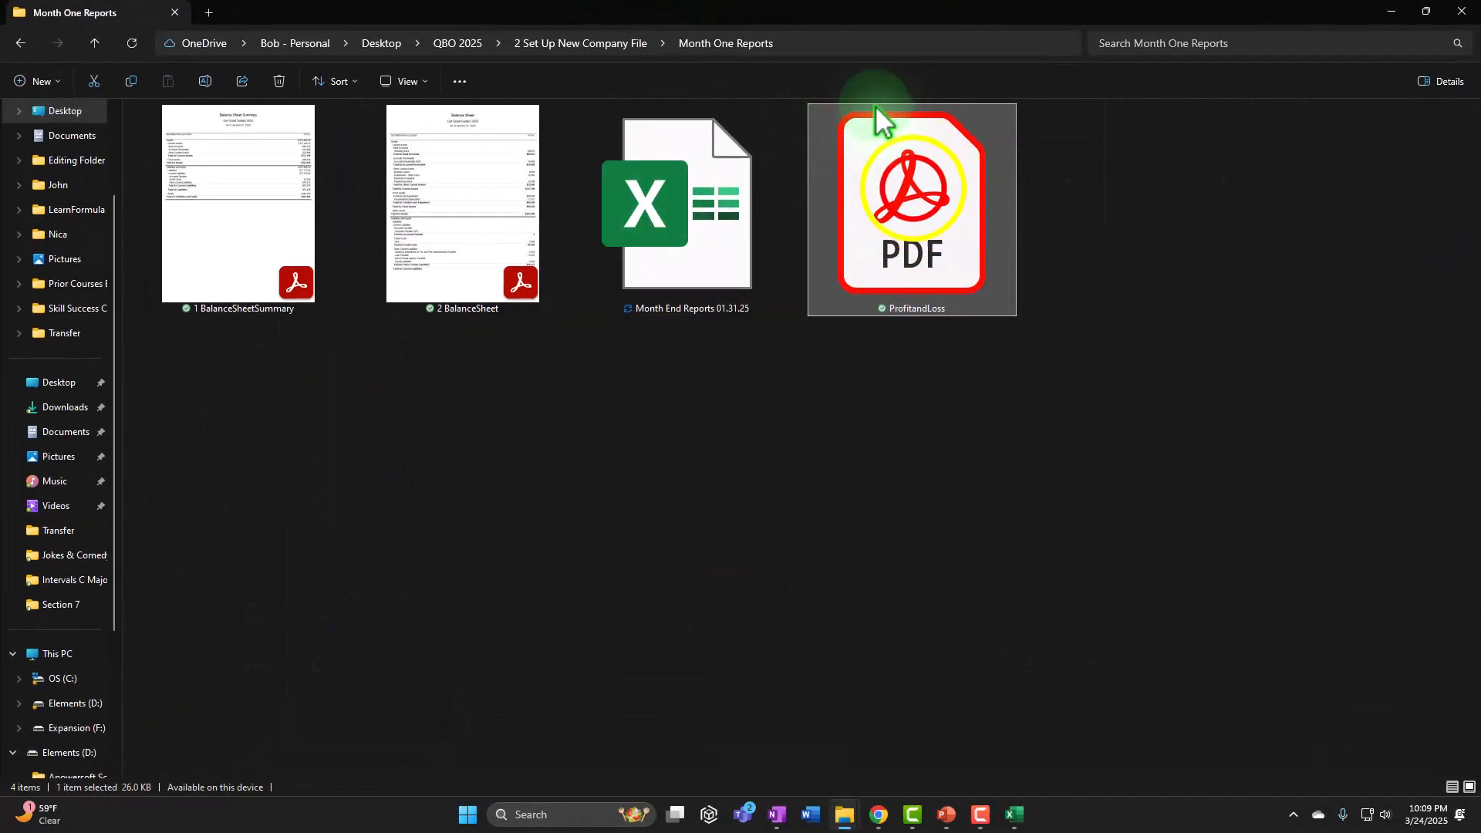
In File Explorer, rename the ProfitandLoss PDF to "3 ProfitandLoss" and put the folder window away
{"action": "left_click", "coordinate": [924, 202]}
{"action": "right_click", "coordinate": [954, 209]}
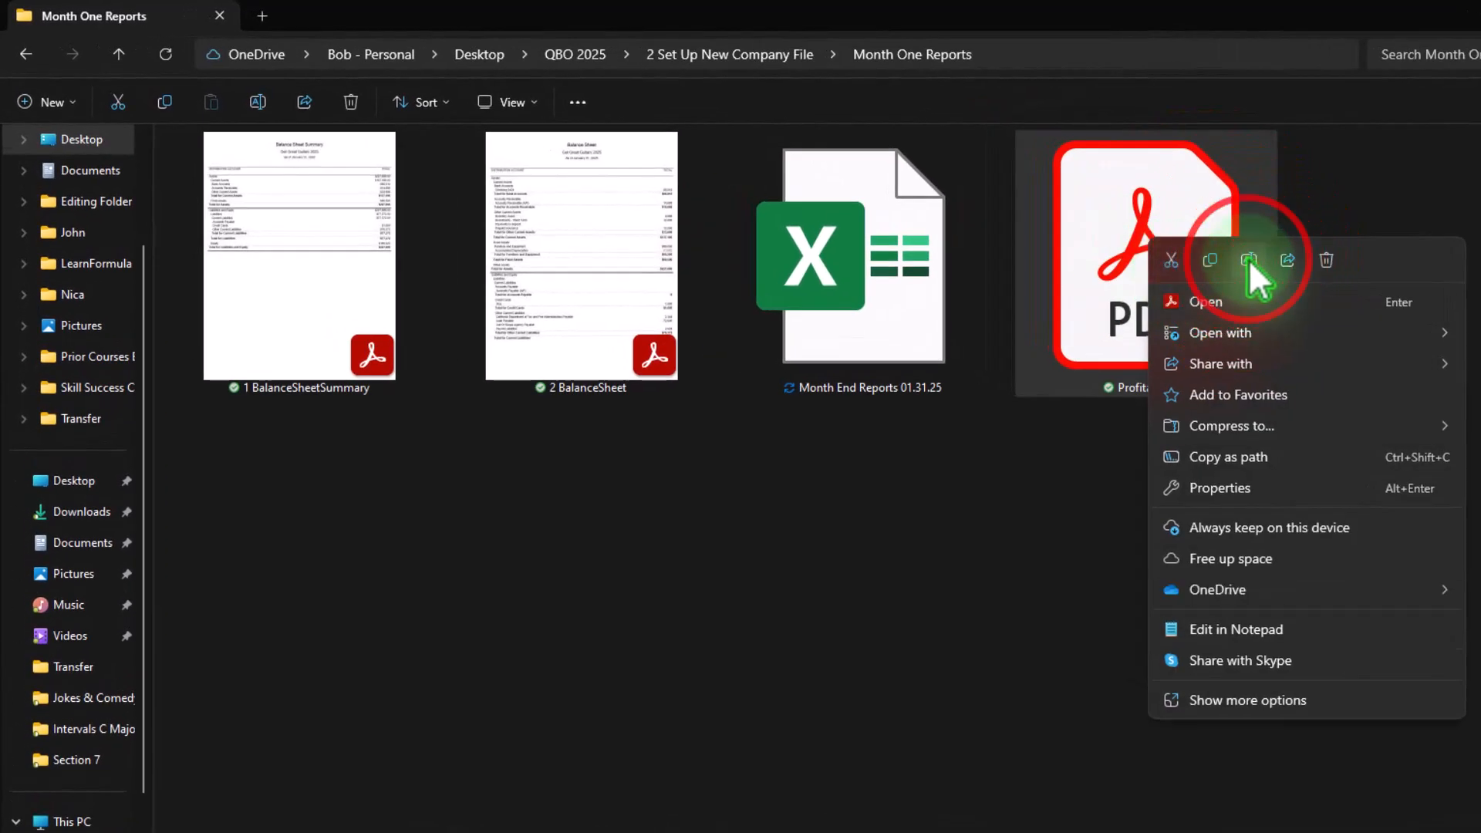
{"action": "left_click", "coordinate": [1248, 259]}
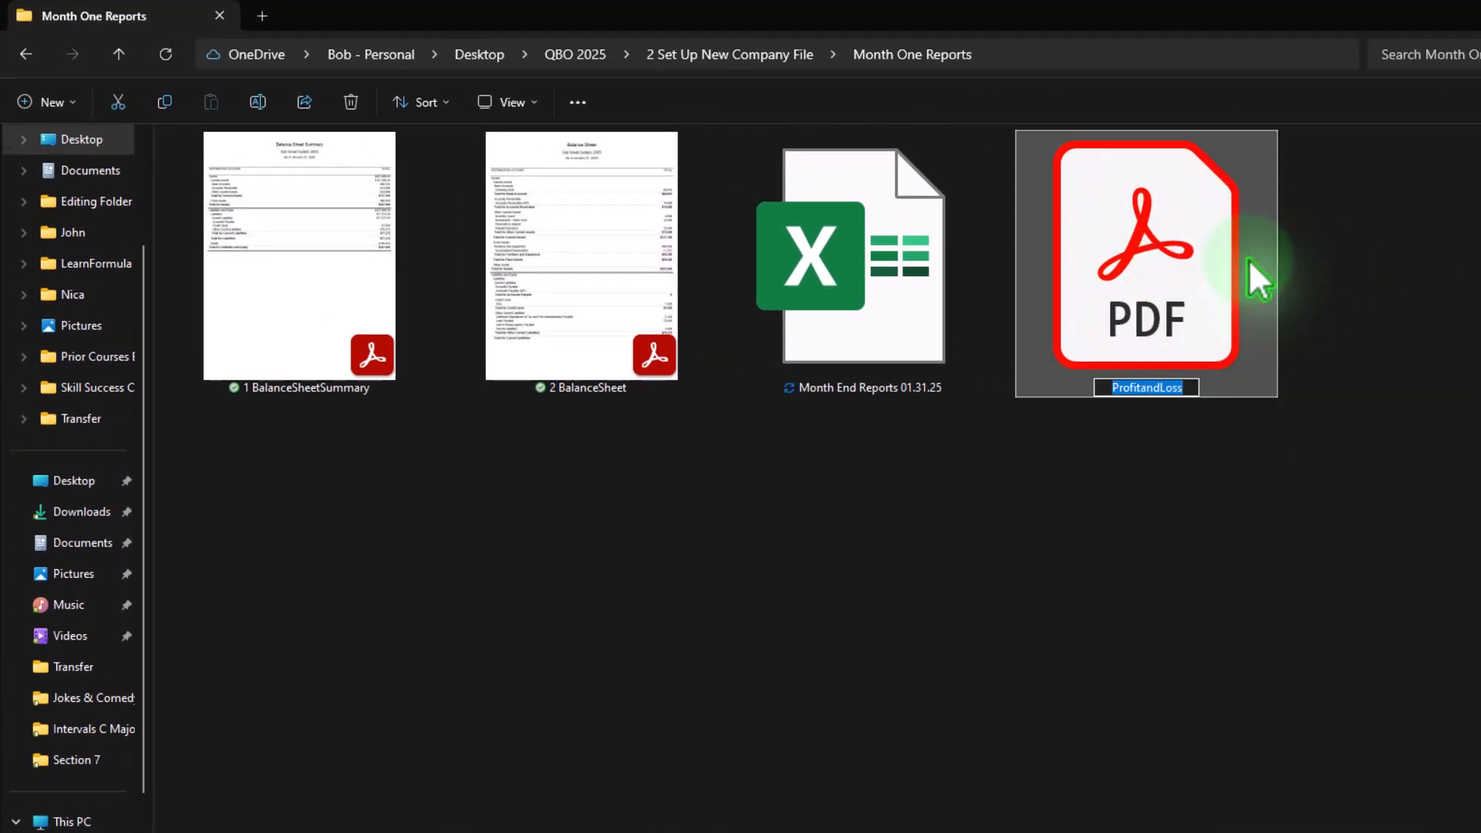
{"action": "key", "text": "Home"}
{"action": "type", "text": "3"}
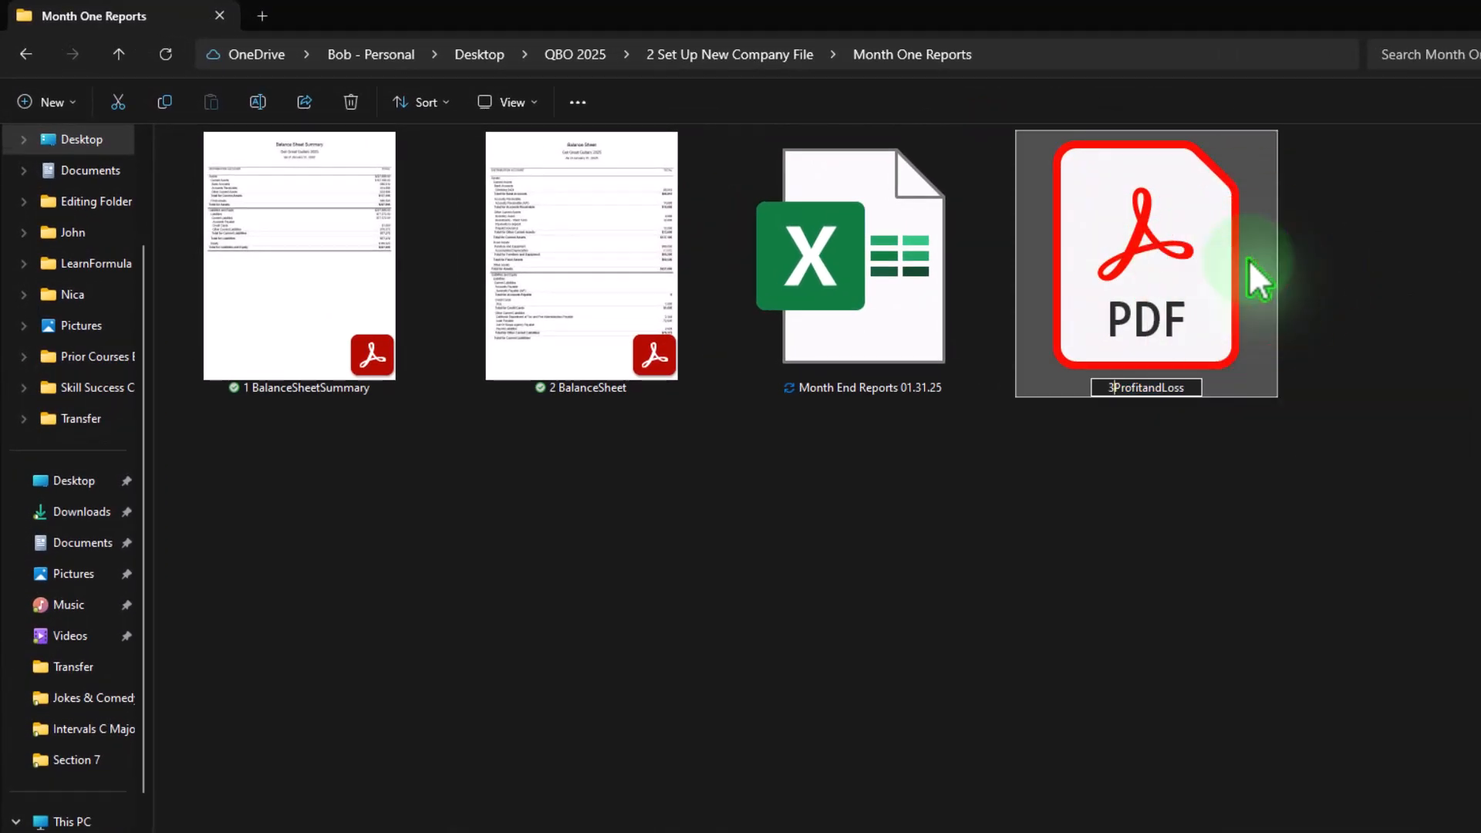
{"action": "left_click", "coordinate": [967, 455]}
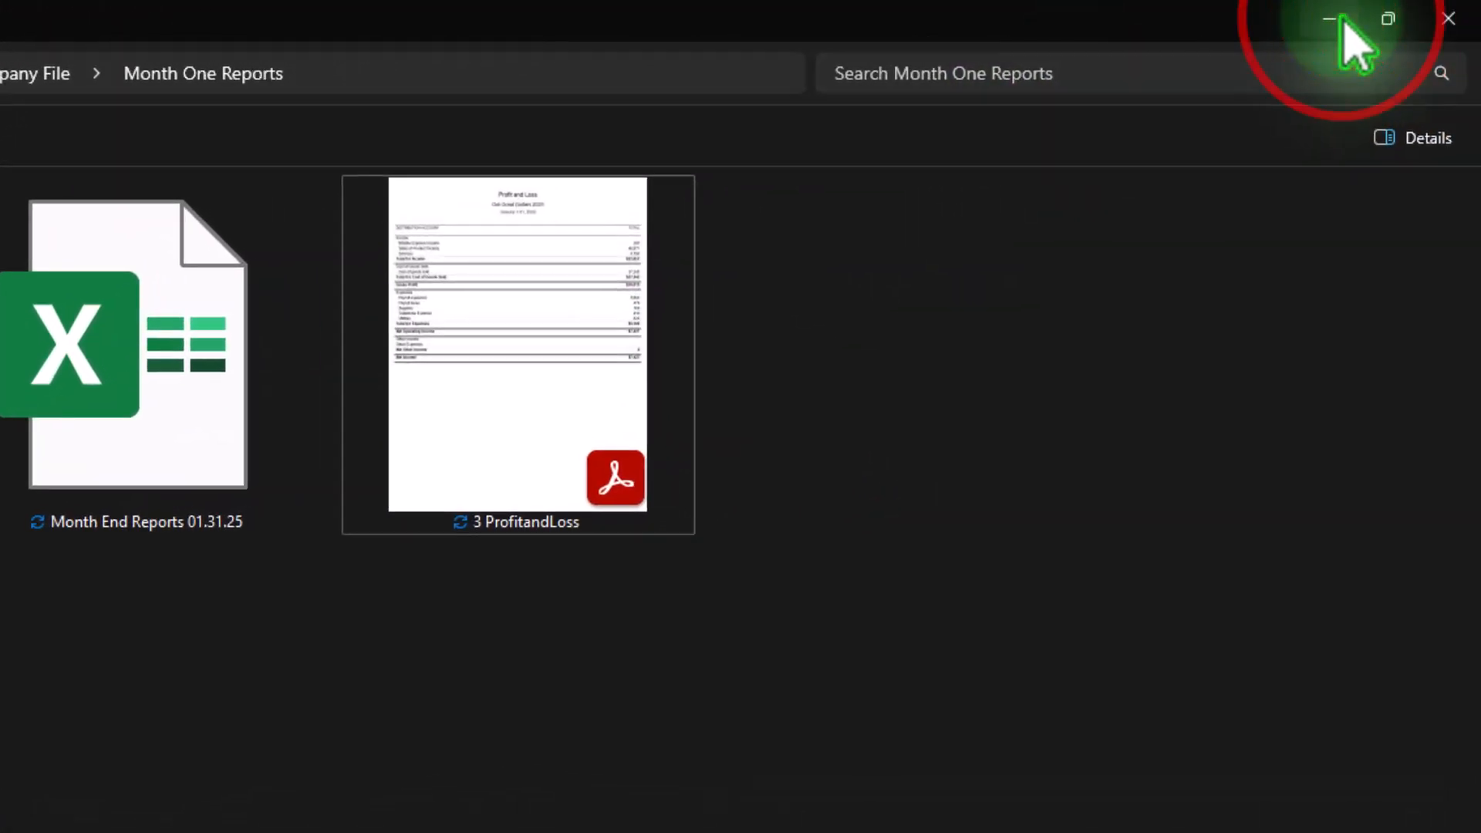
{"action": "left_click", "coordinate": [1340, 22]}
Export the QuickBooks Profit and Loss report to Excel and open the downloaded workbook for editing
{"action": "left_click", "coordinate": [1185, 203]}
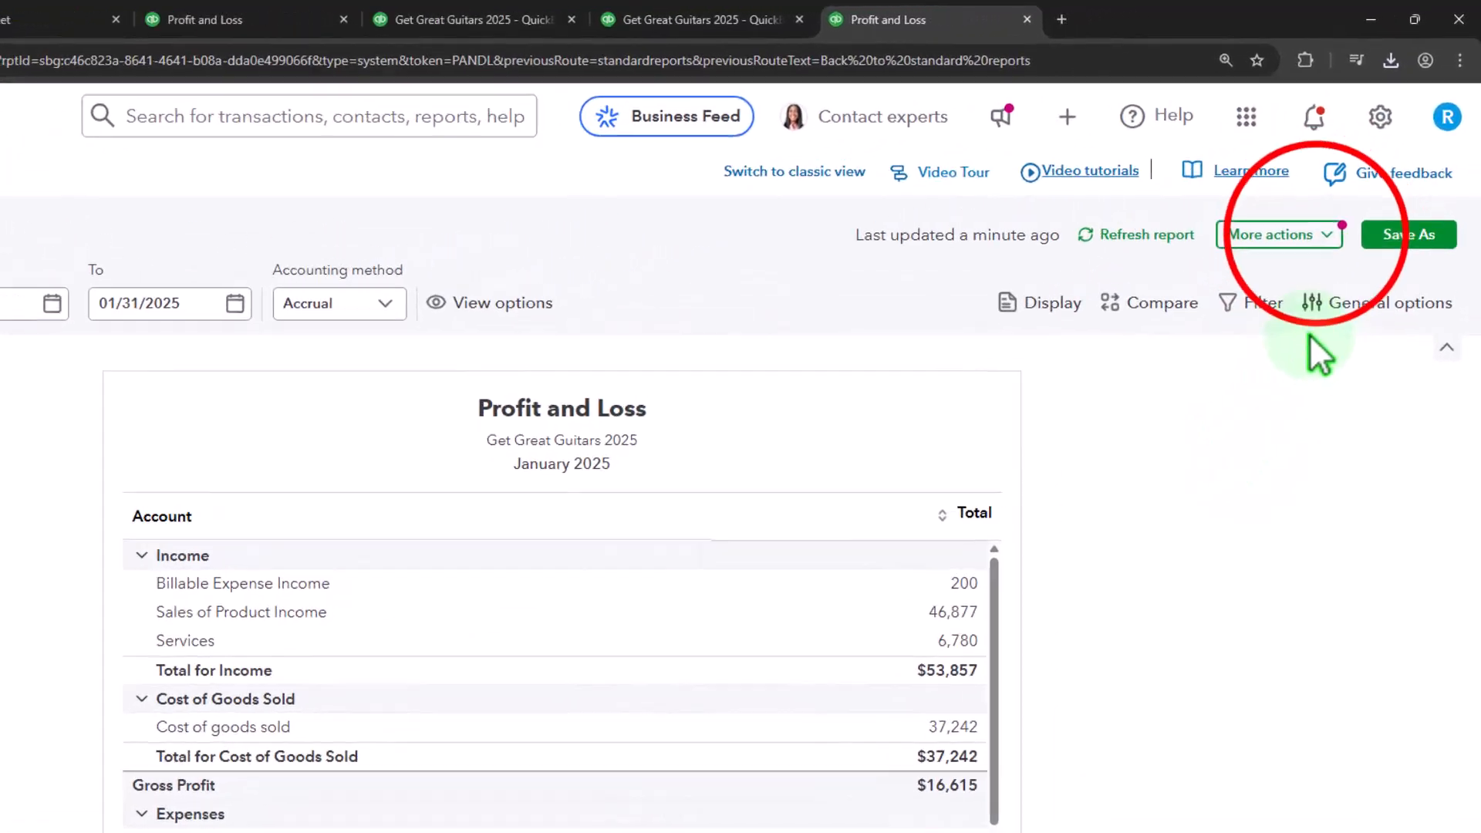
{"action": "left_click", "coordinate": [1349, 191]}
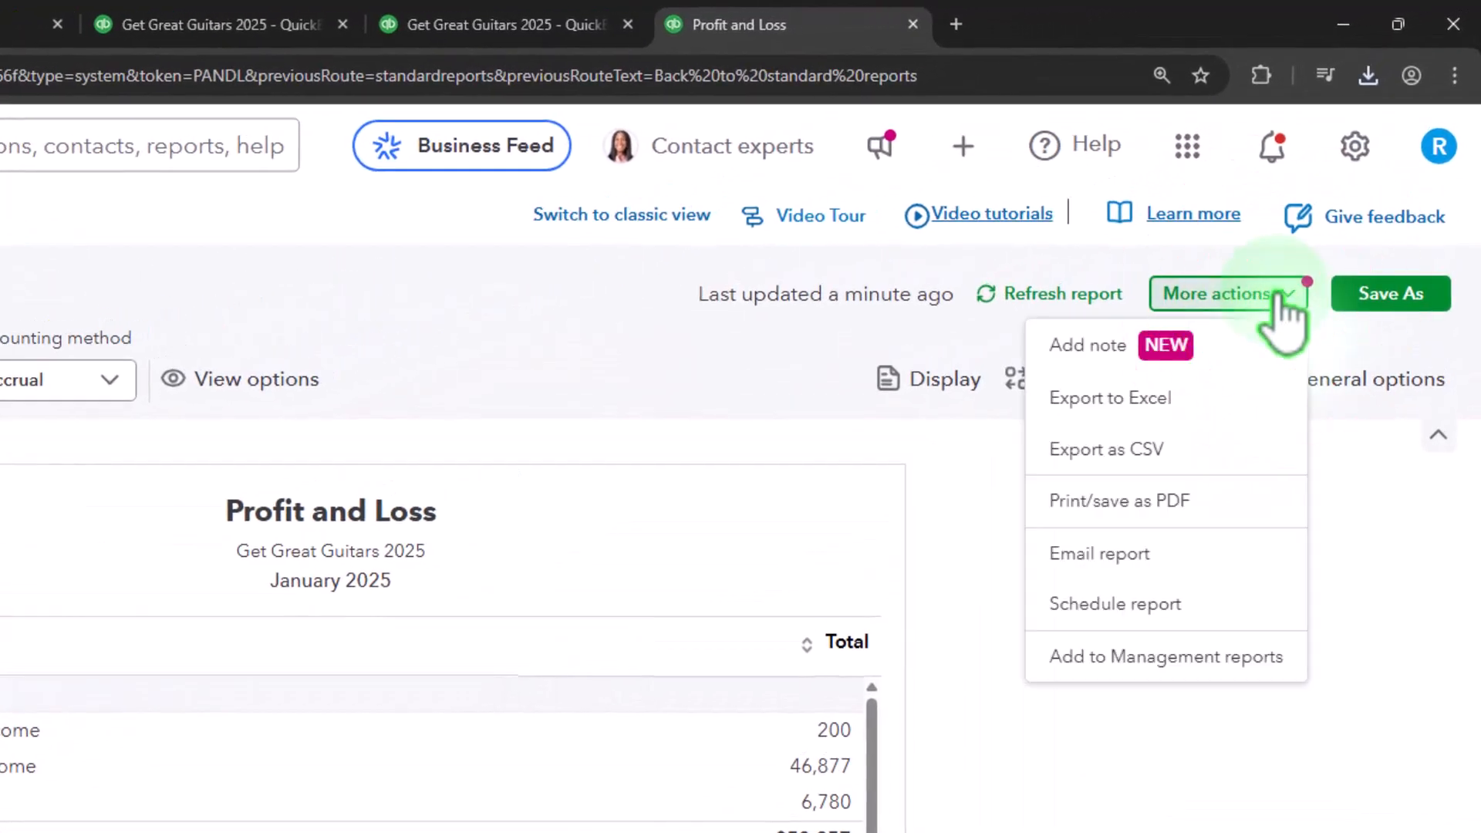
{"action": "left_click", "coordinate": [1141, 405]}
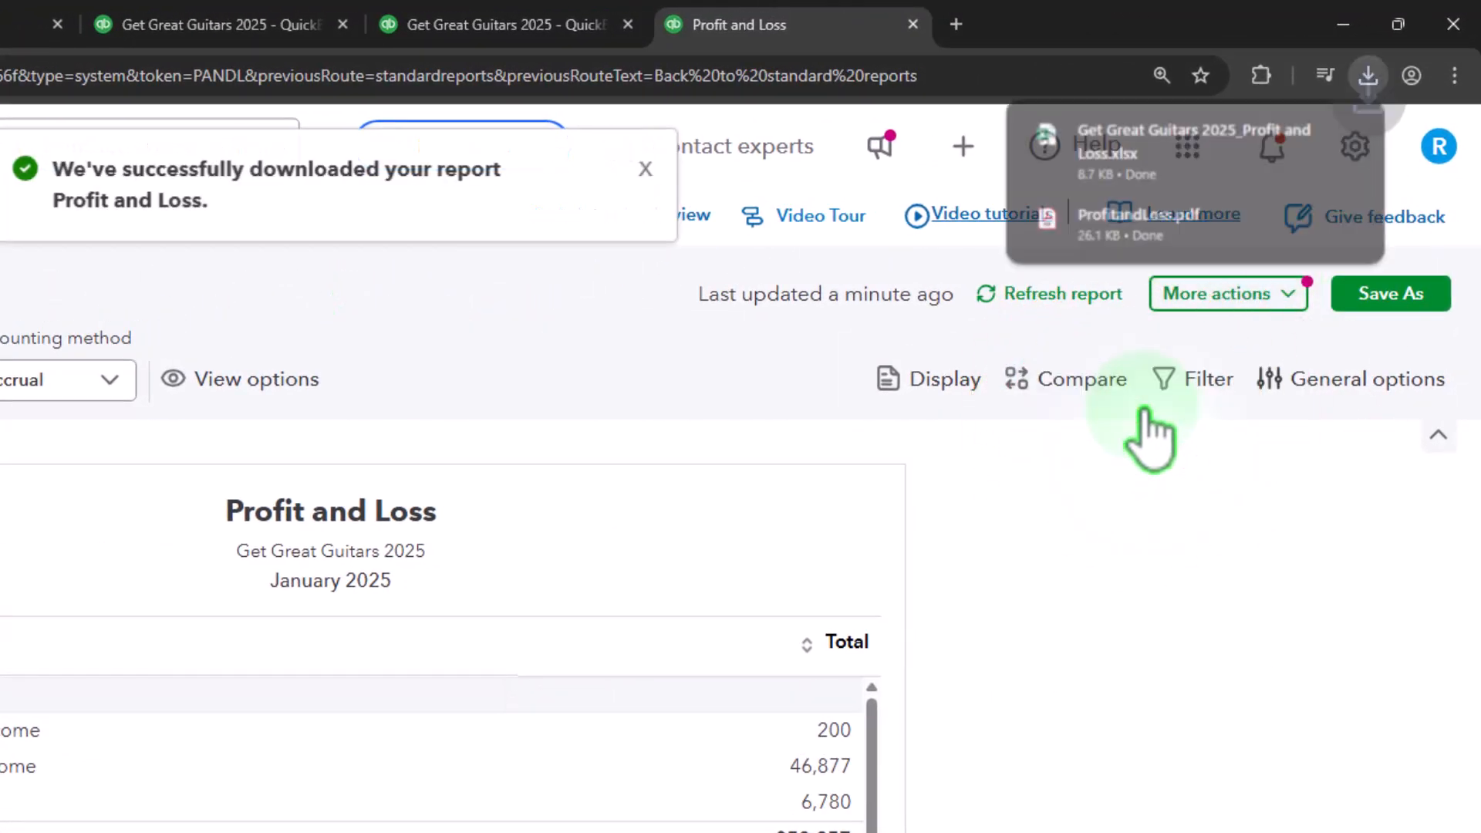
{"action": "left_click", "coordinate": [1165, 150]}
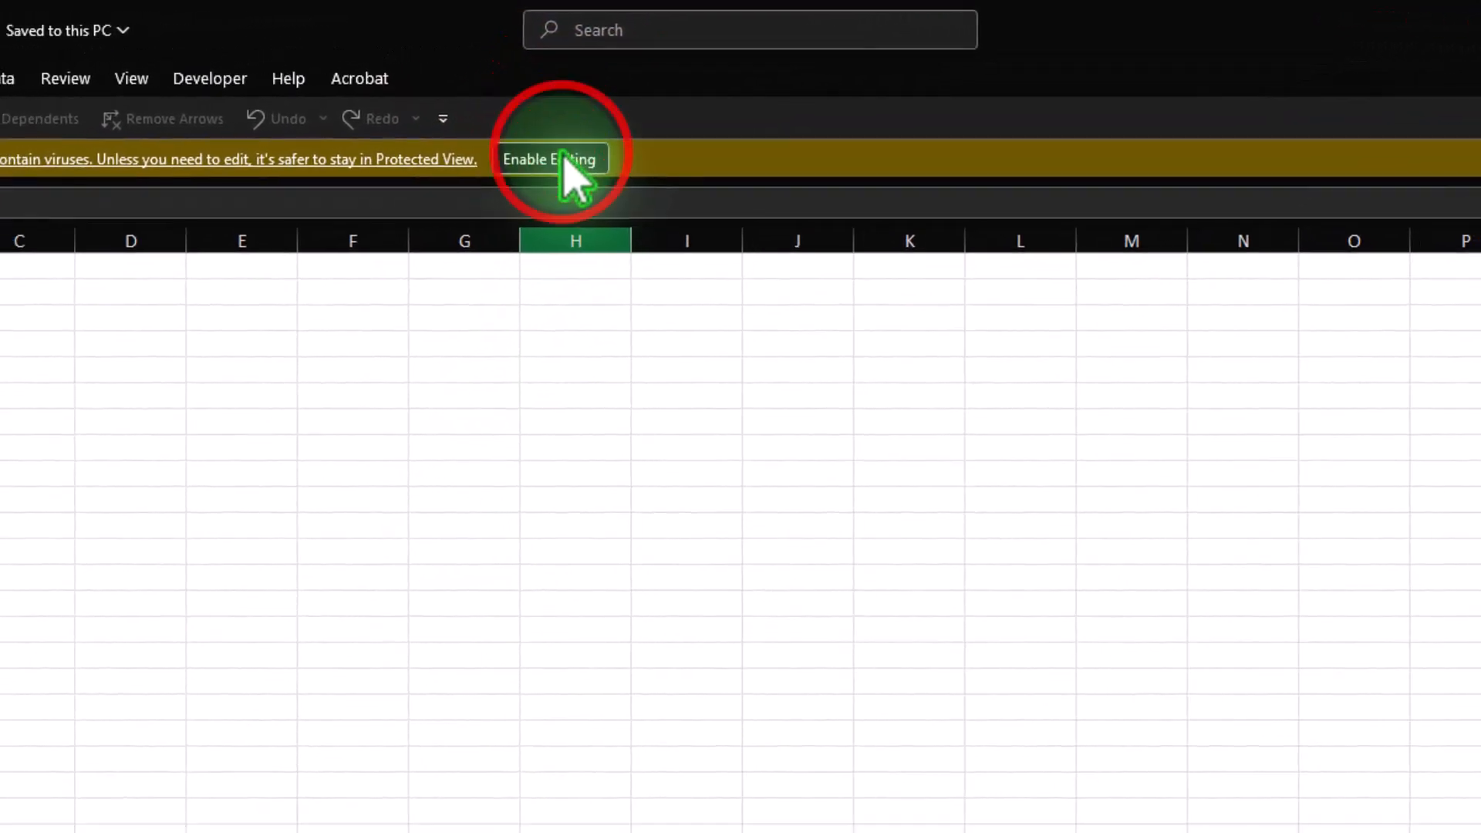
{"action": "left_click", "coordinate": [565, 158]}
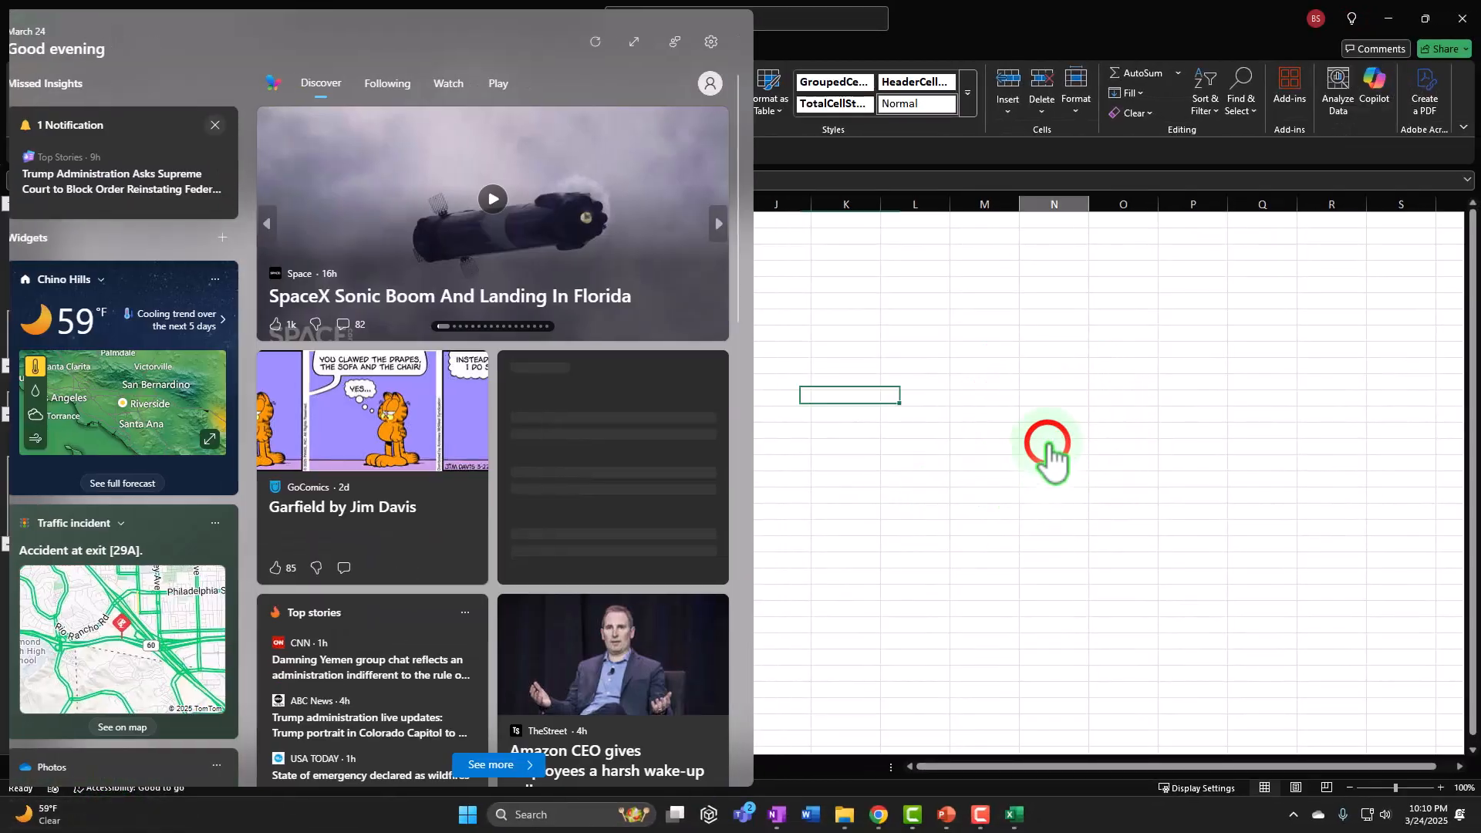
{"action": "left_click", "coordinate": [1049, 455]}
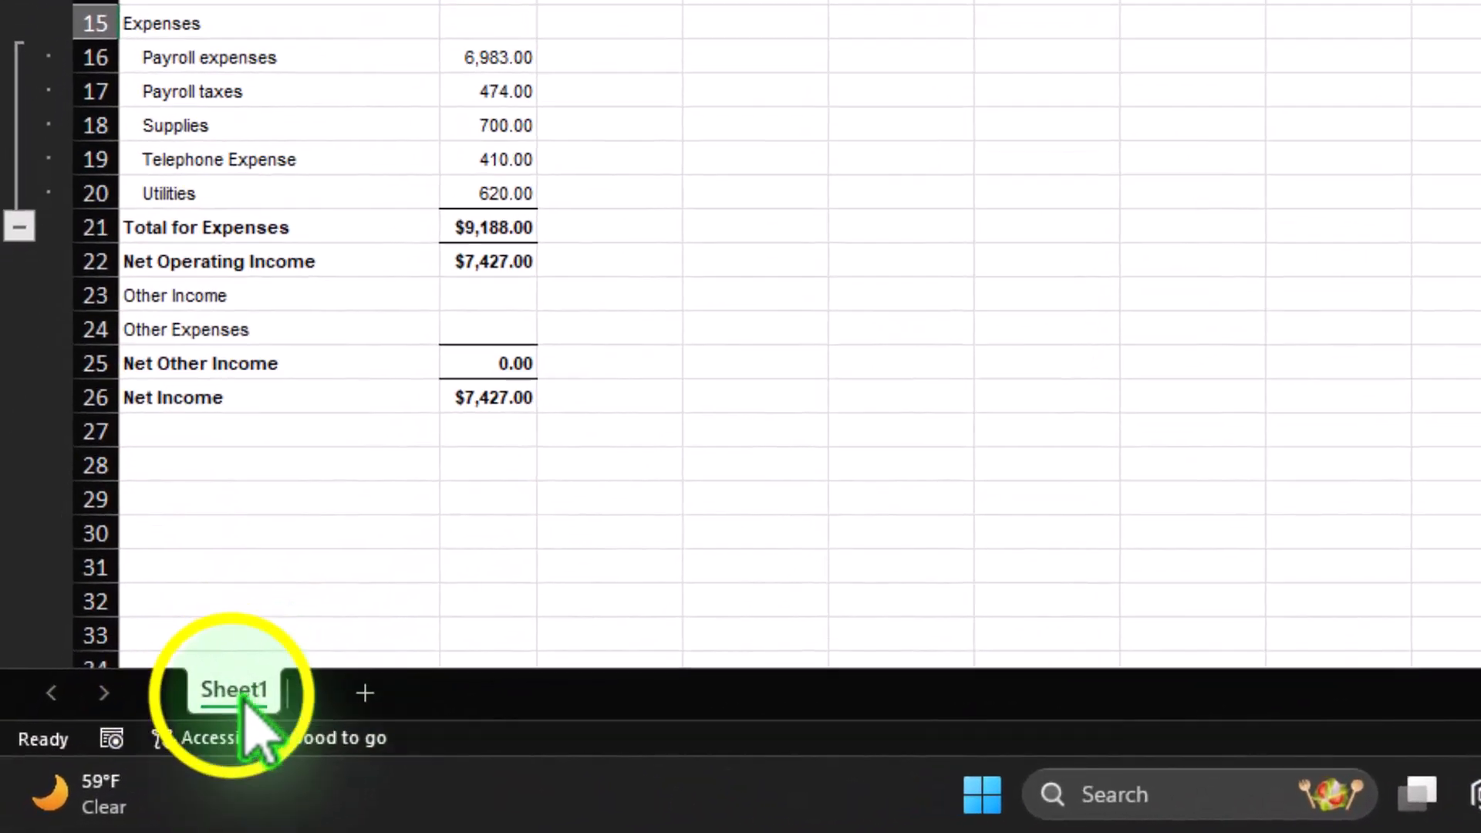
Copy Sheet1 into the workbook Get Great Guitars 2025_Balance Sheet Summary.xlsx, placing the copy before the BS Sum sheet
{"action": "right_click", "coordinate": [94, 766]}
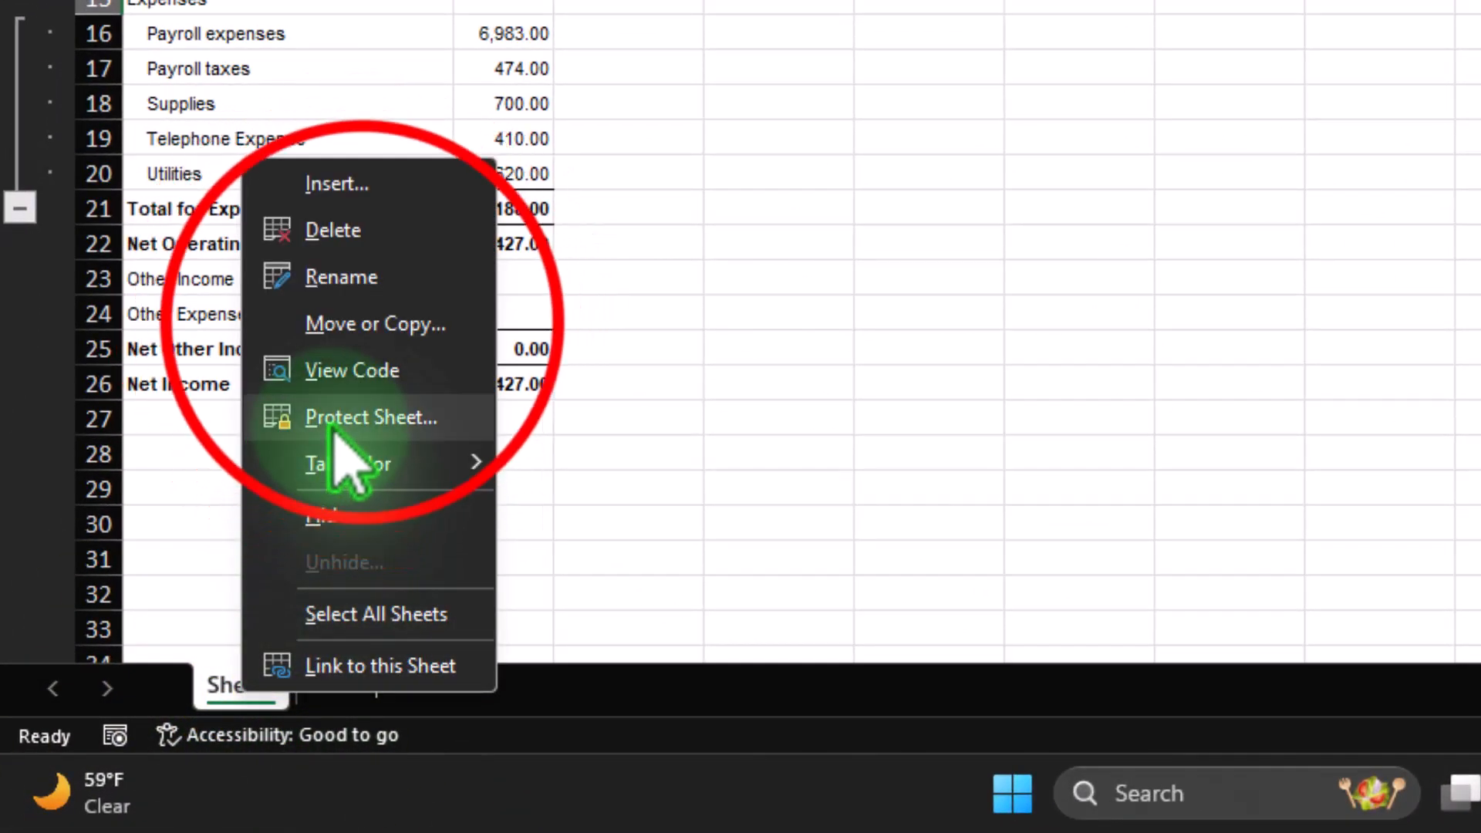
{"action": "left_click", "coordinate": [386, 324]}
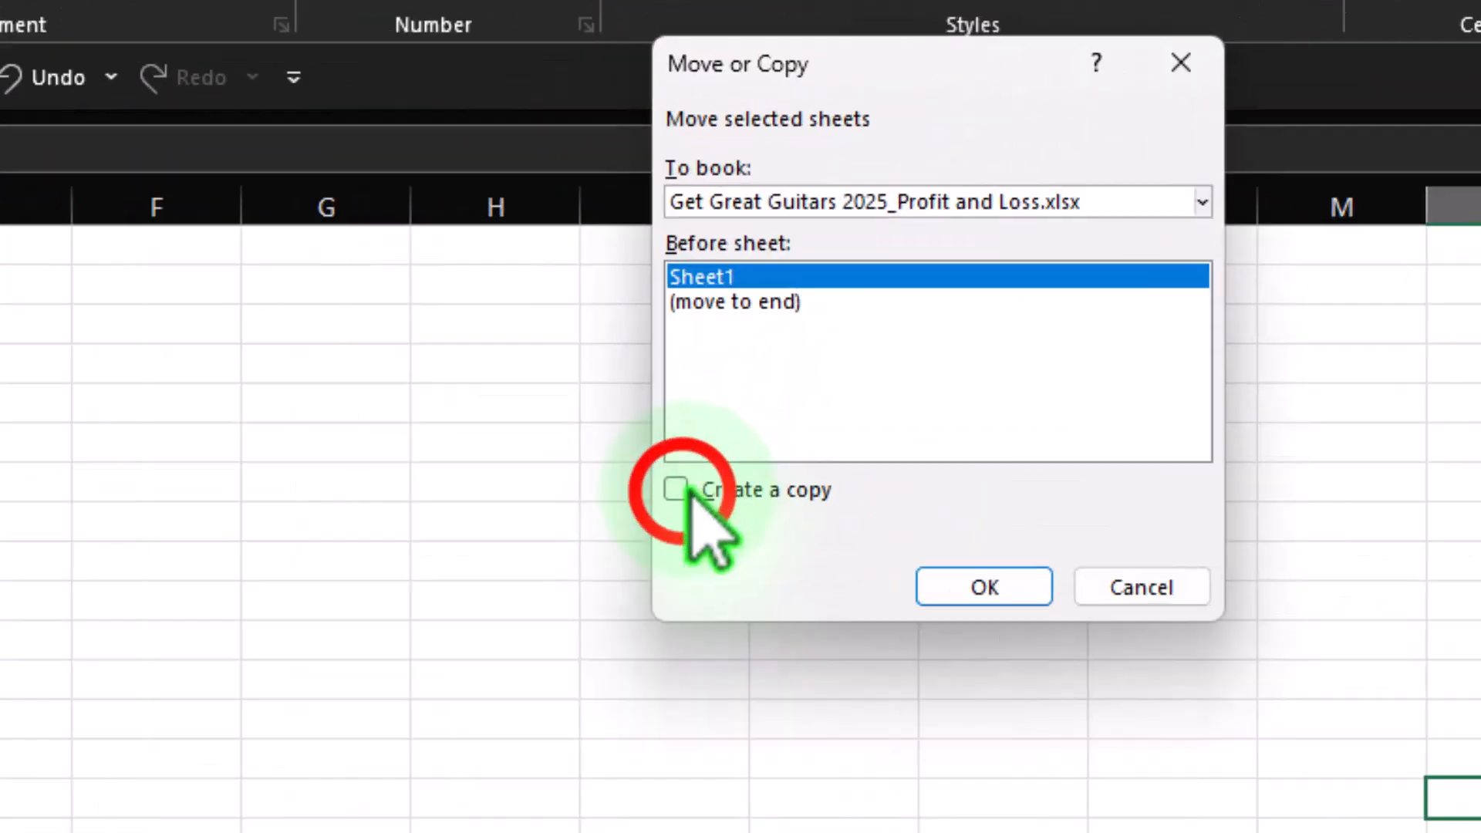
{"action": "left_click", "coordinate": [686, 490]}
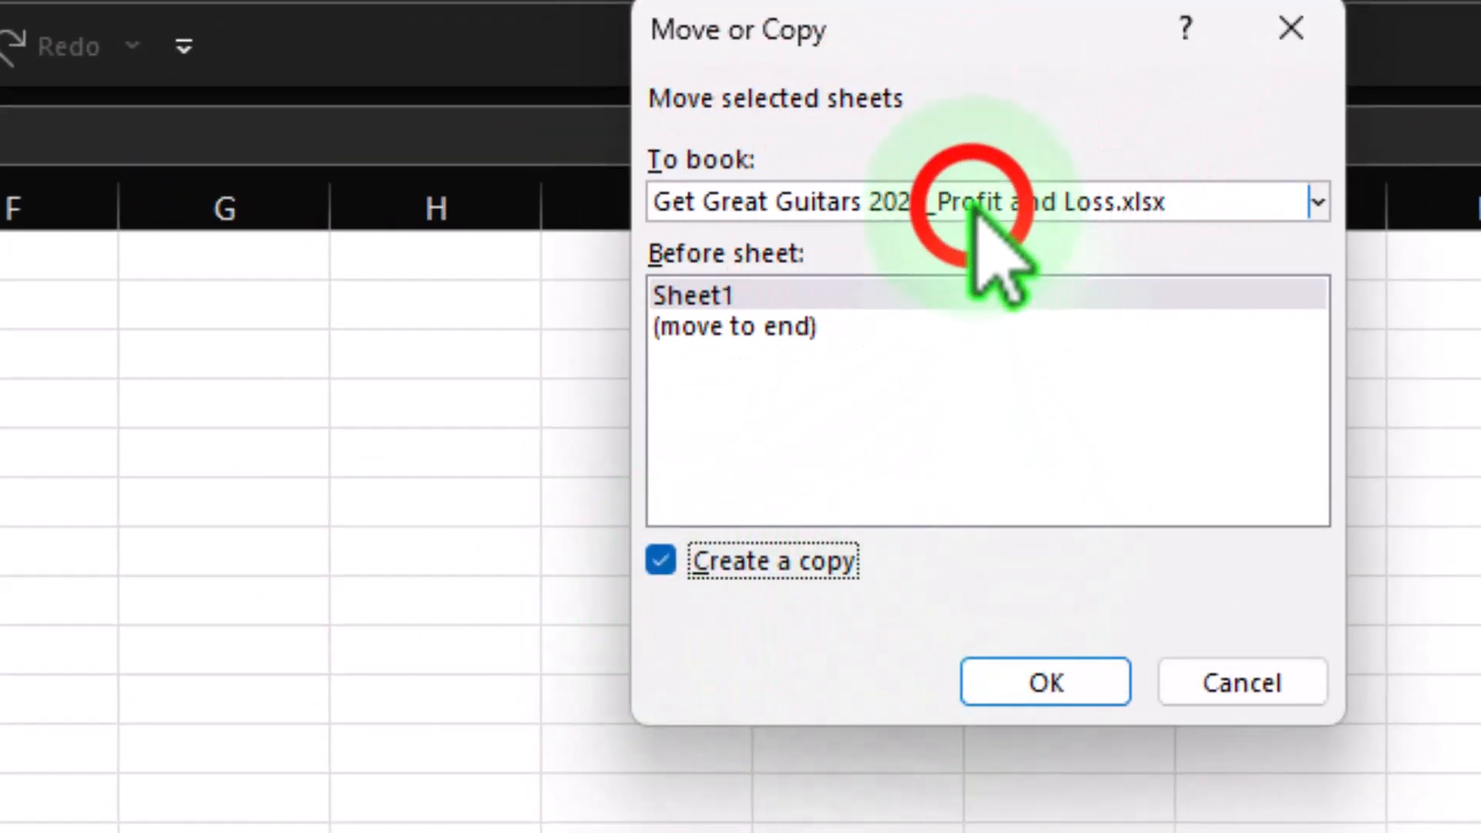
{"action": "left_click", "coordinate": [971, 204]}
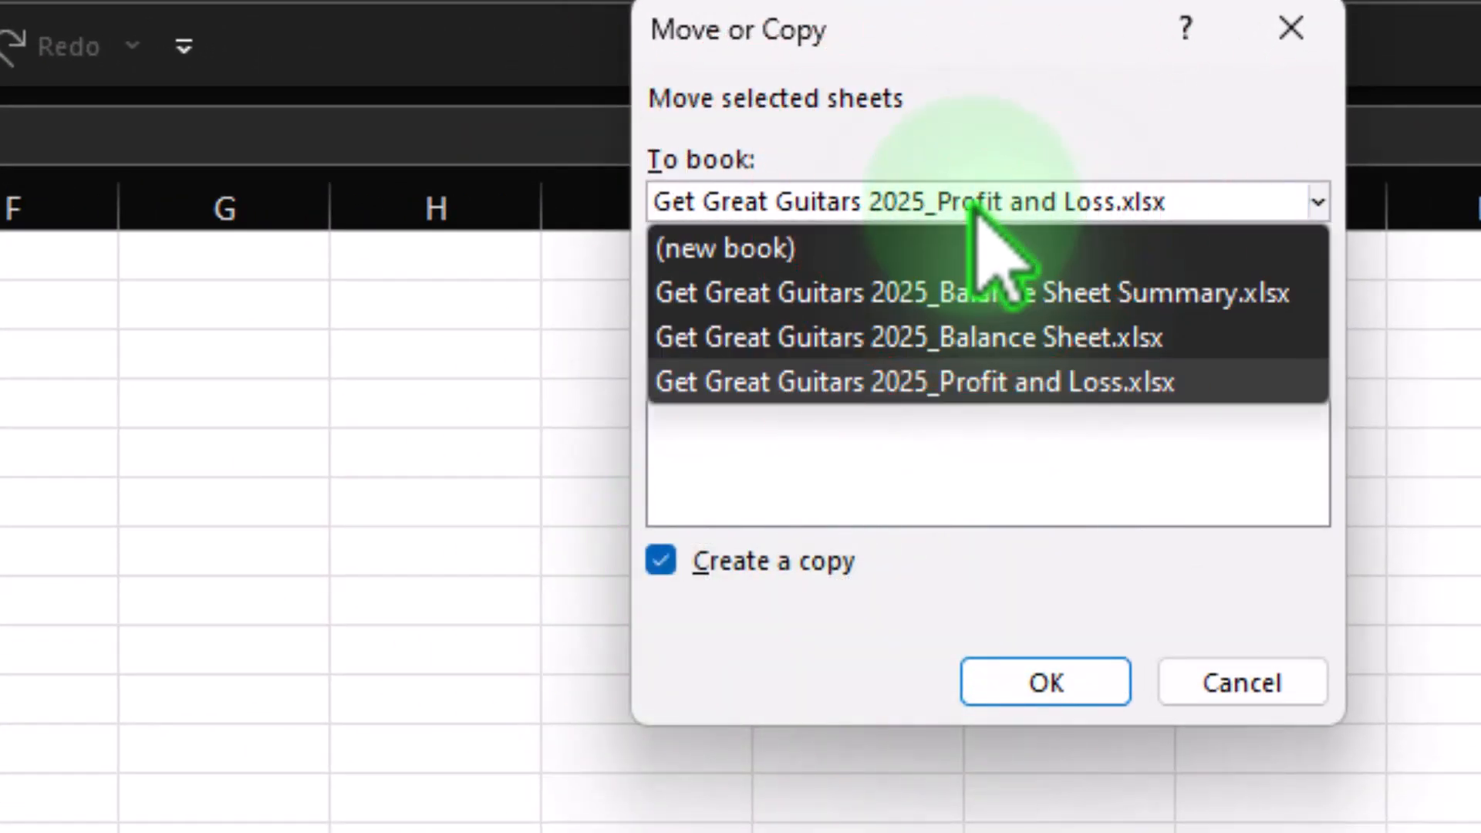
{"action": "left_click", "coordinate": [1002, 294]}
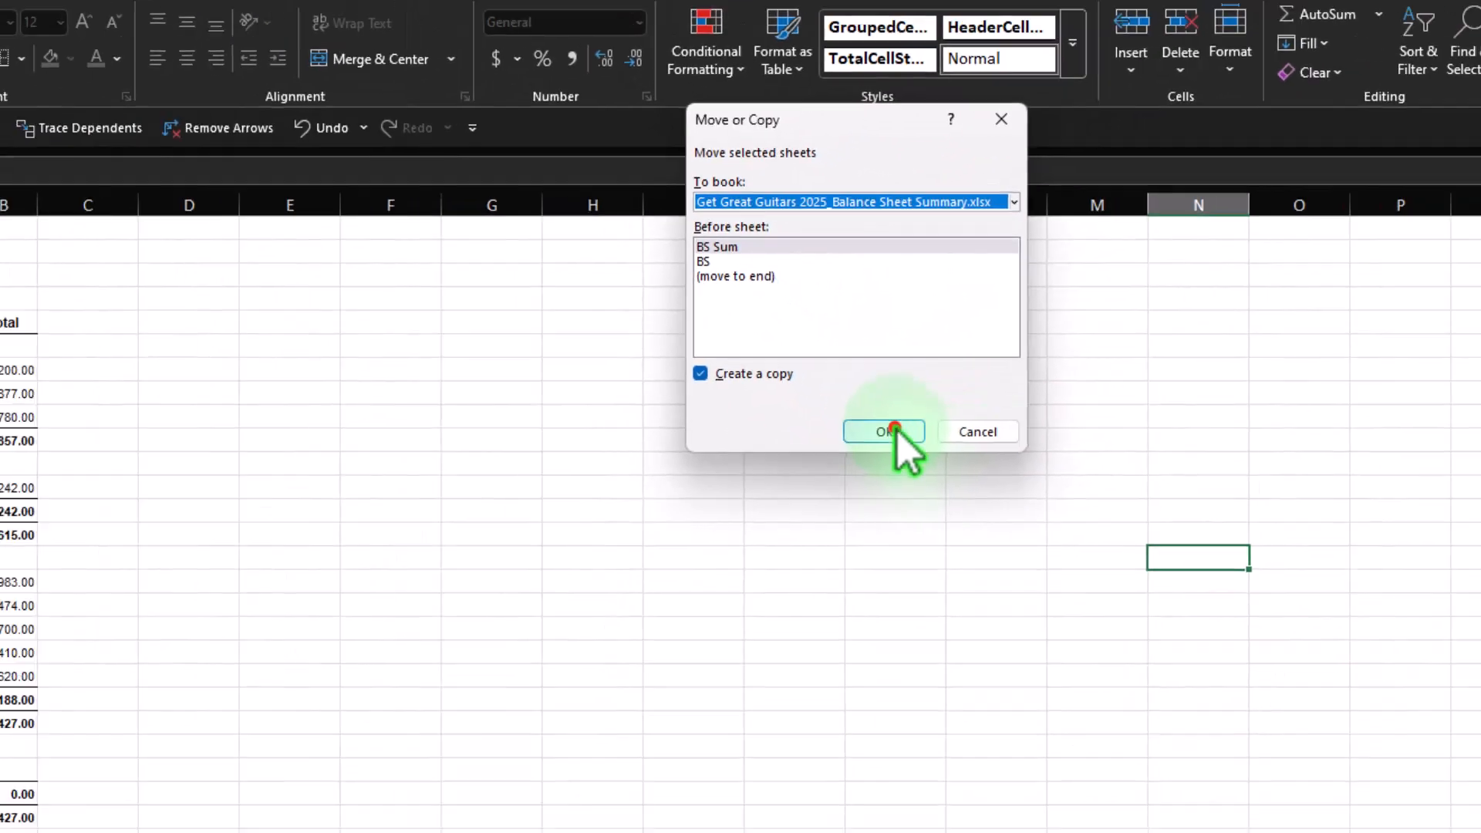
{"action": "left_click", "coordinate": [1045, 682]}
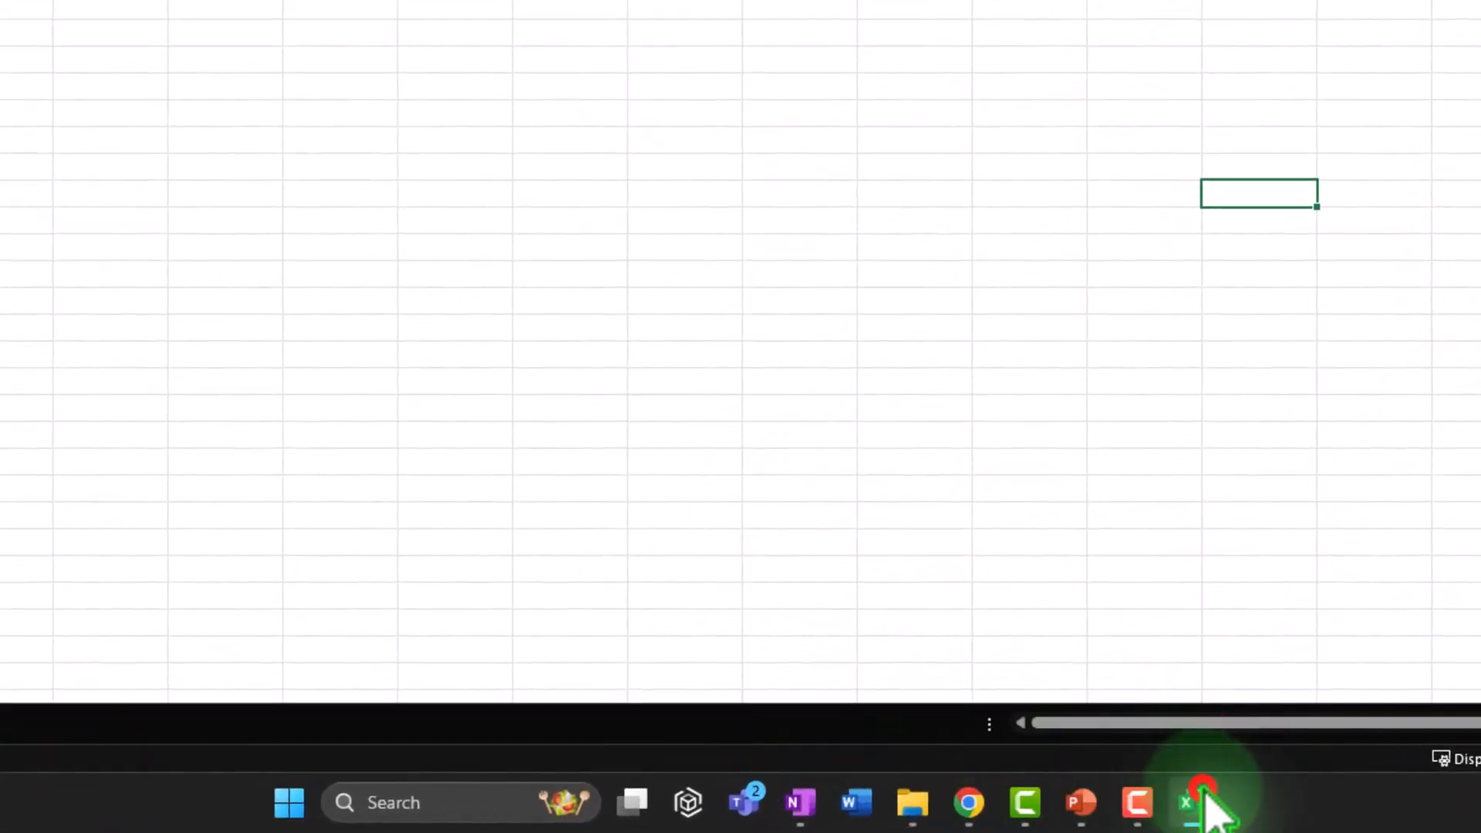
Close the leftover source workbook and return to the Balance Sheet Summary workbook that holds the copied Profit and Loss sheet
{"action": "mouse_move", "coordinate": [1017, 811]}
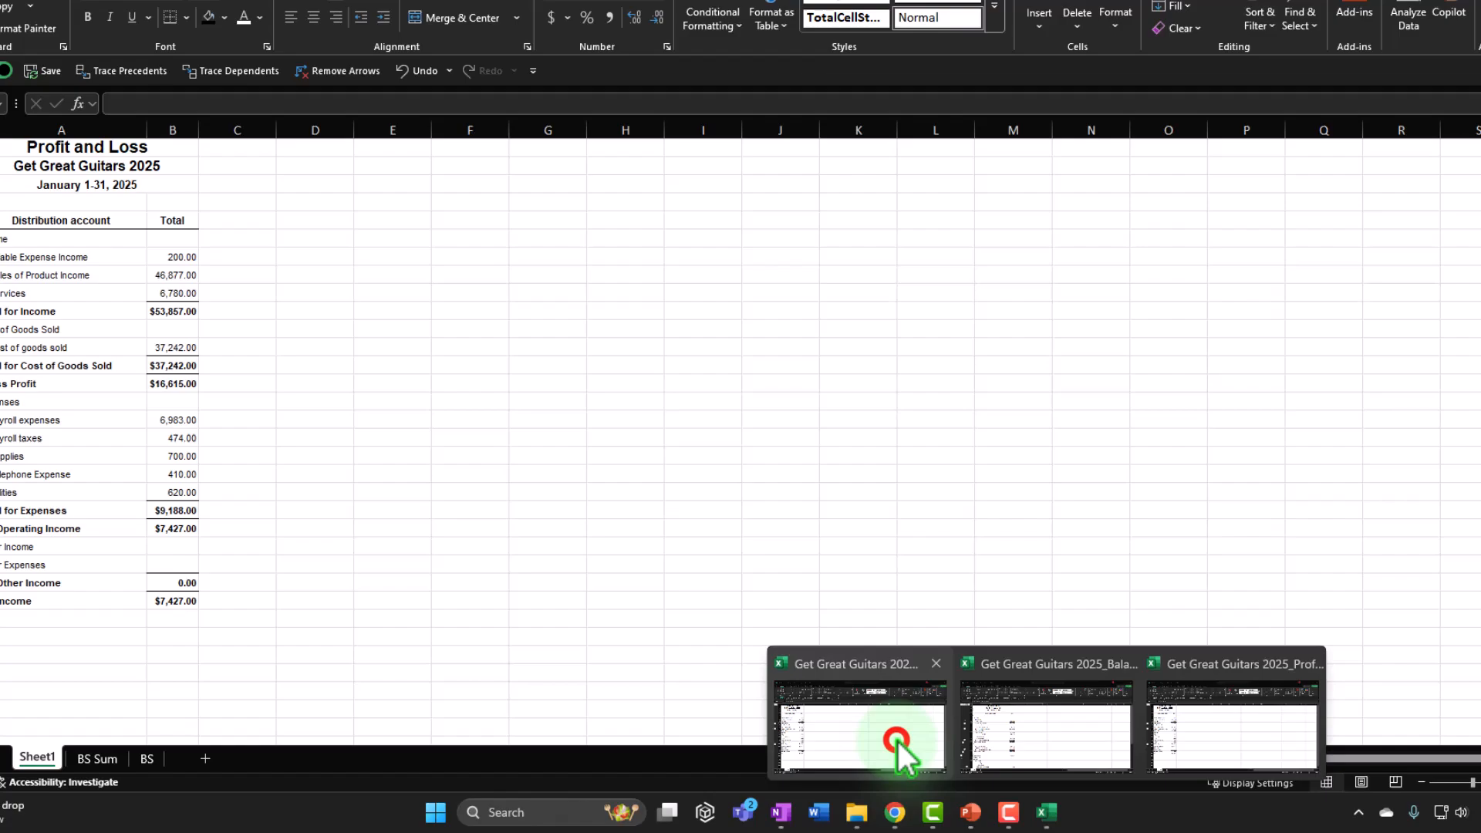
{"action": "left_click", "coordinate": [917, 679]}
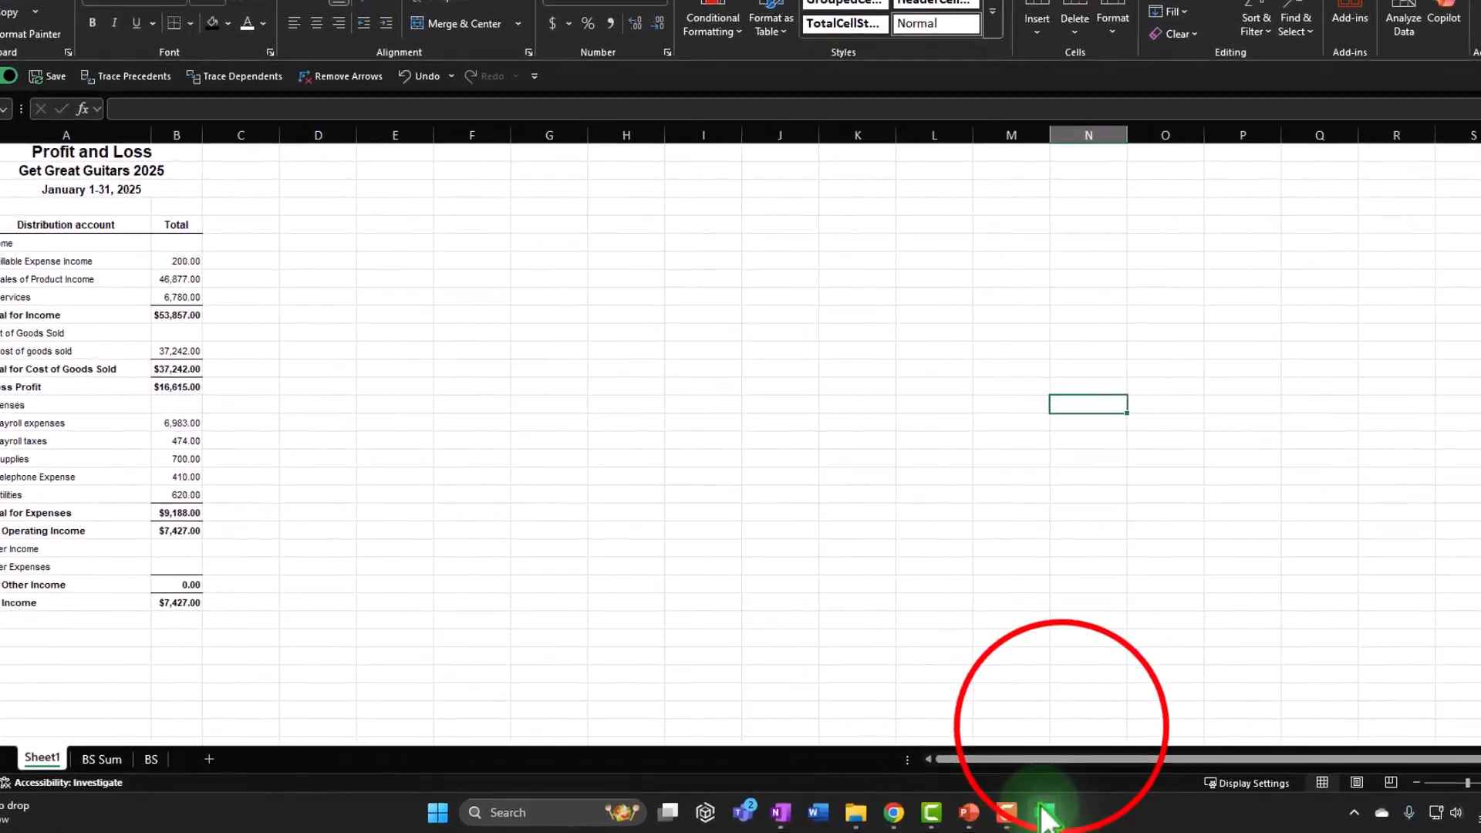
{"action": "mouse_move", "coordinate": [1016, 811]}
{"action": "left_click", "coordinate": [1014, 728]}
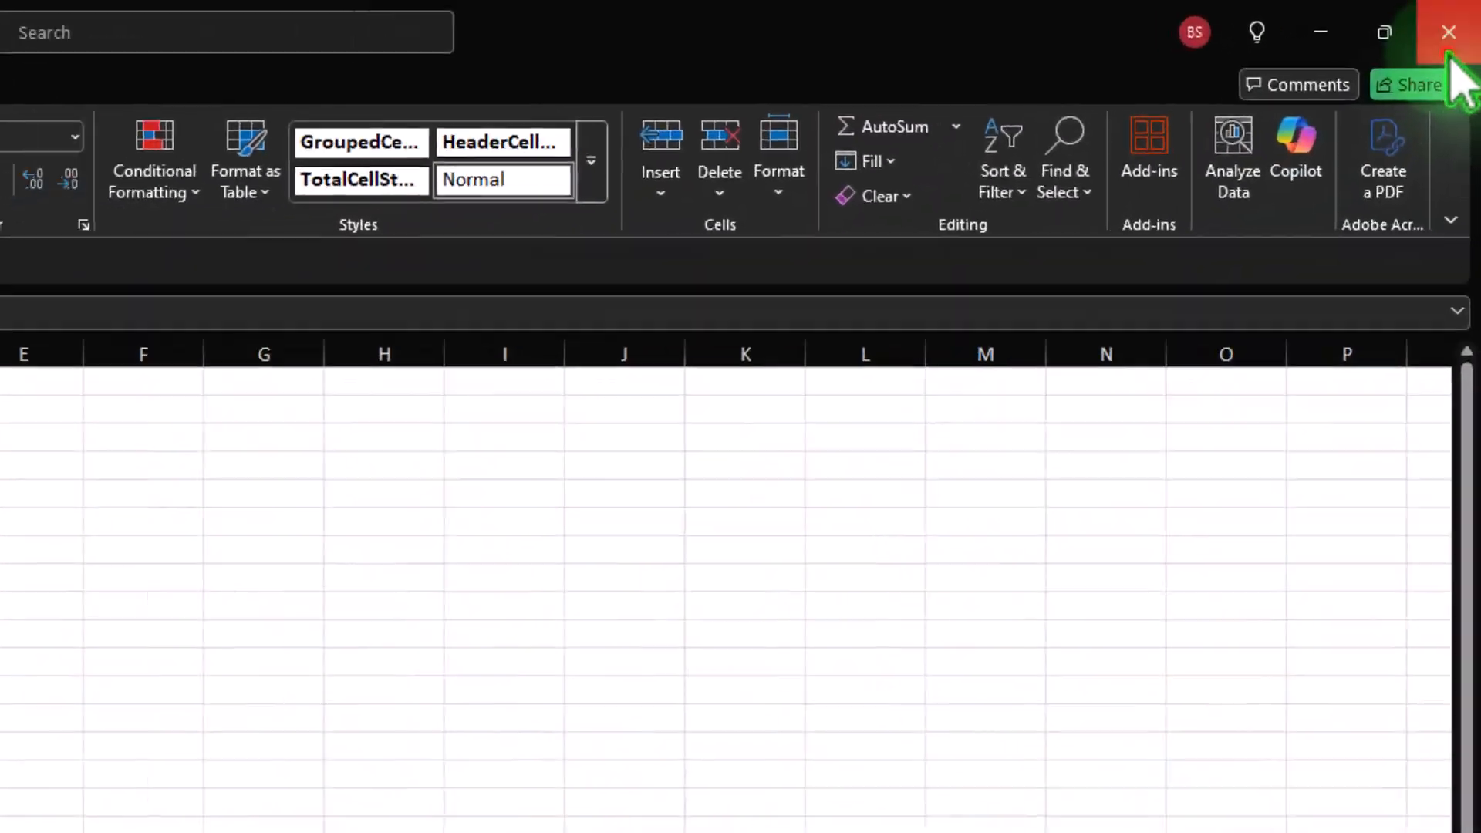
{"action": "left_click", "coordinate": [1468, 11]}
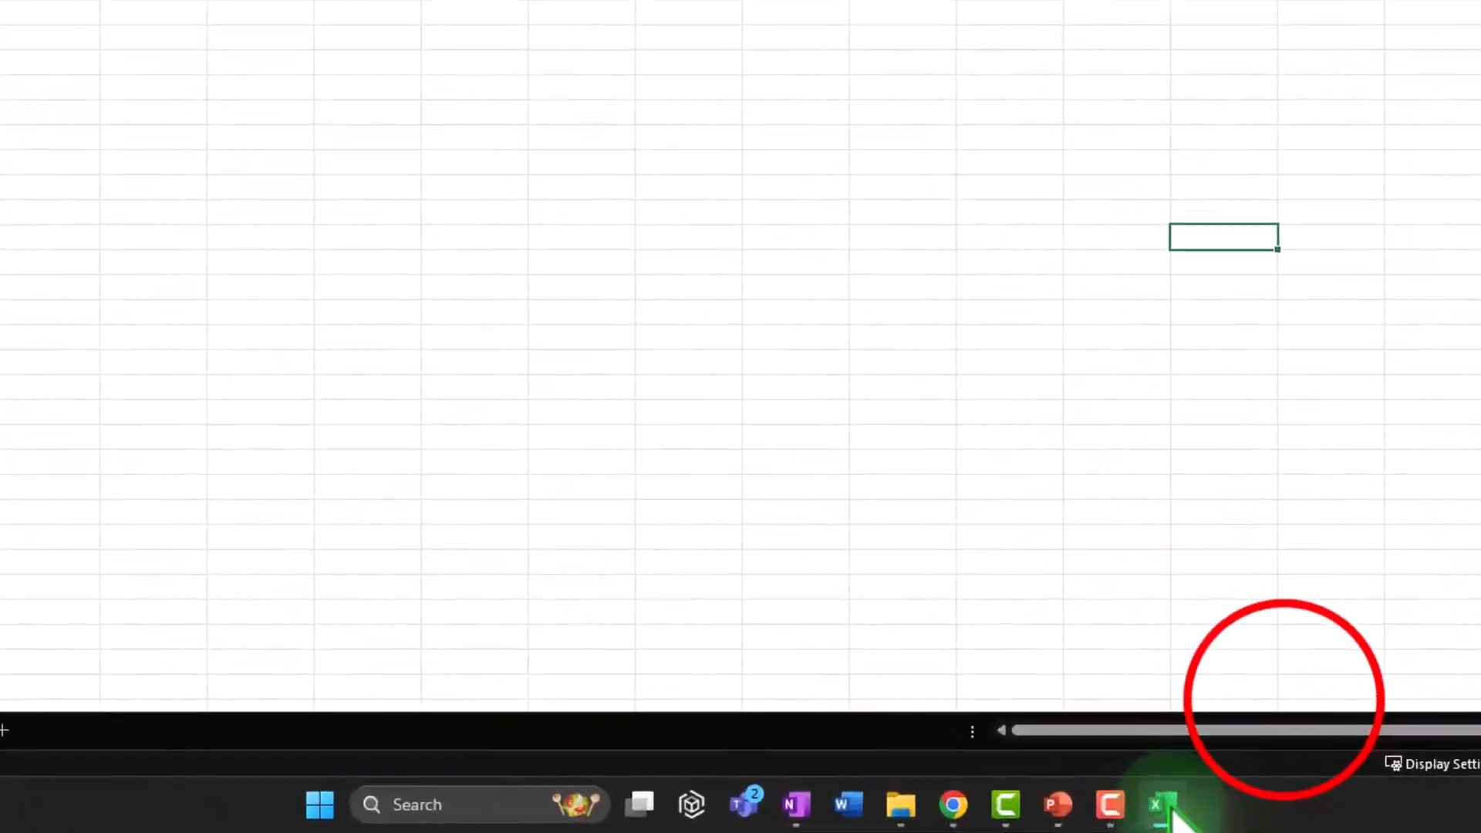
{"action": "mouse_move", "coordinate": [1017, 812]}
{"action": "left_click", "coordinate": [1173, 727]}
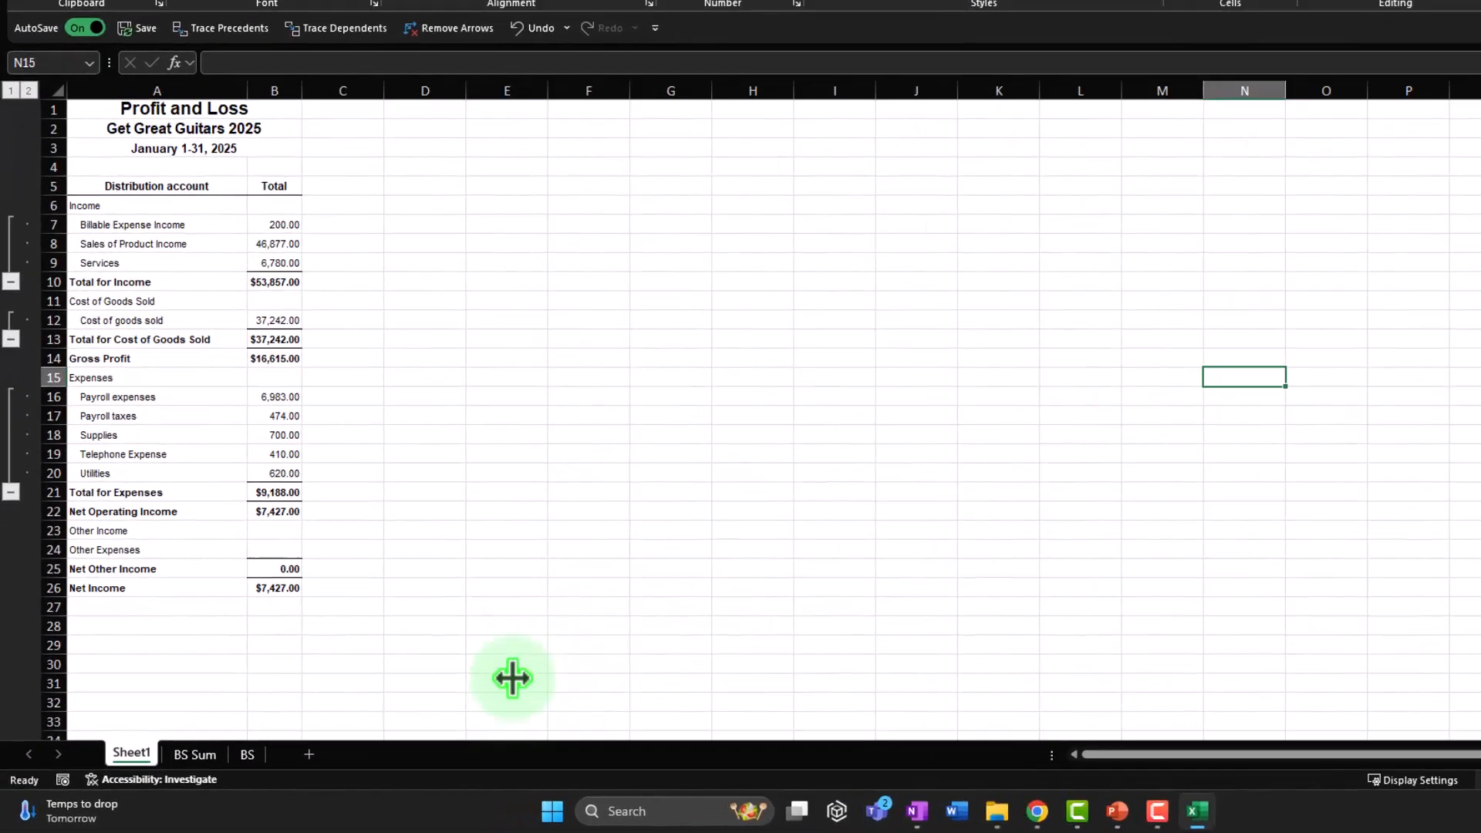
Move the copied Sheet1 after the BS sheet and rename it IS
{"action": "left_click", "coordinate": [112, 766]}
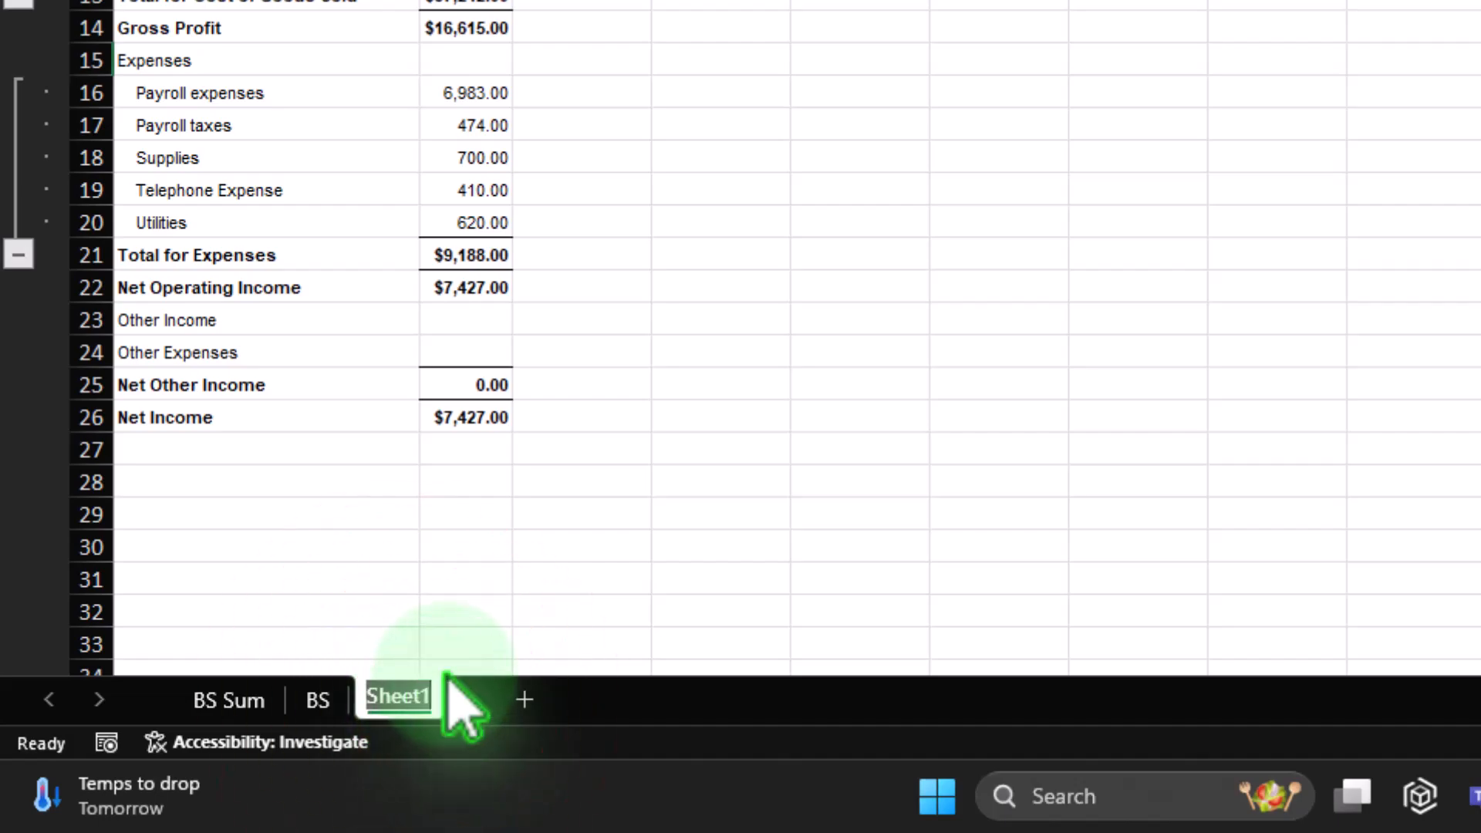
{"action": "key", "text": "BackSpace"}
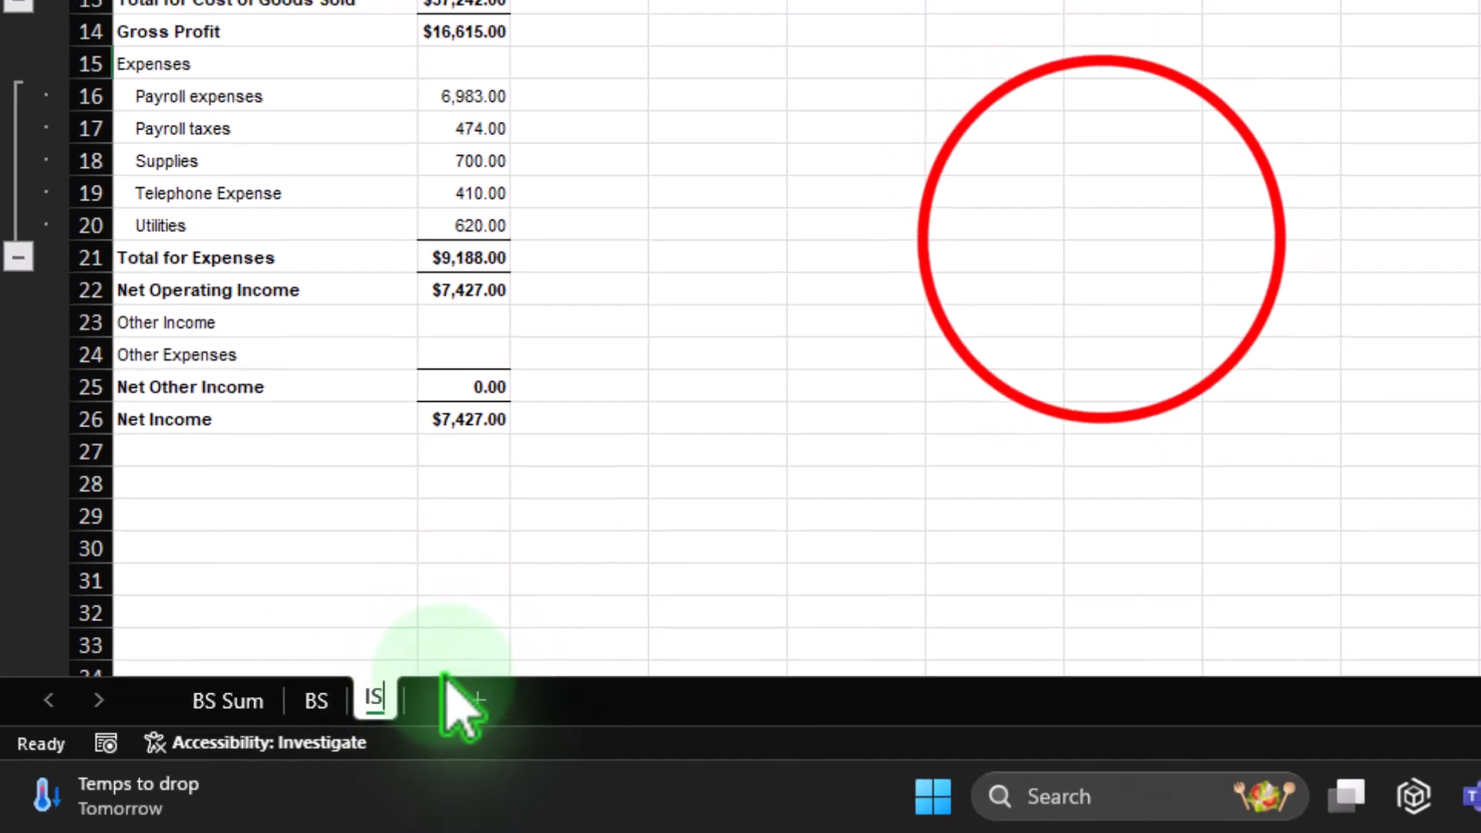
{"action": "left_click", "coordinate": [1103, 232]}
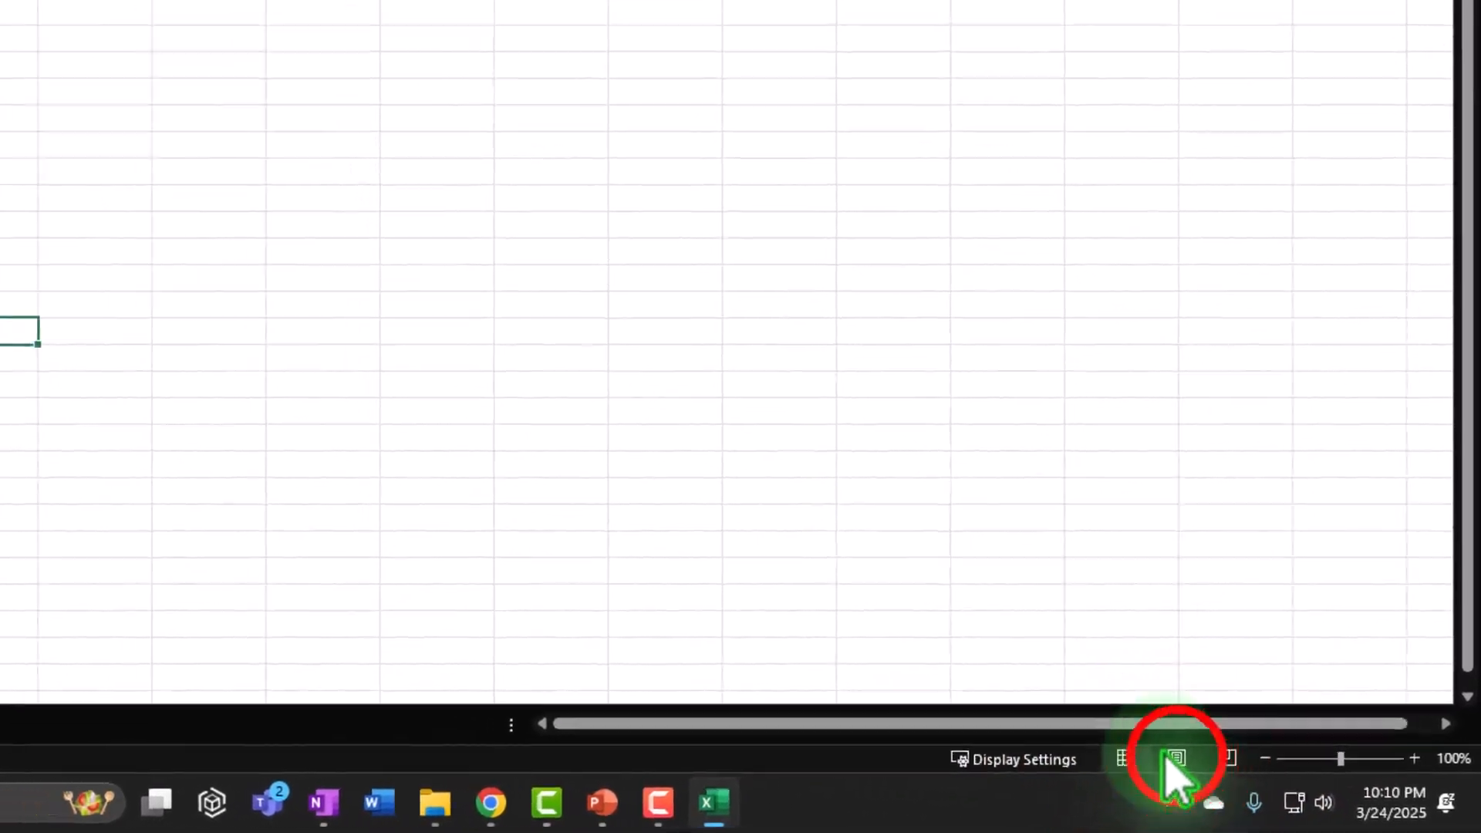
Check the IS sheet in page layout and widen column A so columns A and B fill the printed page width
{"action": "left_click", "coordinate": [1295, 787]}
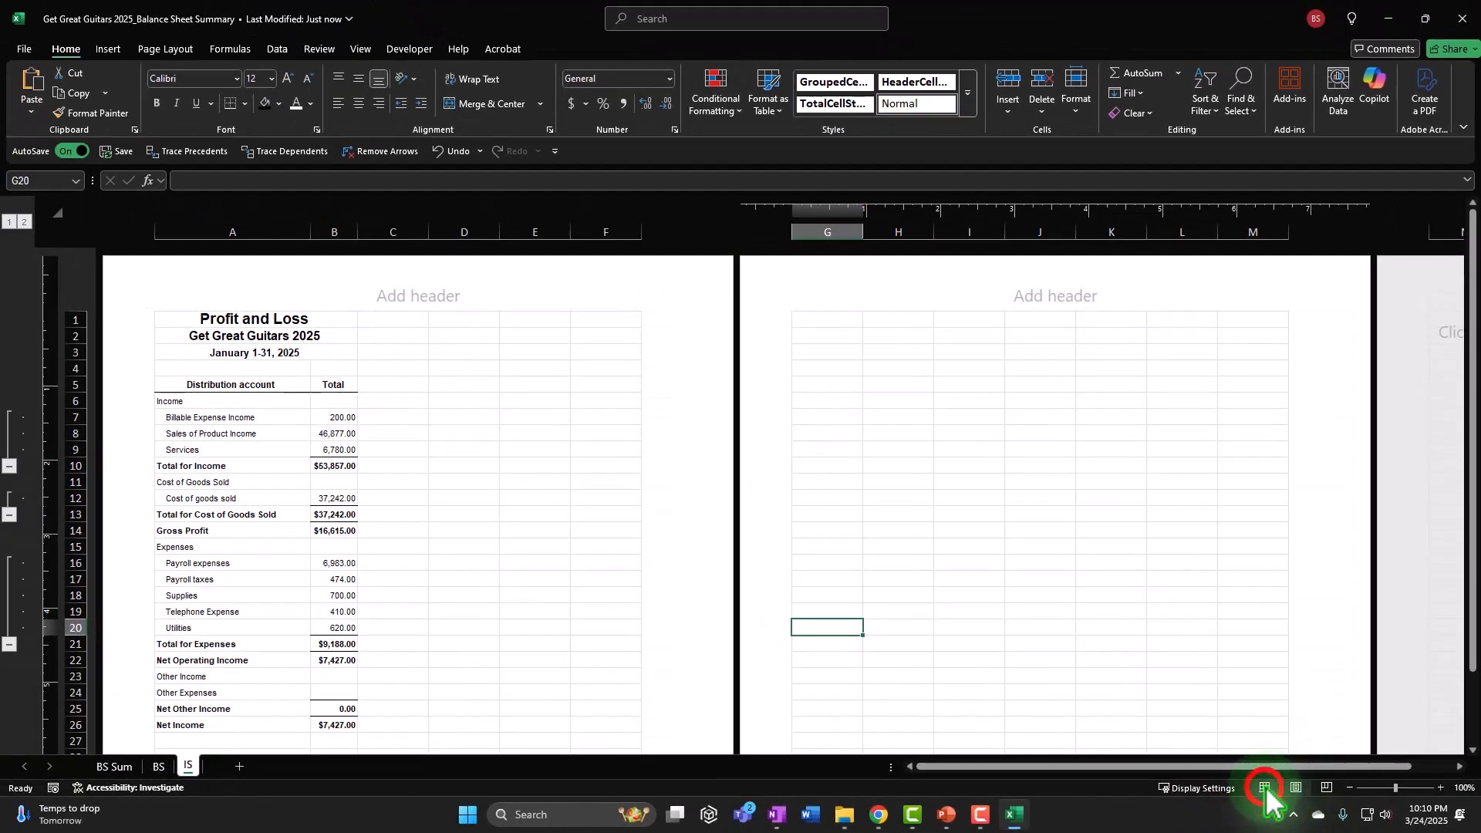
{"action": "left_click", "coordinate": [1243, 782]}
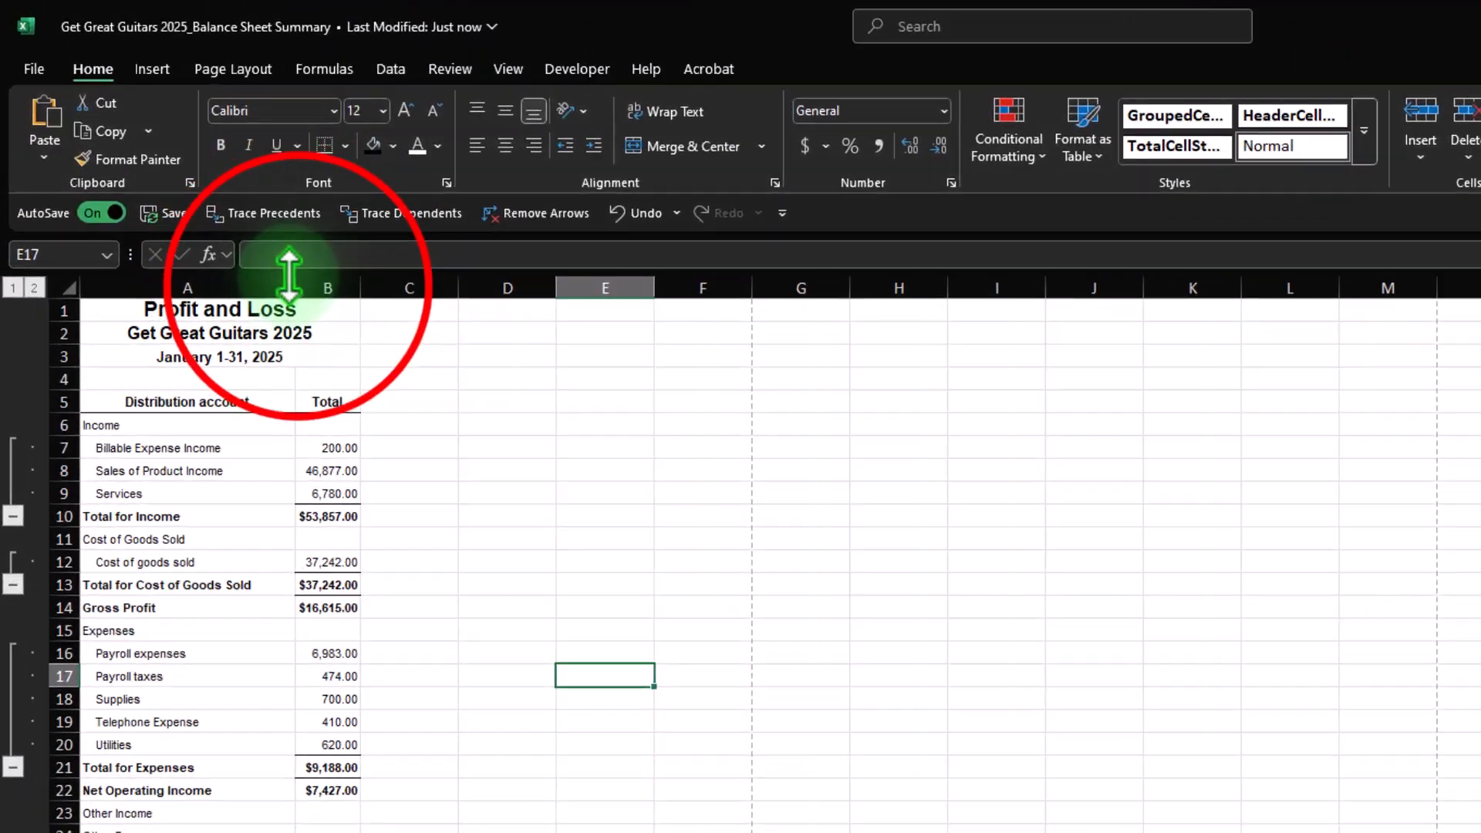
{"action": "left_click_drag", "start_coordinate": [294, 285], "coordinate": [417, 285]}
{"action": "left_click_drag", "start_coordinate": [473, 324], "coordinate": [557, 328]}
{"action": "left_click_drag", "start_coordinate": [636, 328], "coordinate": [671, 330]}
{"action": "left_click_drag", "start_coordinate": [559, 334], "coordinate": [632, 330]}
{"action": "left_click_drag", "start_coordinate": [633, 330], "coordinate": [736, 334]}
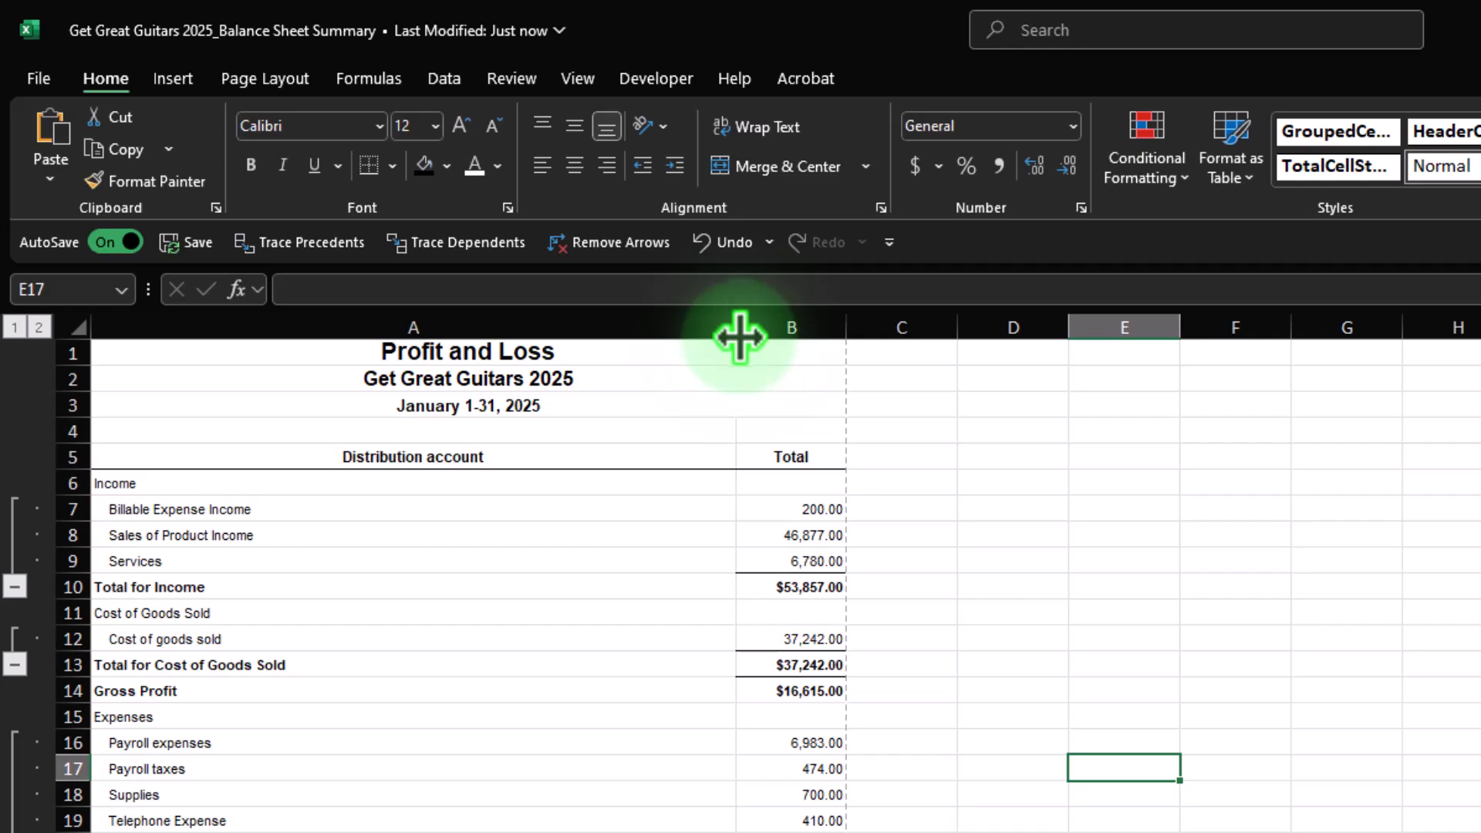
Format the Profit and Loss heading in A1:B3 with a black fill and white font
{"action": "left_click_drag", "start_coordinate": [205, 344], "coordinate": [672, 387]}
{"action": "left_click", "coordinate": [475, 166]}
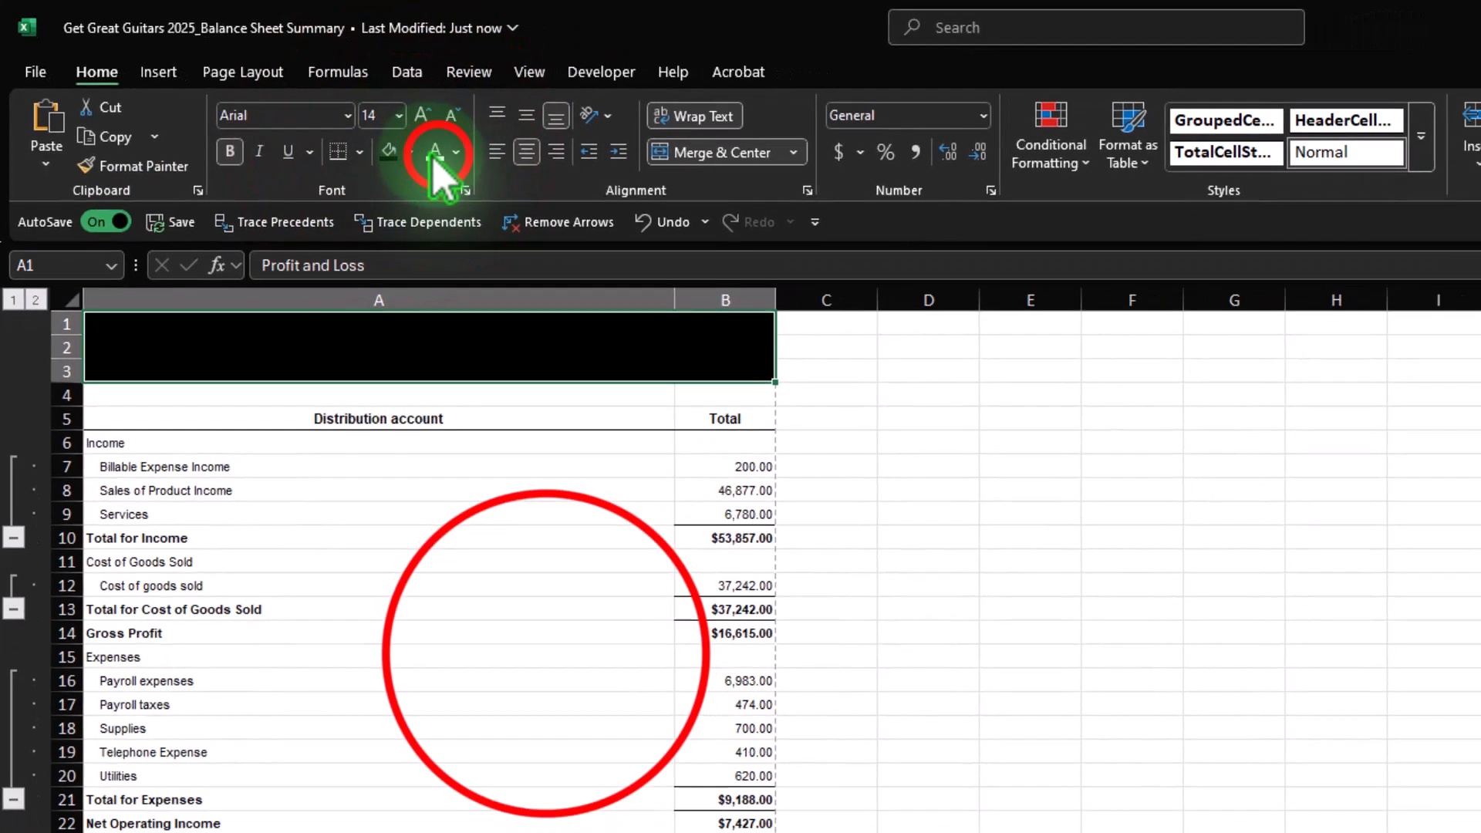
{"action": "left_click", "coordinate": [435, 152]}
{"action": "left_click", "coordinate": [555, 657]}
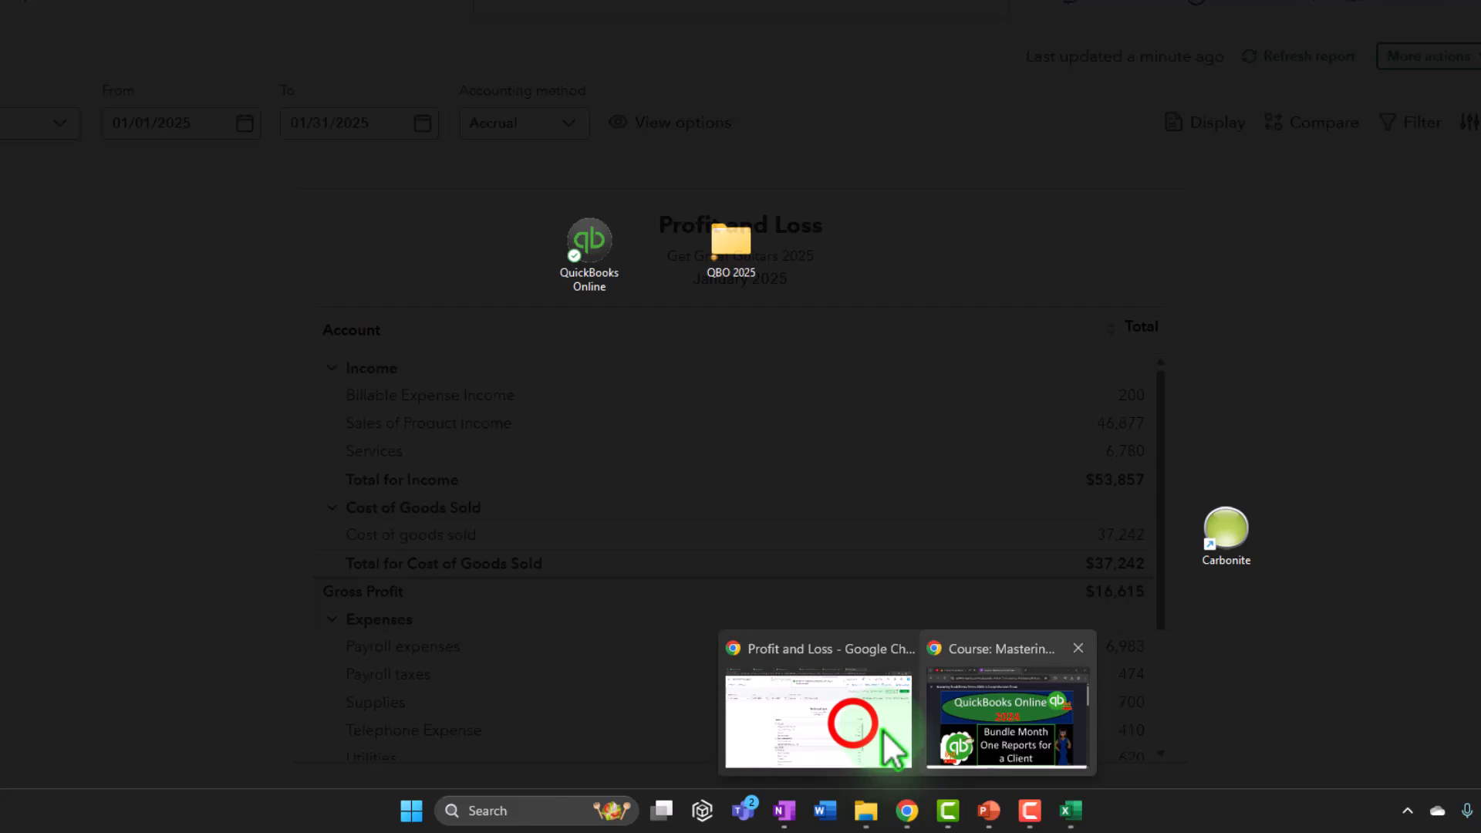
Switch to QuickBooks Online in Chrome, check the custom reports list, and show the Profit and Loss report in classic view
{"action": "left_click", "coordinate": [969, 696]}
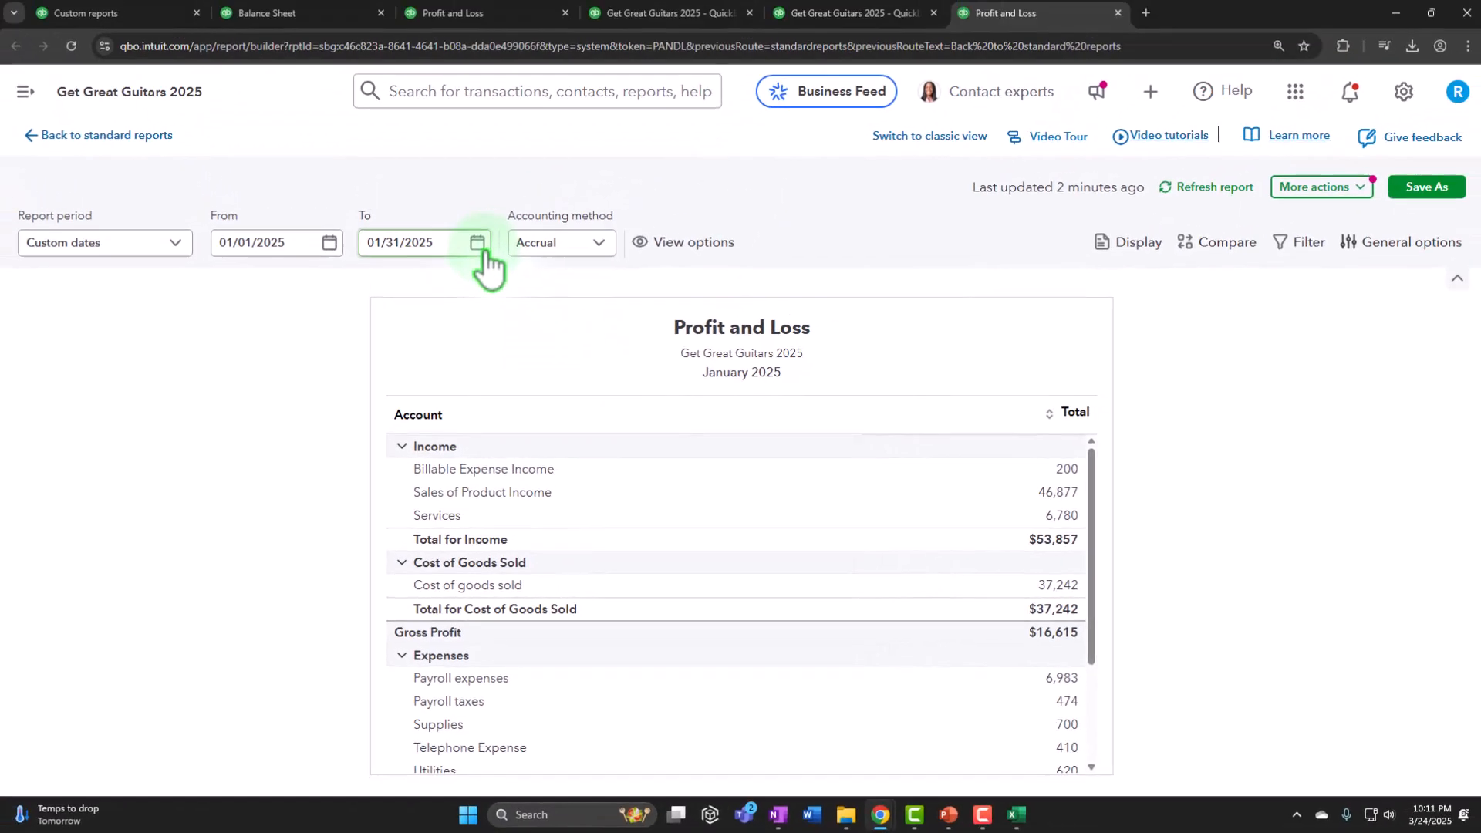
{"action": "left_click", "coordinate": [108, 14]}
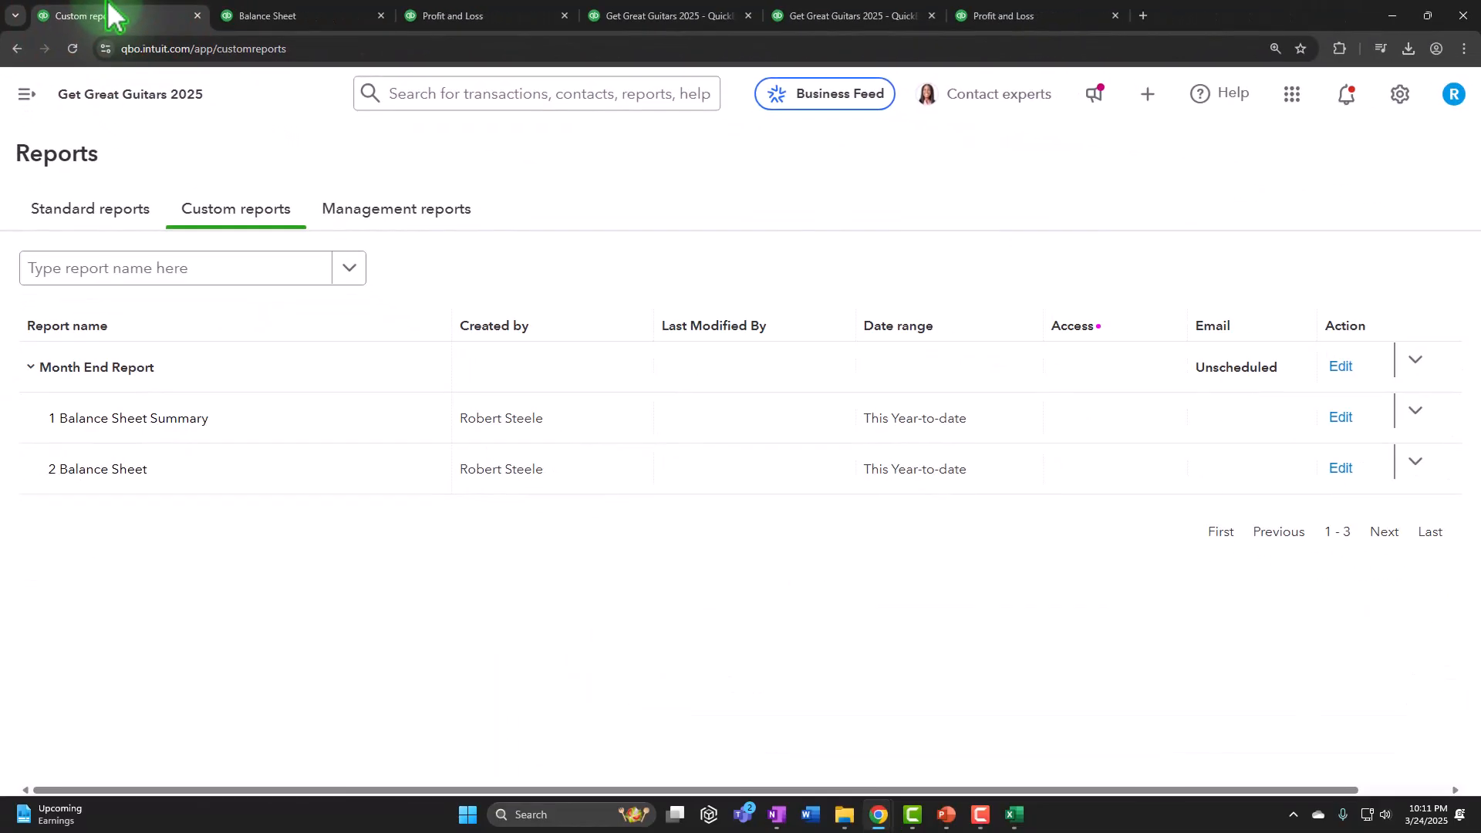
{"action": "left_click", "coordinate": [984, 11]}
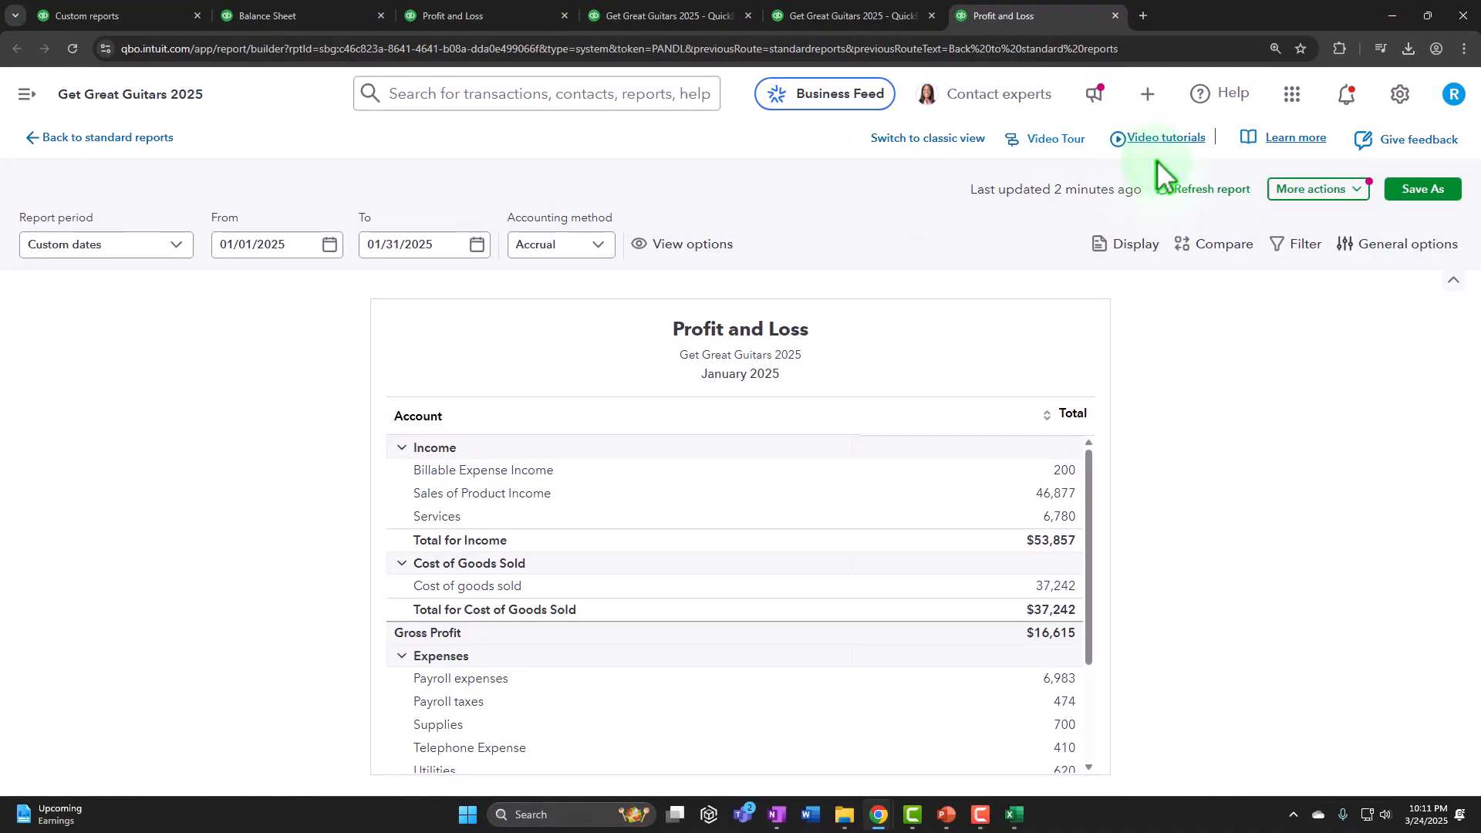
{"action": "left_click", "coordinate": [970, 142]}
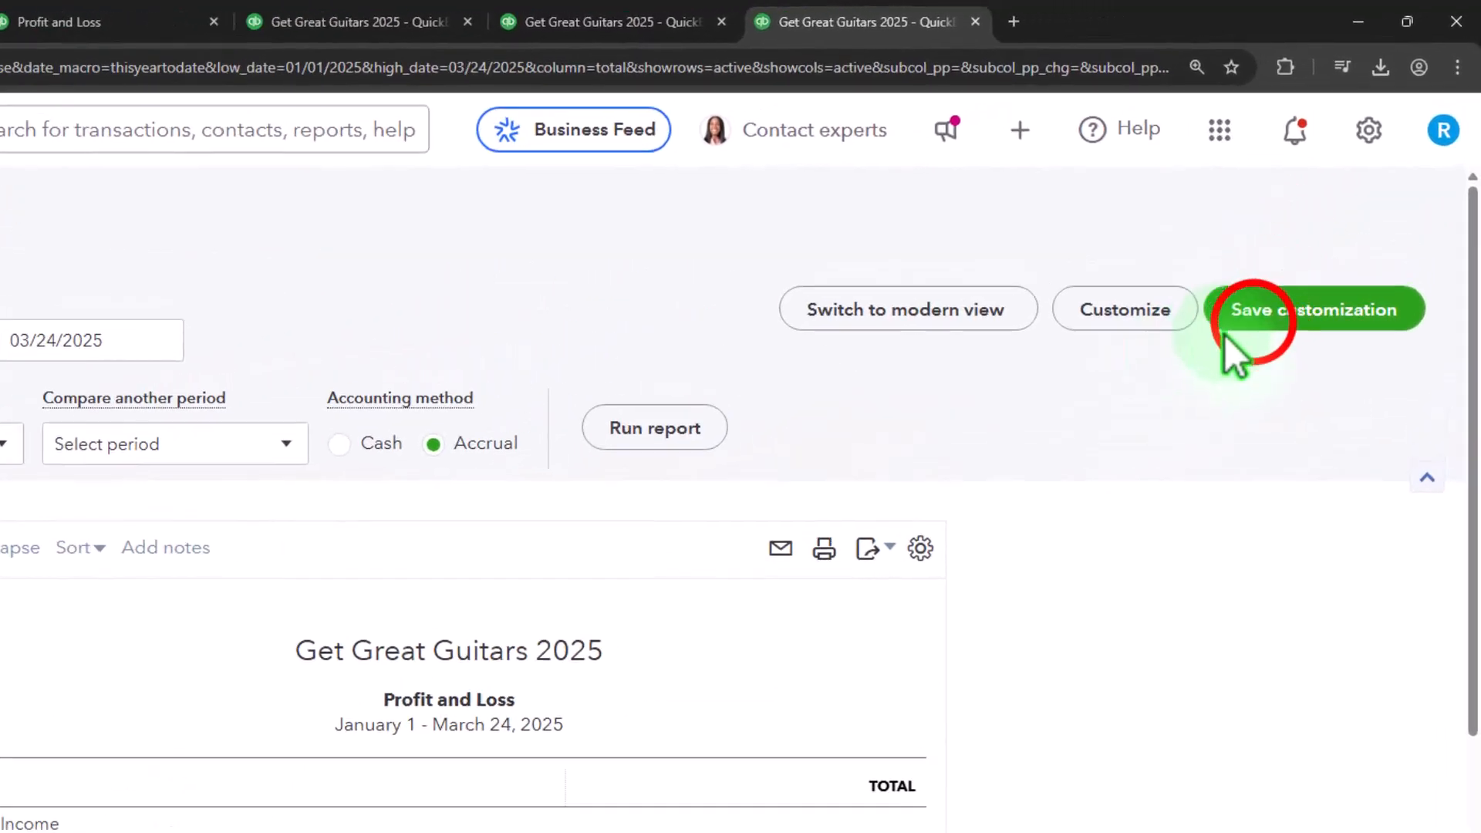
Save the customized report as 3 Profit and Loss in the Month End Report group
{"action": "left_click", "coordinate": [1230, 328]}
{"action": "left_click", "coordinate": [1246, 546]}
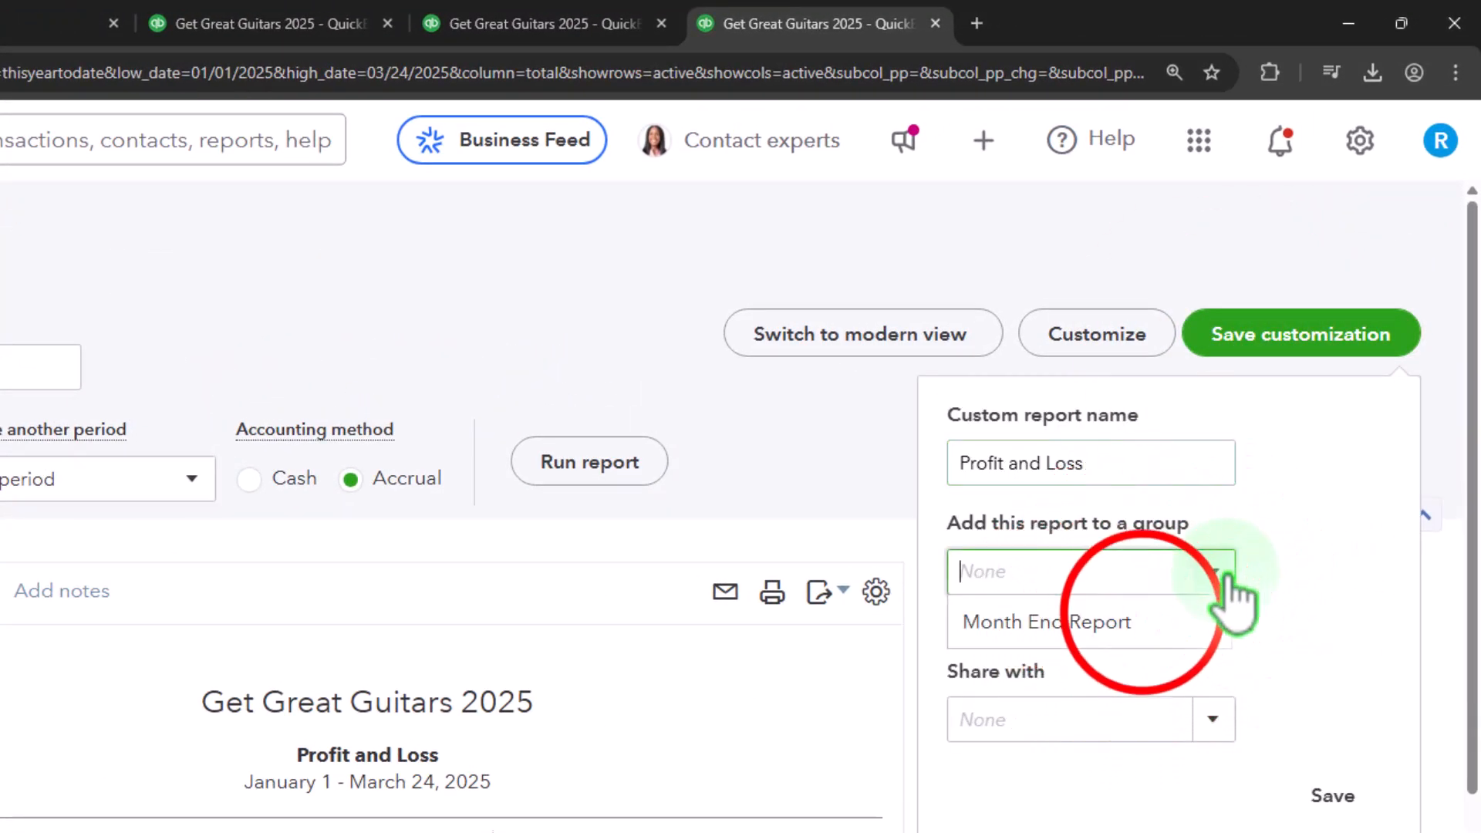
{"action": "left_click", "coordinate": [1133, 621]}
{"action": "triple_click", "coordinate": [1072, 464]}
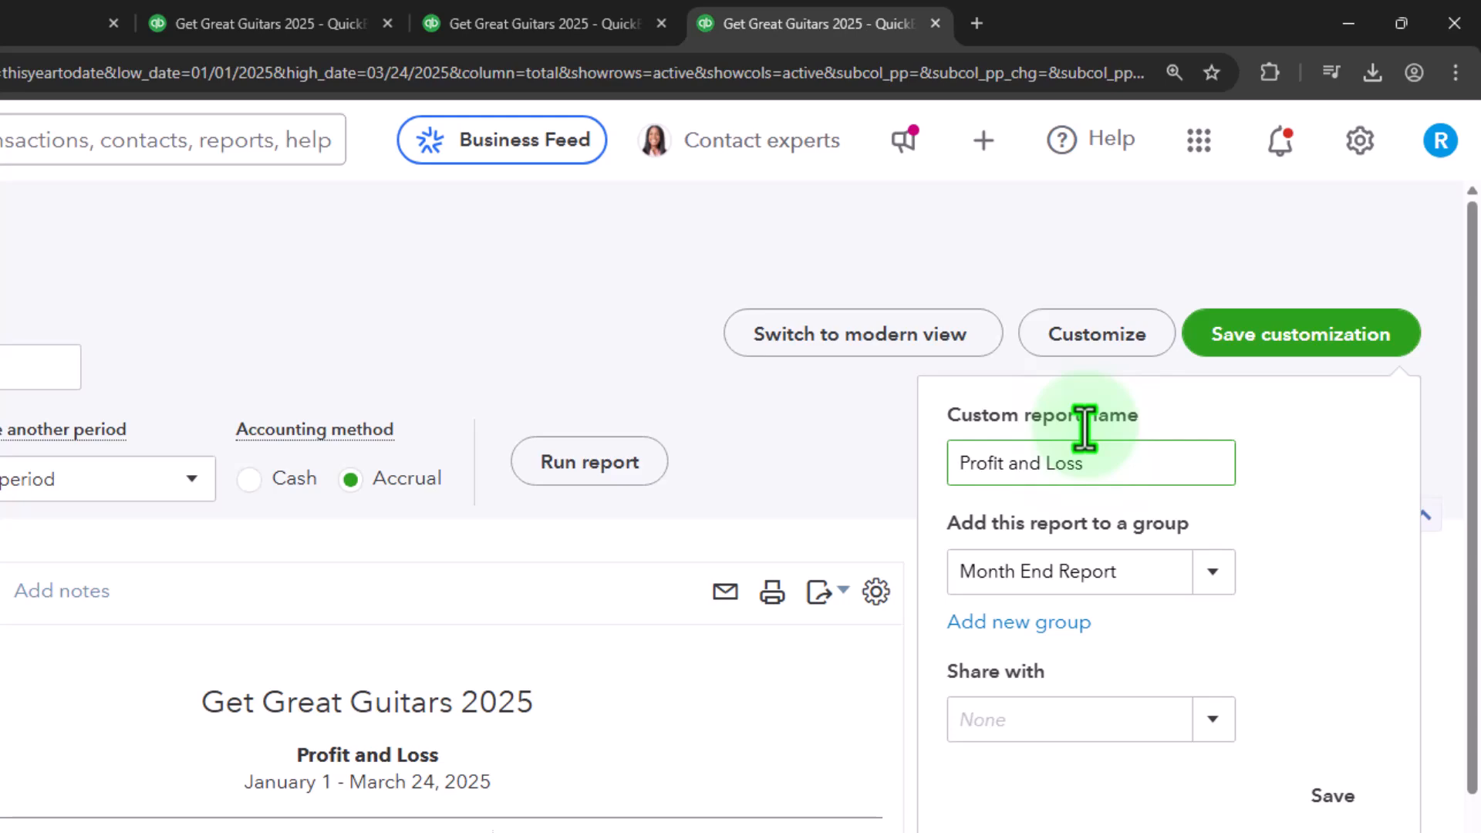
{"action": "type", "text": "3"}
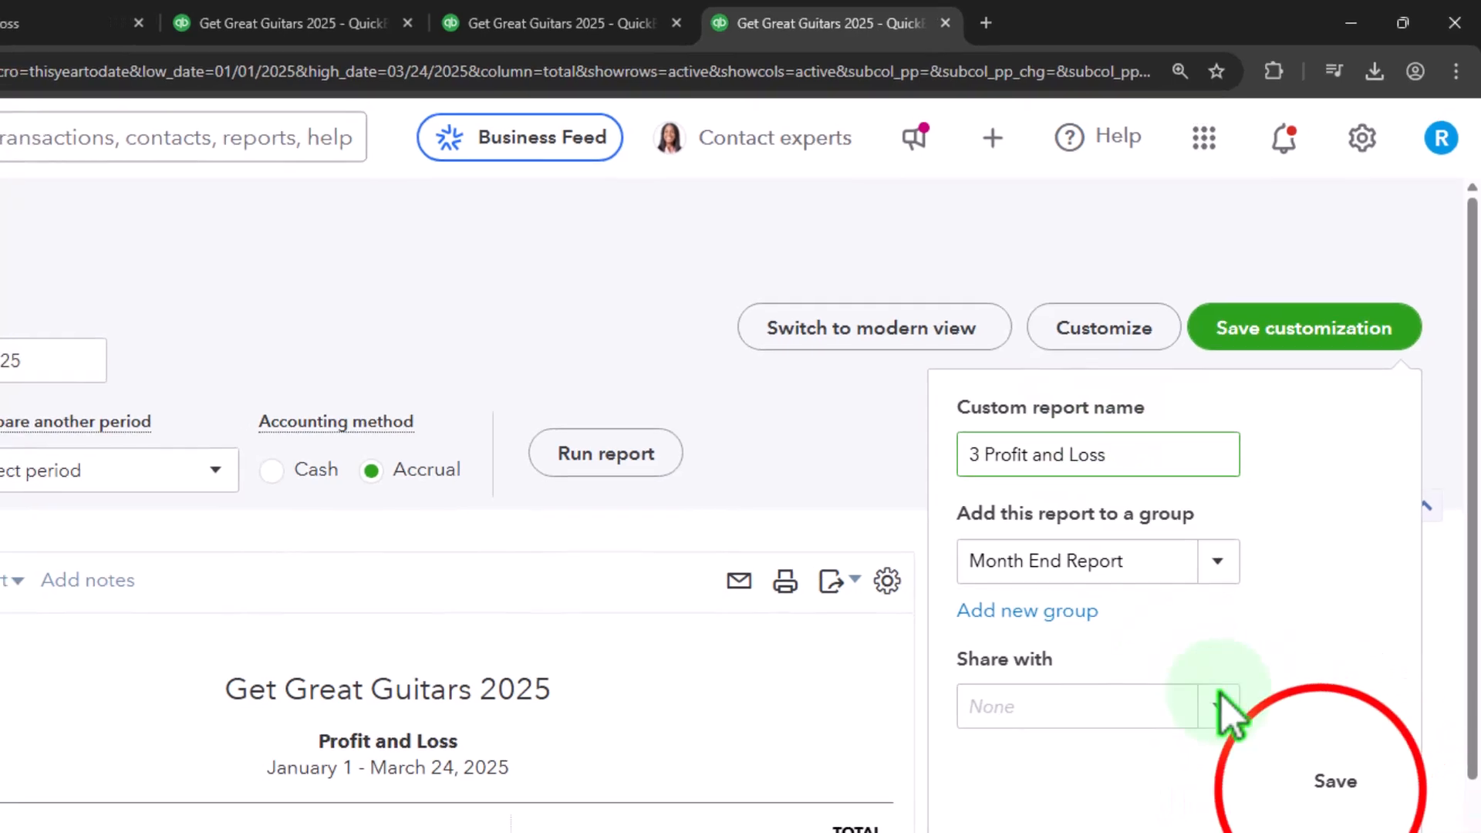
{"action": "left_click", "coordinate": [1333, 795]}
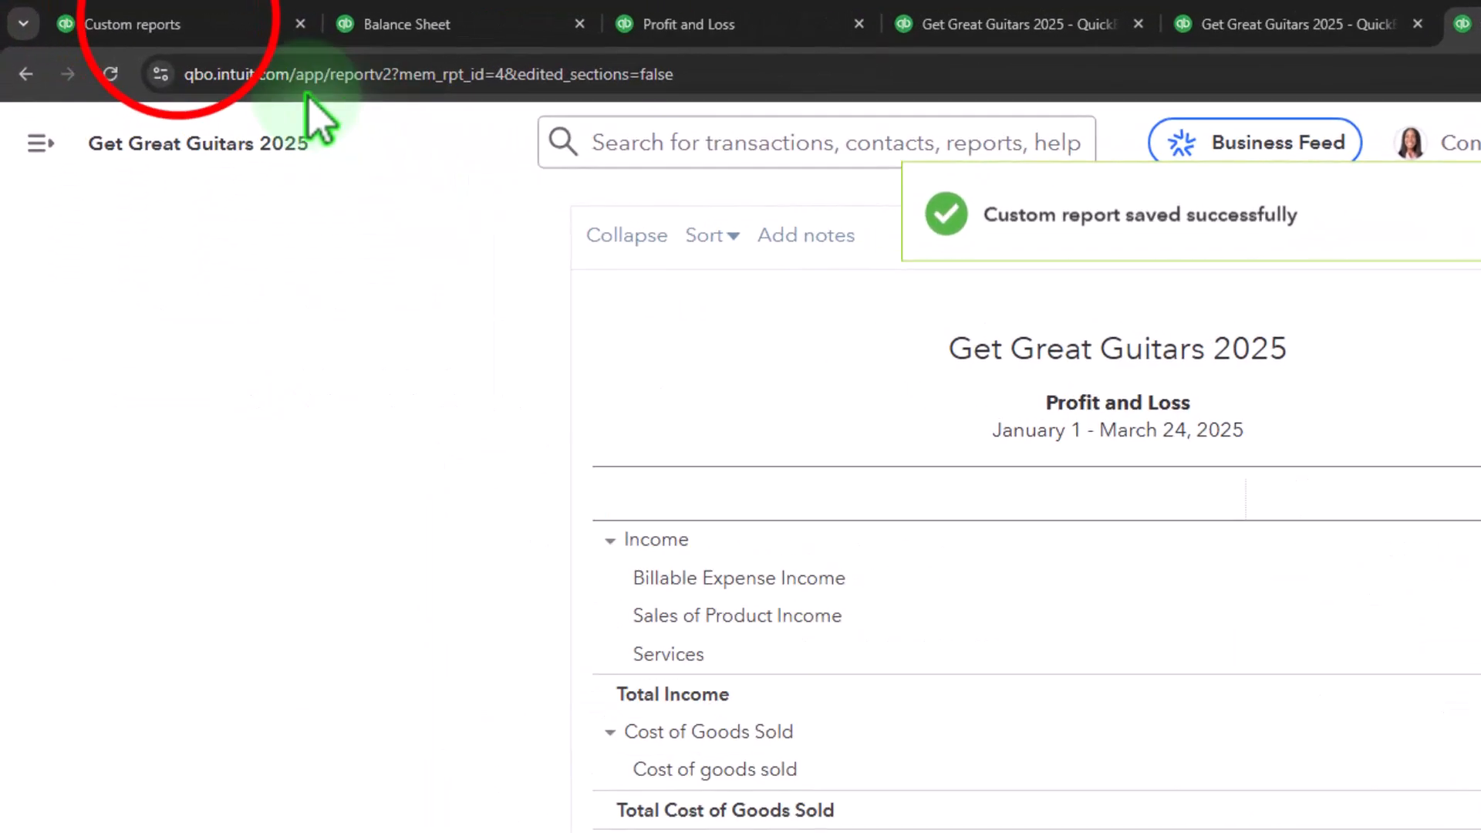
Reload the custom reports list and check the contents of the Month End Report group
{"action": "left_click", "coordinate": [120, 21]}
{"action": "left_click", "coordinate": [133, 90]}
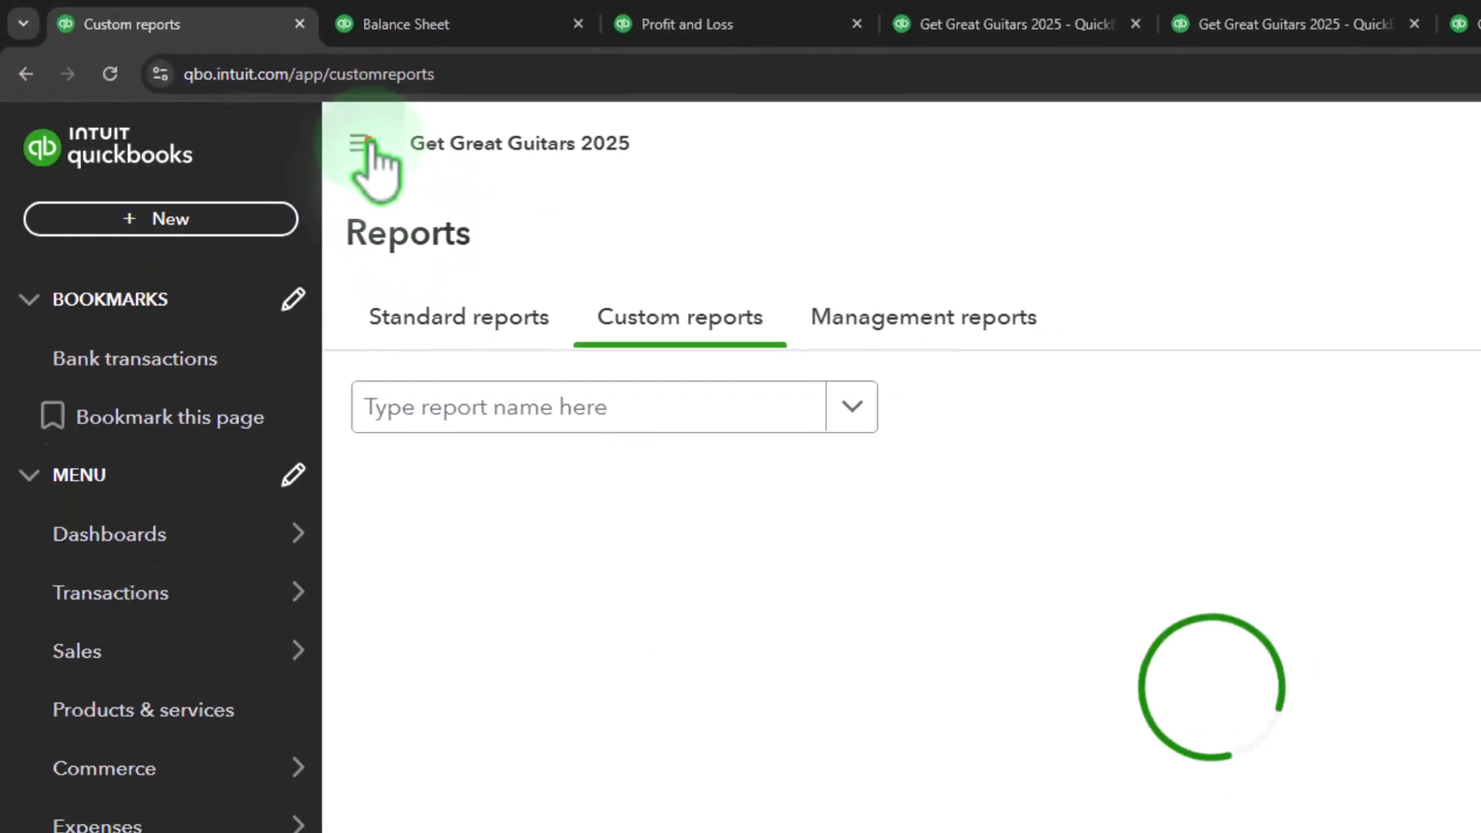
{"action": "left_click", "coordinate": [363, 143]}
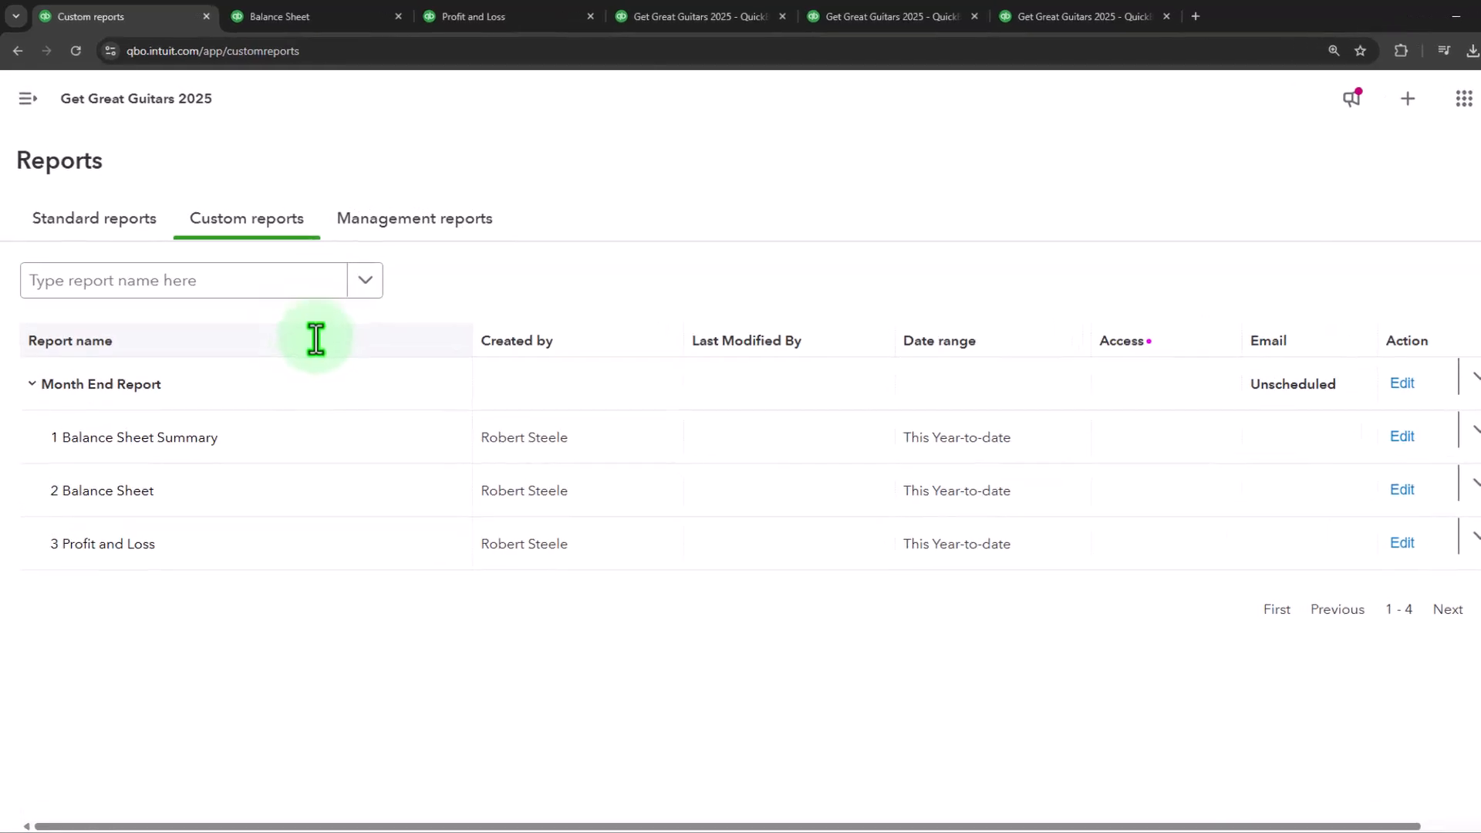
Open the standard Profit and Loss report in a new browser tab placed last, and collapse its navigation menu
{"action": "left_click", "coordinate": [101, 213]}
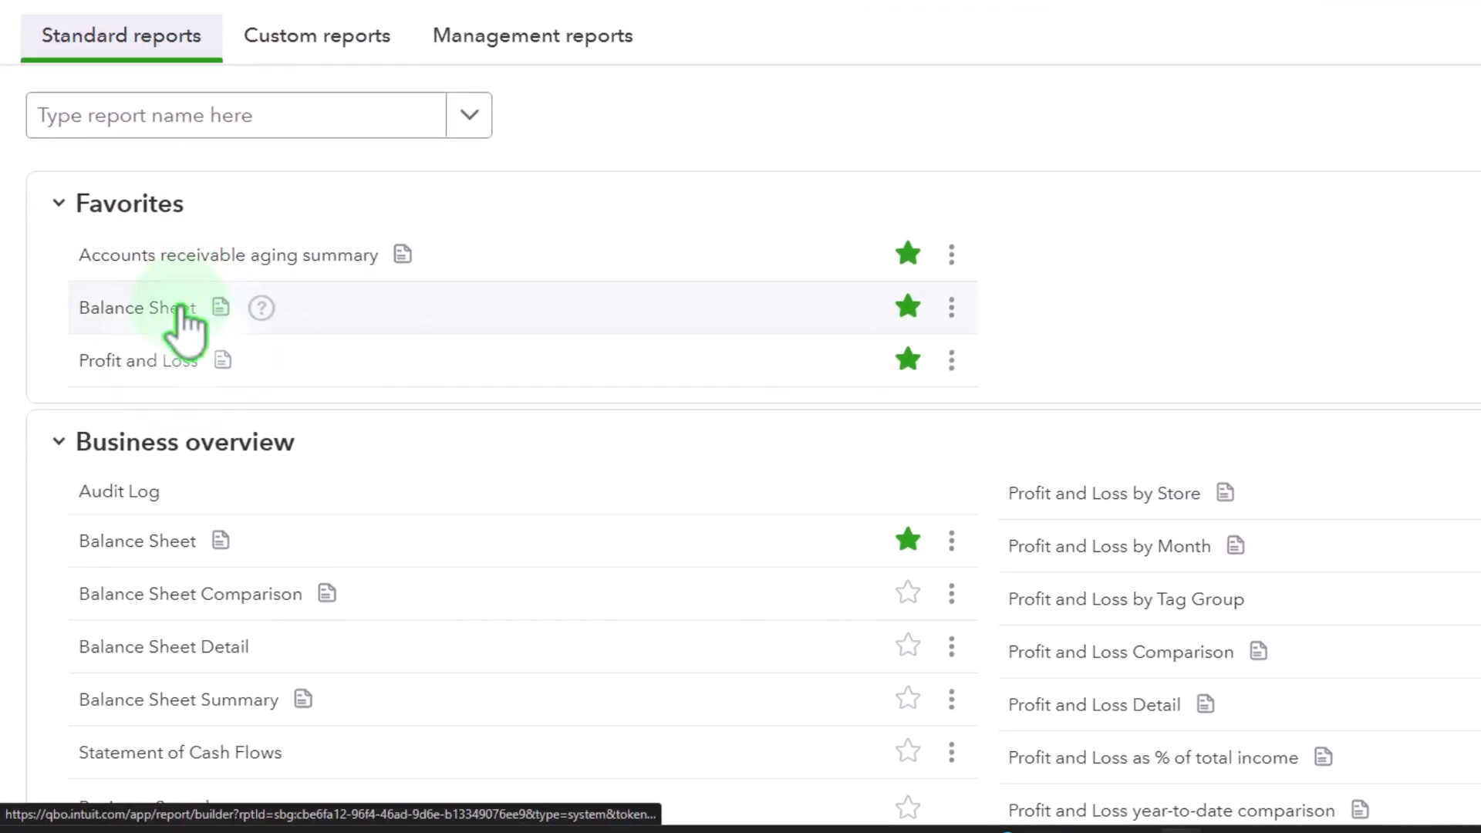
{"action": "left_click", "coordinate": [149, 381]}
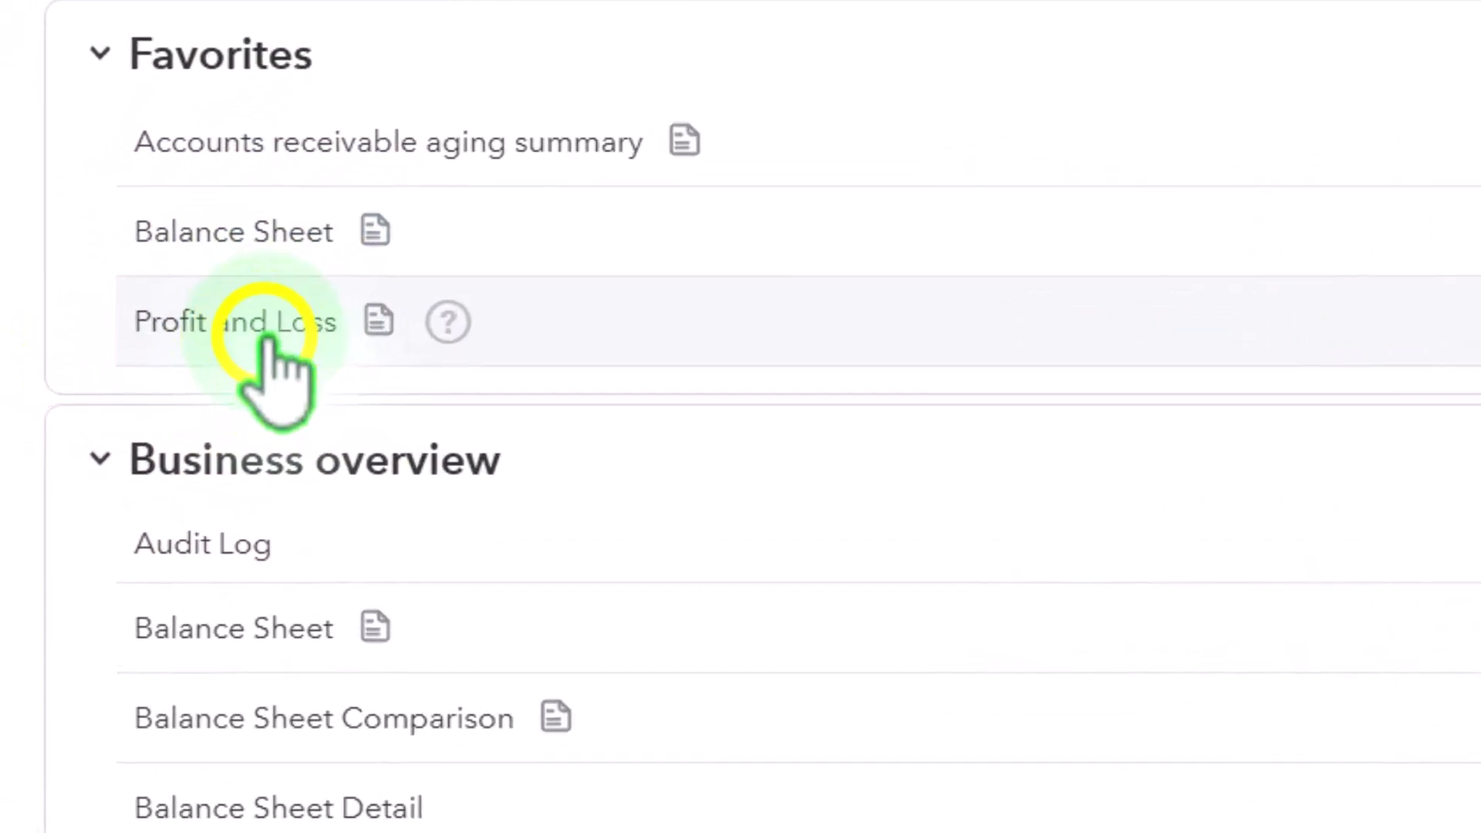
{"action": "right_click", "coordinate": [266, 339]}
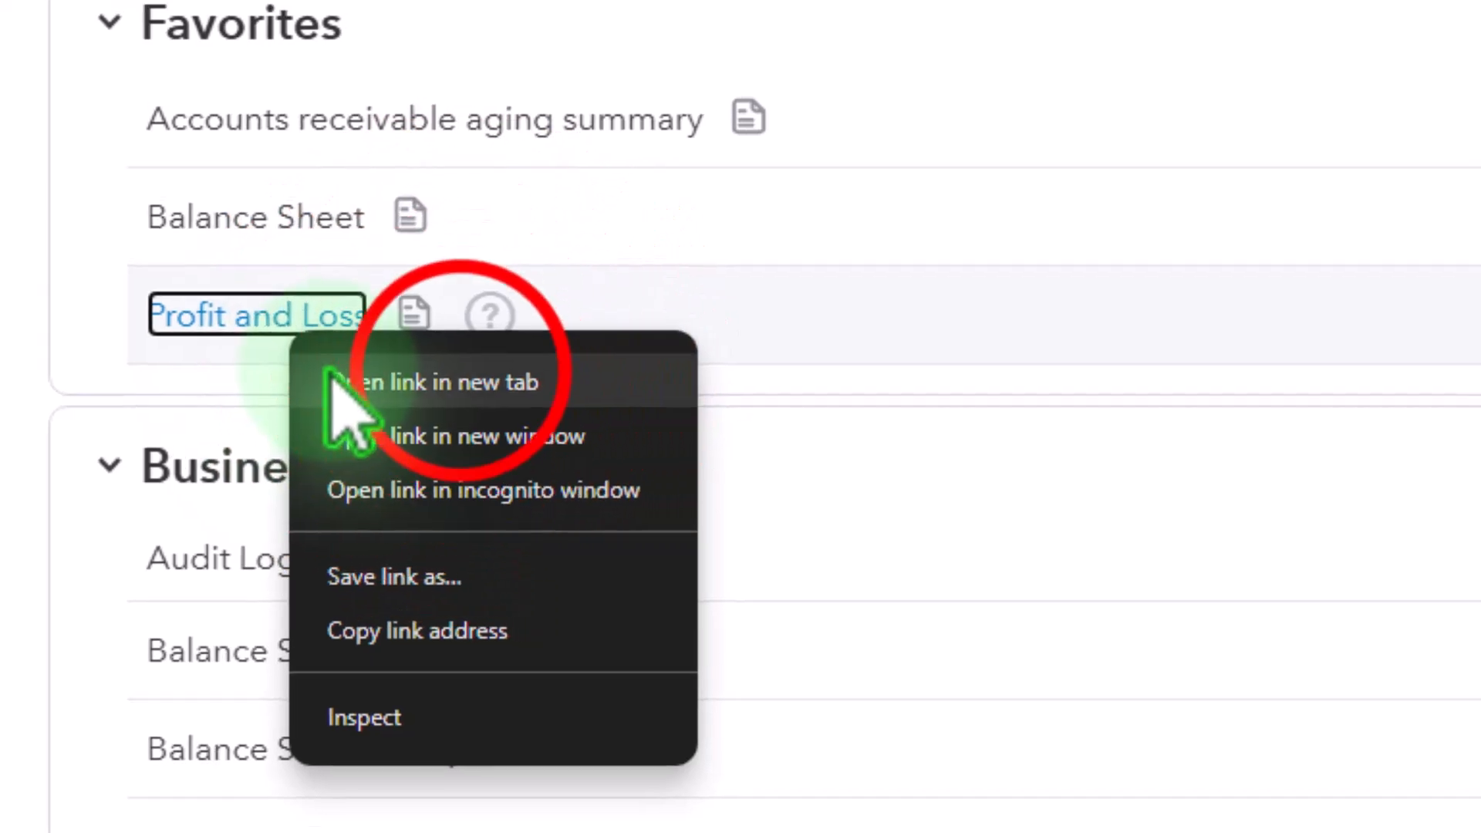
{"action": "left_click", "coordinate": [362, 381]}
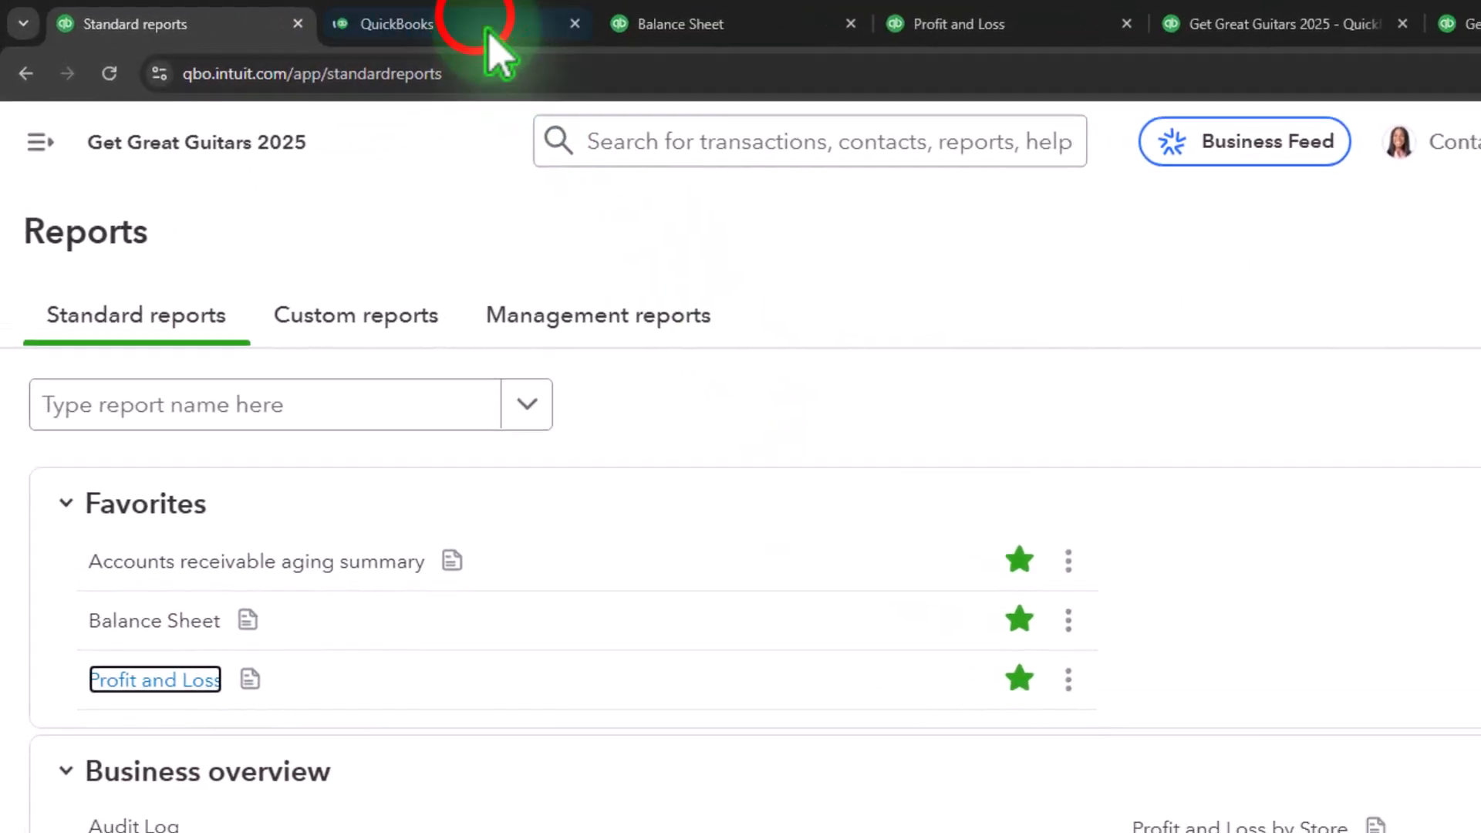
{"action": "left_click_drag", "start_coordinate": [331, 19], "coordinate": [1215, 15]}
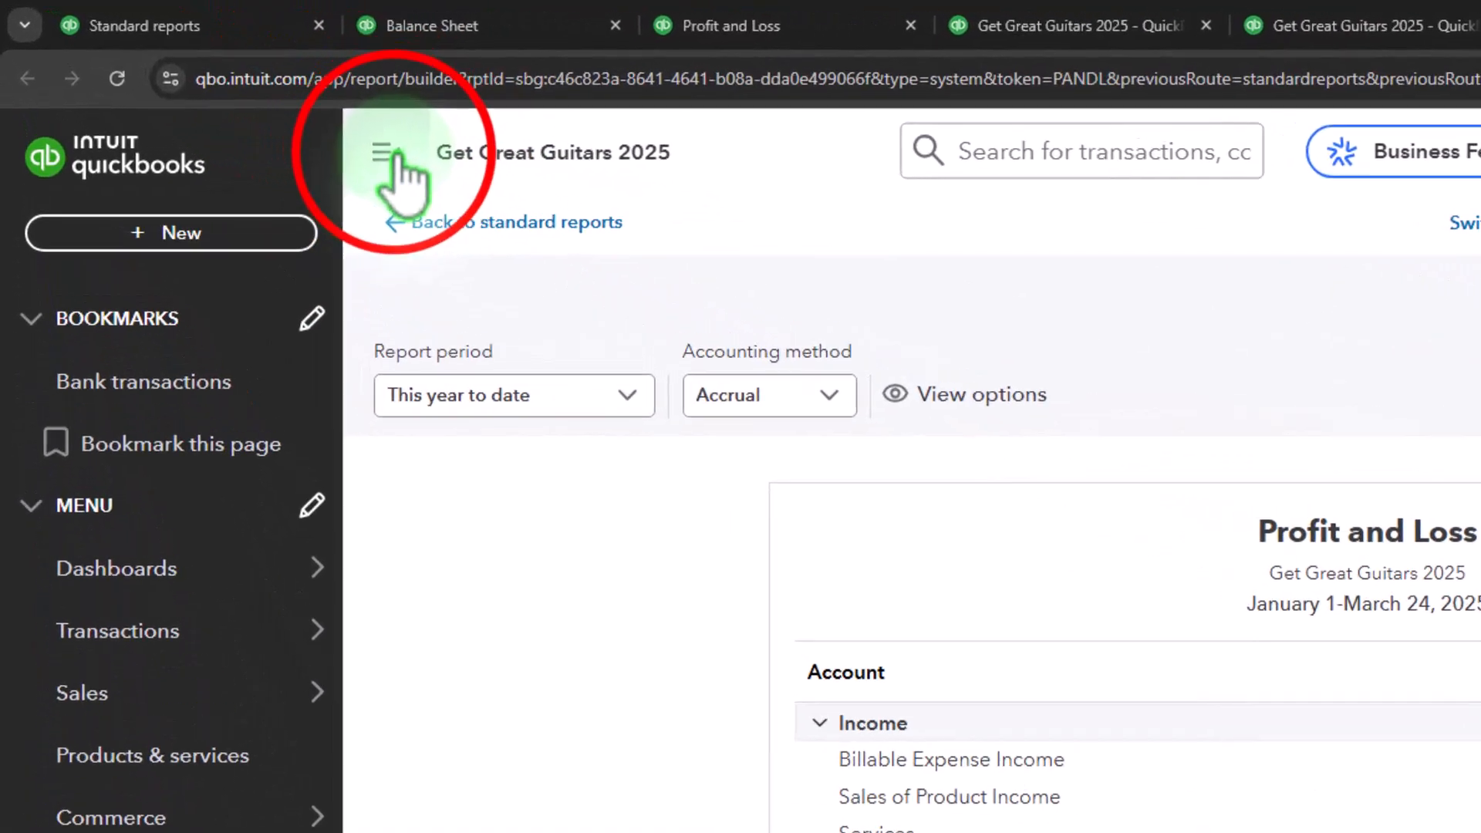
{"action": "left_click", "coordinate": [395, 158]}
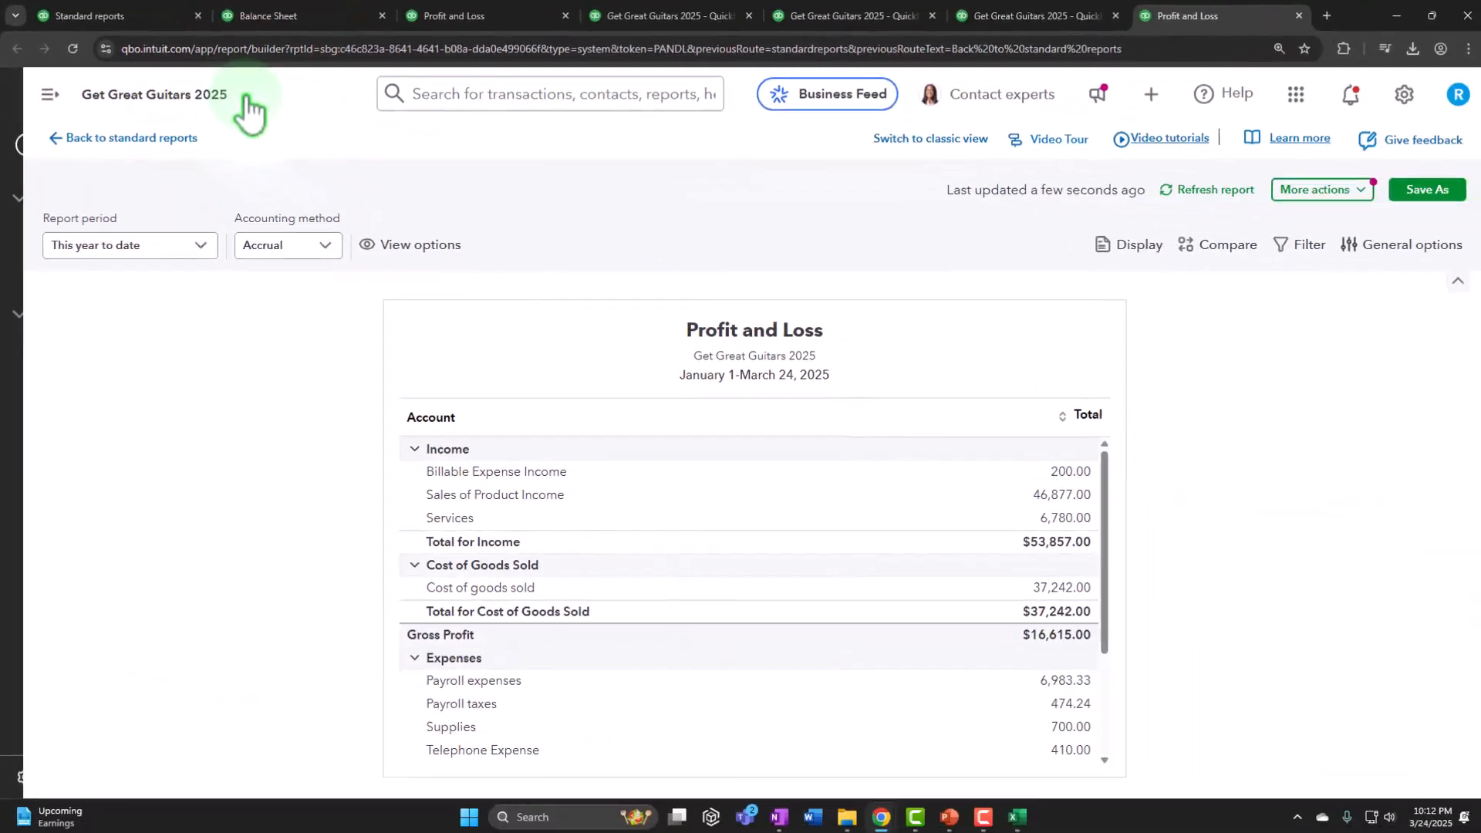
Set the Profit and Loss report period to custom dates from 01/01/2025 to 01/31/2025
{"action": "left_click", "coordinate": [157, 243]}
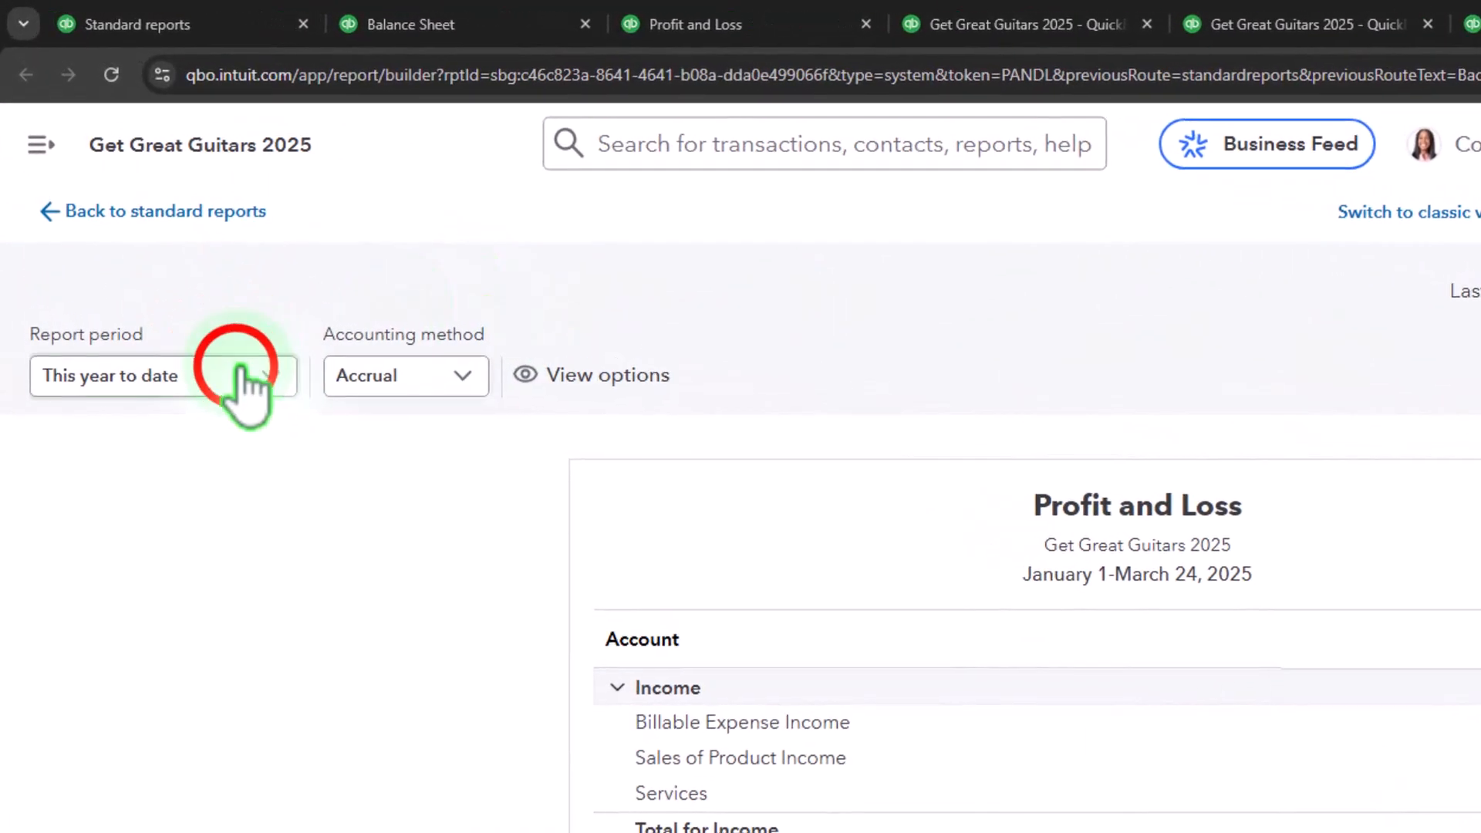
{"action": "scroll", "coordinate": [156, 459], "scroll_direction": "up", "scroll_amount": 5}
{"action": "left_click", "coordinate": [203, 486]}
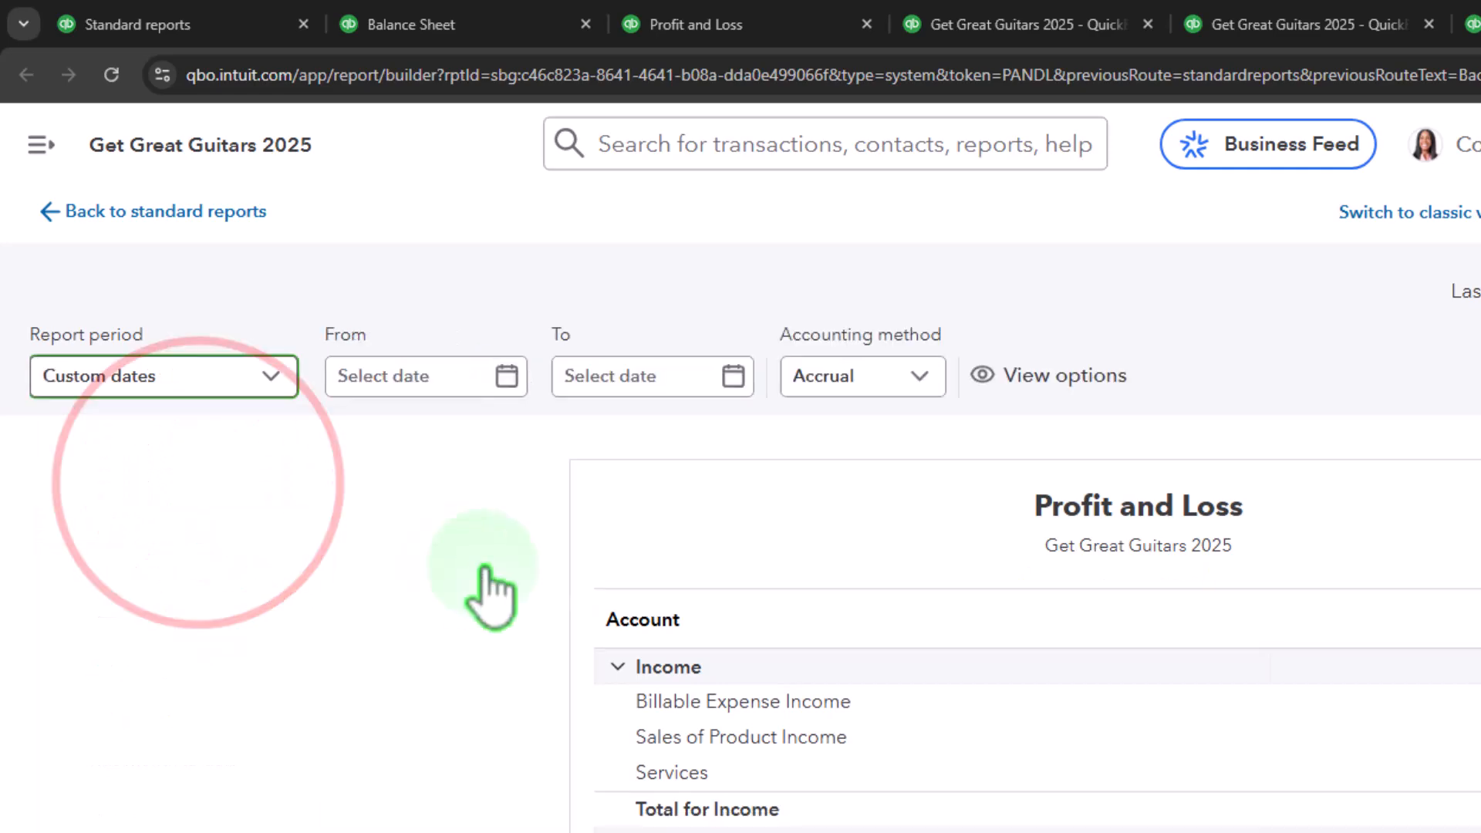
{"action": "left_click", "coordinate": [417, 378]}
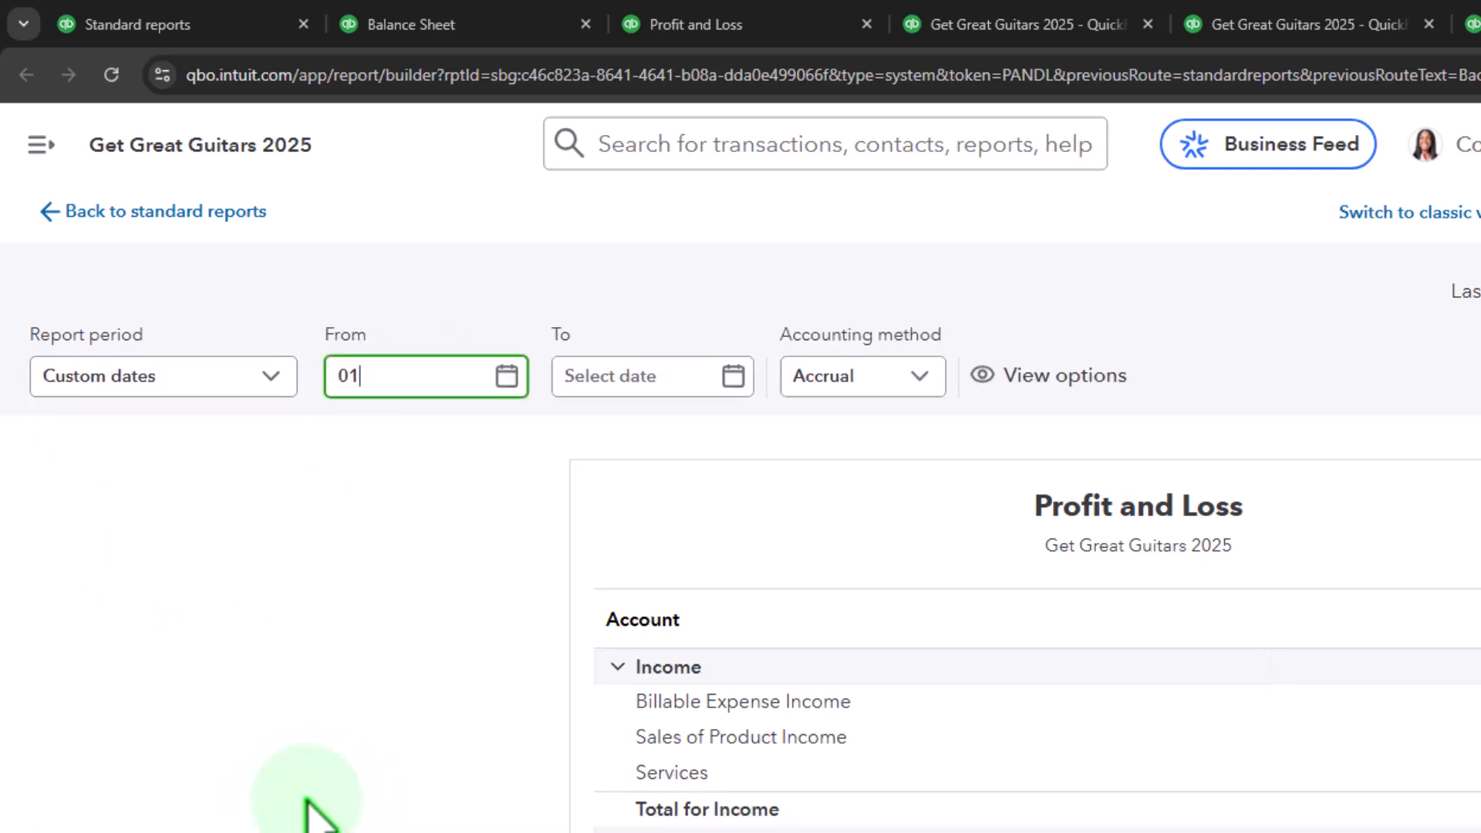
{"action": "key", "text": "Tab"}
{"action": "type", "text": "01/"}
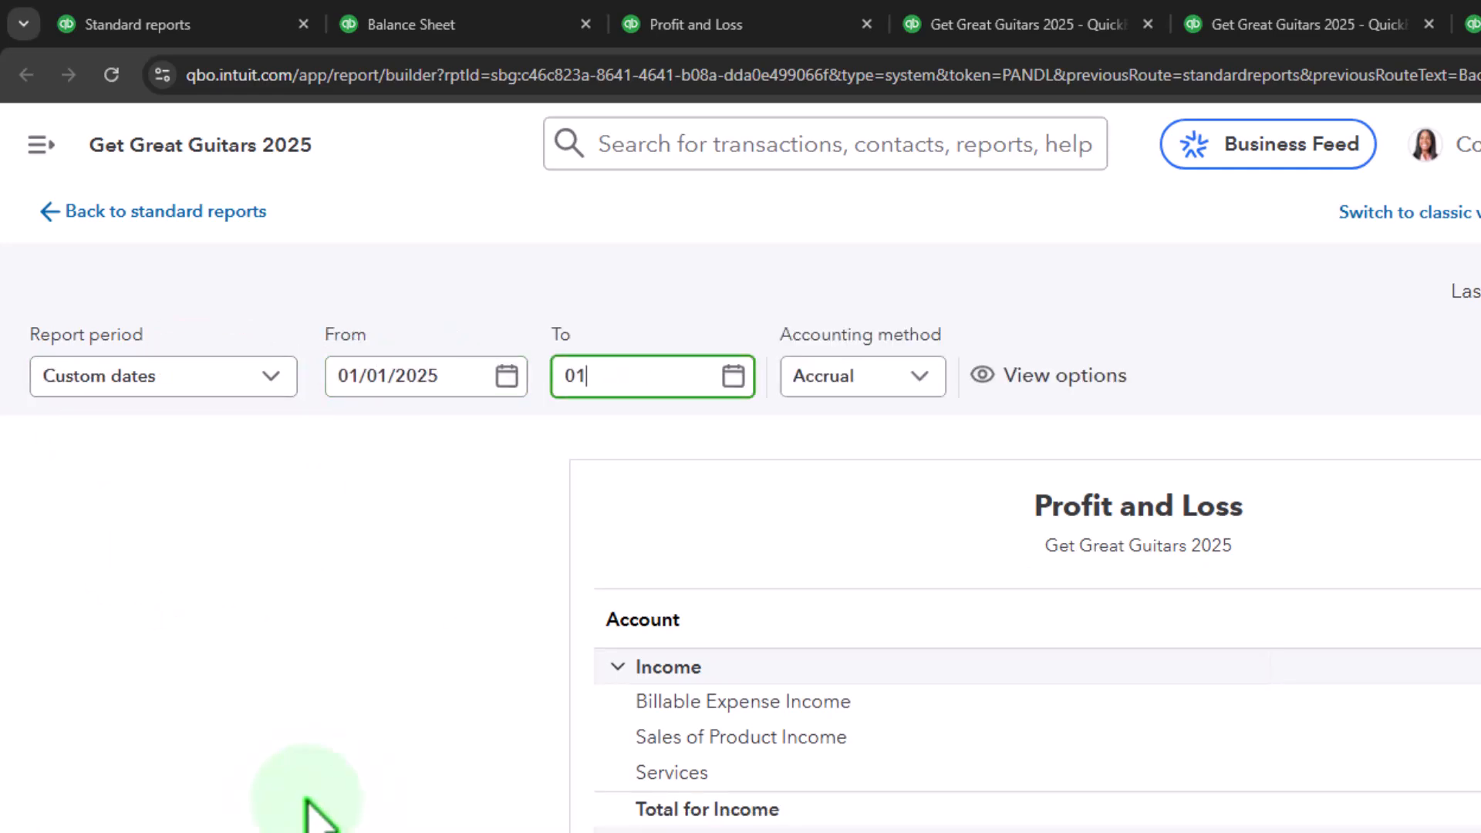
{"action": "type", "text": "31/2025"}
{"action": "key", "text": "Tab"}
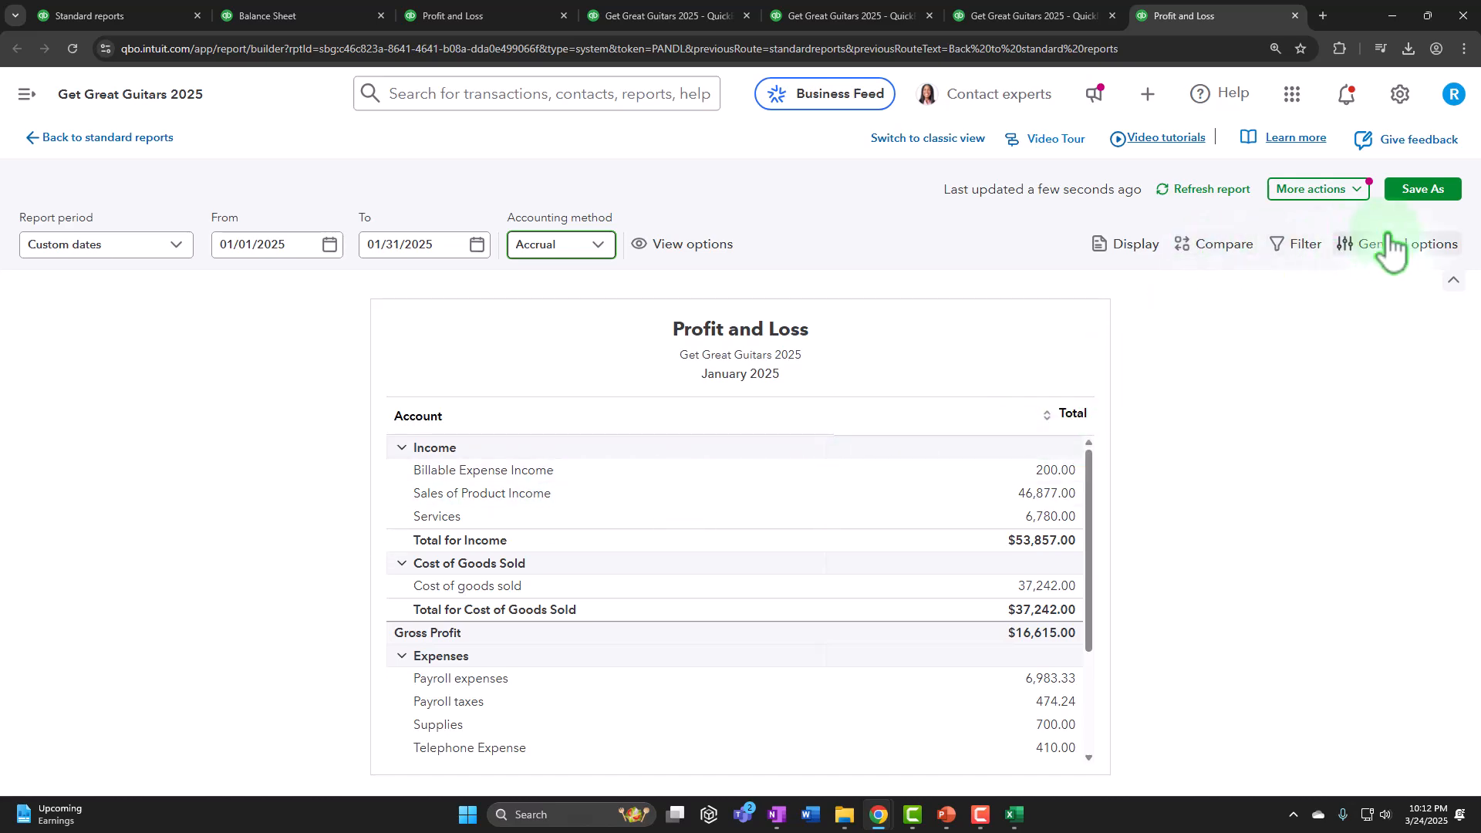
Add a % of Income comparison column to the Profit and Loss report and review its rows
{"action": "left_click", "coordinate": [1128, 243]}
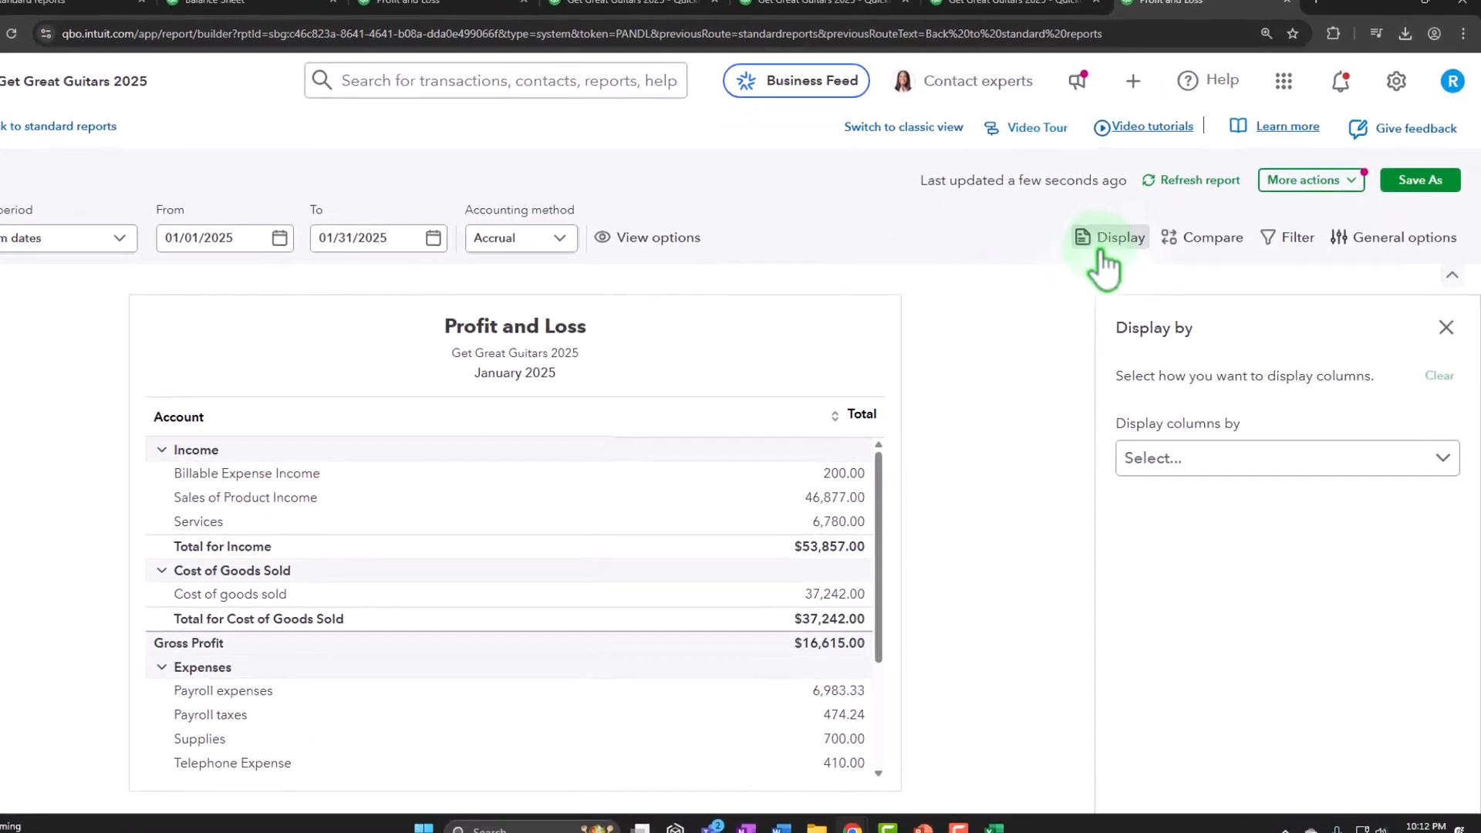
{"action": "left_click", "coordinate": [1214, 248]}
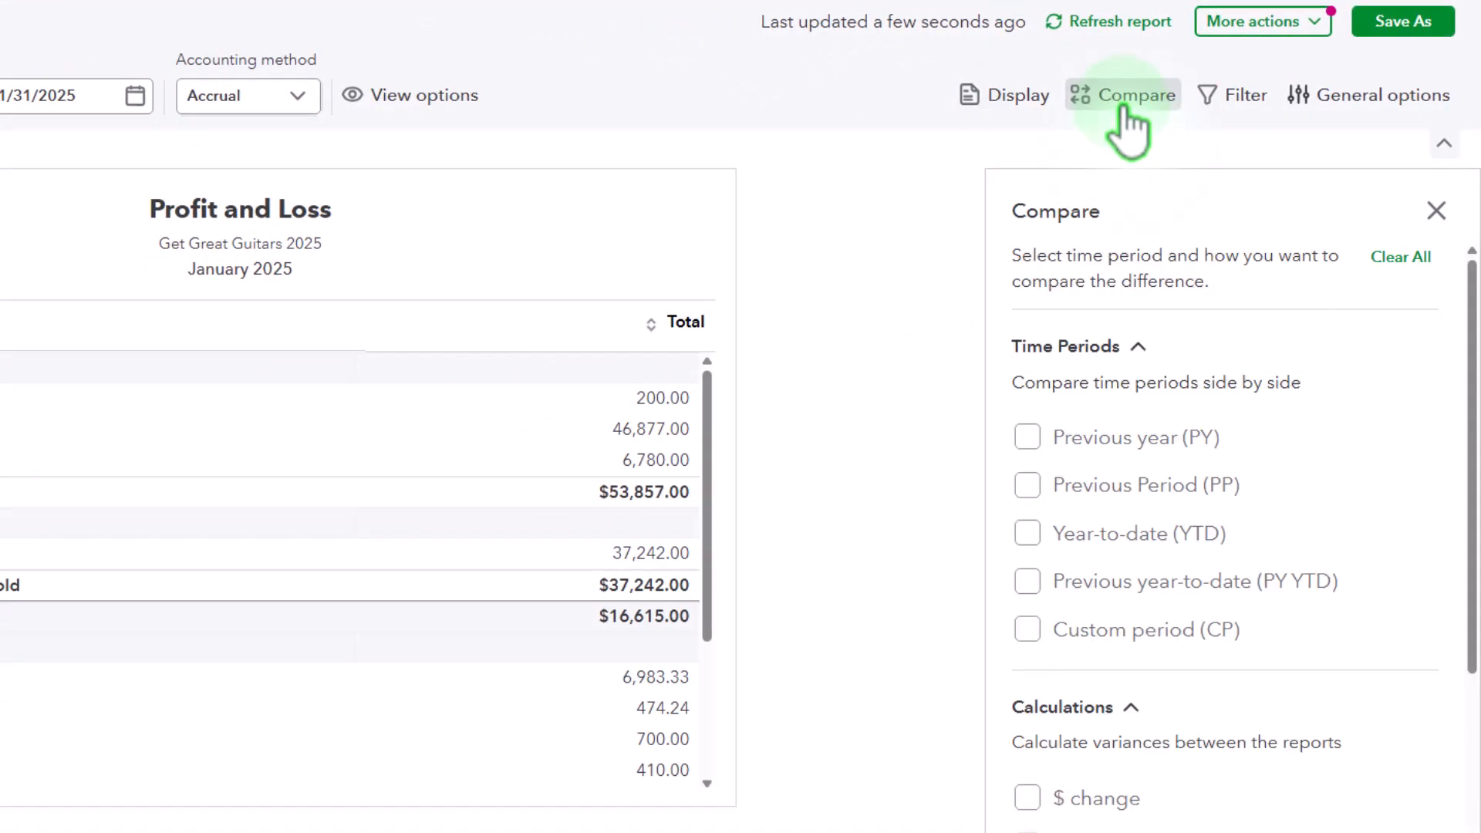
{"action": "scroll", "coordinate": [1160, 376], "scroll_direction": "down", "scroll_amount": 3}
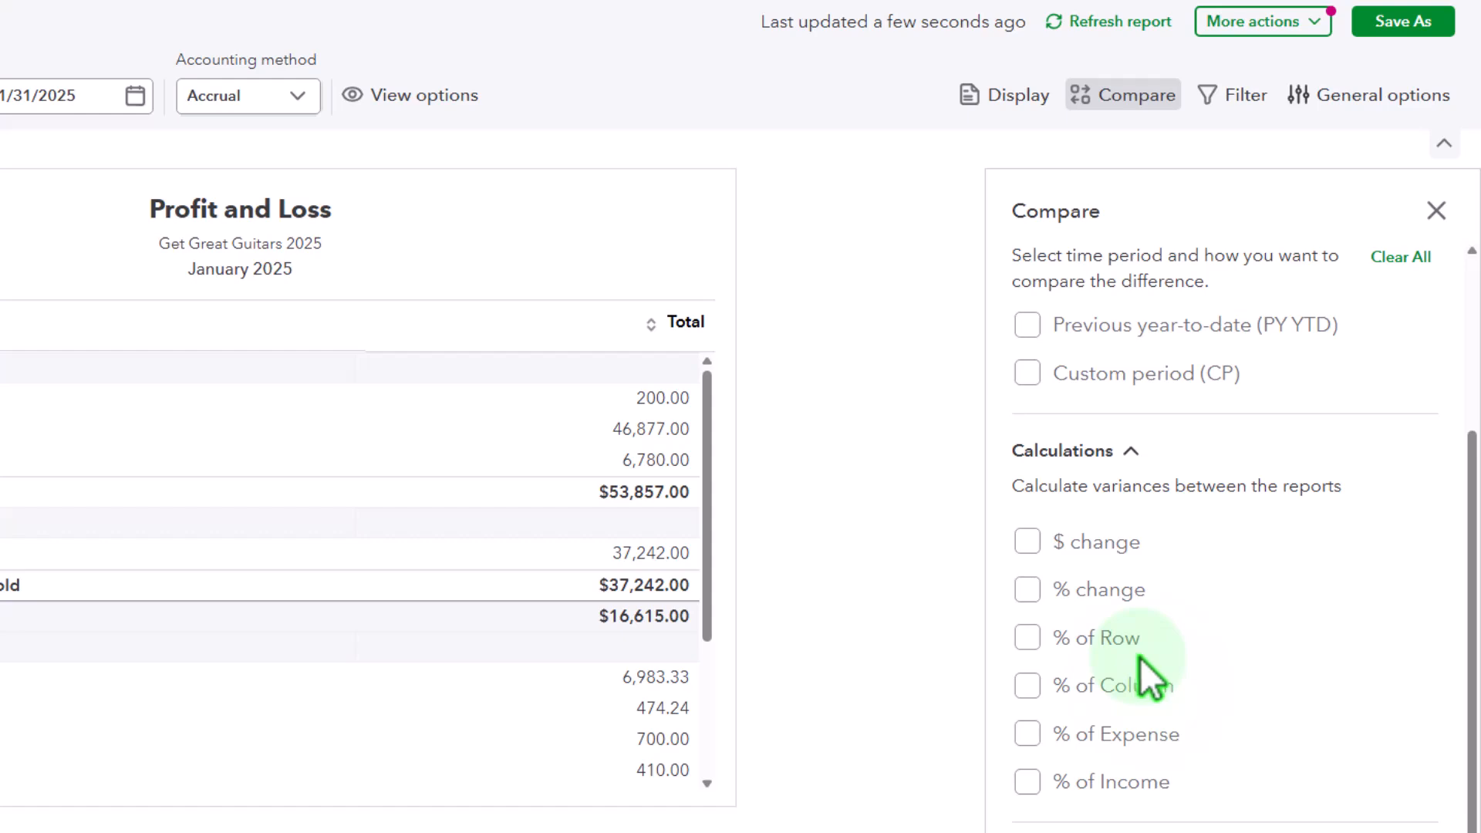
{"action": "left_click", "coordinate": [1037, 781]}
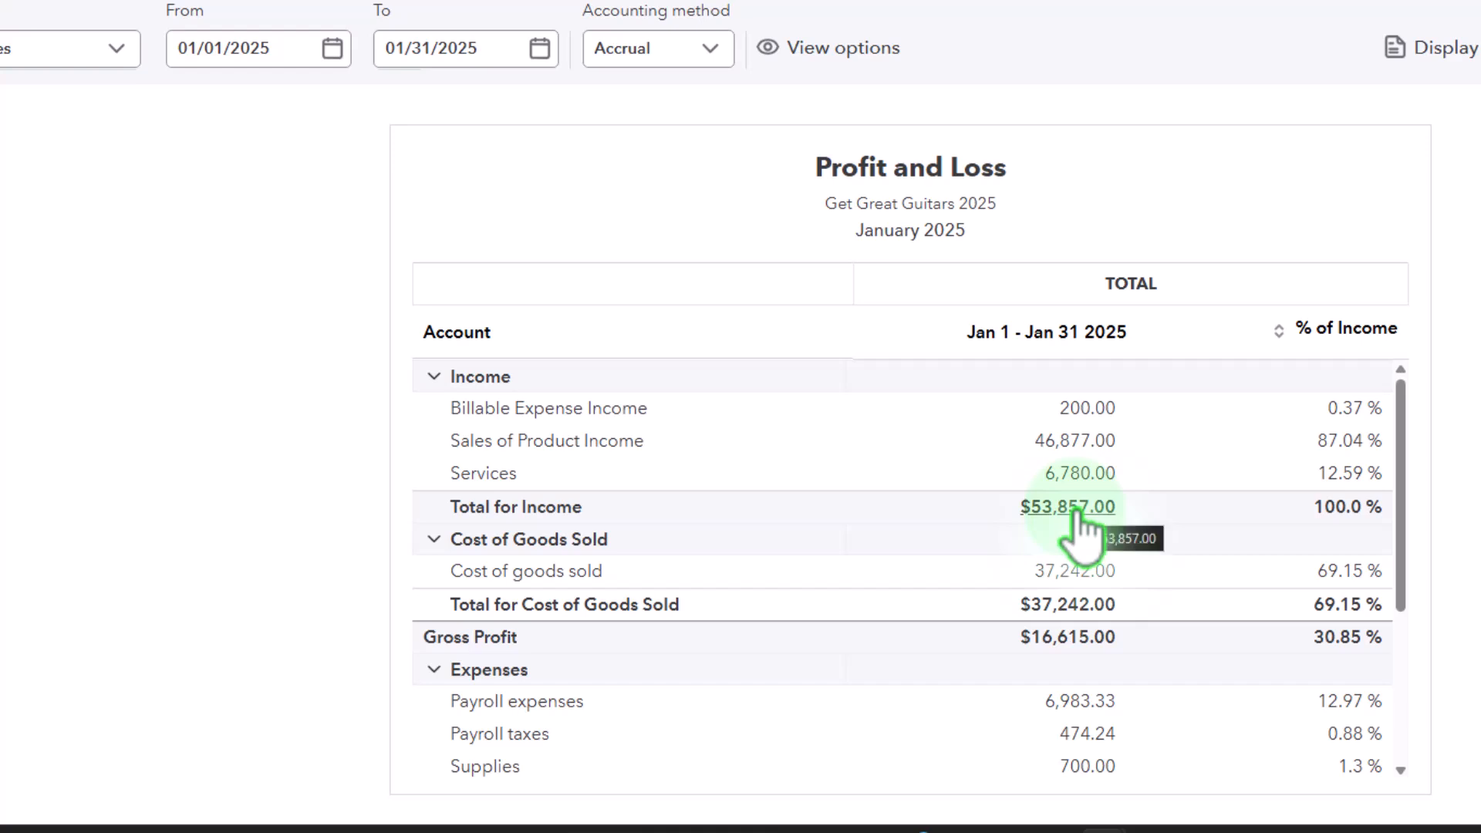
{"action": "scroll", "coordinate": [1077, 524], "scroll_direction": "down", "scroll_amount": 5}
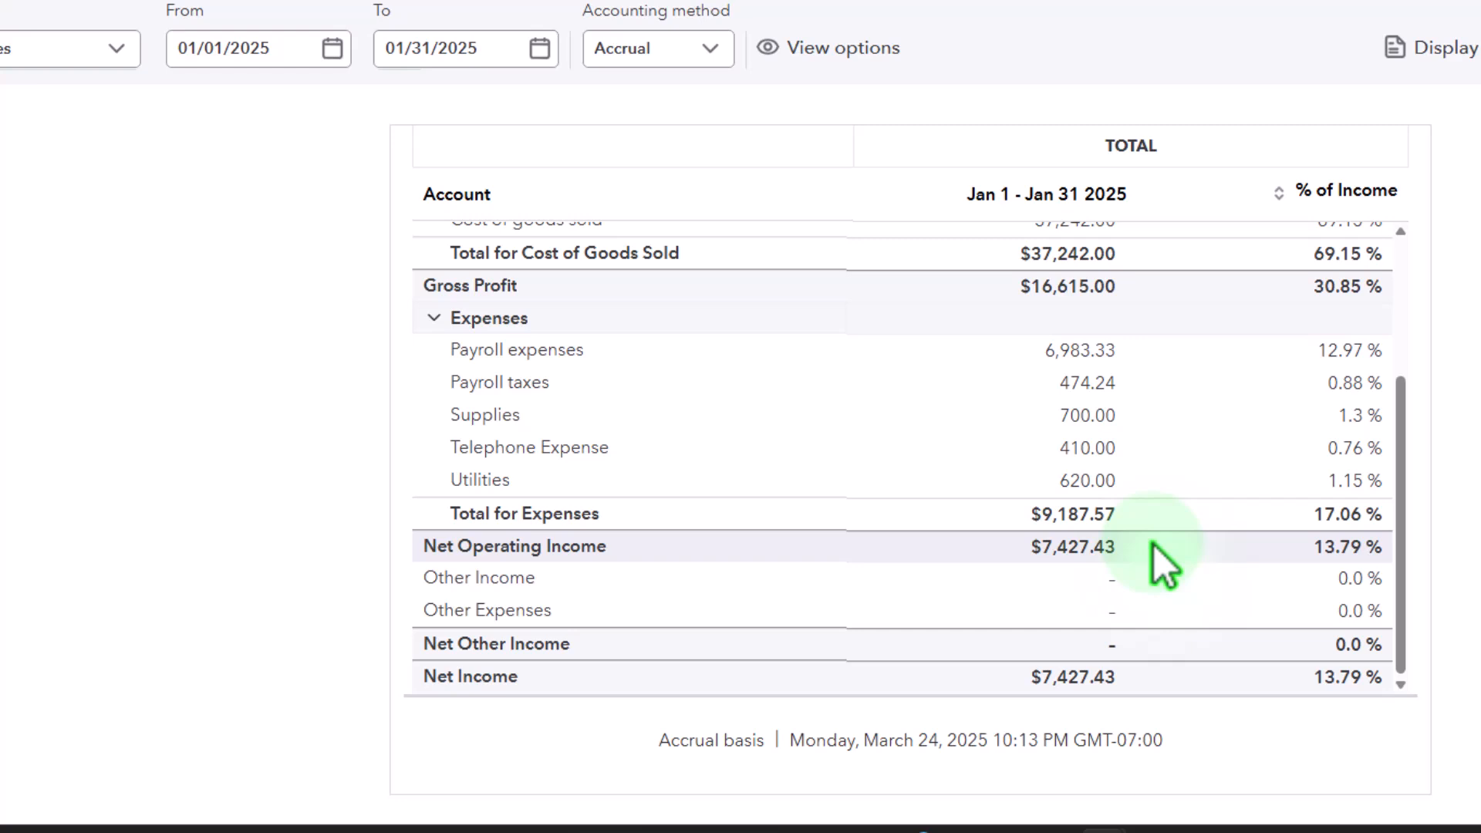
{"action": "scroll", "coordinate": [1154, 544], "scroll_direction": "up", "scroll_amount": 6}
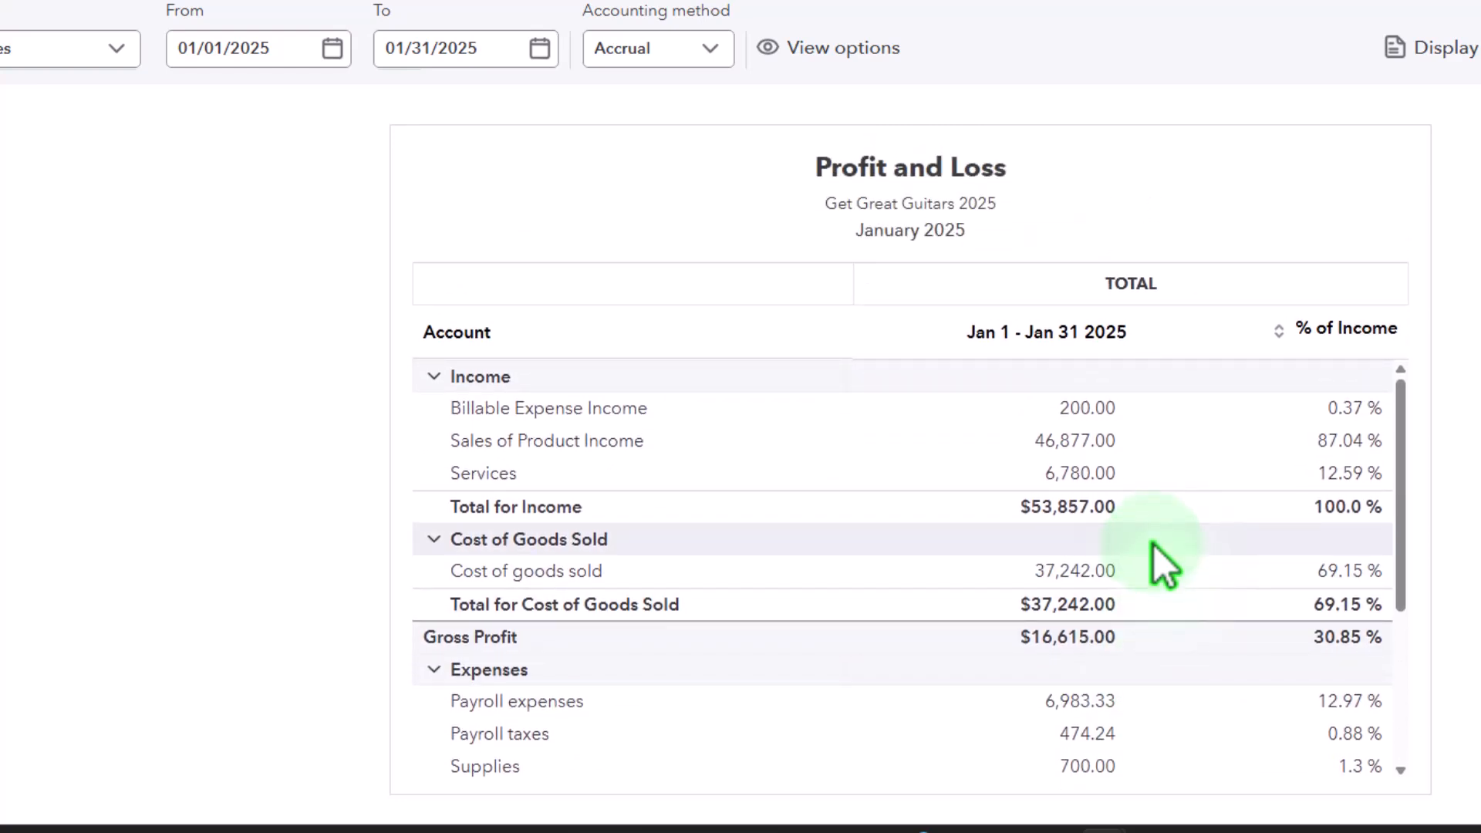
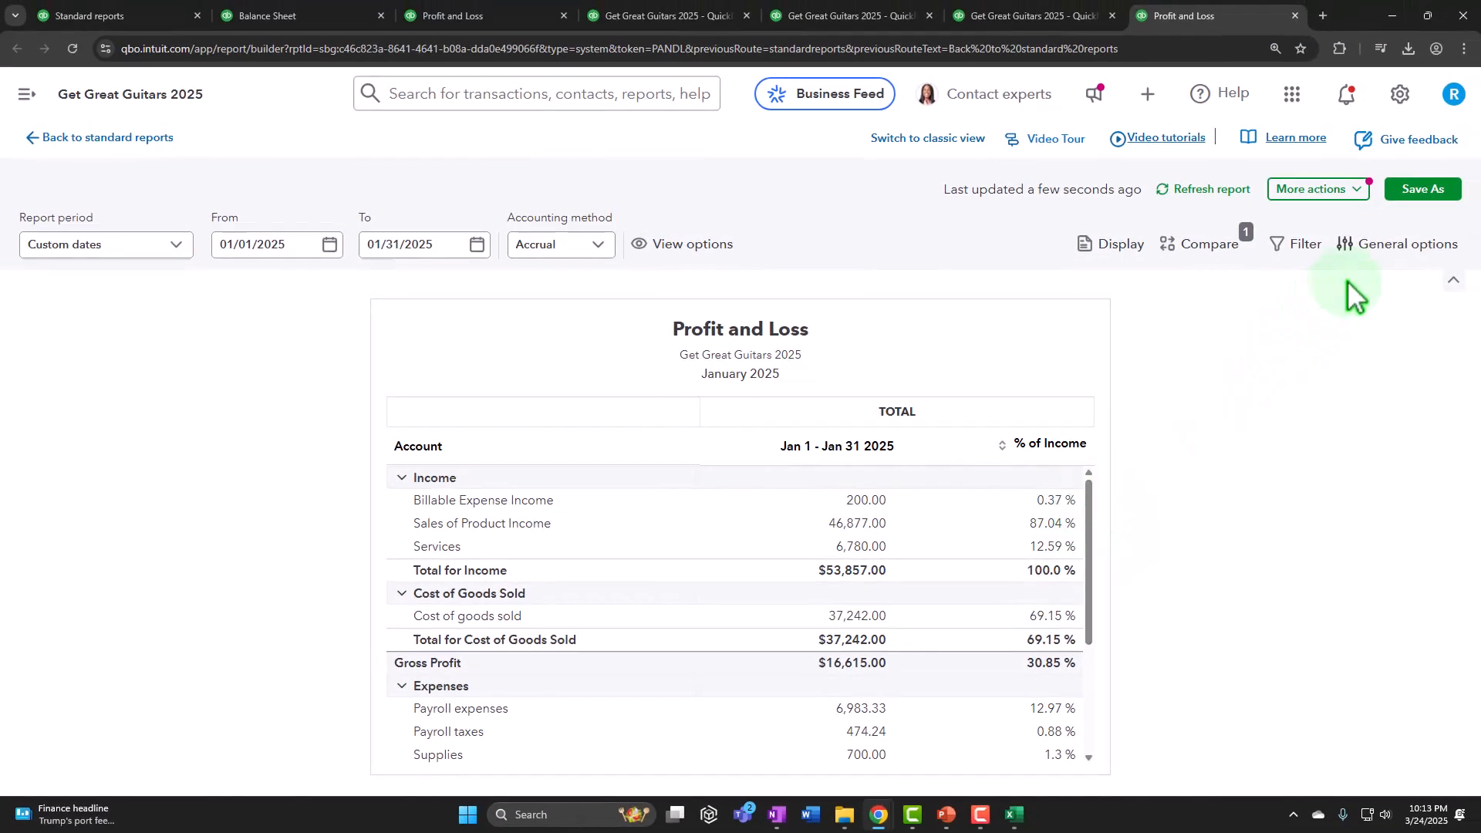
Round the Profit and Loss amounts to the nearest whole currency amount and show negative numbers as (100) in red
{"action": "left_click", "coordinate": [1122, 245]}
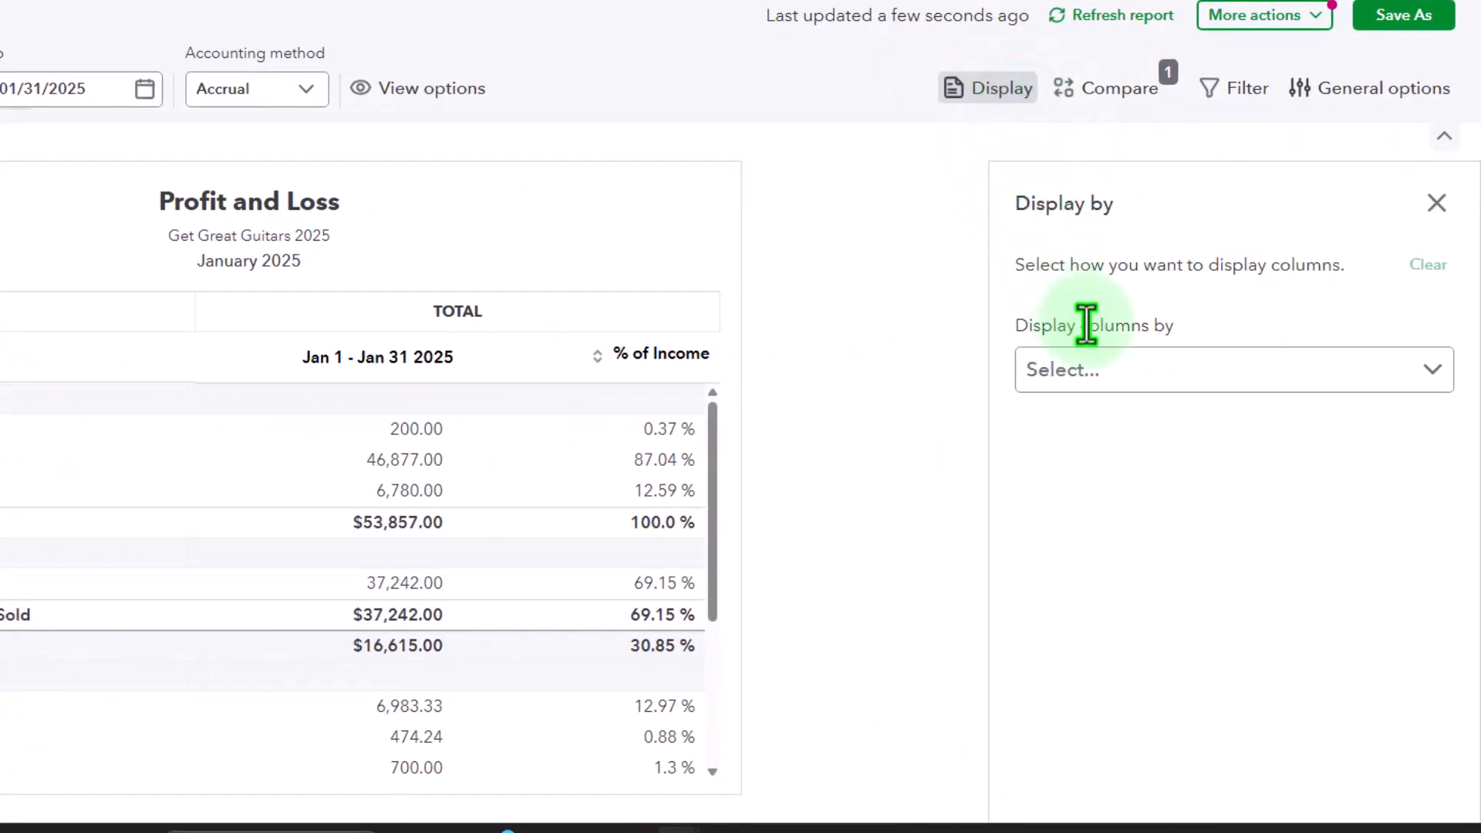
{"action": "left_click", "coordinate": [1367, 87]}
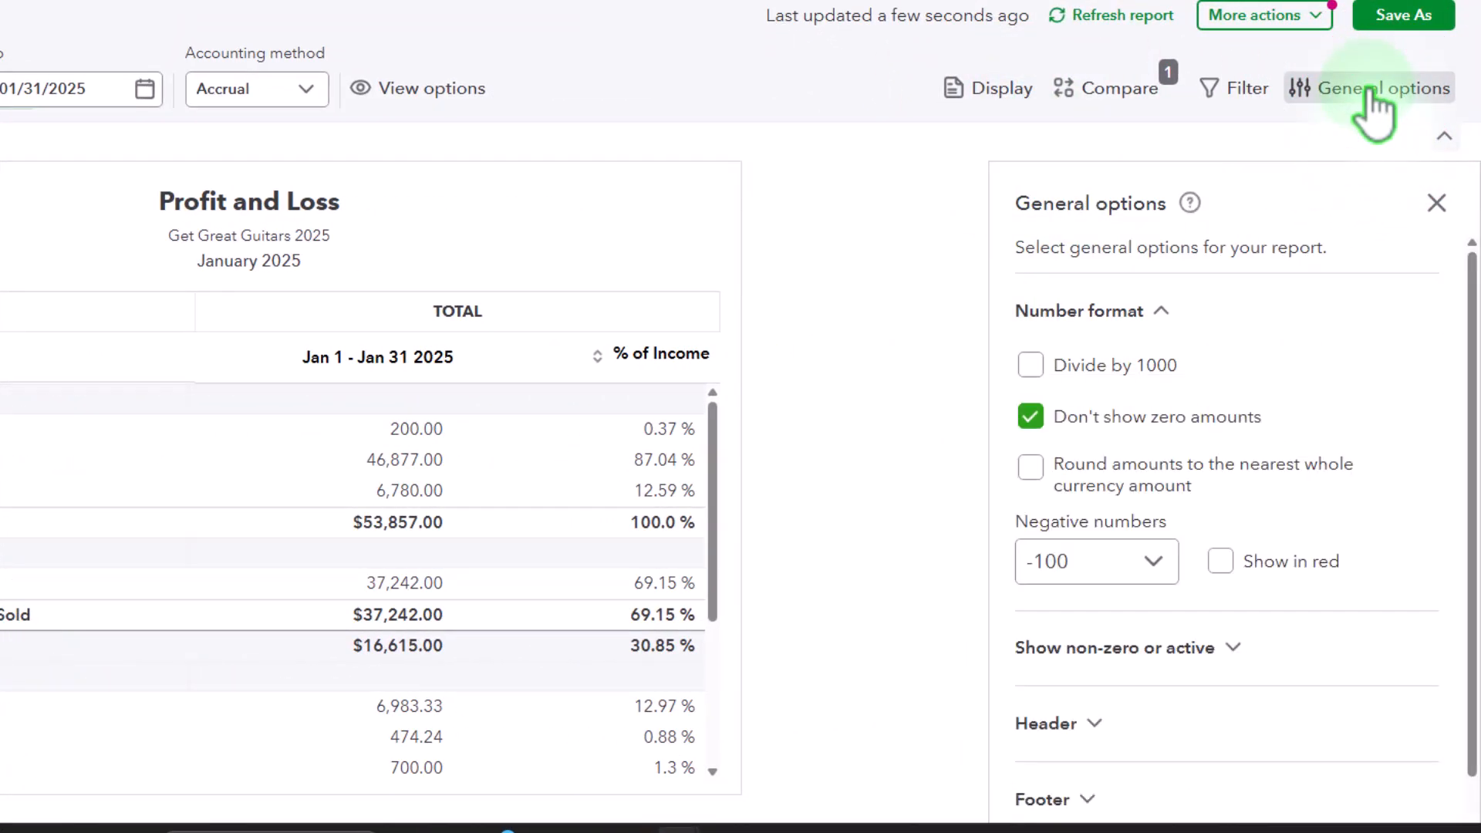
{"action": "left_click", "coordinate": [1048, 490]}
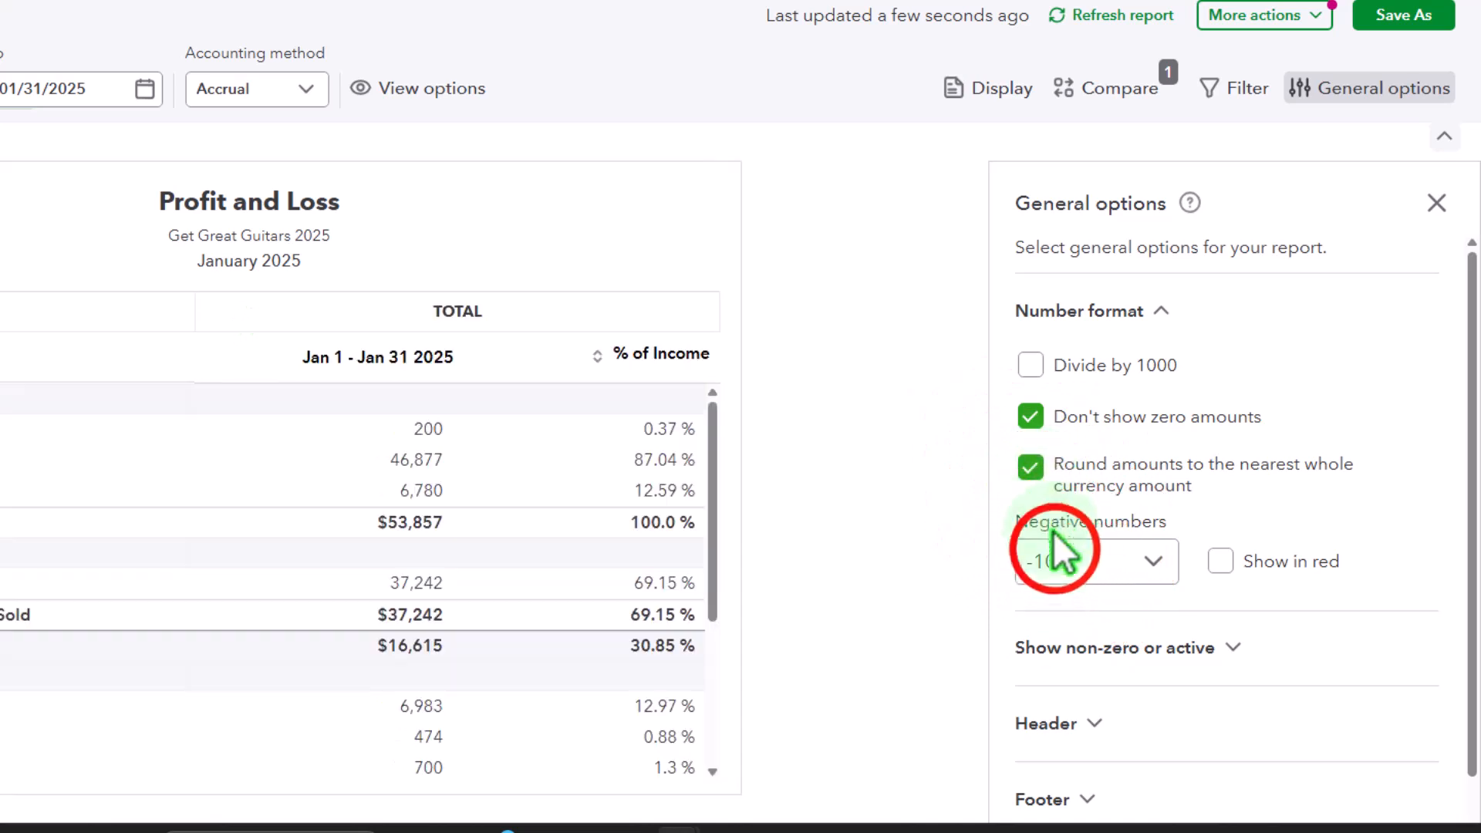
{"action": "left_click", "coordinate": [1058, 559]}
{"action": "left_click", "coordinate": [1091, 721]}
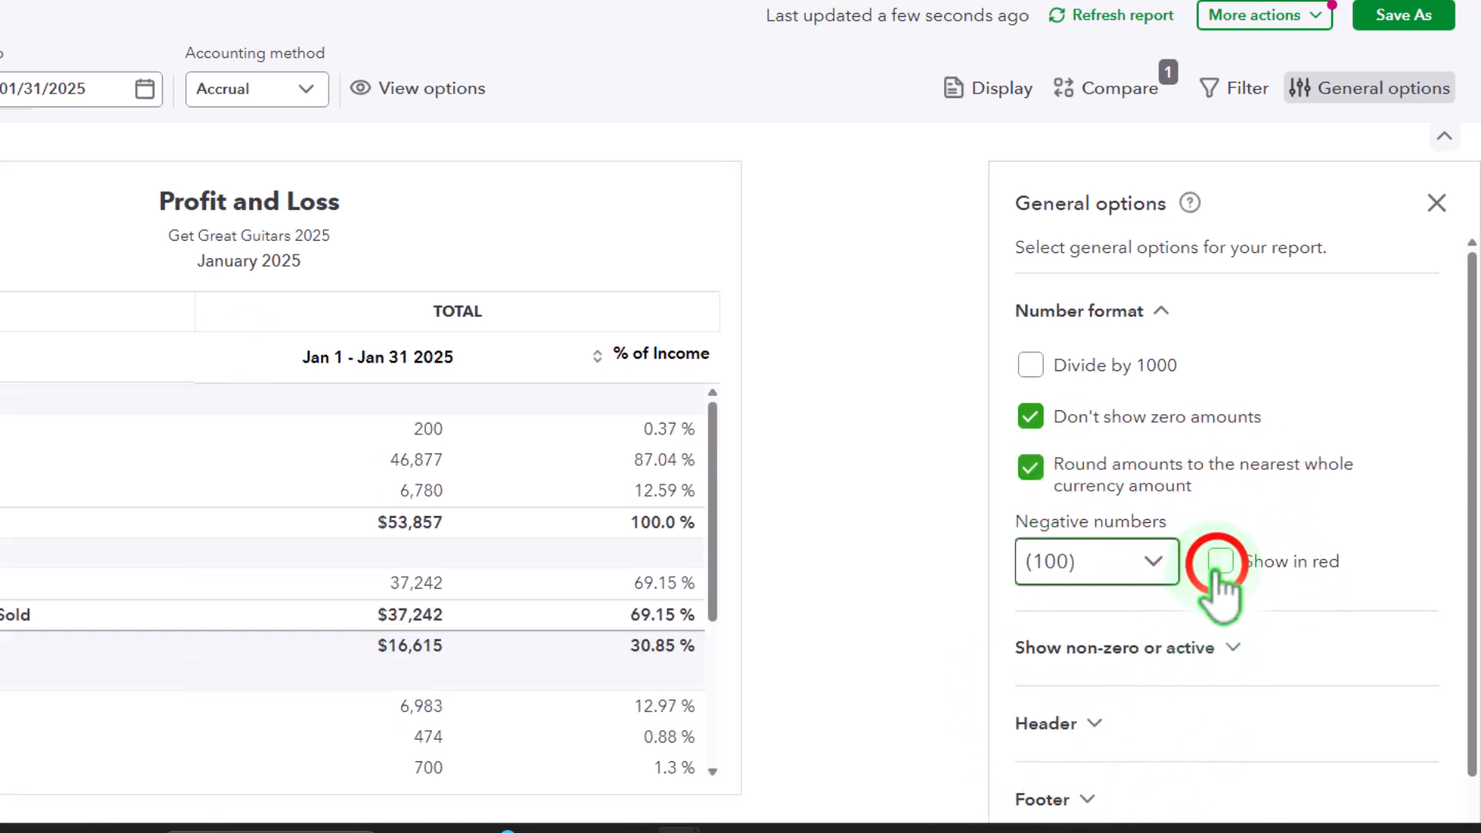
{"action": "left_click", "coordinate": [1220, 561]}
Check the report's header options, retitle the report "Vertical Analysis Income Statement", and close the general options
{"action": "scroll", "coordinate": [1226, 586], "scroll_direction": "down", "scroll_amount": 1}
{"action": "left_click", "coordinate": [1097, 658]}
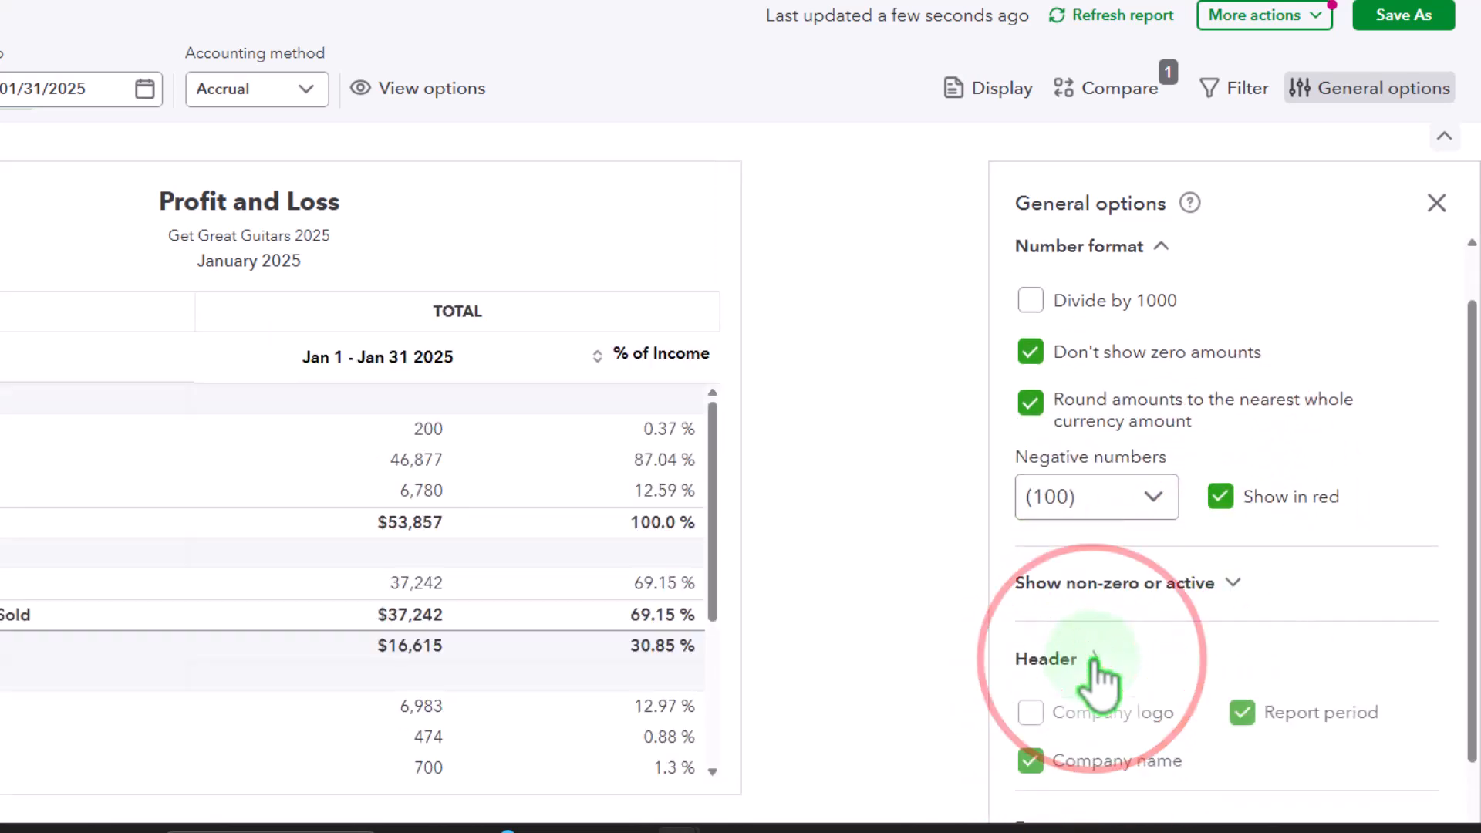
{"action": "scroll", "coordinate": [1098, 677], "scroll_direction": "down", "scroll_amount": 3}
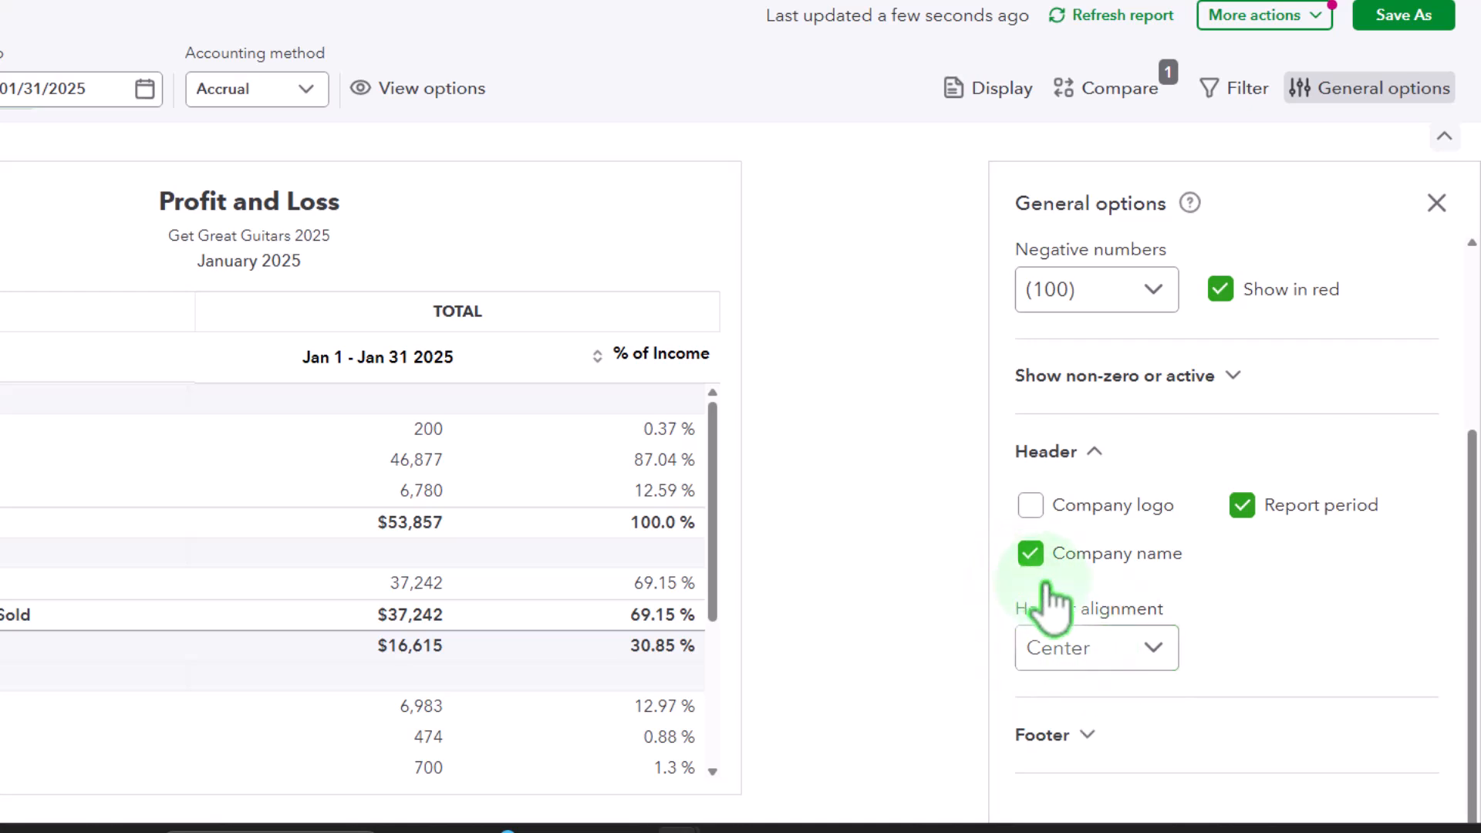
{"action": "left_click", "coordinate": [306, 204]}
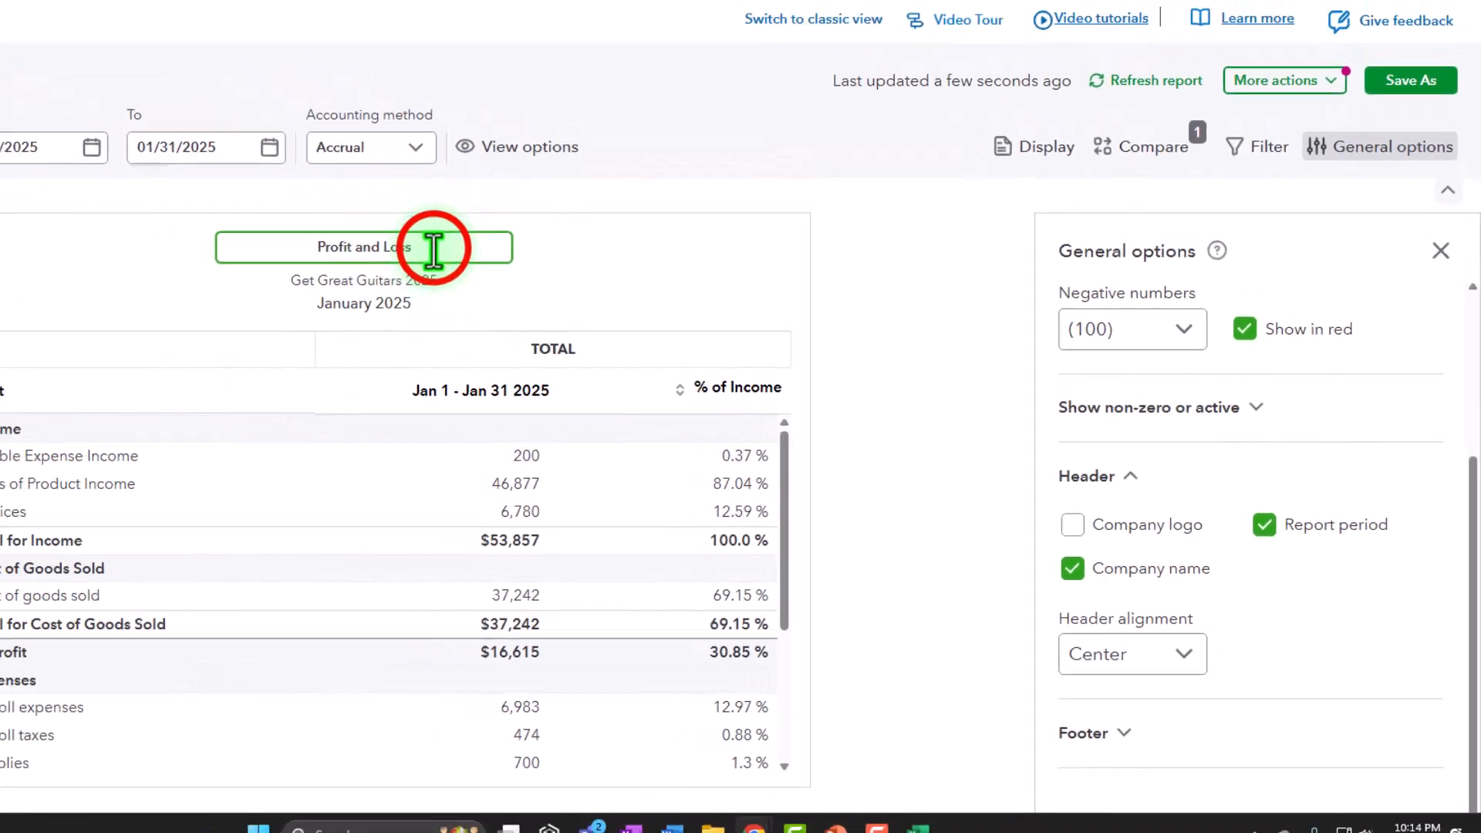
{"action": "triple_click", "coordinate": [434, 248]}
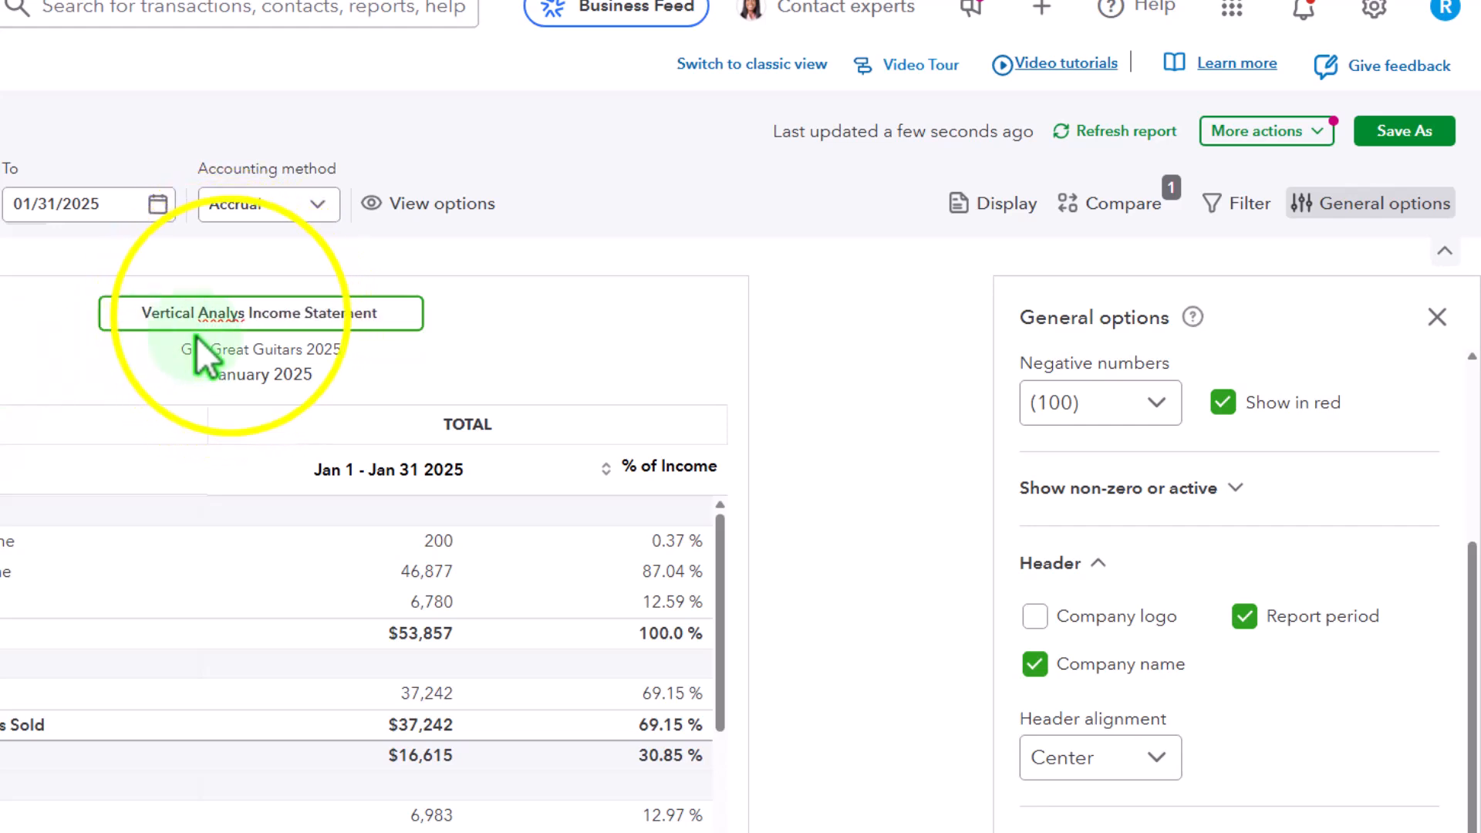
{"action": "right_click", "coordinate": [233, 314]}
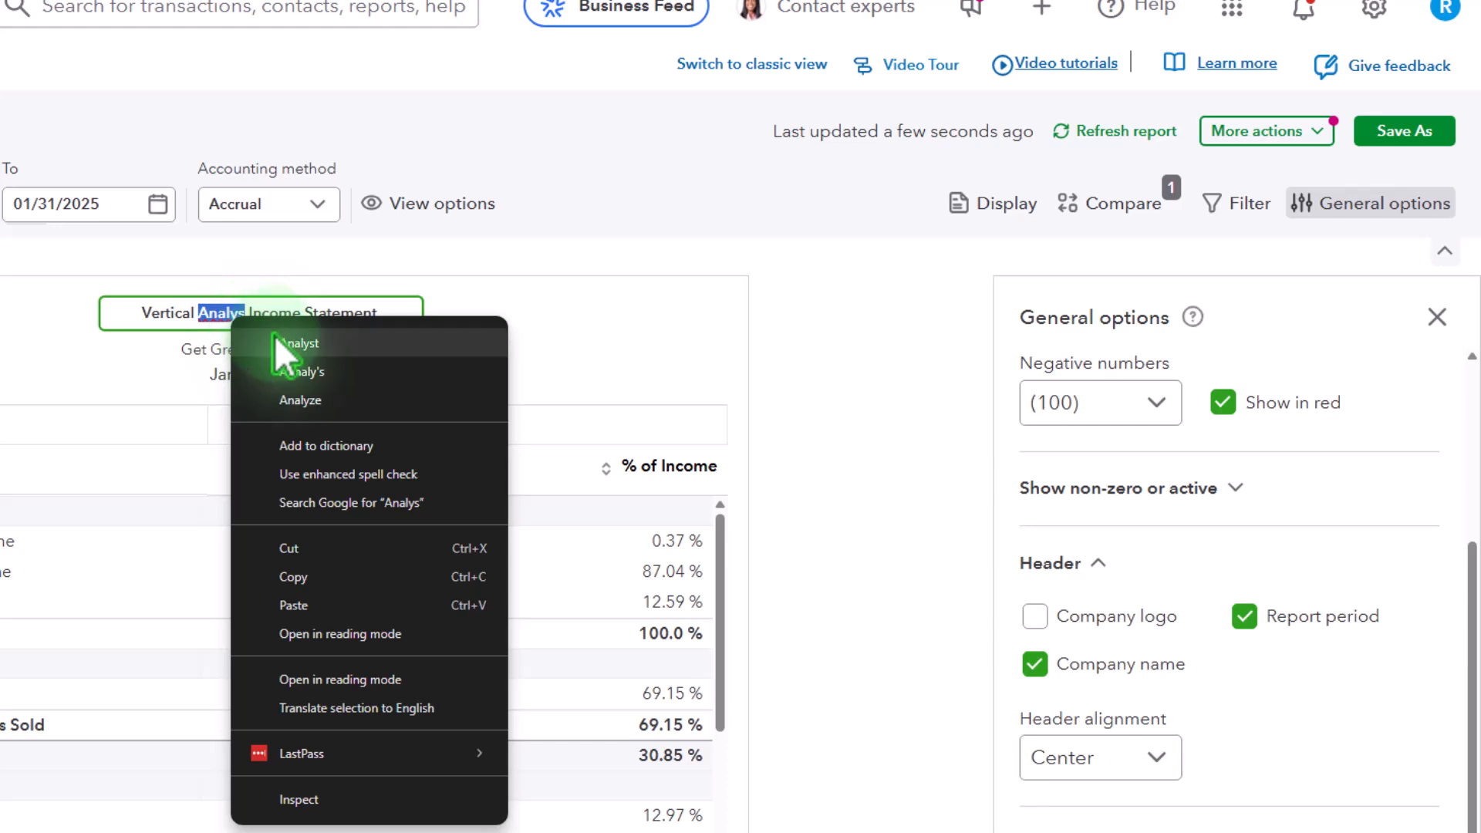
{"action": "left_click", "coordinate": [241, 311]}
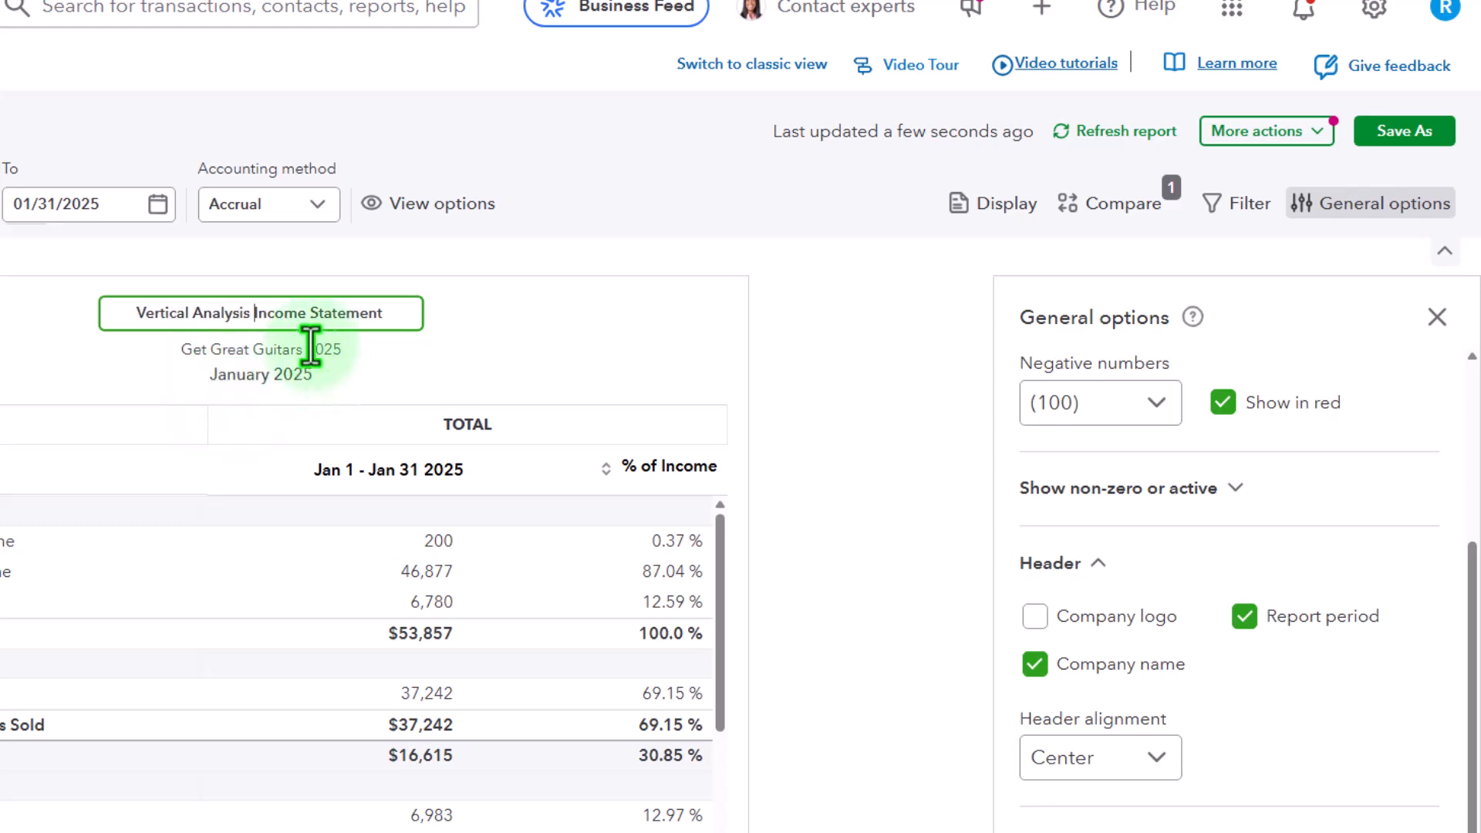
{"action": "left_click", "coordinate": [848, 429]}
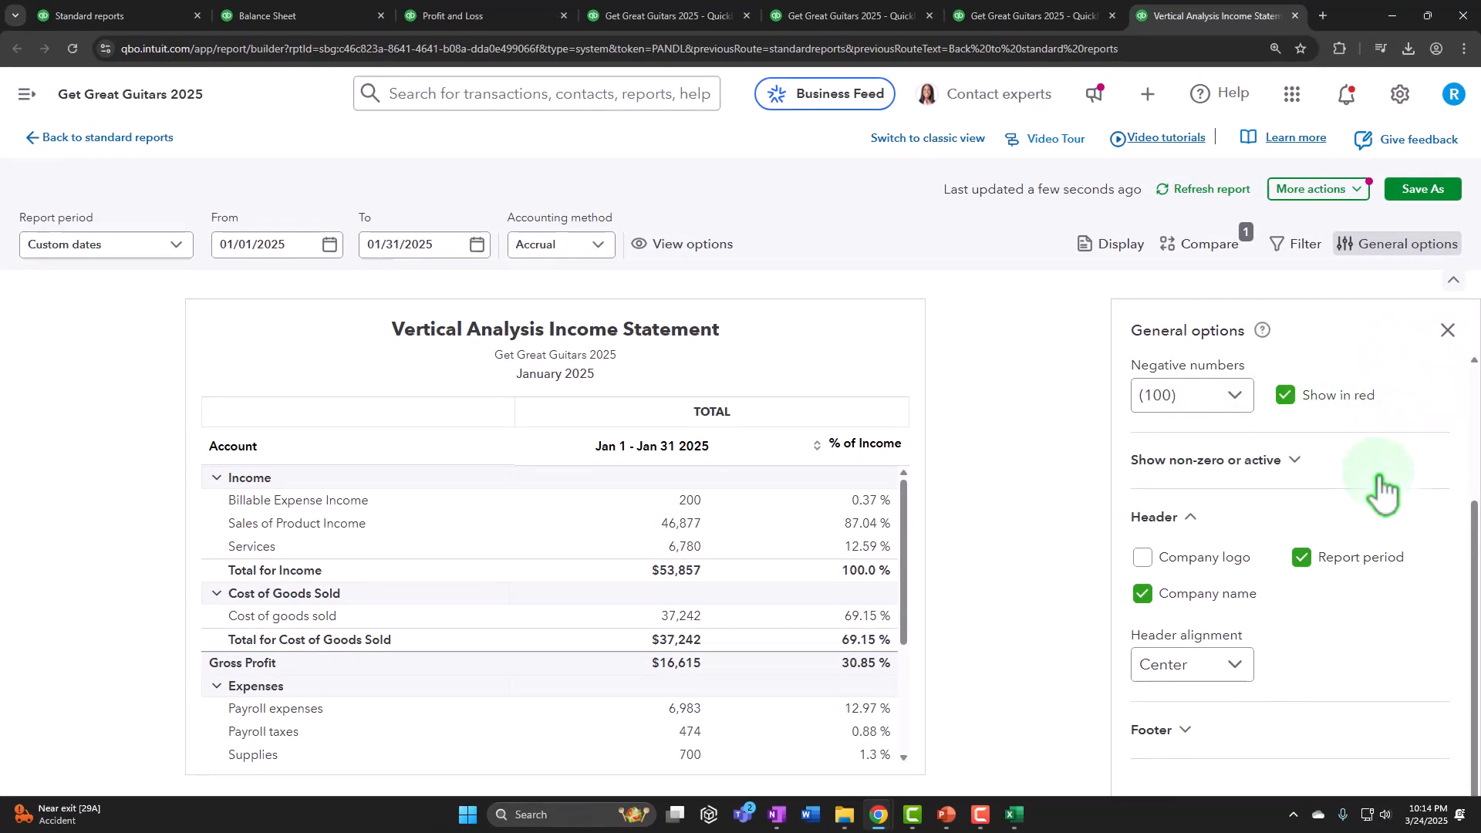
{"action": "left_click", "coordinate": [1447, 330]}
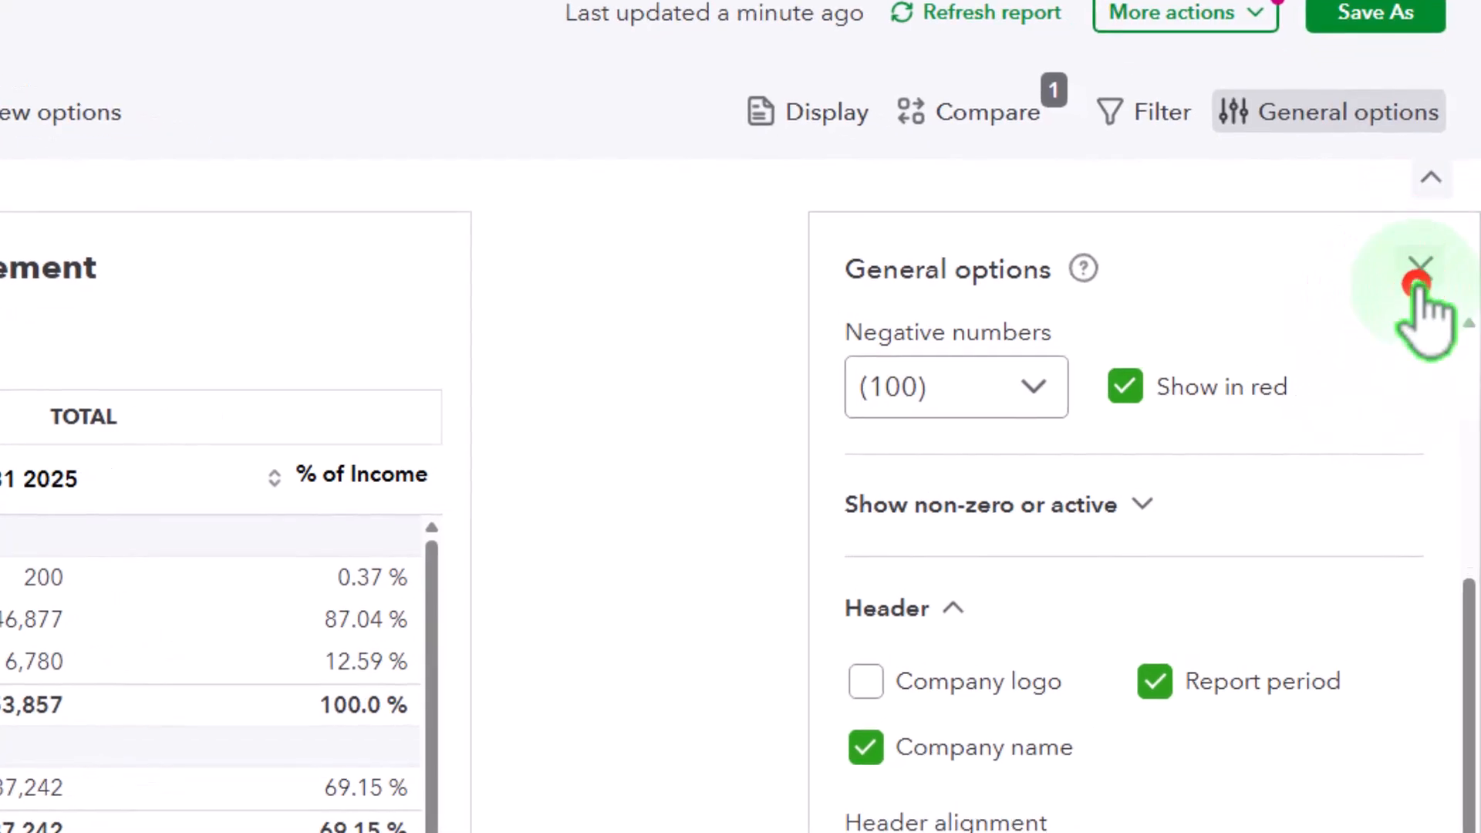
Save the Vertical Analysis Income Statement report as a PDF in portrait orientation
{"action": "left_click", "coordinate": [1260, 32]}
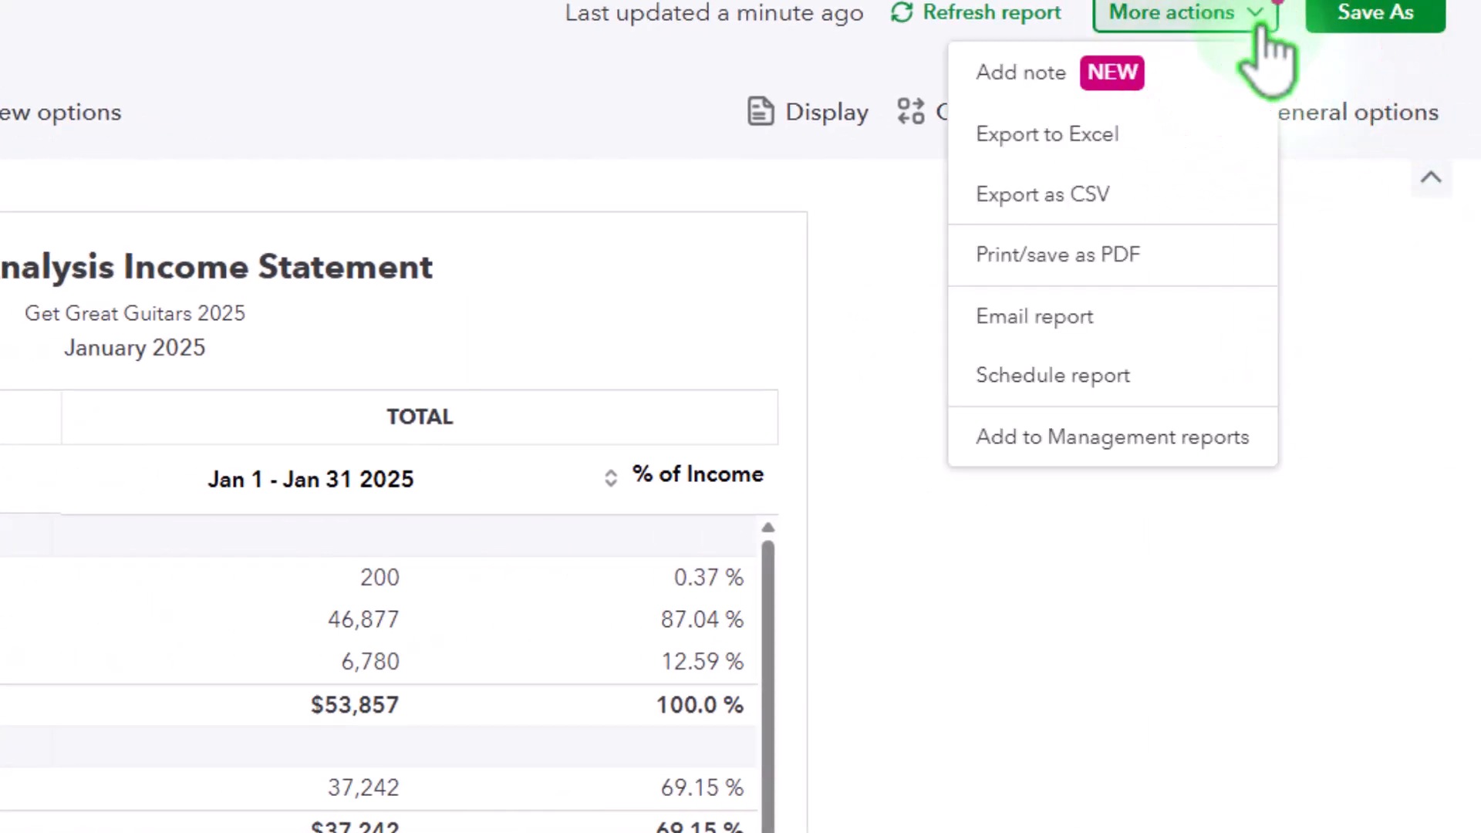
{"action": "left_click", "coordinate": [1166, 251]}
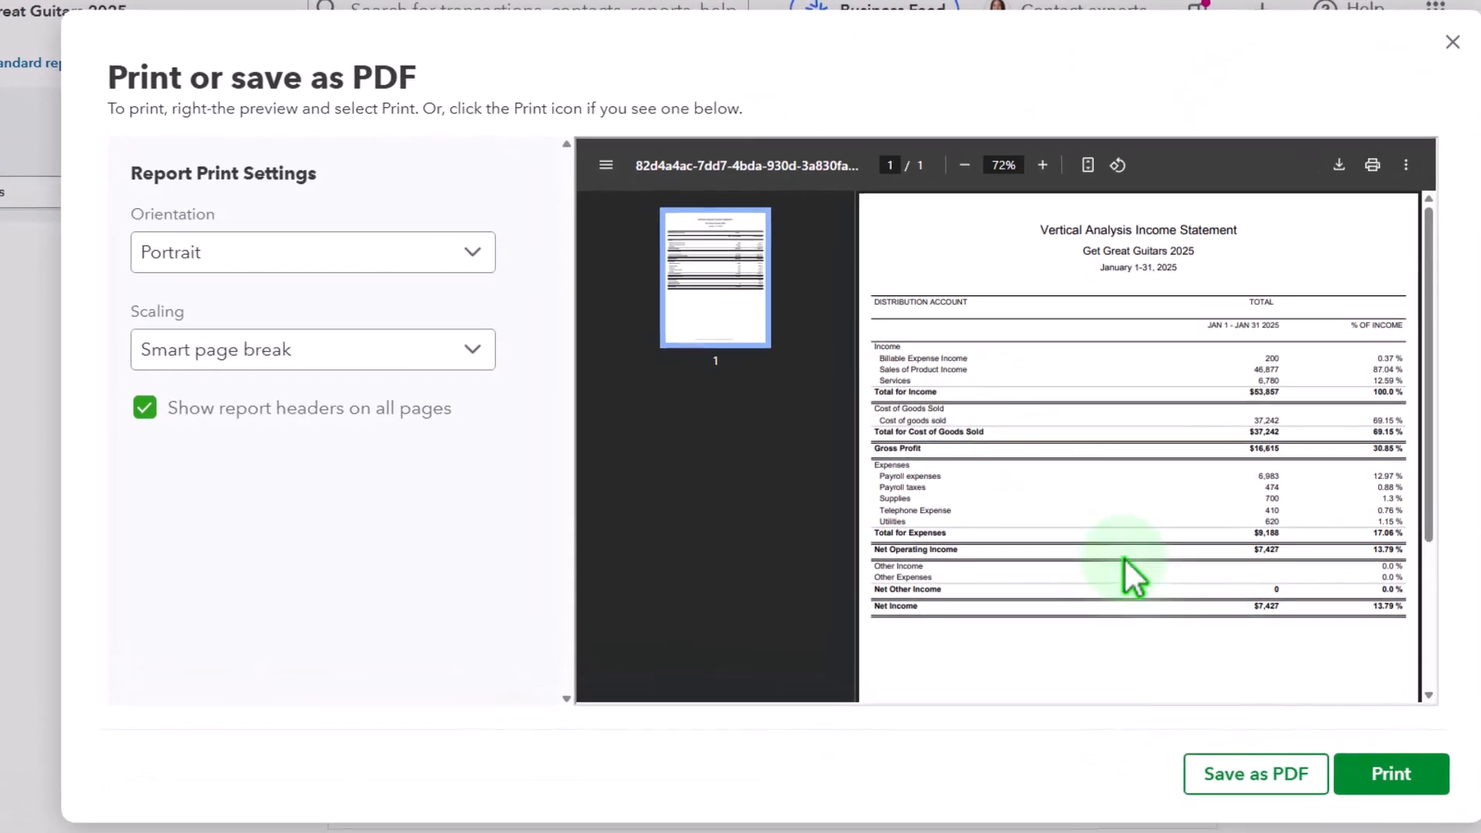
{"action": "left_click", "coordinate": [1191, 745]}
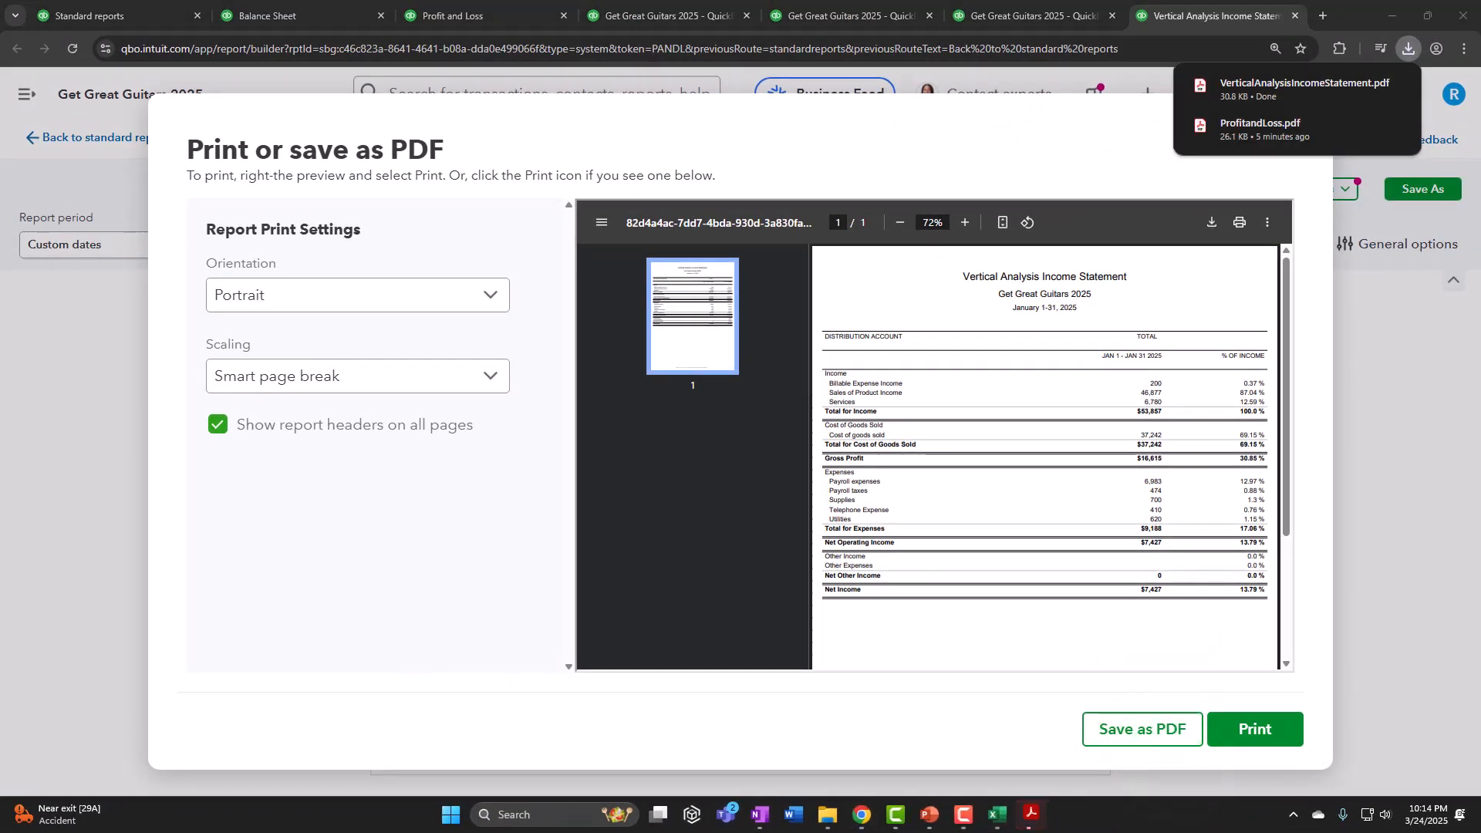
Put the downloaded VerticalAnalysisIncomeStatement PDF into the Month One Reports folder and close the print preview
{"action": "left_click", "coordinate": [826, 813]}
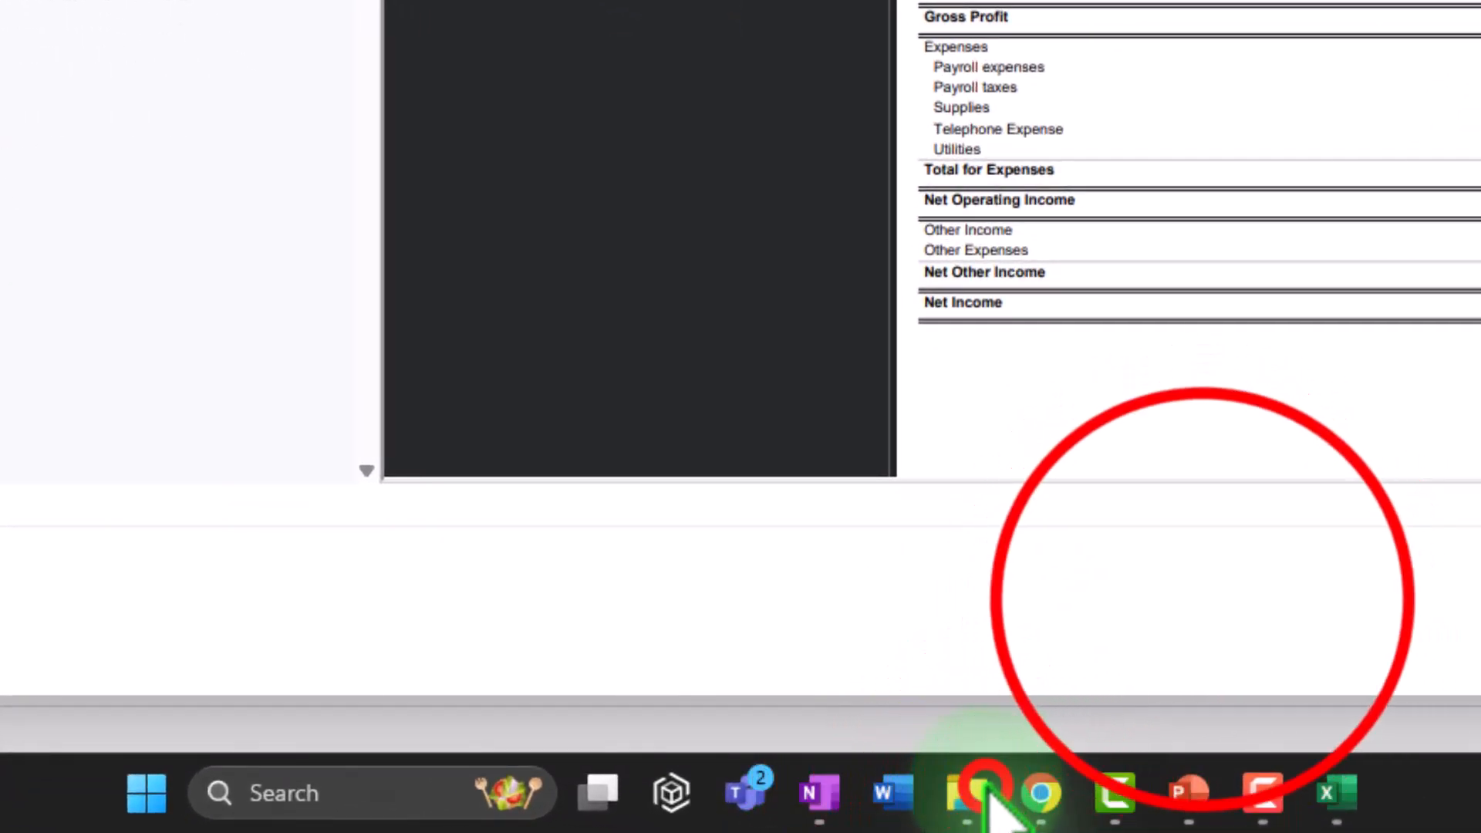
{"action": "left_click", "coordinate": [1178, 599]}
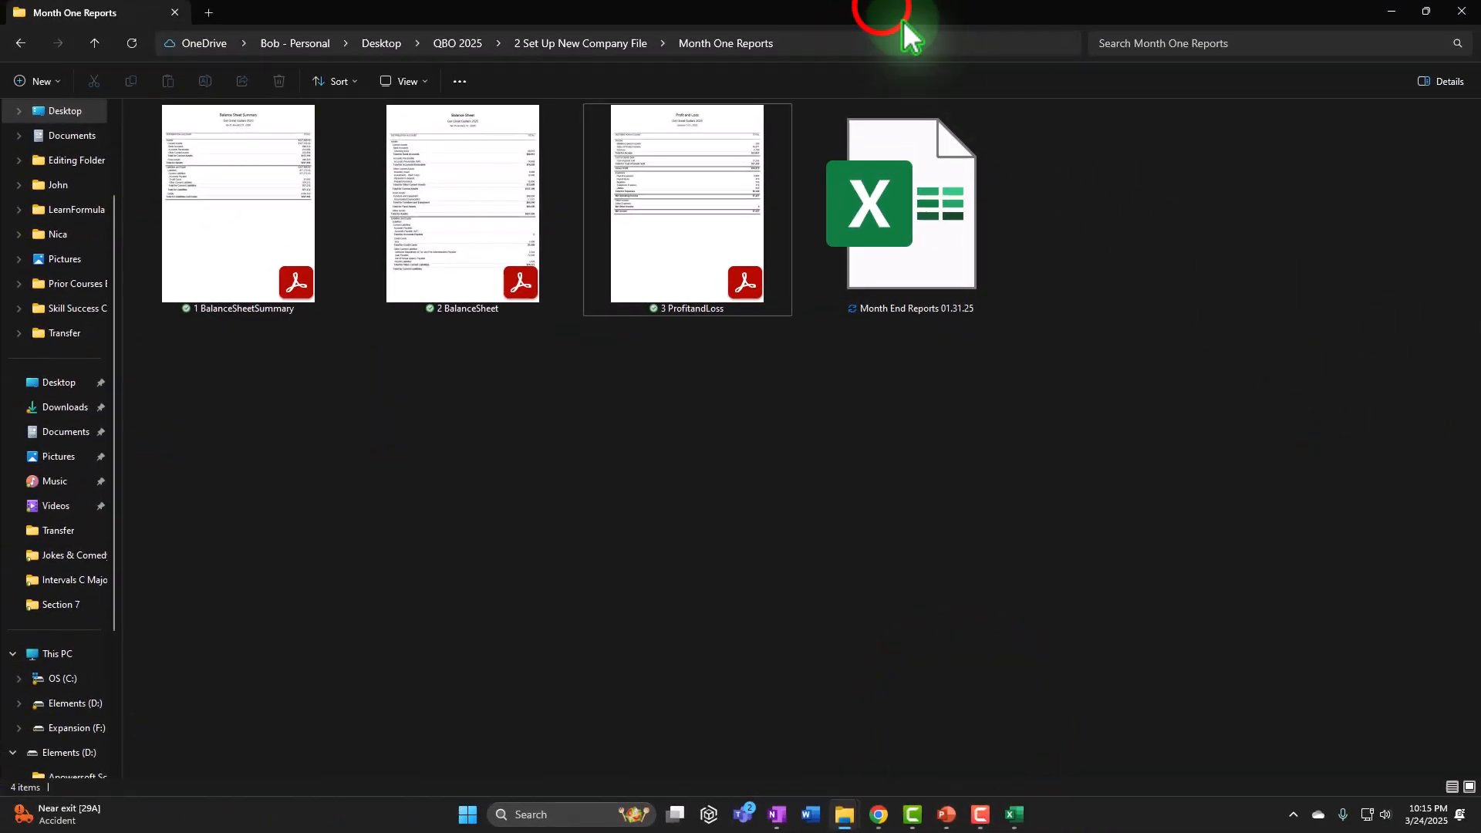
{"action": "left_click_drag", "start_coordinate": [880, 6], "coordinate": [1479, 386]}
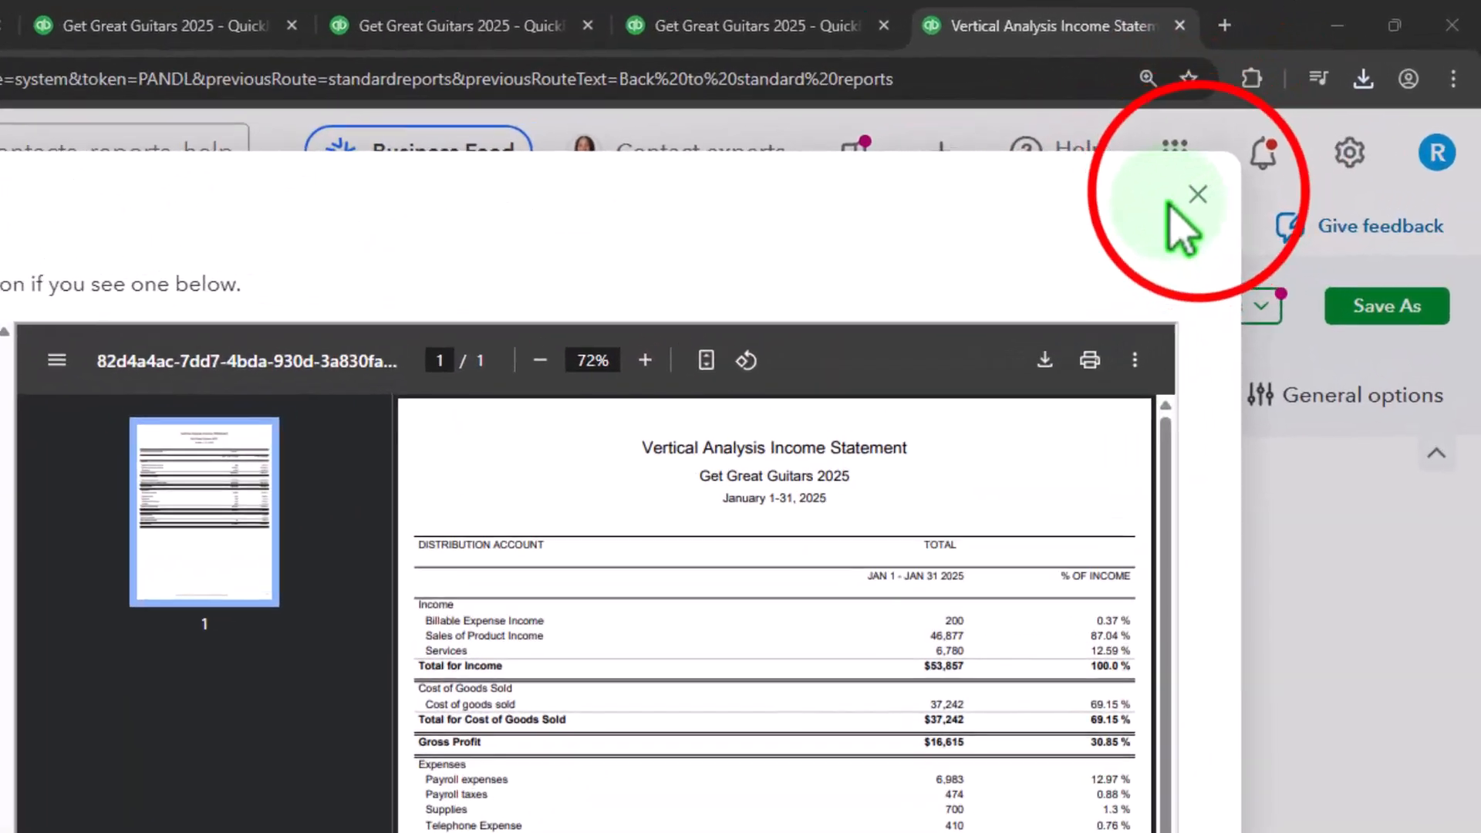
{"action": "left_click", "coordinate": [1285, 134]}
{"action": "left_click", "coordinate": [1399, 54]}
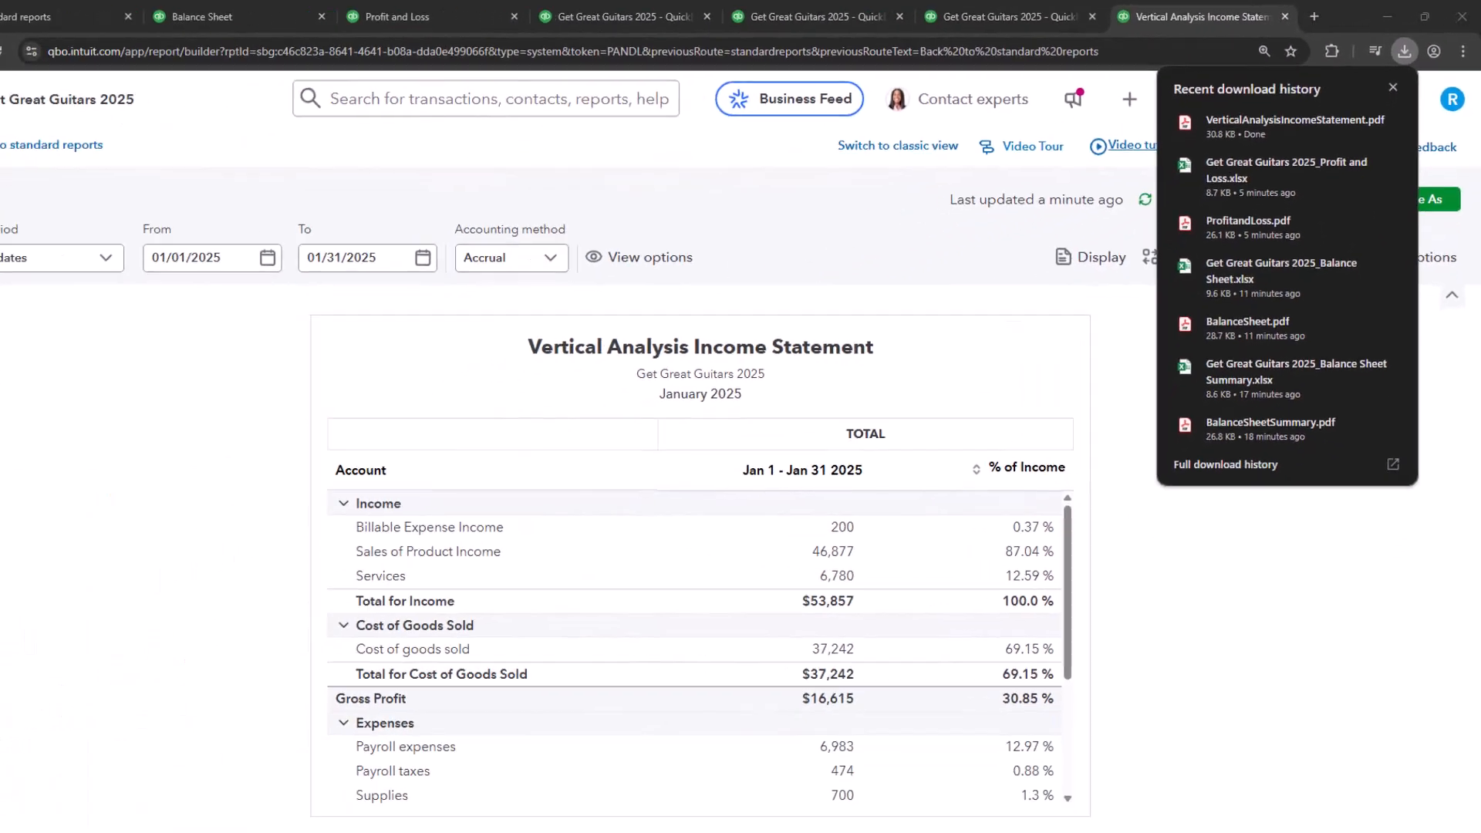
{"action": "left_click_drag", "start_coordinate": [1479, 231], "coordinate": [733, 3]}
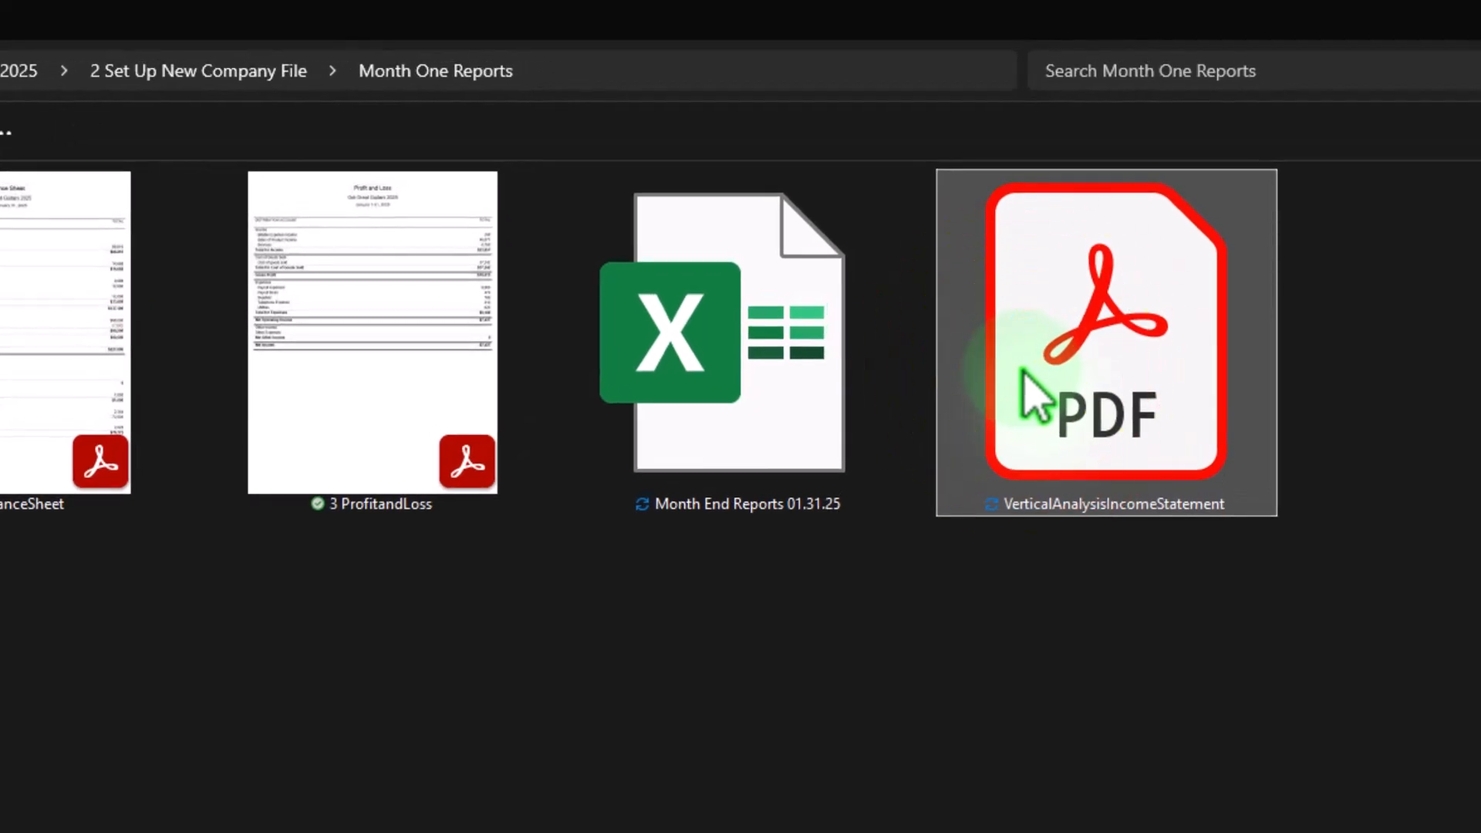
Rename the new PDF as "4 VerticalAnalysisIncomeStatement", then hide the folder window and dismiss the download history
{"action": "right_click", "coordinate": [1072, 239]}
{"action": "left_click", "coordinate": [1152, 398]}
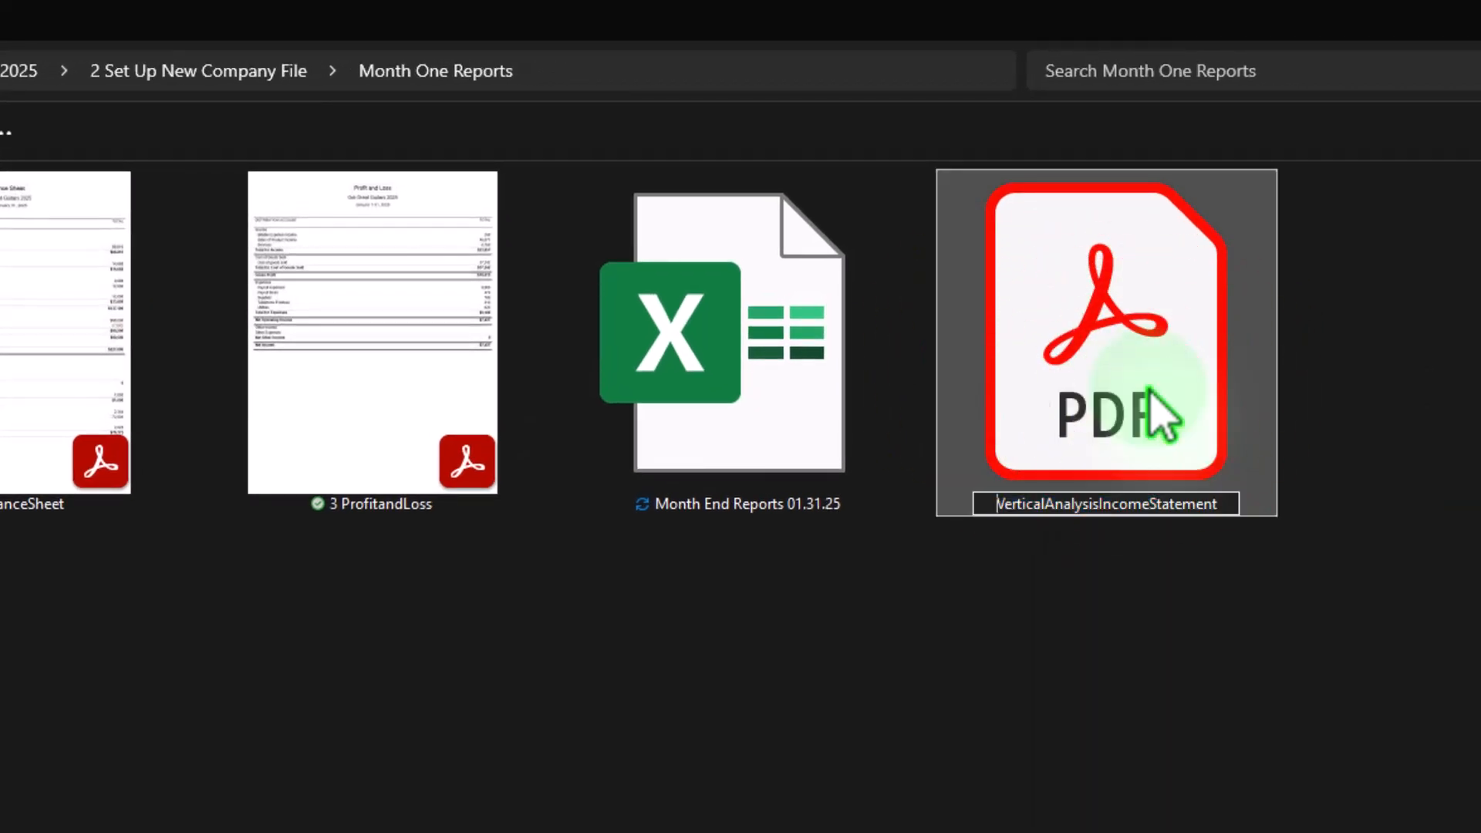
{"action": "type", "text": "4"}
{"action": "left_click", "coordinate": [895, 772]}
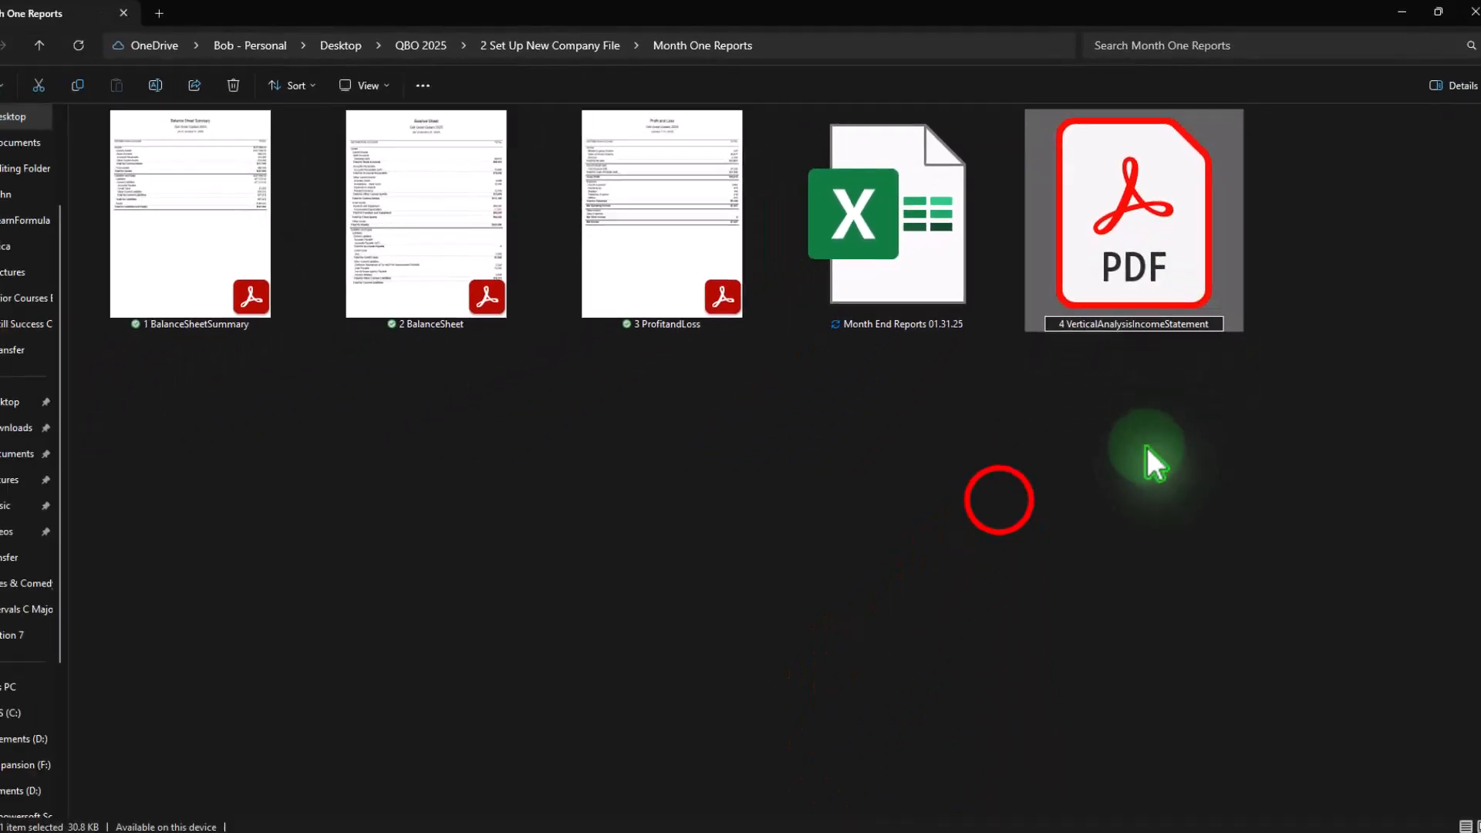
{"action": "left_click", "coordinate": [1391, 12]}
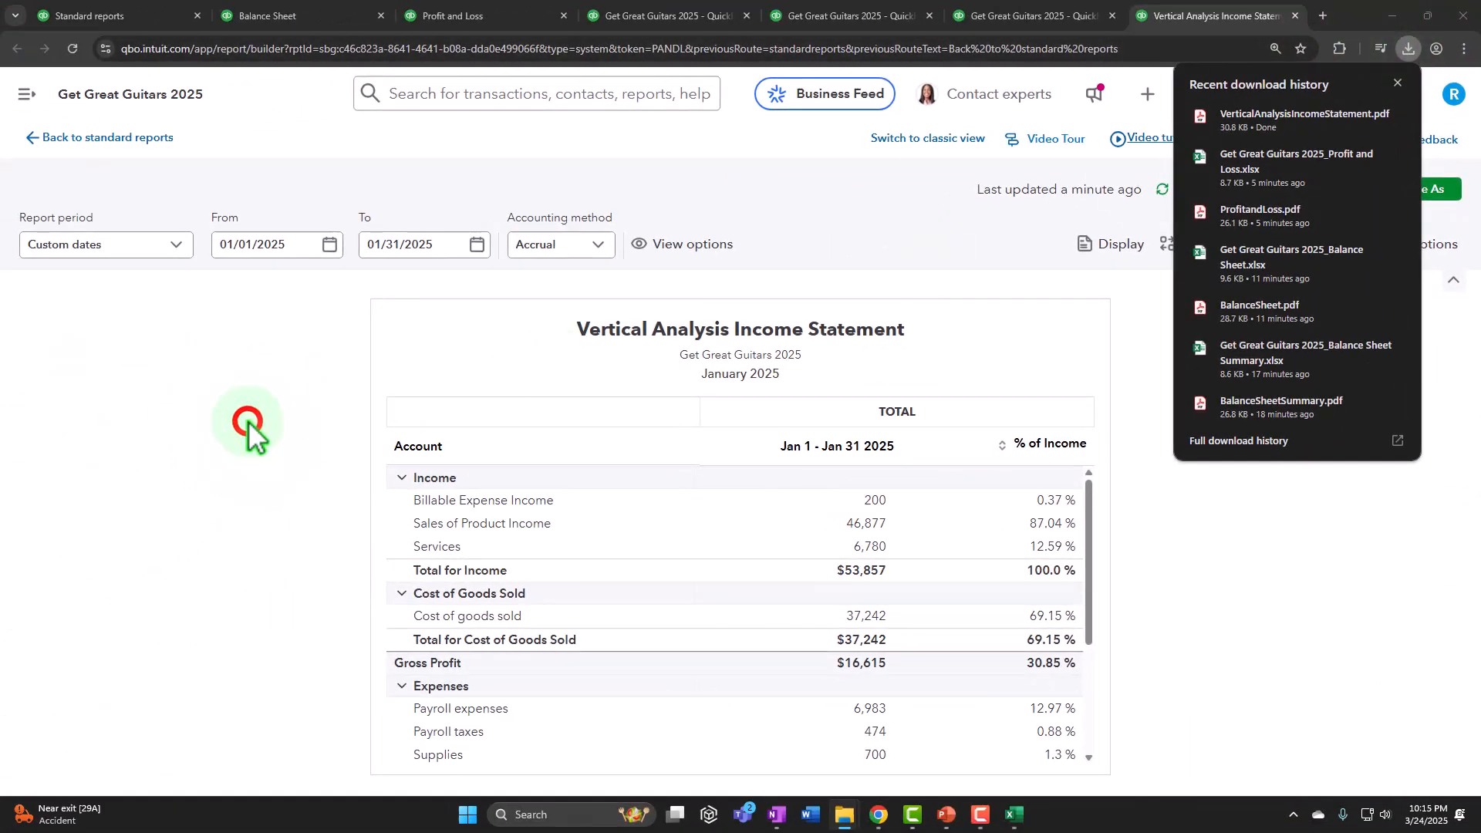
{"action": "left_click", "coordinate": [248, 423]}
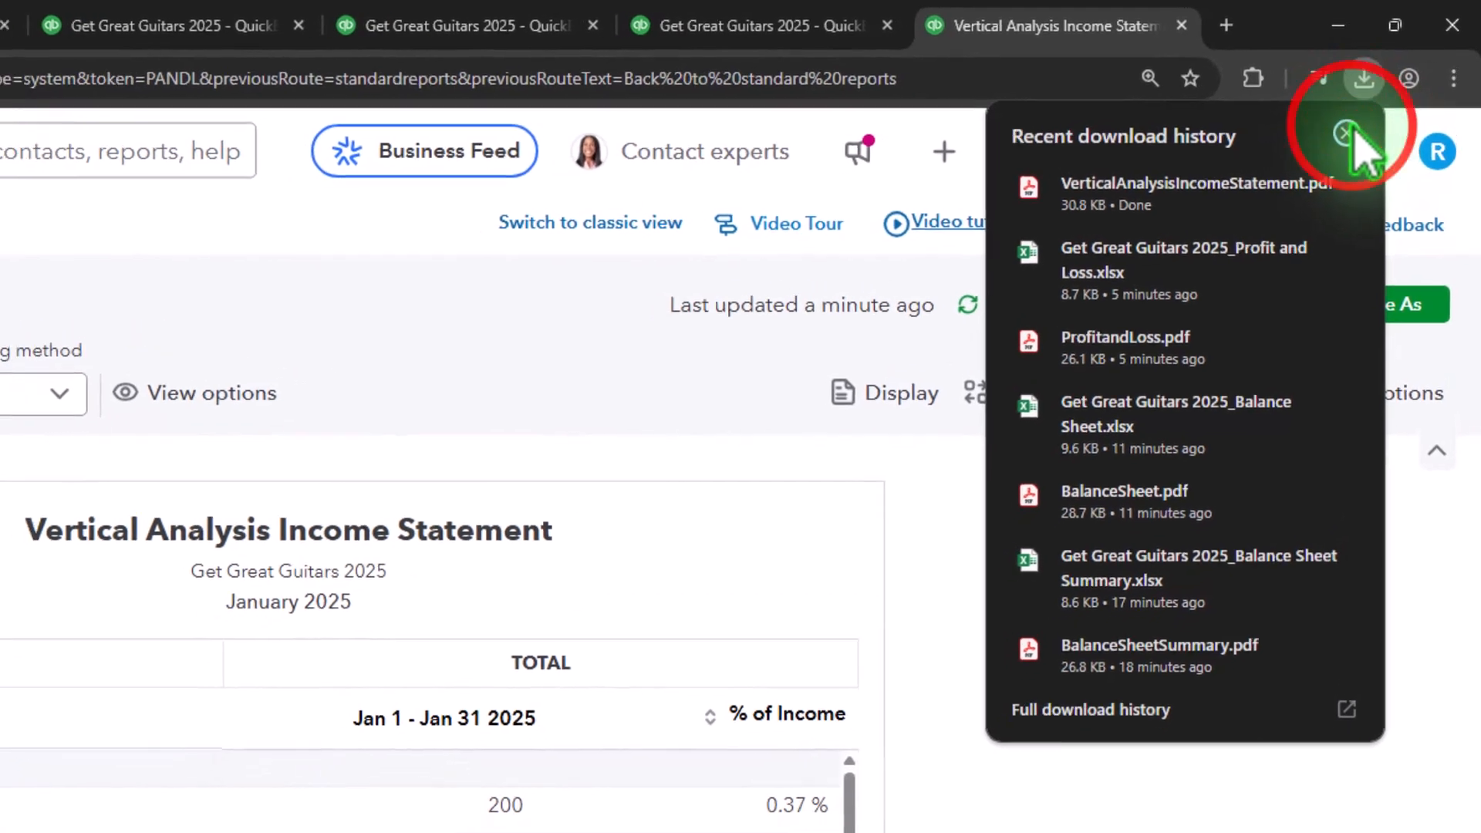
{"action": "left_click", "coordinate": [597, 283]}
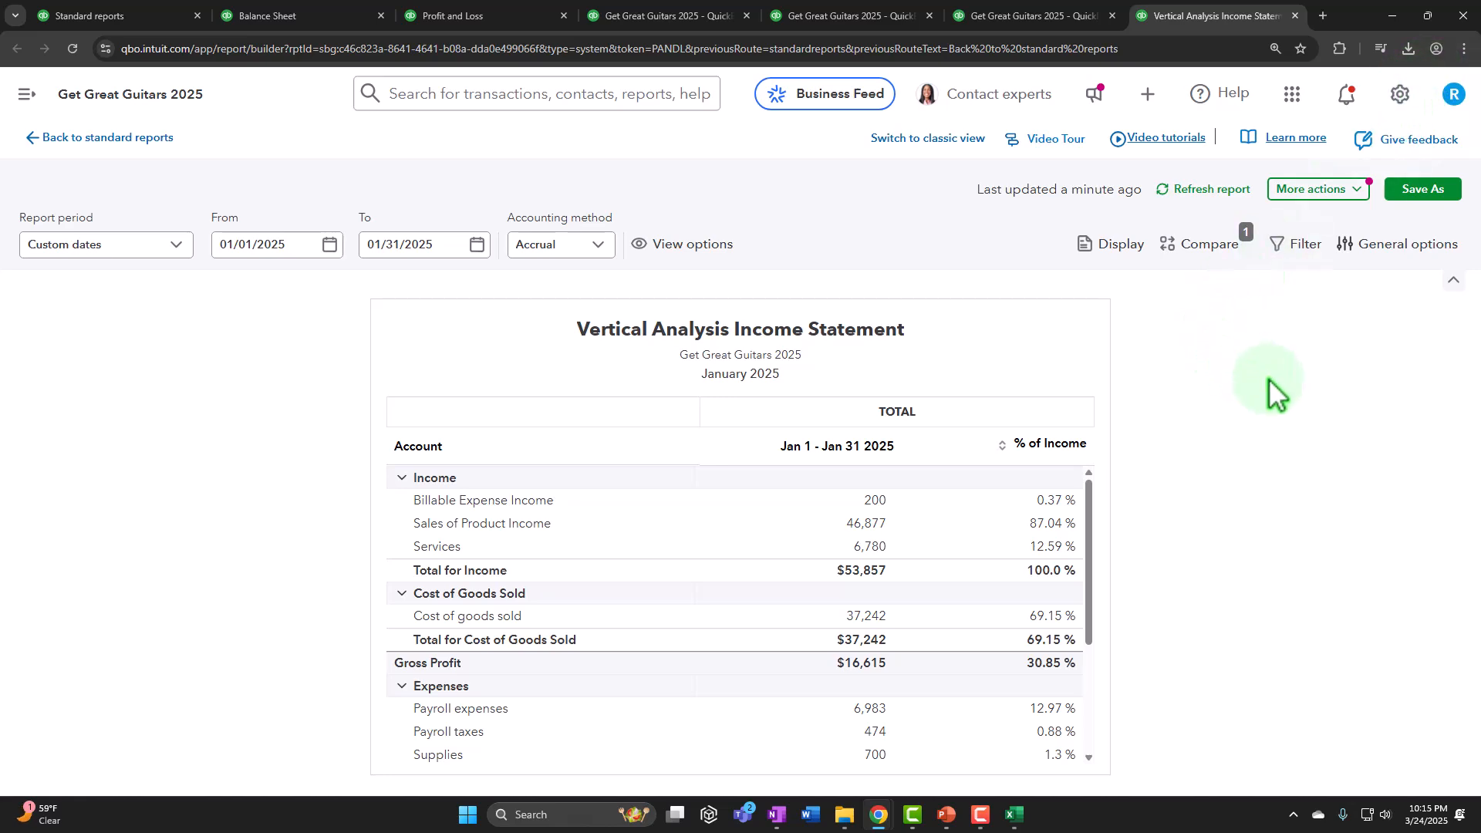
Export the Vertical Analysis Income Statement to Excel and move the Month One Reports folder window off this screen
{"action": "left_click", "coordinate": [1327, 190]}
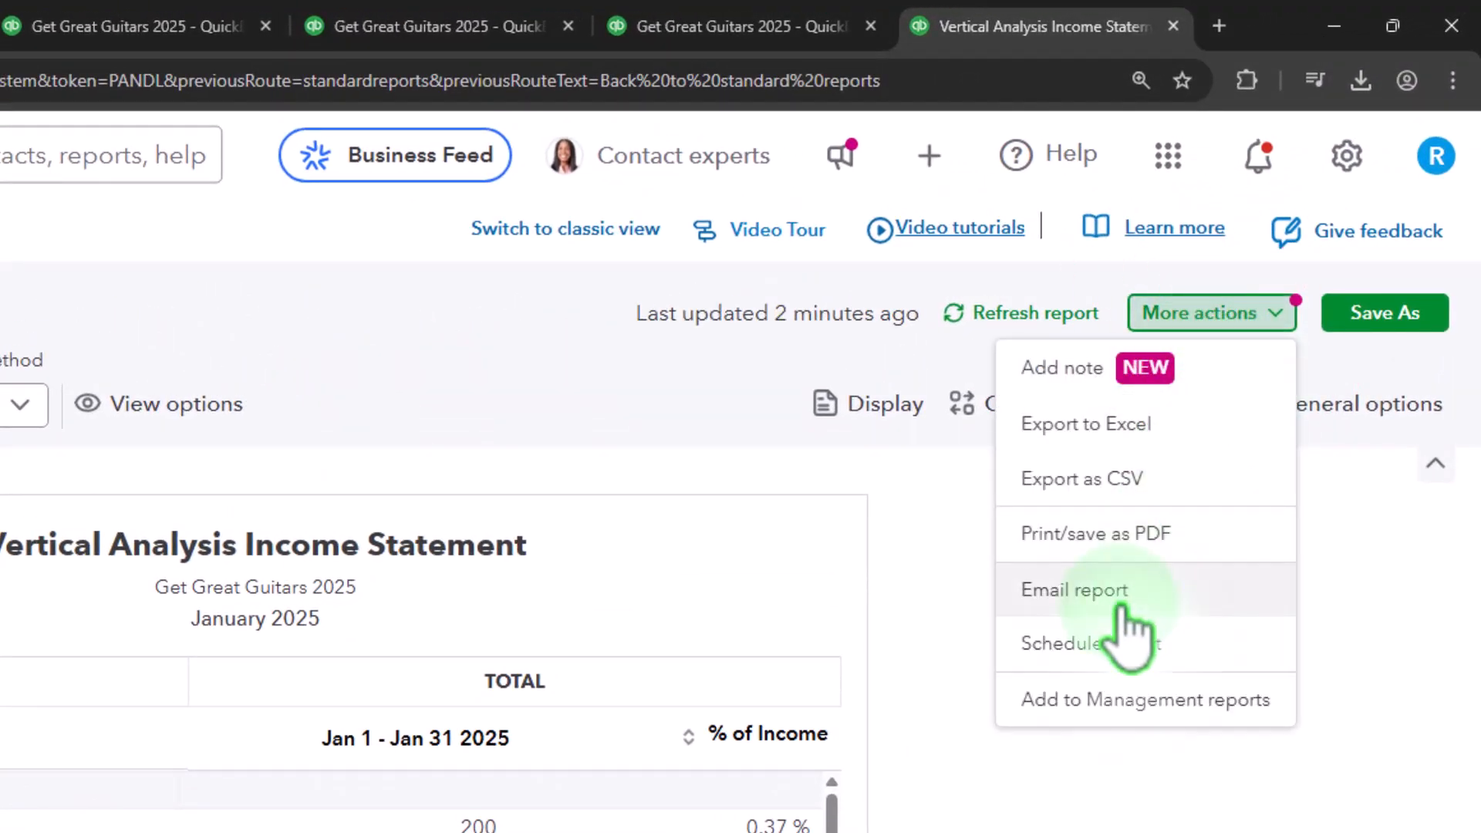
{"action": "left_click", "coordinate": [1086, 424]}
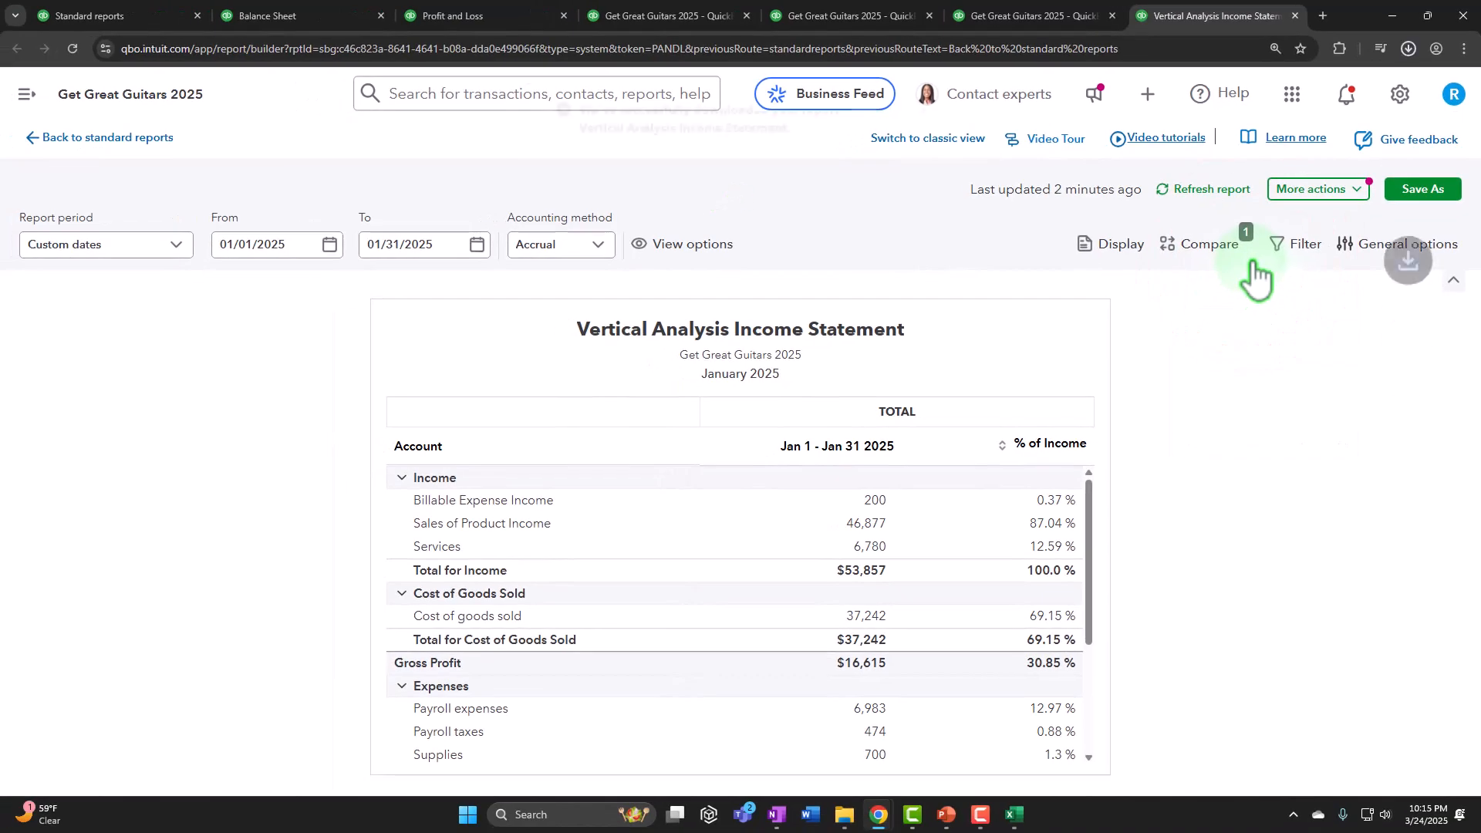
{"action": "mouse_move", "coordinate": [844, 819]}
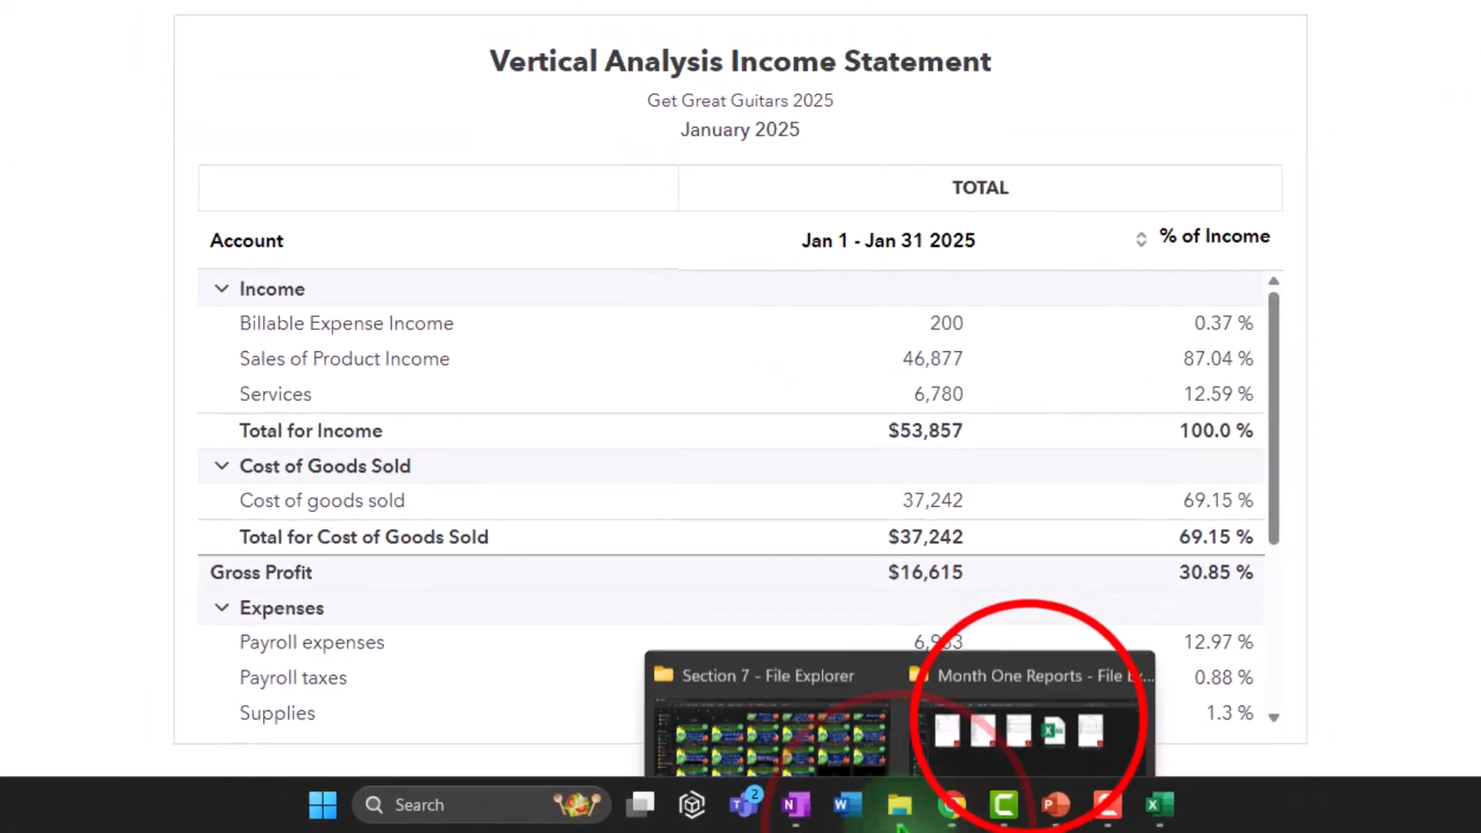
{"action": "left_click", "coordinate": [1043, 715]}
{"action": "left_click_drag", "start_coordinate": [679, 10], "coordinate": [1480, 31]}
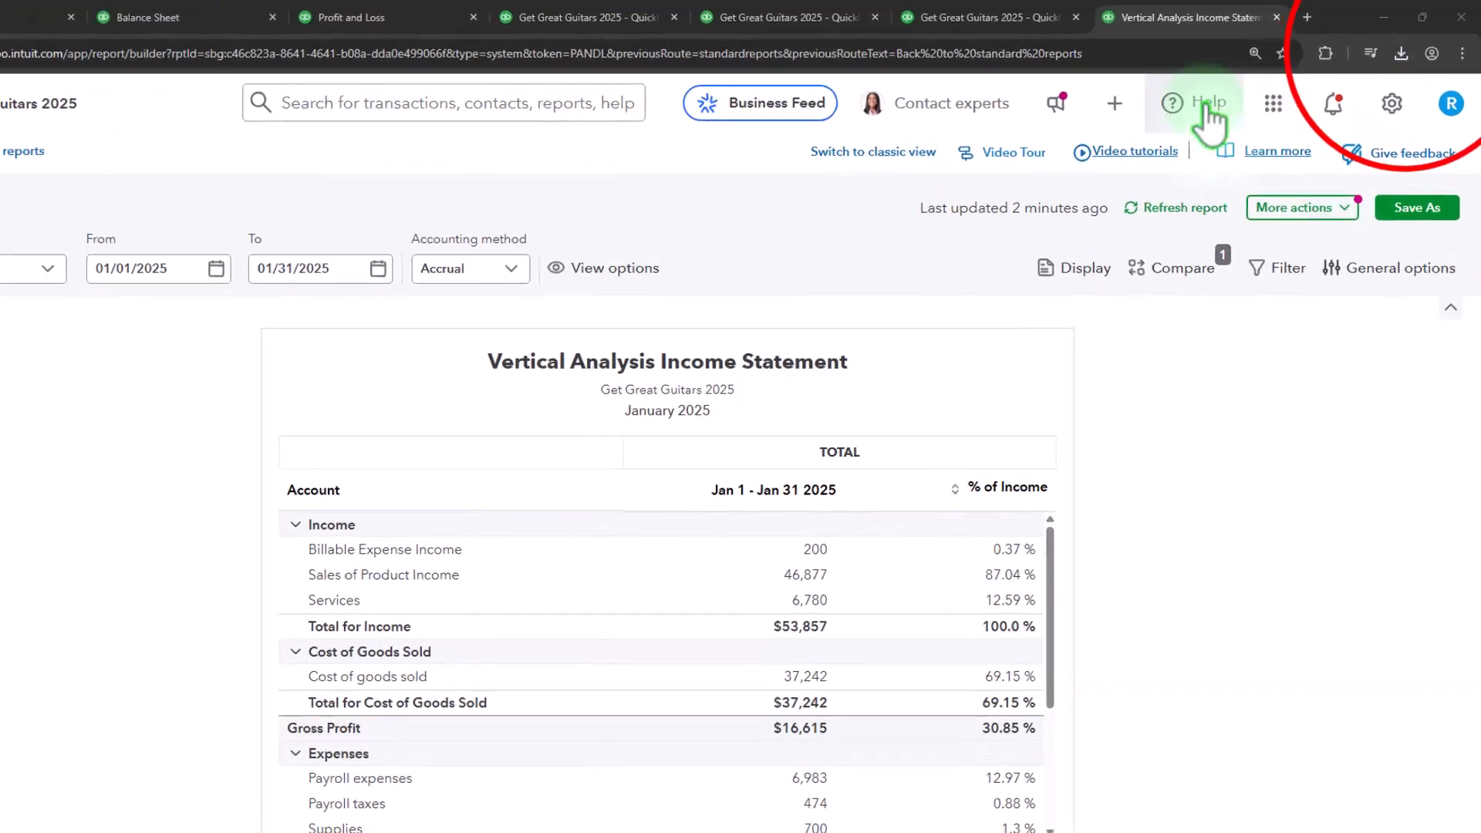
Open the downloaded Vertical Analysis Income Statement workbook in Excel and enable editing
{"action": "left_click", "coordinate": [1409, 48]}
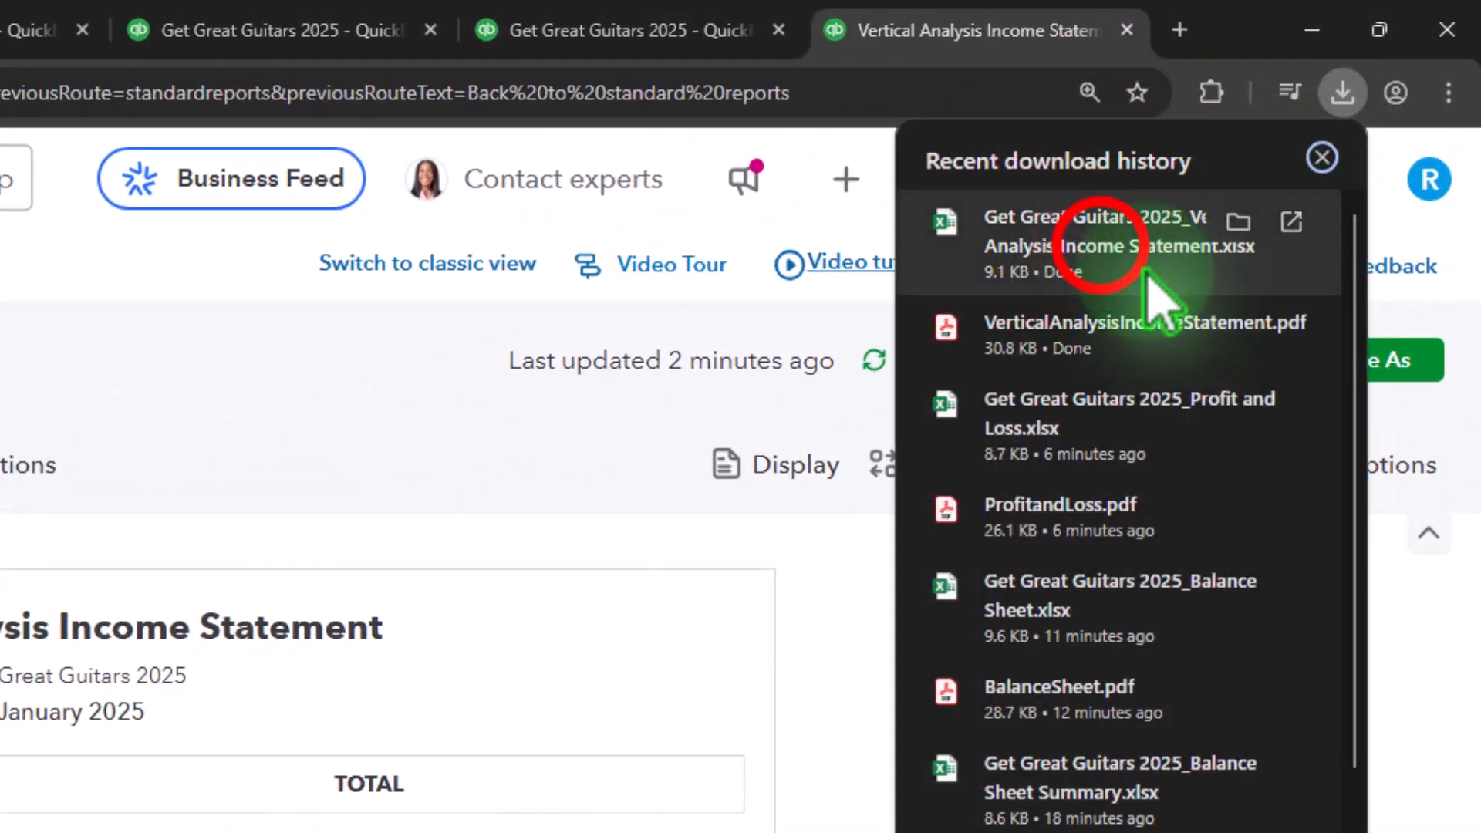
{"action": "left_click", "coordinate": [1103, 247]}
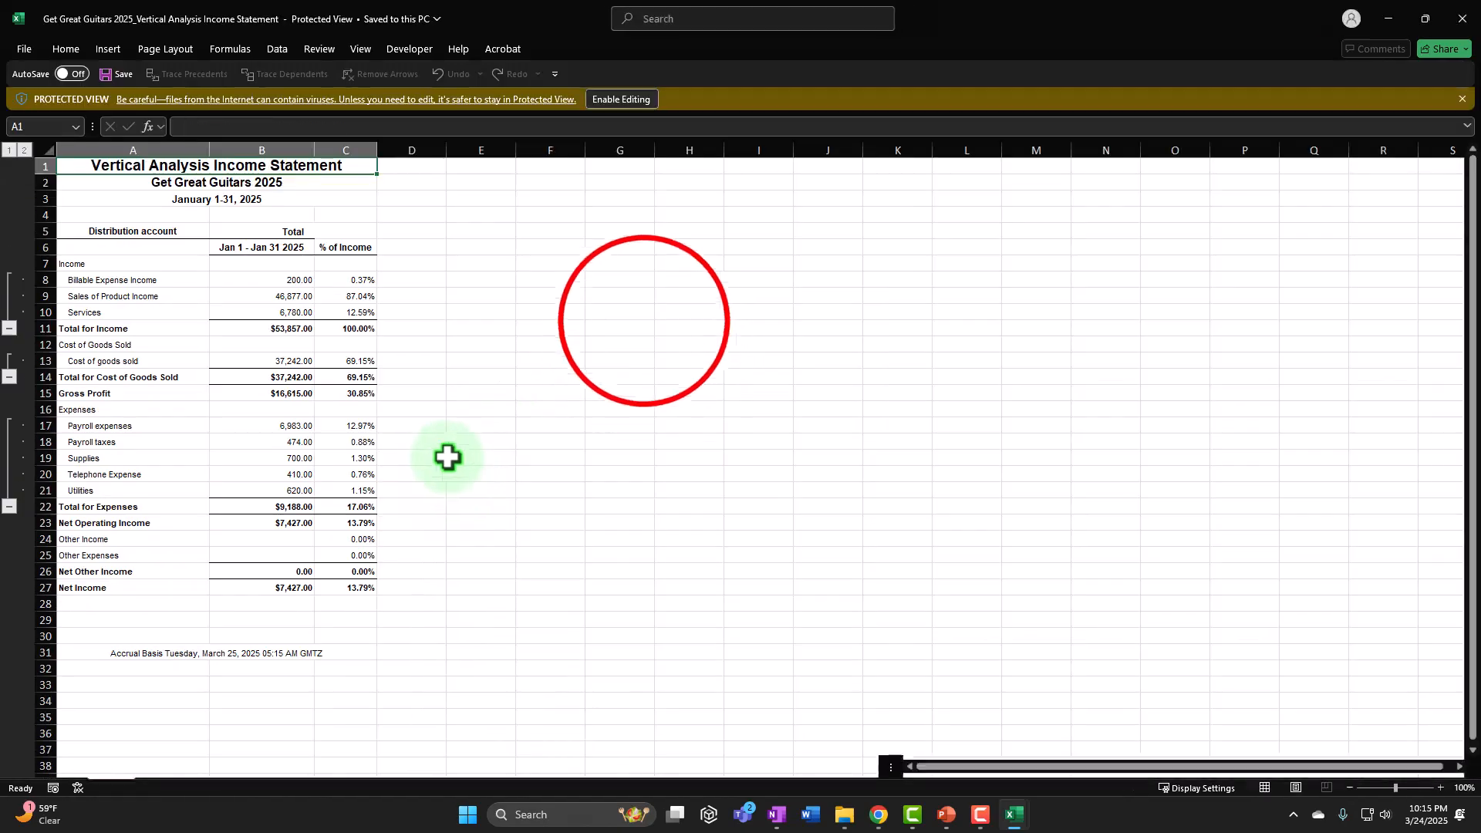
{"action": "left_click", "coordinate": [632, 344]}
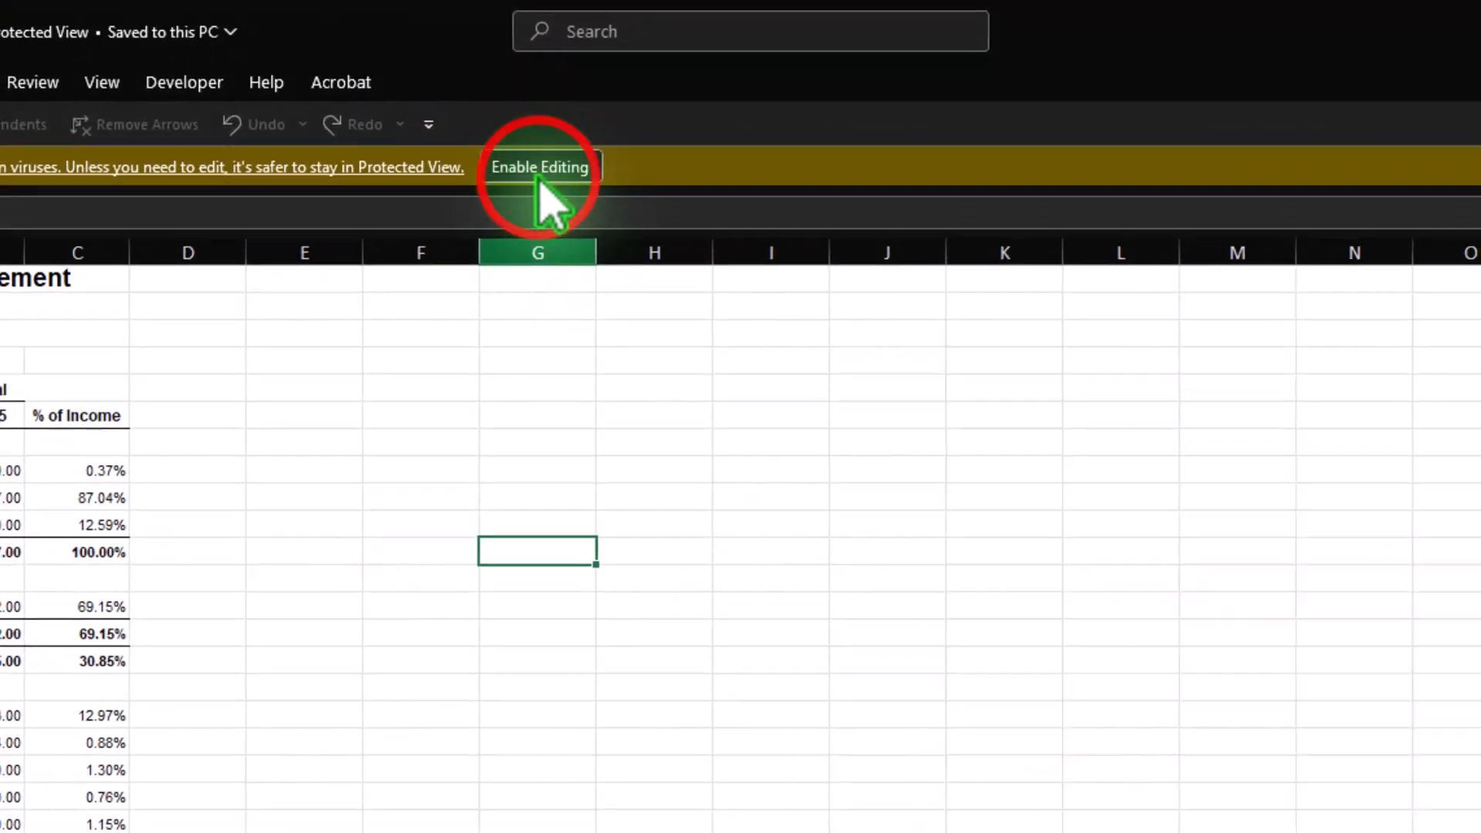
{"action": "left_click", "coordinate": [540, 177]}
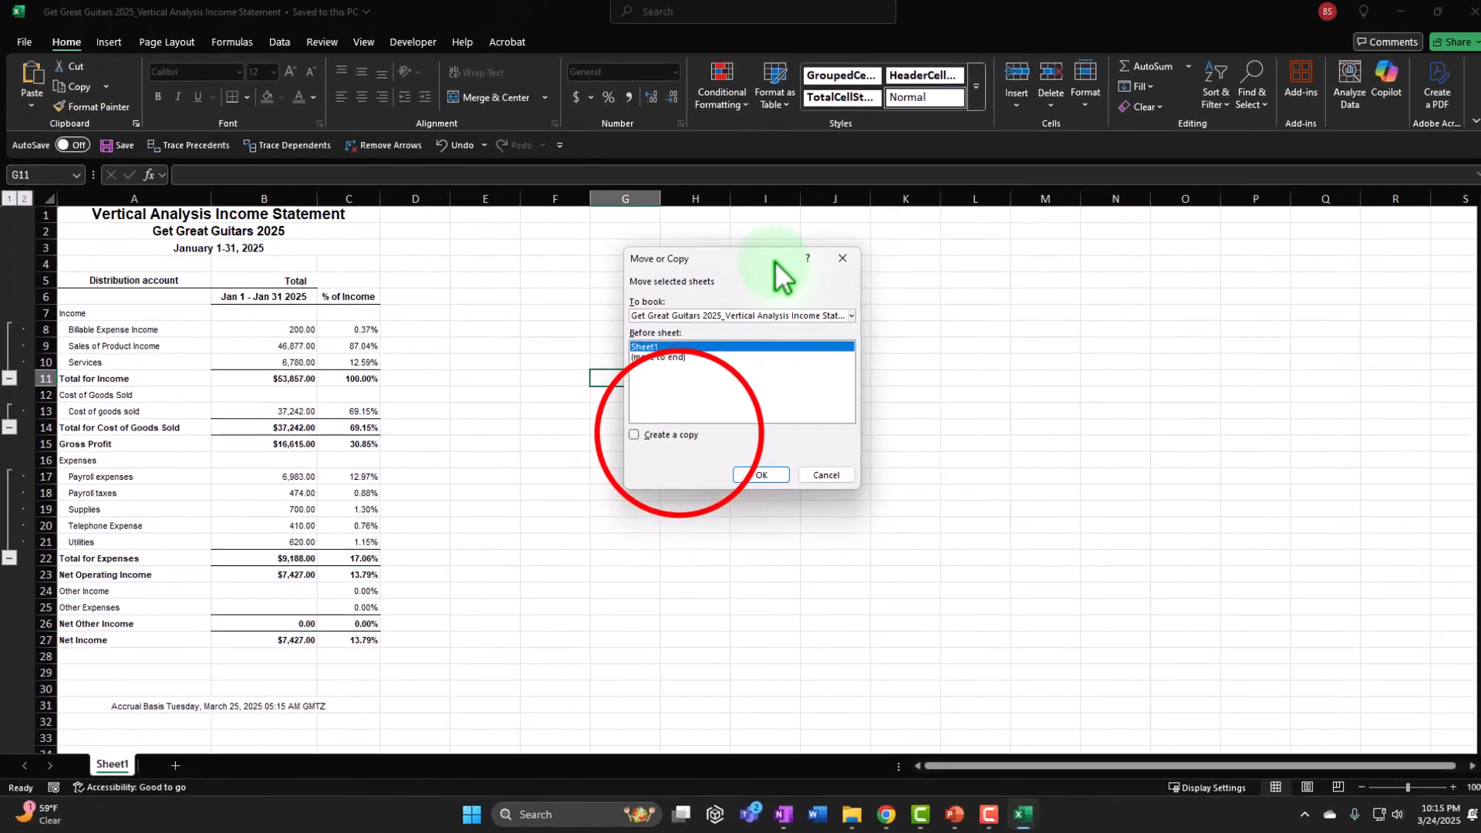
Copy Sheet1 into the Get Great Guitars 2025_Balance Sheet Summary.xlsx workbook, placing it before the BS Sum sheet
{"action": "left_click", "coordinate": [169, 515]}
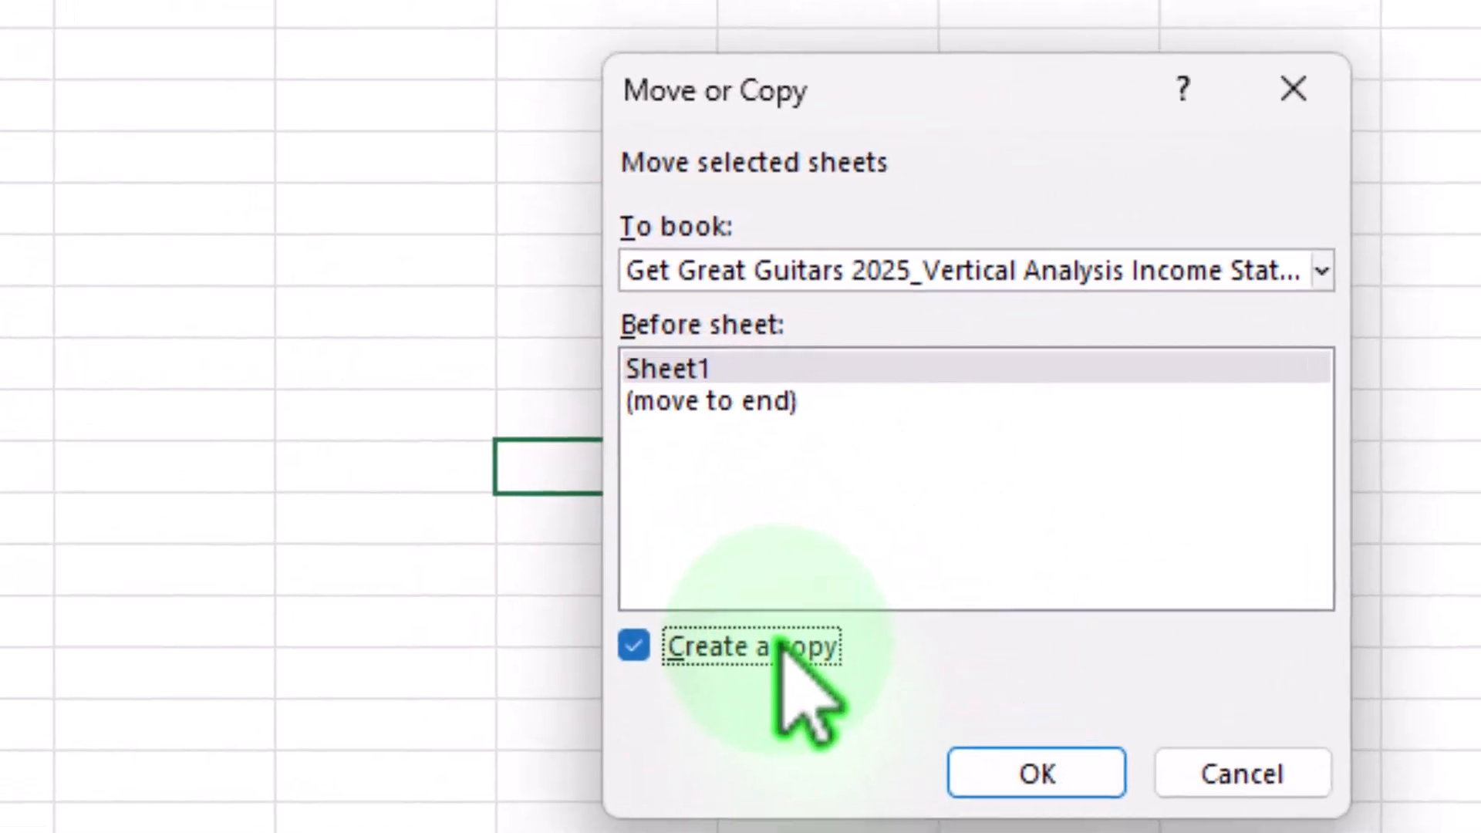
{"action": "left_click", "coordinate": [1096, 266]}
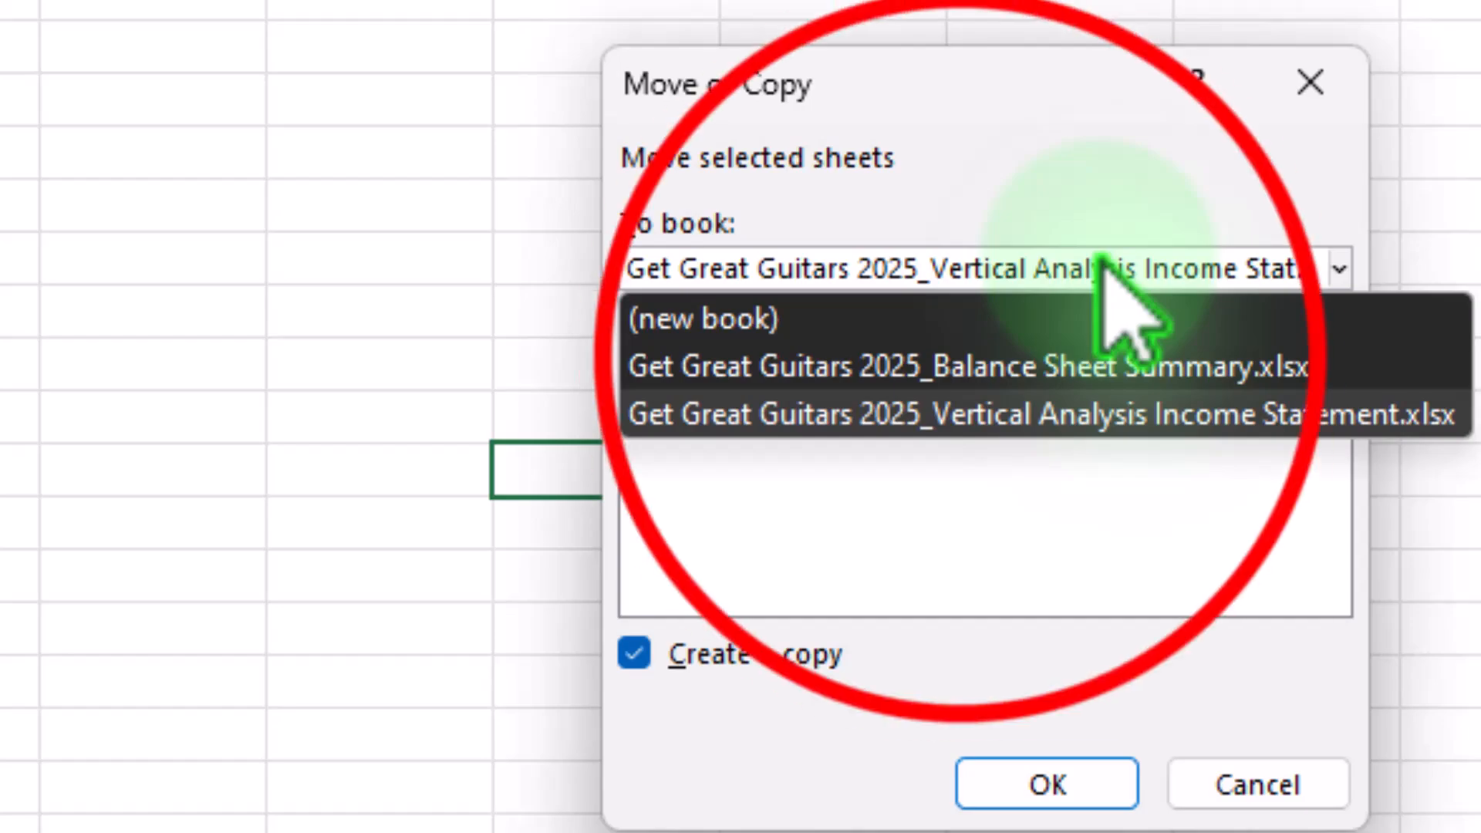
{"action": "left_click", "coordinate": [968, 369]}
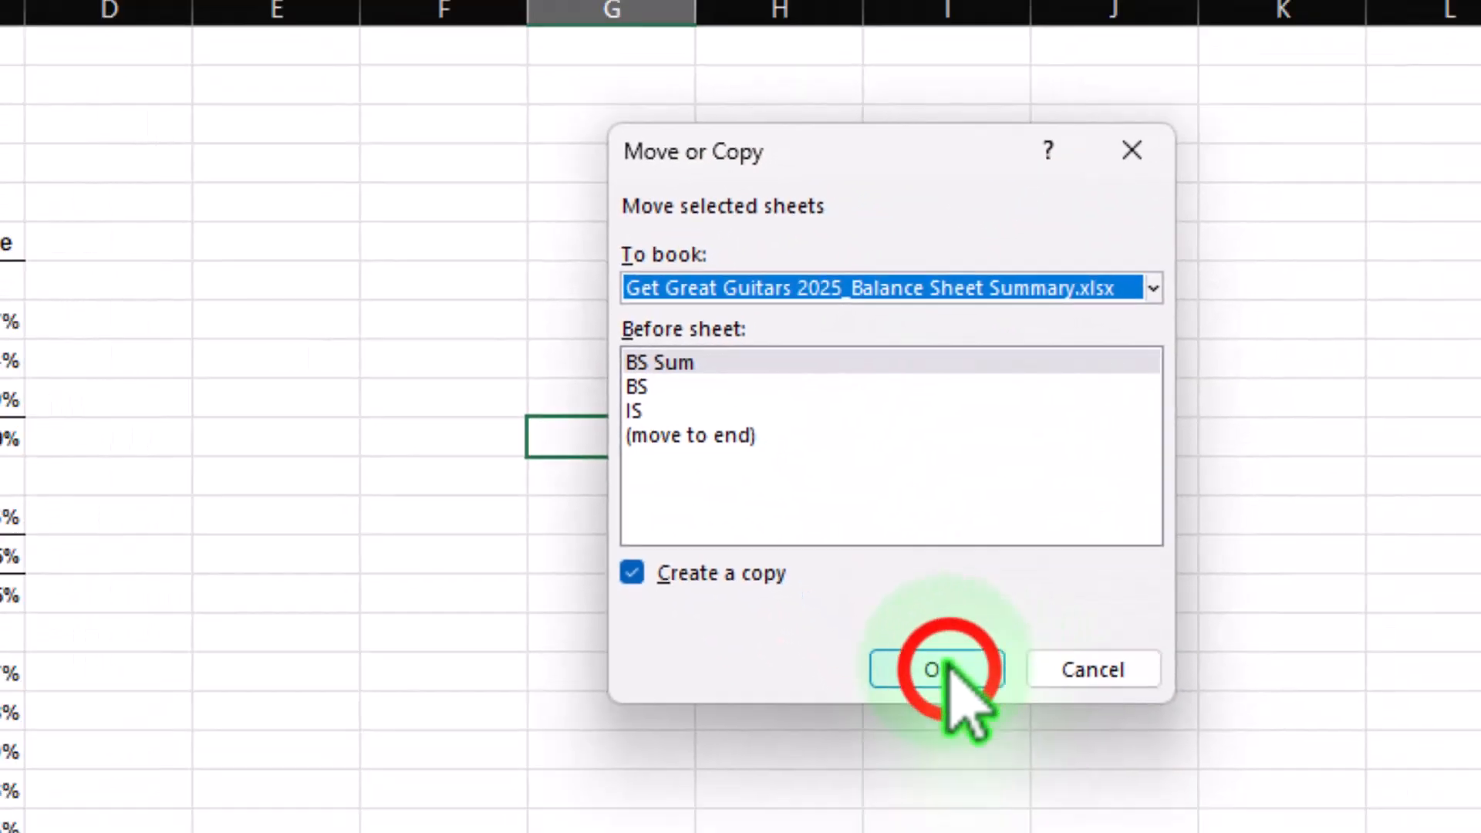
{"action": "left_click", "coordinate": [948, 667]}
Close the separate Vertical Analysis Income Statement workbook and return to the Balance Sheet Summary workbook
{"action": "left_click", "coordinate": [1236, 807]}
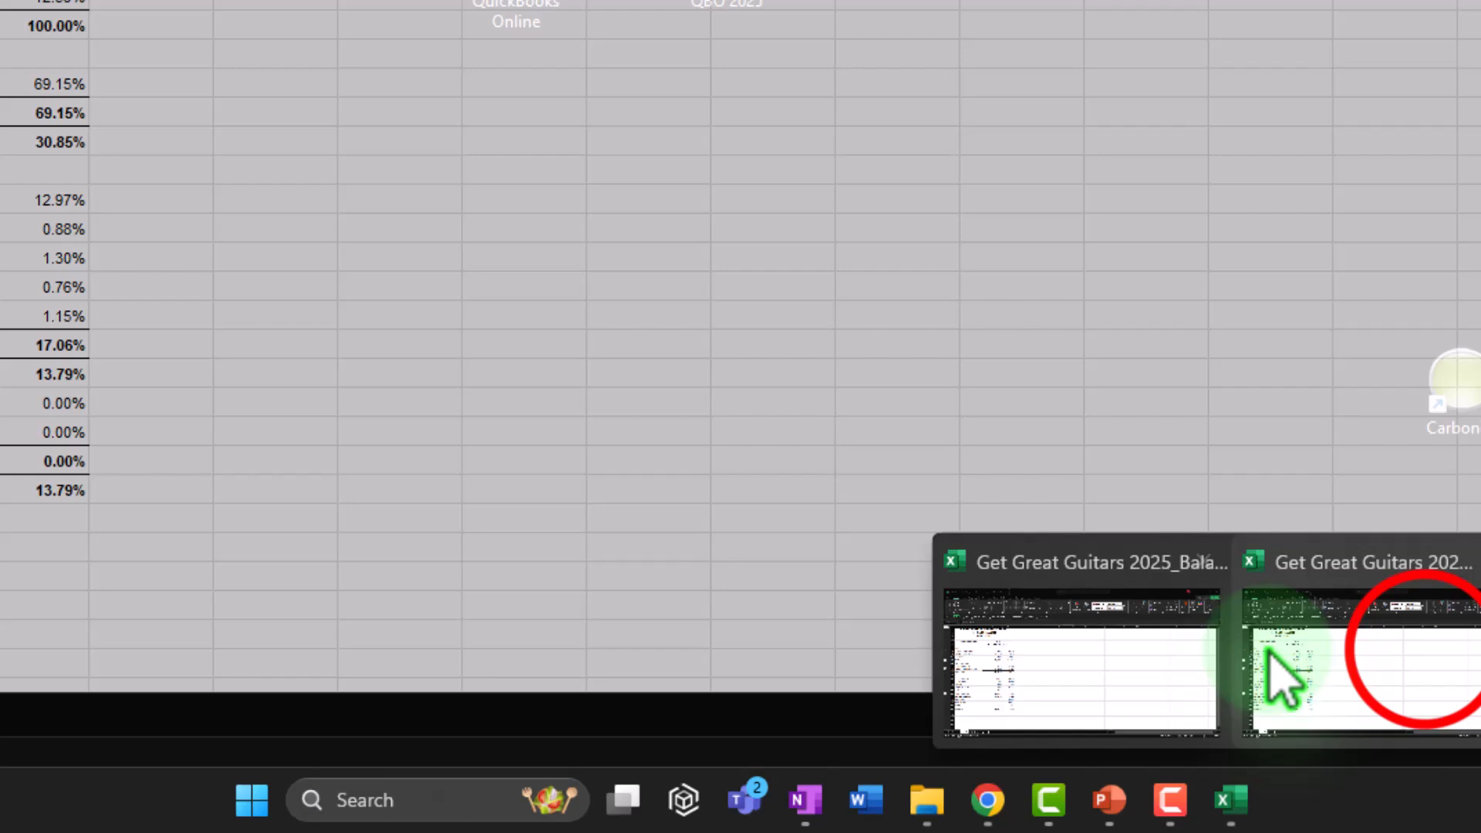
{"action": "left_click", "coordinate": [1282, 678]}
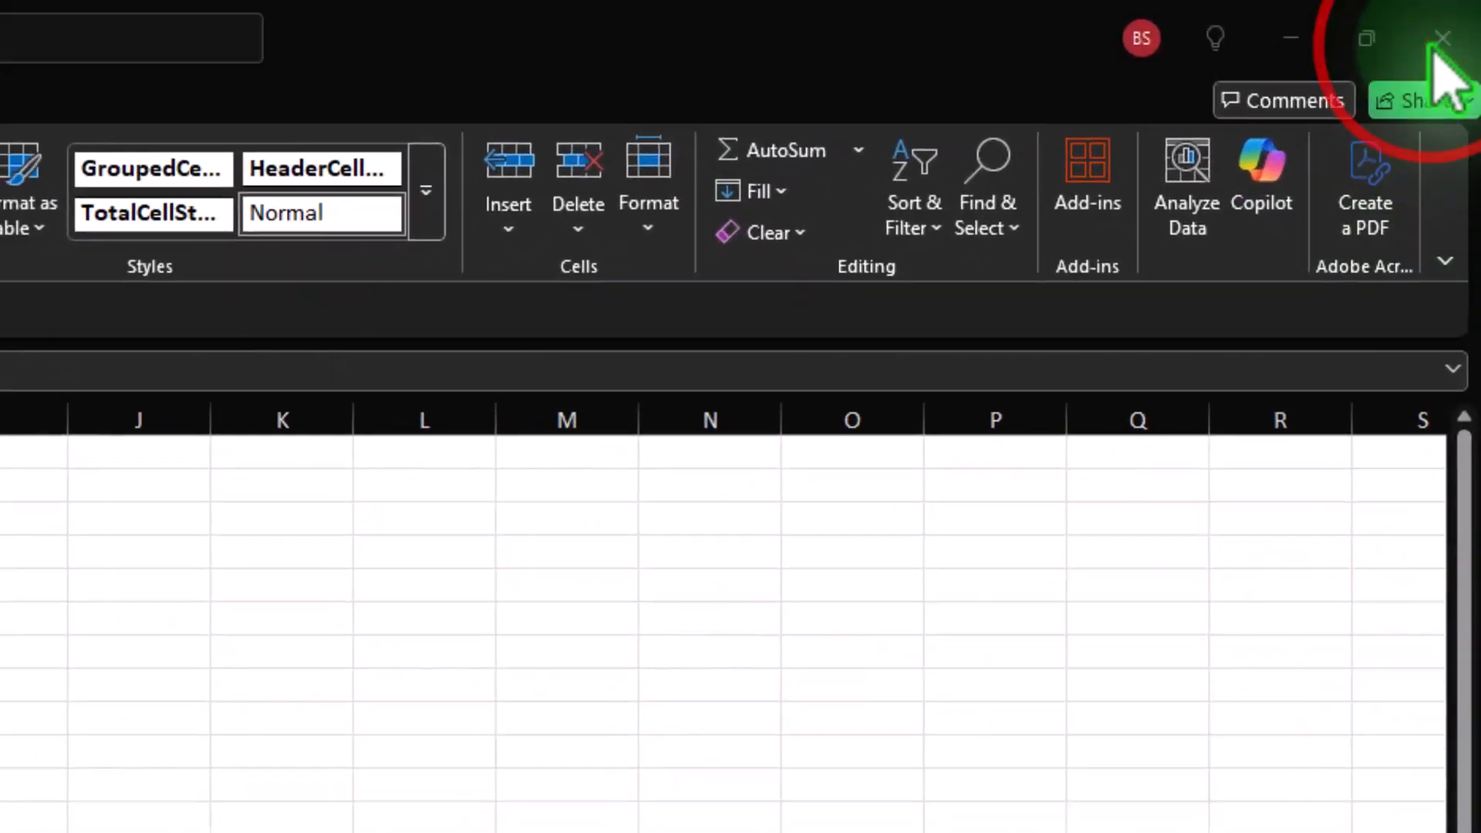
{"action": "left_click", "coordinate": [1438, 39]}
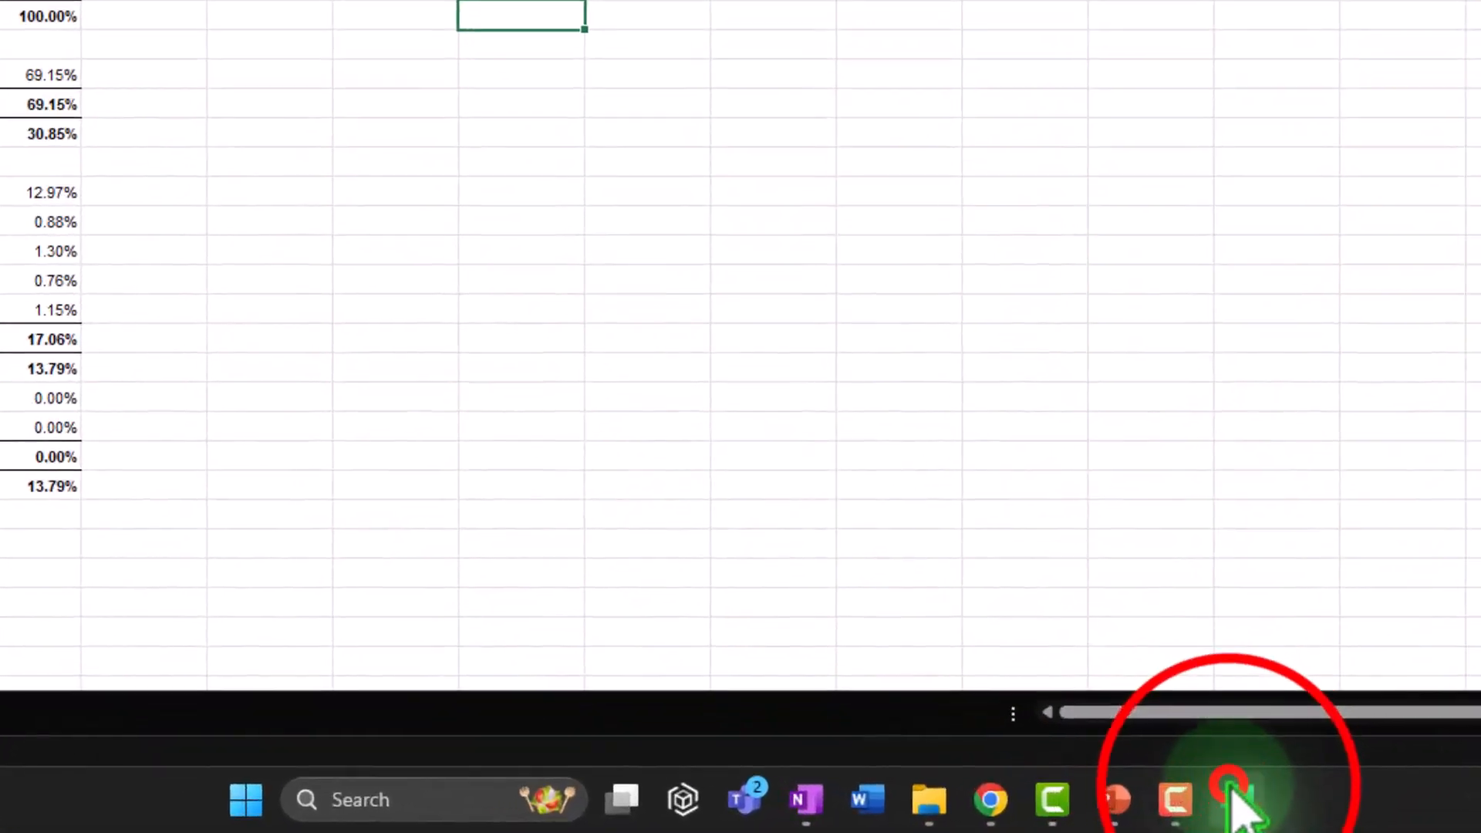
{"action": "left_click", "coordinate": [1230, 788]}
{"action": "left_click", "coordinate": [1231, 790]}
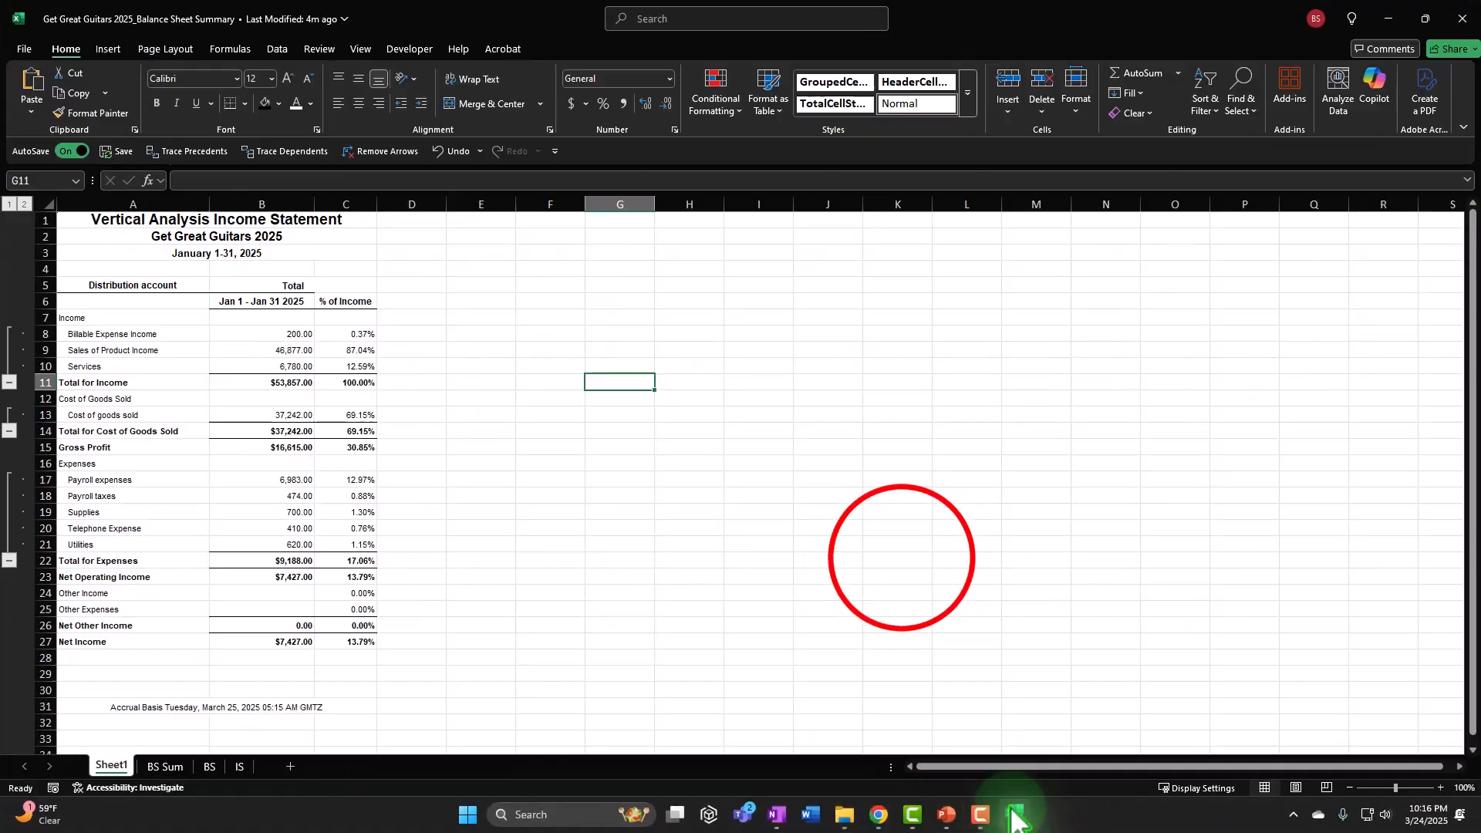
{"action": "left_click", "coordinate": [1001, 340]}
Move the copied Sheet1 behind the IS sheet and rename it "IS Vert An"
{"action": "left_click", "coordinate": [192, 729]}
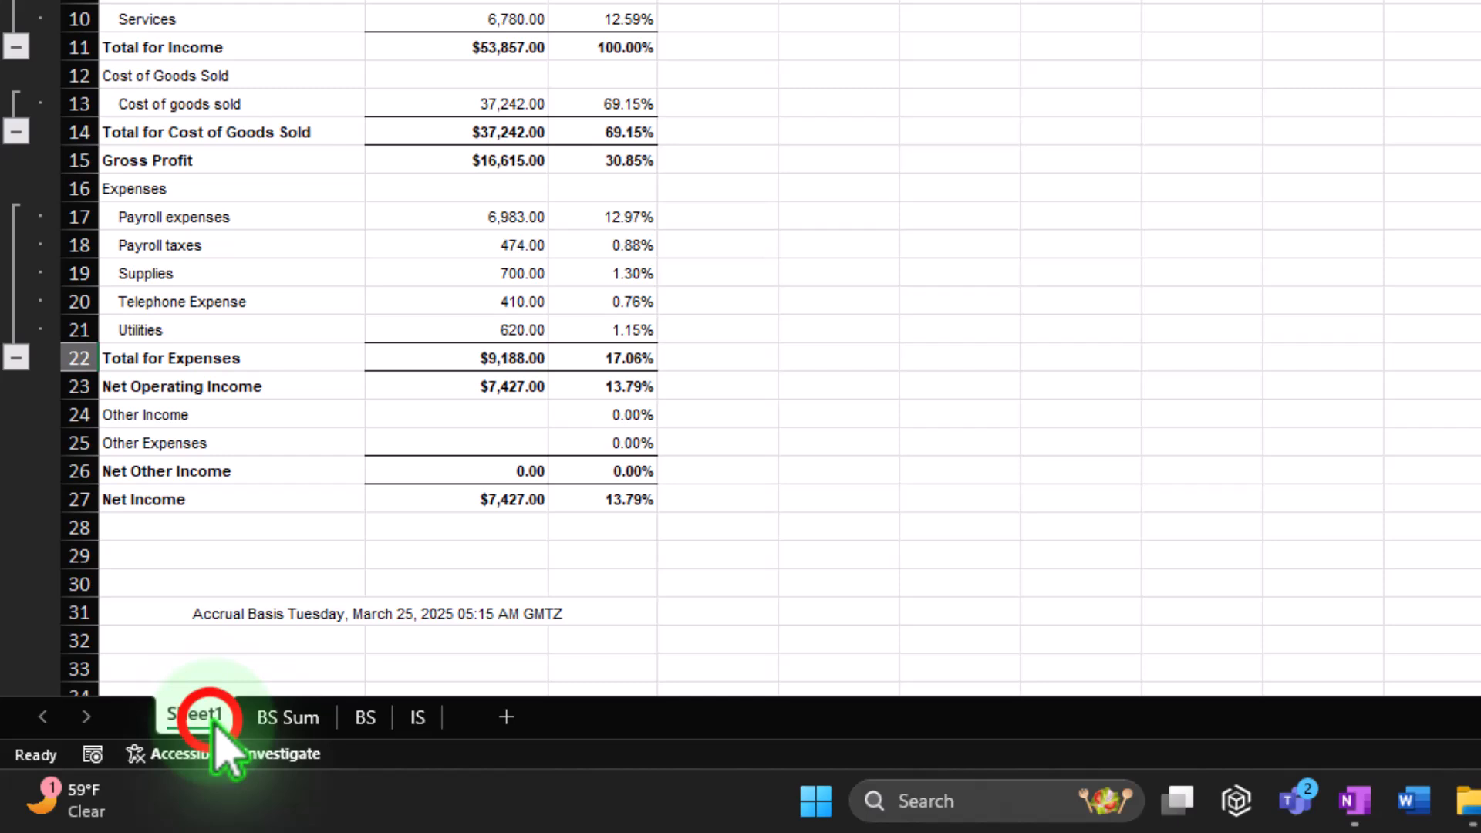
{"action": "left_click_drag", "start_coordinate": [418, 723], "coordinate": [471, 724]}
{"action": "double_click", "coordinate": [401, 717]}
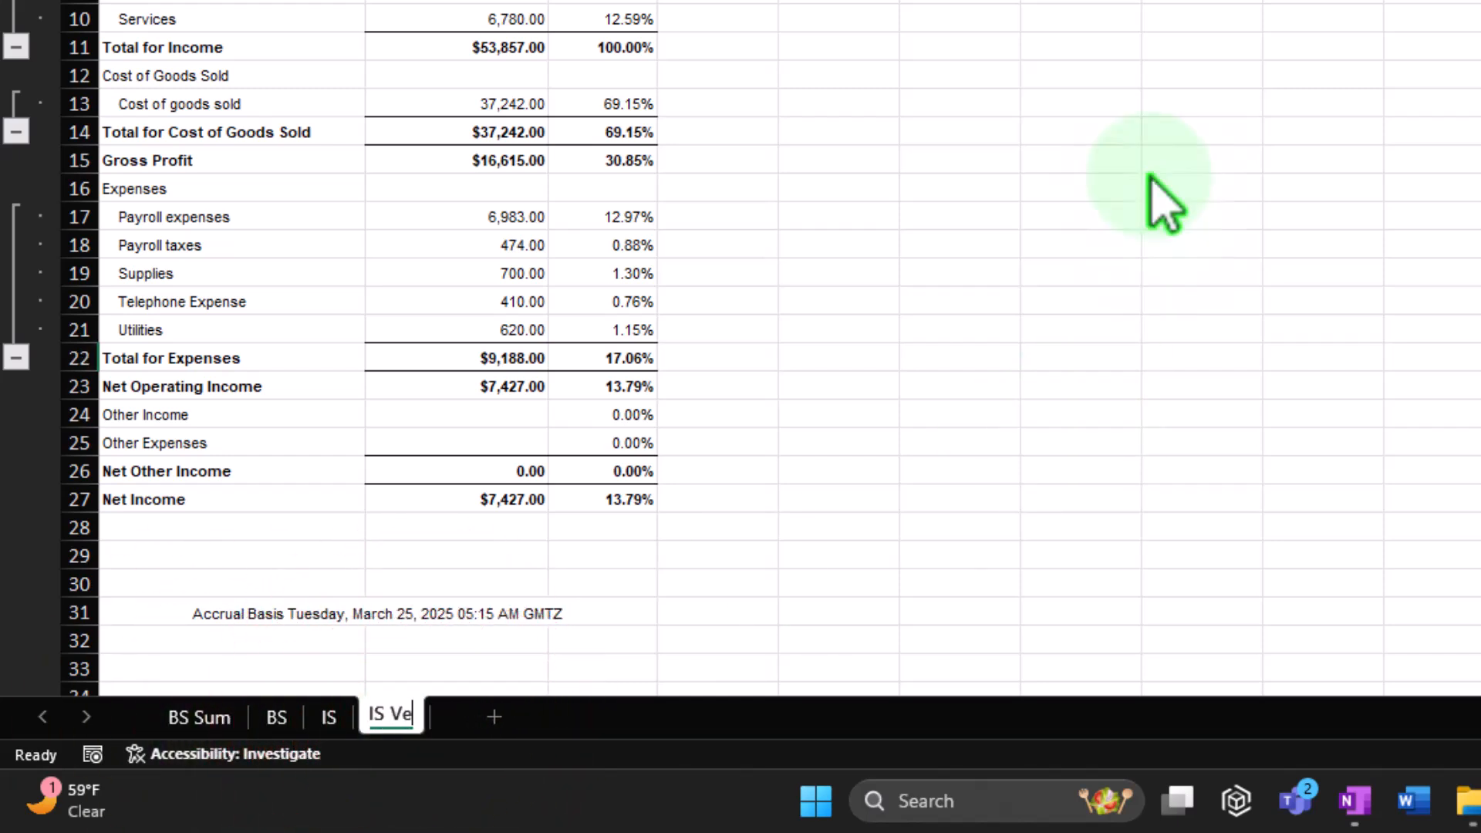
{"action": "type", "text": "IS Vert An"}
{"action": "left_click", "coordinate": [628, 265]}
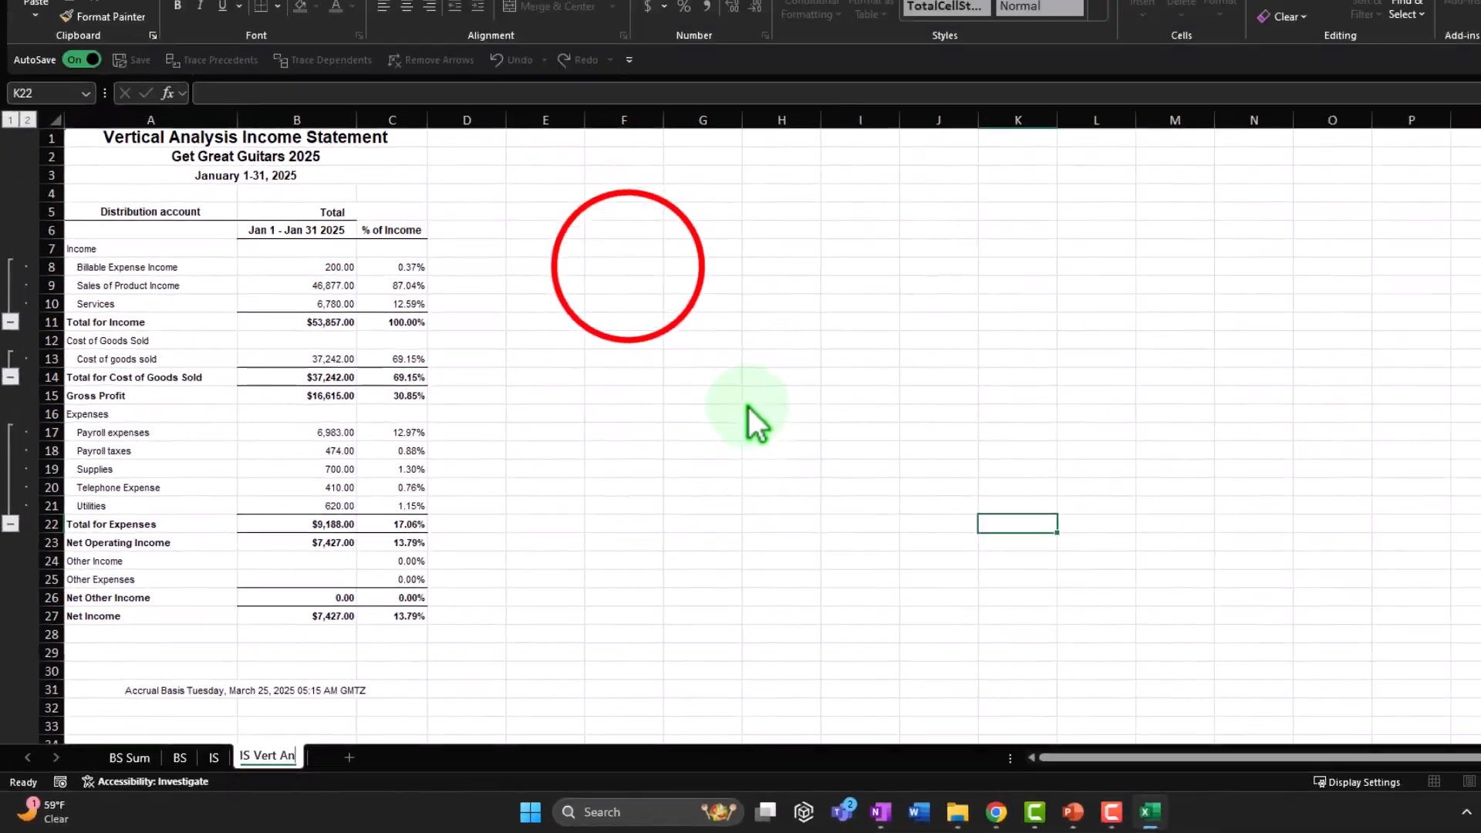
Show the page breaks on the IS Vert An sheet by switching to Page Layout view and back to Normal view
{"action": "left_click", "coordinate": [554, 332]}
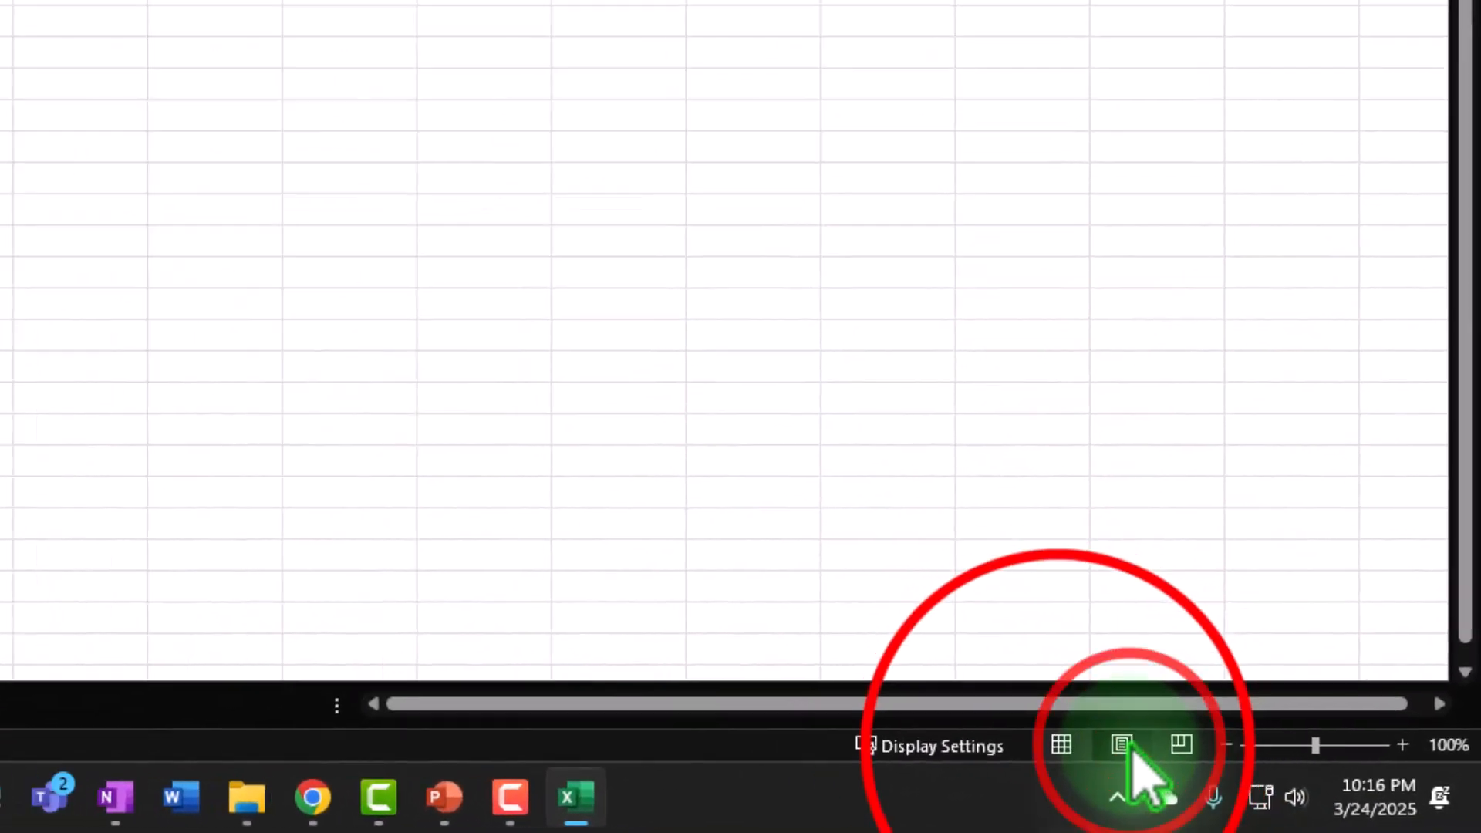
{"action": "left_click", "coordinate": [1122, 744]}
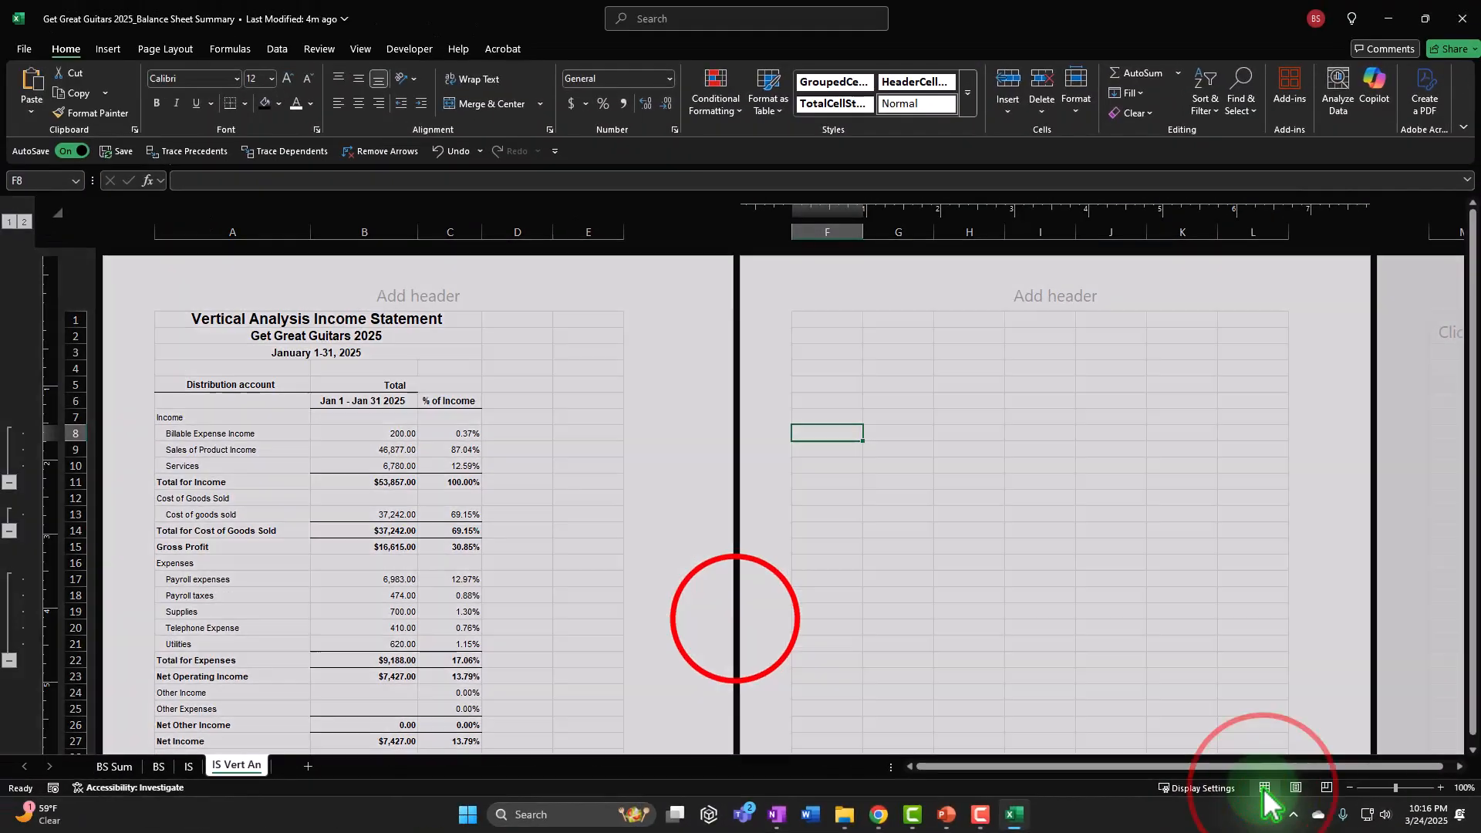
{"action": "left_click", "coordinate": [1061, 744]}
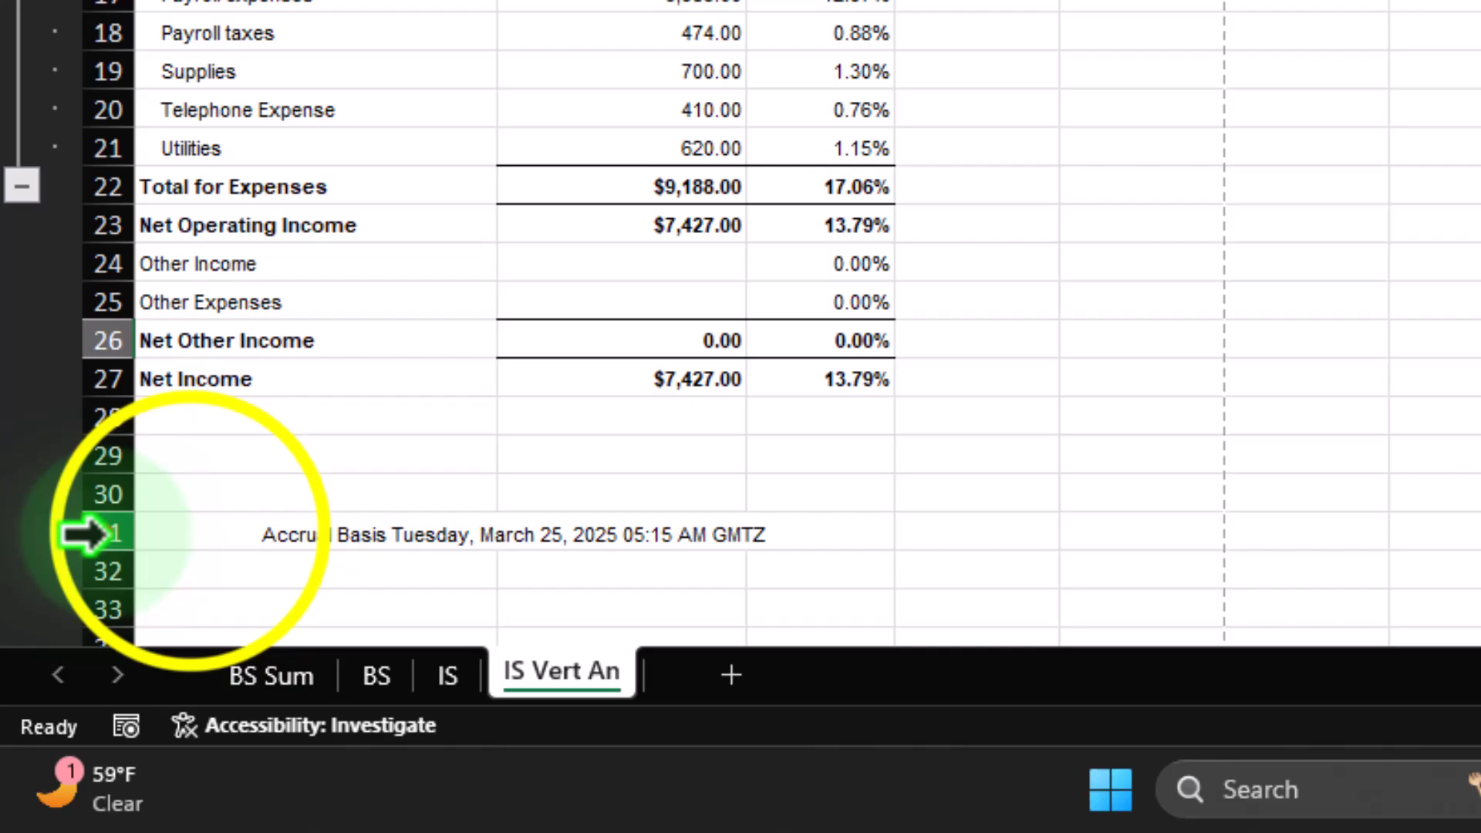
Delete the Accrual Basis timestamp note in row 31 of the IS Vert An sheet
{"action": "left_click", "coordinate": [87, 588]}
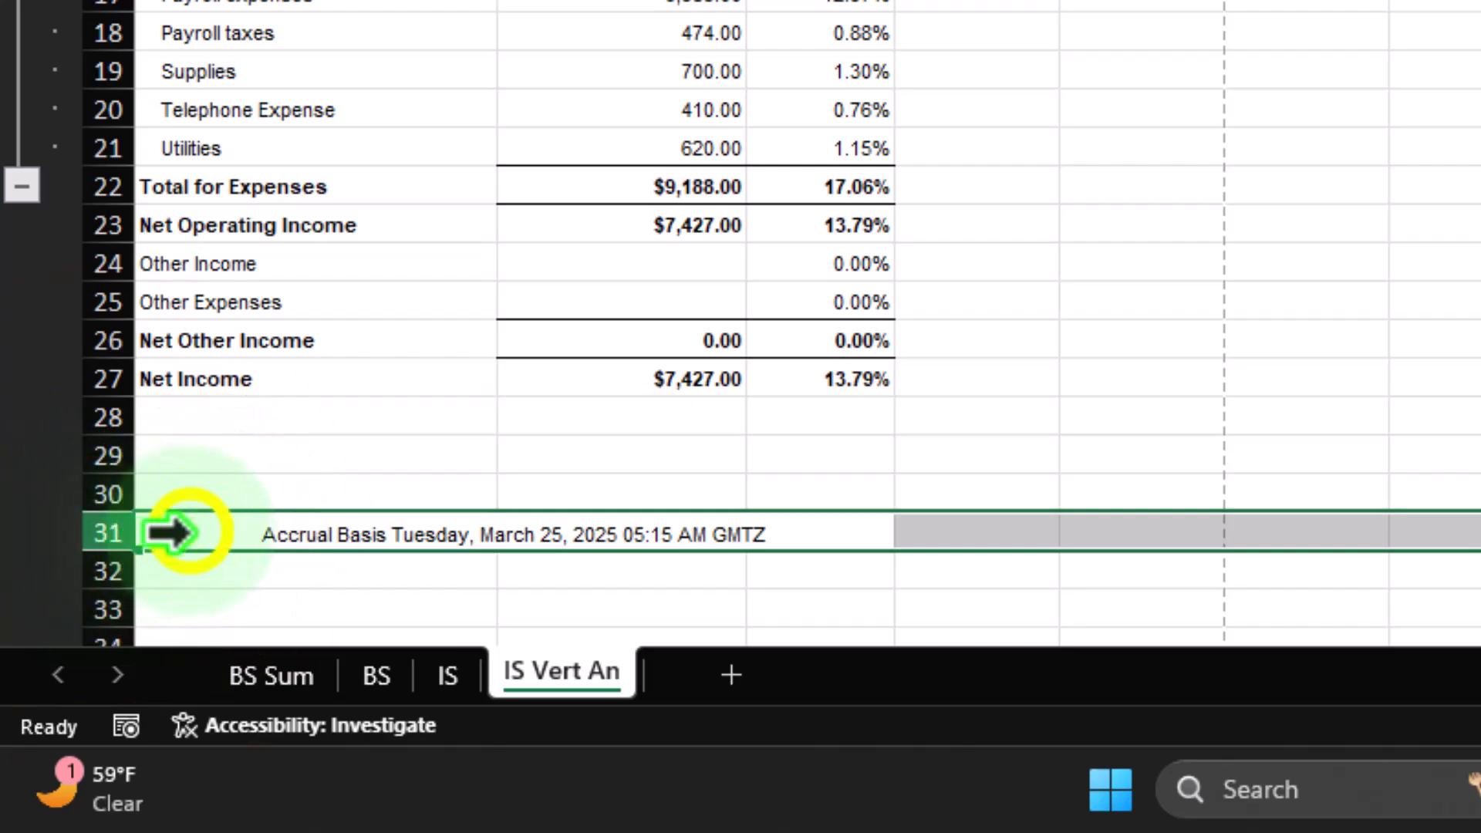
{"action": "right_click", "coordinate": [158, 590]}
{"action": "left_click", "coordinate": [247, 328]}
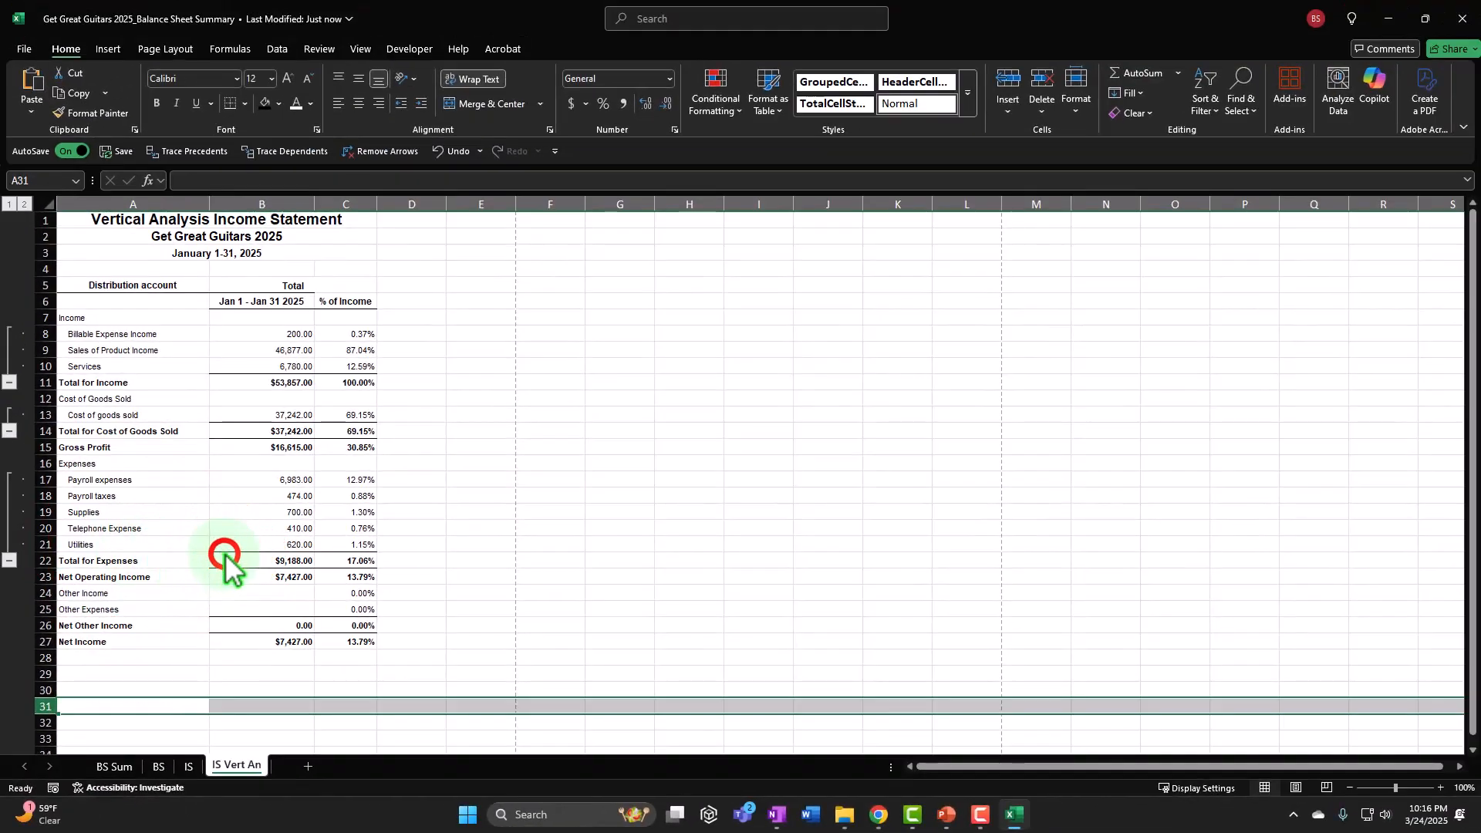
{"action": "left_click", "coordinate": [445, 316]}
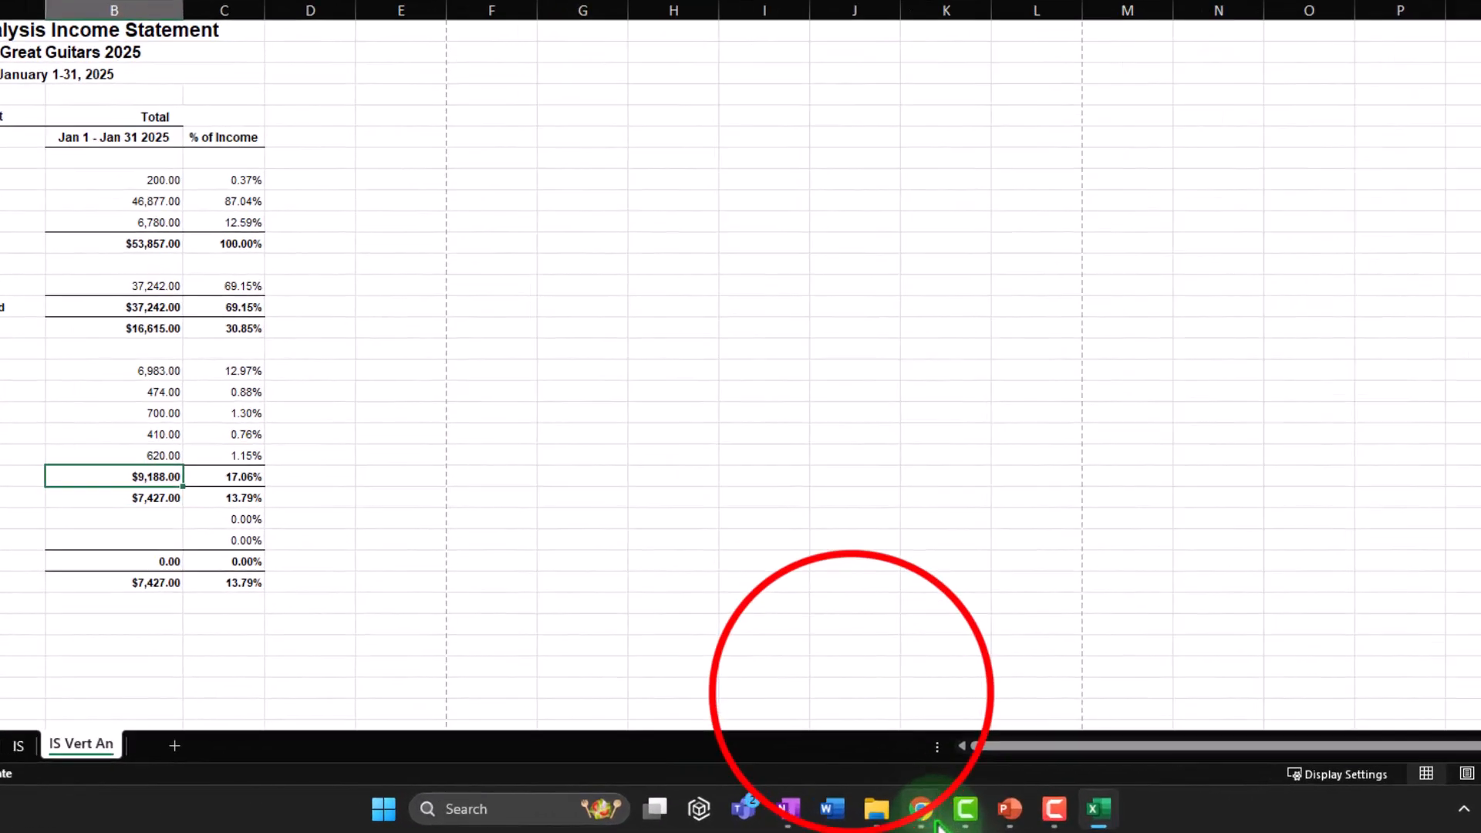
Review the Vertical Analysis Income Statement in QuickBooks down to its expenses, and return to the Excel workbook
{"action": "mouse_move", "coordinate": [881, 811]}
{"action": "left_click", "coordinate": [828, 745]}
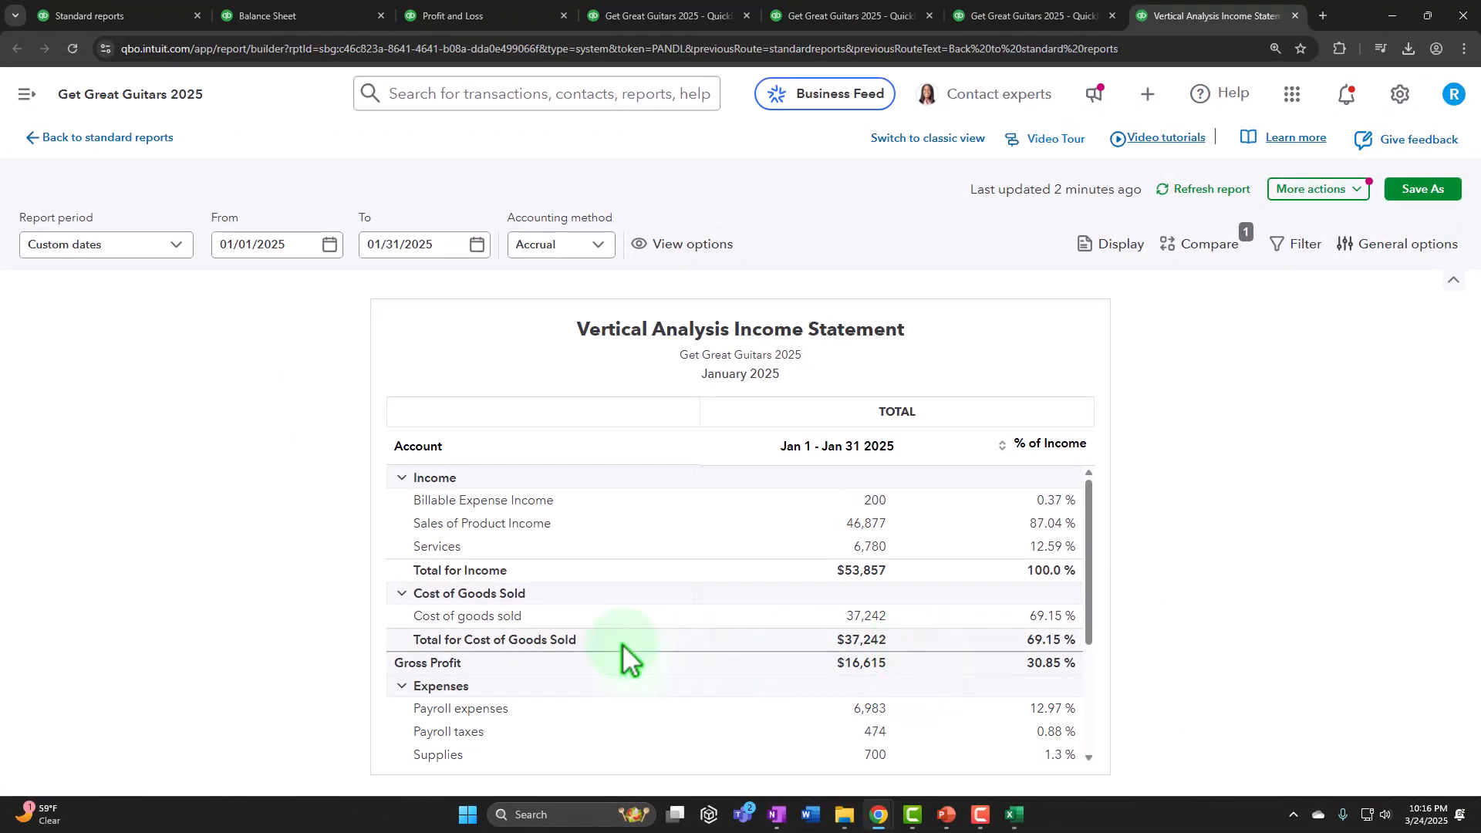
{"action": "scroll", "coordinate": [623, 652], "scroll_direction": "down", "scroll_amount": 5}
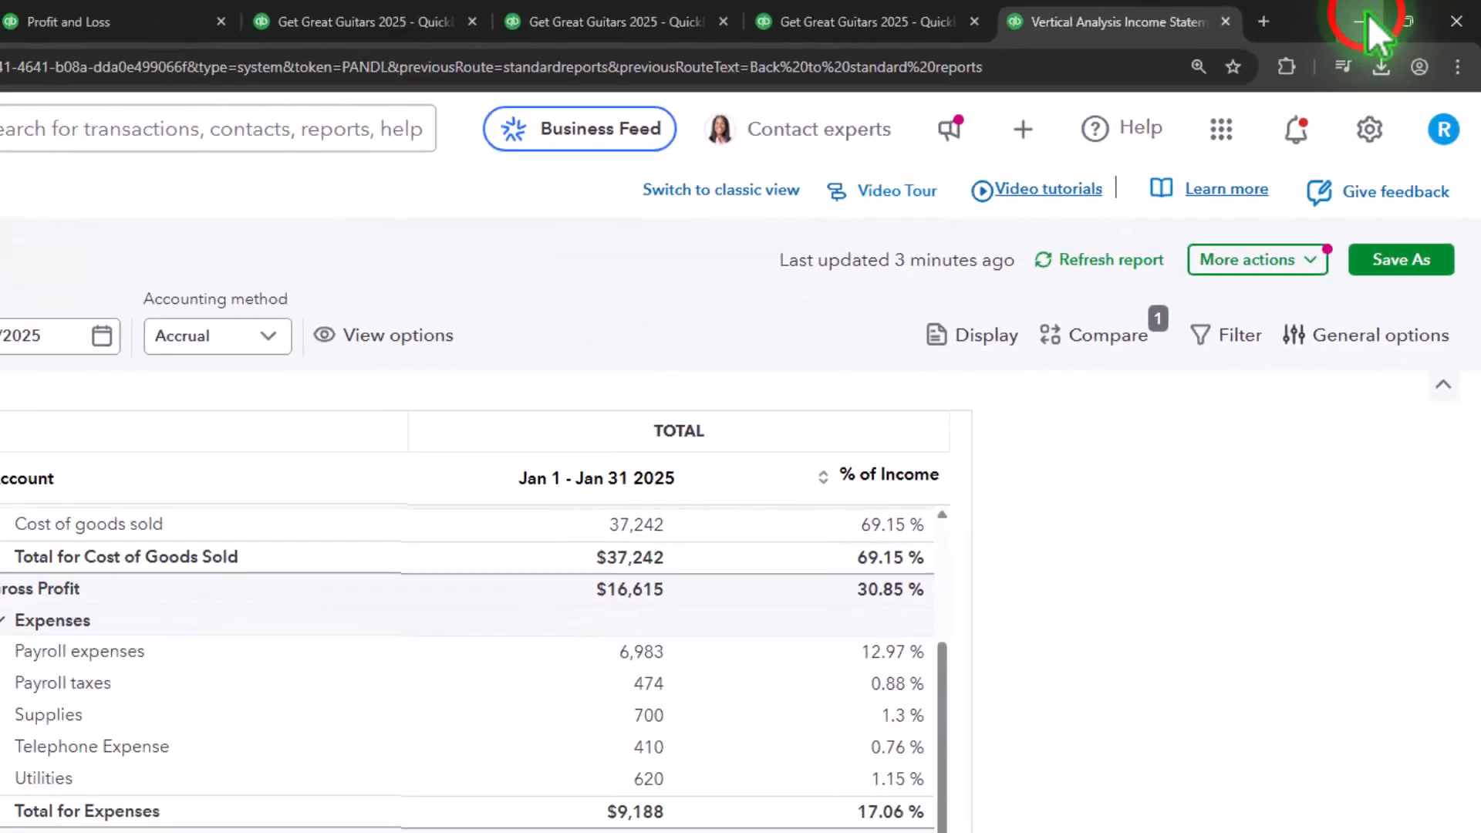
{"action": "left_click", "coordinate": [1365, 21]}
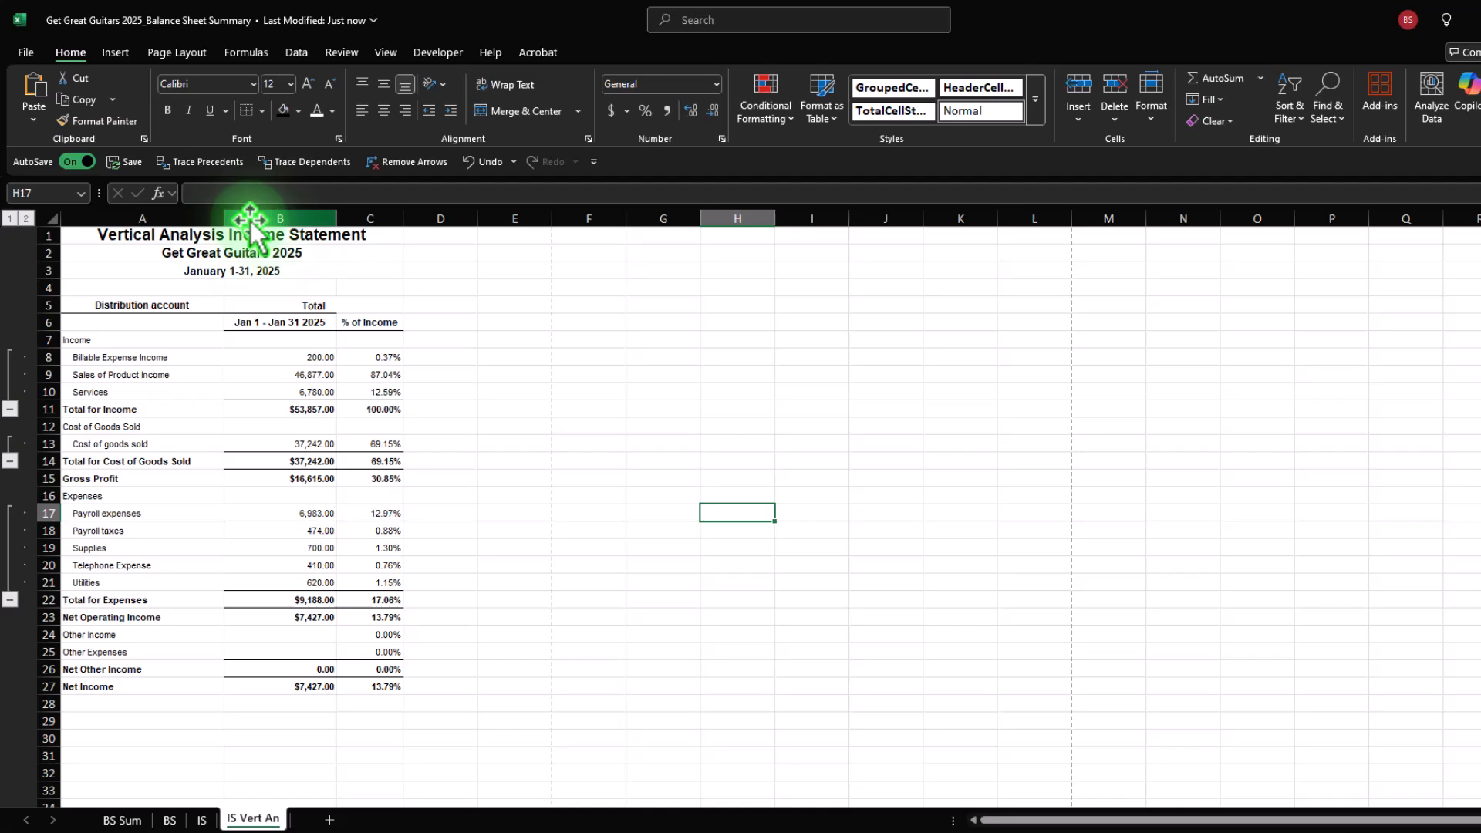
Widen column A until the report fills the first page's width, and delete row 5 with the Distribution account heading
{"action": "left_click_drag", "start_coordinate": [209, 204], "coordinate": [319, 205]}
{"action": "left_click_drag", "start_coordinate": [474, 310], "coordinate": [562, 315]}
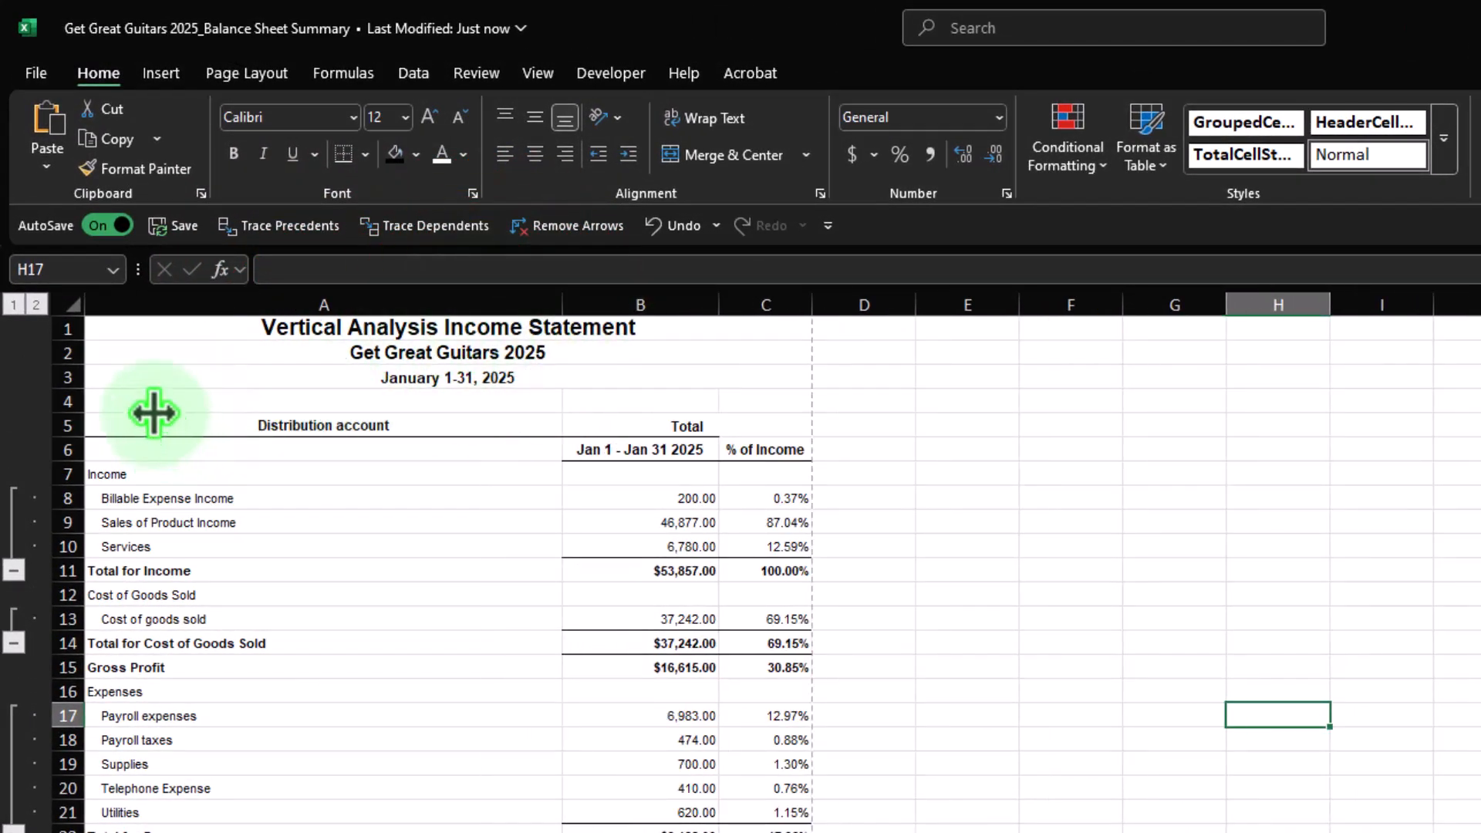
{"action": "left_click", "coordinate": [60, 421]}
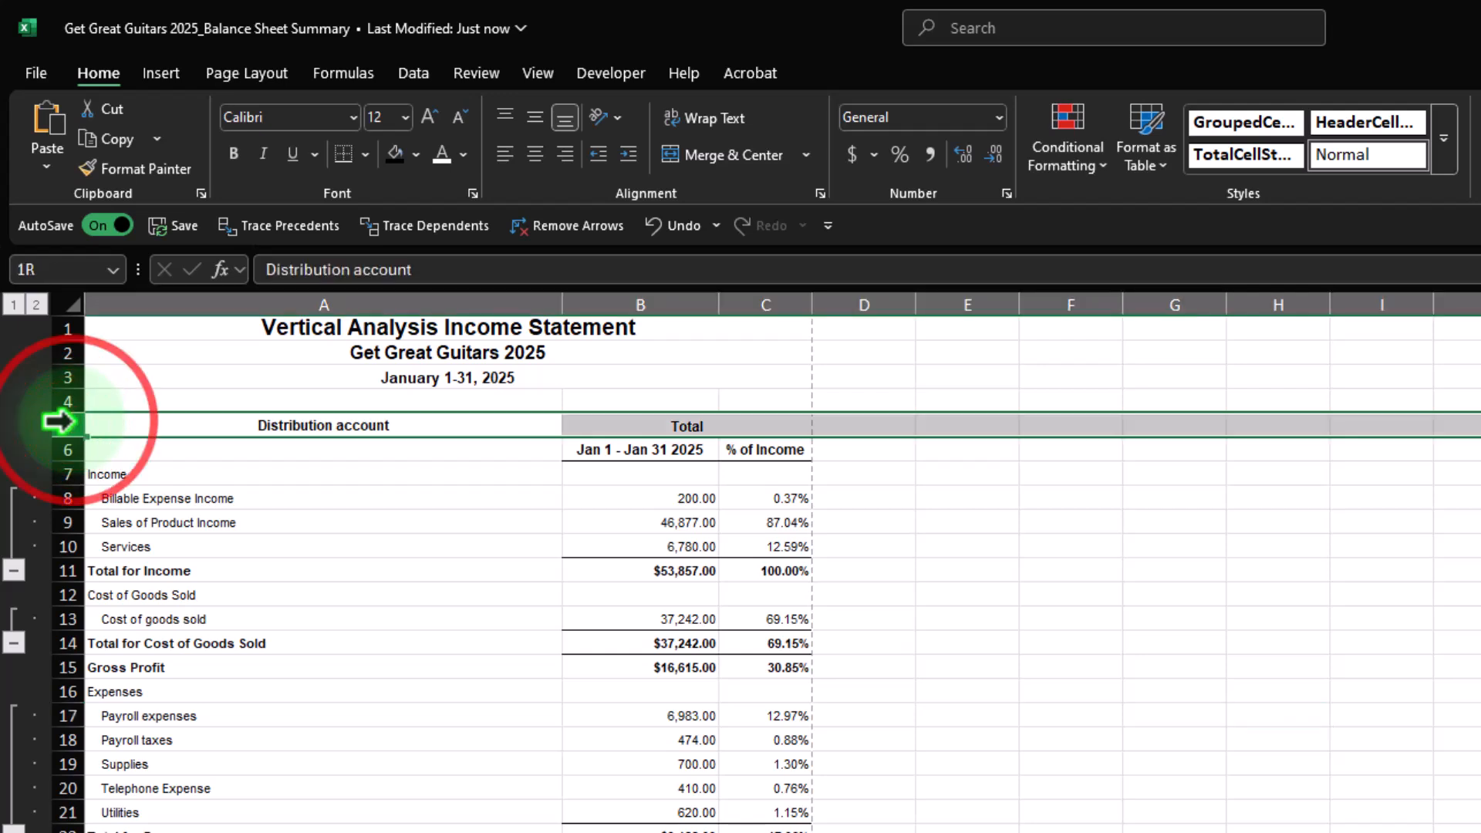
{"action": "right_click", "coordinate": [244, 421]}
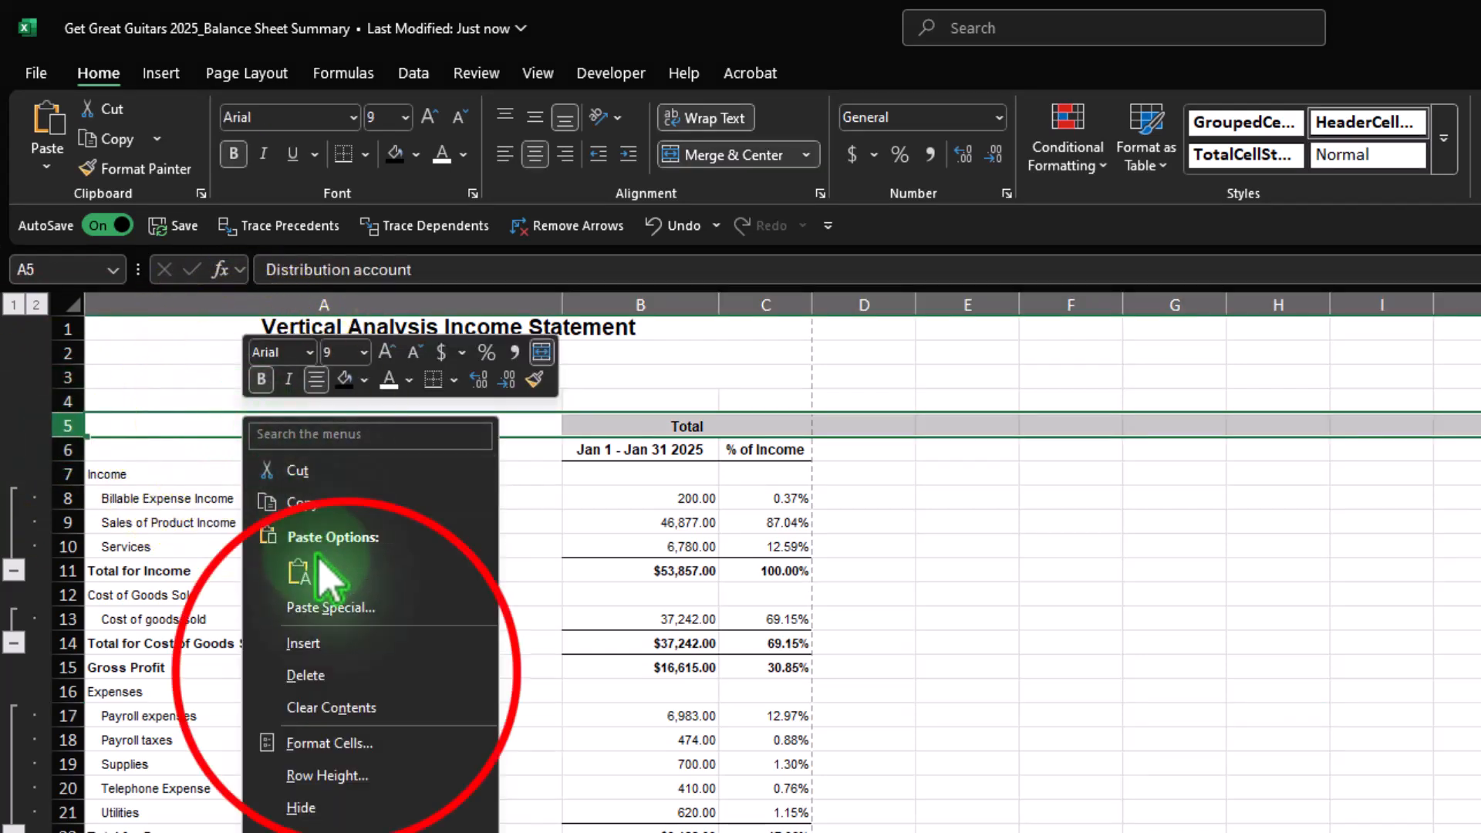
{"action": "left_click", "coordinate": [307, 675]}
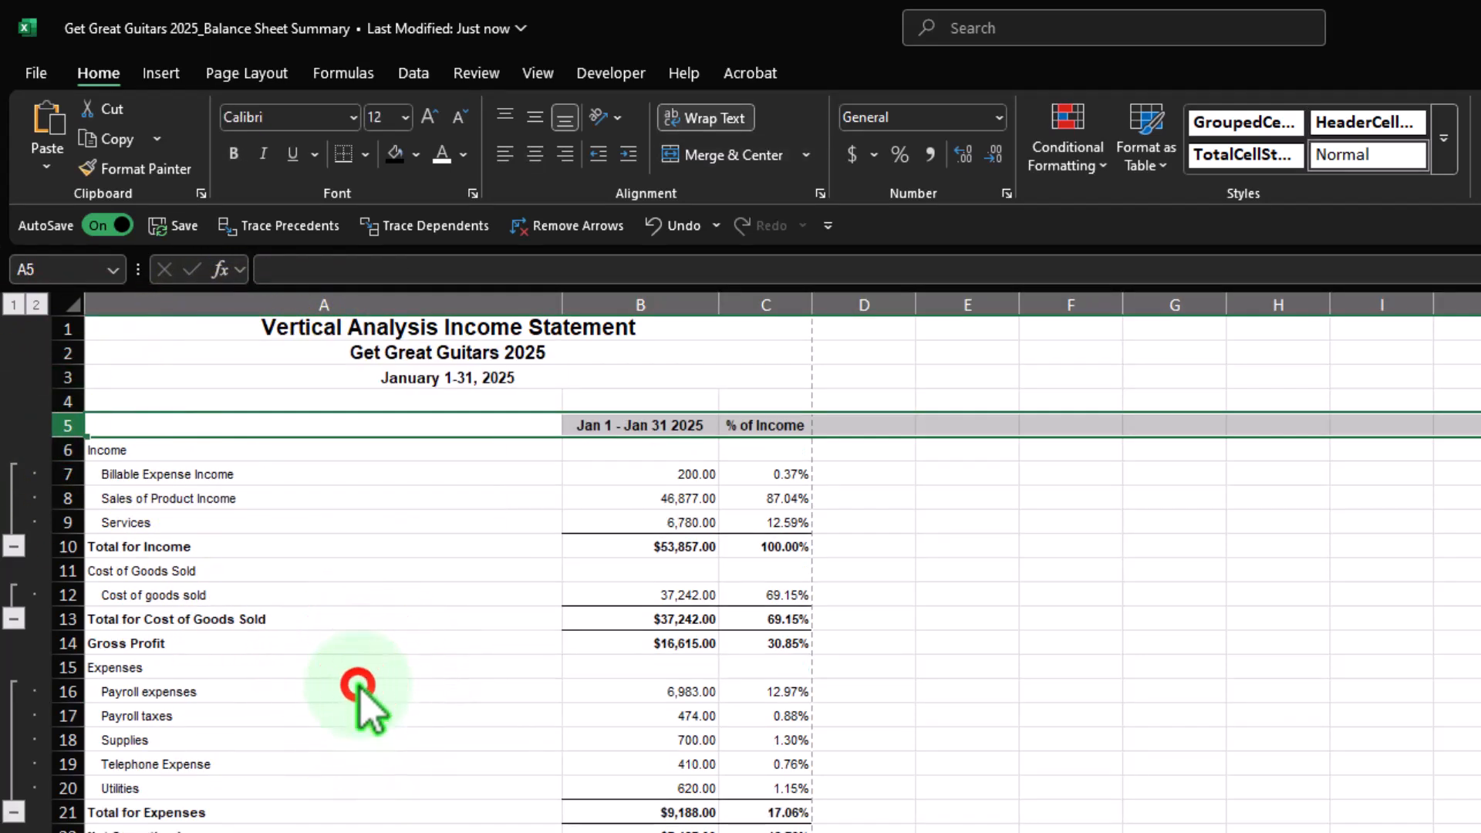
{"action": "left_click", "coordinate": [359, 688]}
Apply the current fill colour and font colour to the report title rows A1:C3
{"action": "left_click_drag", "start_coordinate": [280, 327], "coordinate": [538, 378]}
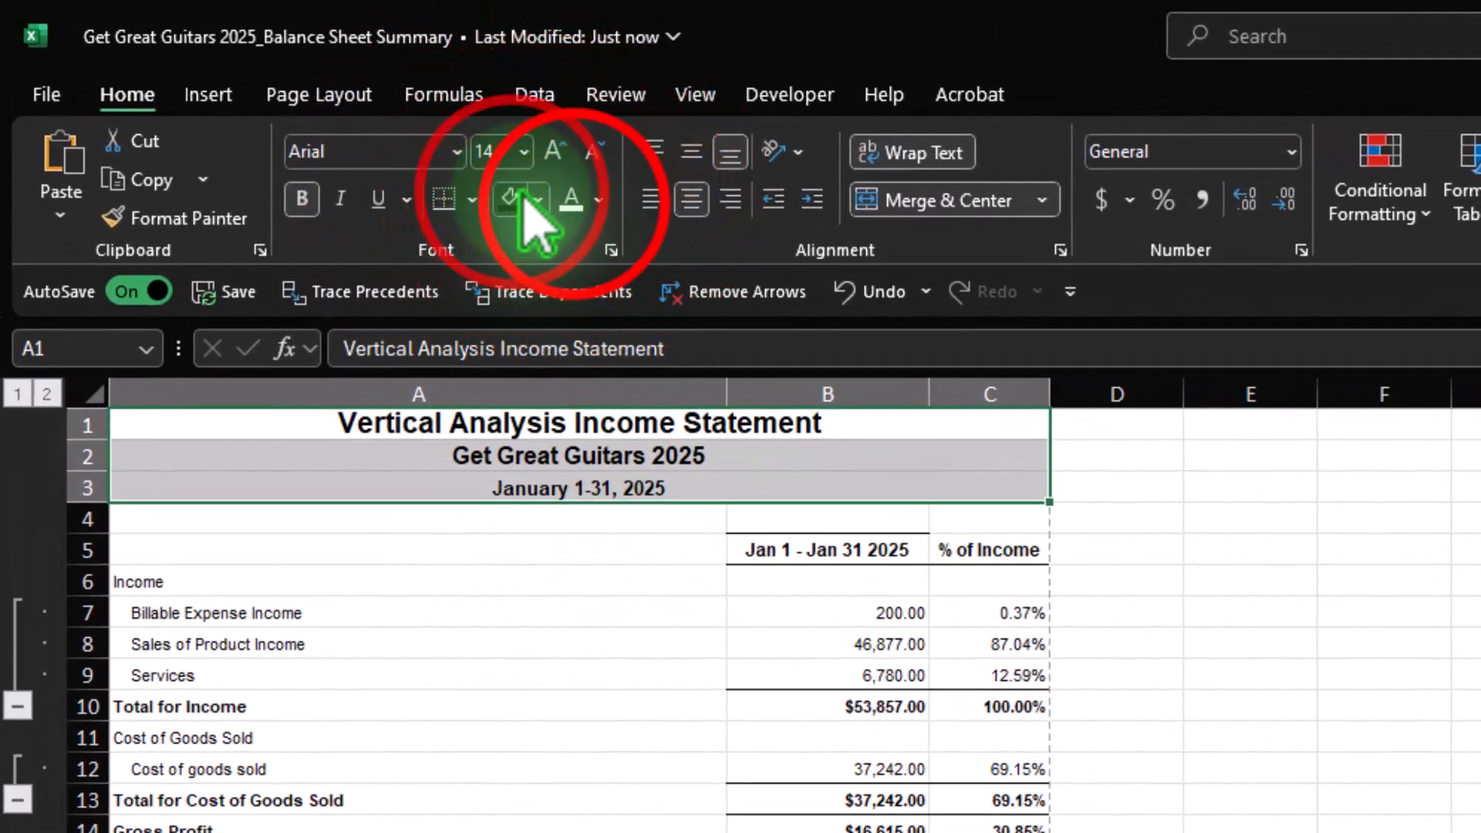
{"action": "left_click", "coordinate": [420, 163]}
{"action": "left_click", "coordinate": [470, 163]}
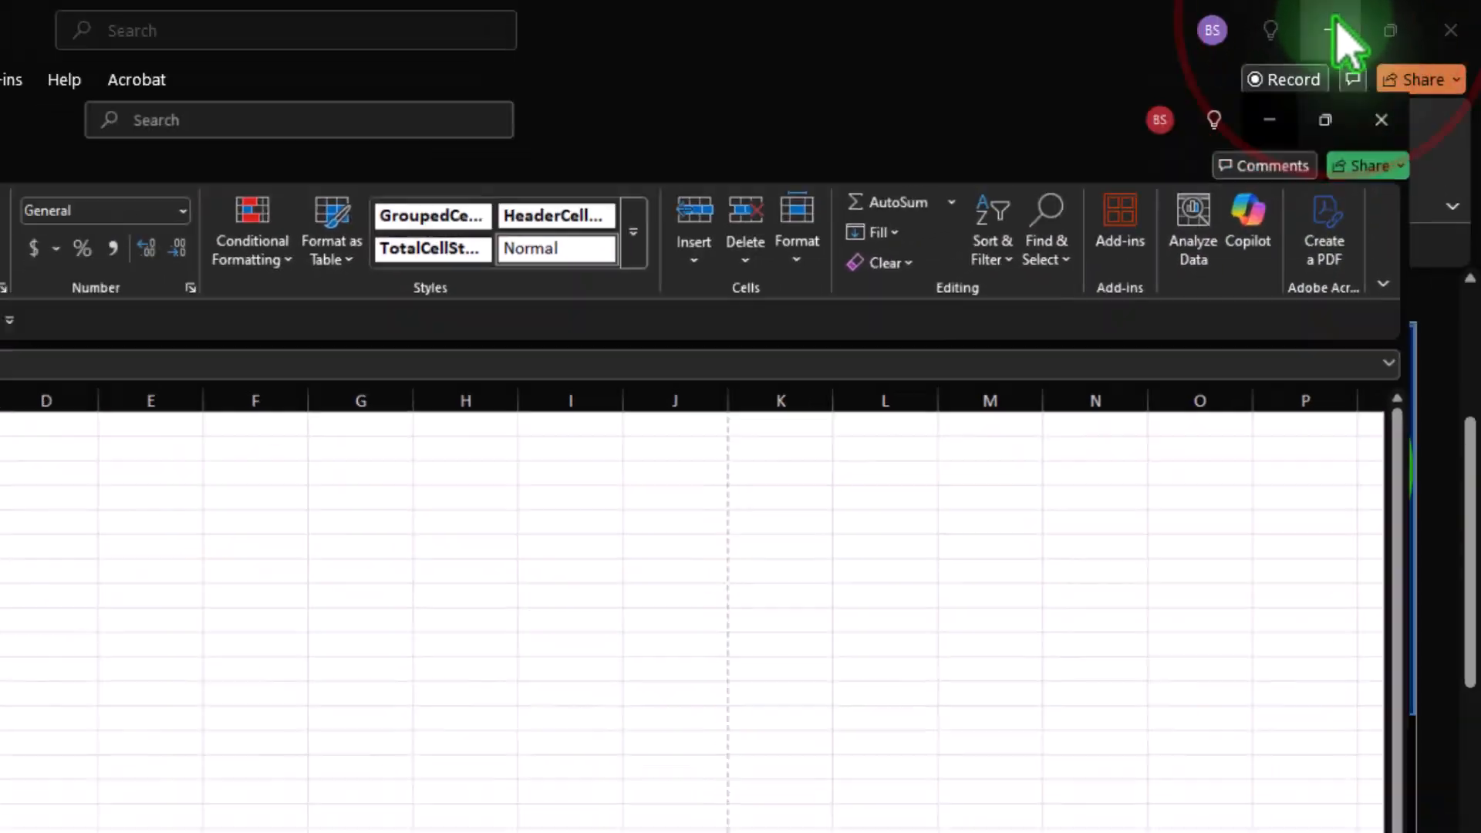
Minimize the window in front and switch to the Chrome window showing the QuickBooks Vertical Analysis Income Statement
{"action": "left_click", "coordinate": [1333, 30]}
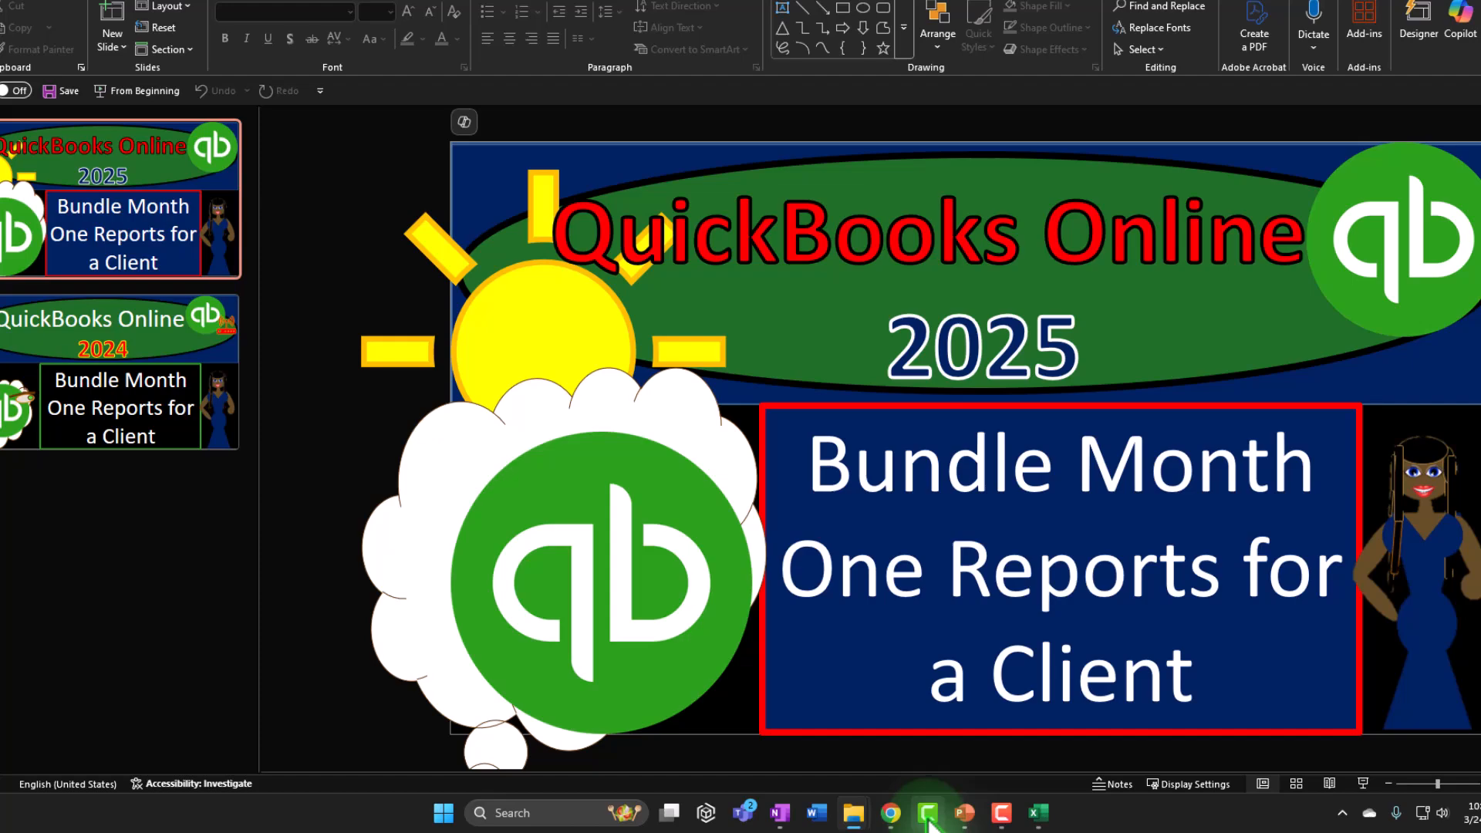
{"action": "mouse_move", "coordinate": [957, 802]}
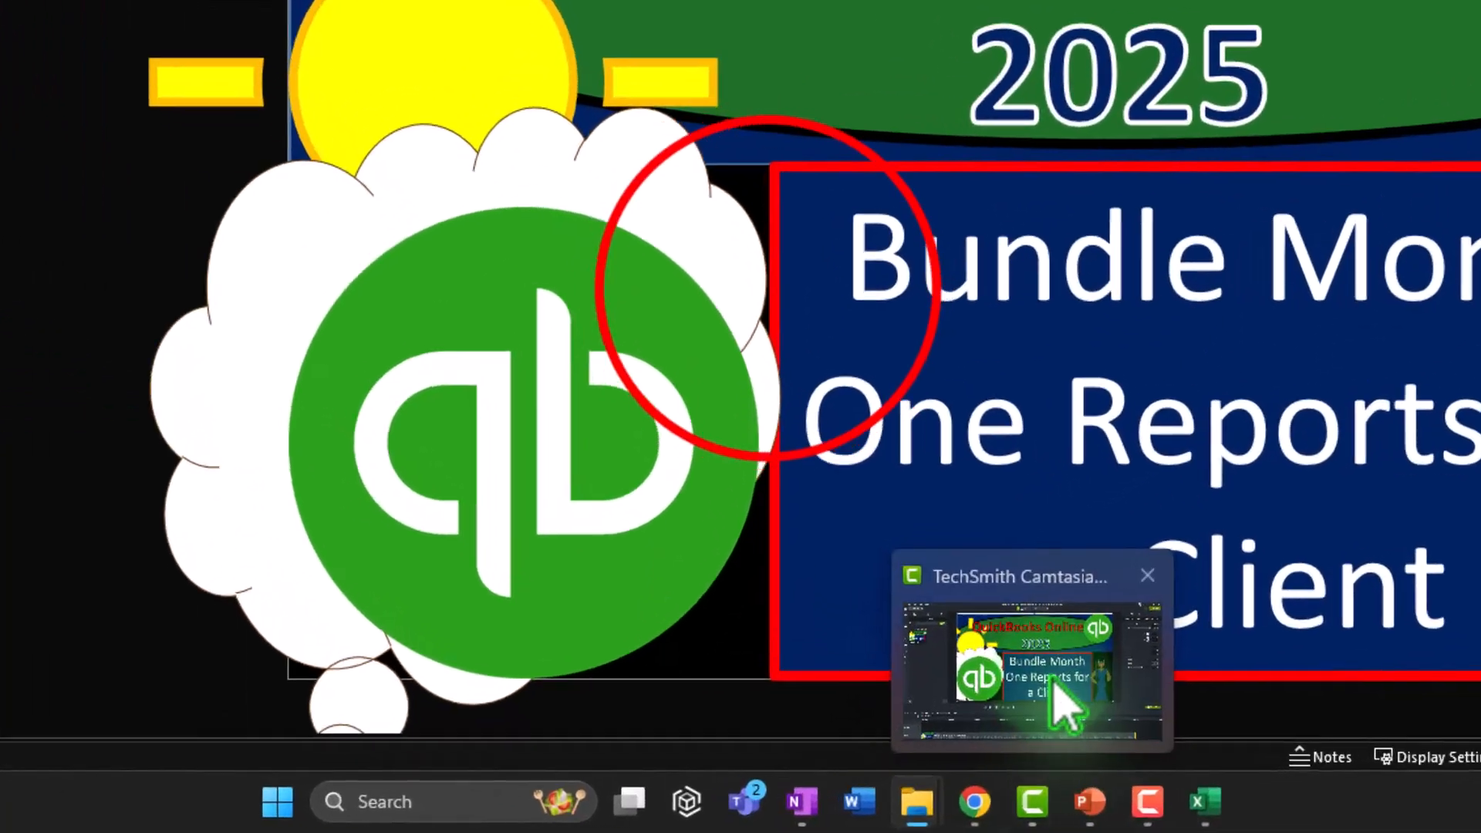
{"action": "left_click", "coordinate": [768, 288]}
{"action": "left_click", "coordinate": [974, 802]}
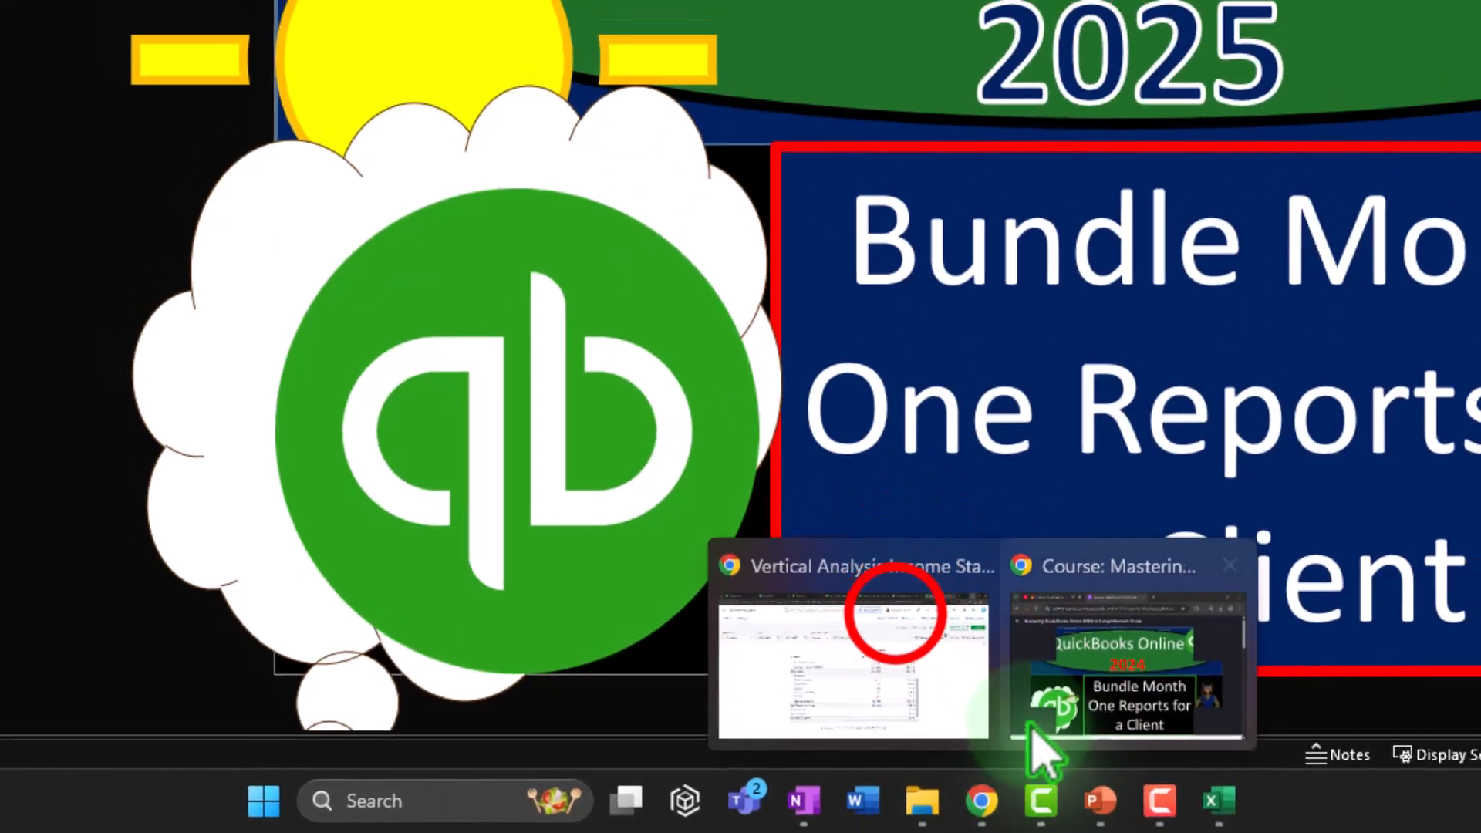
{"action": "left_click", "coordinate": [895, 617]}
{"action": "scroll", "coordinate": [899, 547], "scroll_direction": "up", "scroll_amount": 3}
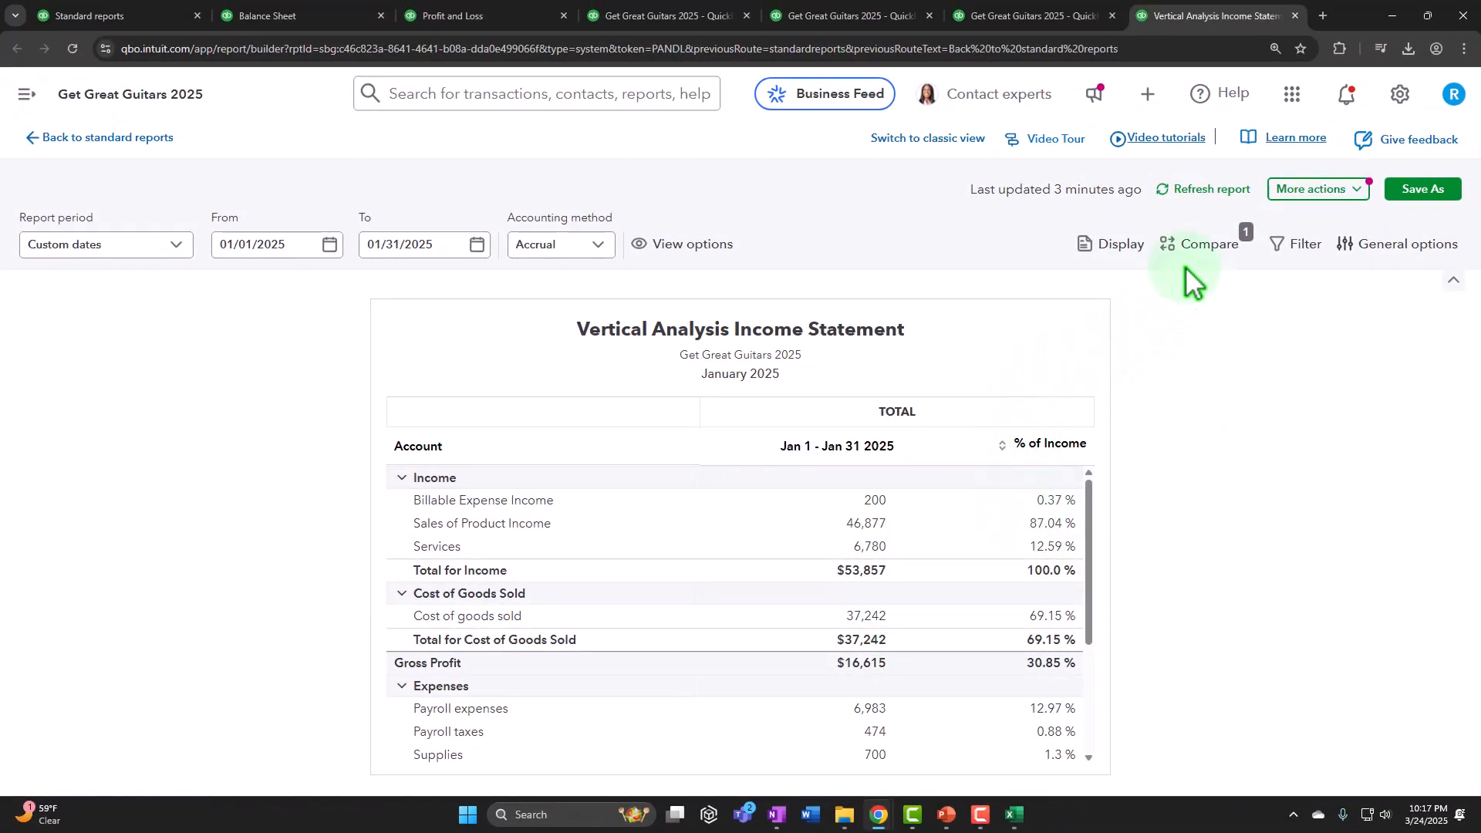
Switch the report between classic and modern views, ending in classic view
{"action": "left_click", "coordinate": [929, 139]}
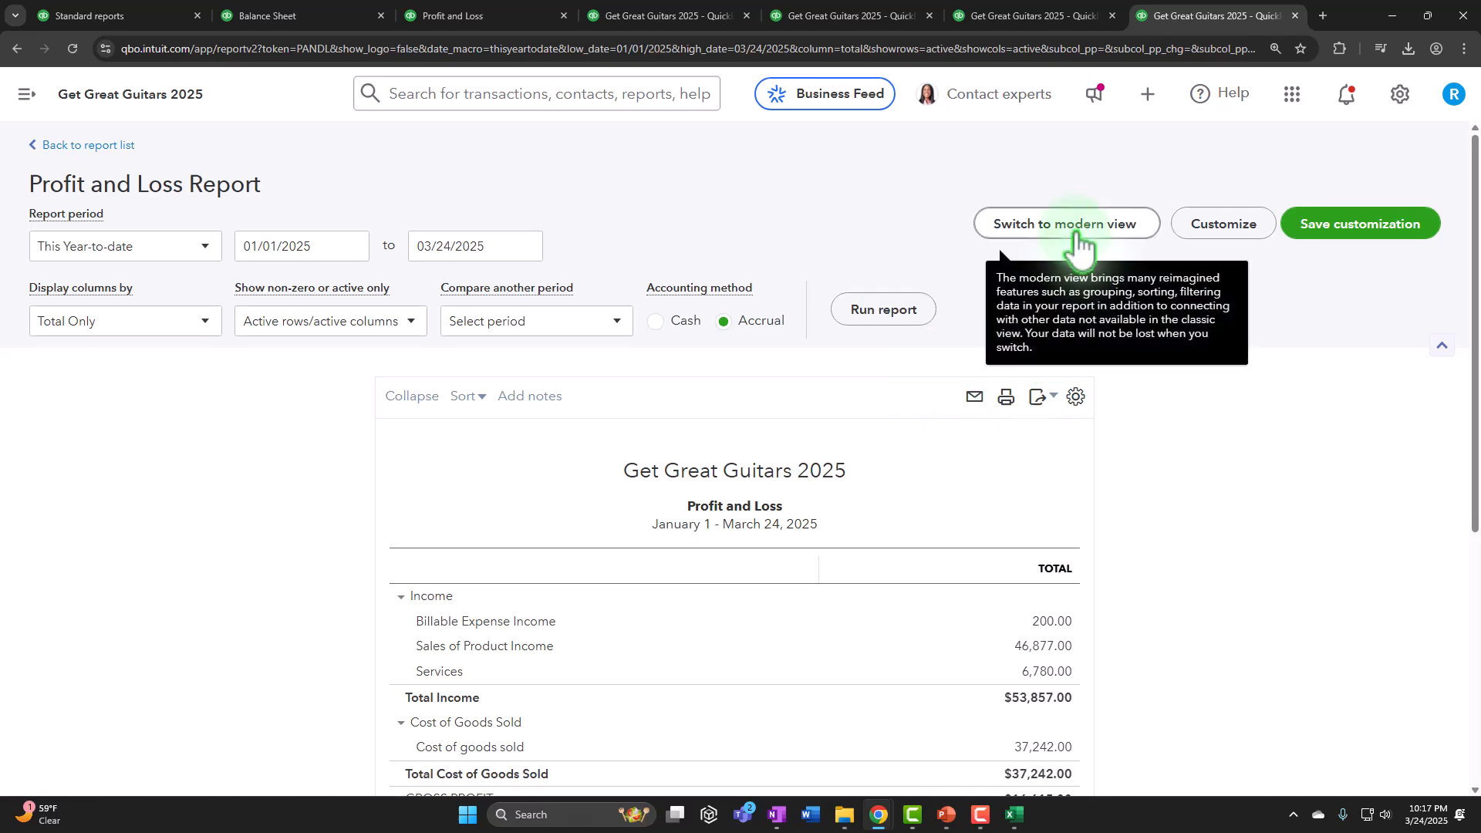
{"action": "left_click", "coordinate": [1076, 231]}
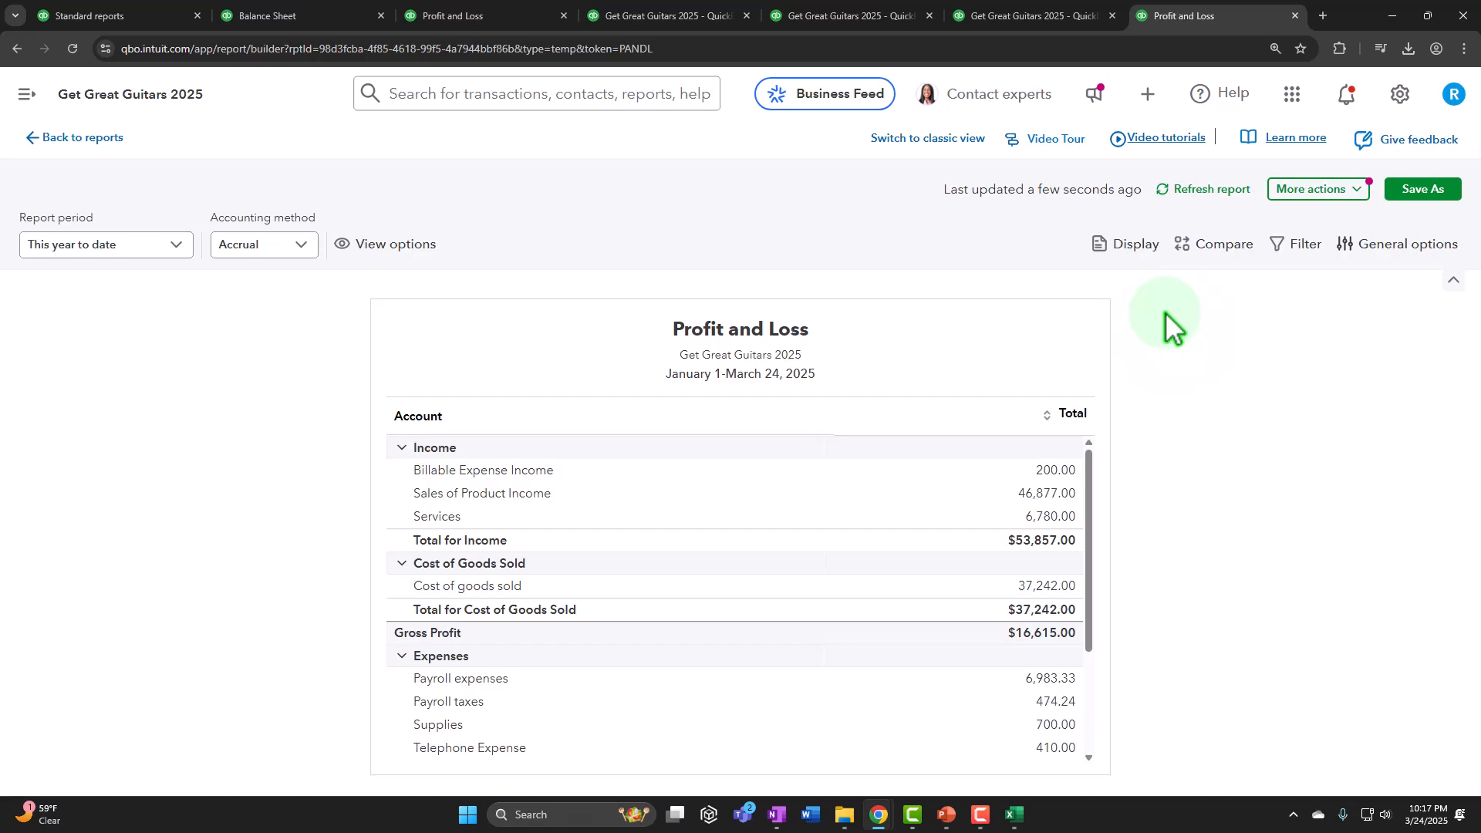
{"action": "left_click", "coordinate": [922, 138]}
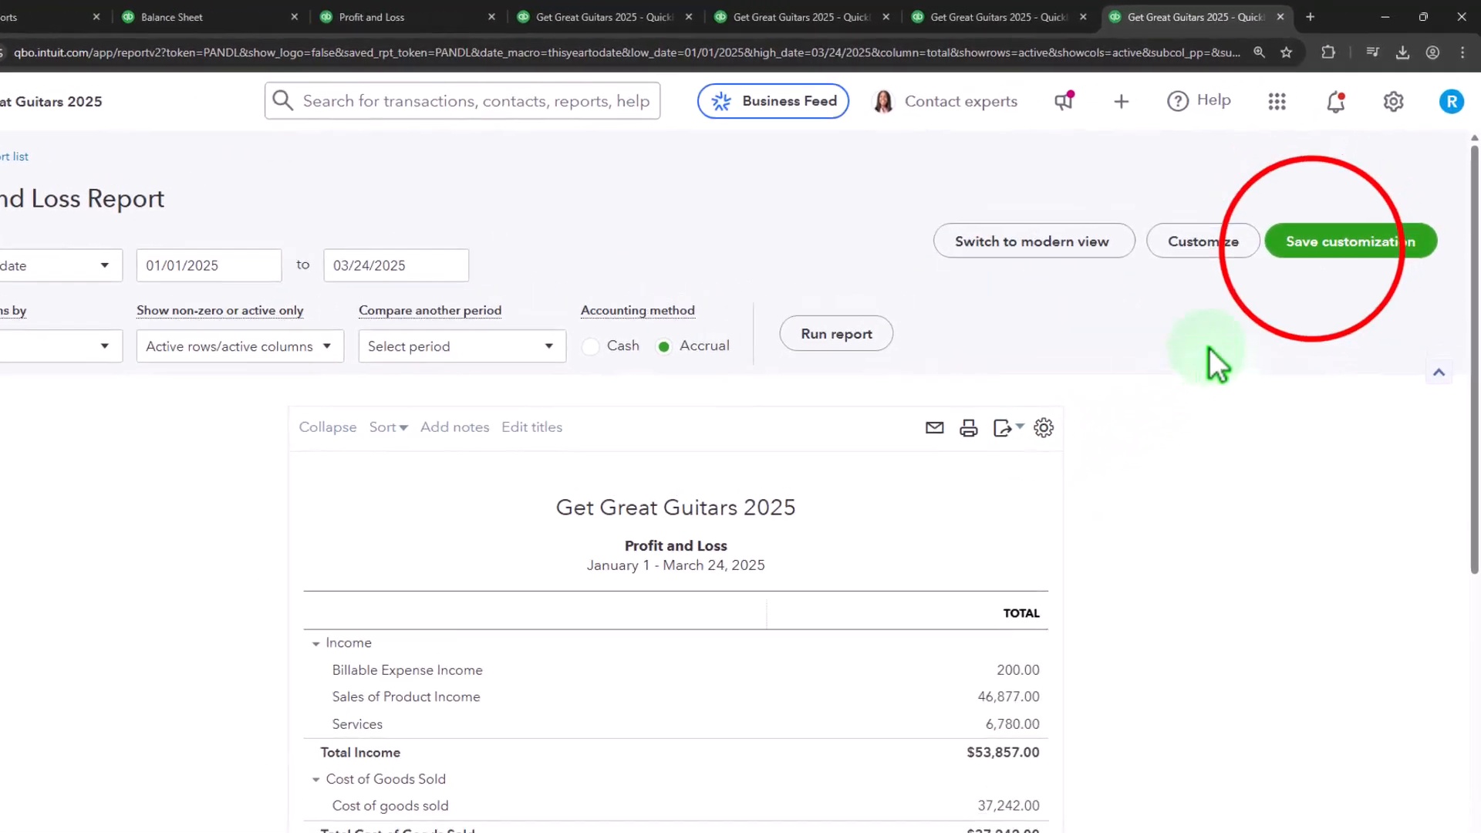
Save the report customization as "4 Vertical Analysis Income Statement" and assign it to an existing report group
{"action": "left_click", "coordinate": [1320, 225]}
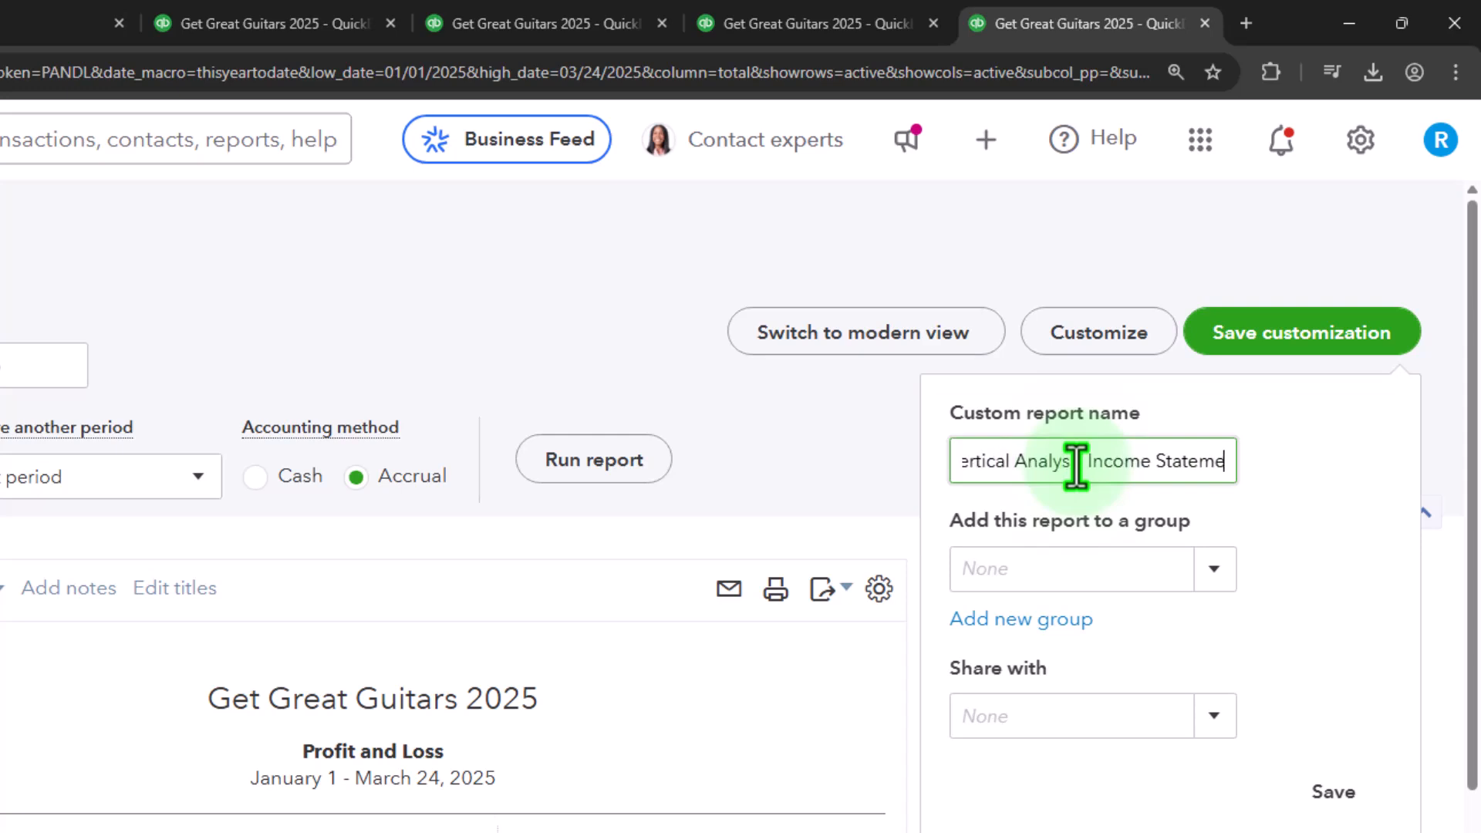
{"action": "left_click", "coordinate": [1220, 578]}
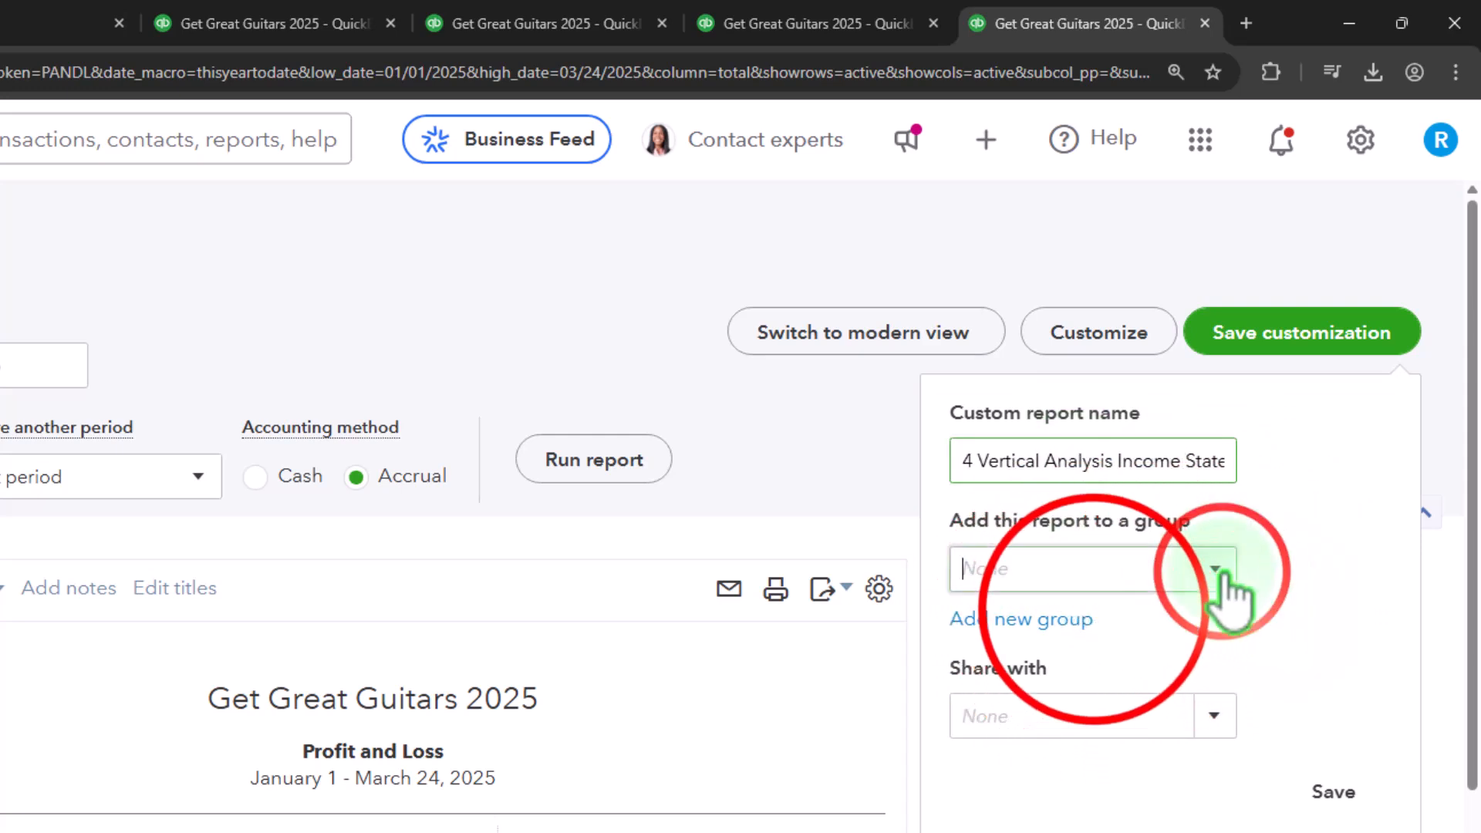
{"action": "left_click", "coordinate": [1097, 618]}
{"action": "left_click", "coordinate": [1320, 759]}
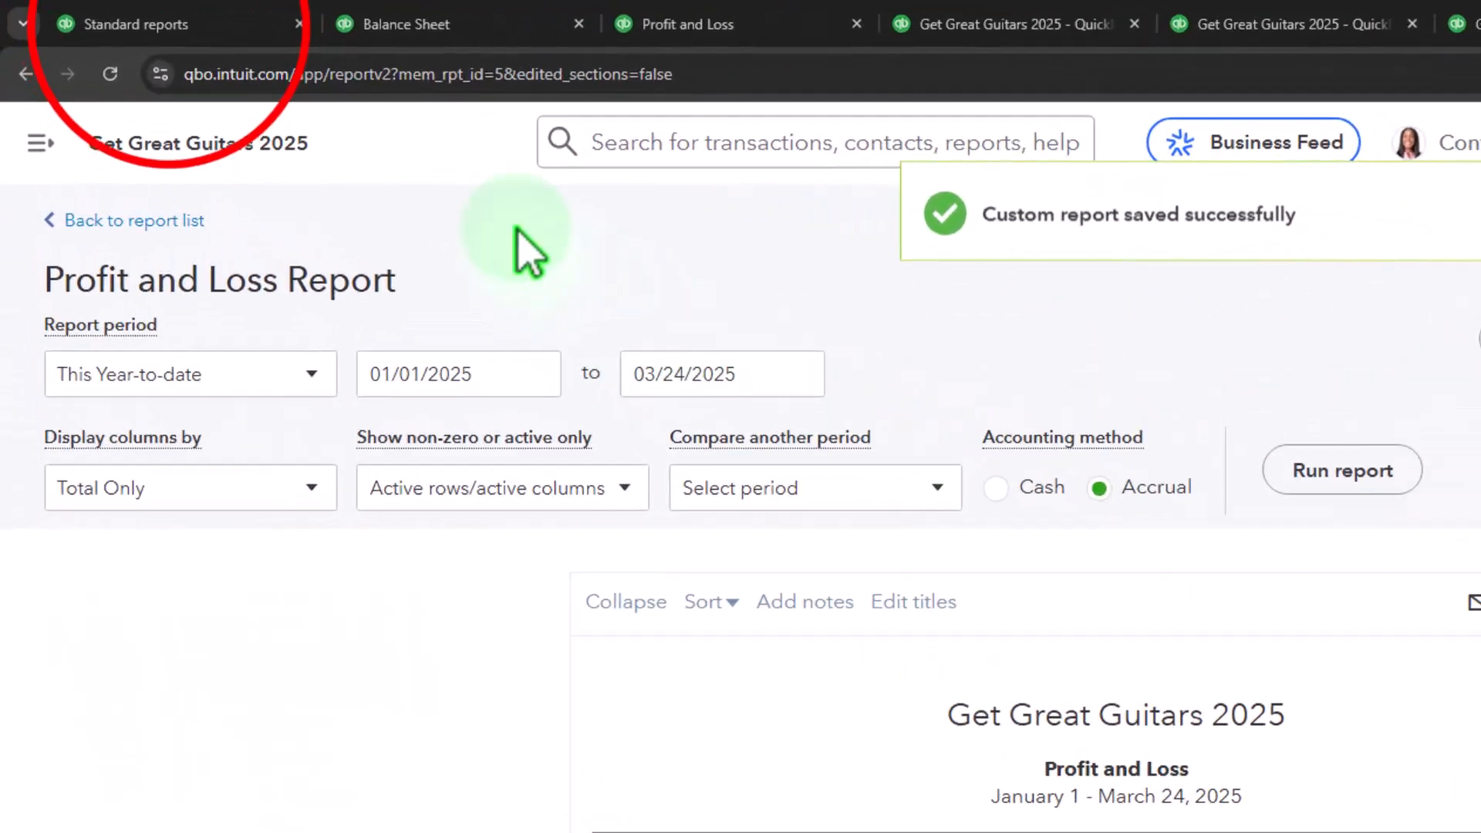
Open the Statement of Cash Flows from the standard reports in a new browser tab and collapse its navigation sidebar
{"action": "left_click", "coordinate": [176, 24]}
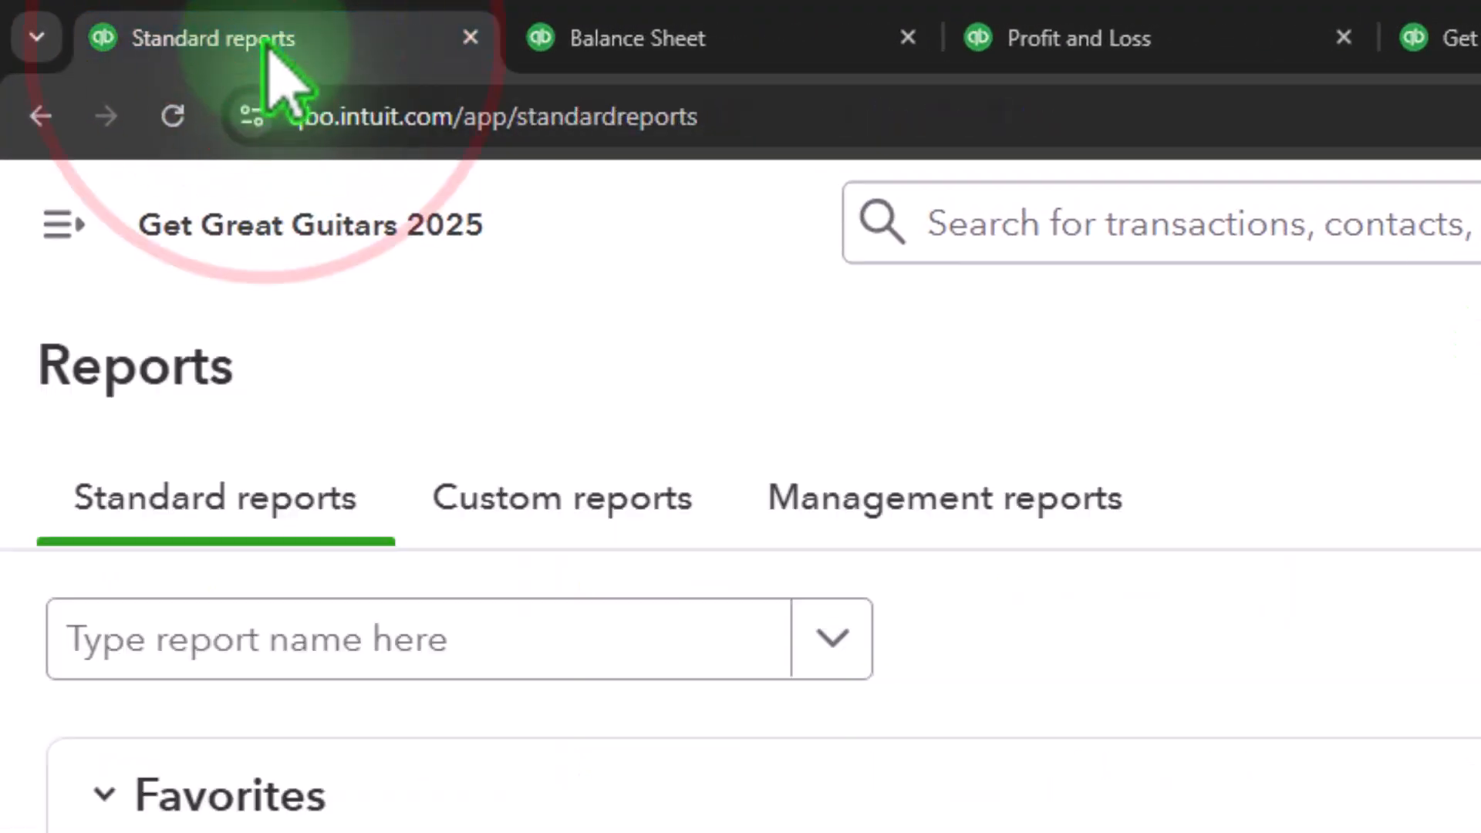
{"action": "scroll", "coordinate": [306, 455], "scroll_direction": "down", "scroll_amount": 2}
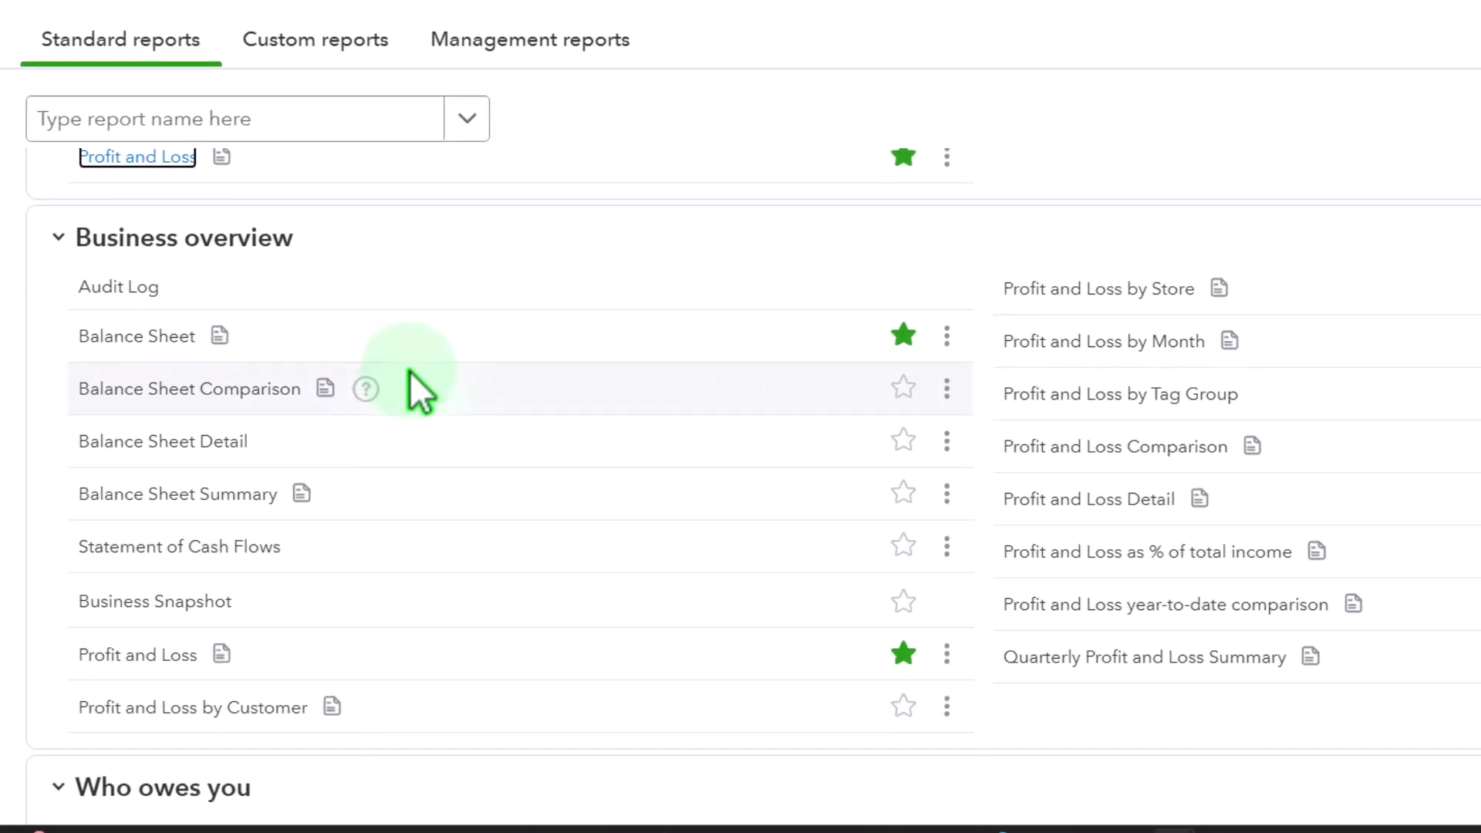
{"action": "right_click", "coordinate": [216, 553]}
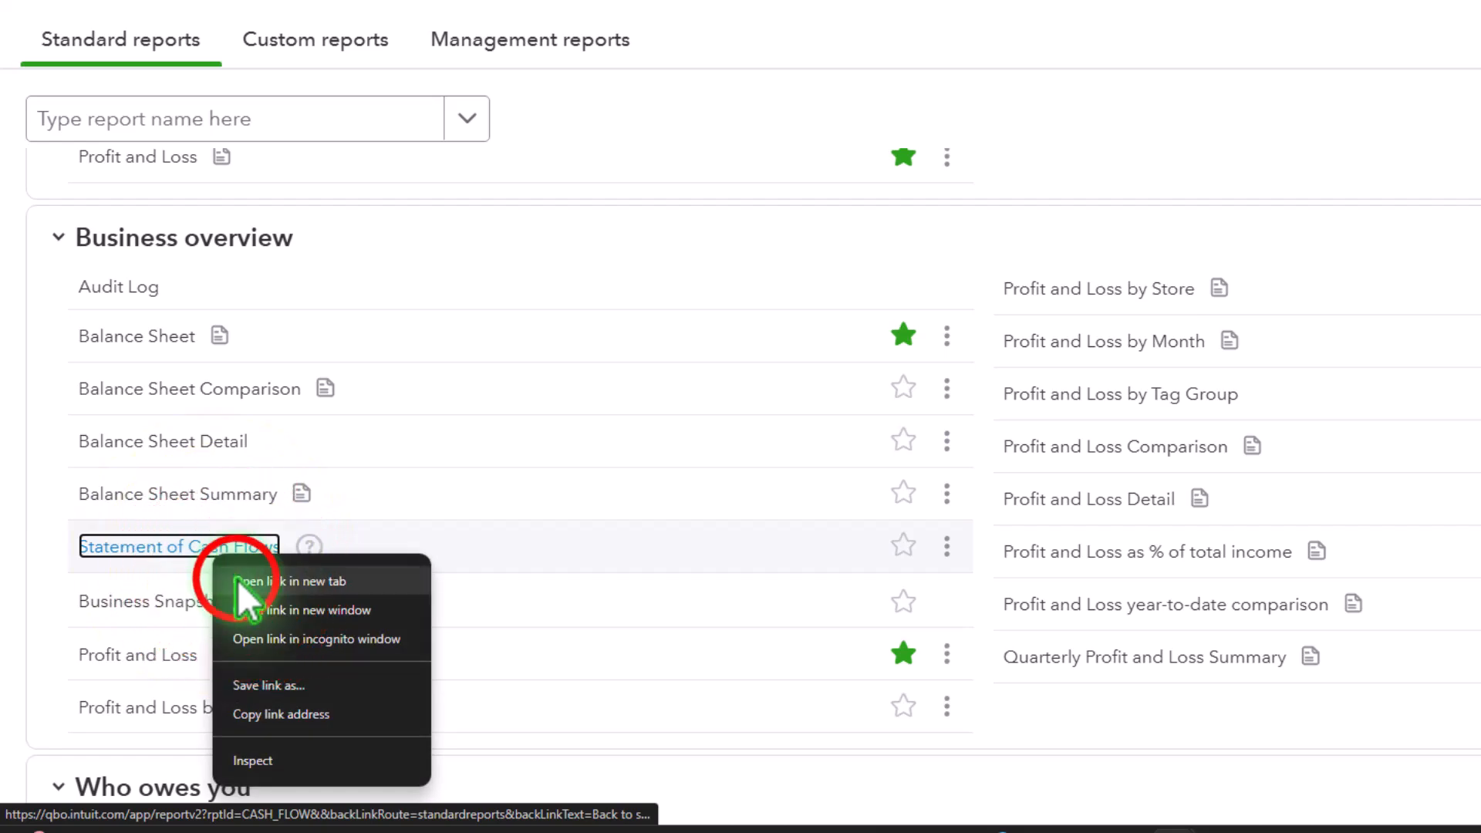
{"action": "left_click", "coordinate": [238, 580]}
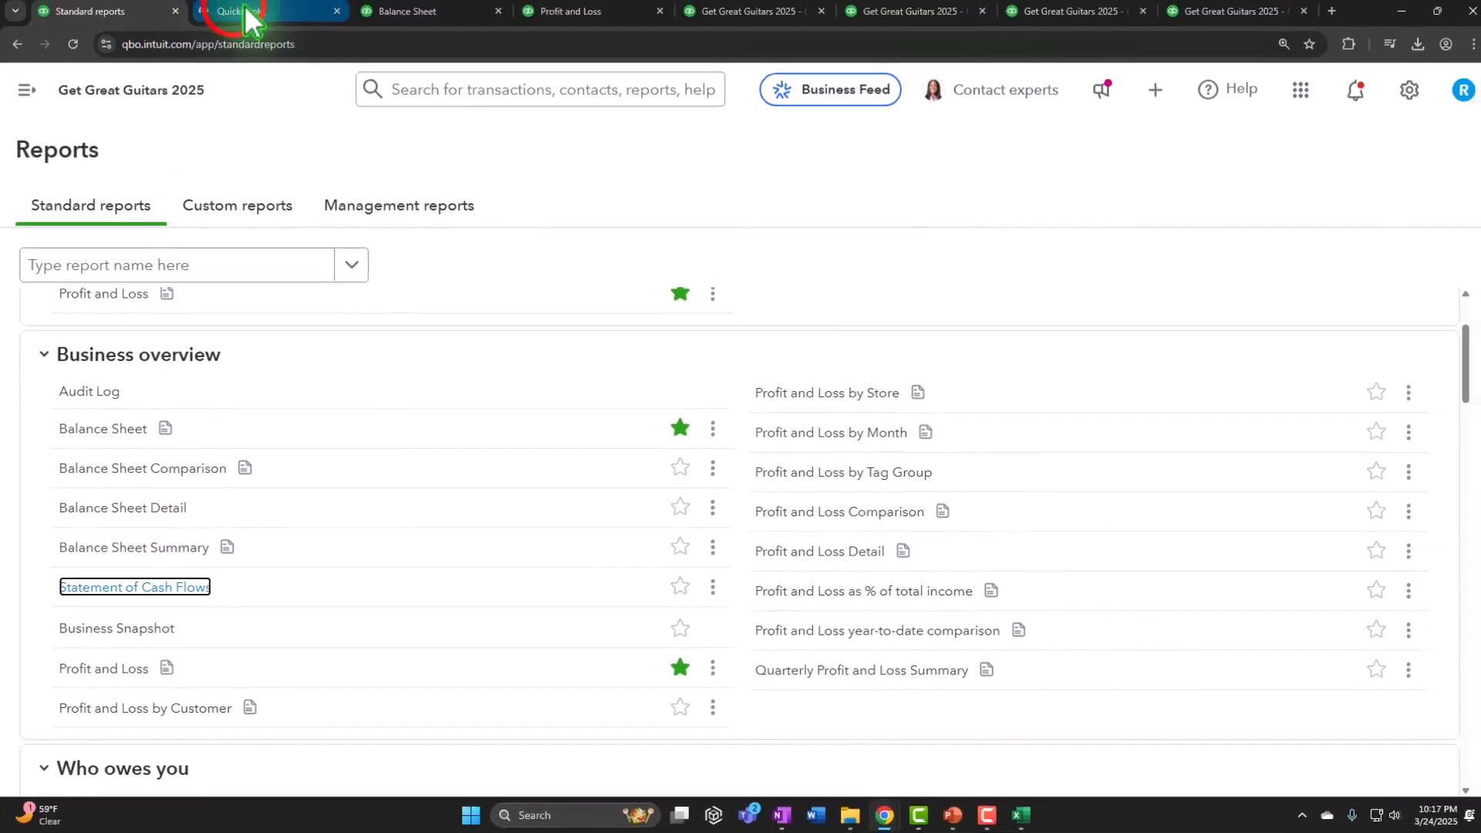
{"action": "left_click", "coordinate": [993, 20]}
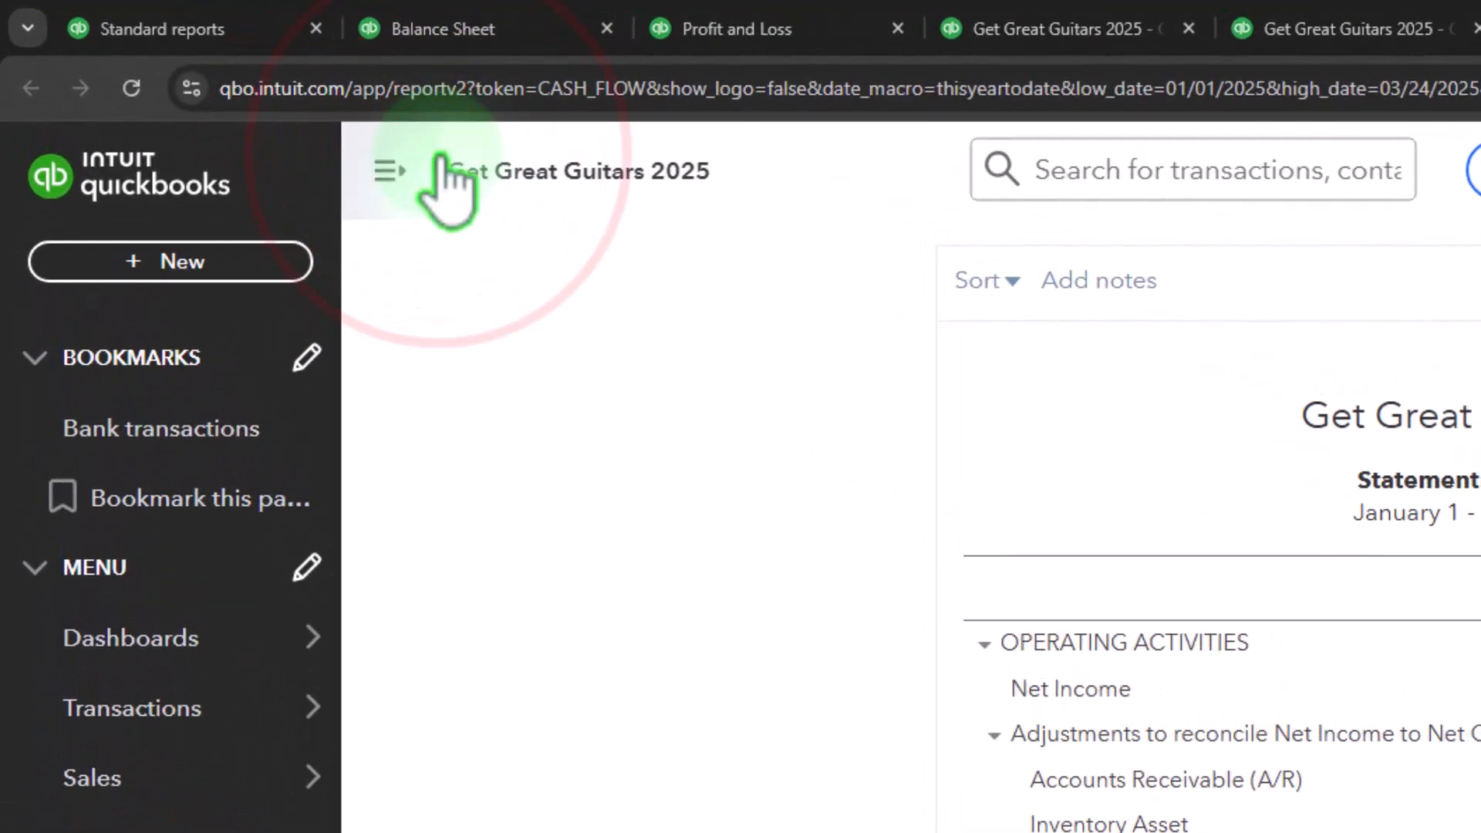
{"action": "left_click", "coordinate": [438, 154]}
{"action": "scroll", "coordinate": [360, 565], "scroll_direction": "up", "scroll_amount": 3}
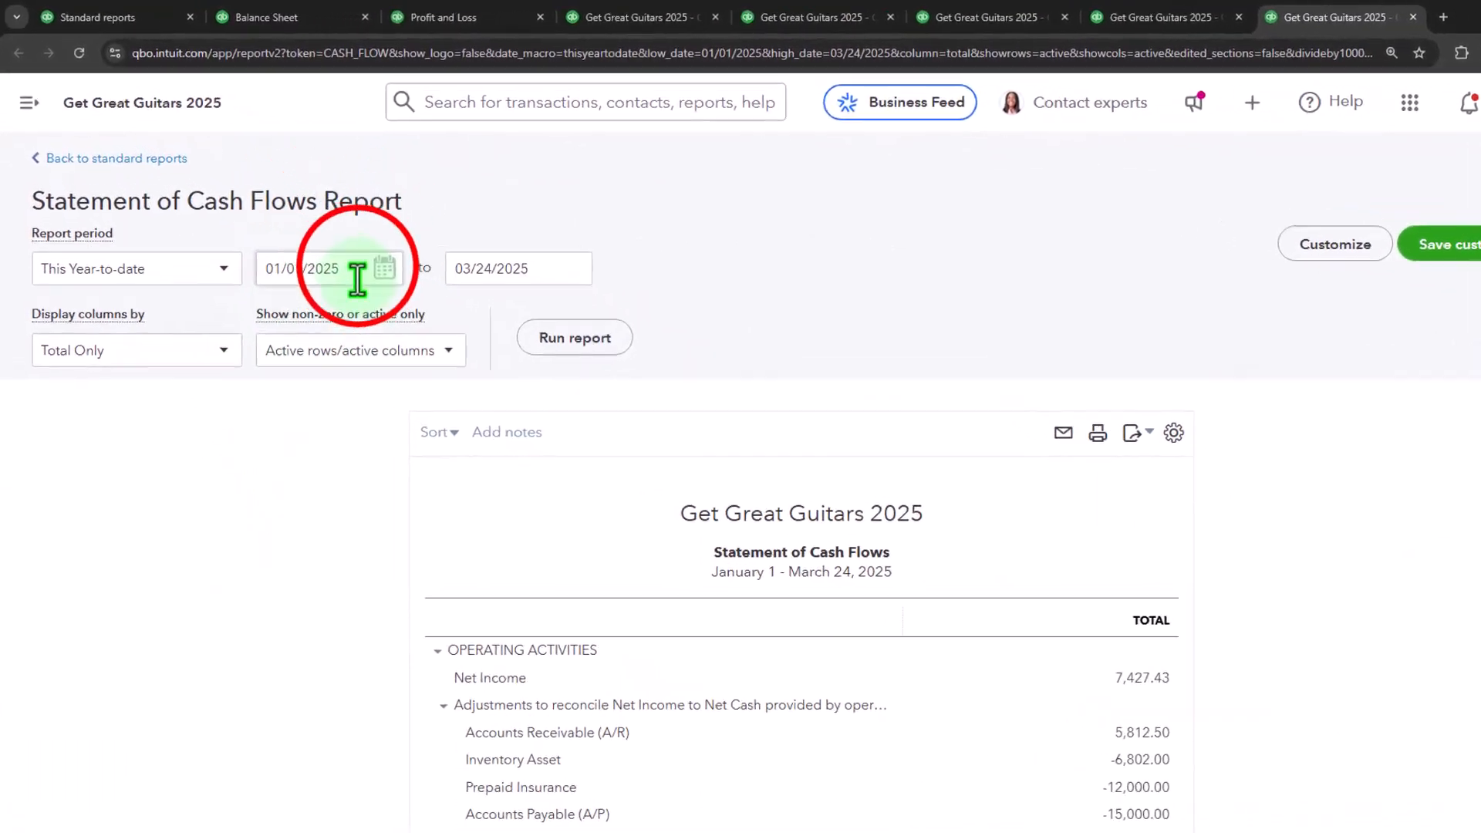
Set the Statement of Cash Flows period to 01/01/2025 through 01/31/2025 and run the report
{"action": "triple_click", "coordinate": [357, 280]}
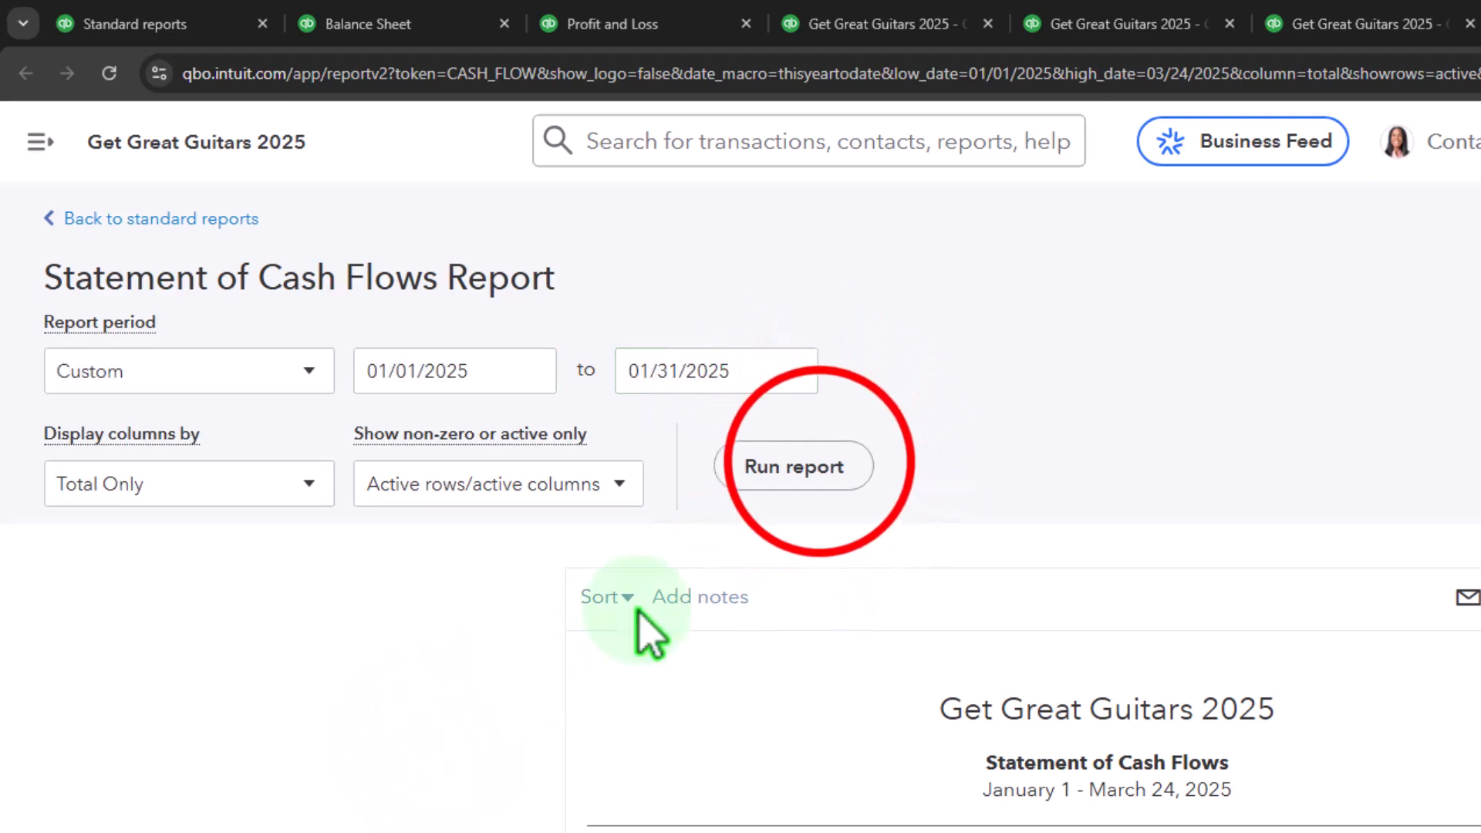
{"action": "left_click", "coordinate": [802, 468]}
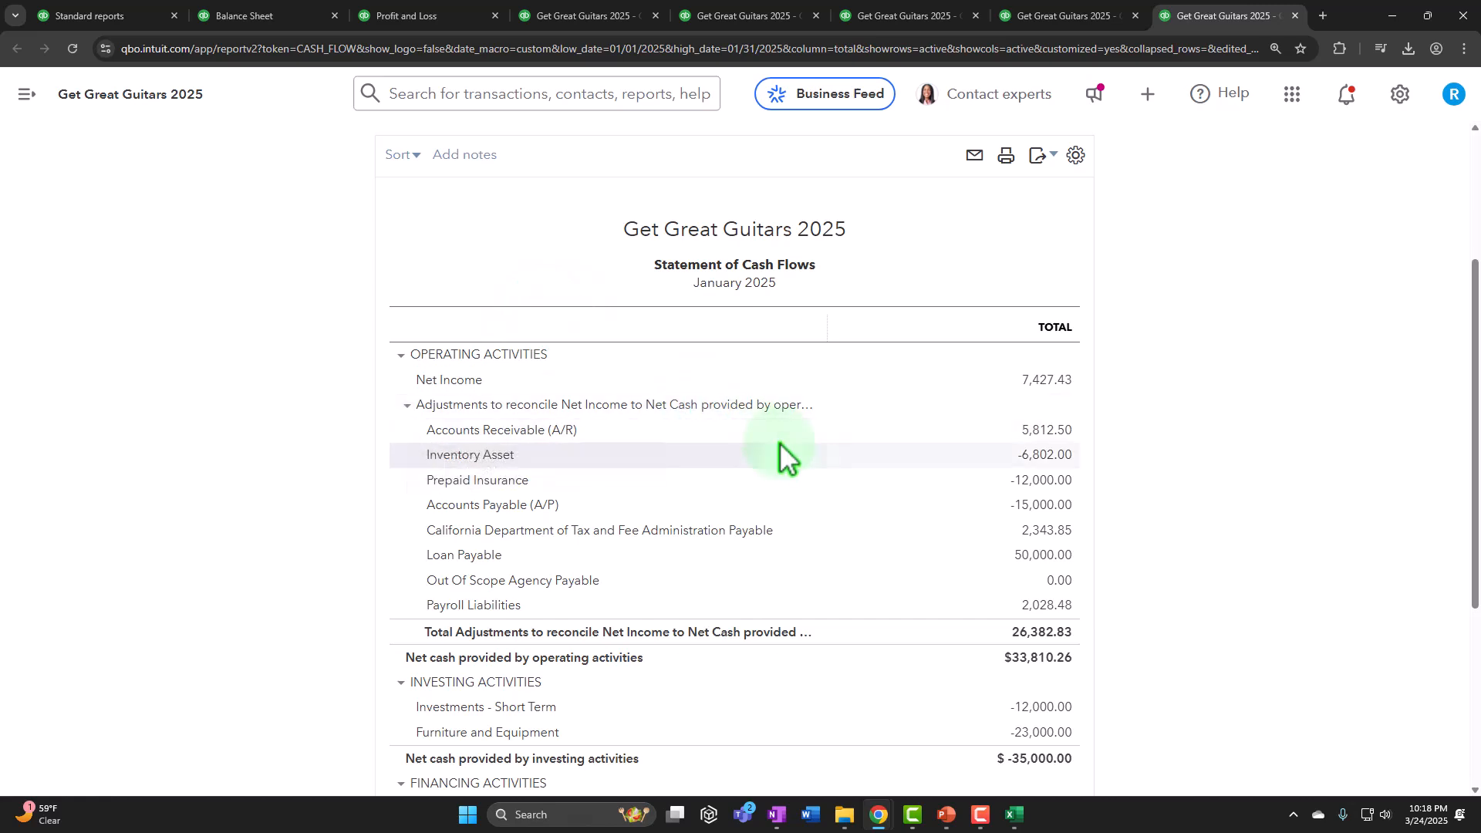
{"action": "scroll", "coordinate": [783, 456], "scroll_direction": "up", "scroll_amount": 5}
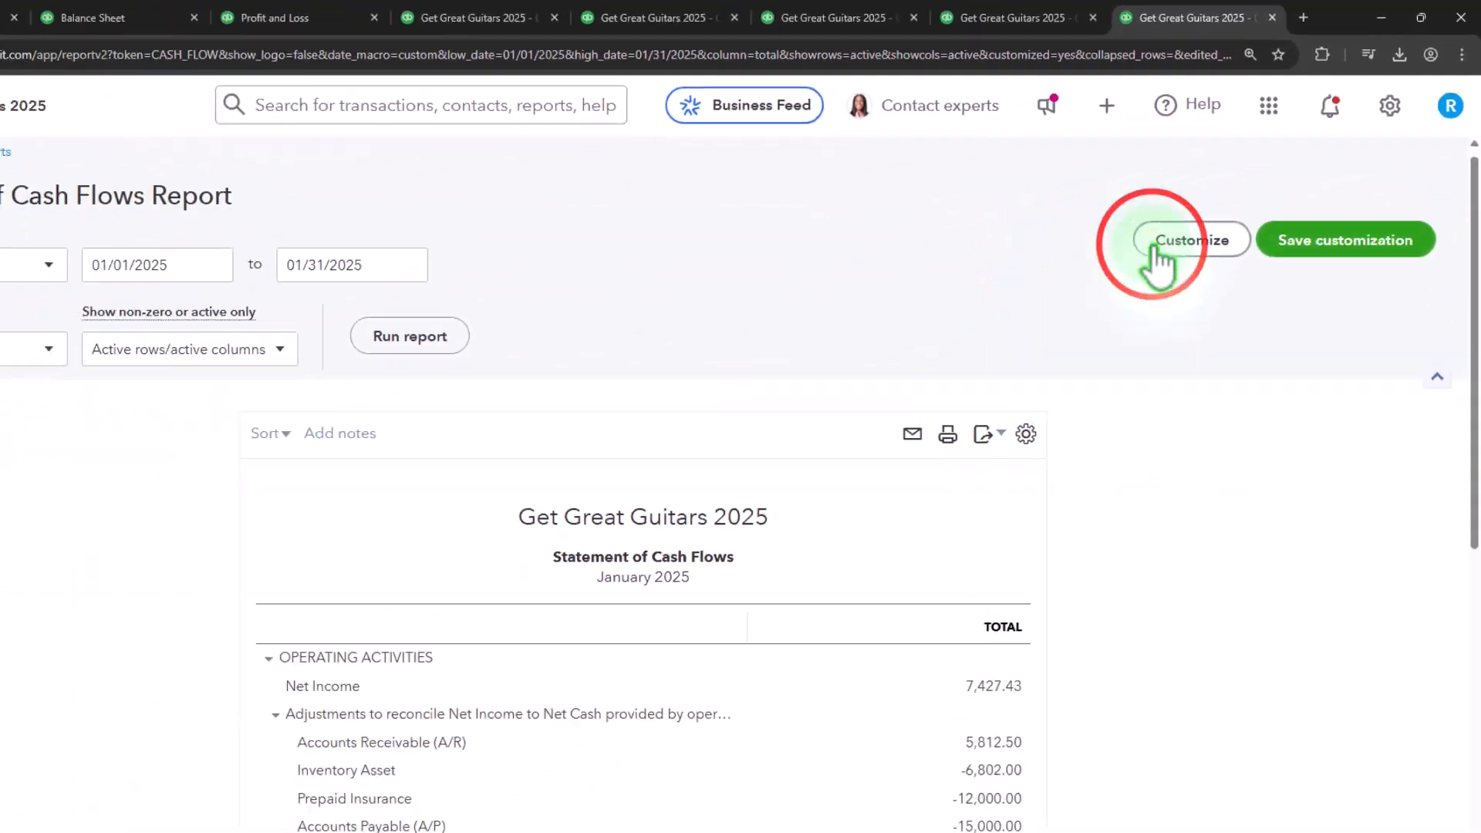
Customize the report to show amounts without cents and negatives as (100), and expand the header and footer options
{"action": "left_click", "coordinate": [1157, 245]}
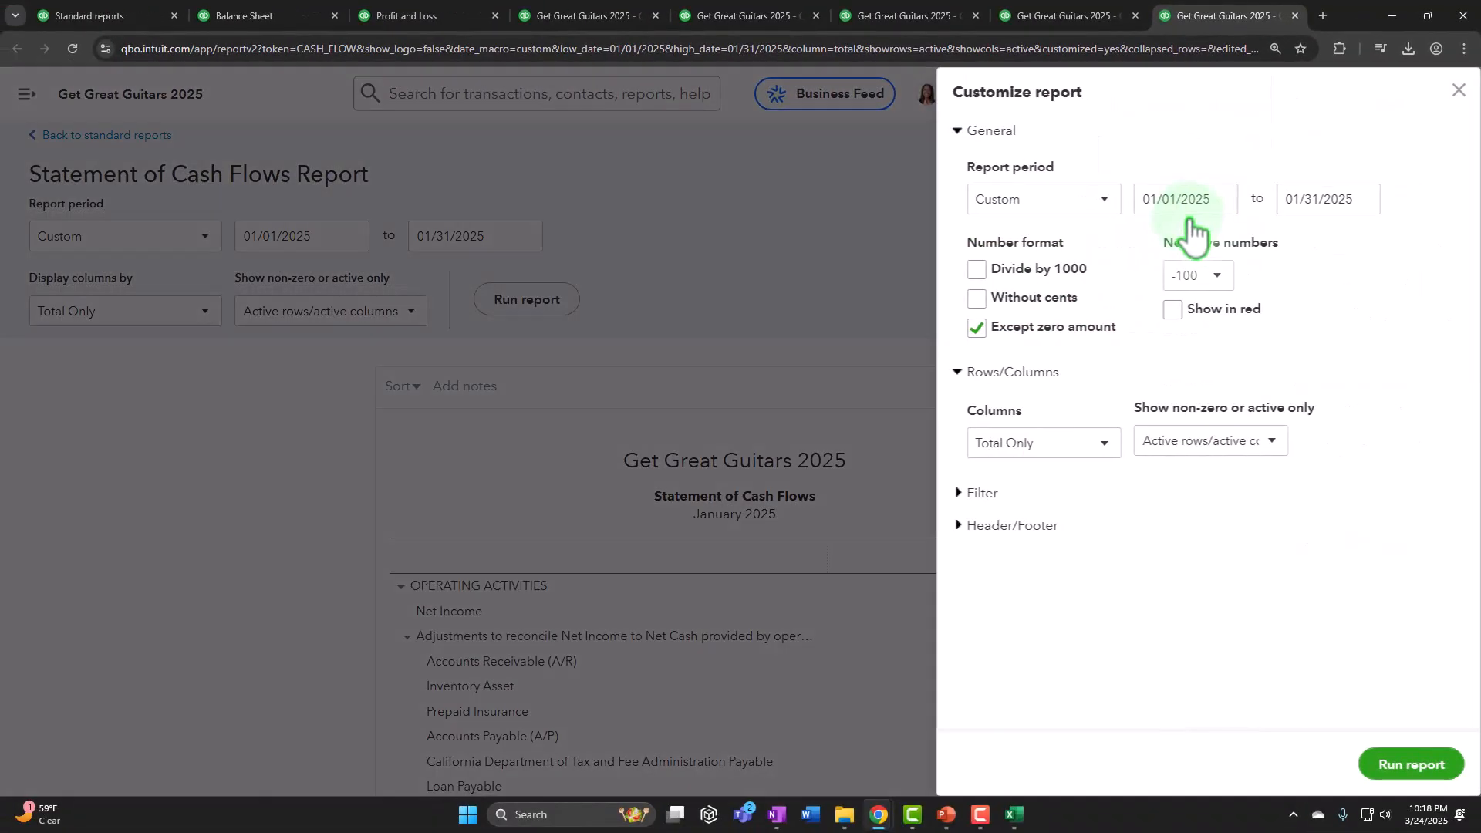
{"action": "left_click", "coordinate": [970, 291]}
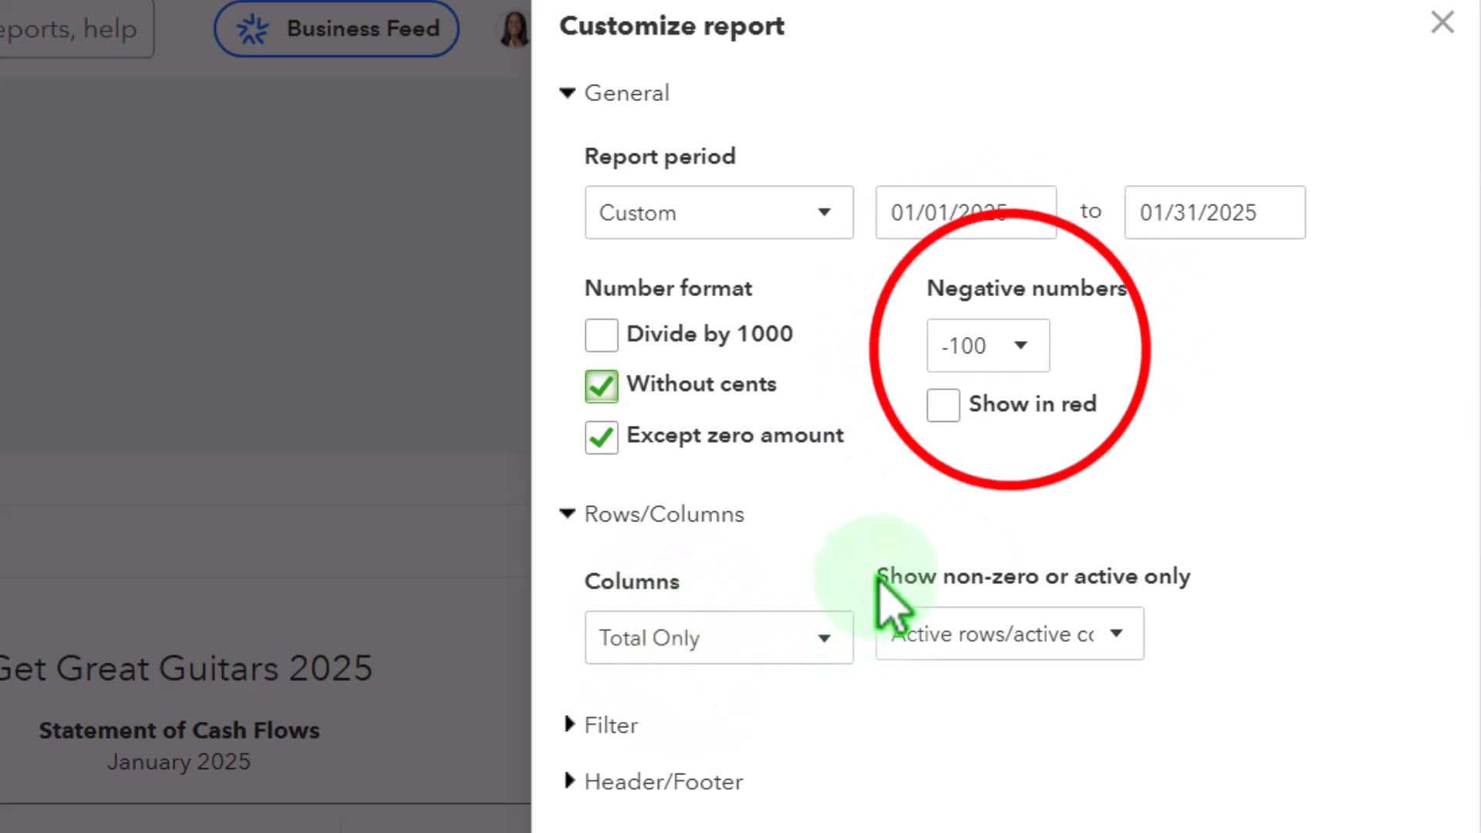
{"action": "left_click", "coordinate": [1017, 353]}
{"action": "left_click", "coordinate": [1008, 457]}
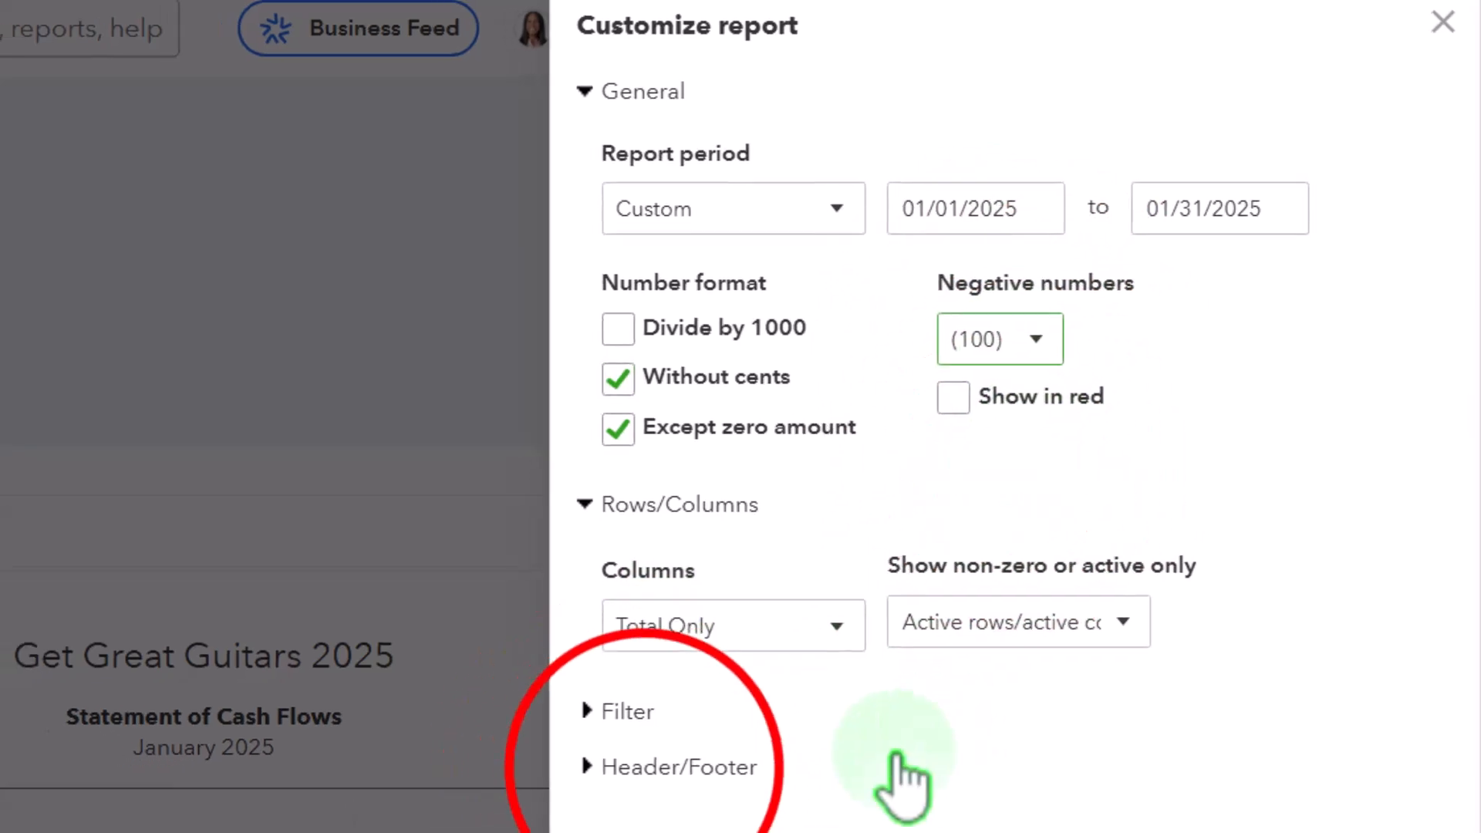
{"action": "left_click", "coordinate": [605, 781]}
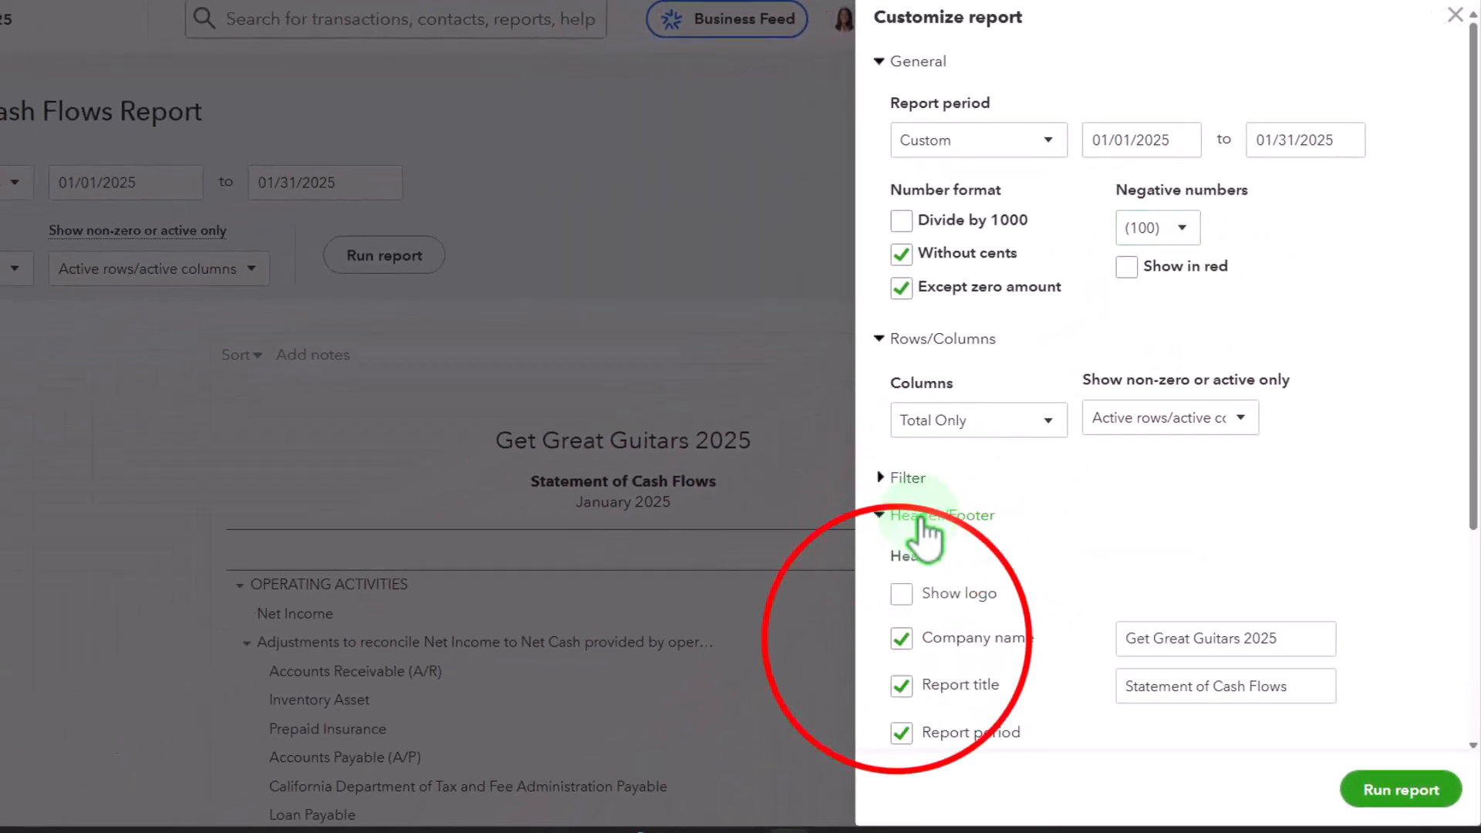
{"action": "left_click", "coordinate": [899, 640]}
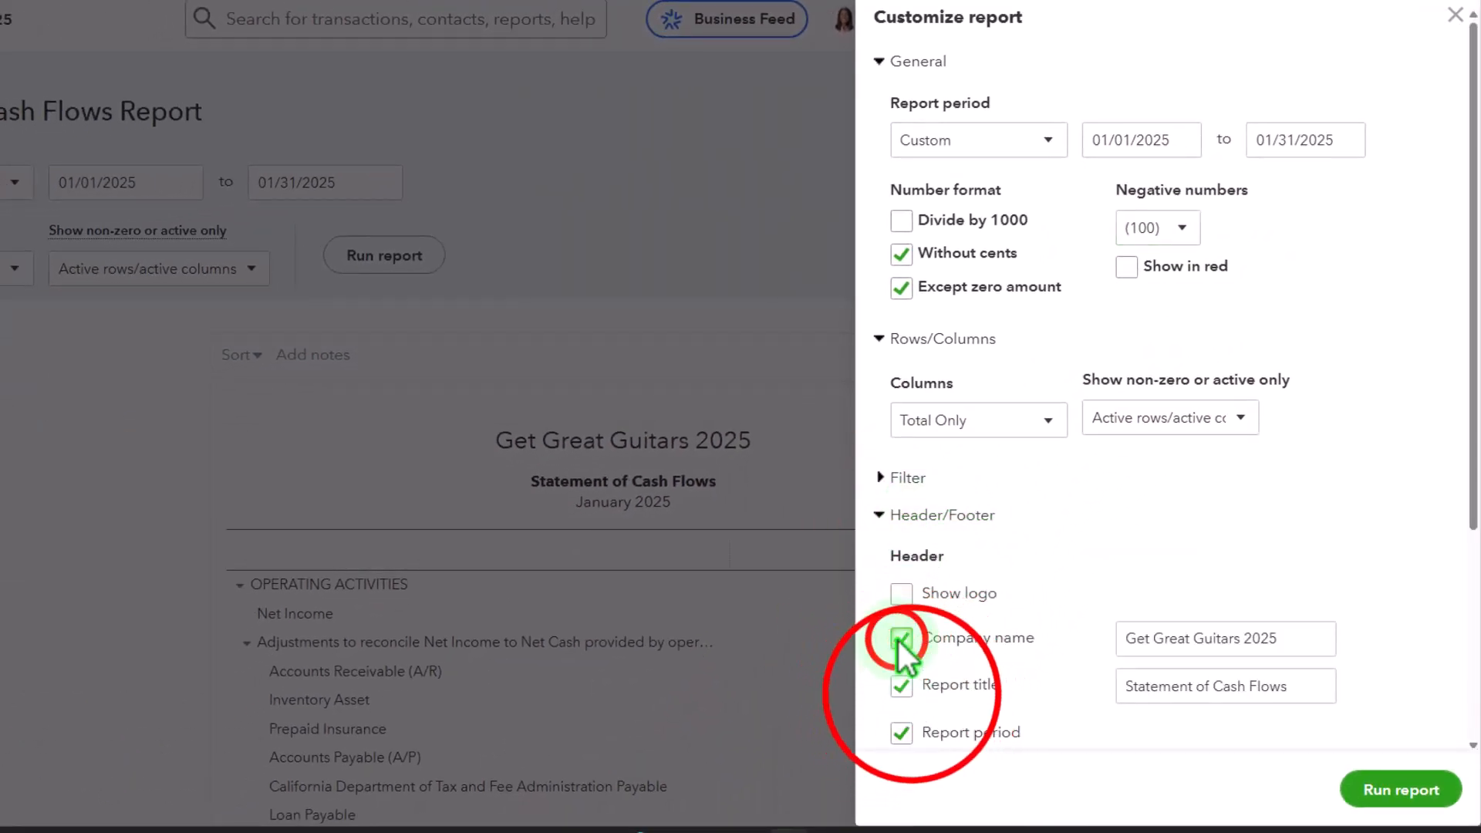
{"action": "left_click", "coordinate": [908, 691]}
{"action": "scroll", "coordinate": [990, 574], "scroll_direction": "down", "scroll_amount": 4}
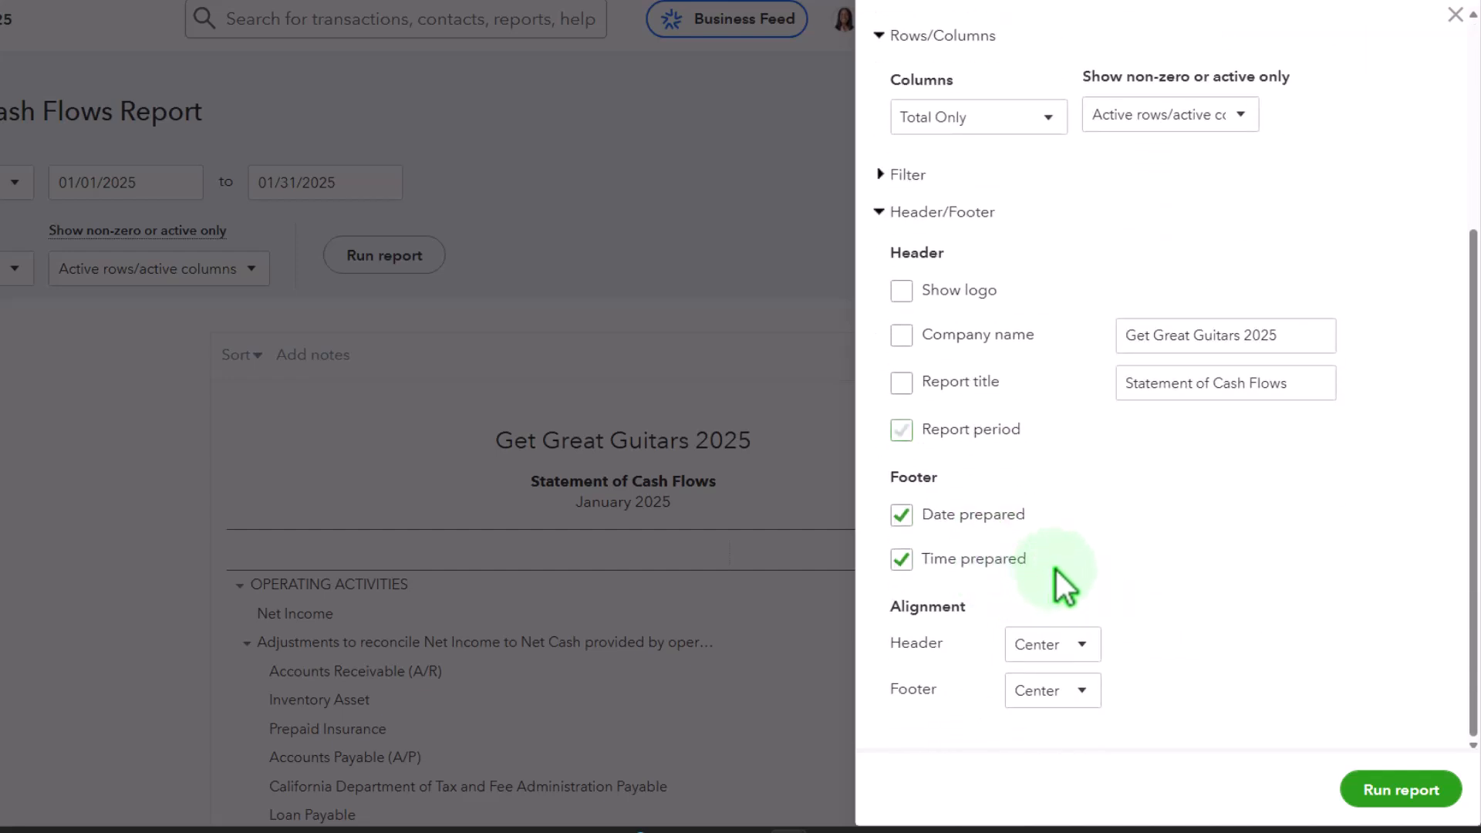
{"action": "left_click", "coordinate": [904, 339]}
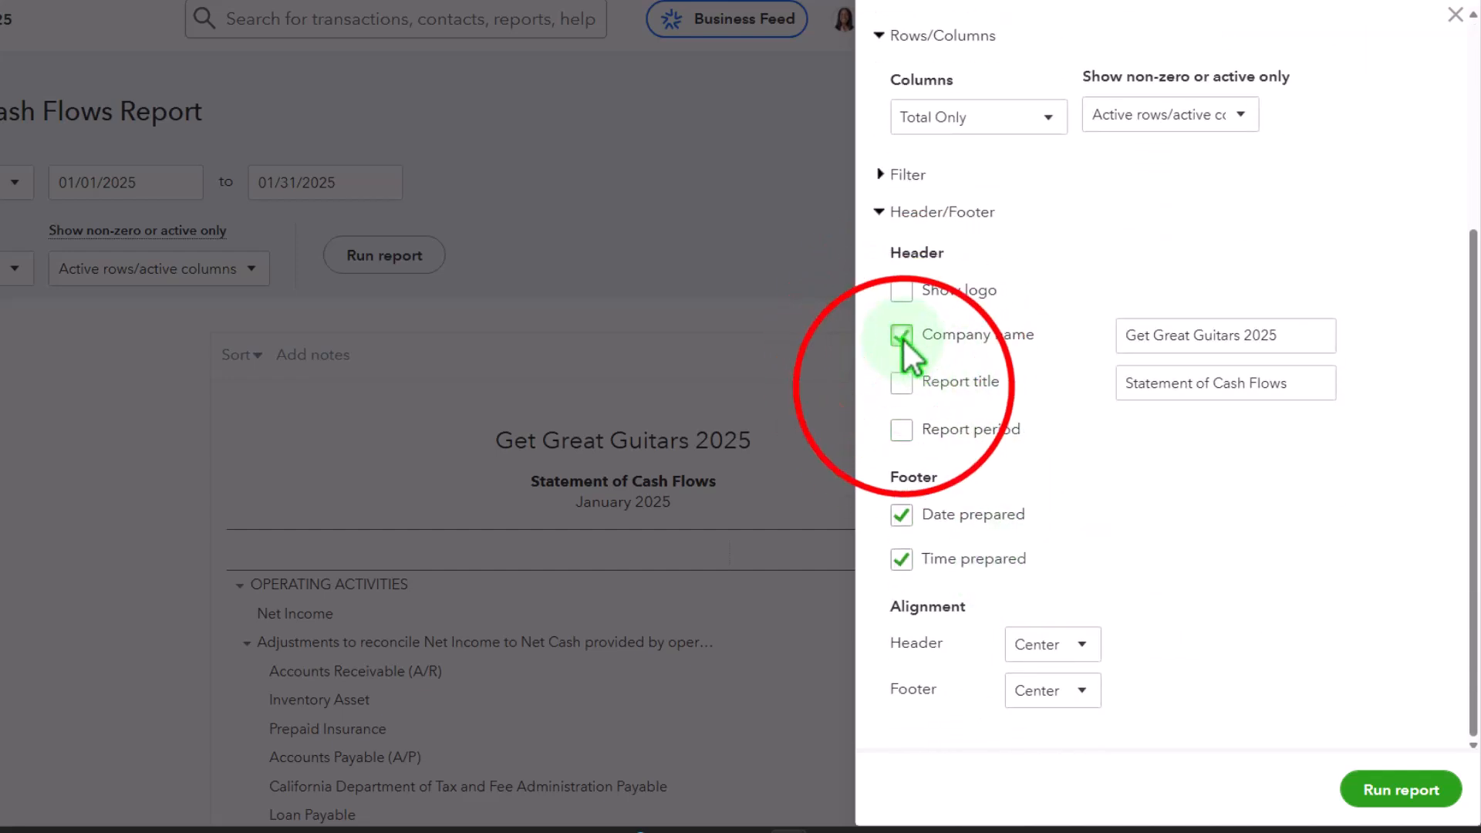
{"action": "left_click", "coordinate": [903, 385]}
Remove the date prepared and time prepared from the report footer and run the customized report
{"action": "left_click", "coordinate": [903, 514]}
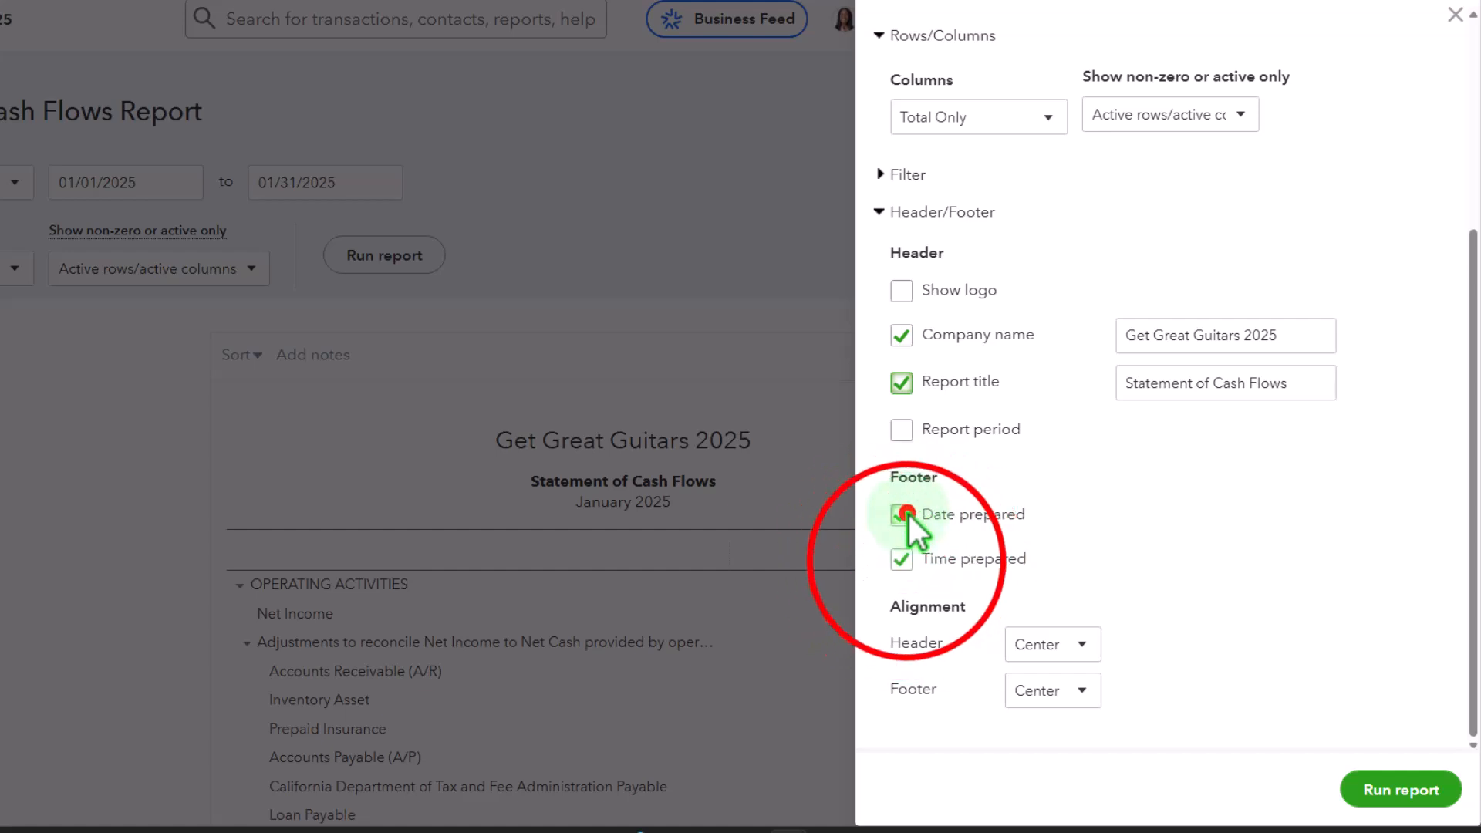
{"action": "left_click", "coordinate": [904, 560]}
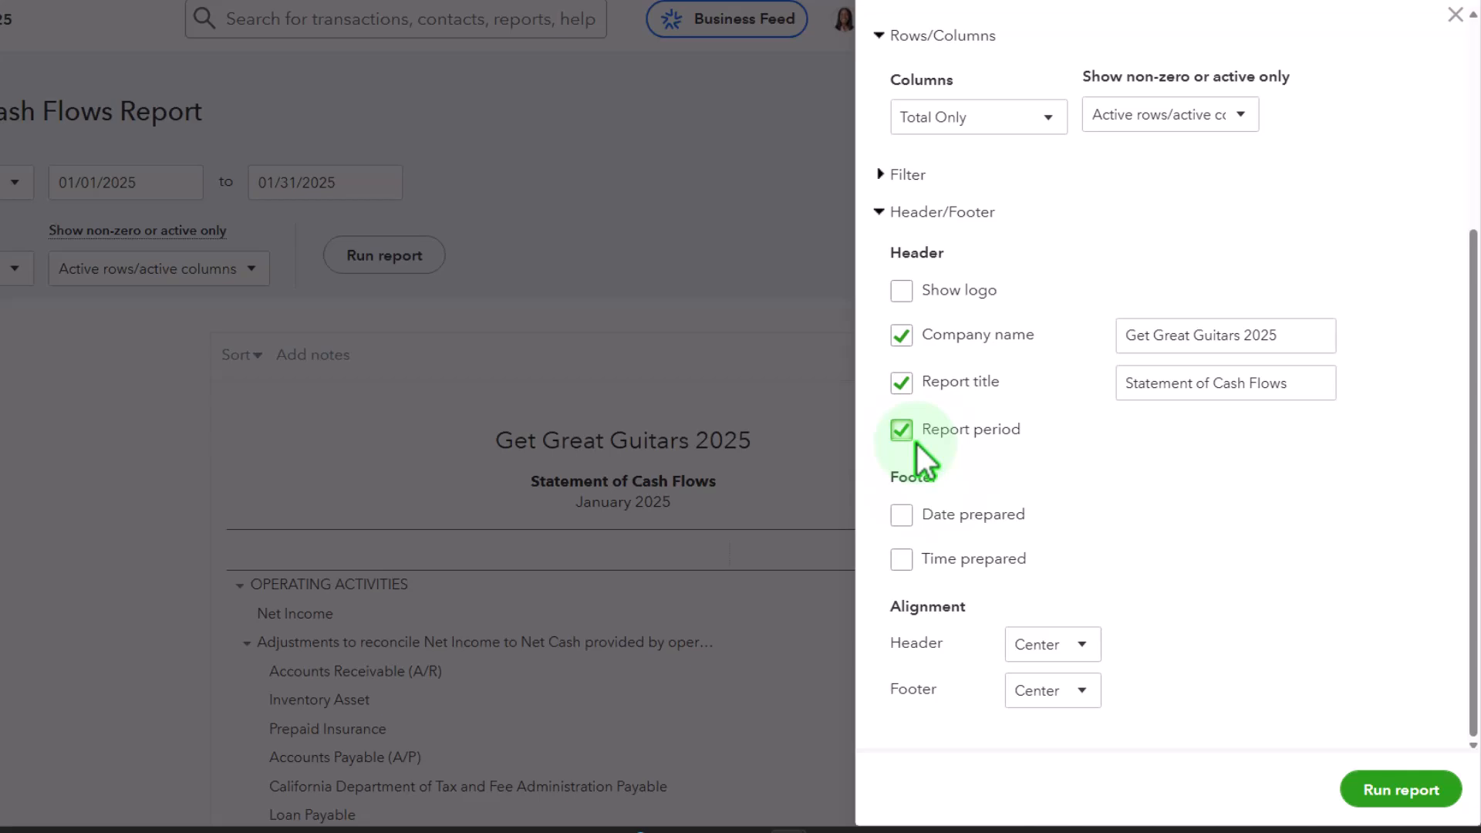
{"action": "left_click", "coordinate": [1400, 788]}
Save the January 2025 Statement of Cash Flows as the PDF StatementofCashFlows in the Month One Reports folder
{"action": "scroll", "coordinate": [1230, 670], "scroll_direction": "down", "scroll_amount": 3}
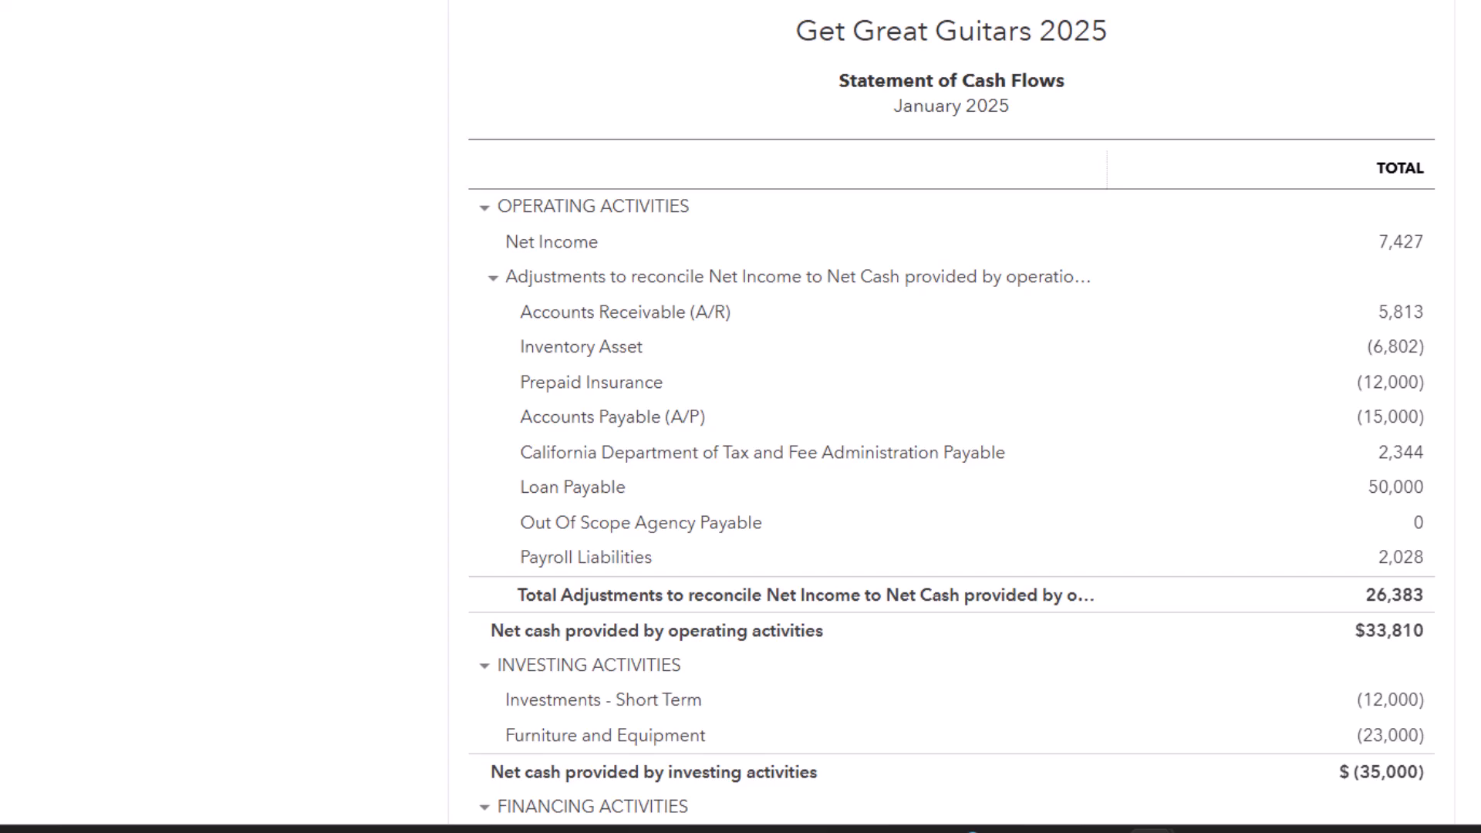
{"action": "scroll", "coordinate": [951, 416], "scroll_direction": "up", "scroll_amount": 4}
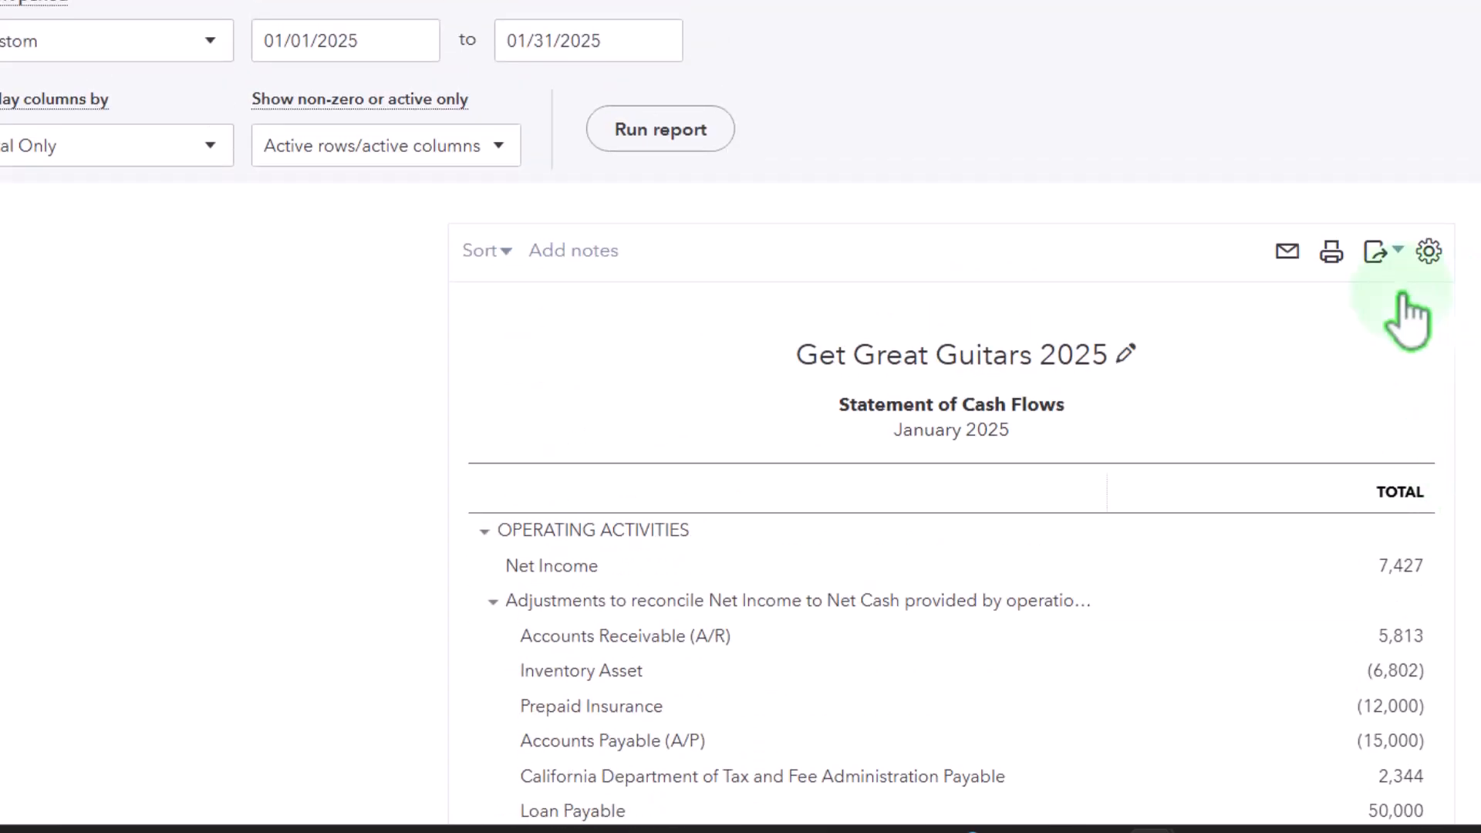
{"action": "scroll", "coordinate": [1330, 319], "scroll_direction": "up", "scroll_amount": 1}
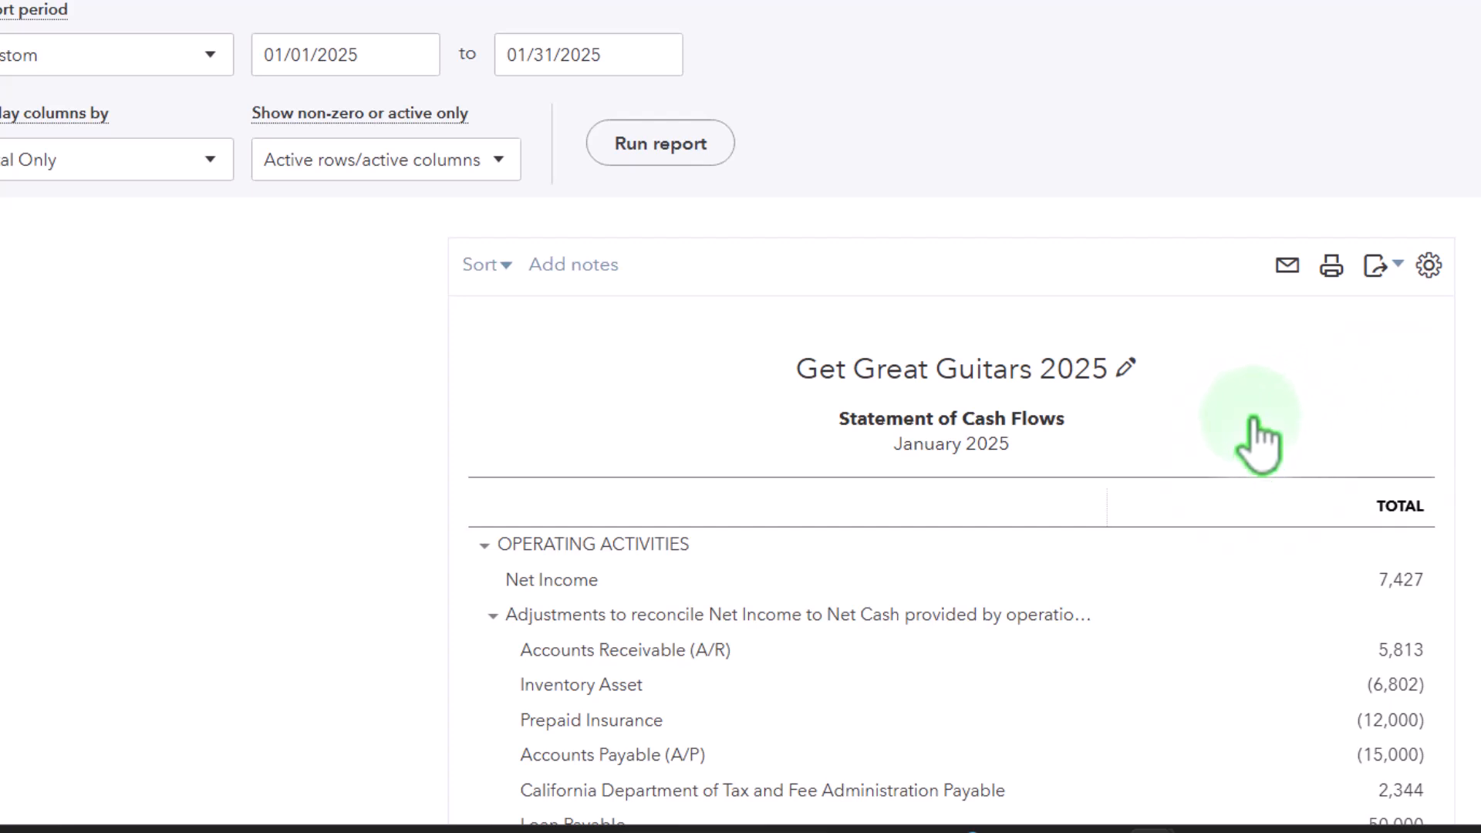
{"action": "left_click", "coordinate": [1331, 265]}
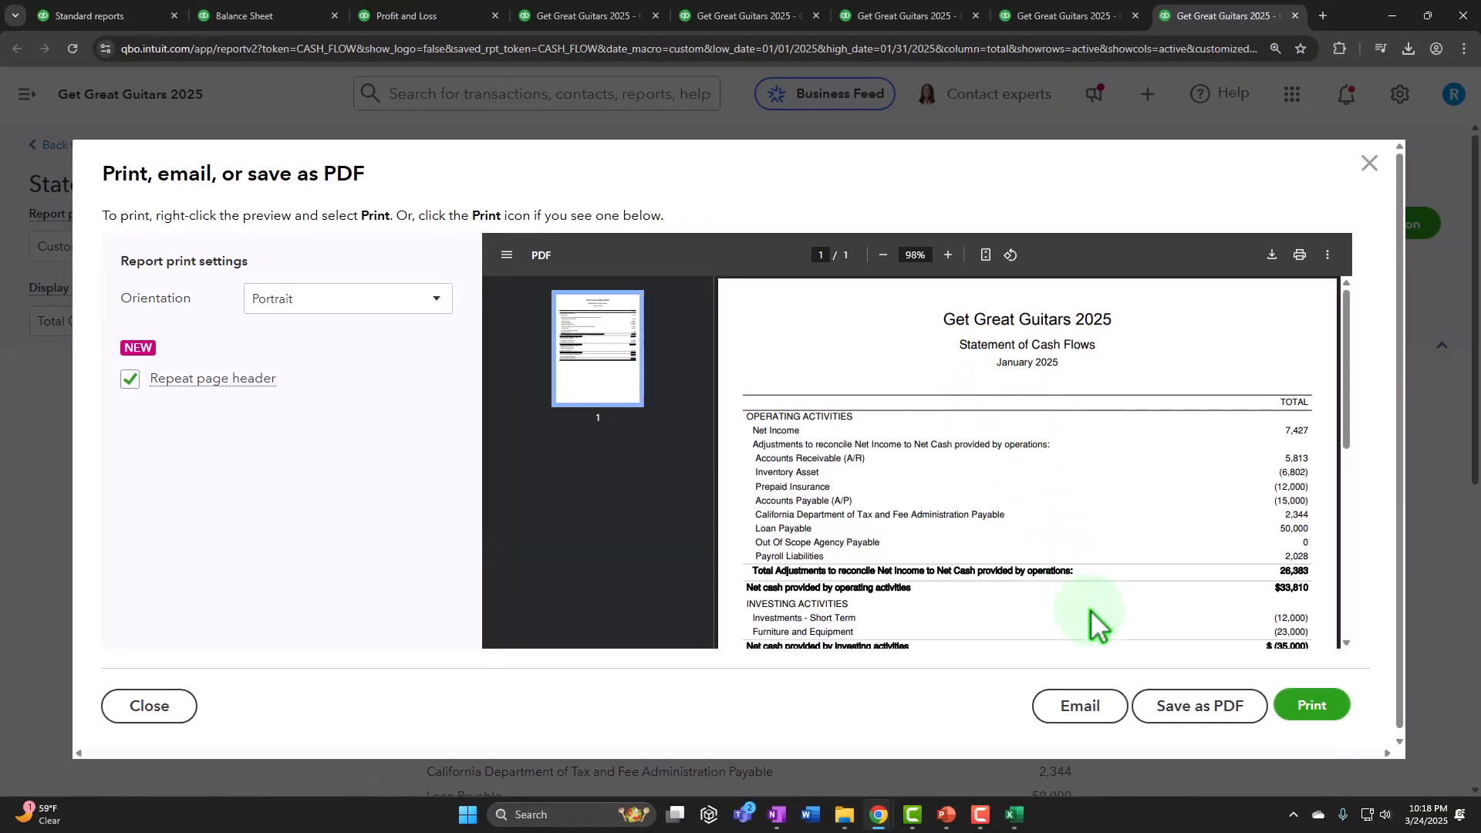
{"action": "left_click", "coordinate": [1151, 716]}
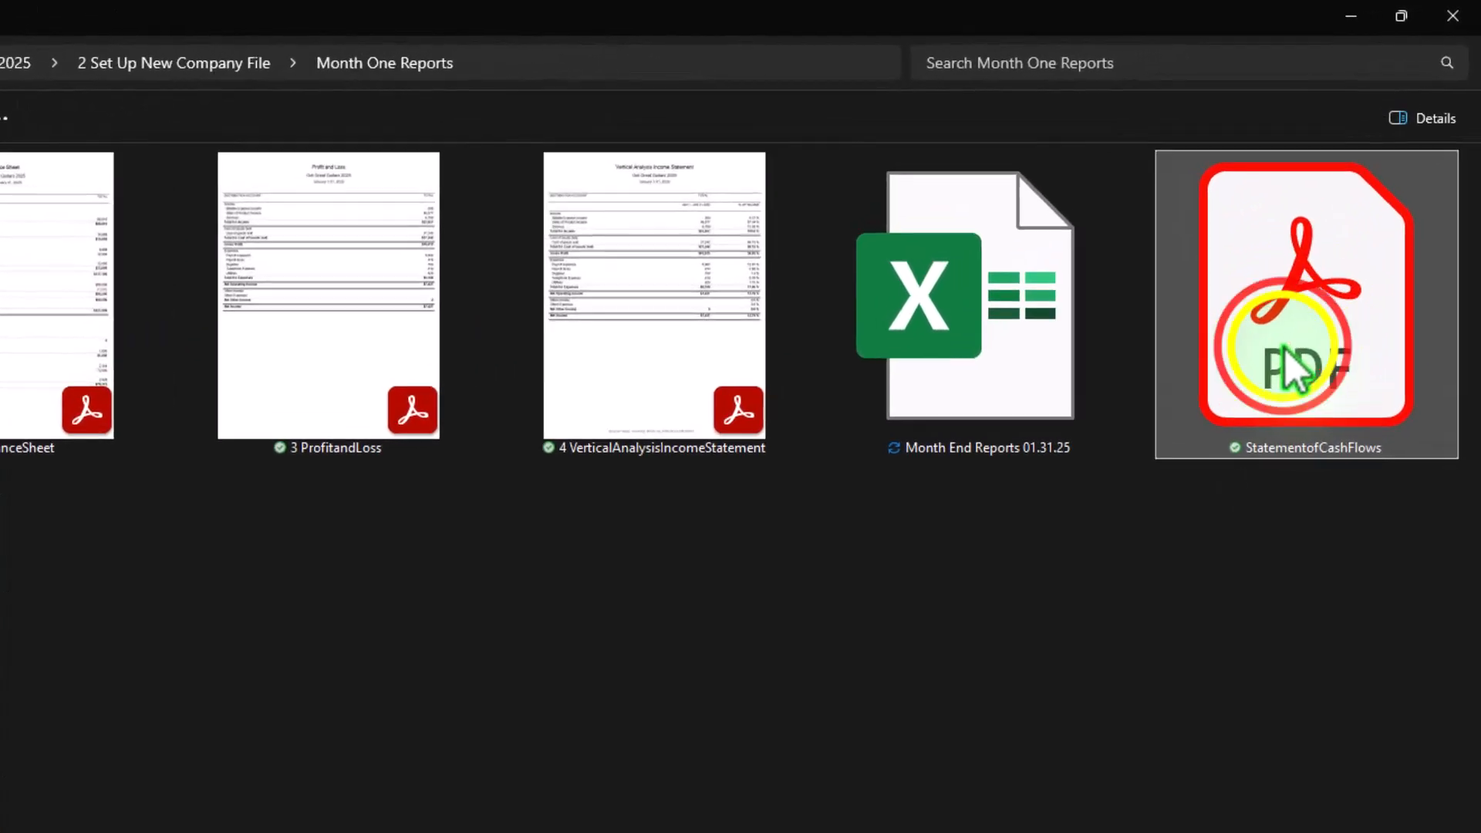
Rename the new PDF as "5 StatementofCashFlows" and return to the browser, closing the report's print preview
{"action": "right_click", "coordinate": [1286, 384]}
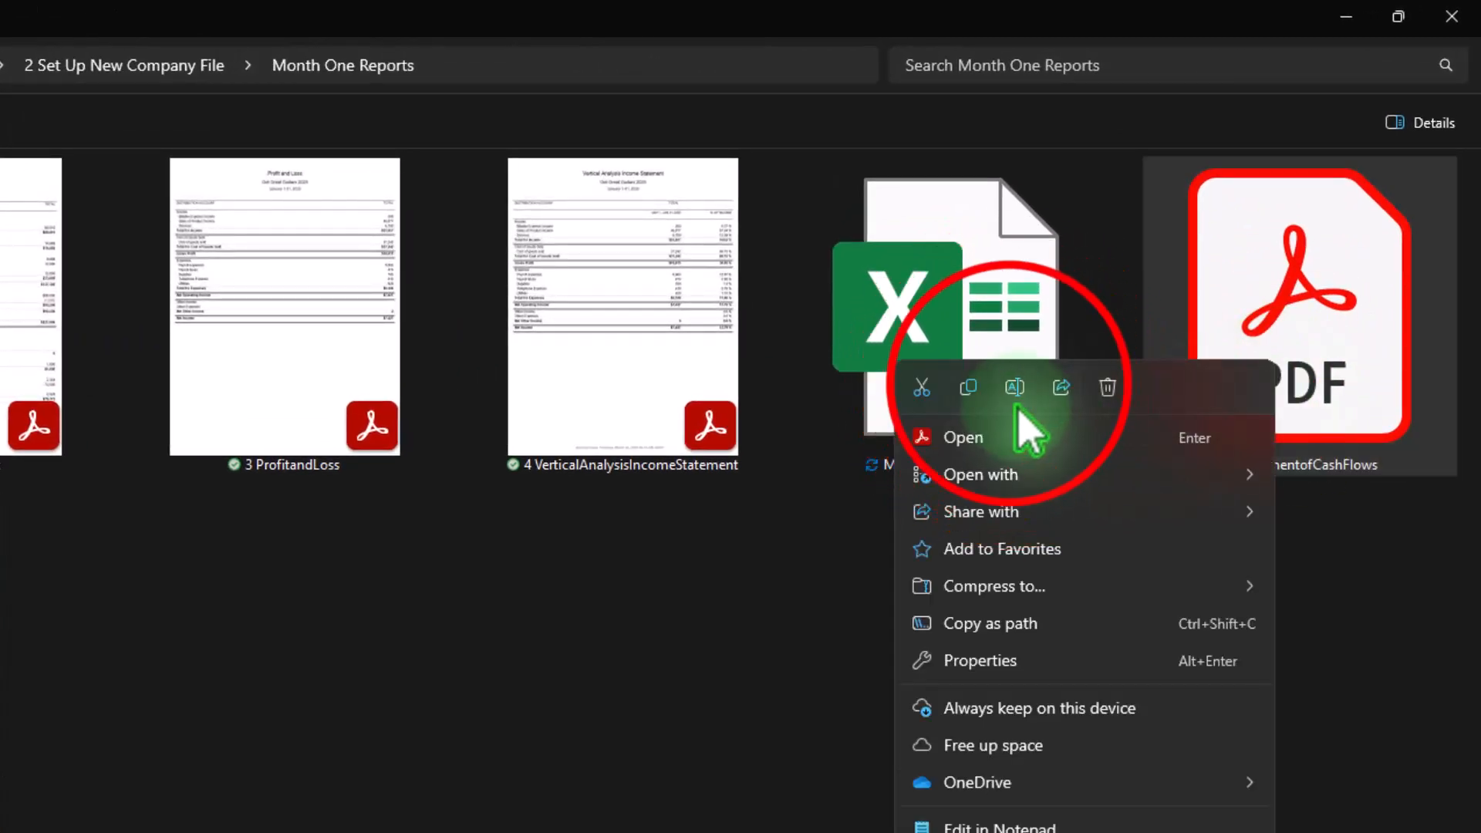
{"action": "left_click", "coordinate": [1015, 387]}
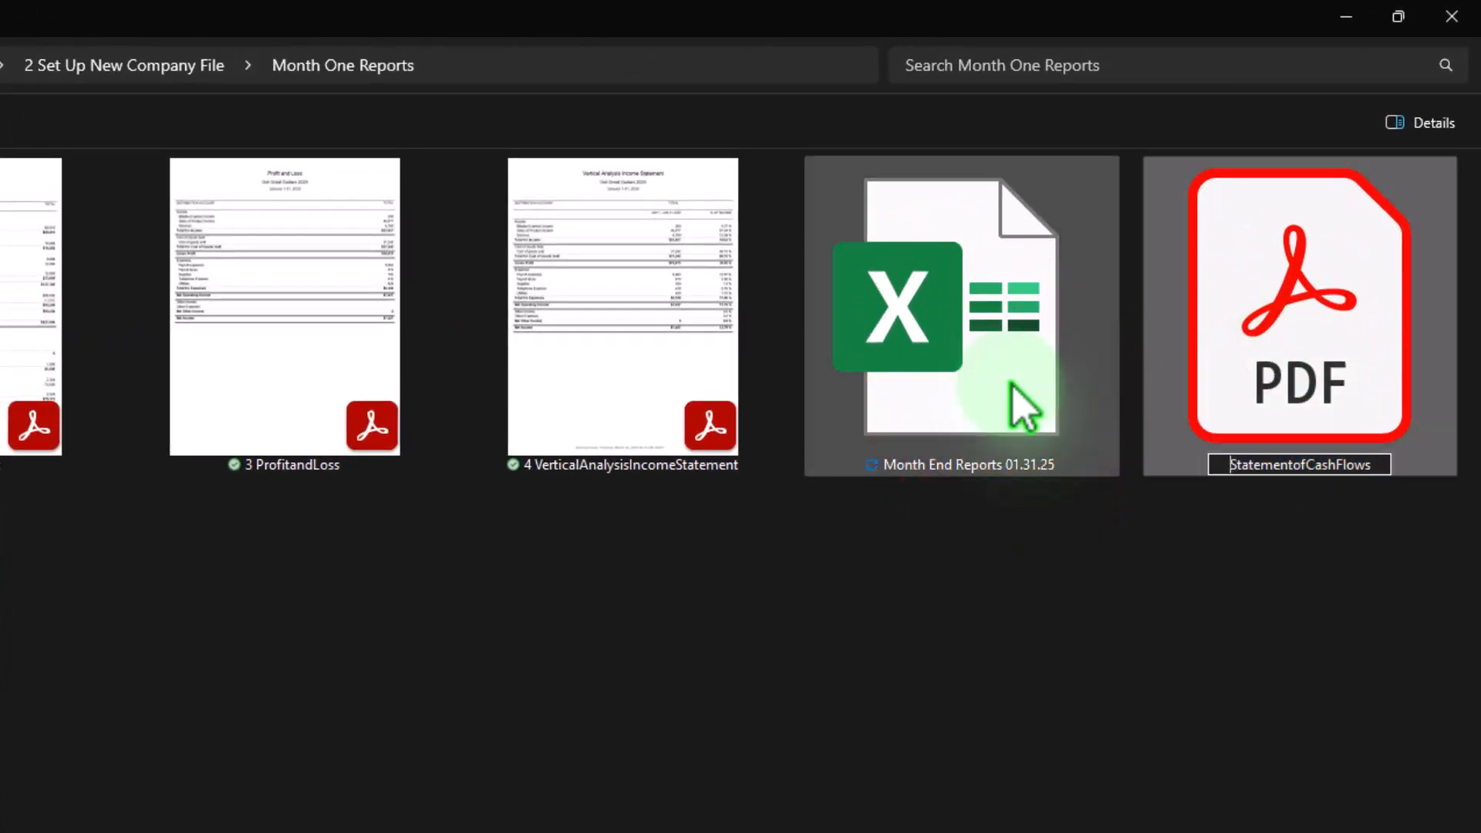
{"action": "type", "text": "5"}
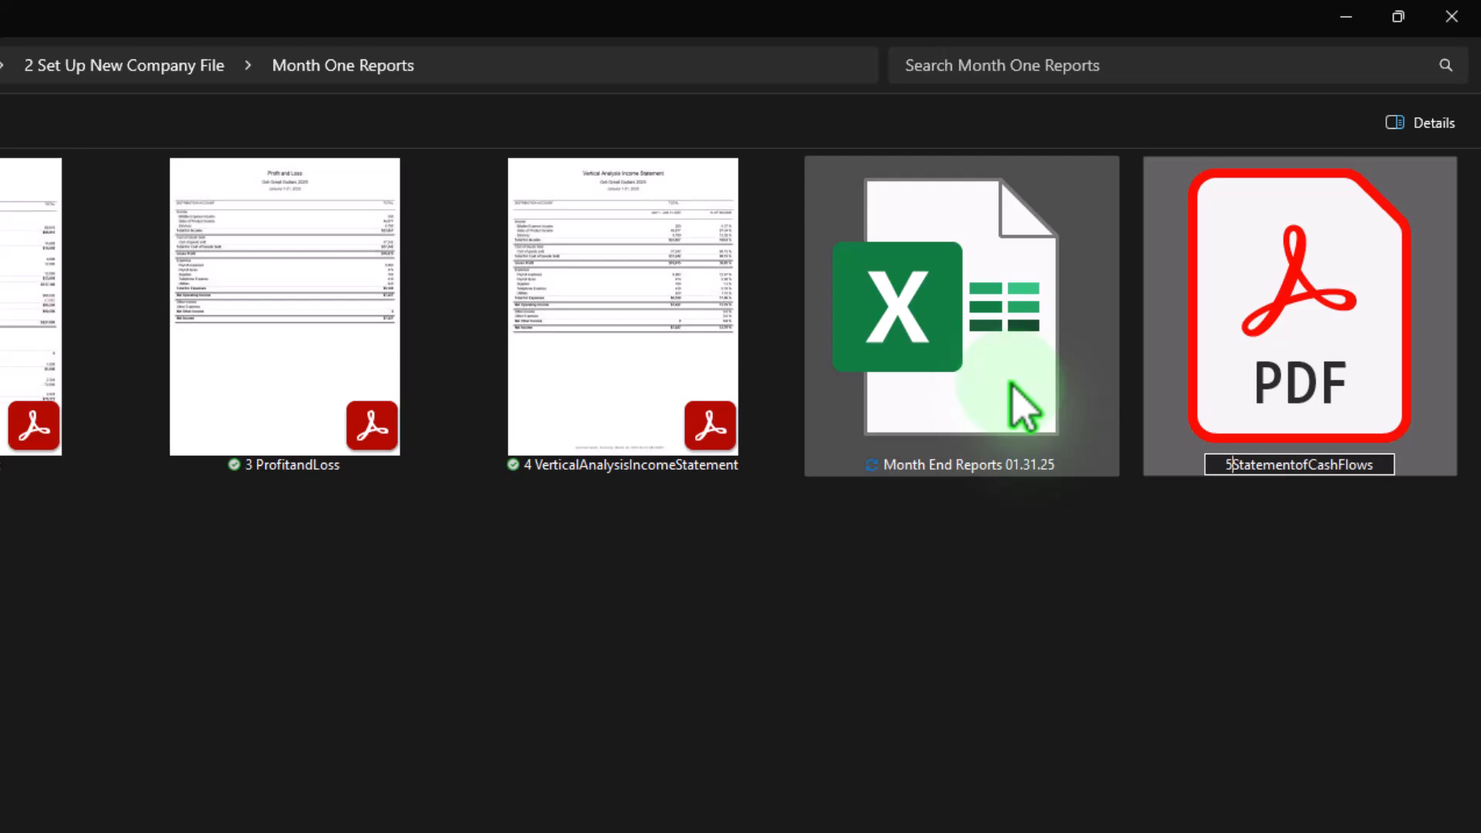
{"action": "left_click", "coordinate": [904, 668]}
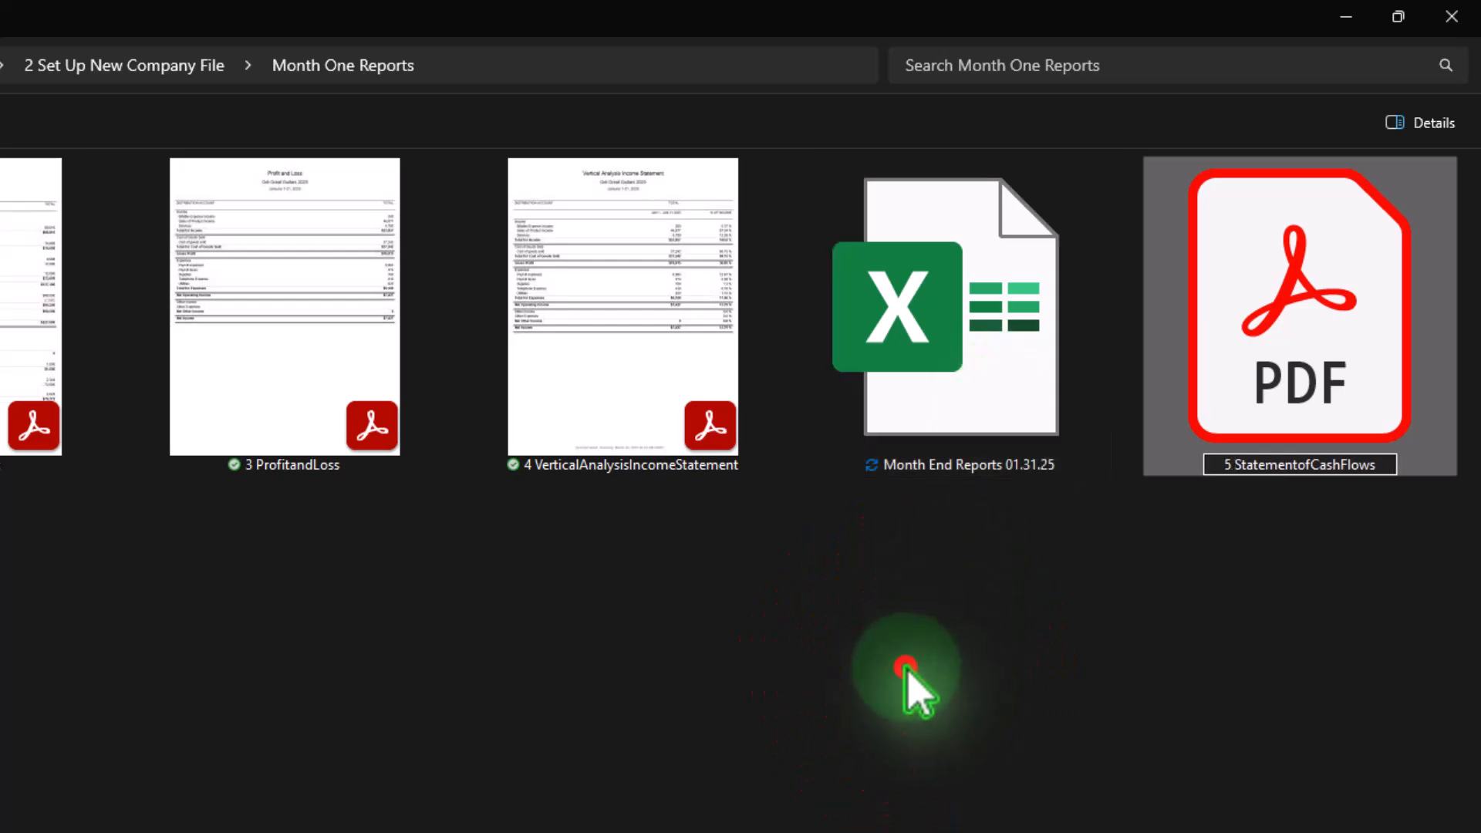
{"action": "left_click", "coordinate": [1361, 7]}
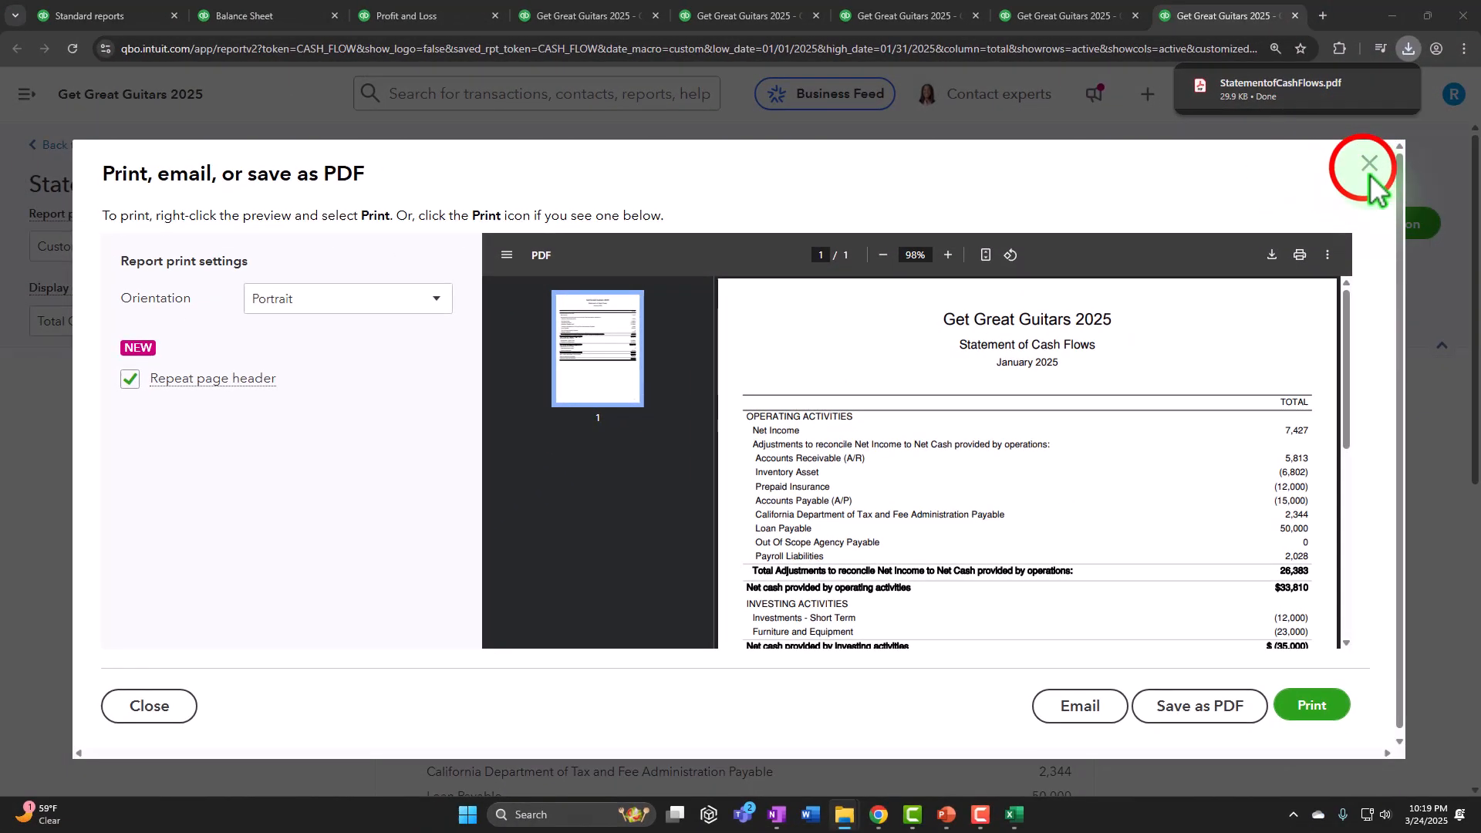
{"action": "left_click", "coordinate": [1367, 166]}
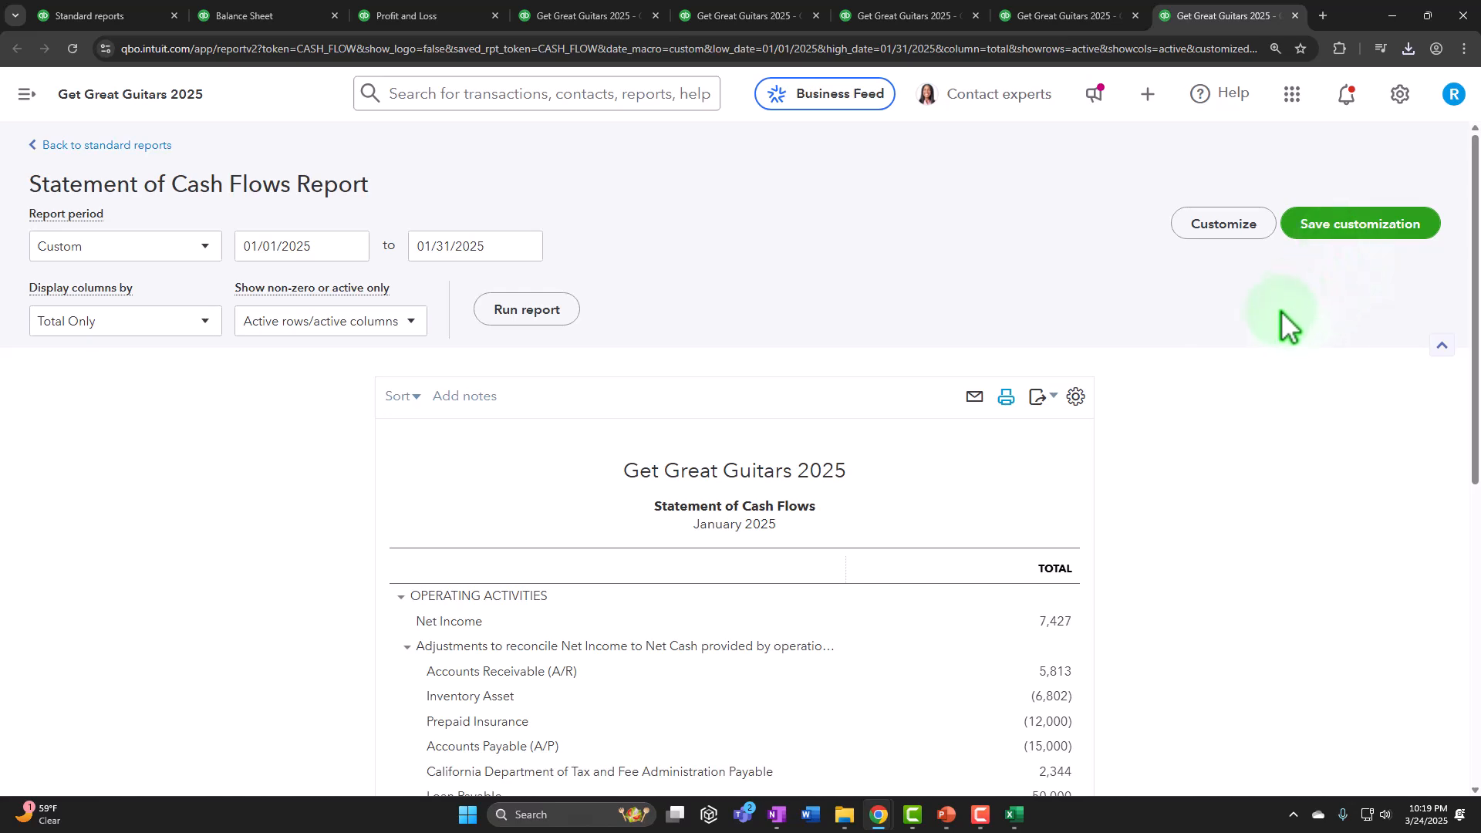
Export the Statement of Cash Flows to Excel, open the downloaded workbook and enable editing
{"action": "left_click", "coordinate": [1039, 397]}
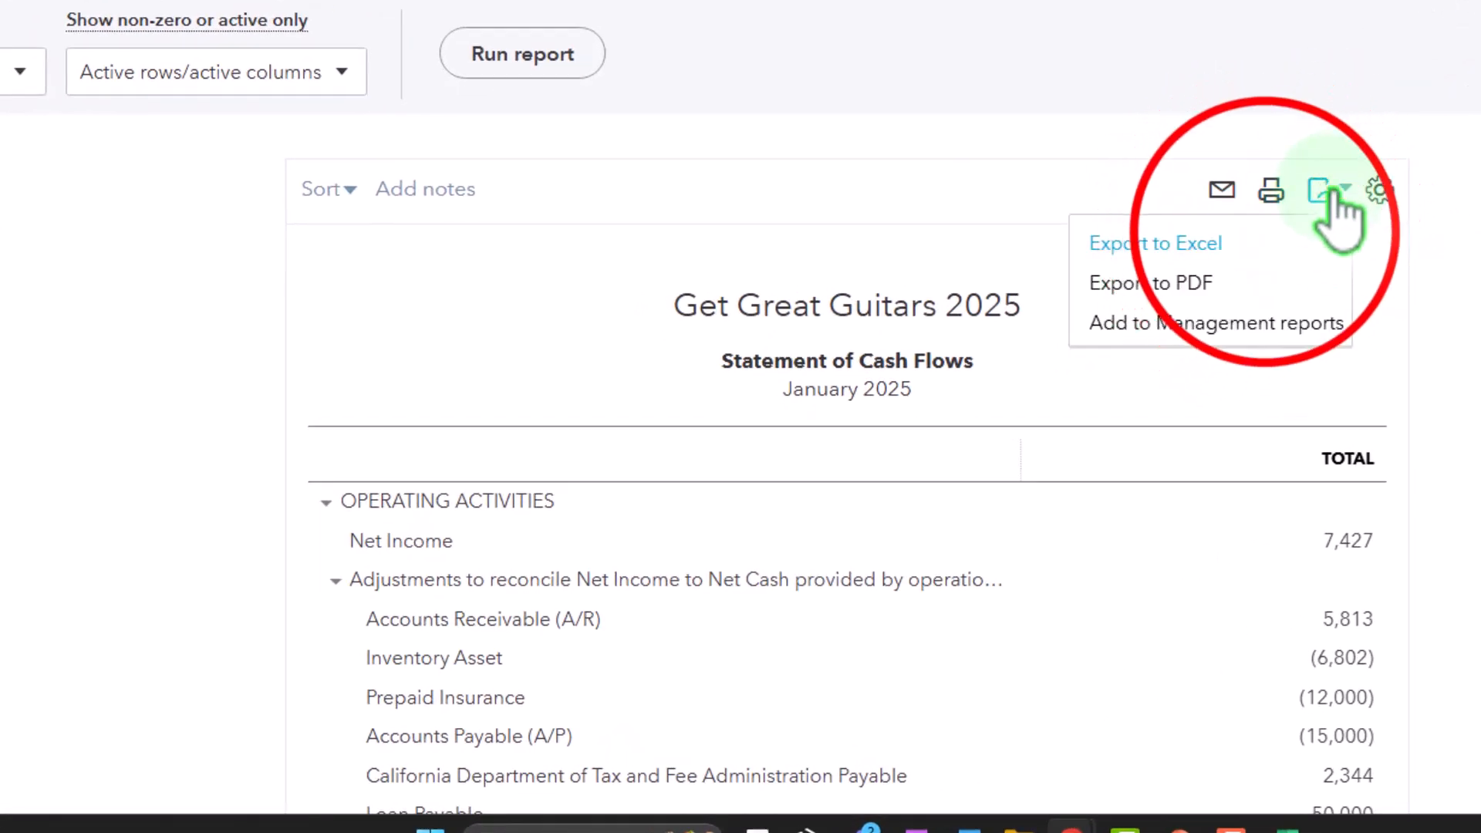
{"action": "left_click", "coordinate": [1265, 240]}
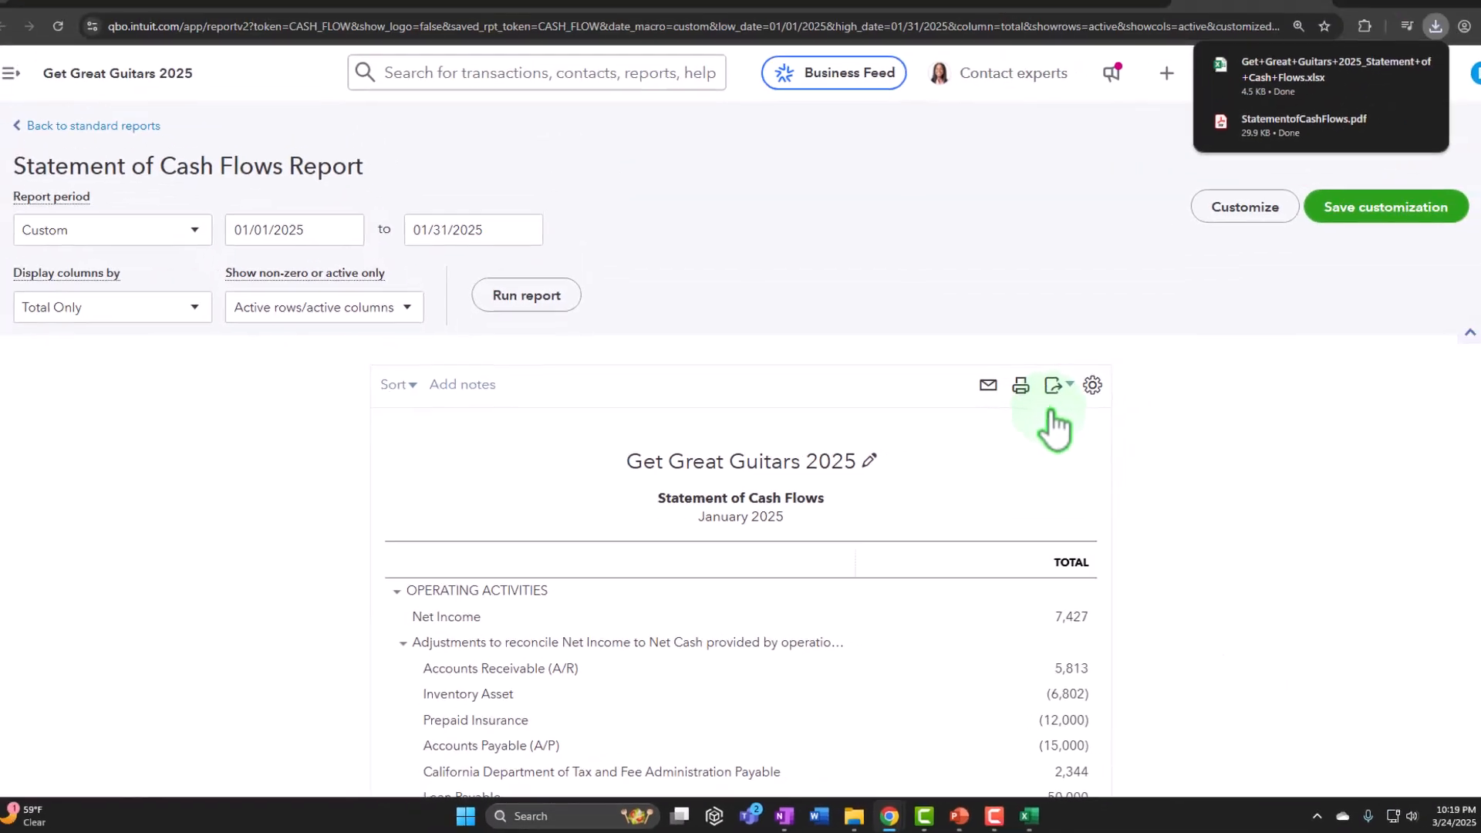
{"action": "left_click", "coordinate": [1320, 74]}
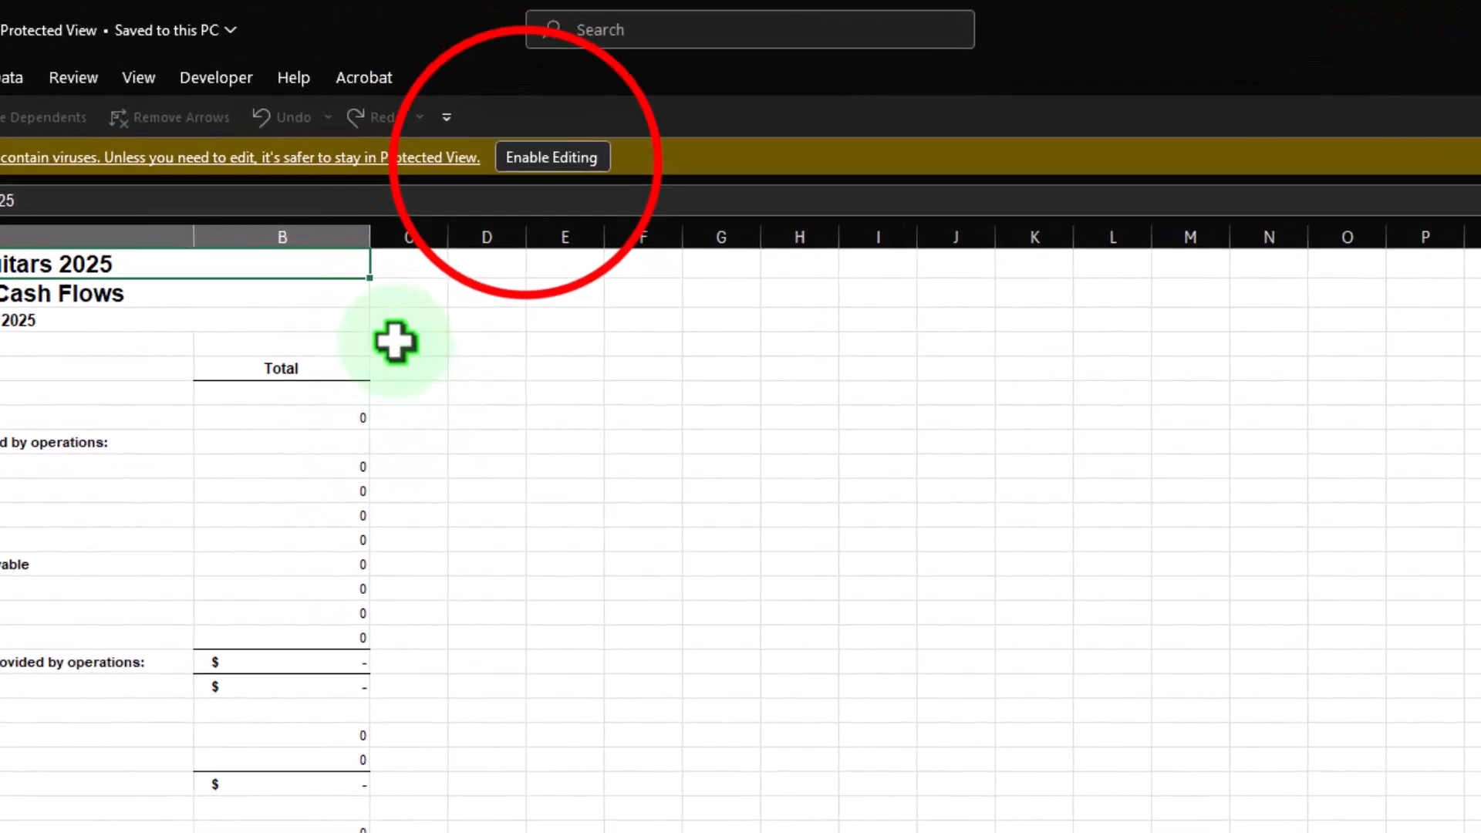
{"action": "left_click", "coordinate": [607, 102]}
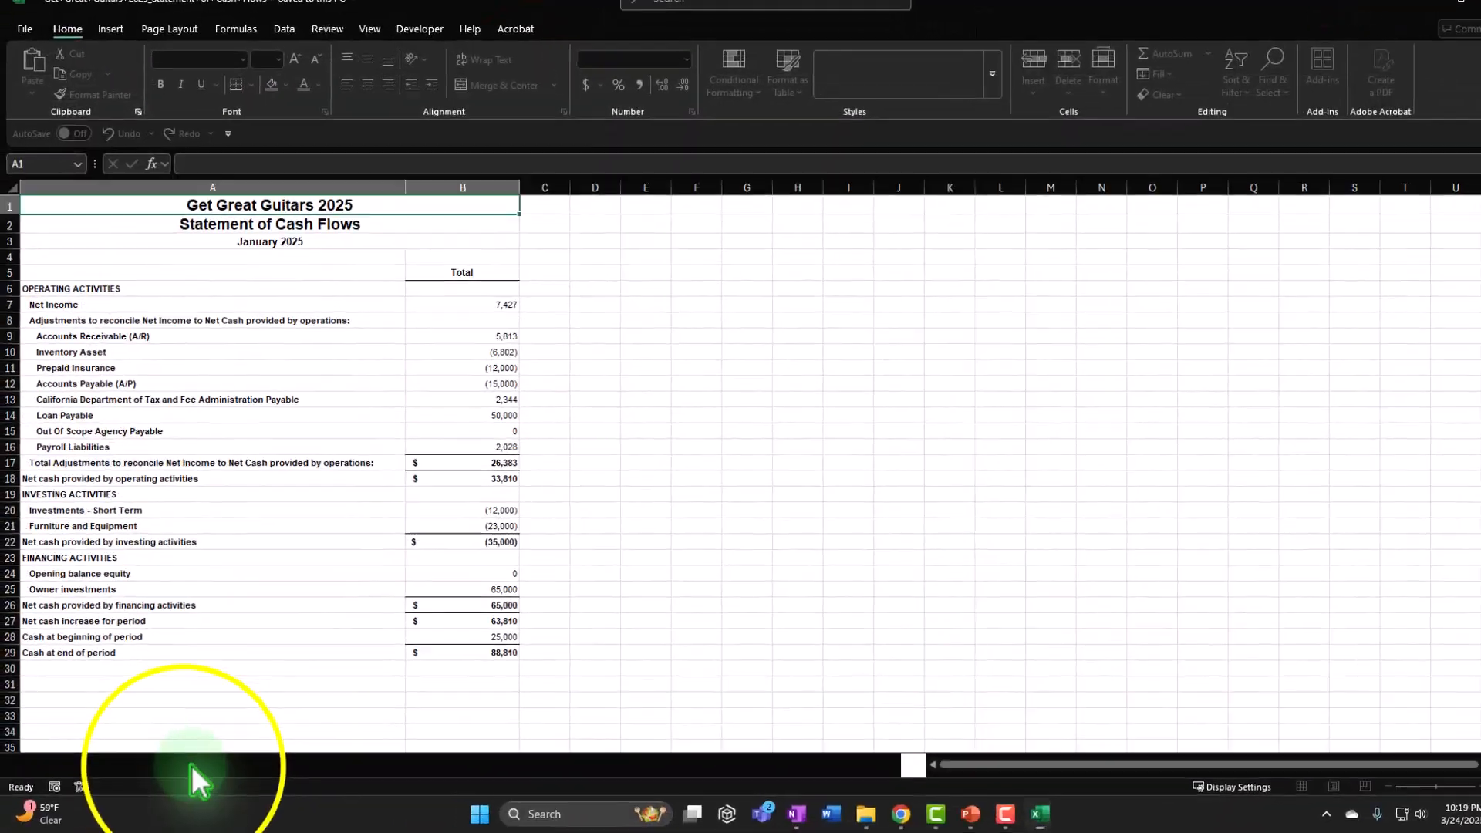
Copy the Statement of Cash Flows sheet into the Get Great Guitars 2025_Balance Sheet Summary workbook and close the exported workbook
{"action": "right_click", "coordinate": [189, 762]}
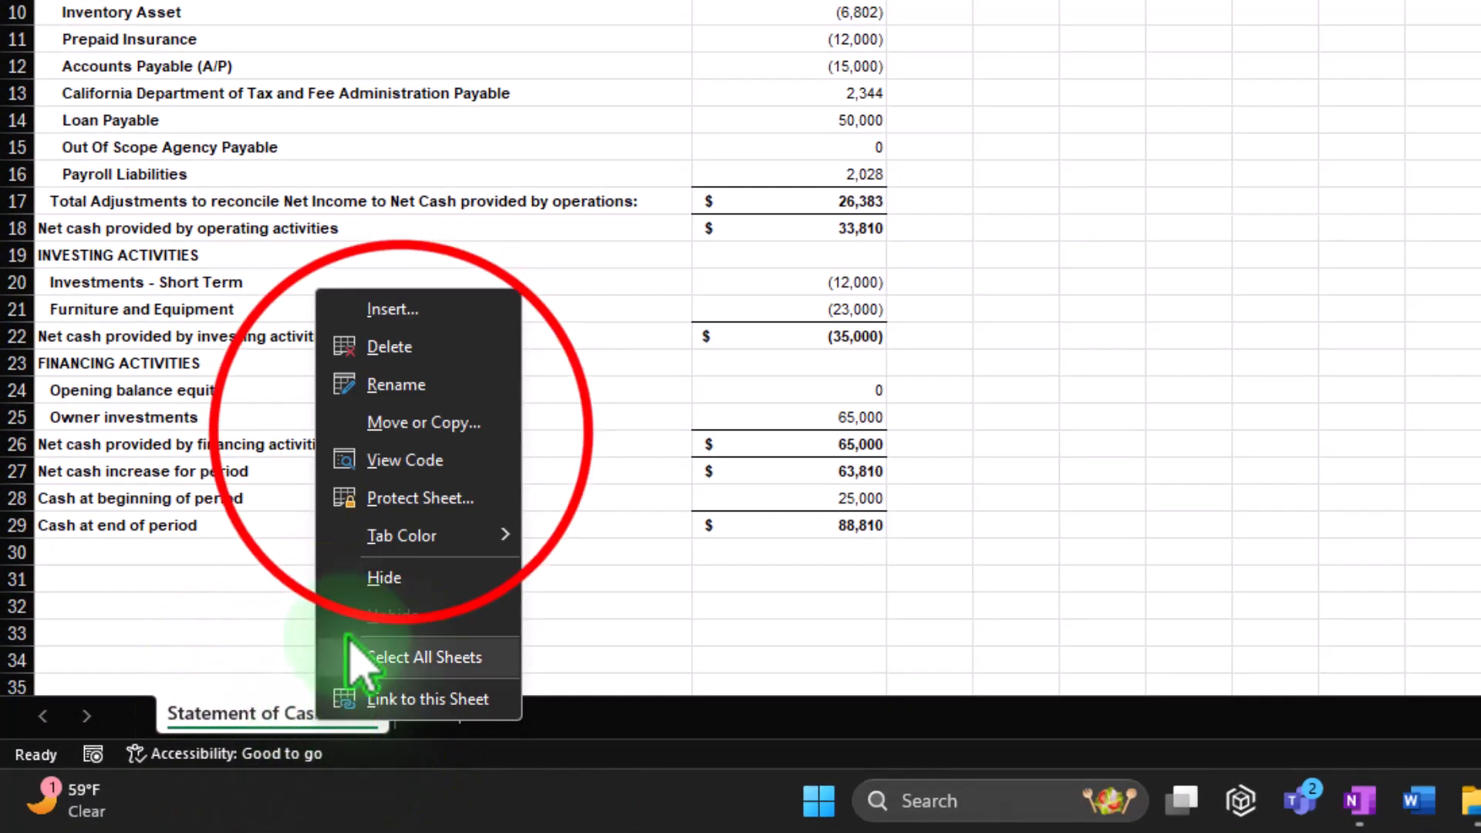
{"action": "left_click", "coordinate": [423, 422]}
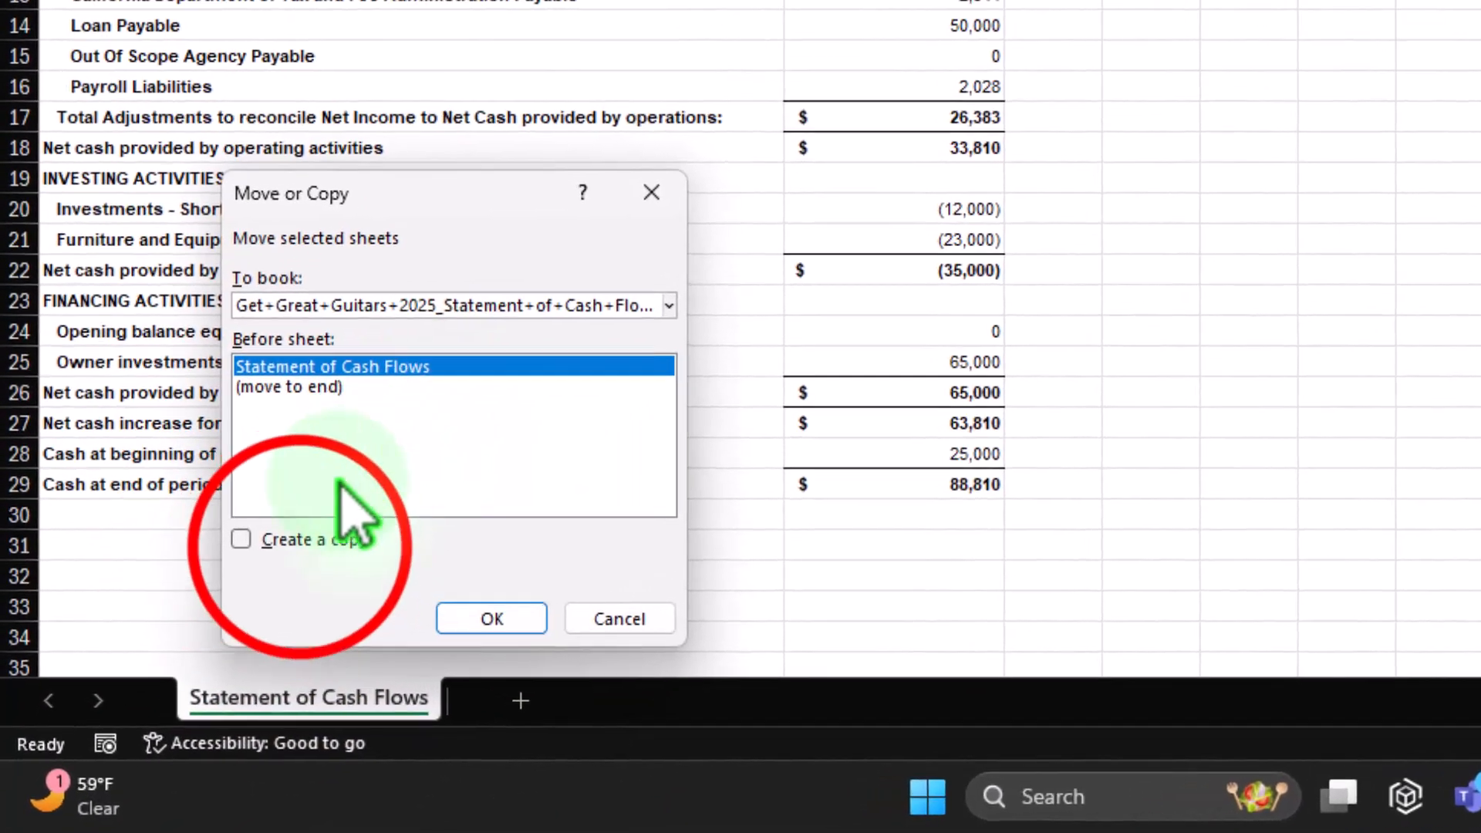
{"action": "left_click", "coordinate": [304, 539]}
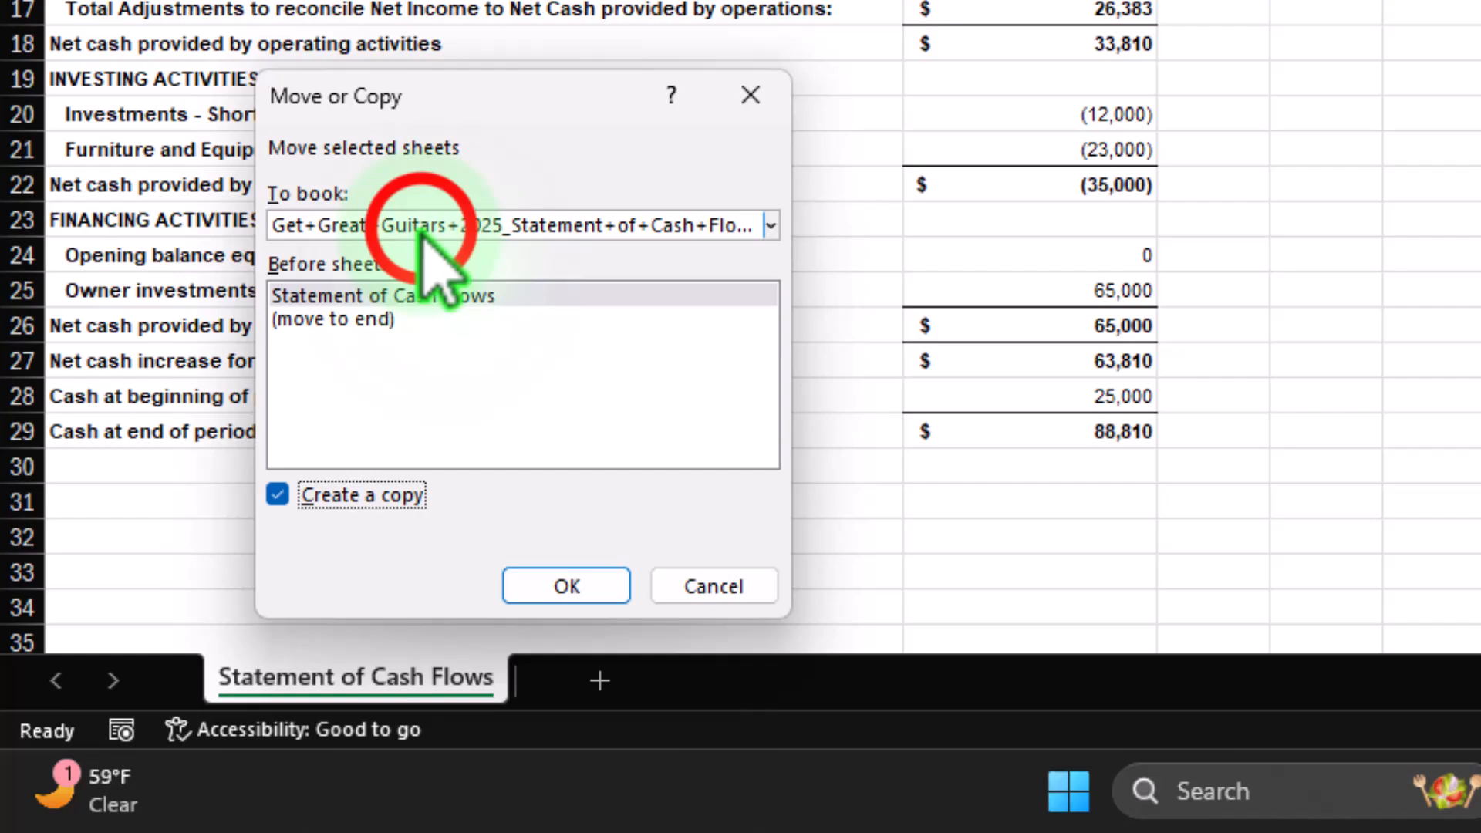
{"action": "left_click", "coordinate": [422, 231]}
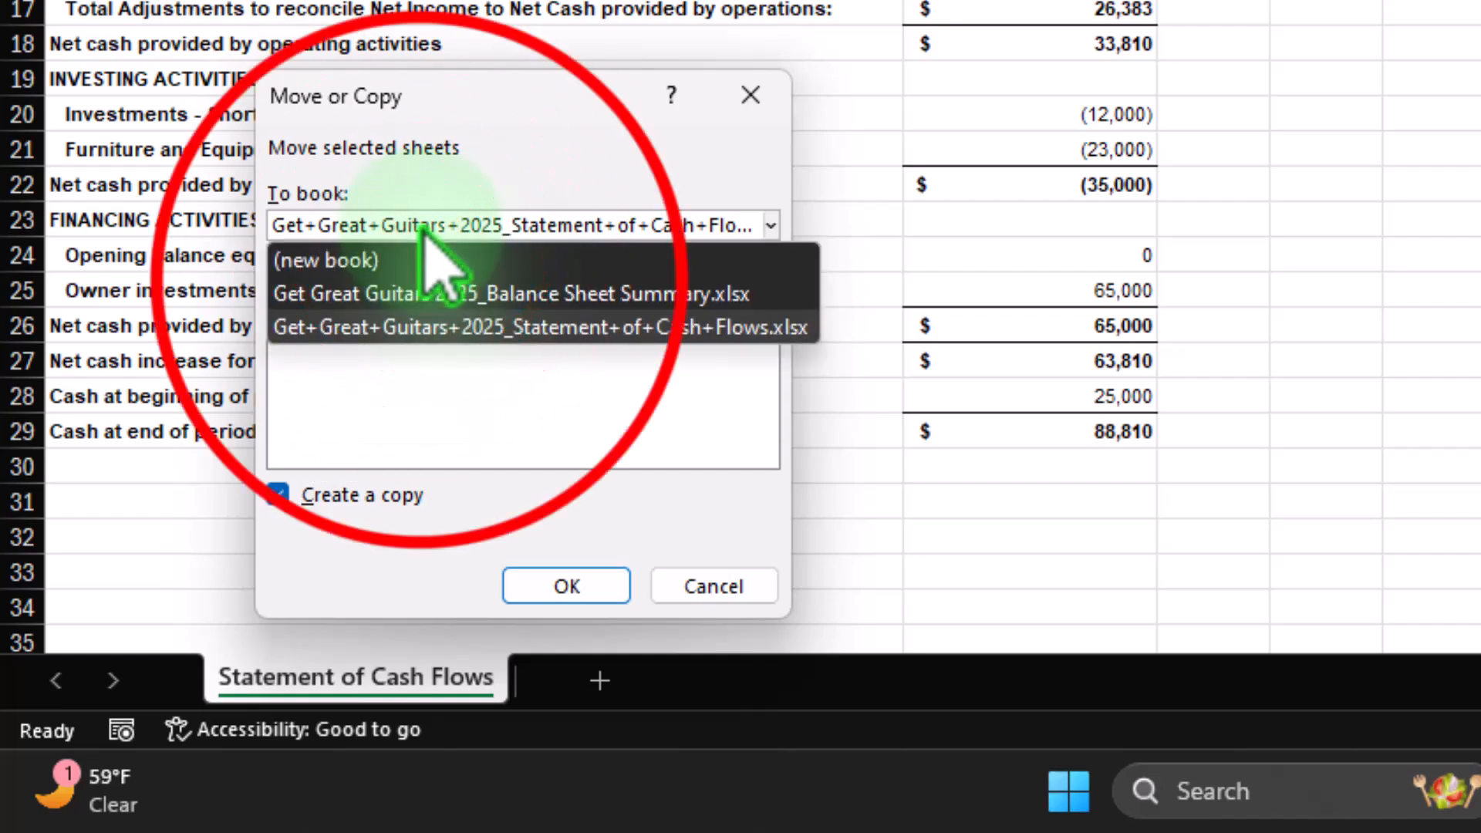
{"action": "left_click", "coordinate": [428, 293]}
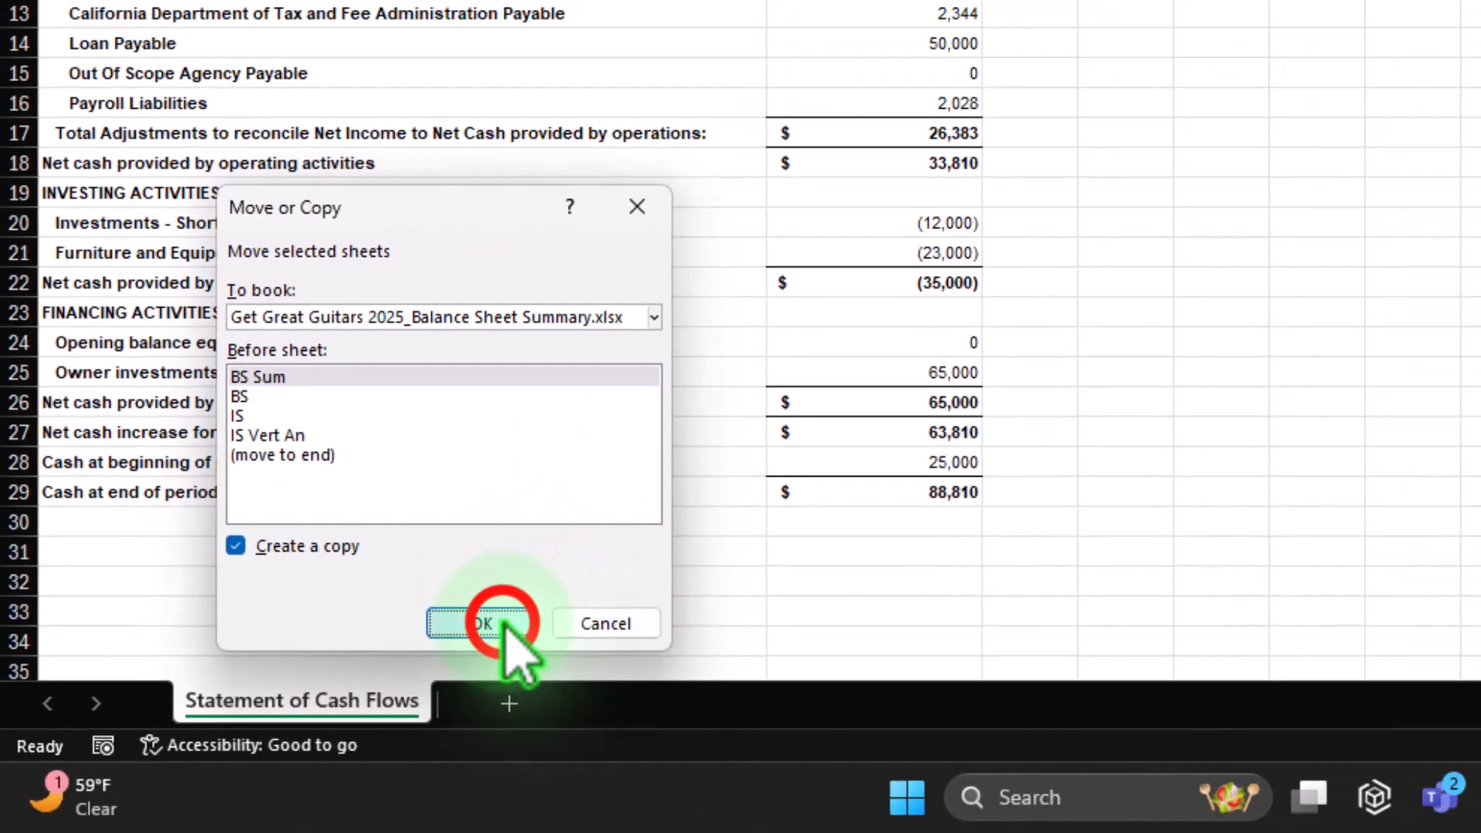
{"action": "left_click", "coordinate": [566, 586]}
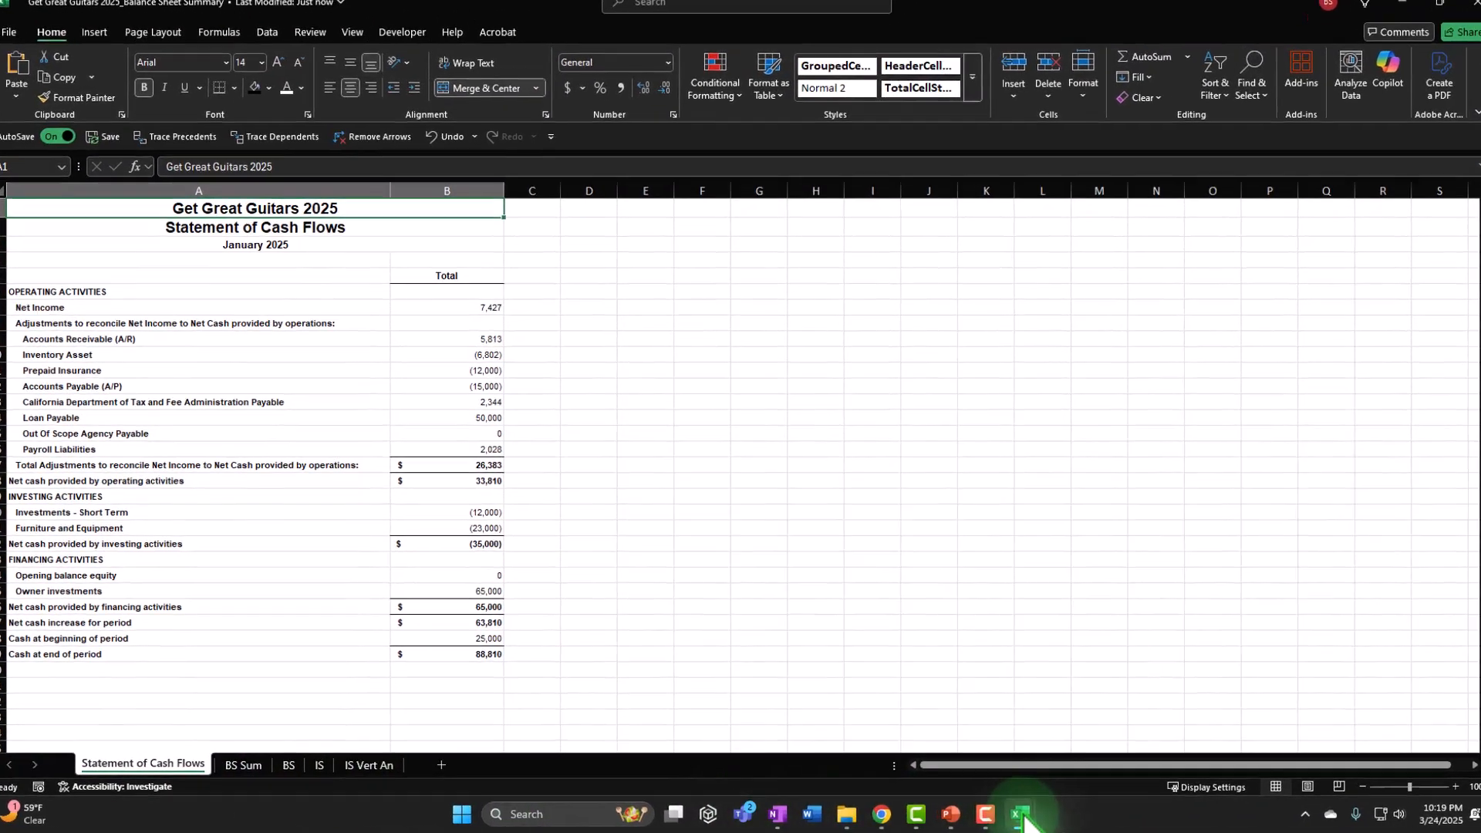
{"action": "mouse_move", "coordinate": [1014, 814]}
{"action": "left_click", "coordinate": [1247, 705]}
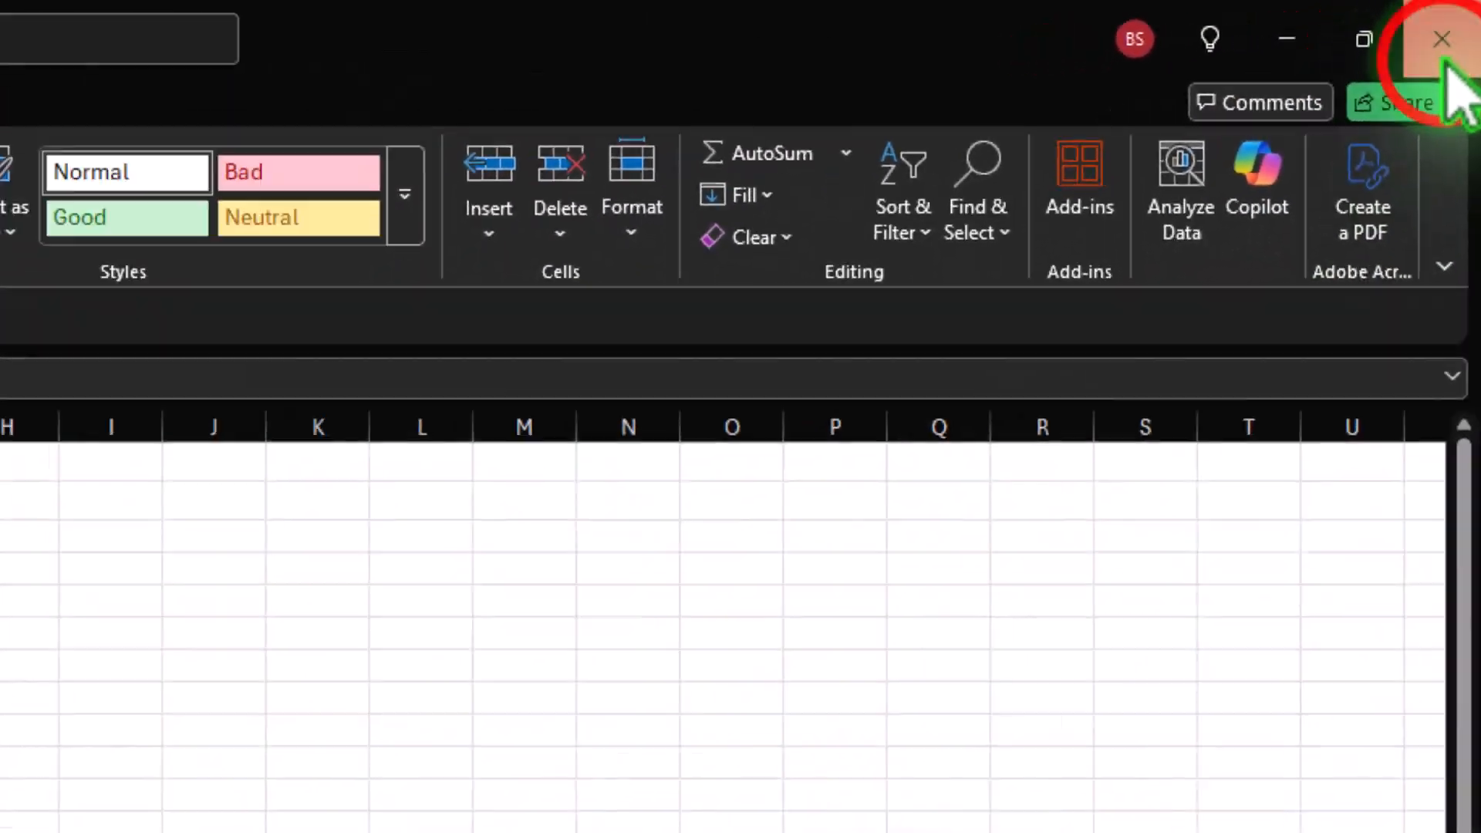
{"action": "left_click", "coordinate": [1455, 21]}
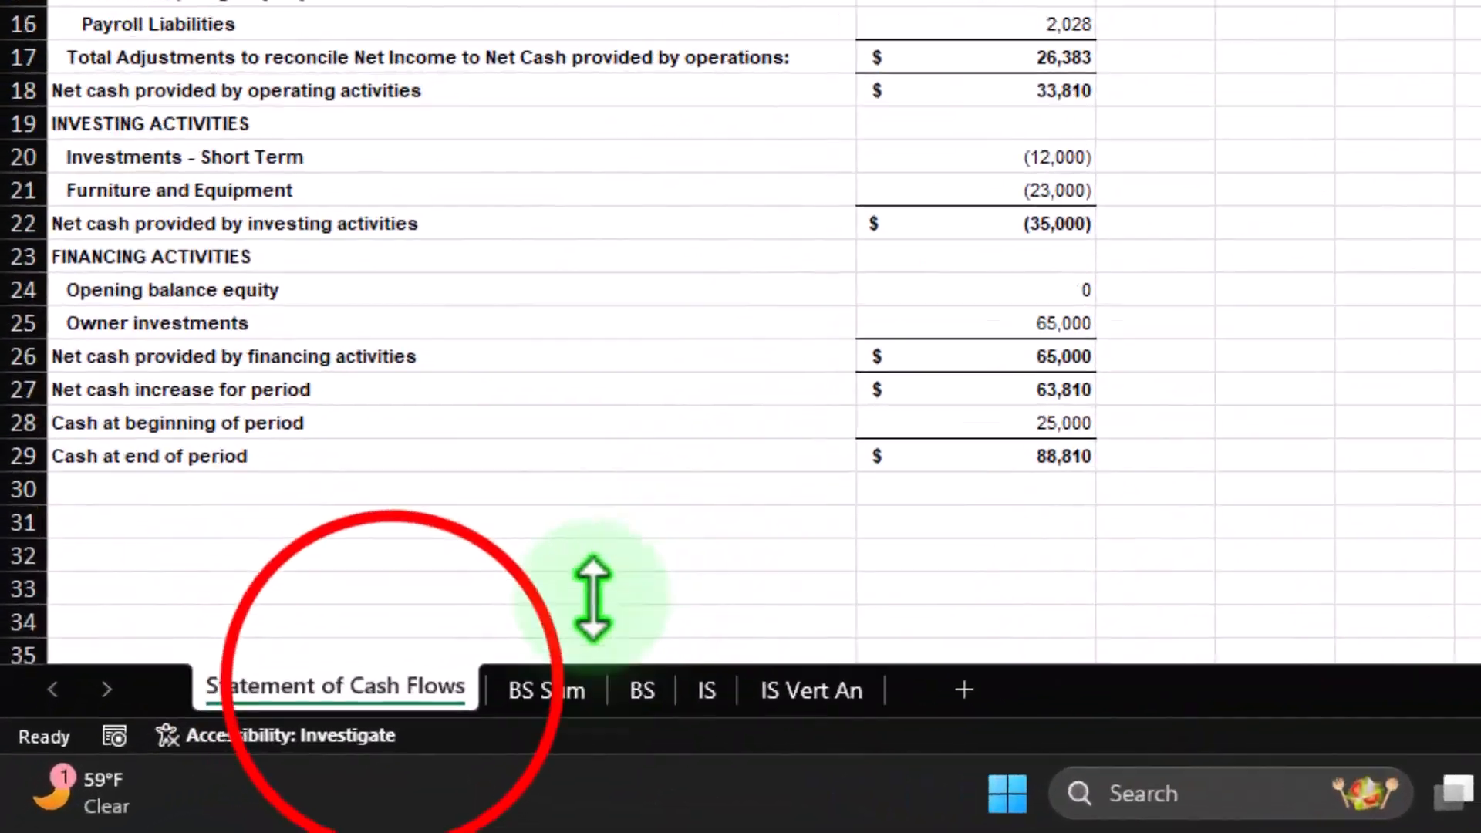
Move the Statement of Cash Flows sheet after IS Vert An and show its page breaks in the normal view
{"action": "left_click_drag", "start_coordinate": [197, 759], "coordinate": [443, 758]}
{"action": "left_click_drag", "start_coordinate": [1016, 662], "coordinate": [1045, 675]}
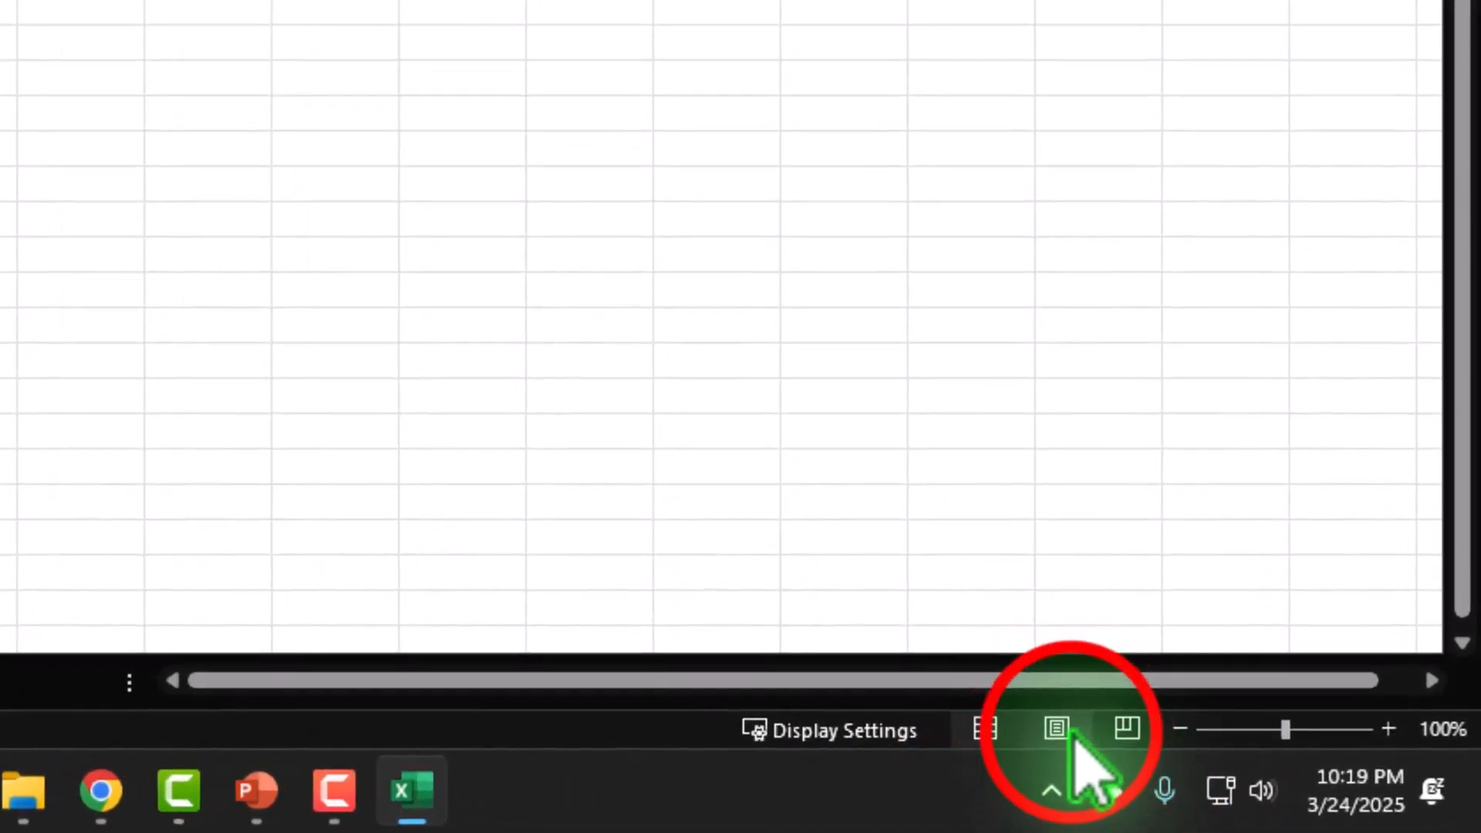
{"action": "left_click", "coordinate": [1191, 761]}
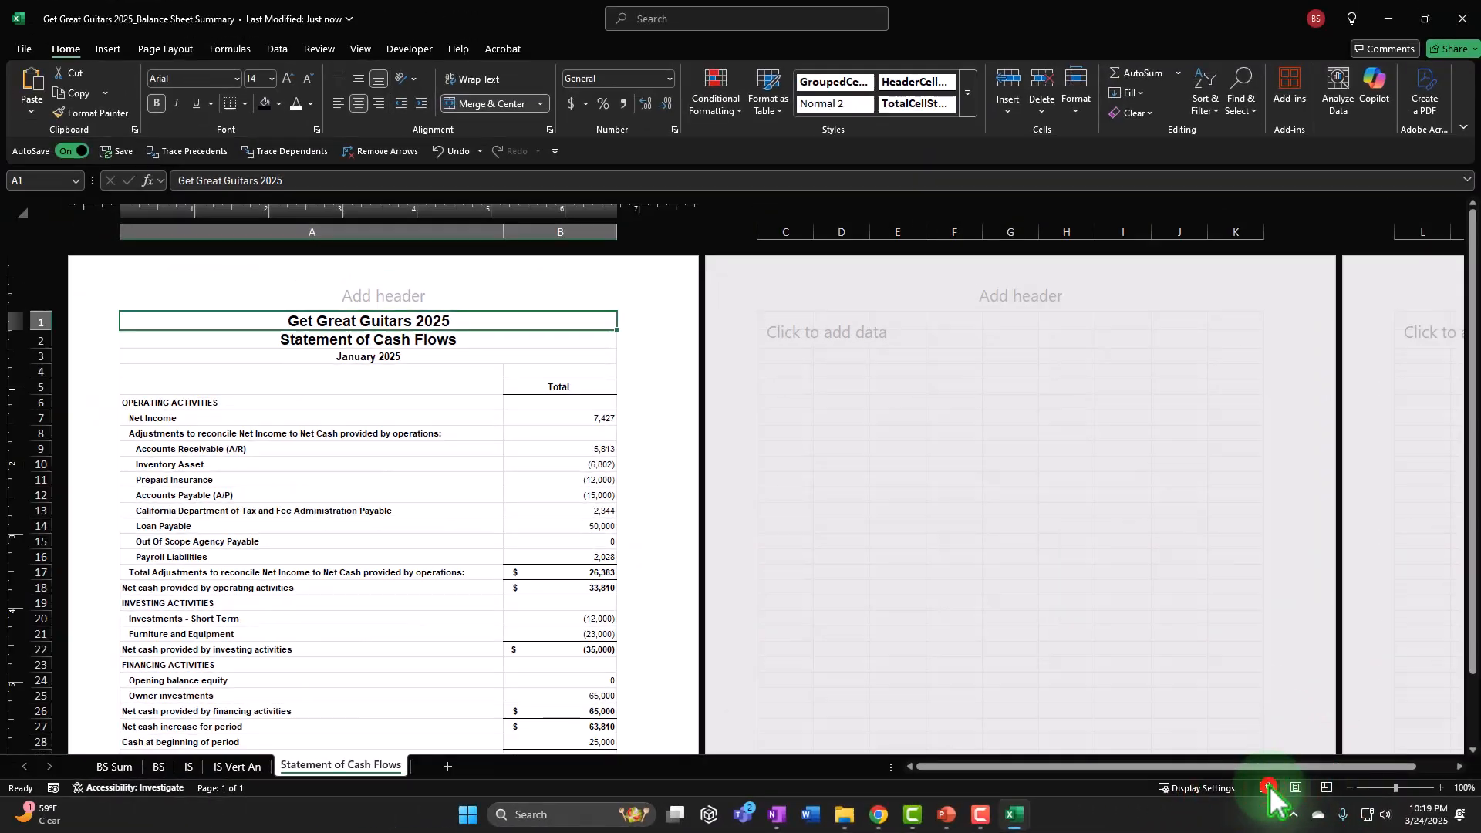
{"action": "left_click", "coordinate": [1266, 788]}
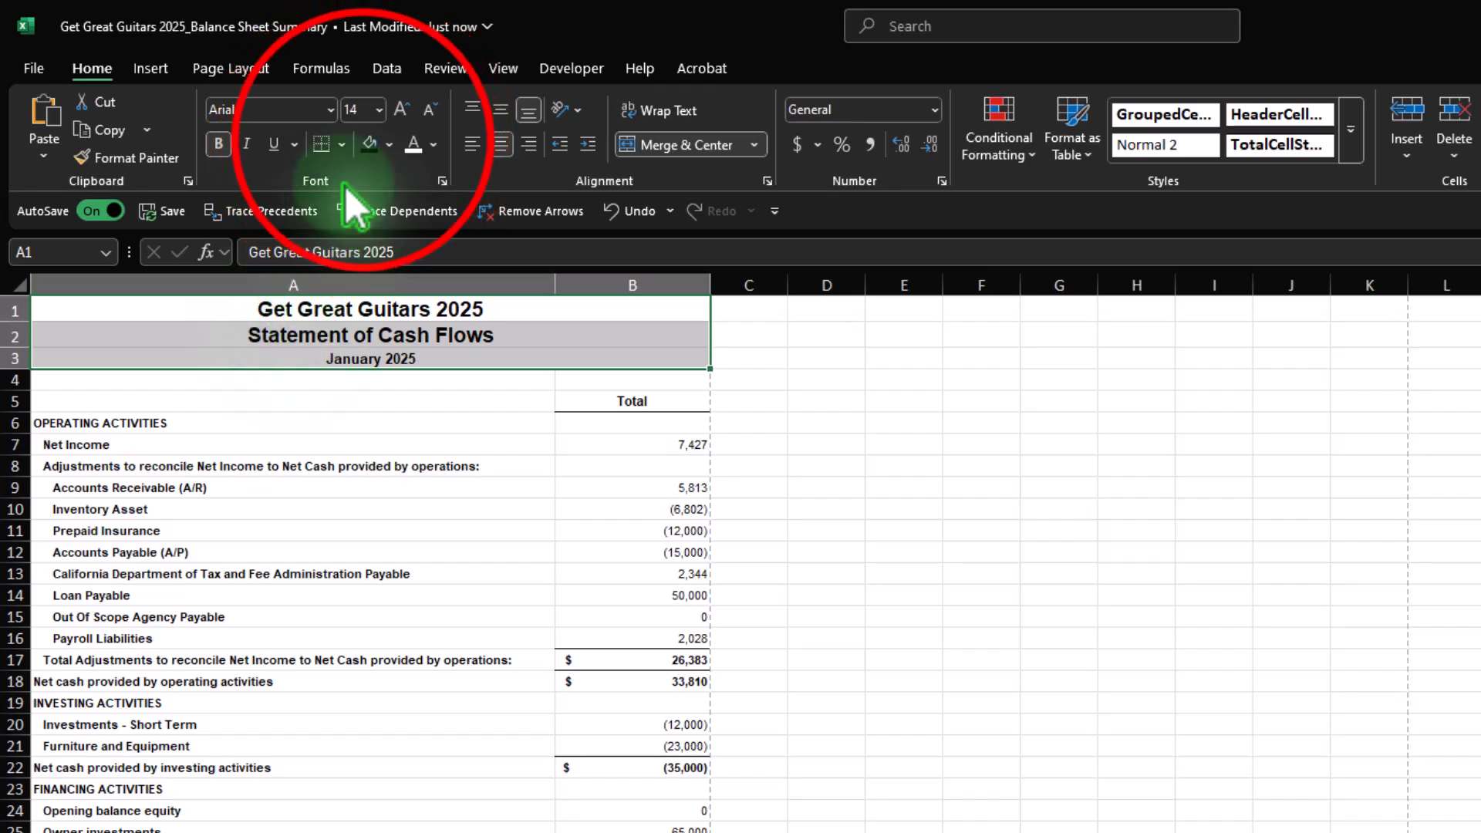
Format the three title rows of the Statement of Cash Flows sheet with black fill and white text
{"action": "left_click", "coordinate": [373, 144]}
{"action": "left_click", "coordinate": [409, 146]}
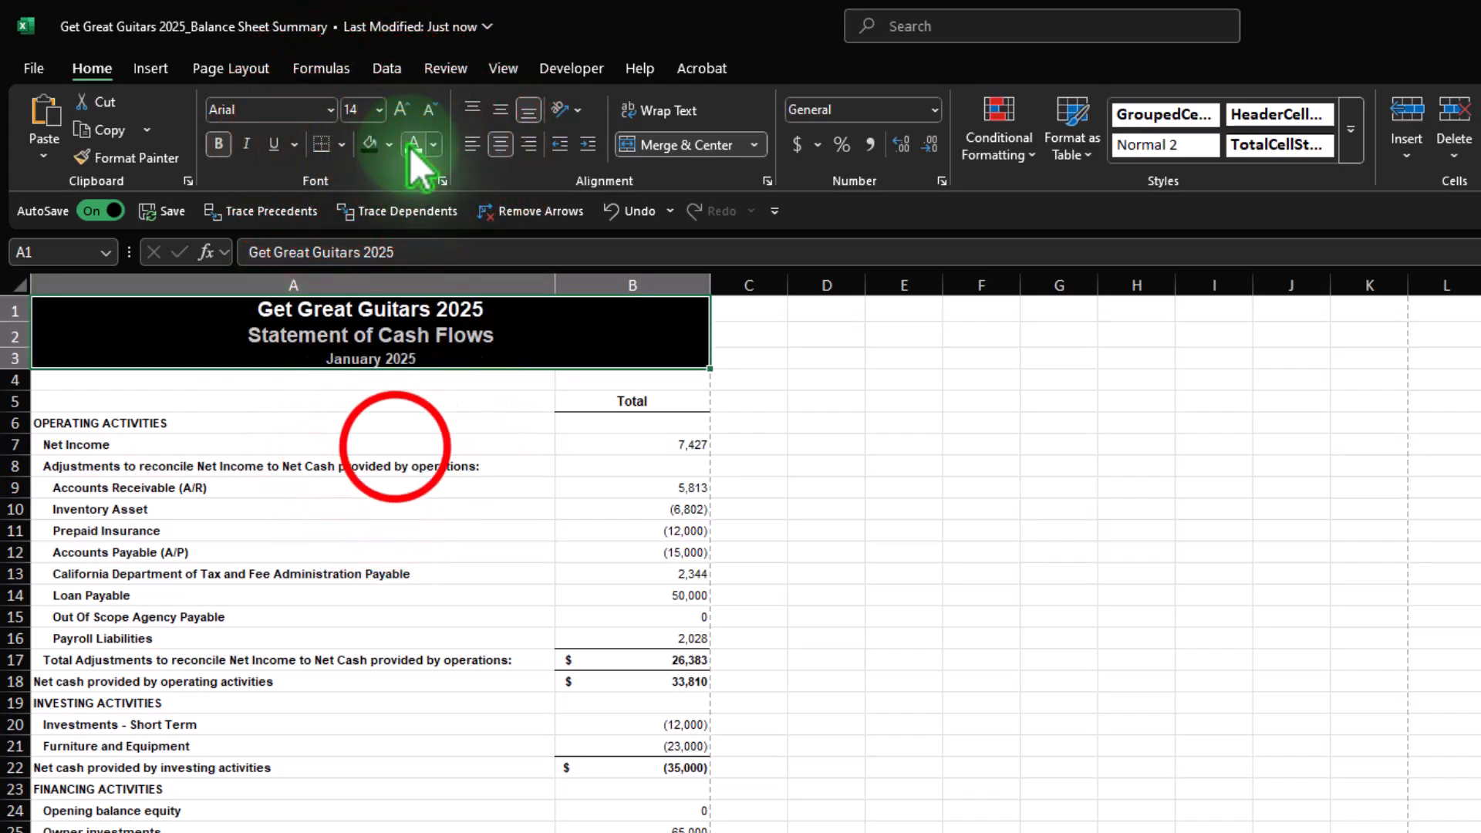
{"action": "left_click", "coordinate": [393, 444]}
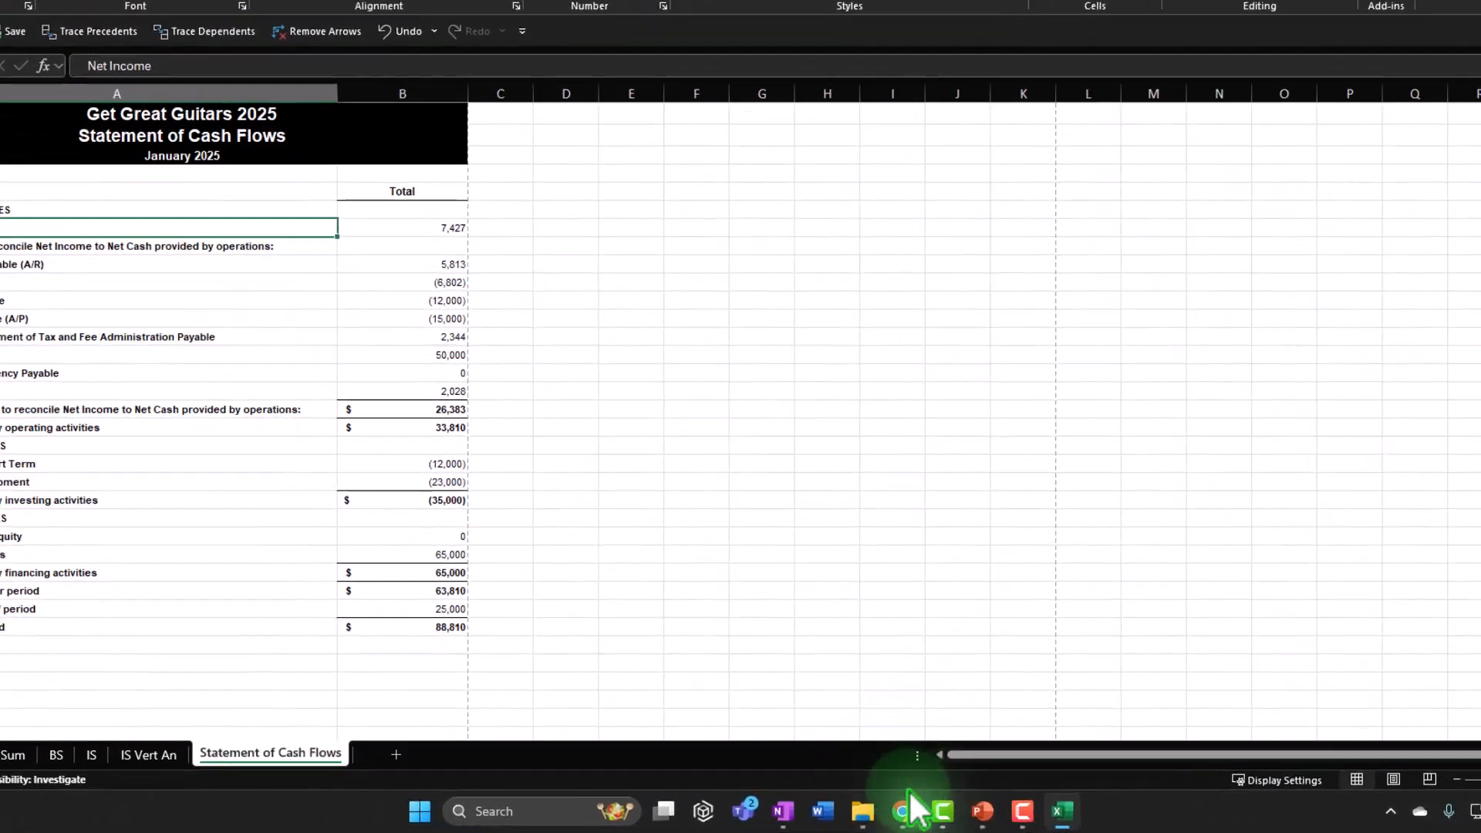
Switch to the browser and check the files in the Month One Reports folder before returning to the cash flow report
{"action": "left_click", "coordinate": [863, 816]}
{"action": "left_click", "coordinate": [852, 744]}
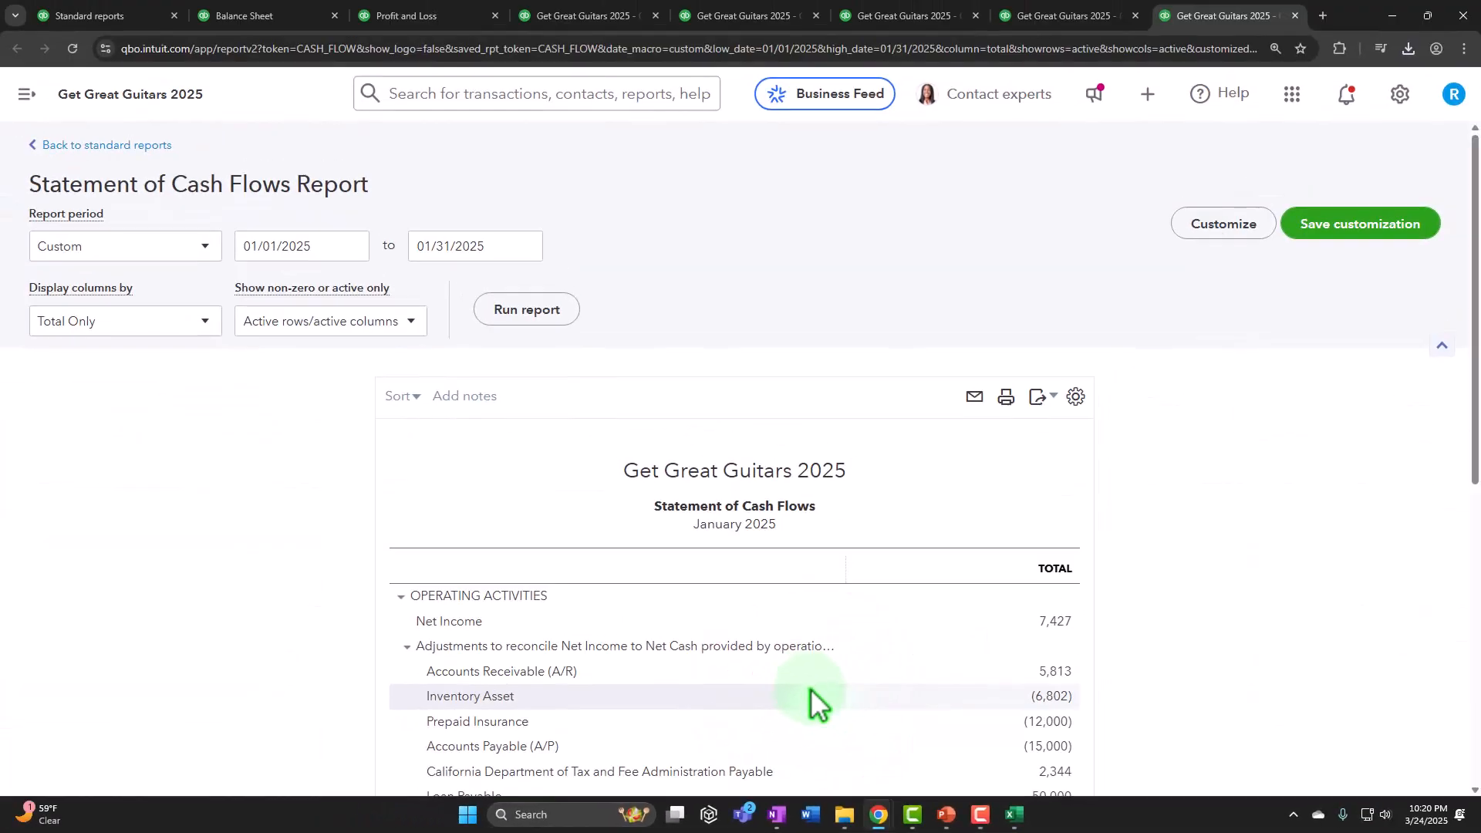
{"action": "left_click", "coordinate": [897, 804]}
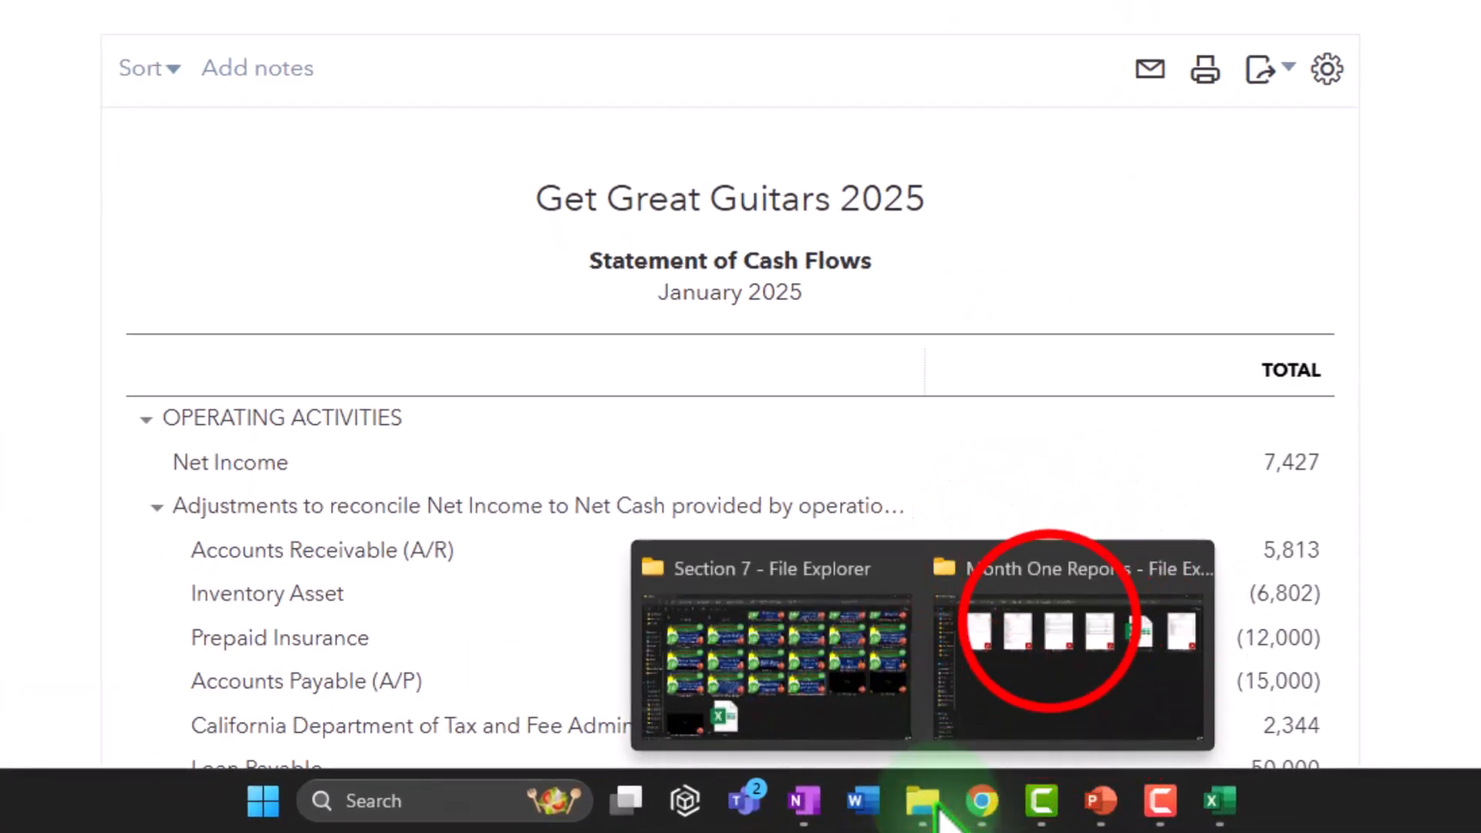
{"action": "left_click", "coordinate": [1011, 646]}
{"action": "left_click", "coordinate": [1377, 16]}
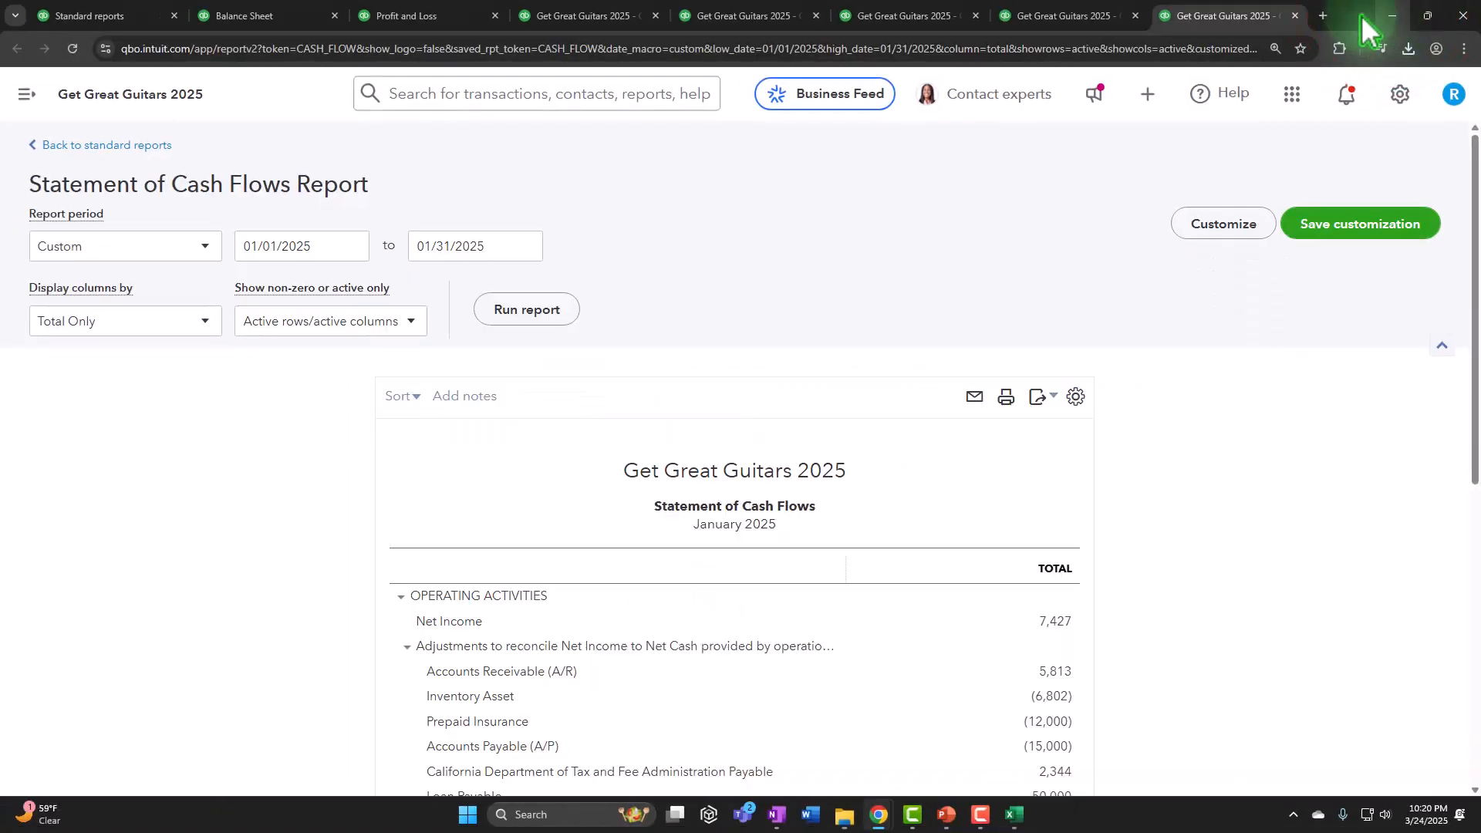
Save the customized report as "5 Statement of Cash Flows" in the Month End Report group
{"action": "left_click", "coordinate": [1303, 225]}
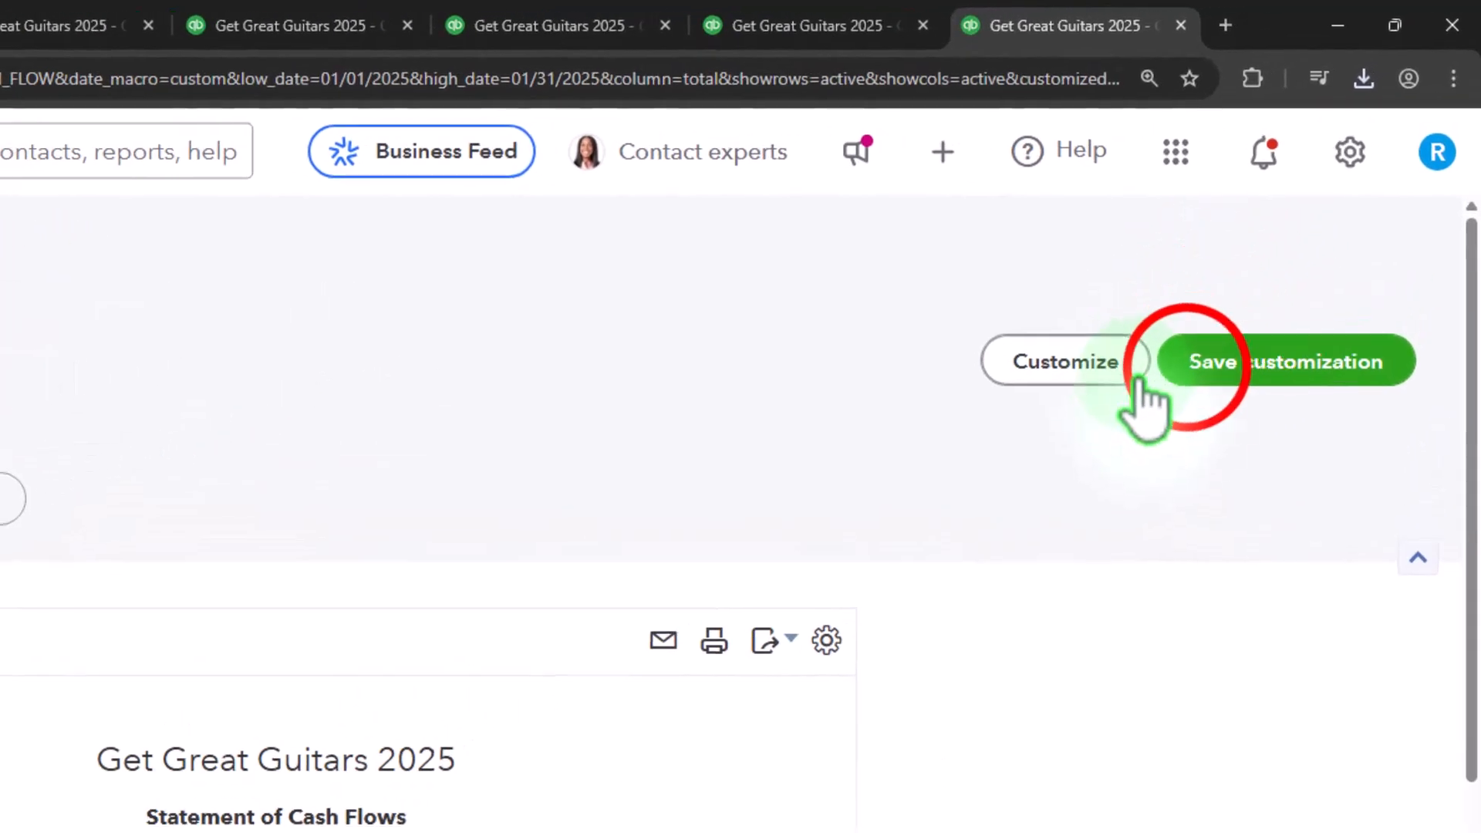
{"action": "left_click", "coordinate": [1074, 437]}
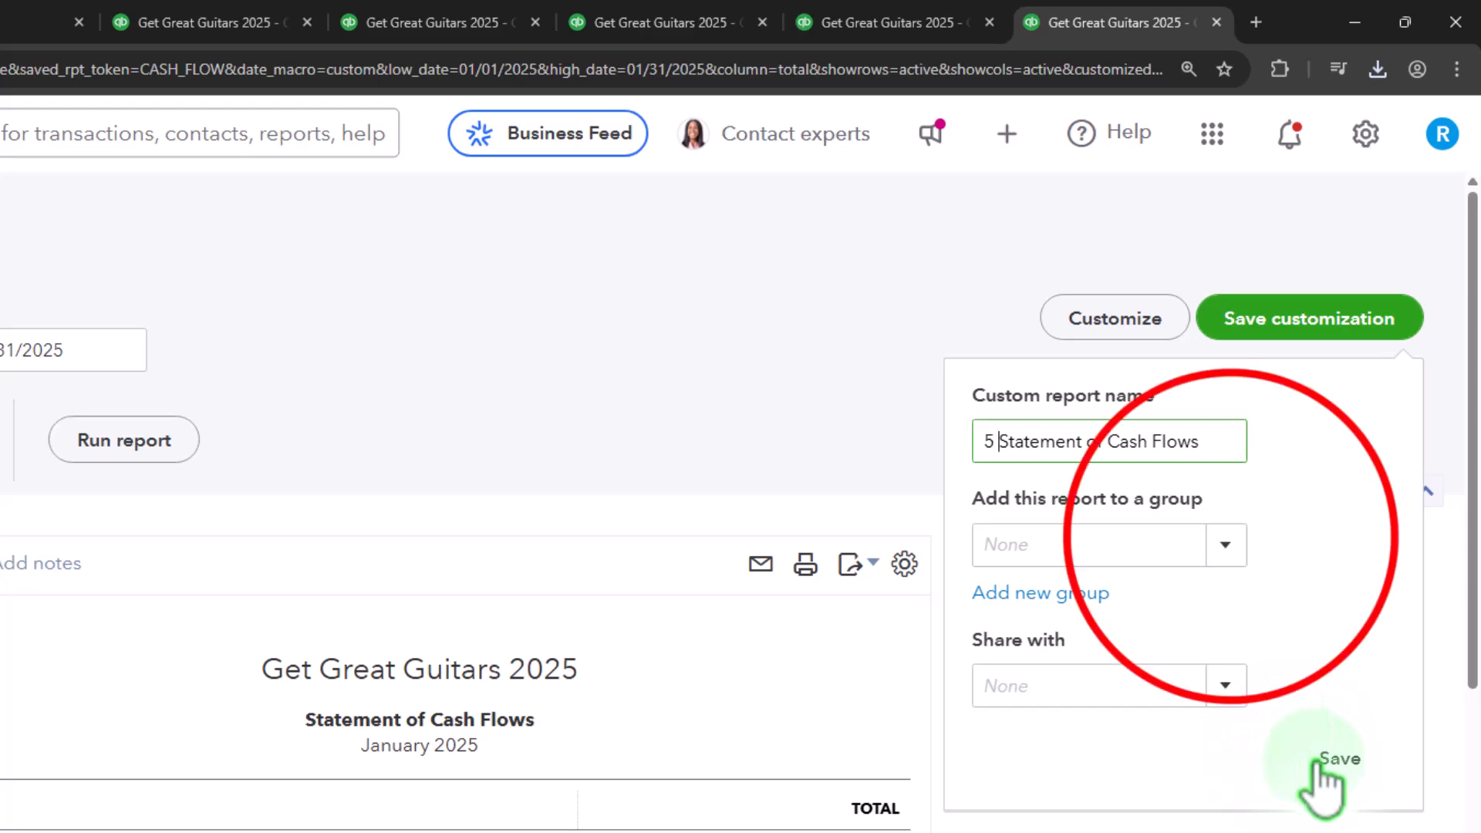
{"action": "left_click", "coordinate": [1232, 537]}
{"action": "left_click", "coordinate": [1190, 588]}
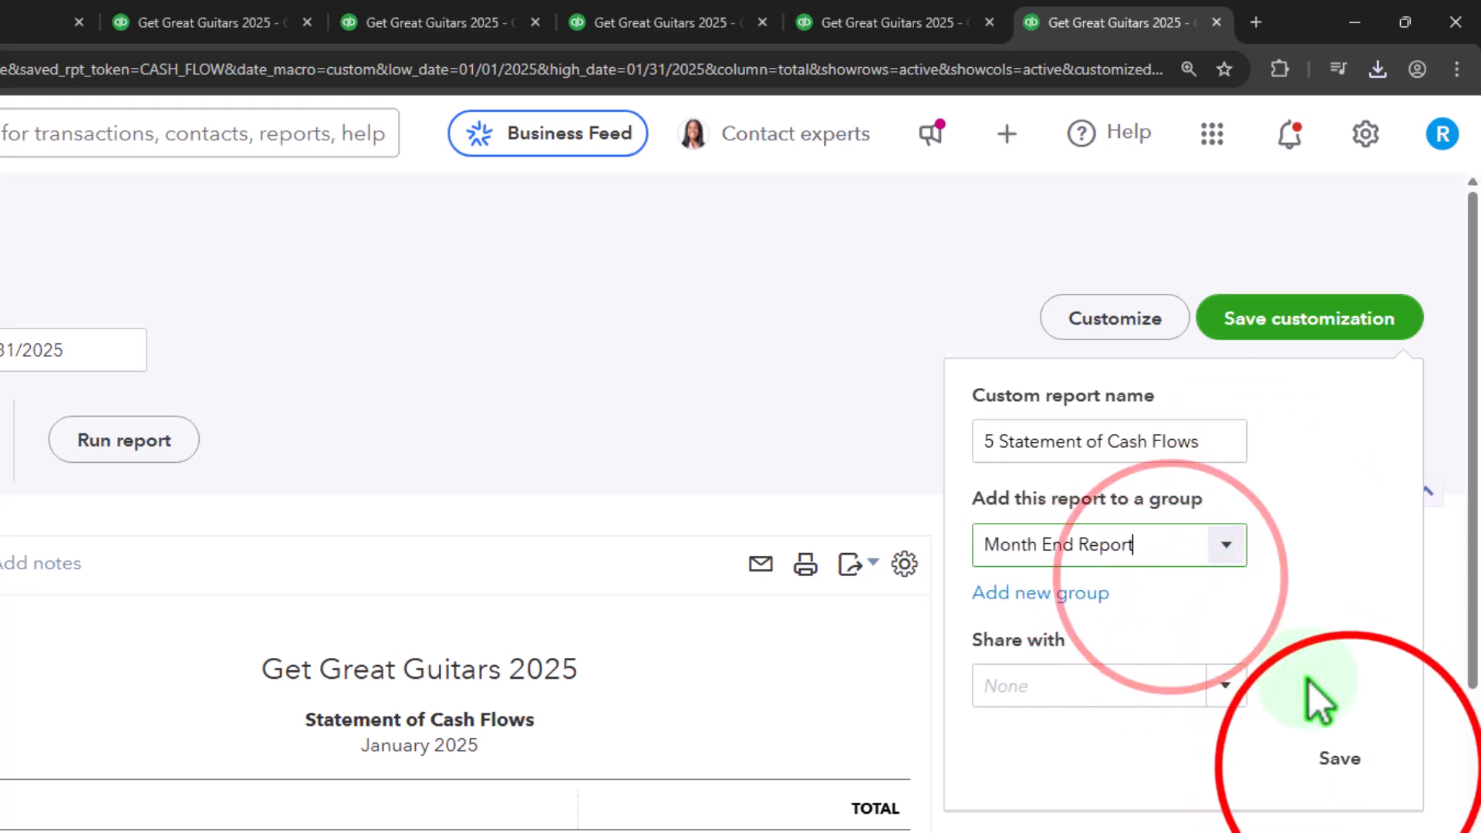
{"action": "left_click", "coordinate": [1339, 758]}
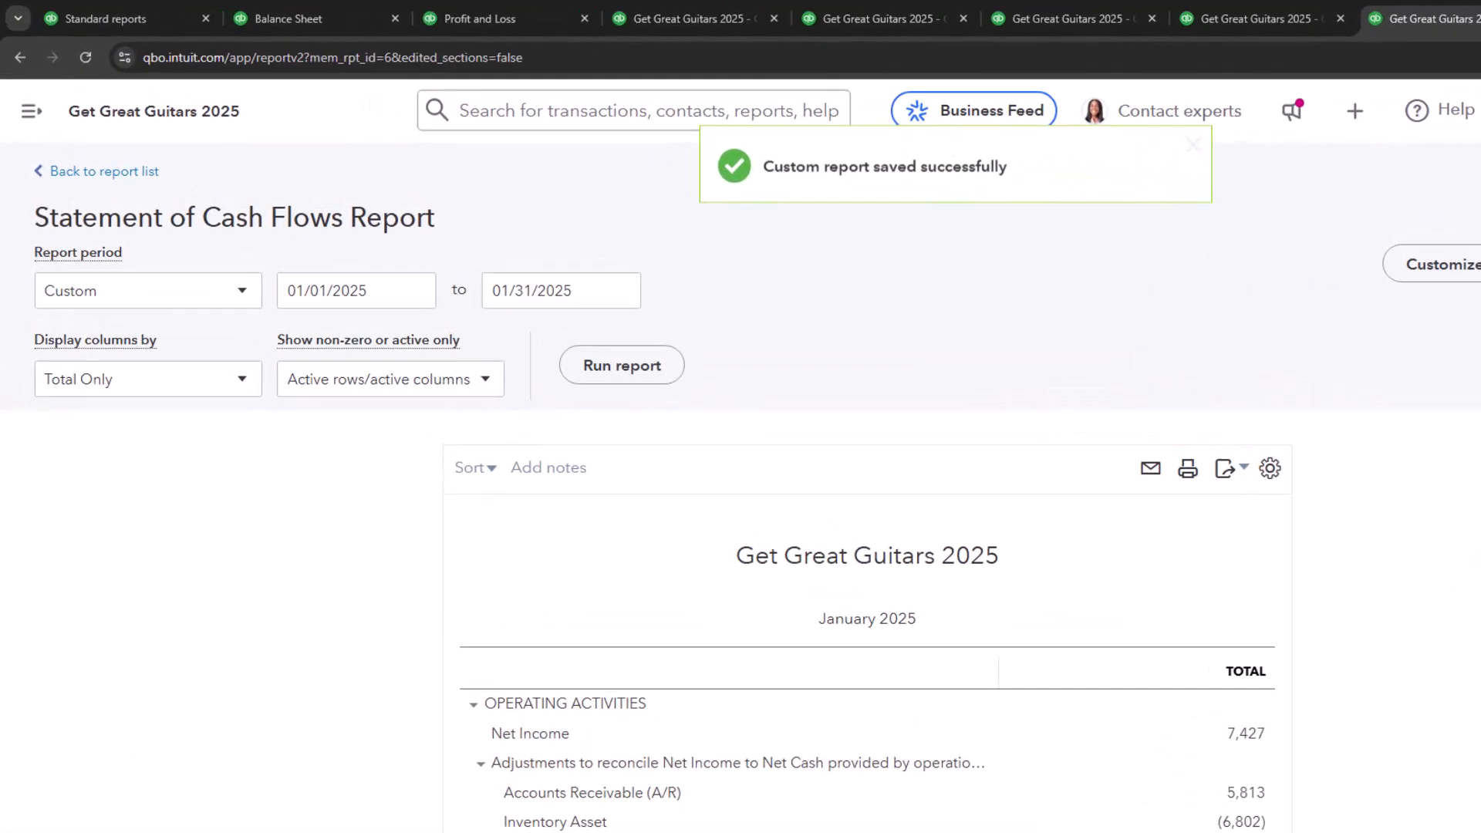
Reload the list of custom reports to check the Month End Report group and switch to the Month One Reports folder
{"action": "left_click", "coordinate": [83, 15]}
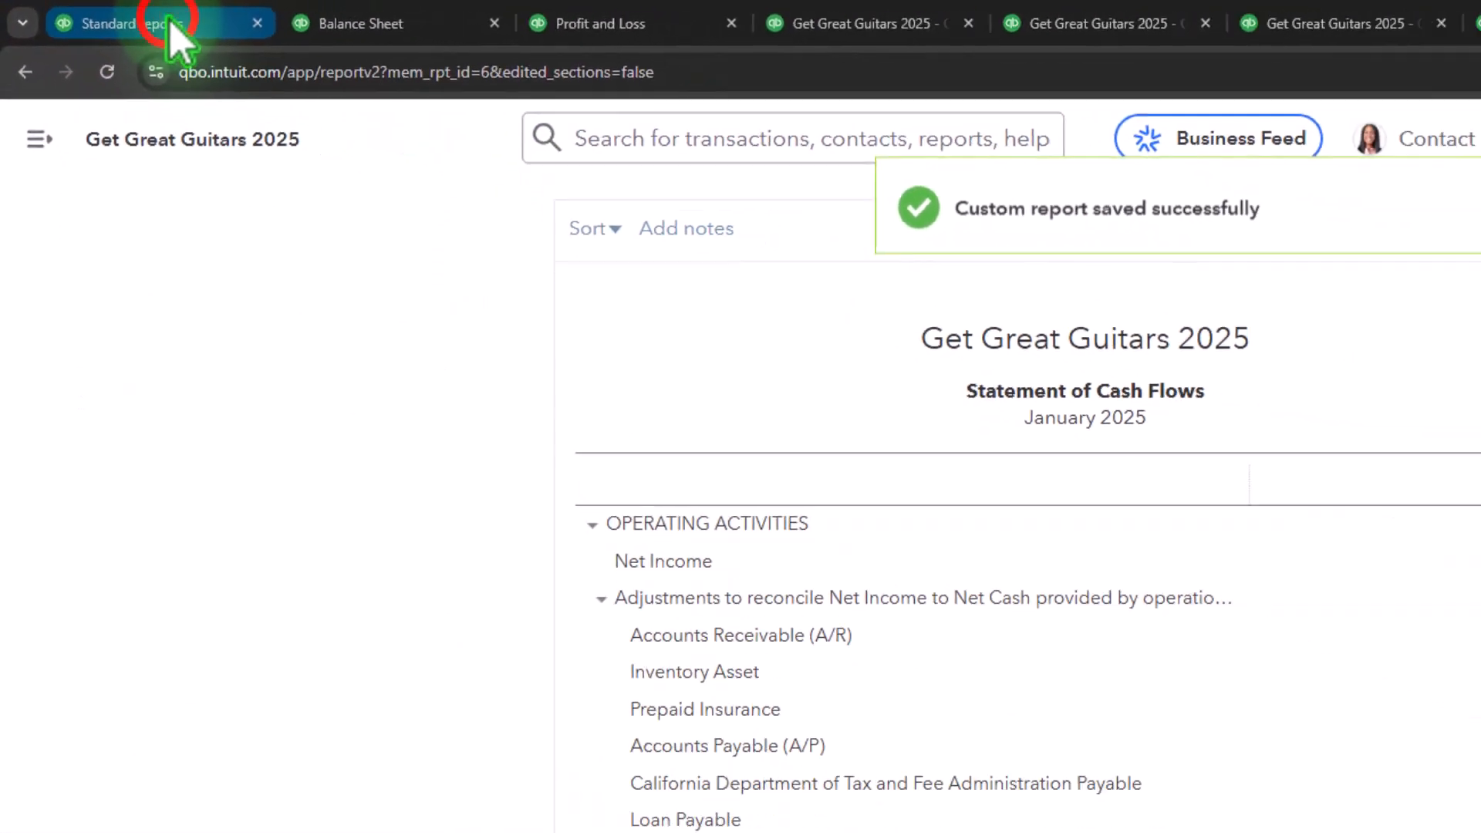
{"action": "left_click", "coordinate": [307, 290]}
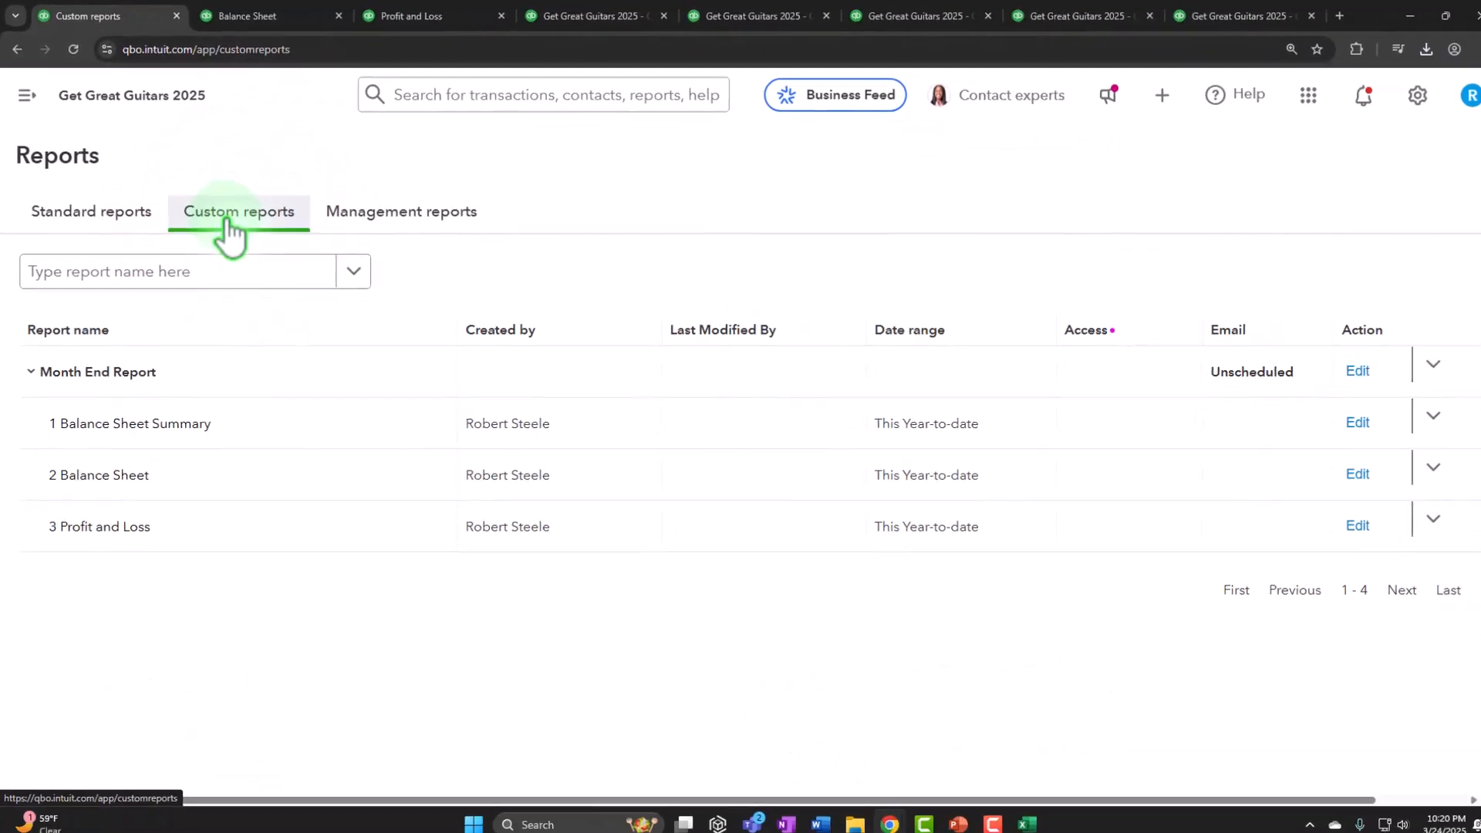
{"action": "left_click", "coordinate": [74, 49]}
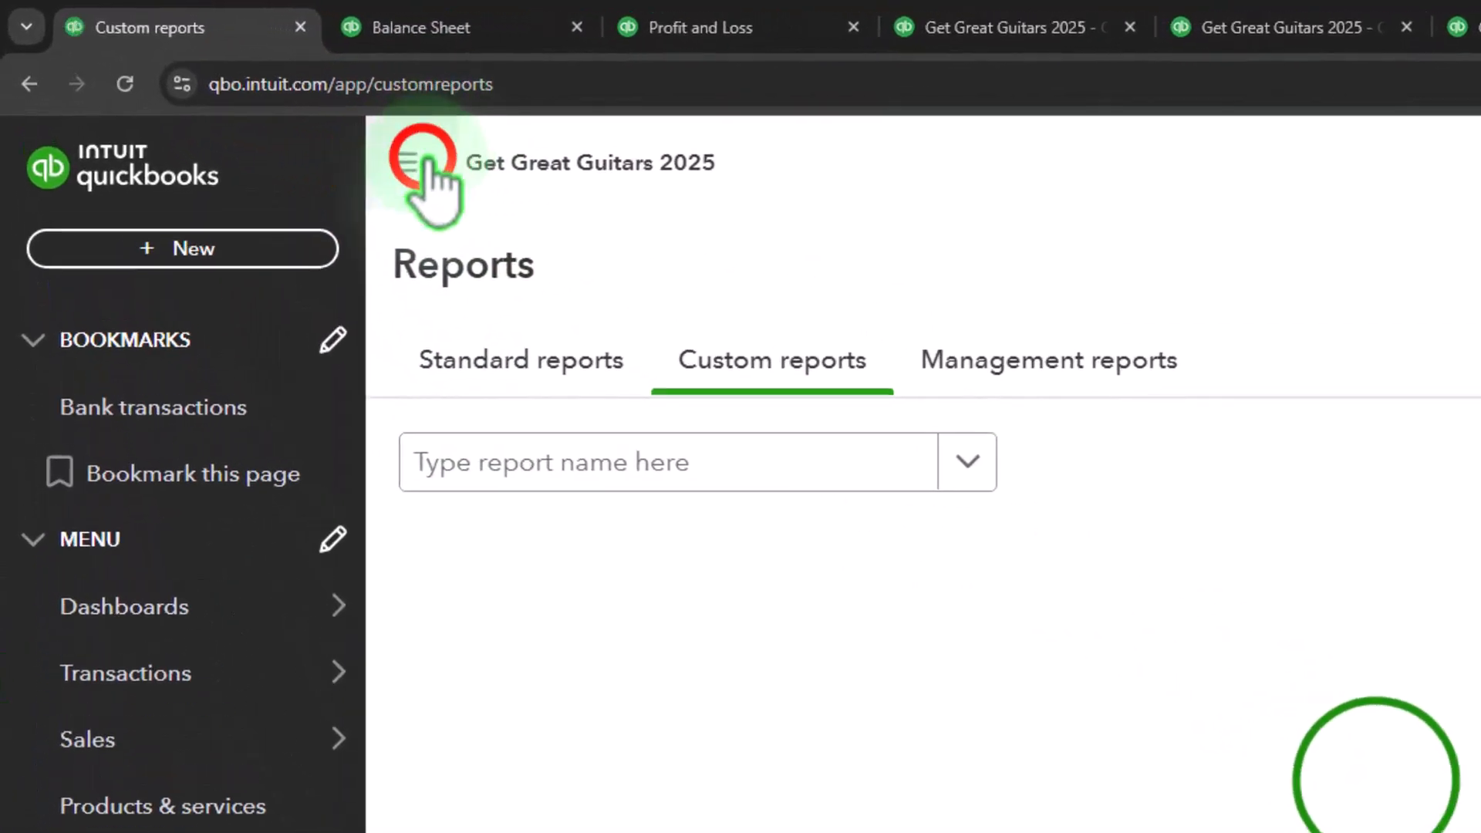
{"action": "left_click", "coordinate": [422, 160]}
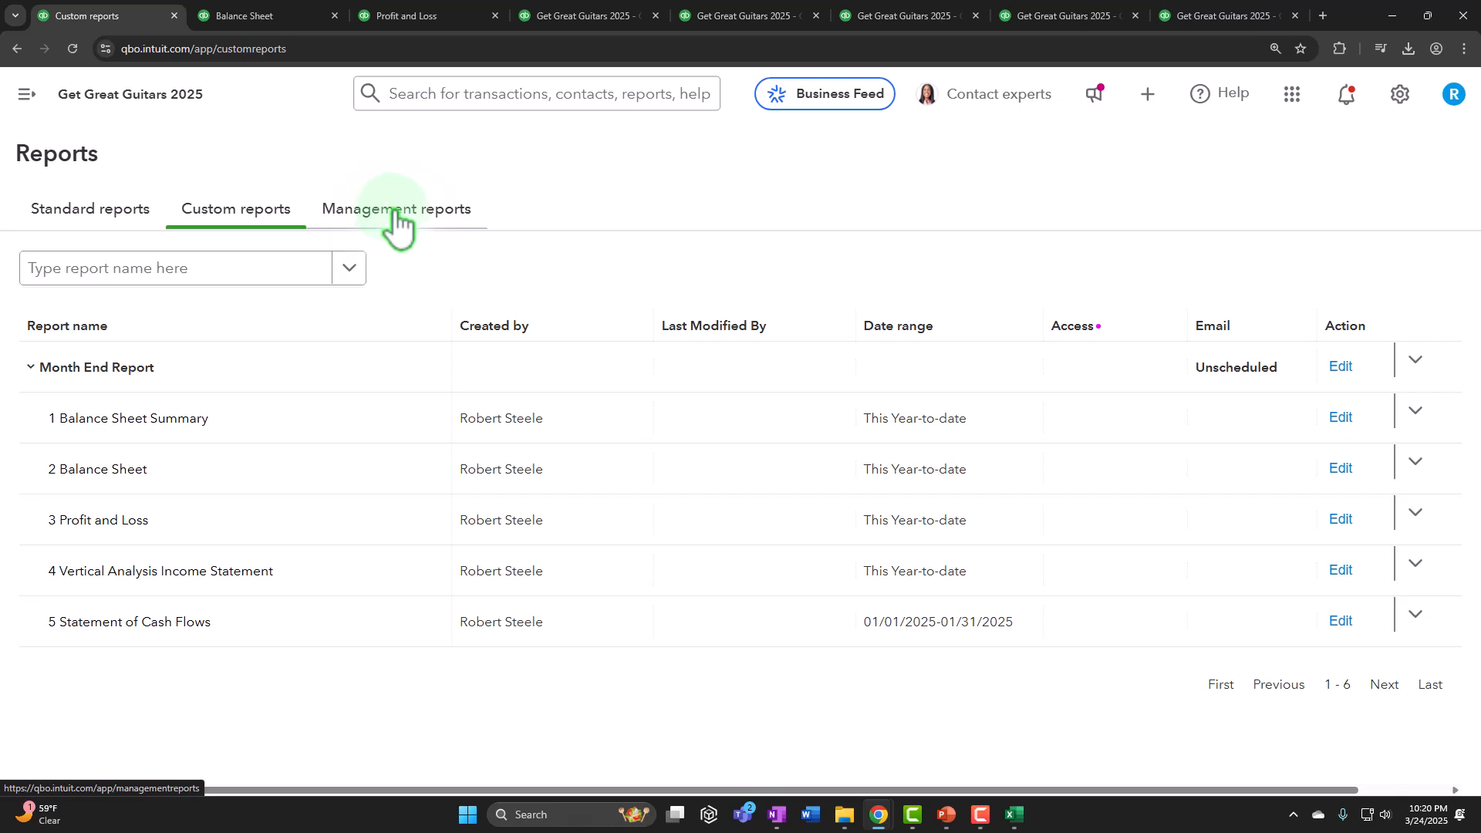
{"action": "mouse_move", "coordinate": [858, 810]}
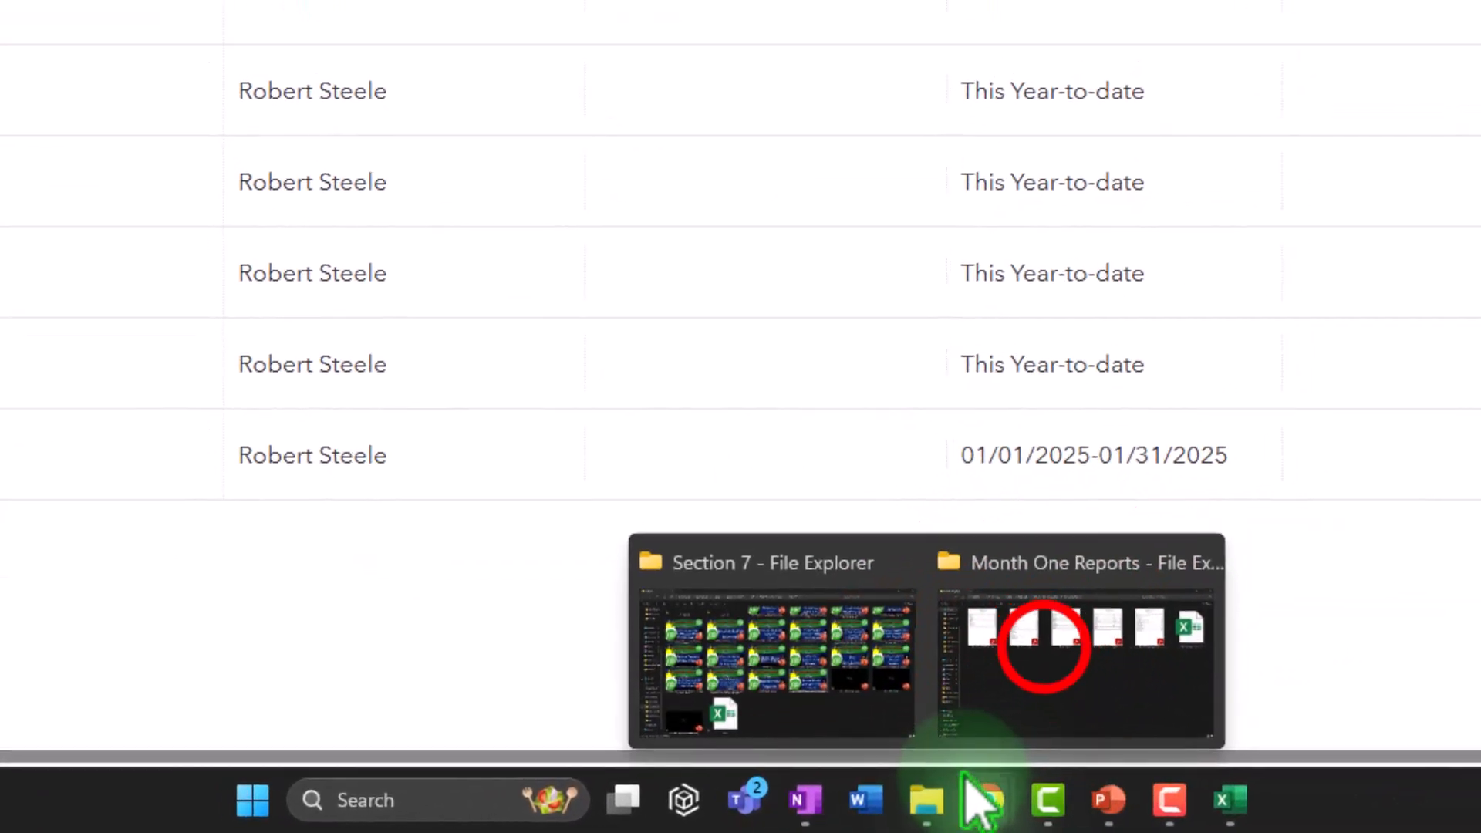
{"action": "left_click", "coordinate": [1075, 655]}
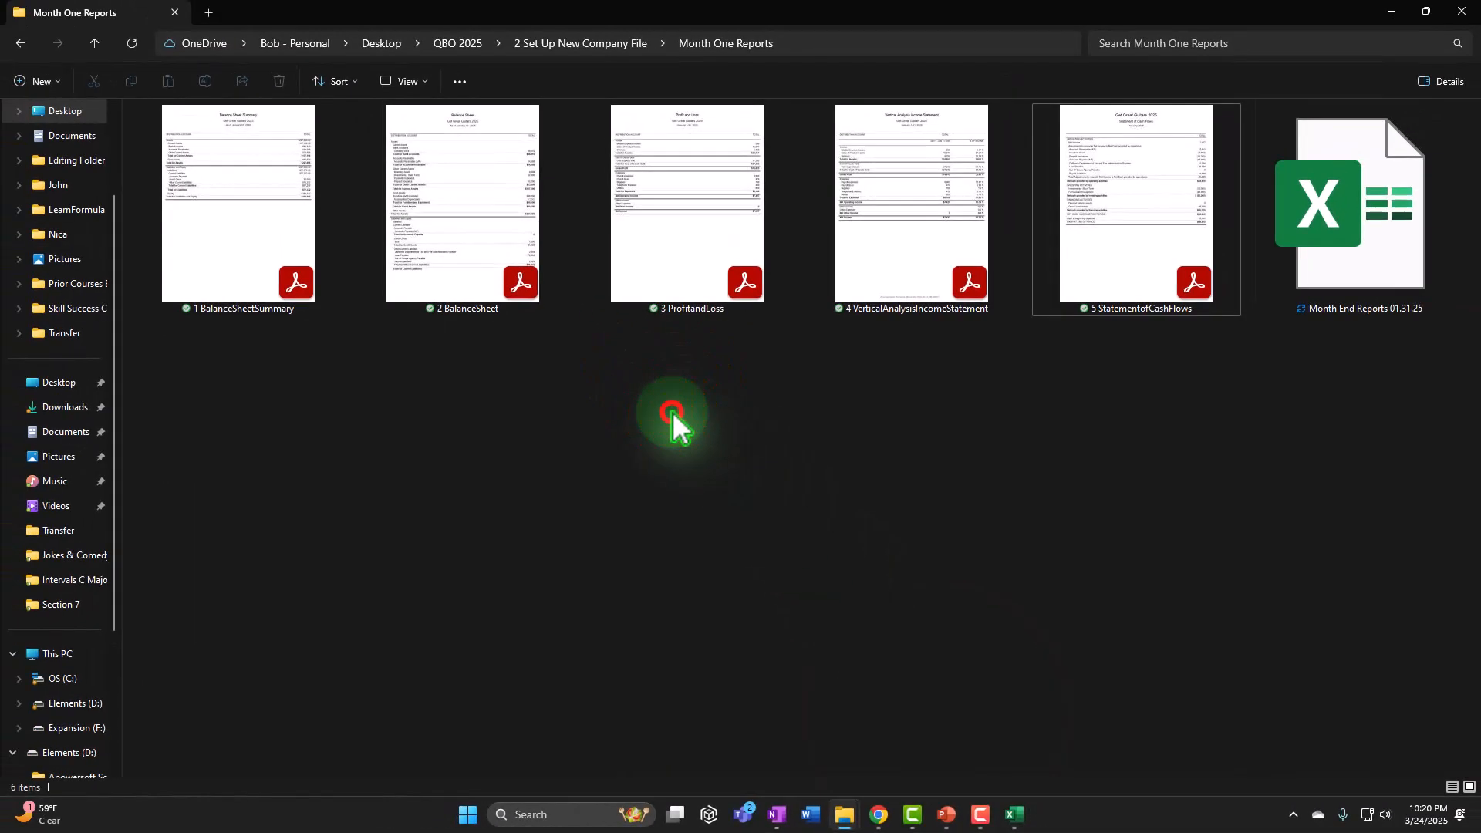
{"action": "right_click", "coordinate": [437, 499]}
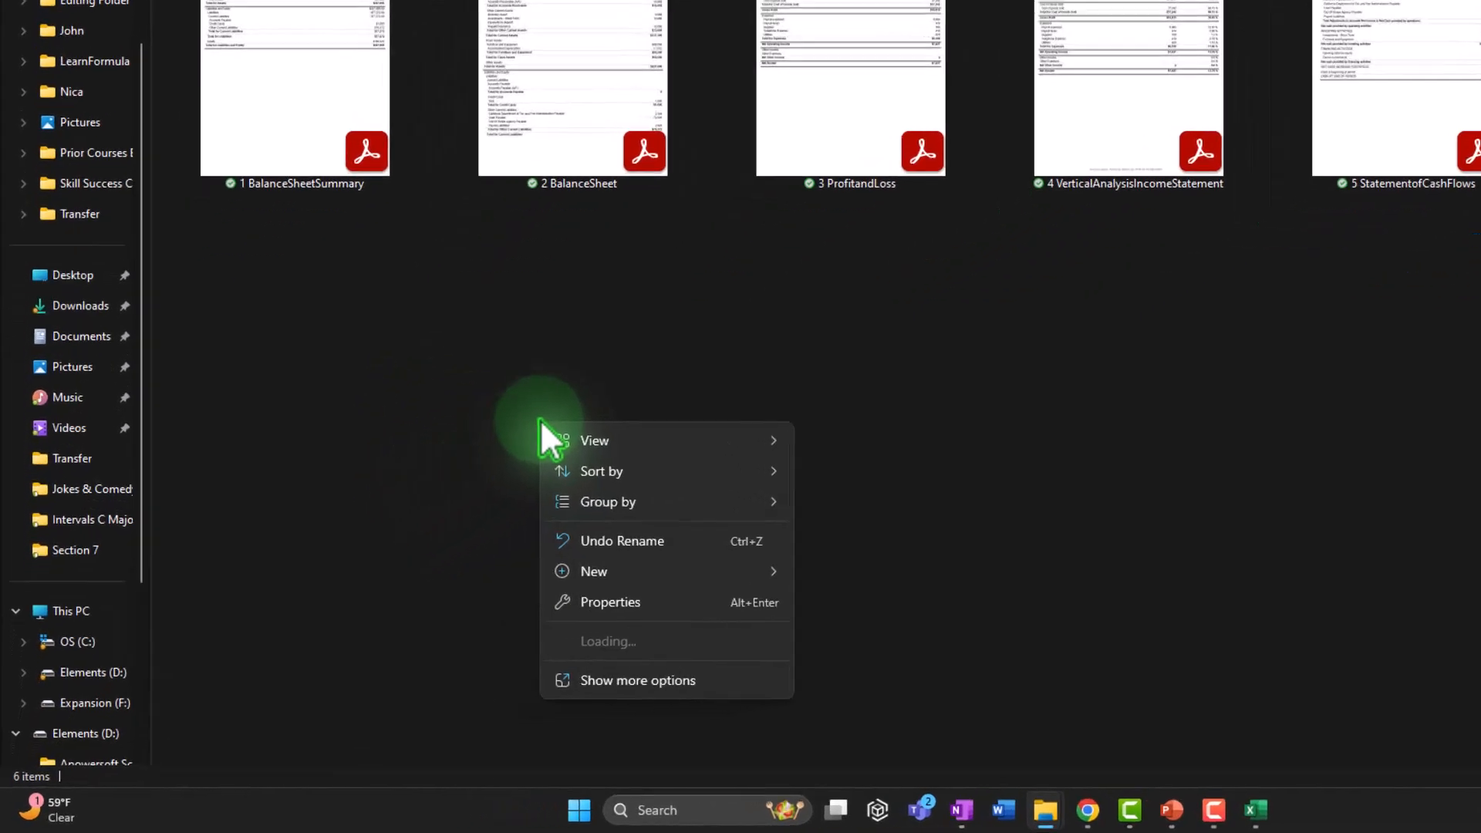
{"action": "mouse_move", "coordinate": [610, 574]}
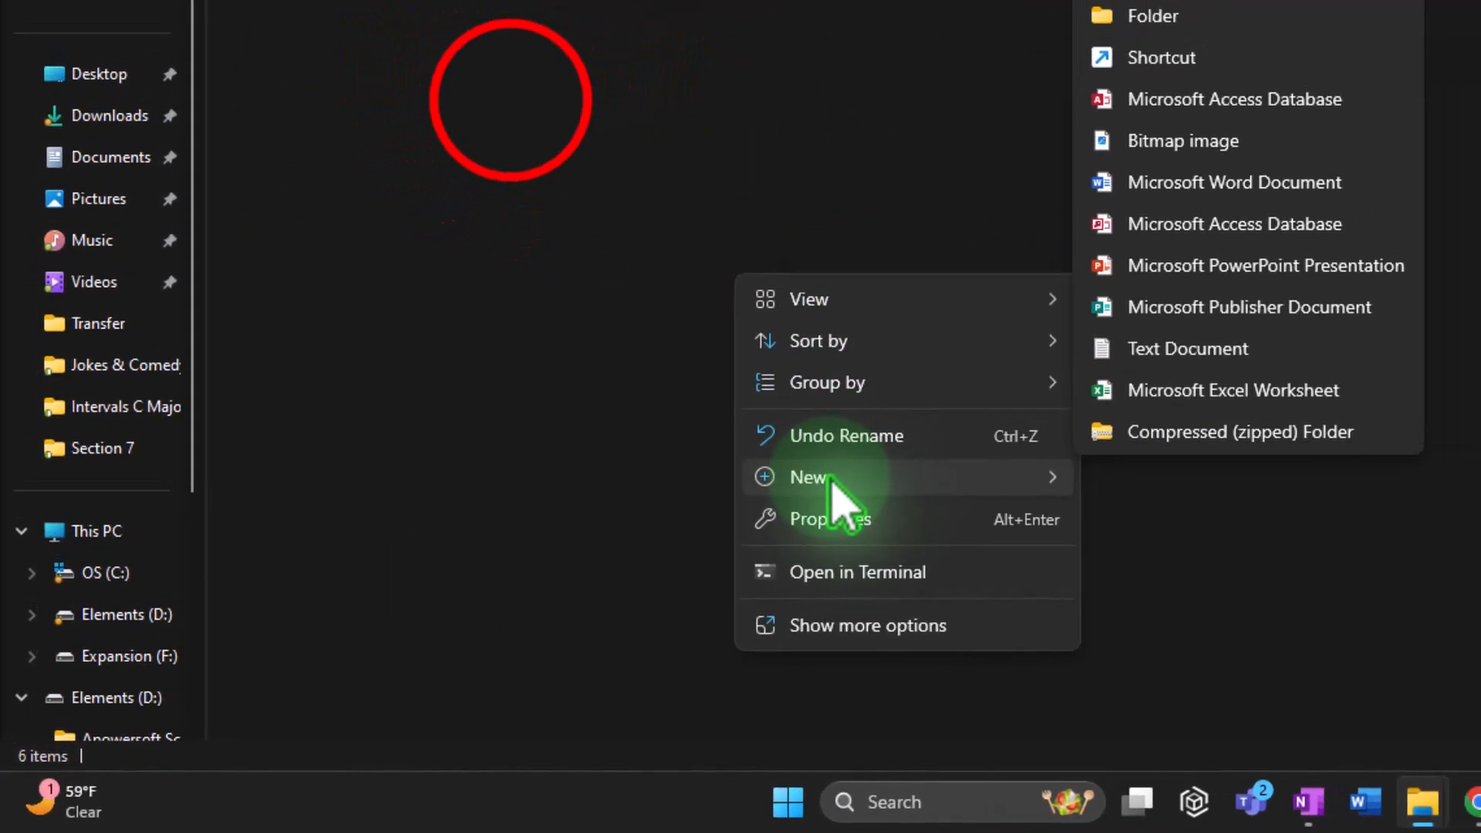
{"action": "left_click", "coordinate": [585, 3]}
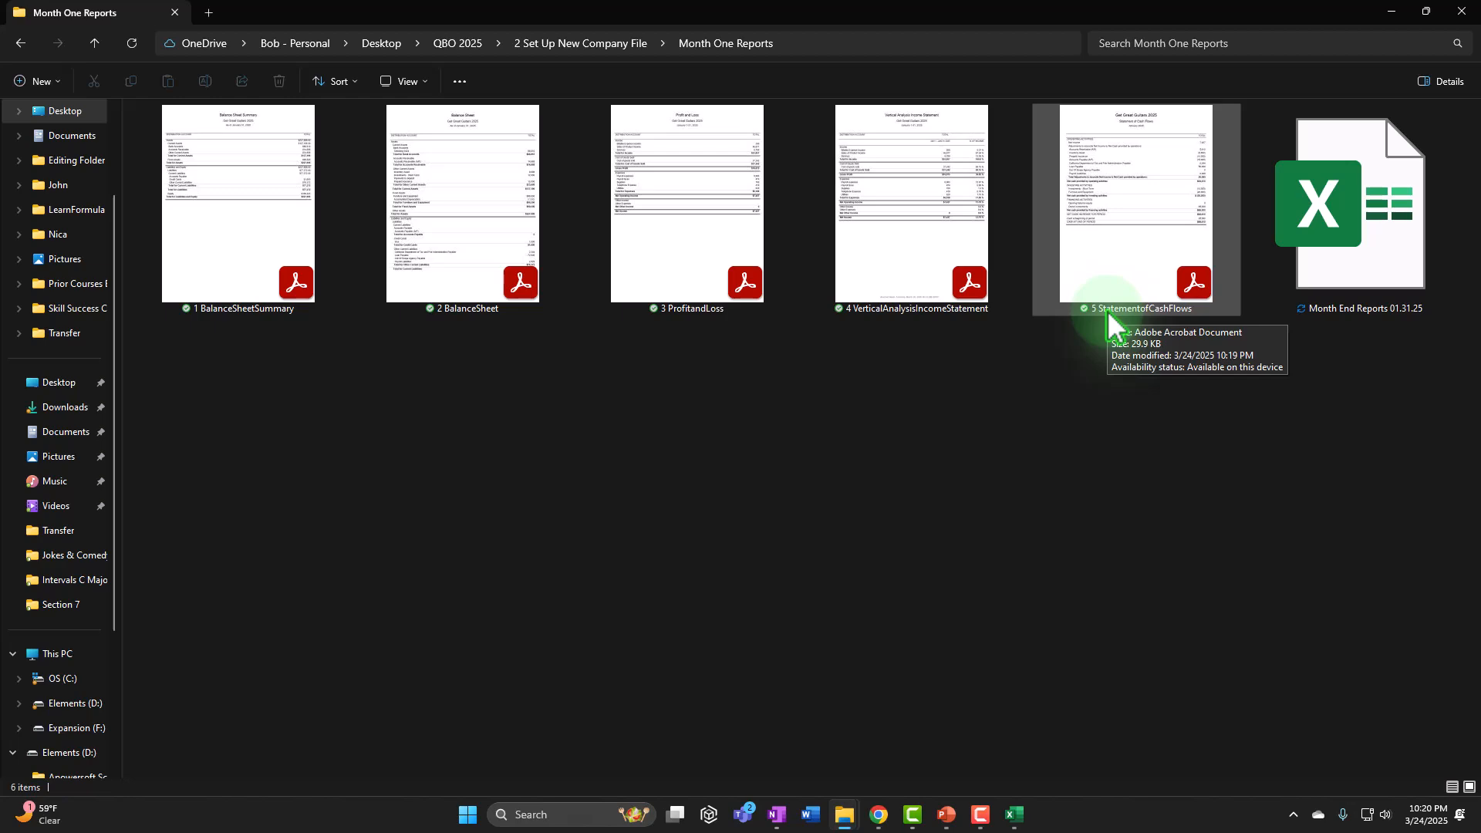
Create a new folder named "Rerpots Jan 2025" inside the Month One Reports folder
{"action": "right_click", "coordinate": [463, 449]}
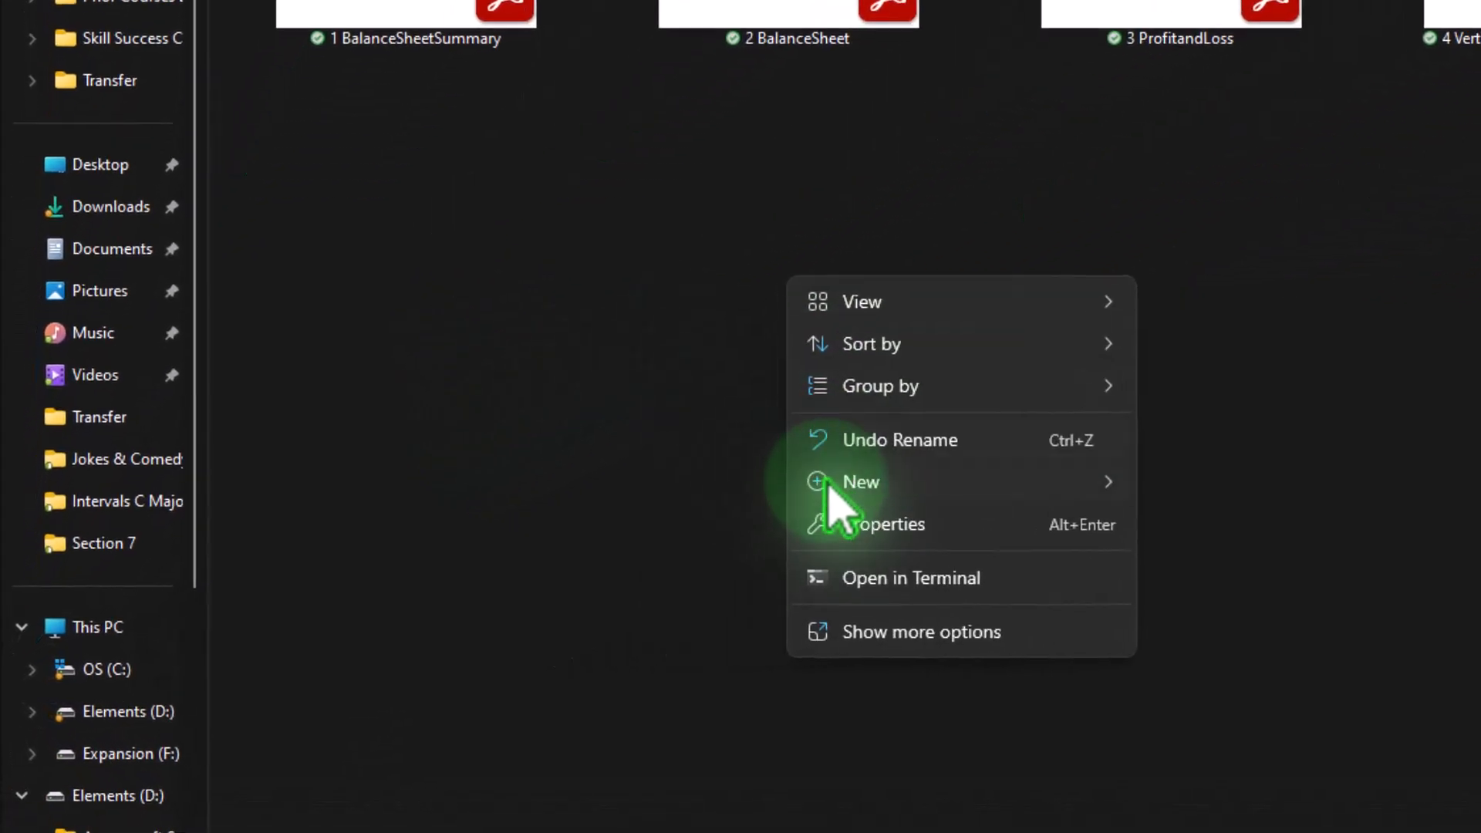
{"action": "left_click", "coordinate": [1108, 481]}
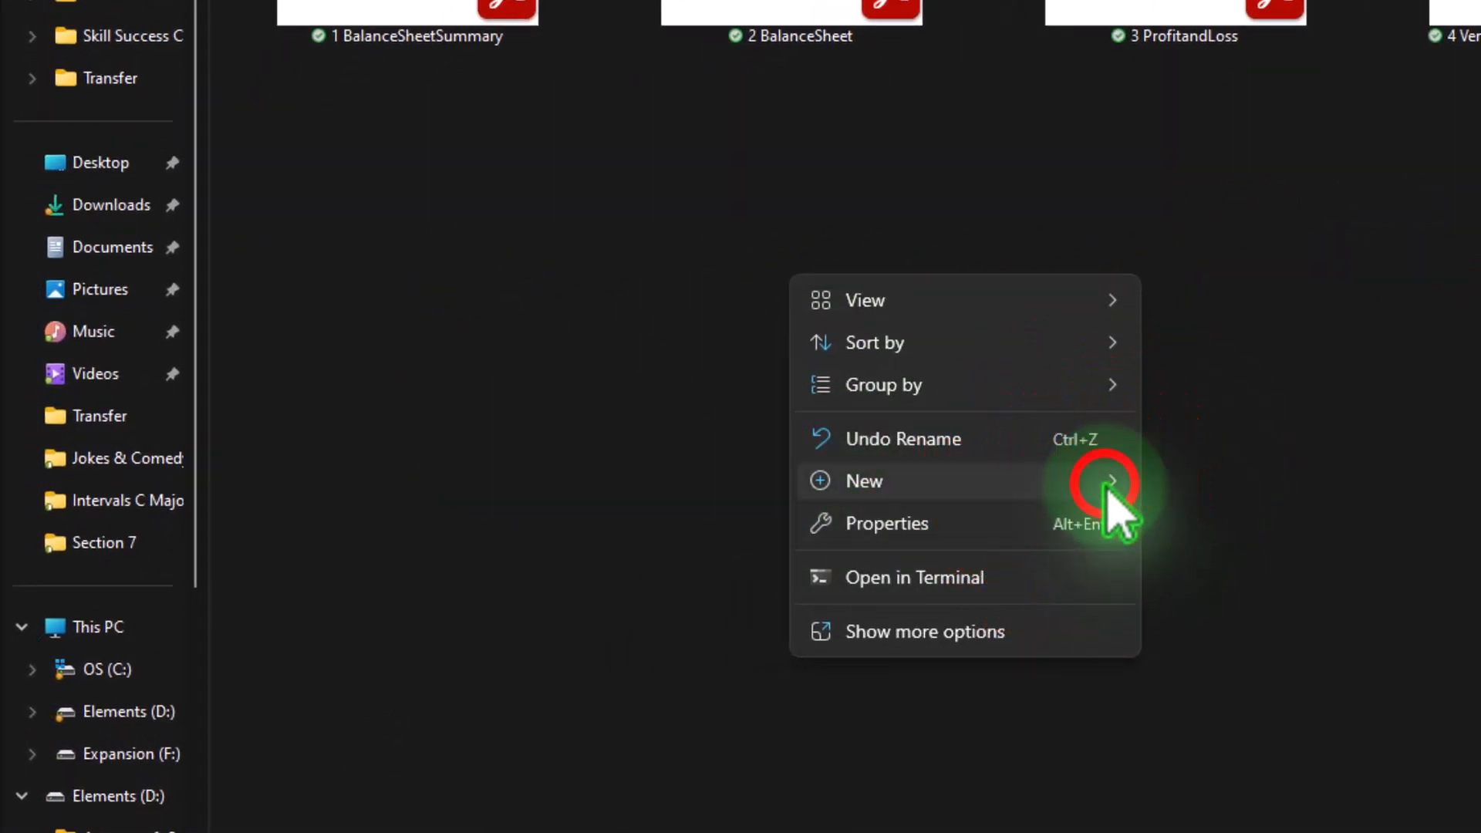
{"action": "left_click", "coordinate": [1203, 33]}
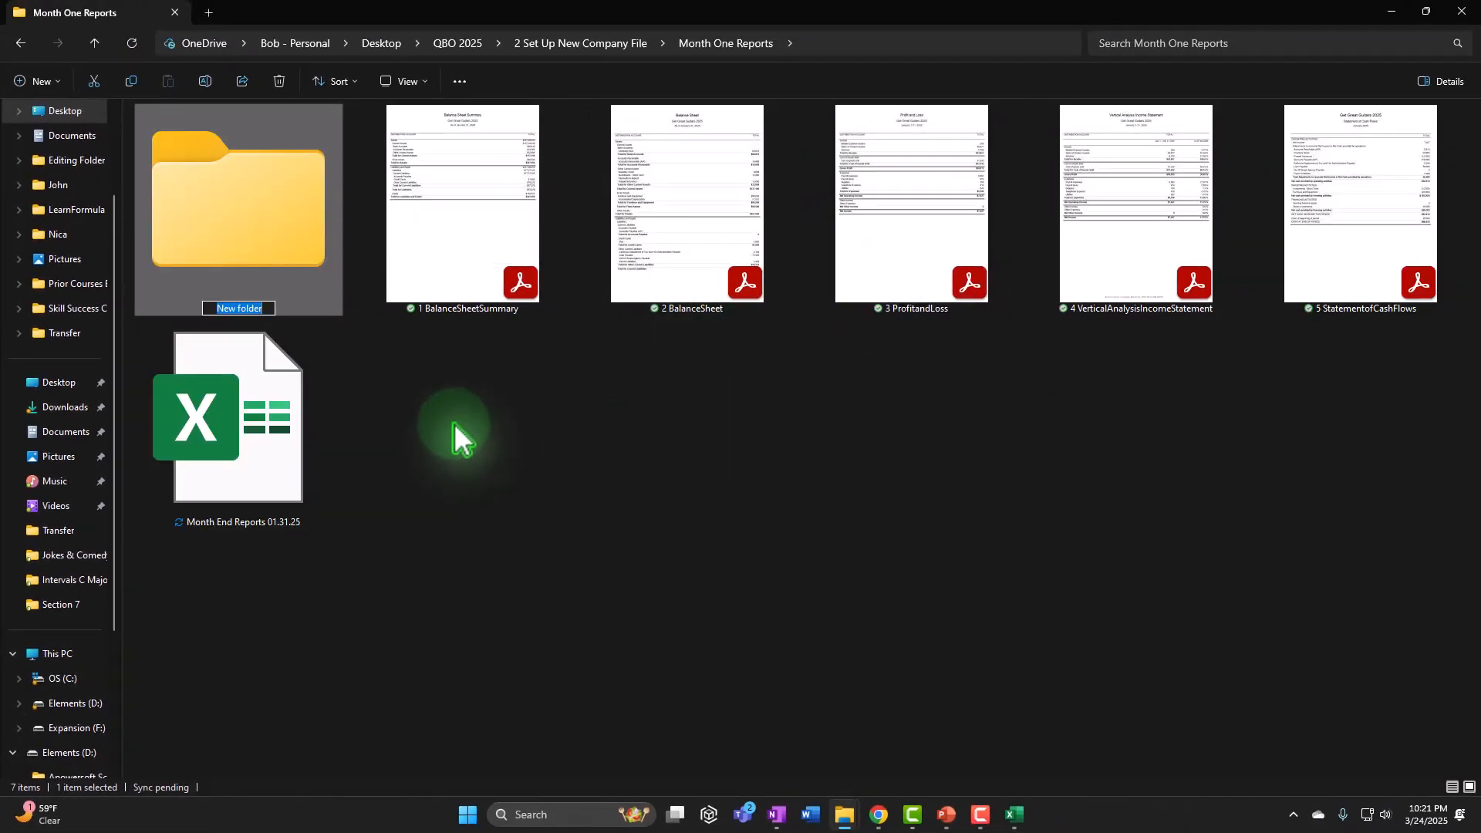
{"action": "type", "text": "Repots Jan"}
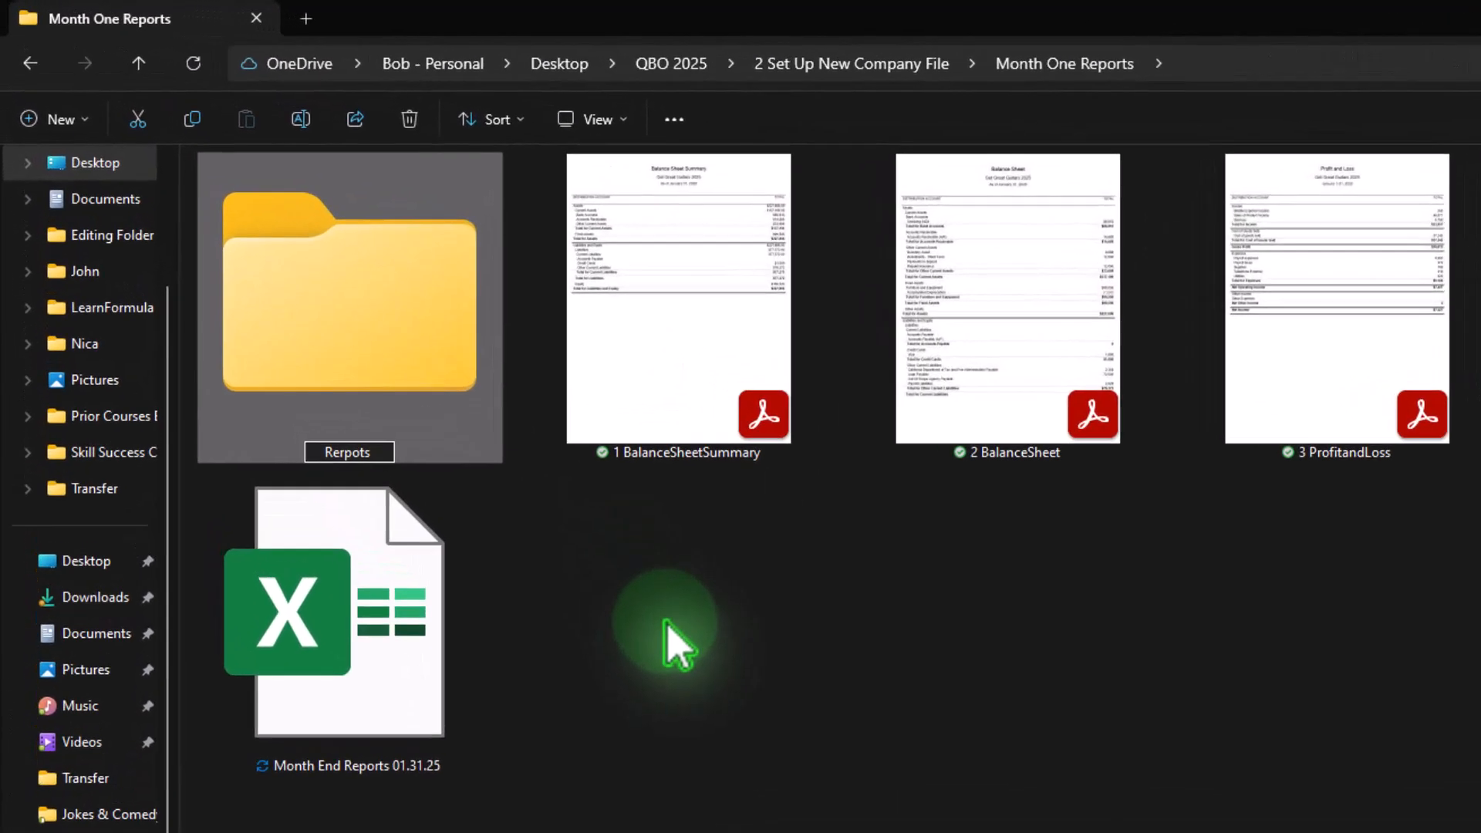
{"action": "type", "text": " 2025"}
{"action": "left_click", "coordinate": [711, 665]}
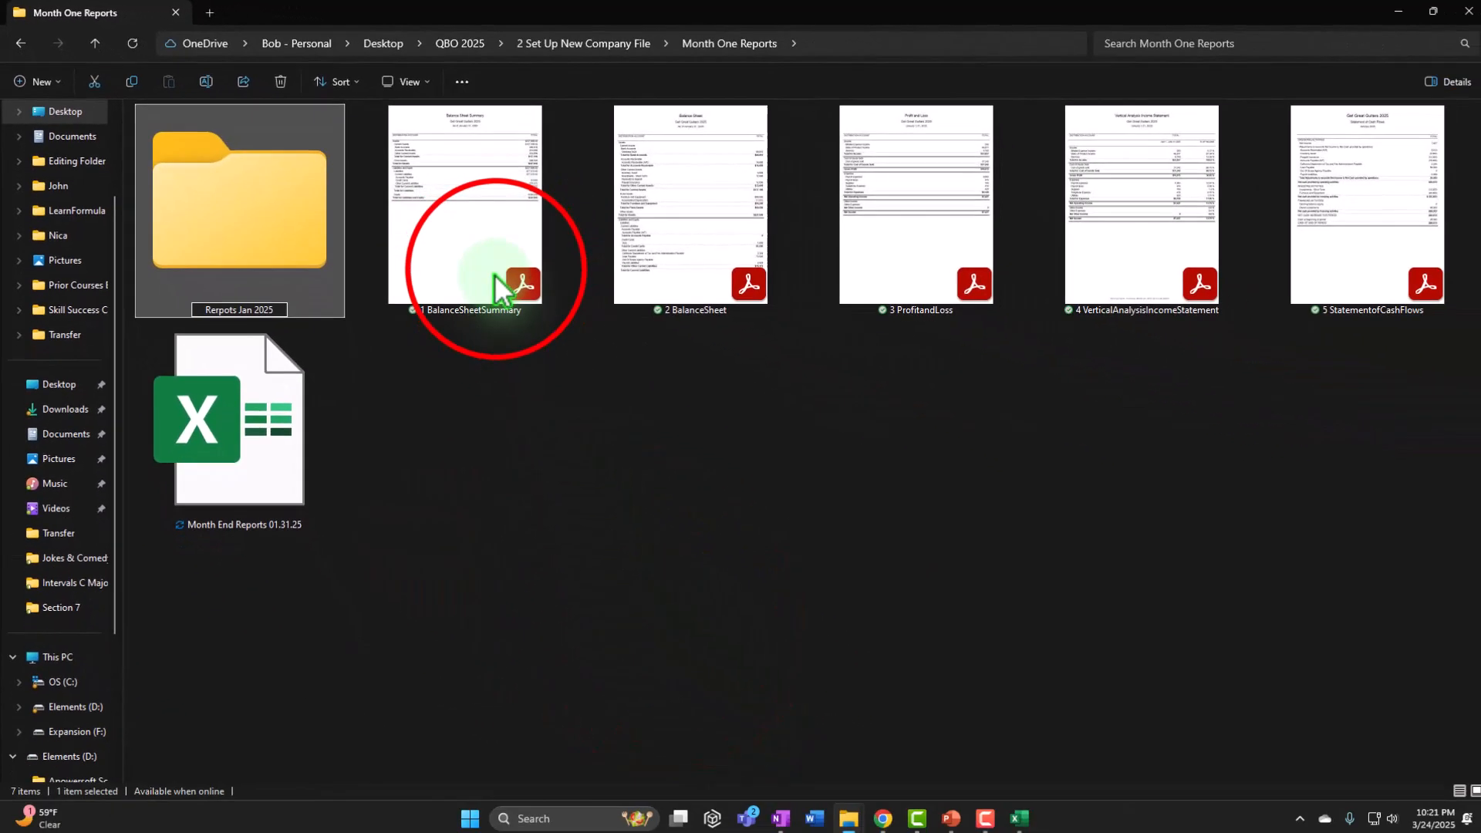
{"action": "left_click", "coordinate": [494, 274]}
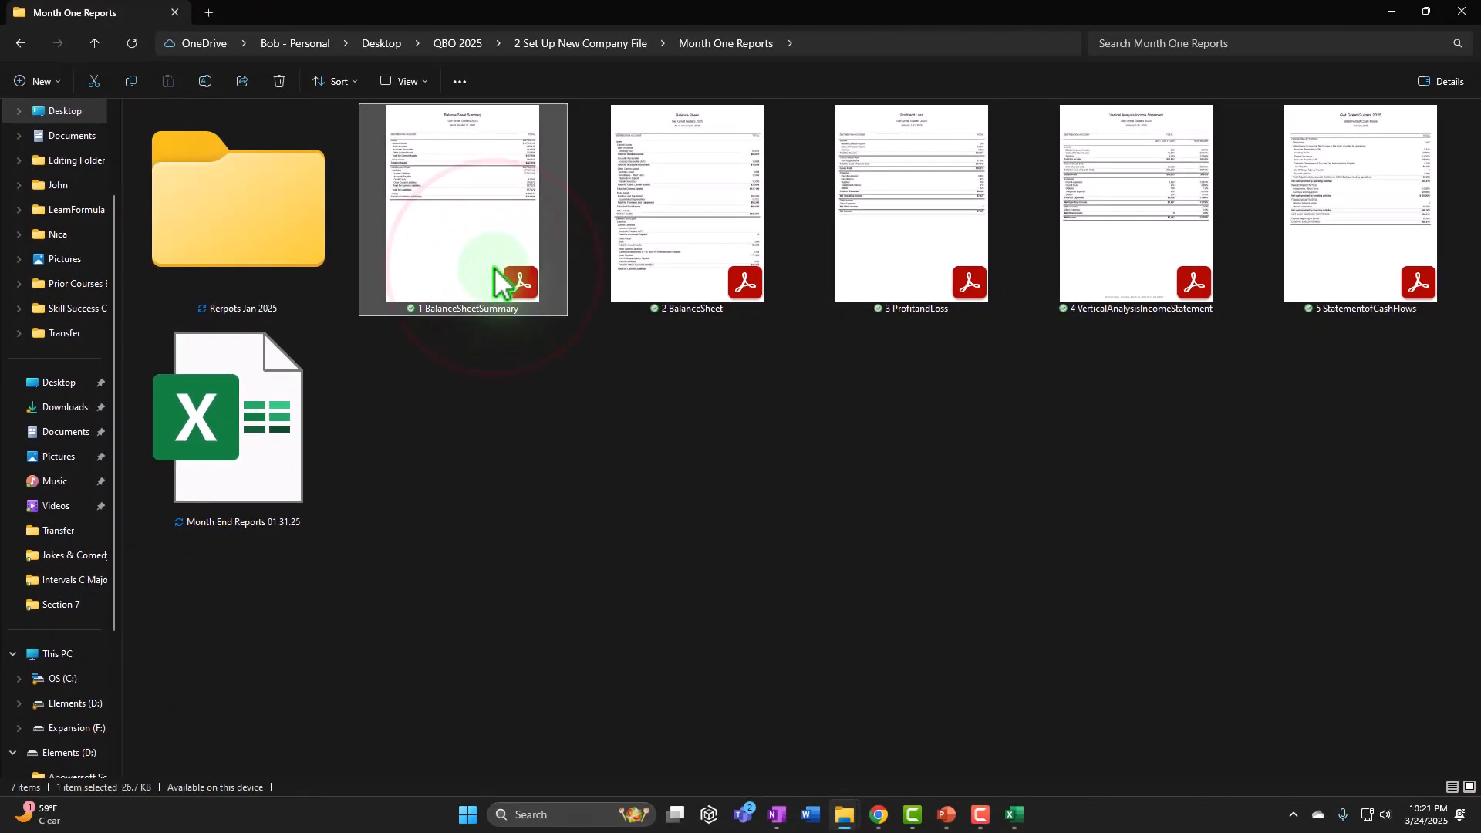
Move the five report PDFs, from 1 BalanceSheetSummary to 5 StatementofCashFlows, into the "Rerpots Jan 2025" folder
{"action": "left_click", "coordinate": [1303, 172], "text": "shift"}
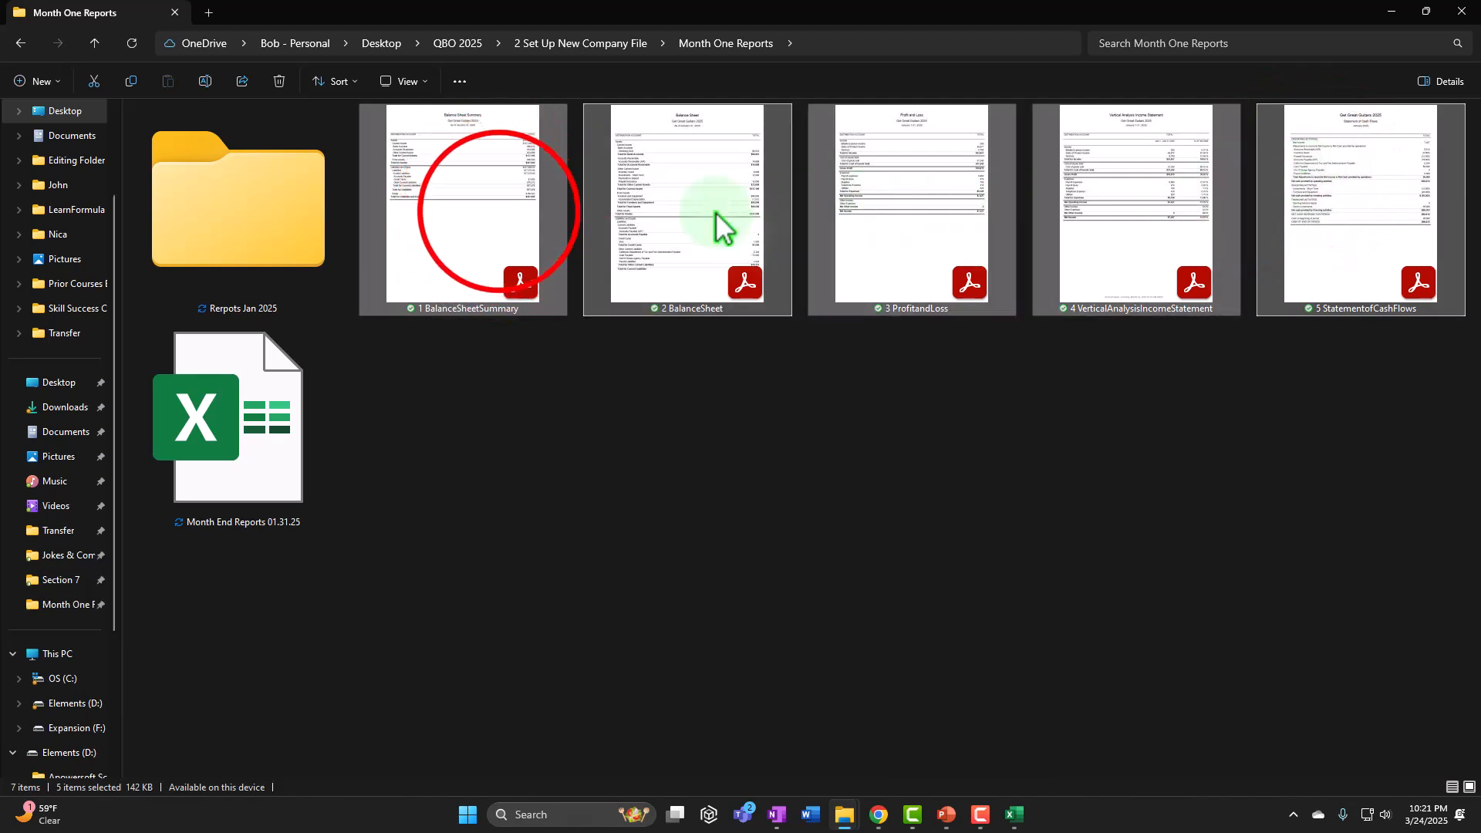
{"action": "left_click_drag", "start_coordinate": [499, 212], "coordinate": [312, 228]}
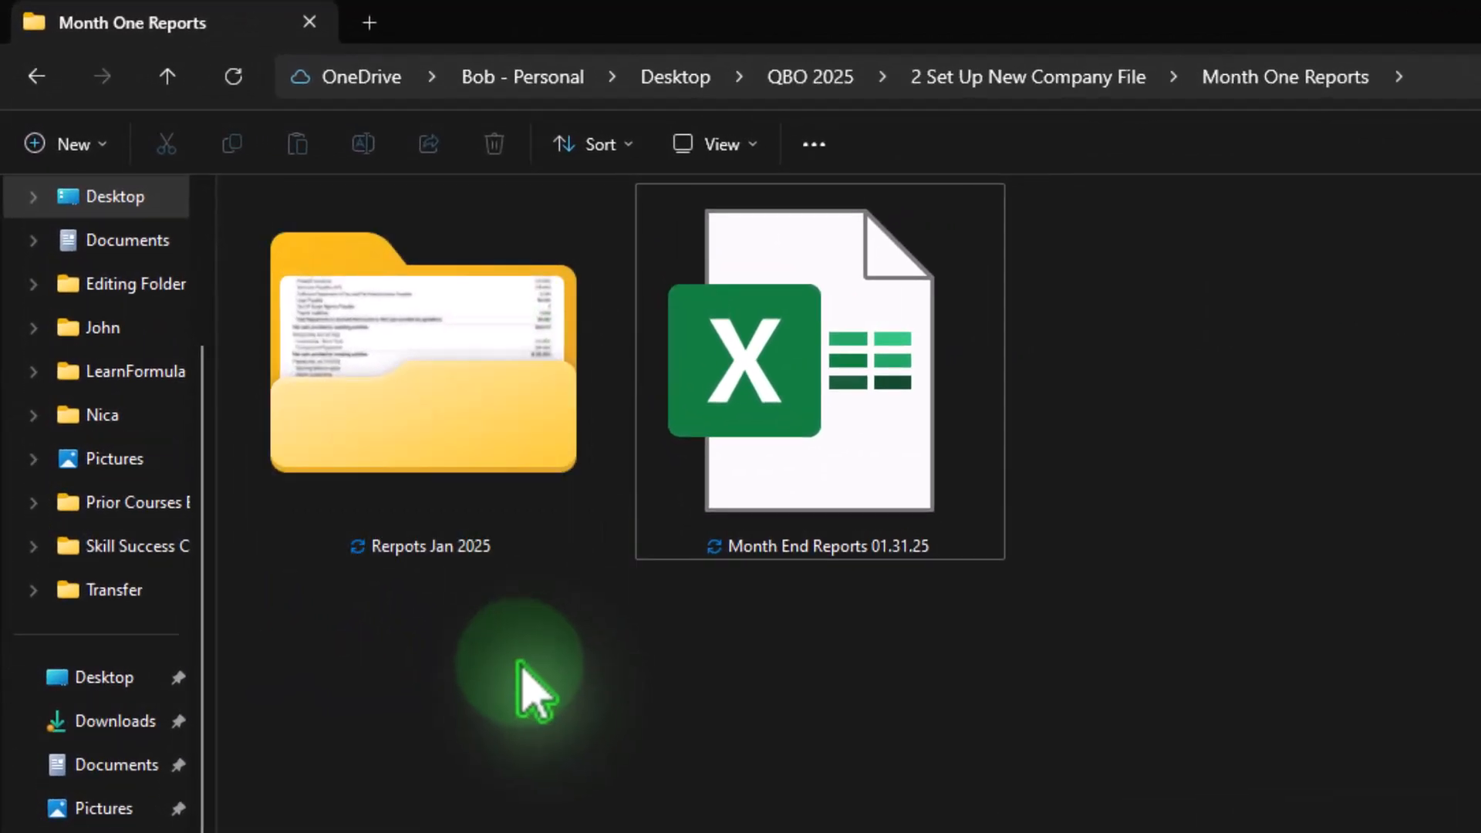
Compress the "Rerpots Jan 2025" folder into a zipped folder of the same name
{"action": "left_click", "coordinate": [441, 418]}
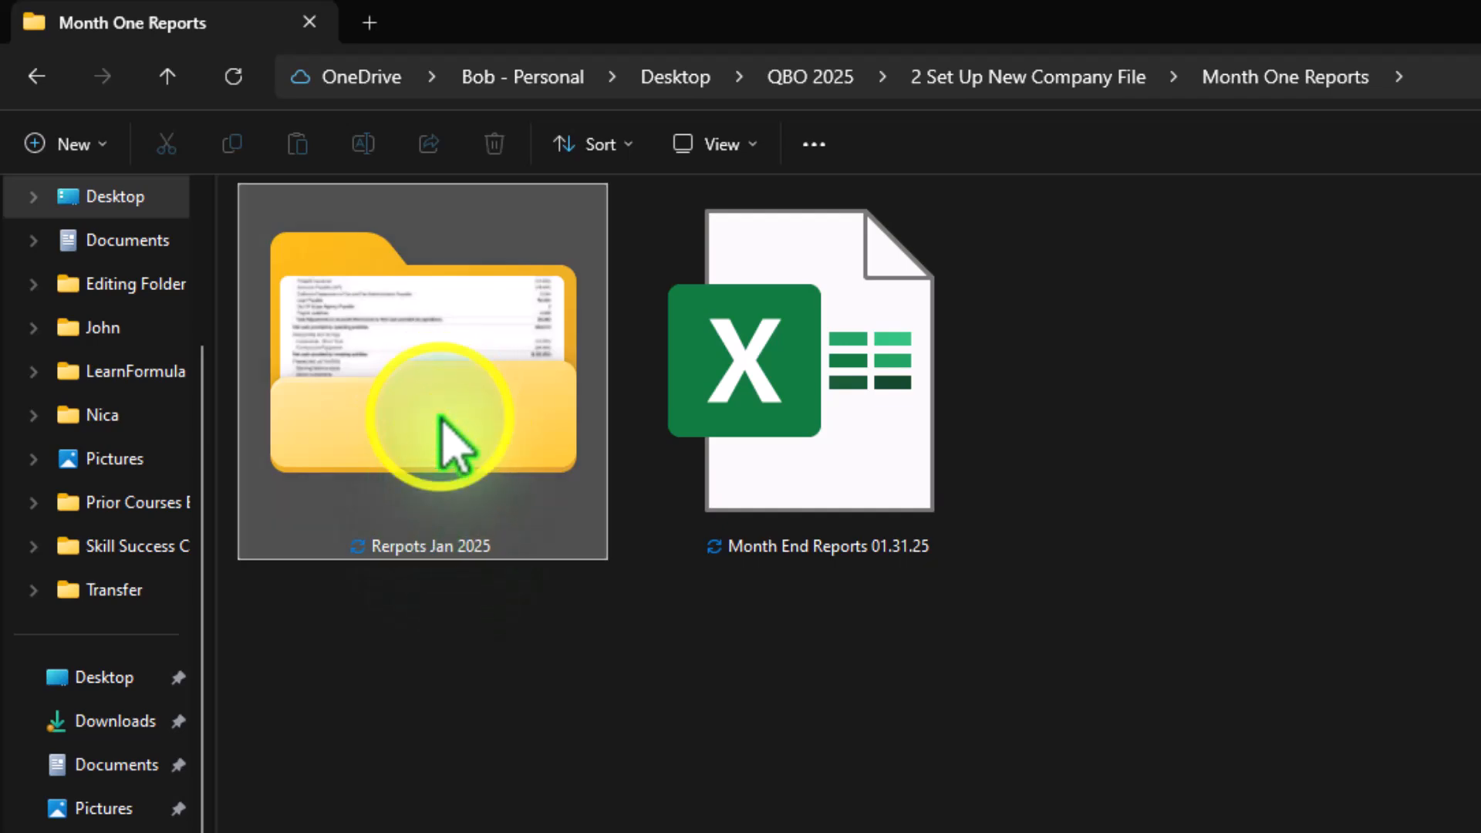
{"action": "right_click", "coordinate": [440, 421]}
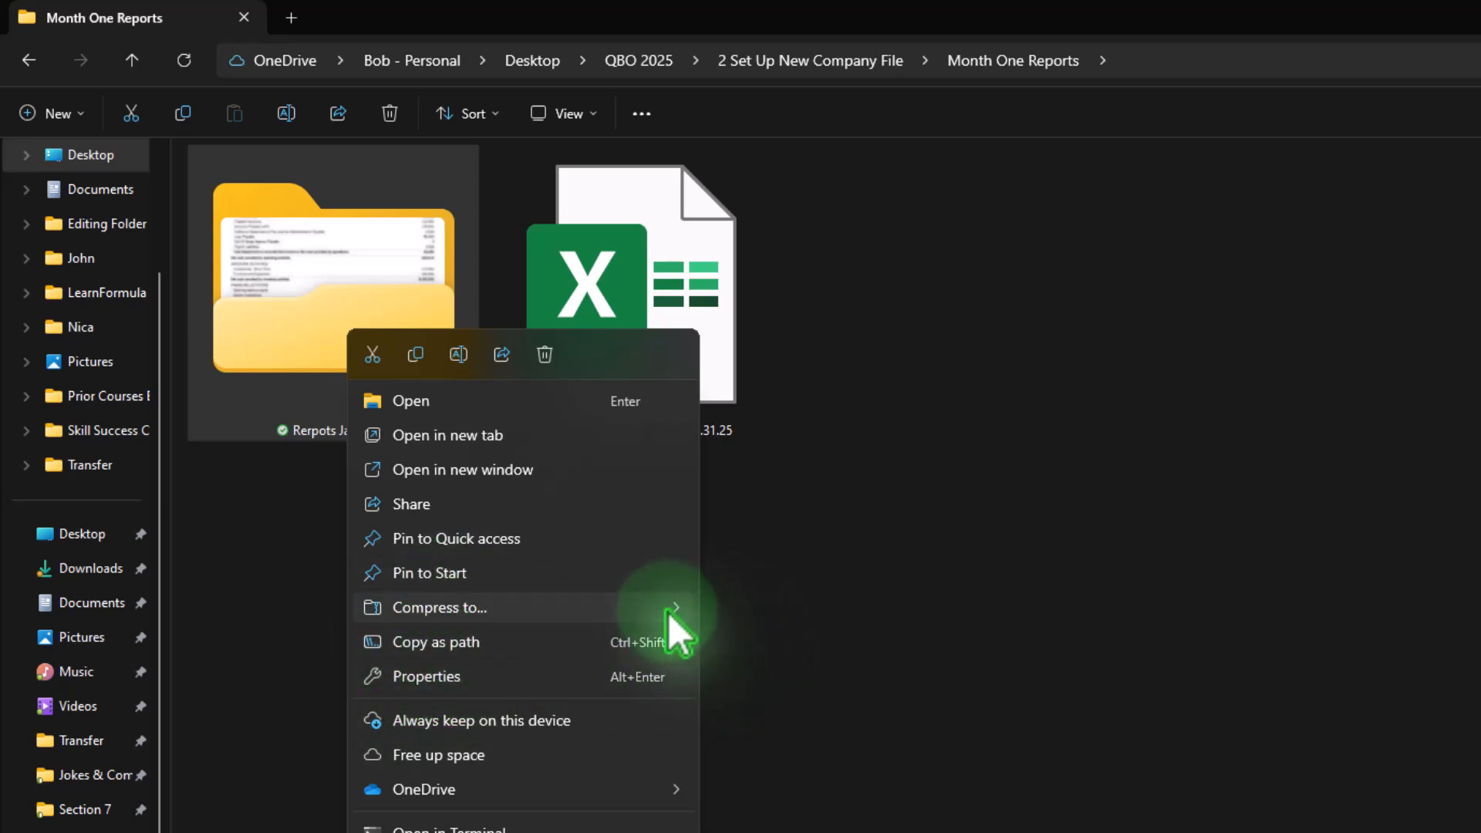
{"action": "mouse_move", "coordinate": [668, 612]}
{"action": "left_click", "coordinate": [768, 608]}
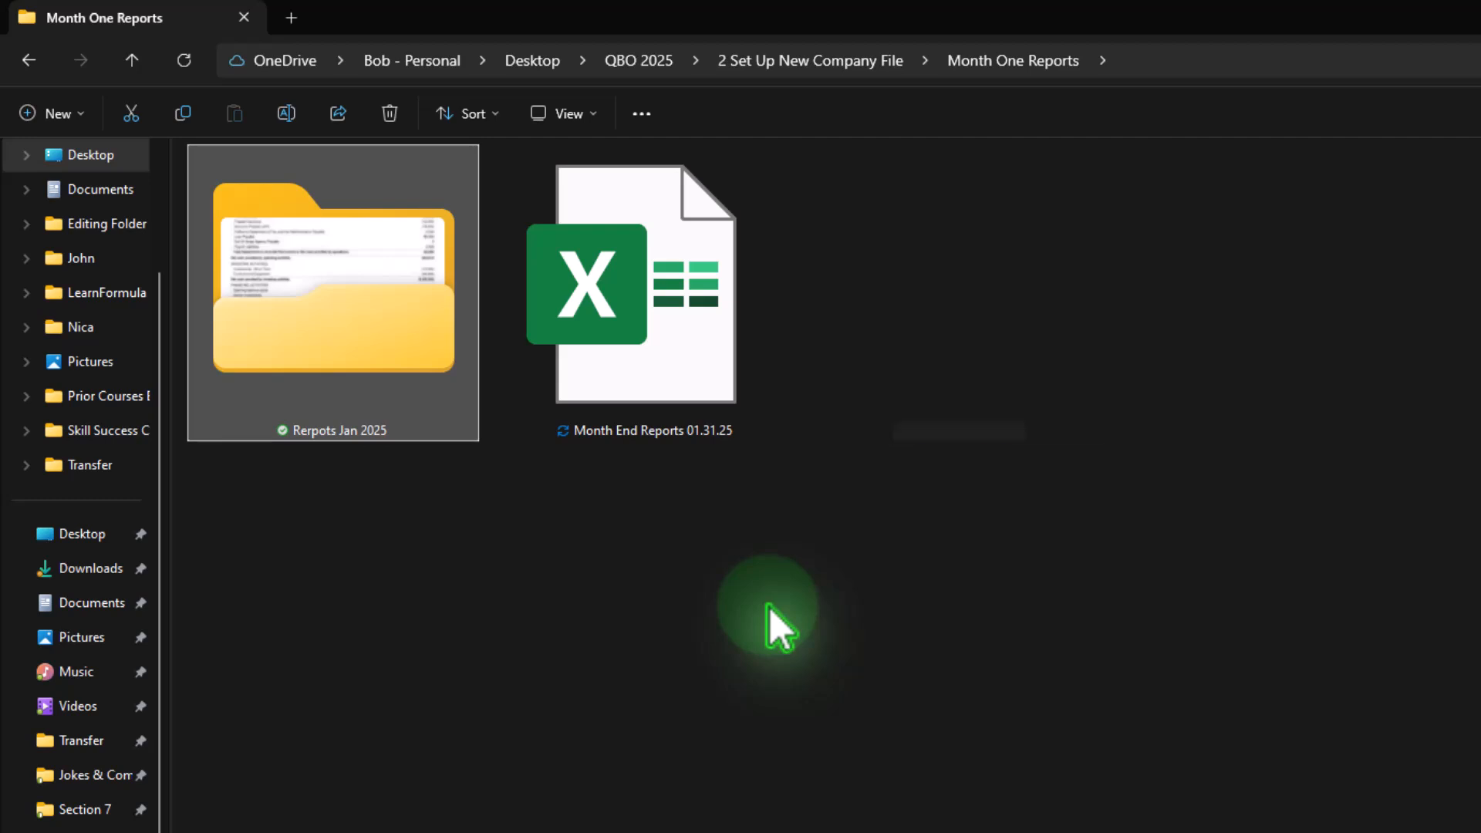
{"action": "key", "text": "Return"}
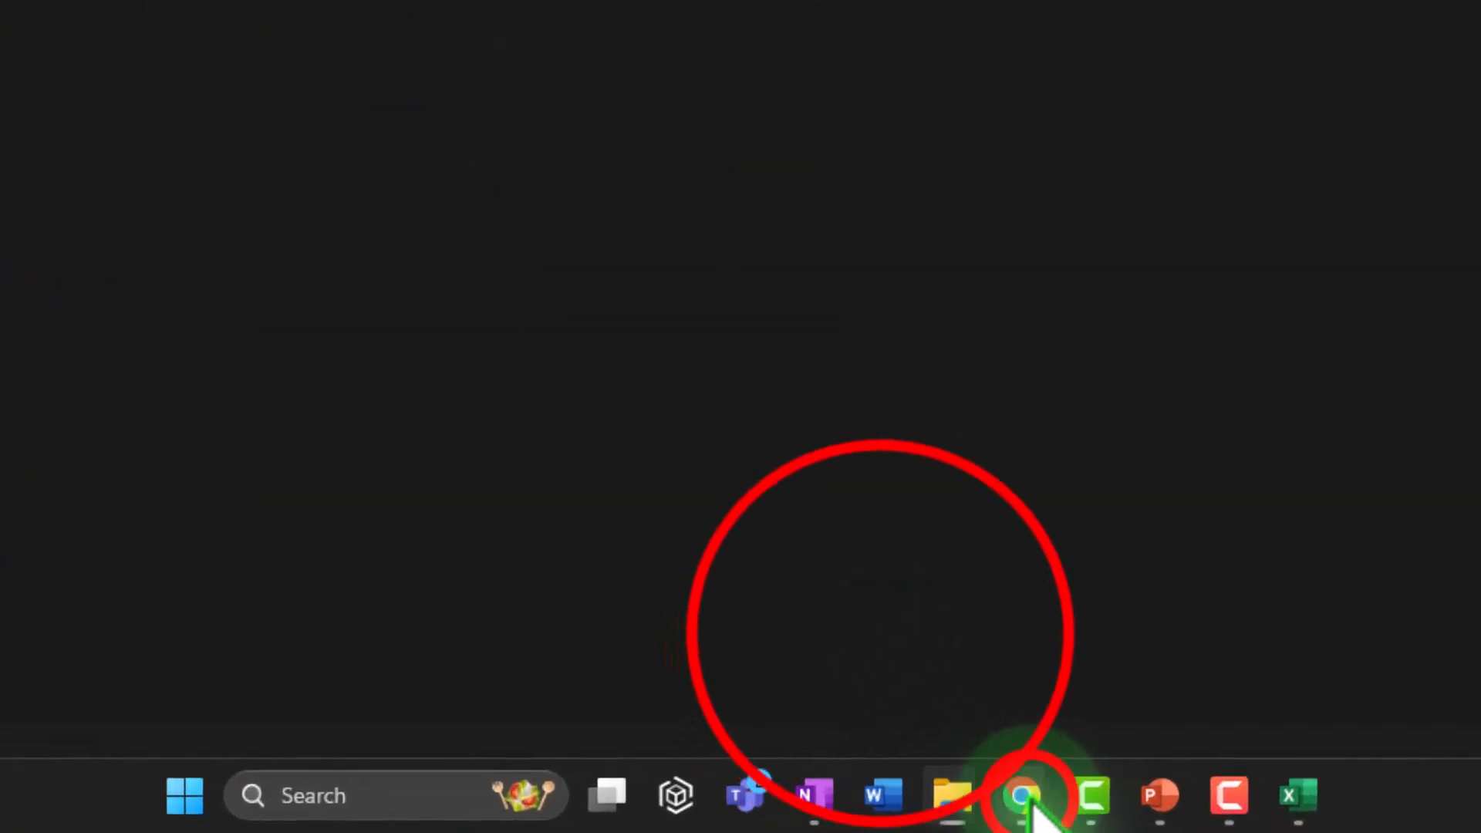
Switch to the browser and view the management reports in QuickBooks
{"action": "mouse_move", "coordinate": [896, 814]}
{"action": "left_click", "coordinate": [815, 721]}
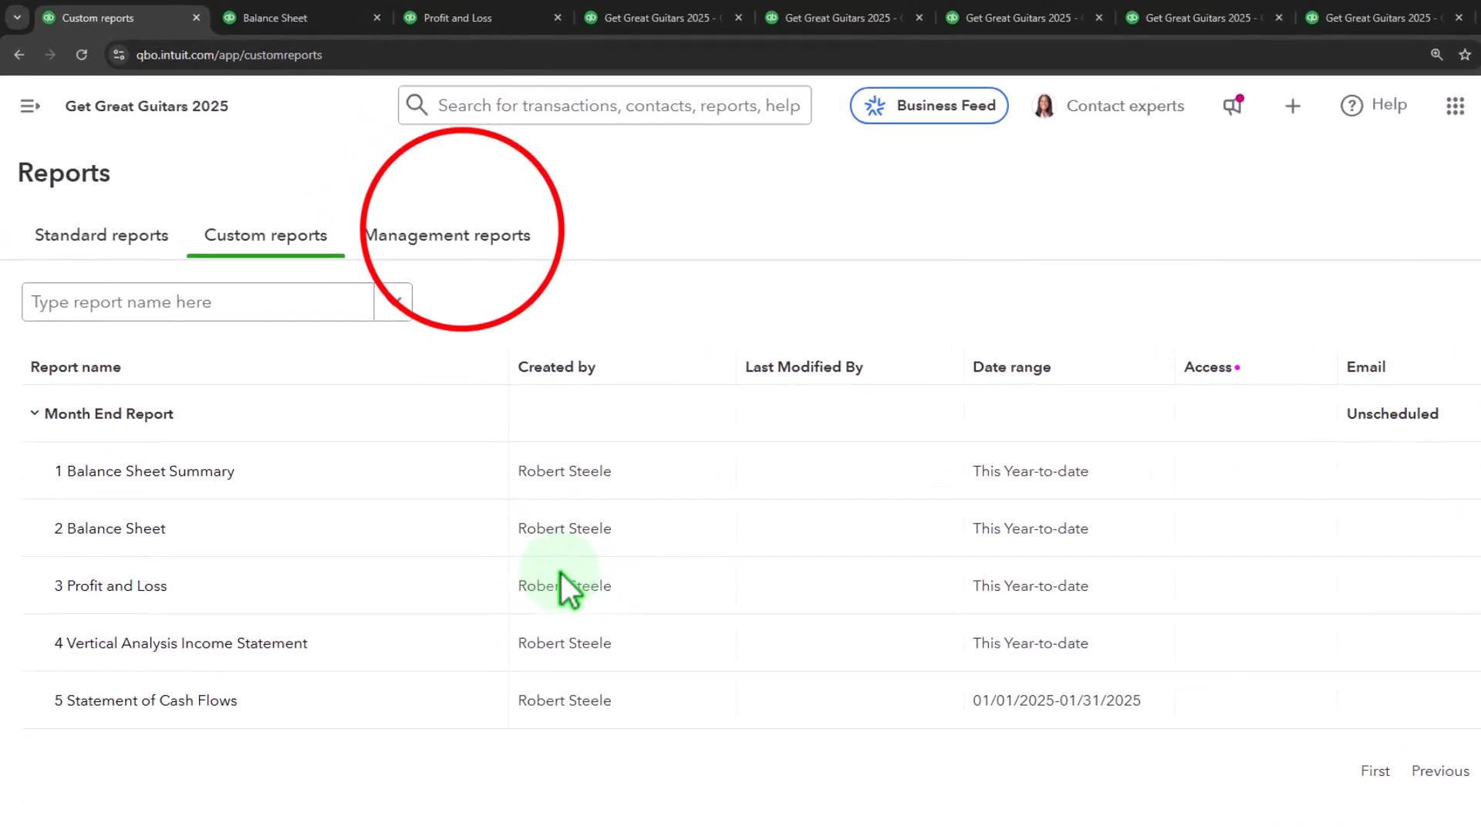
{"action": "left_click", "coordinate": [409, 210]}
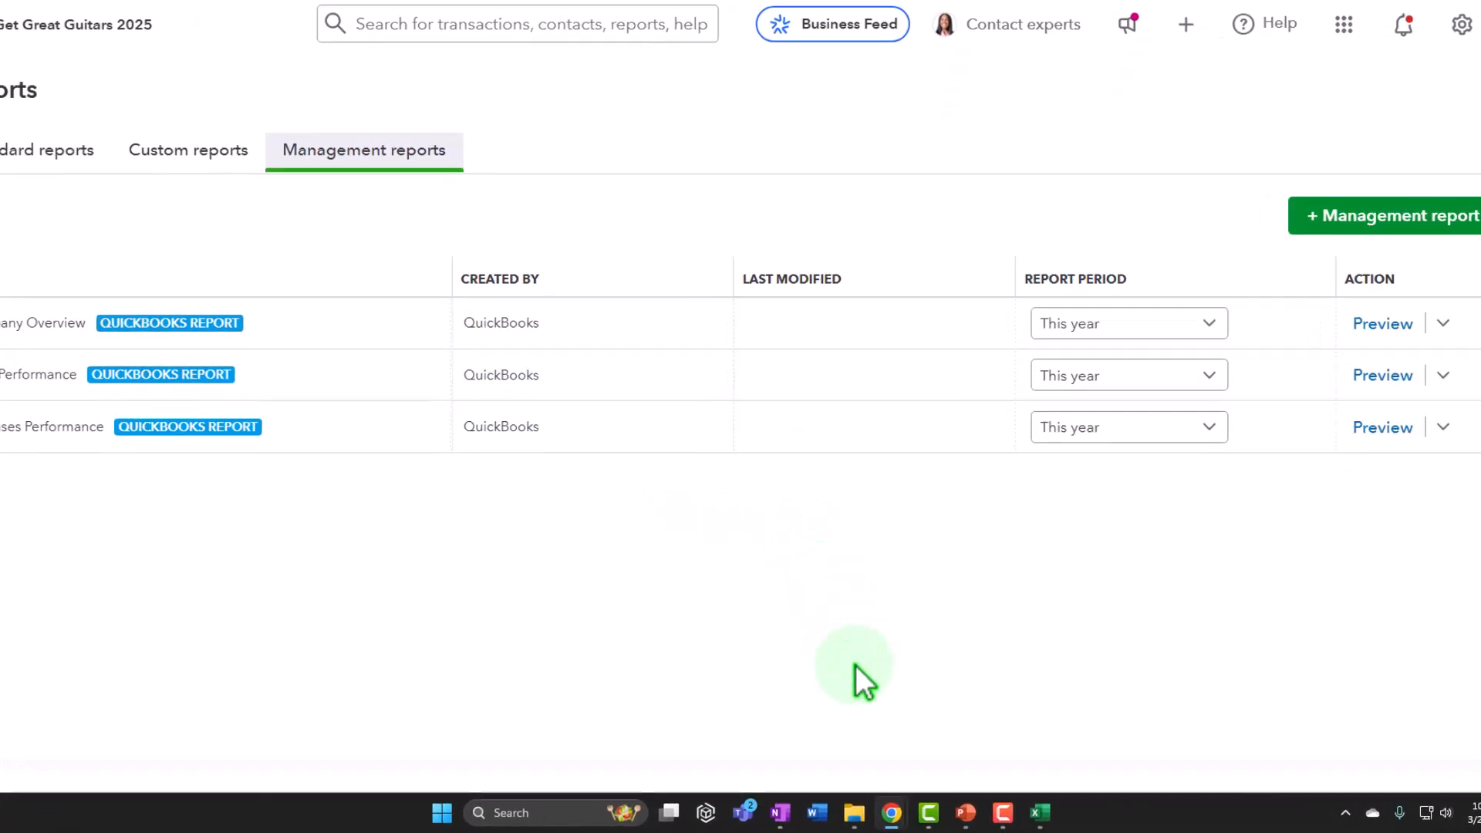
Switch to the Excel workbook and set it to print the entire workbook with CutePDF Writer
{"action": "left_click", "coordinate": [1309, 783]}
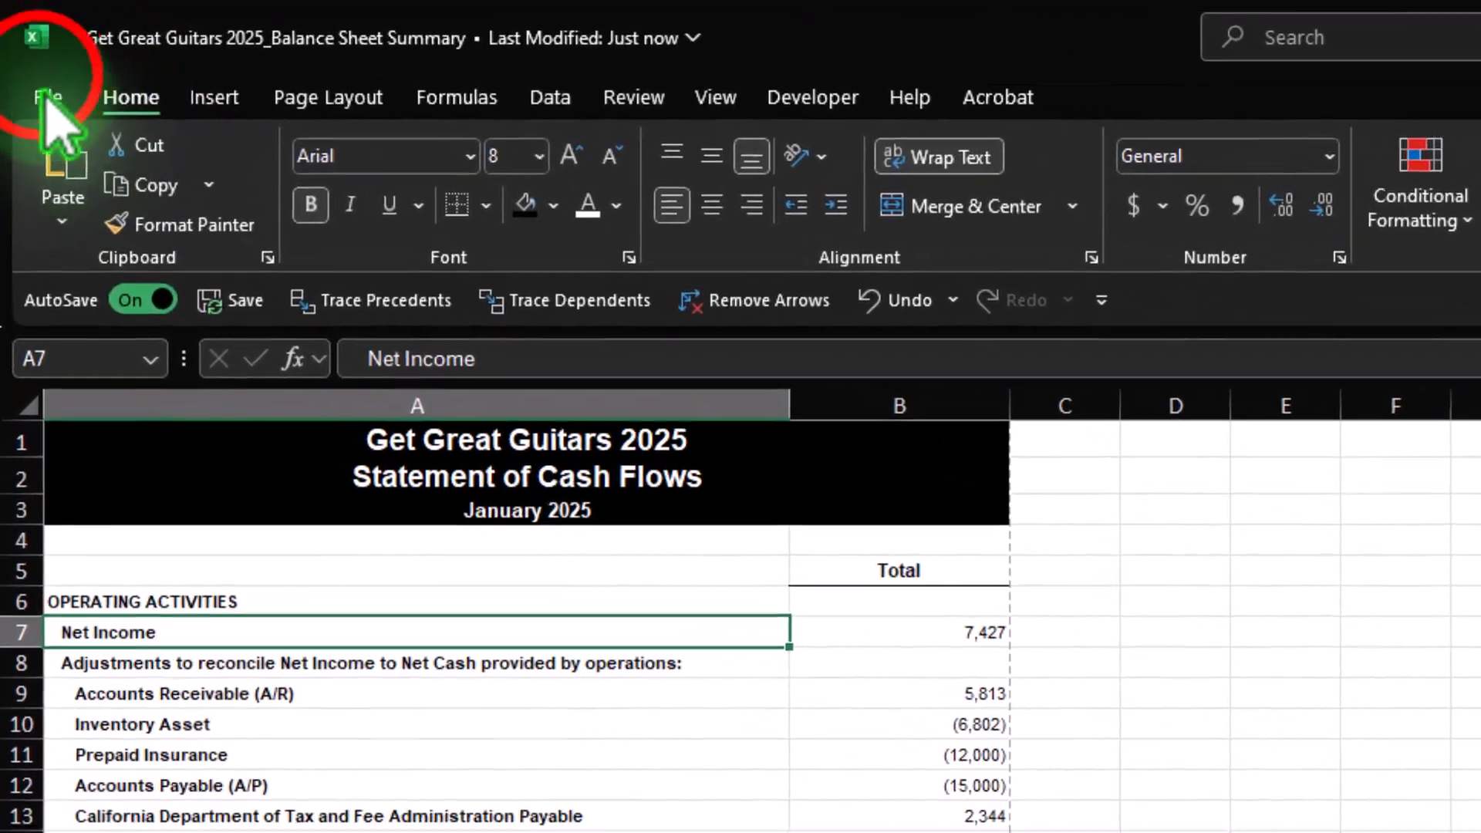
{"action": "left_click", "coordinate": [24, 49]}
{"action": "left_click", "coordinate": [43, 296]}
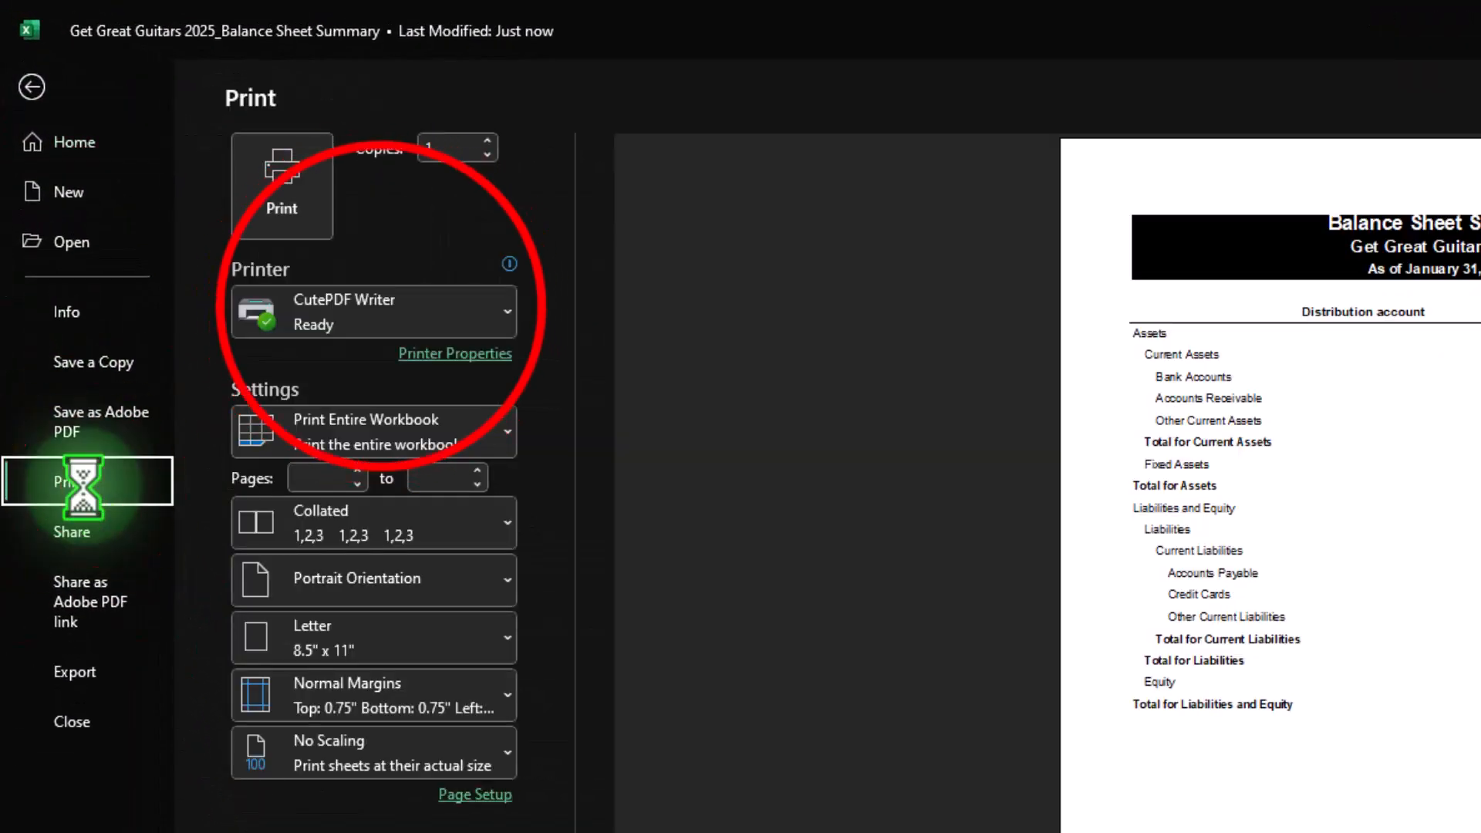
{"action": "left_click", "coordinate": [388, 322]}
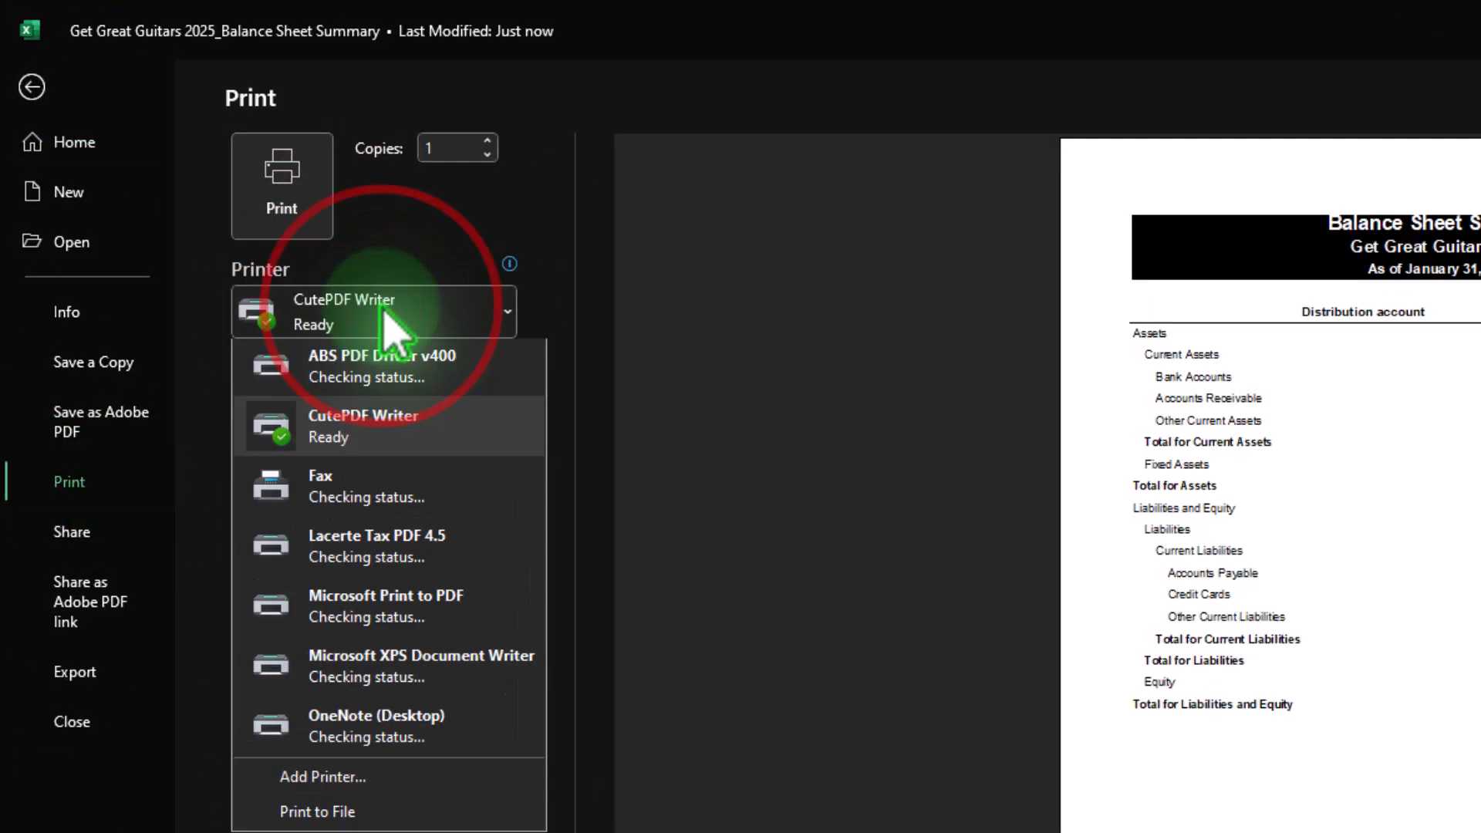
{"action": "left_click", "coordinate": [401, 440]}
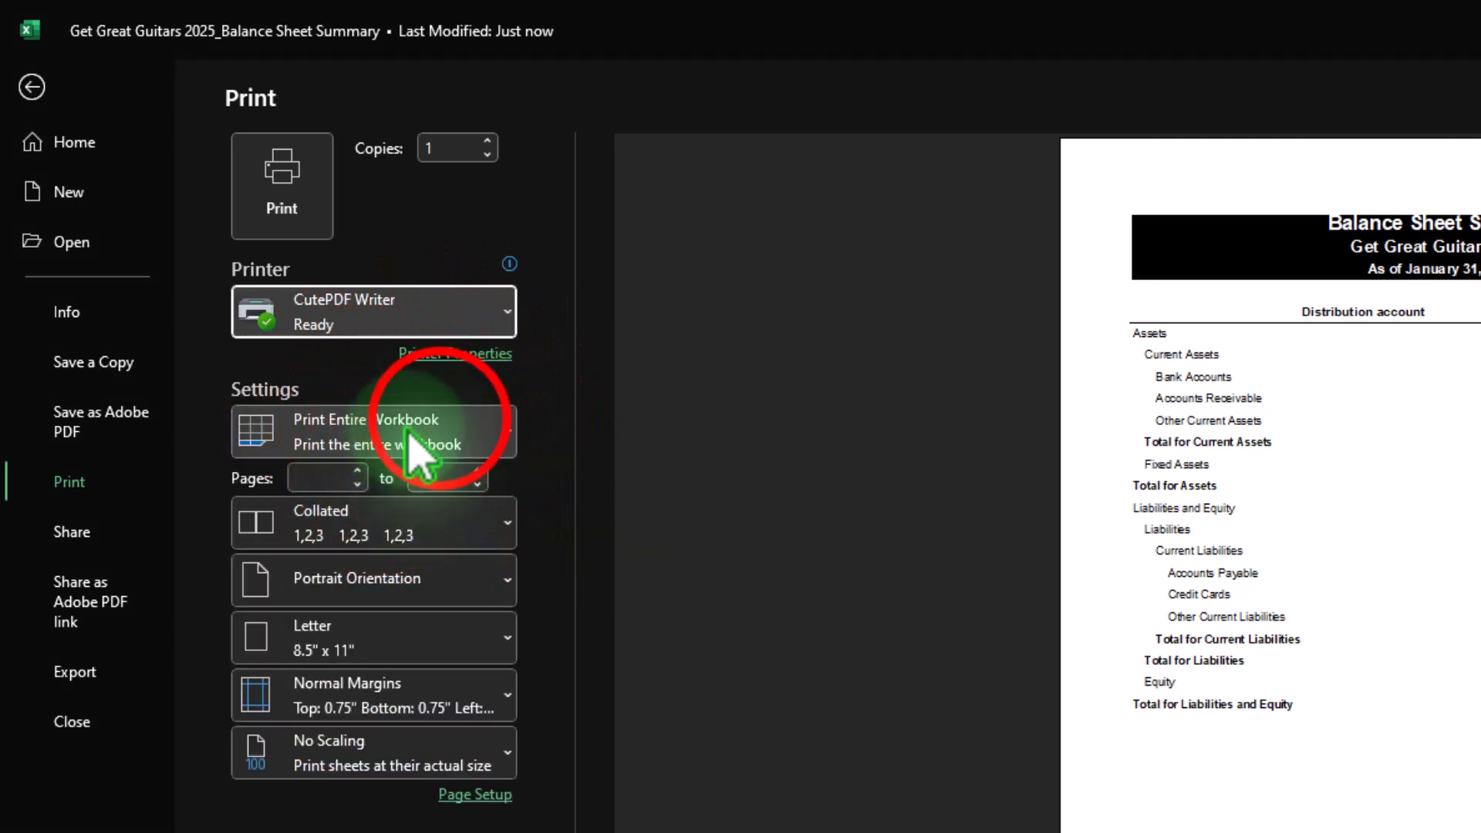
{"action": "left_click", "coordinate": [413, 431]}
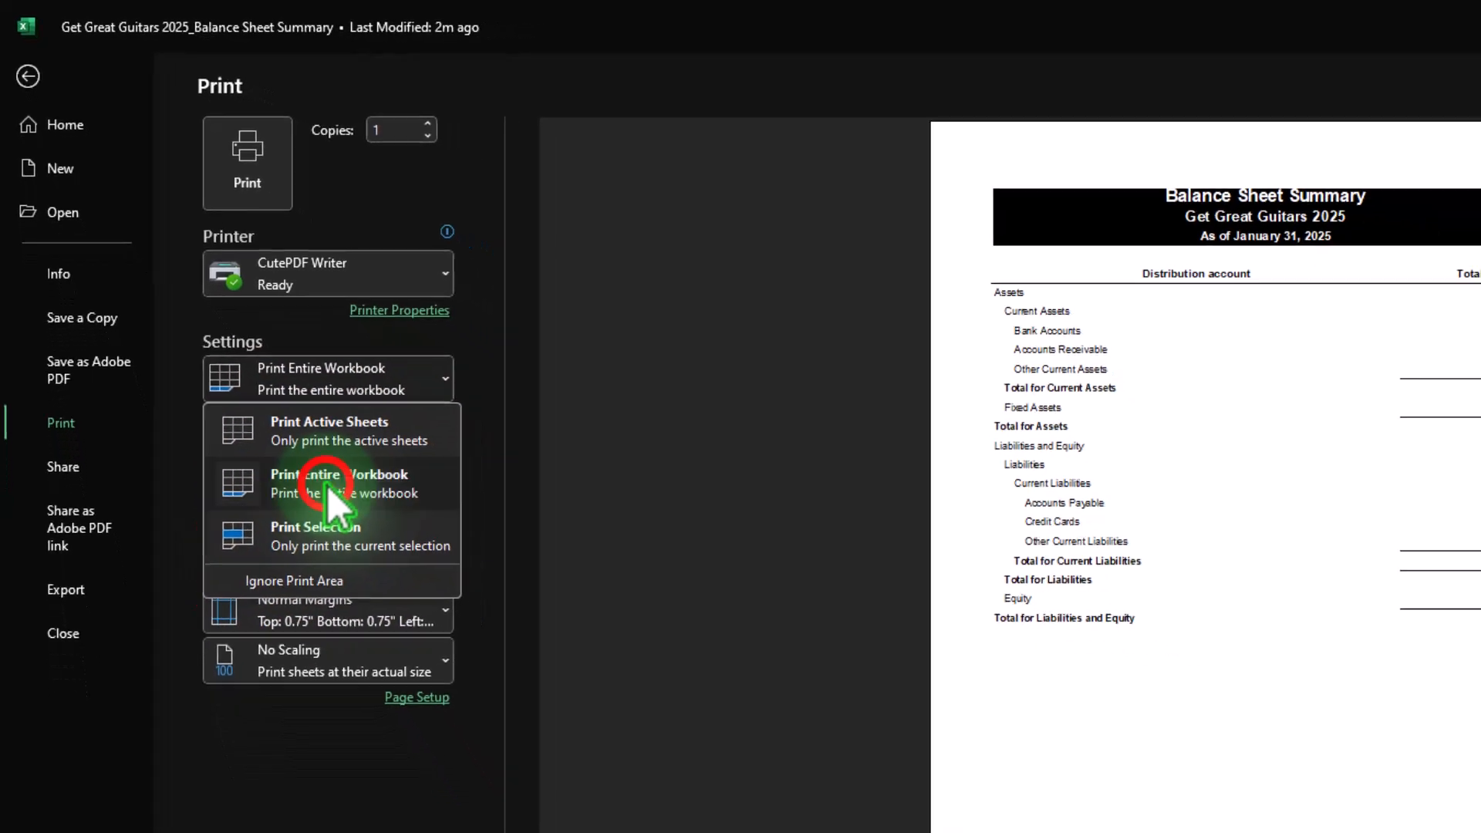
{"action": "left_click", "coordinate": [386, 544]}
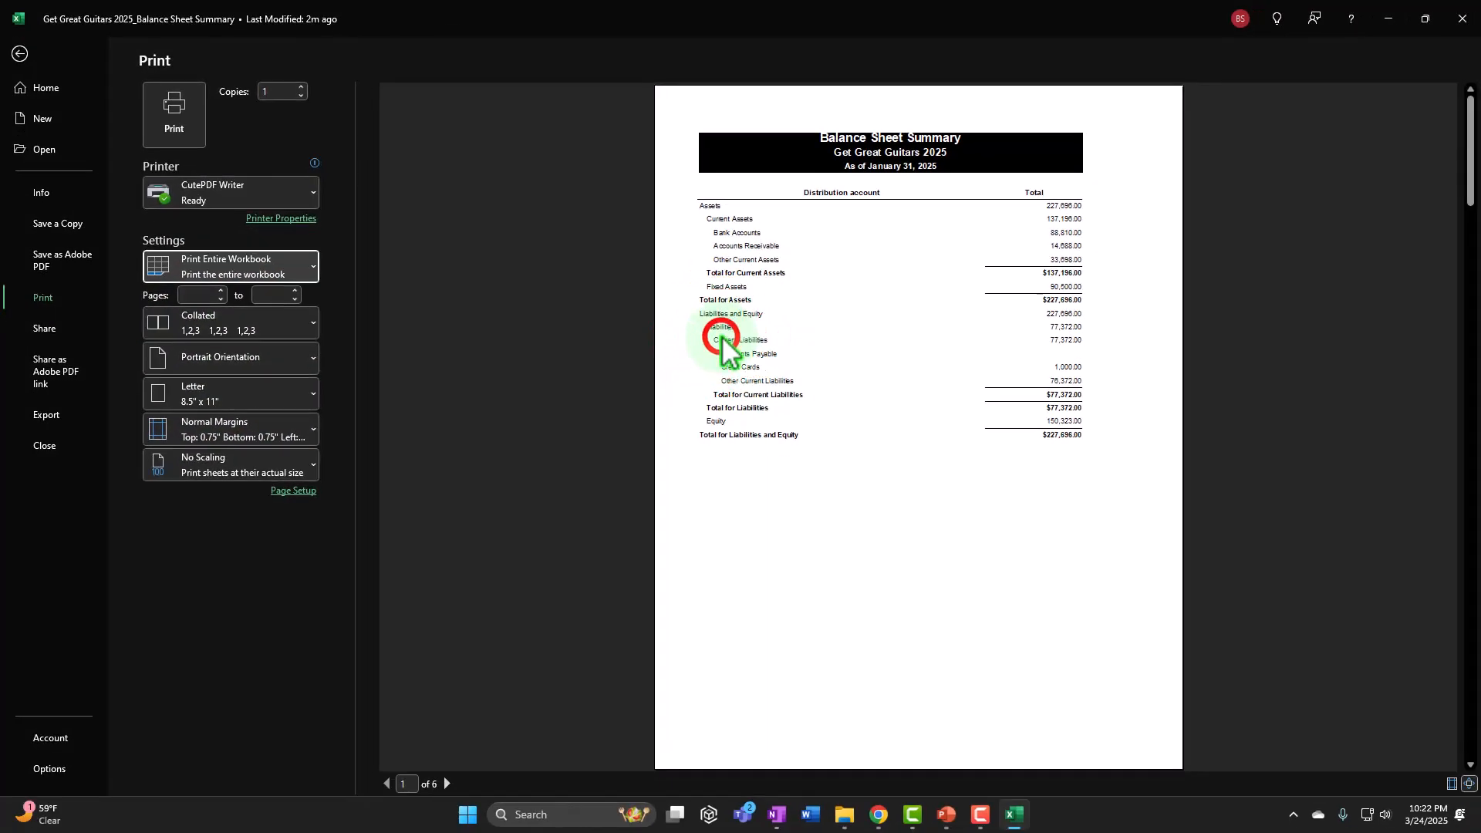
Check the pages of the workbook in the print preview and print it to the PDF writer
{"action": "scroll", "coordinate": [725, 339], "scroll_direction": "down", "scroll_amount": 2}
{"action": "scroll", "coordinate": [725, 340], "scroll_direction": "down", "scroll_amount": 5}
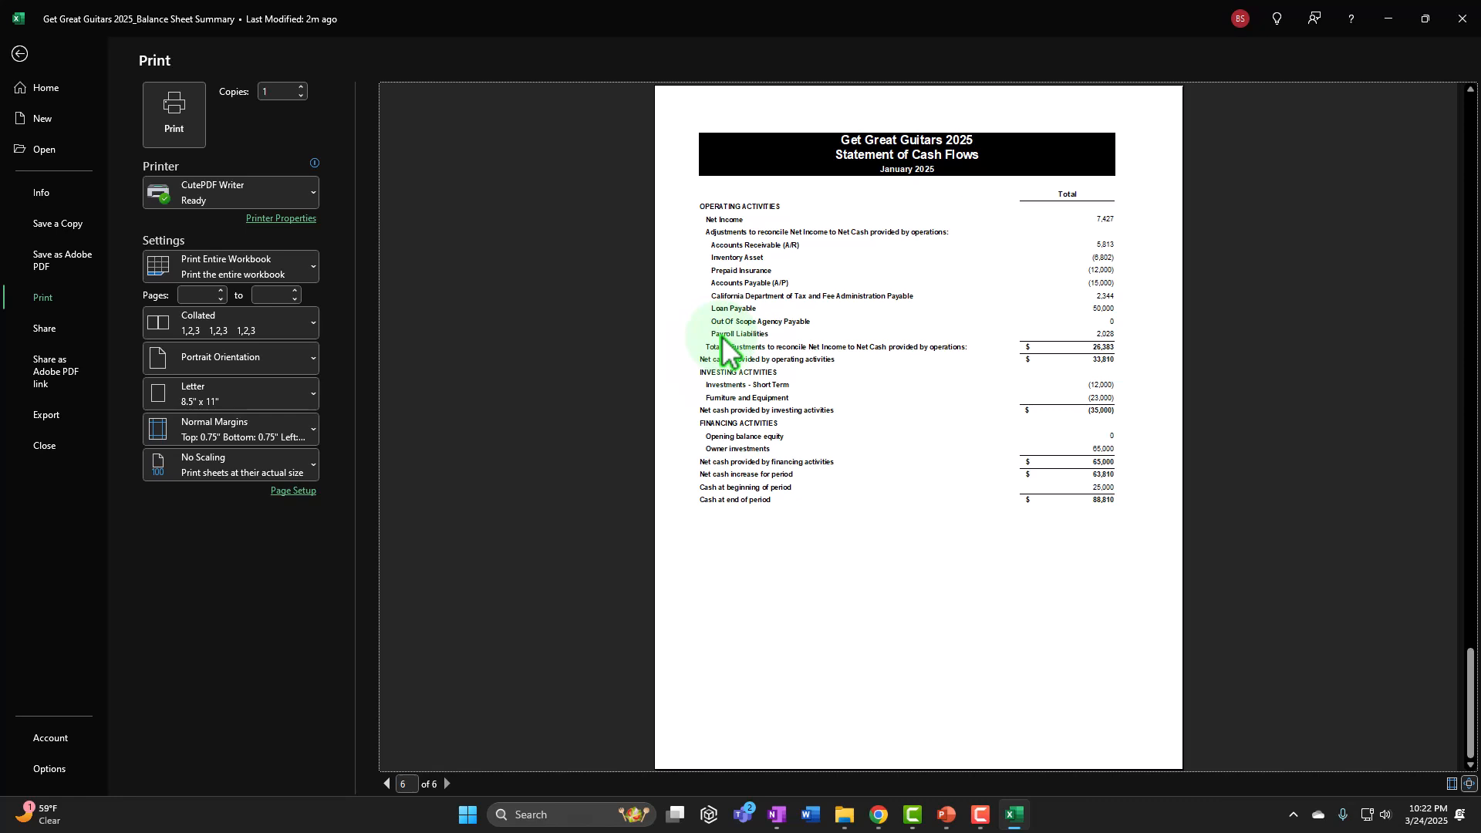
{"action": "scroll", "coordinate": [725, 340], "scroll_direction": "up", "scroll_amount": 5}
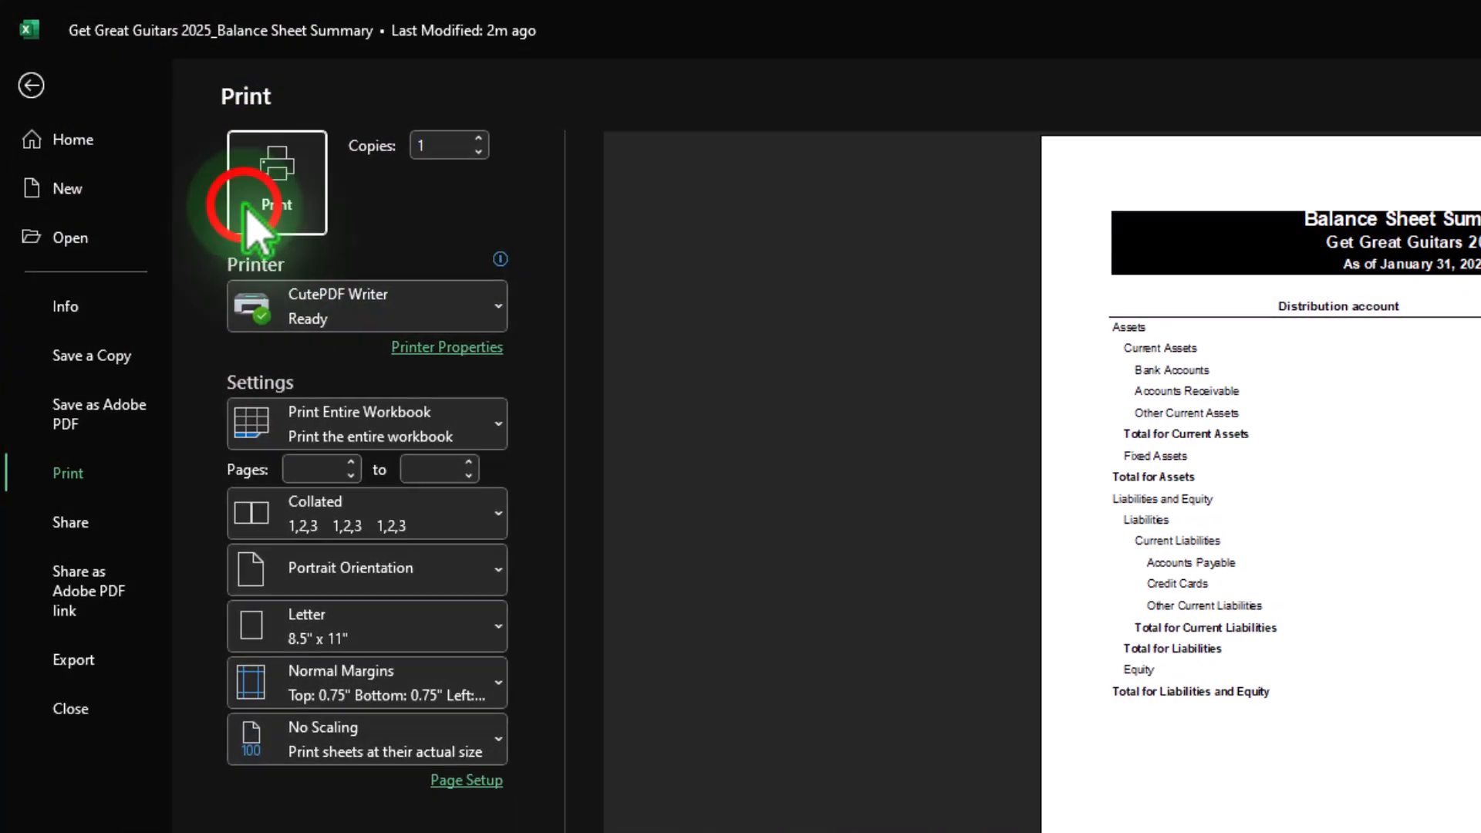
{"action": "left_click", "coordinate": [174, 116]}
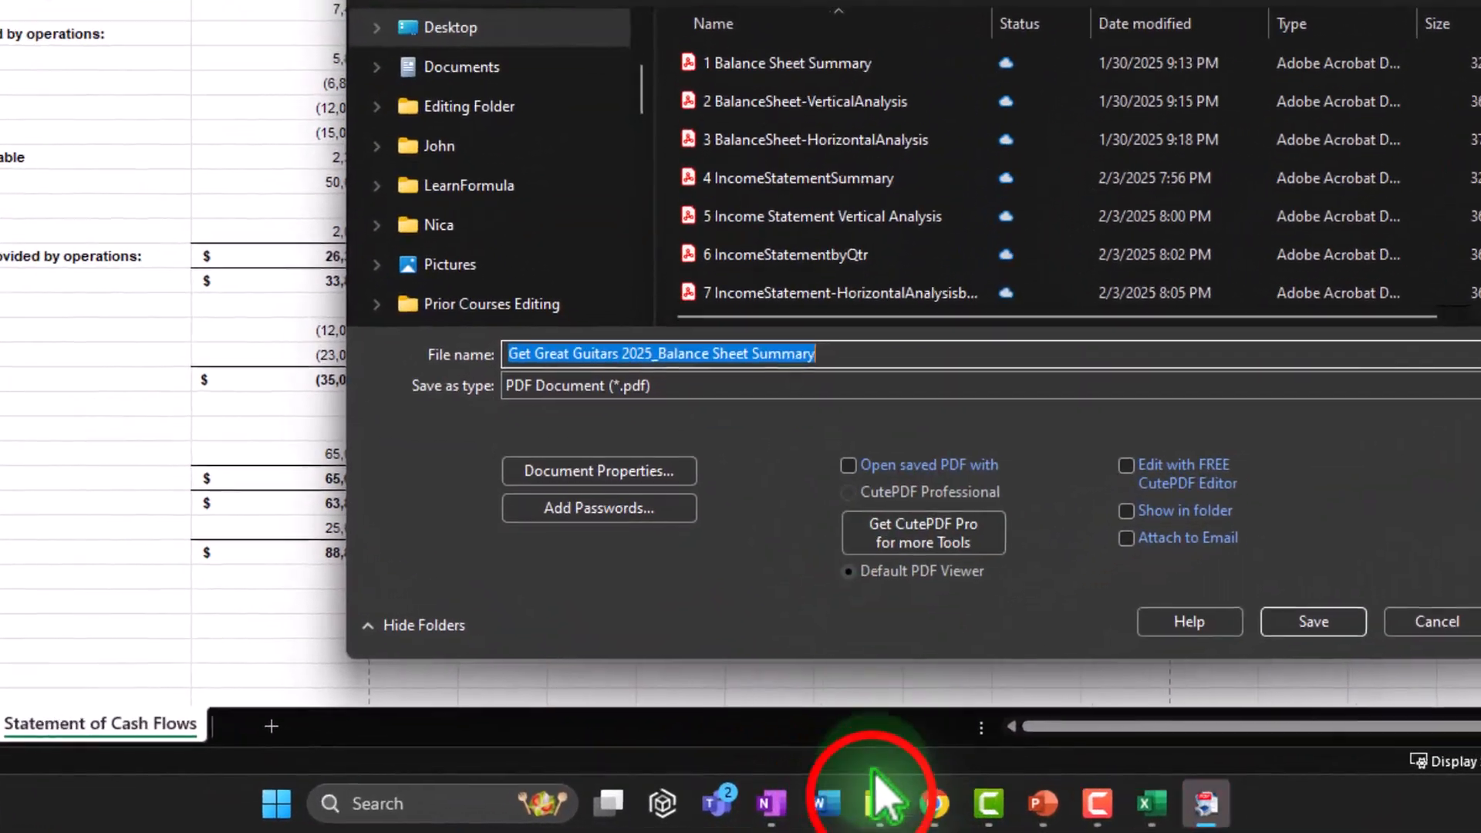
Copy the Month One Reports folder path, use it as the save location, and save the workbook PDF as "Get Great Guitars 2025_Balance Sheet Summary"
{"action": "left_click", "coordinate": [826, 814]}
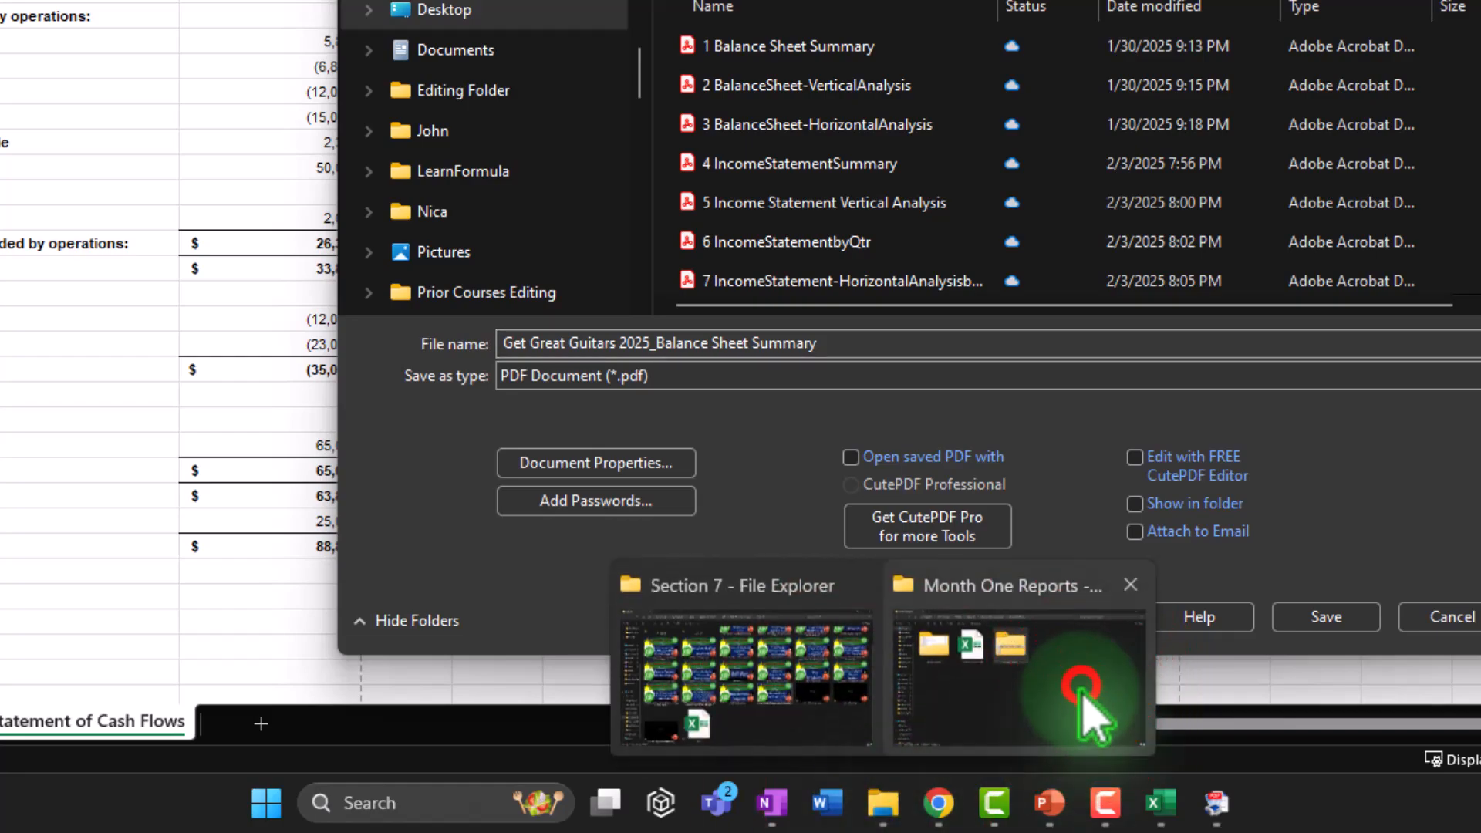
{"action": "left_click", "coordinate": [1090, 711]}
{"action": "left_click", "coordinate": [848, 44]}
{"action": "key", "text": "ctrl+c"}
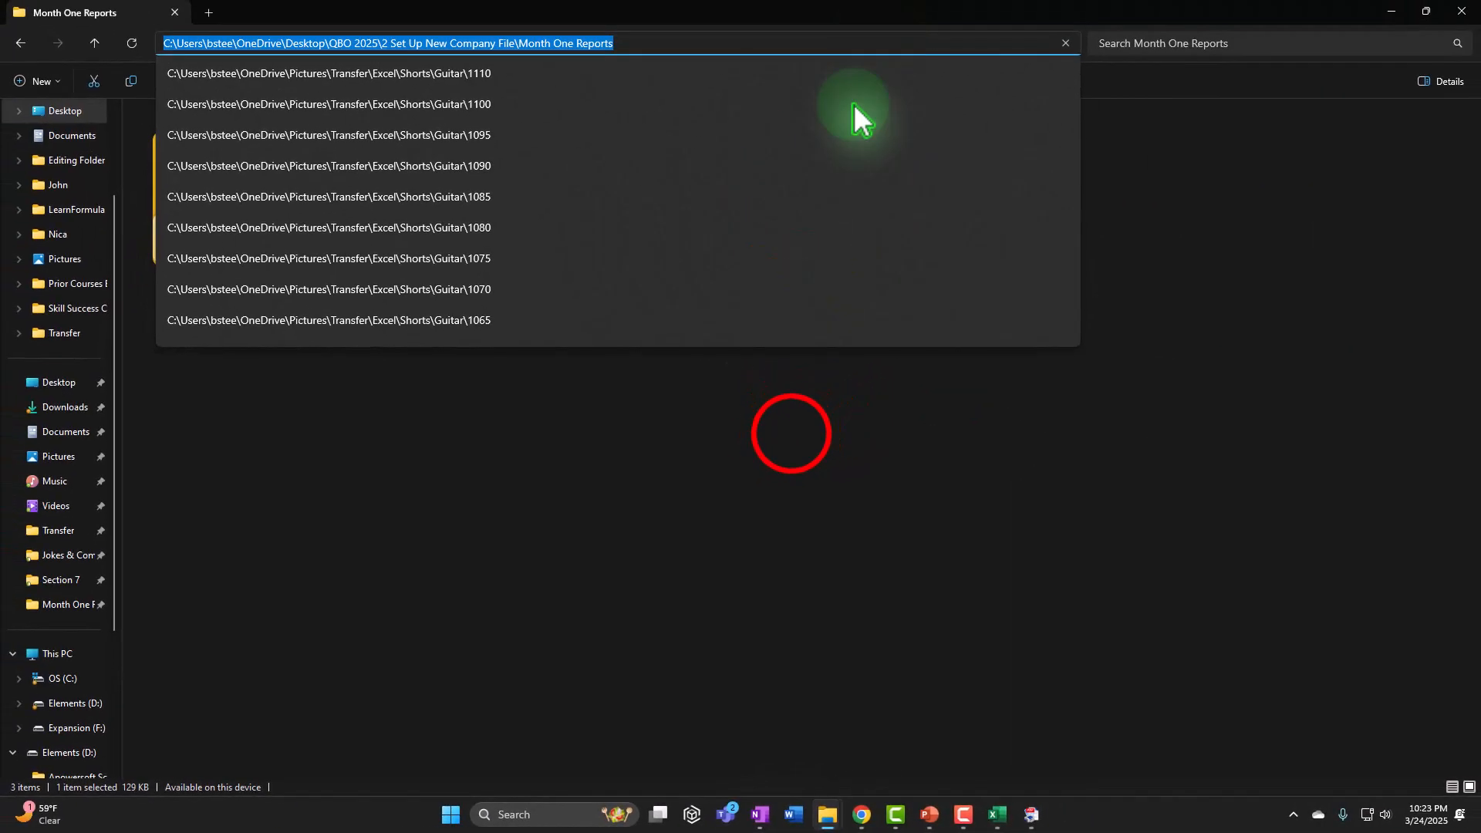
{"action": "left_click", "coordinate": [820, 181]}
{"action": "left_click", "coordinate": [1343, 17]}
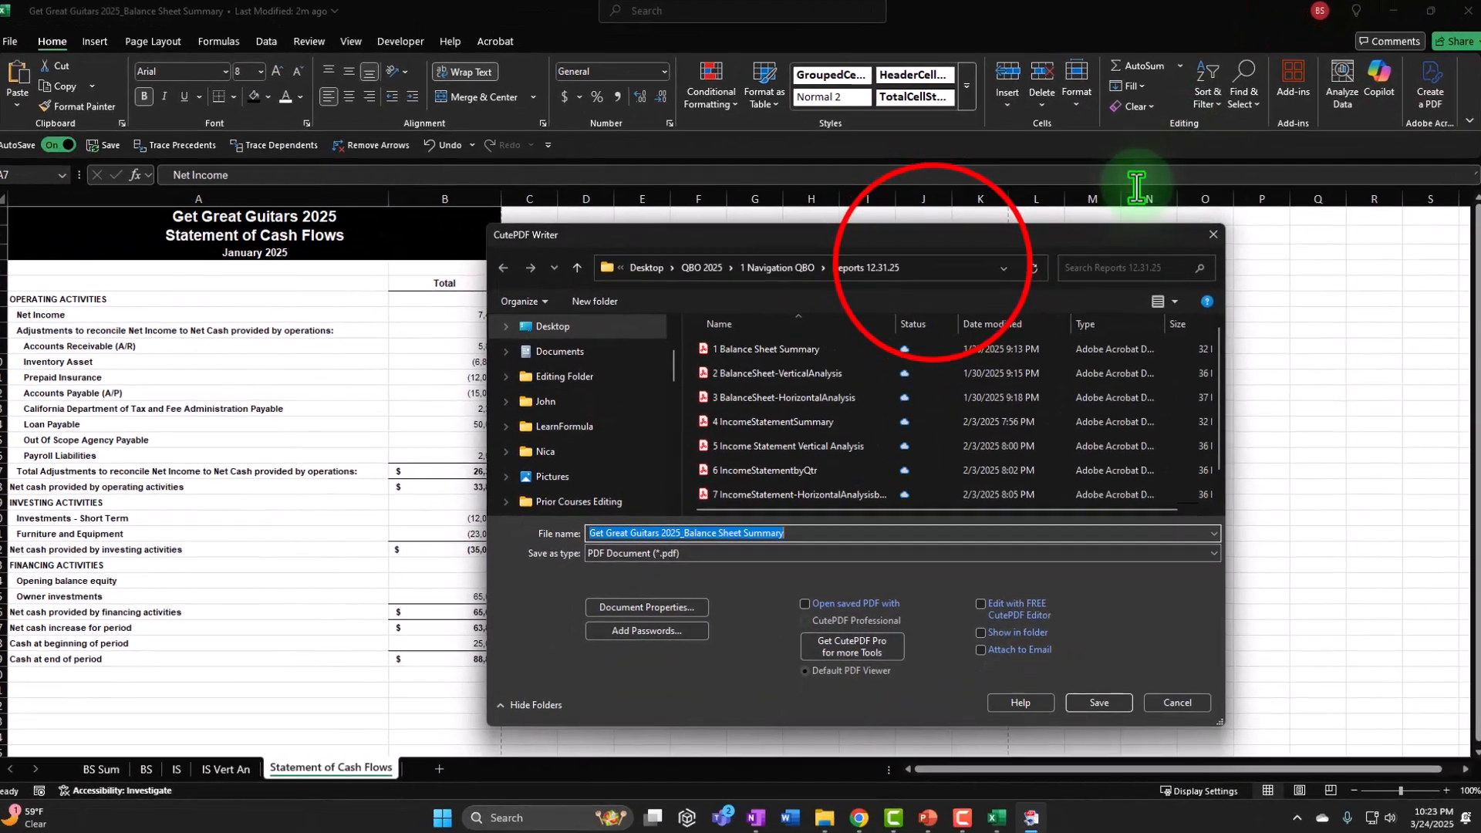
{"action": "left_click", "coordinate": [956, 144]}
{"action": "key", "text": "ctrl+v"}
{"action": "key", "text": "Return"}
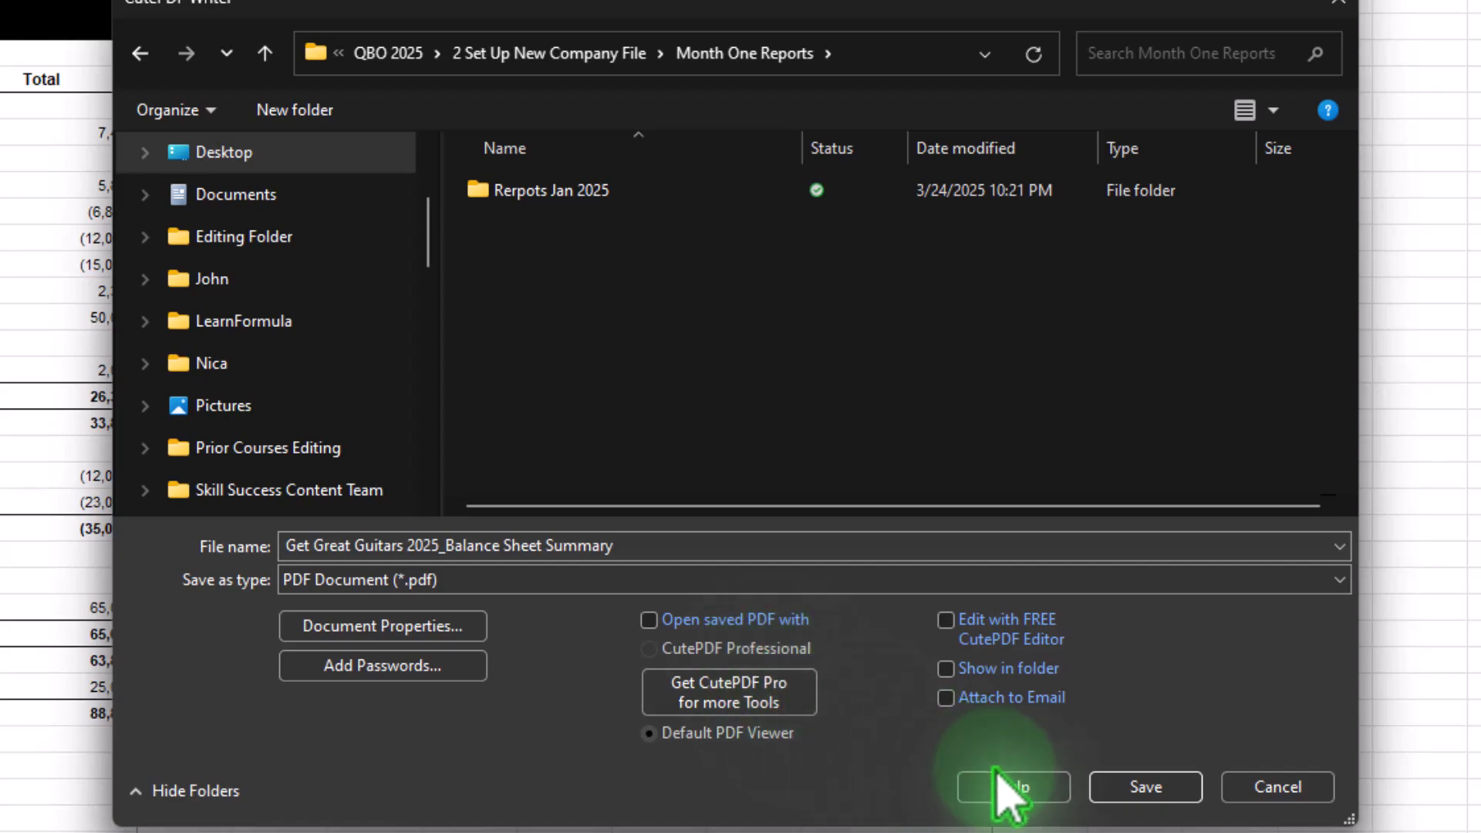
{"action": "left_click", "coordinate": [1141, 786]}
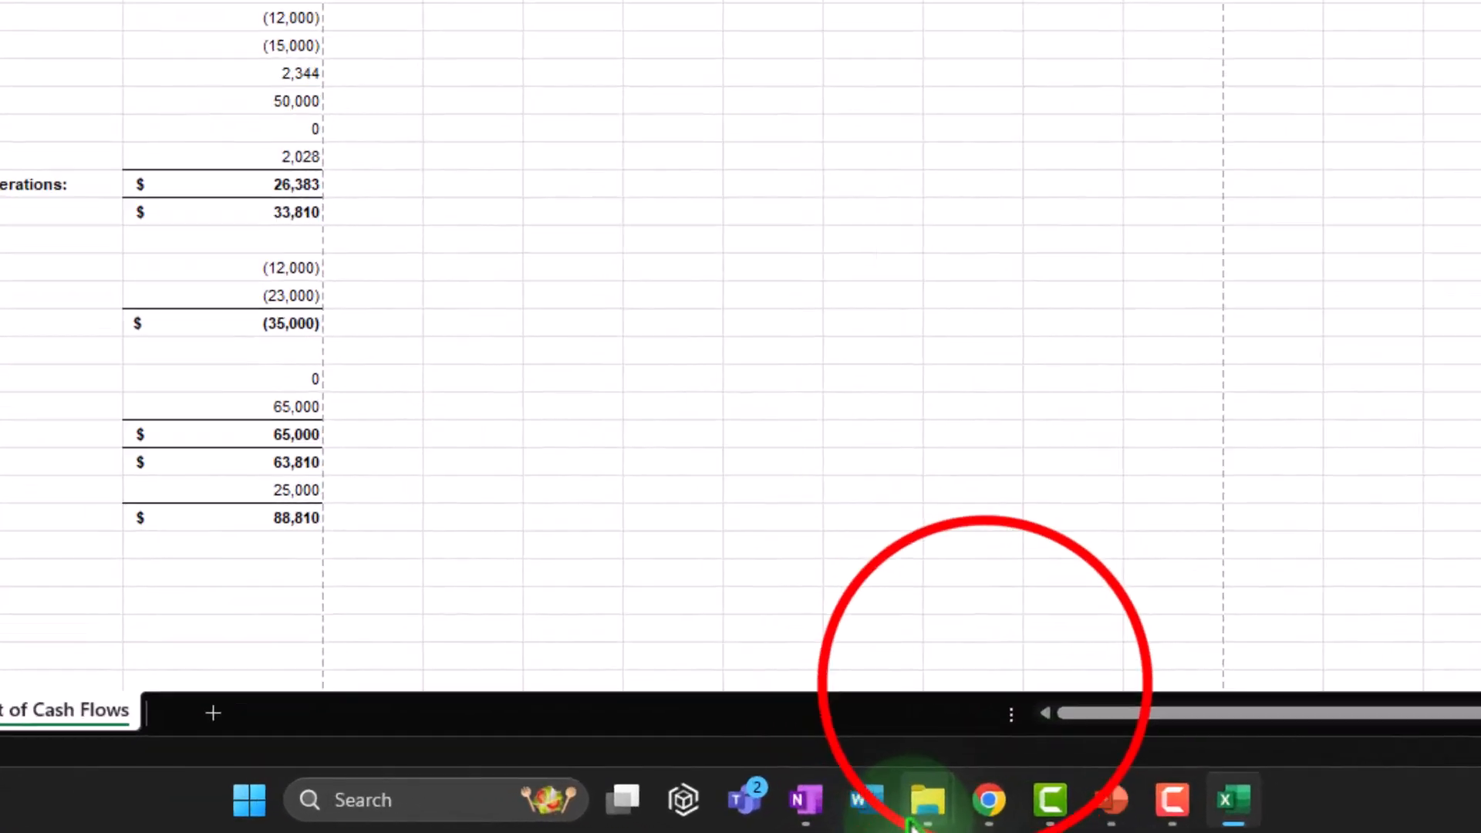
Switch to the Month One Reports folder and open the "Get Great Guitars 2025_Balance Sheet Summary" PDF
{"action": "mouse_move", "coordinate": [836, 821]}
{"action": "left_click", "coordinate": [1036, 650]}
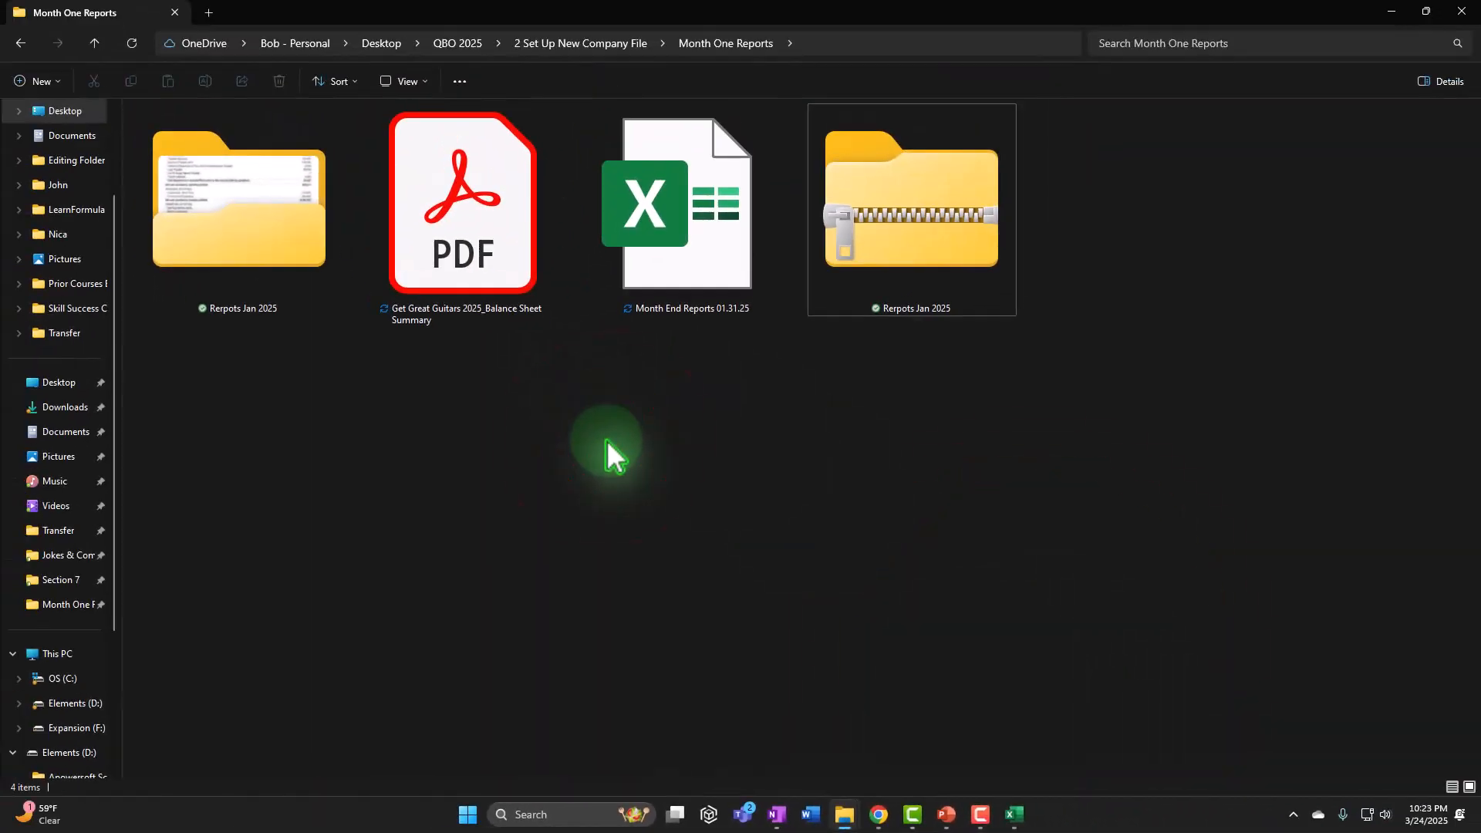
{"action": "left_click", "coordinate": [466, 308]}
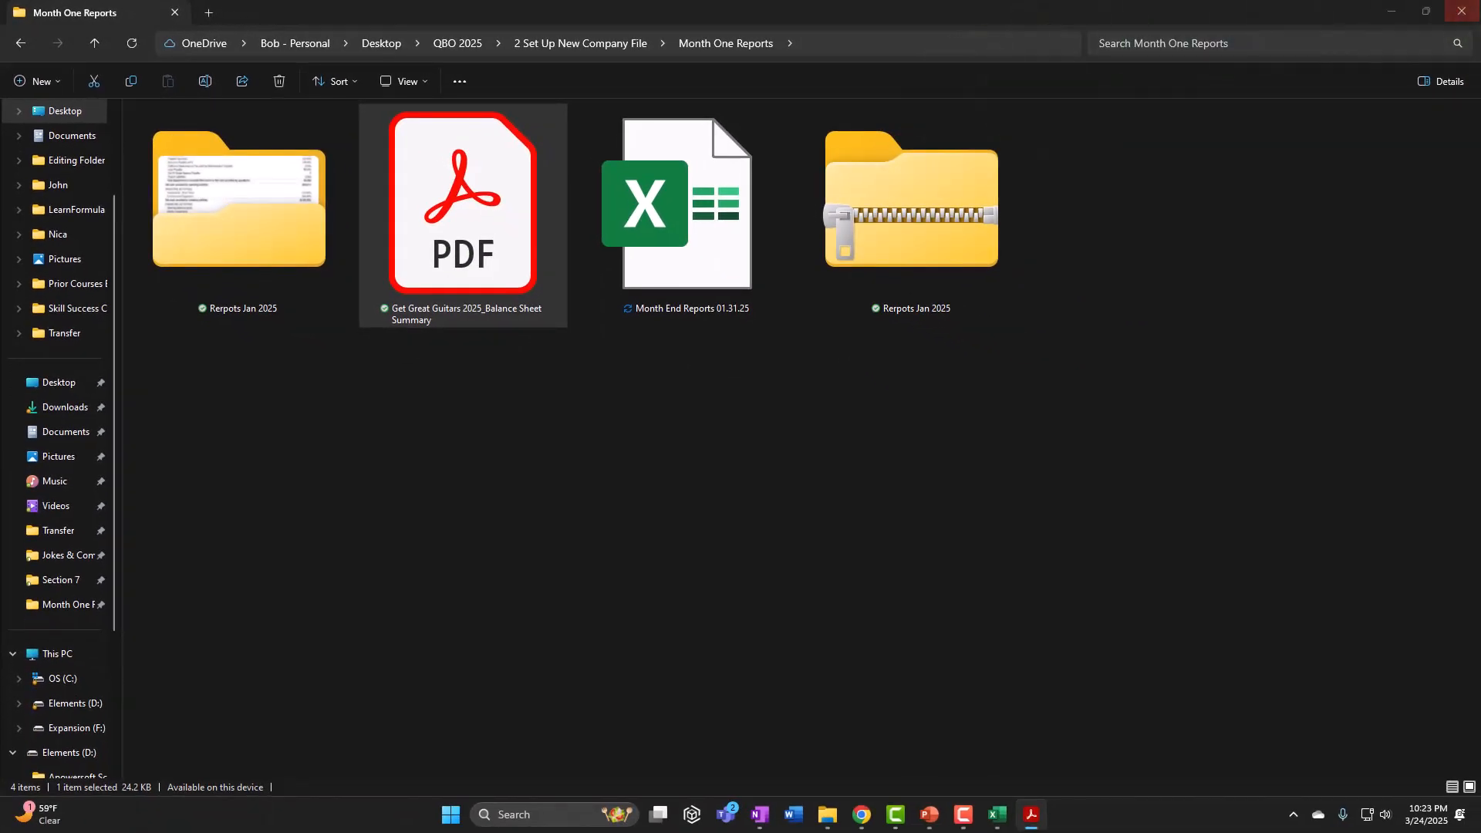
{"action": "left_click_drag", "start_coordinate": [1416, 482], "coordinate": [424, 2]}
{"action": "left_click", "coordinate": [194, 80]}
{"action": "left_click", "coordinate": [196, 83]}
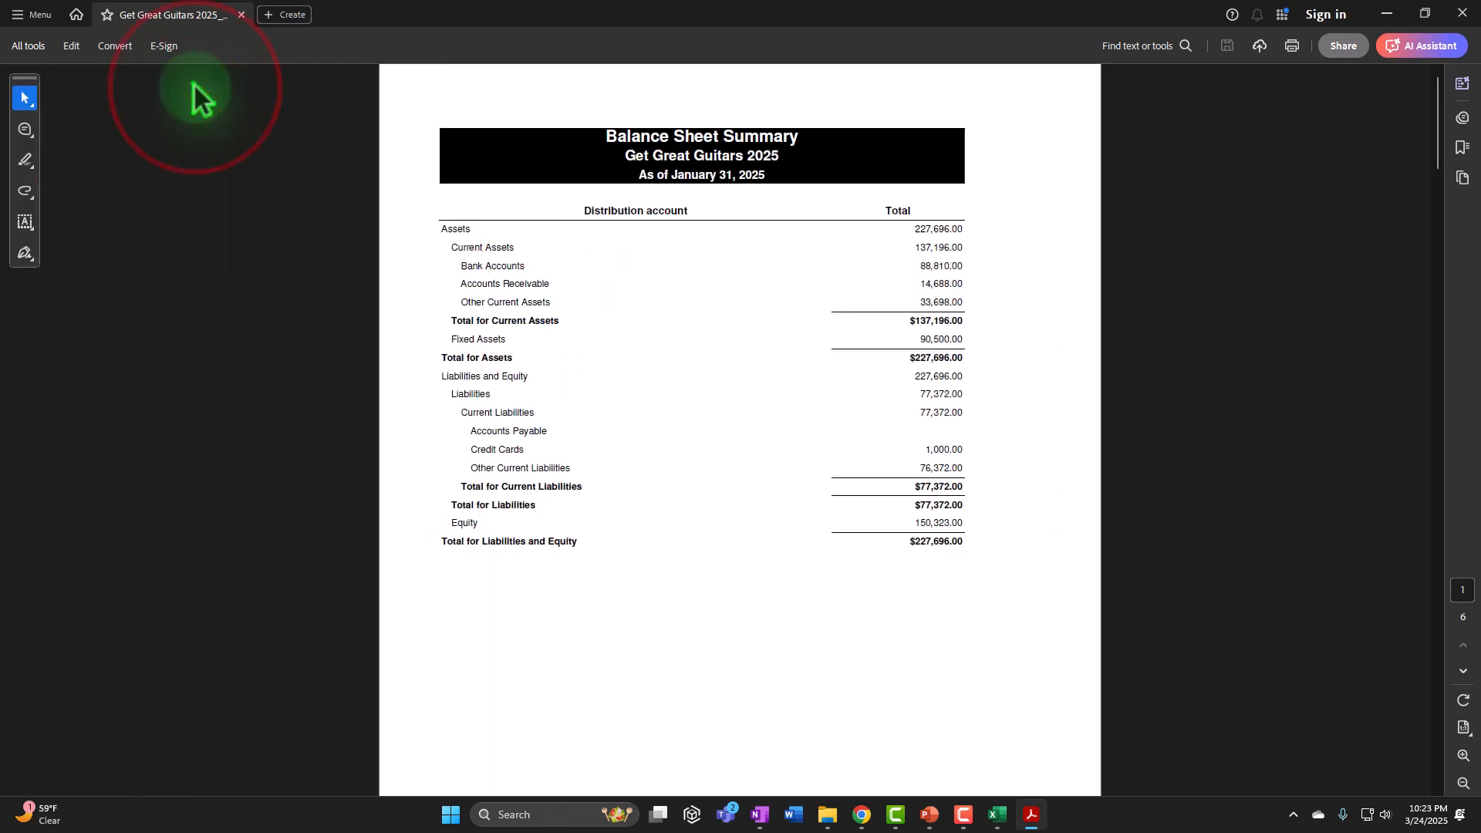
Review every page of the combined PDF from the Balance Sheet Summary to the Statement of Cash Flows, and close it
{"action": "scroll", "coordinate": [507, 619], "scroll_direction": "down", "scroll_amount": 5}
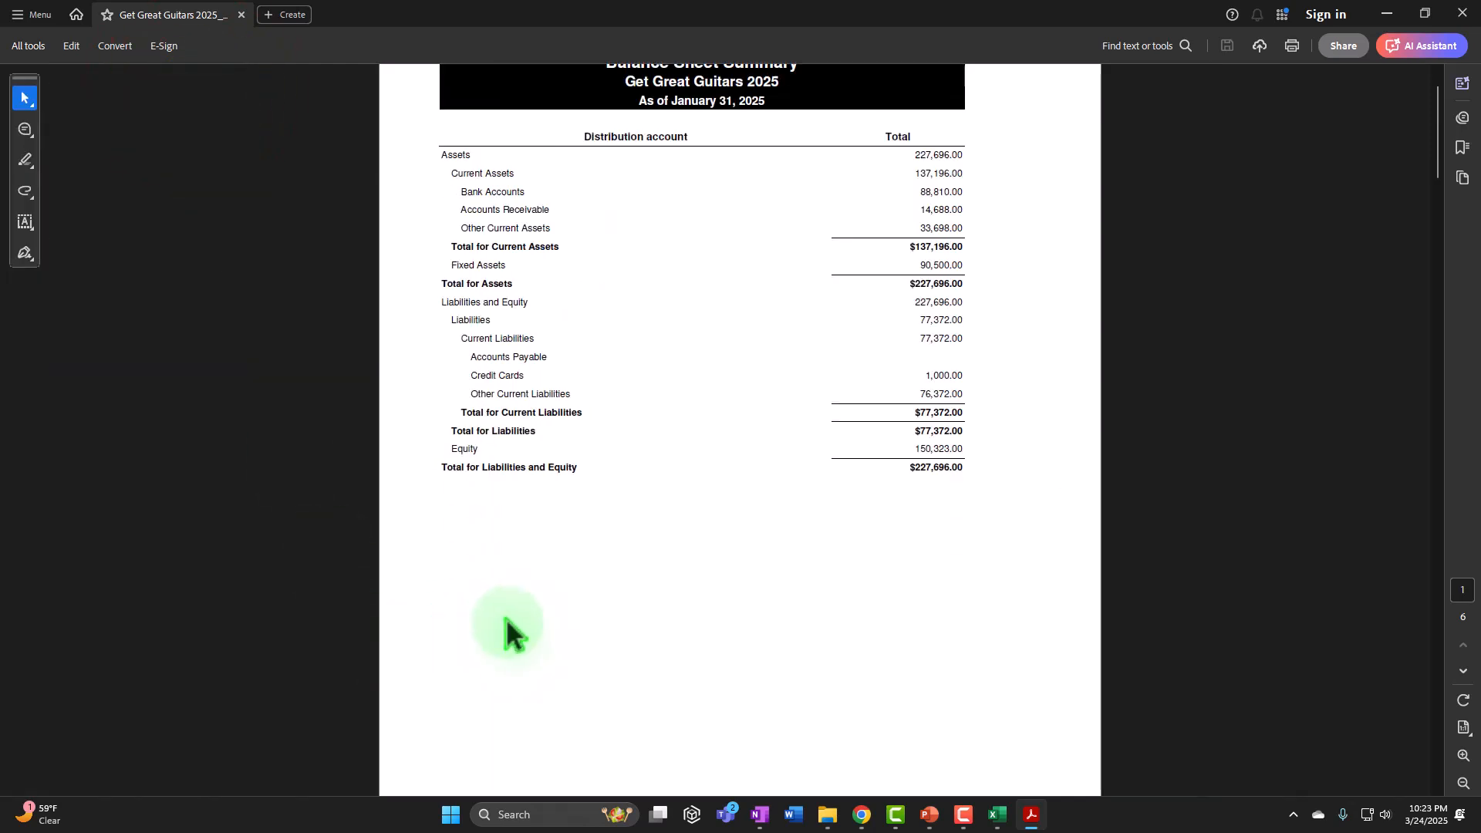
{"action": "scroll", "coordinate": [507, 619], "scroll_direction": "down", "scroll_amount": 8}
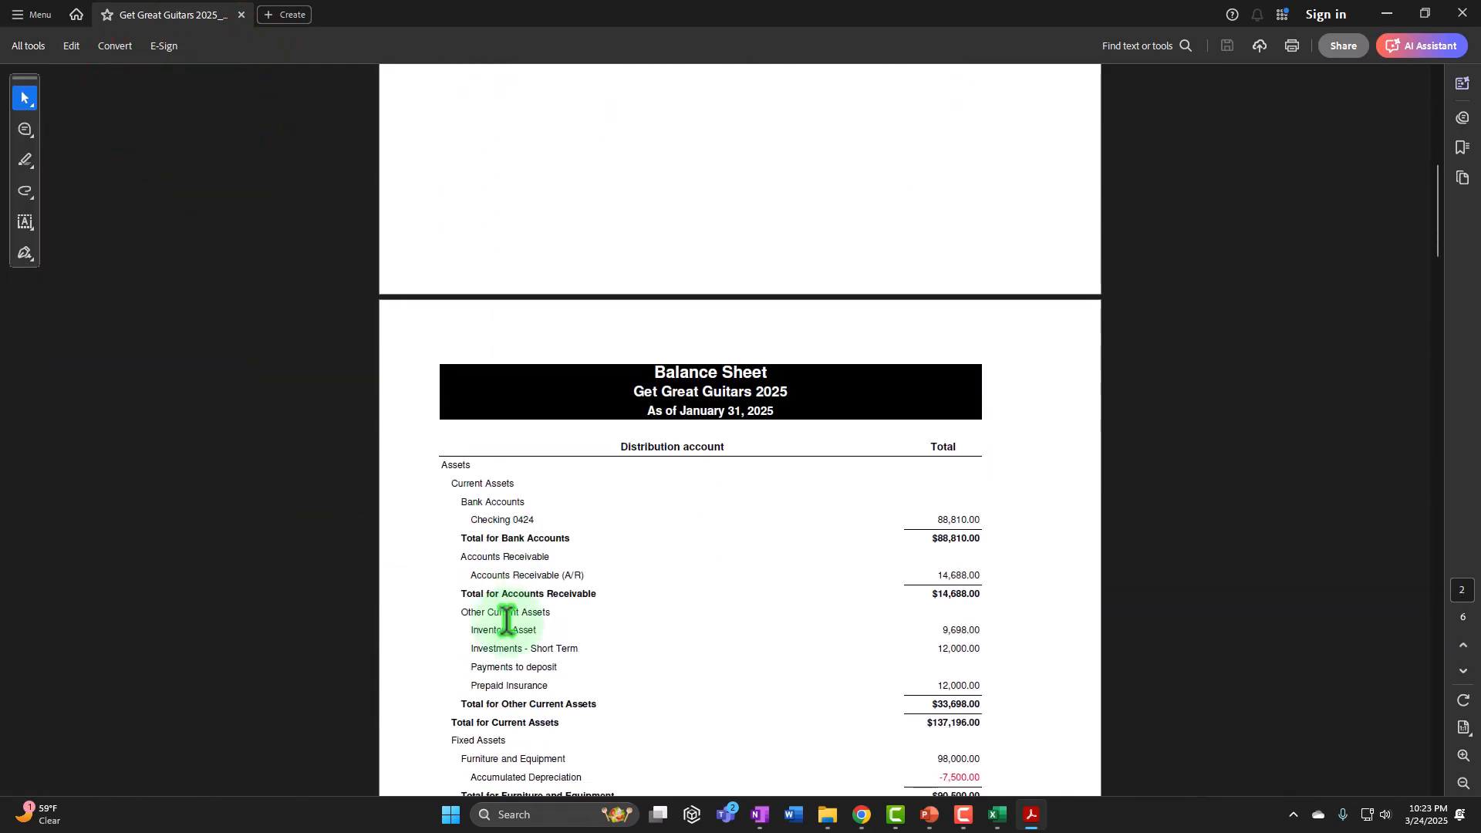
{"action": "scroll", "coordinate": [506, 622], "scroll_direction": "down", "scroll_amount": 4}
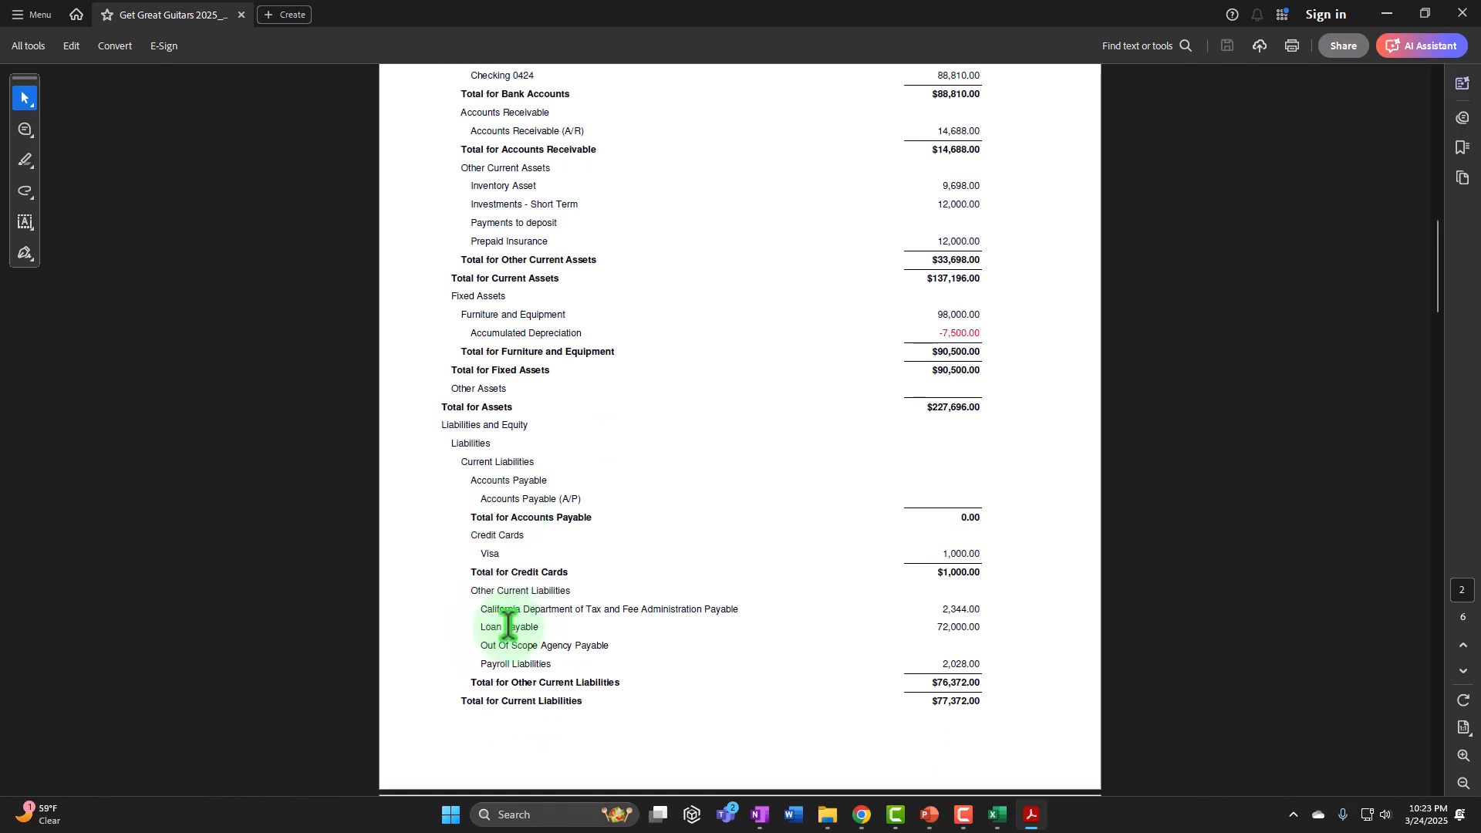
{"action": "scroll", "coordinate": [508, 626], "scroll_direction": "down", "scroll_amount": 10}
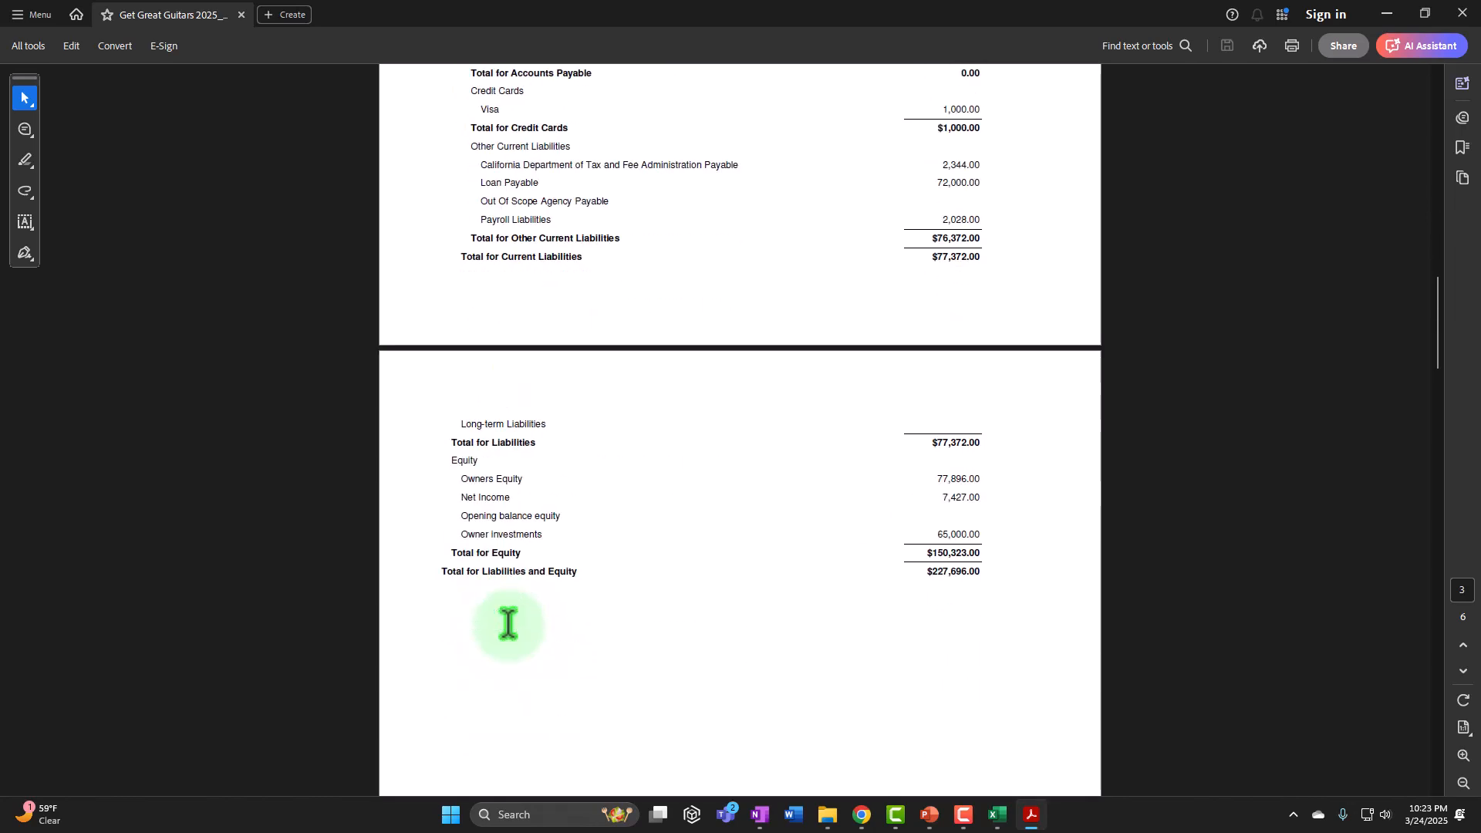
{"action": "scroll", "coordinate": [508, 623], "scroll_direction": "down", "scroll_amount": 15}
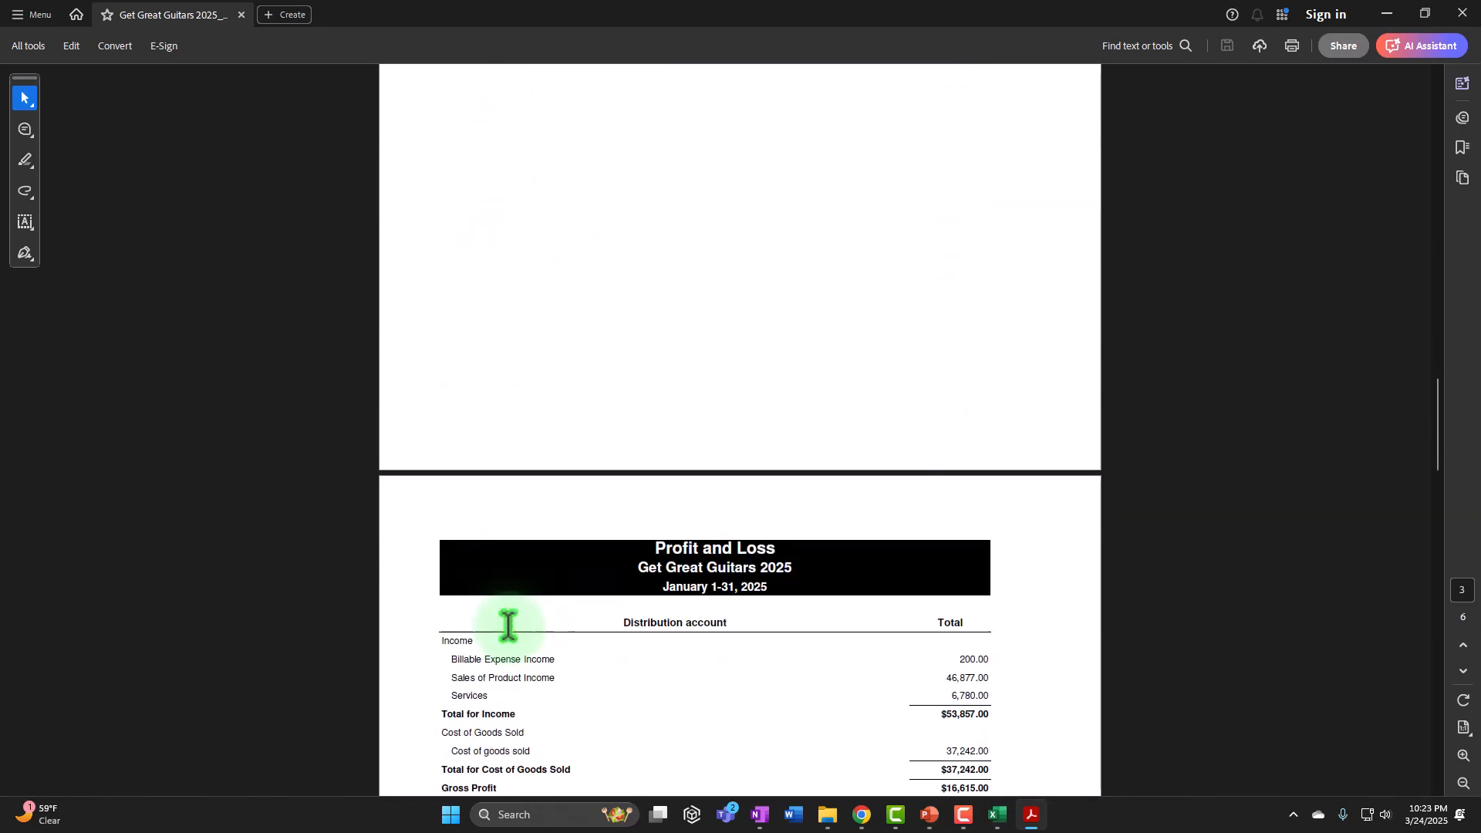
{"action": "scroll", "coordinate": [508, 627], "scroll_direction": "down", "scroll_amount": 13}
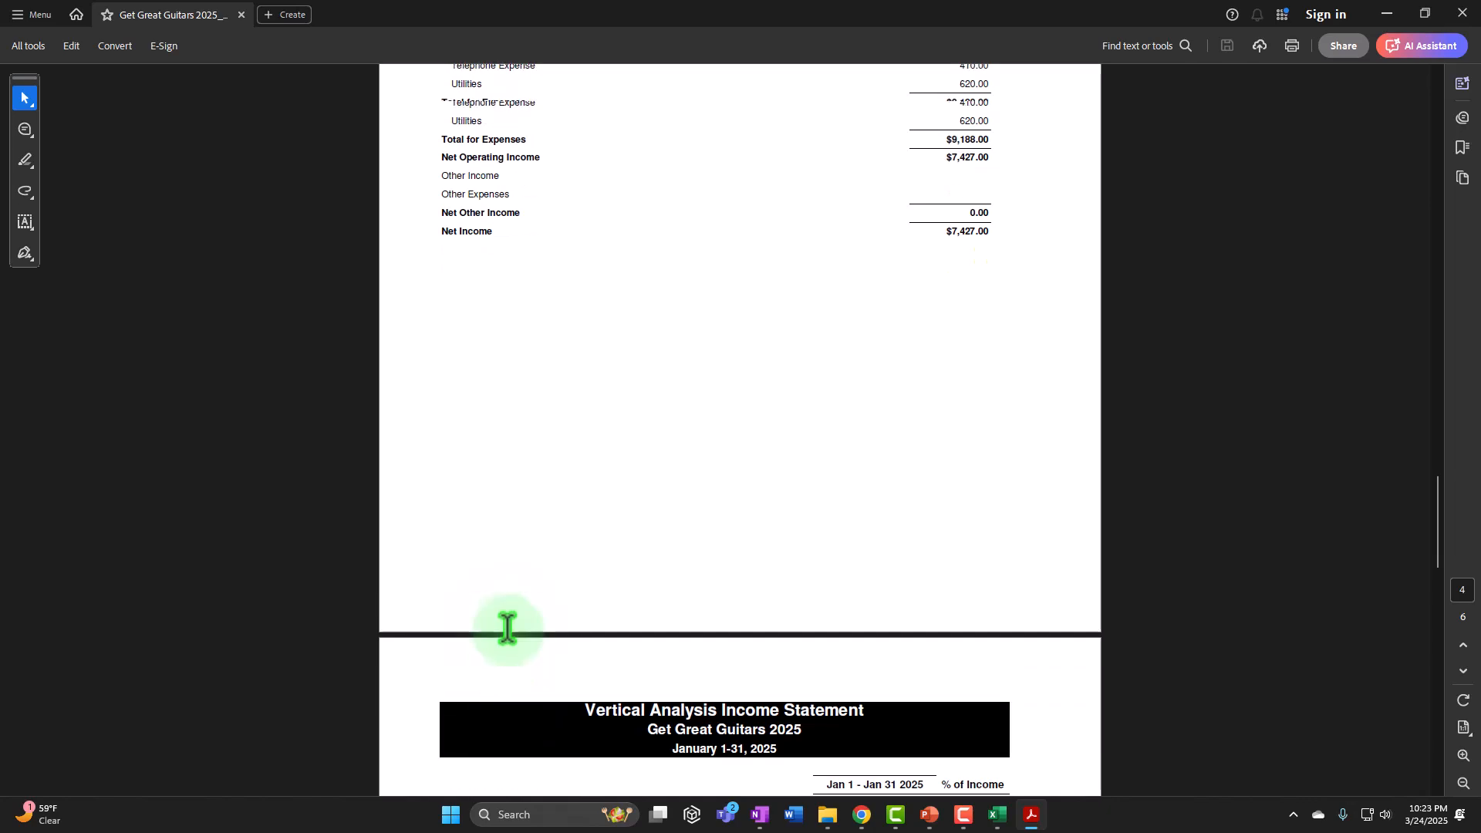
{"action": "scroll", "coordinate": [513, 629], "scroll_direction": "down", "scroll_amount": 17}
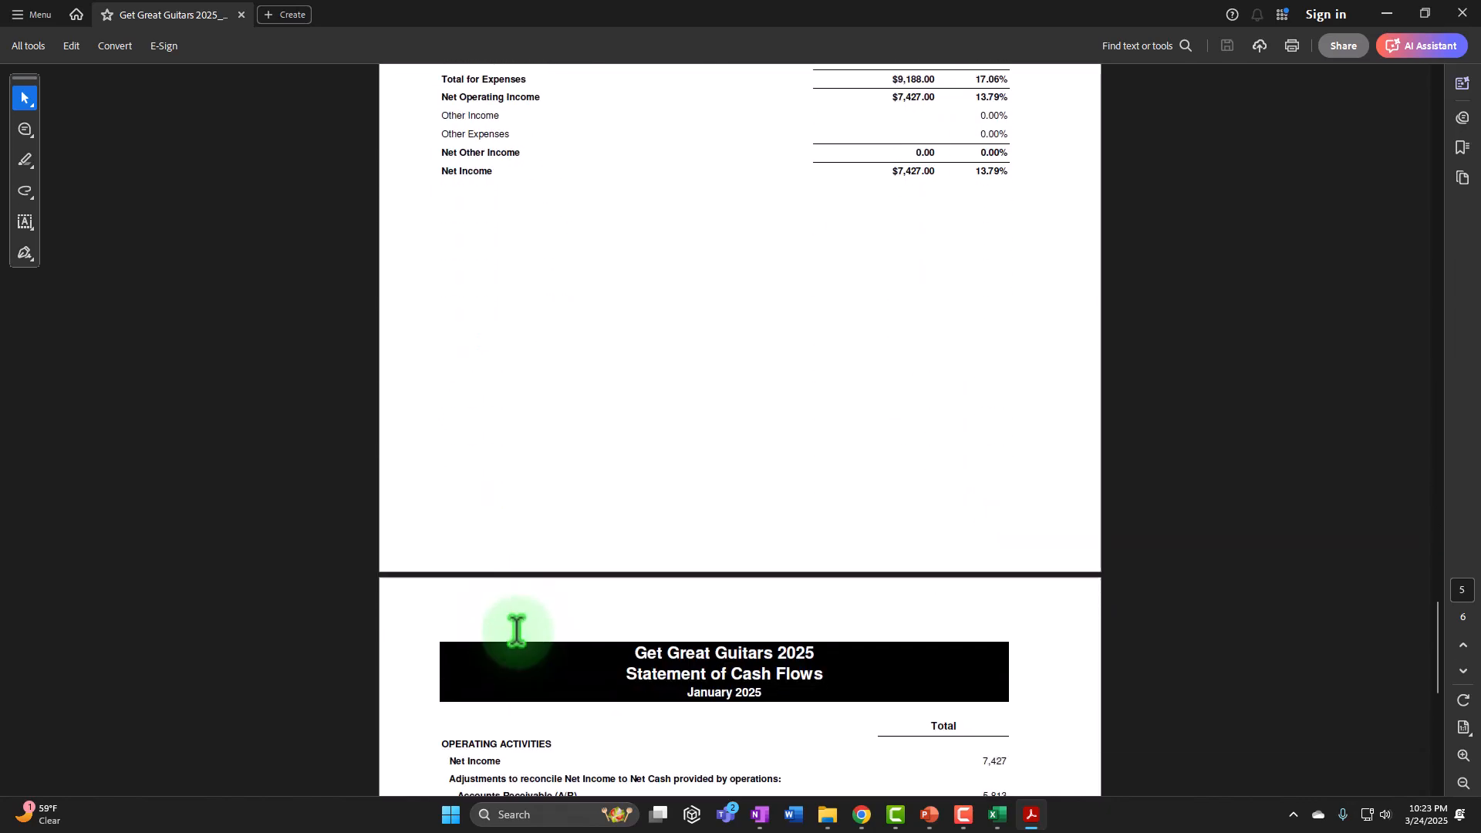
{"action": "scroll", "coordinate": [519, 630], "scroll_direction": "down", "scroll_amount": 5}
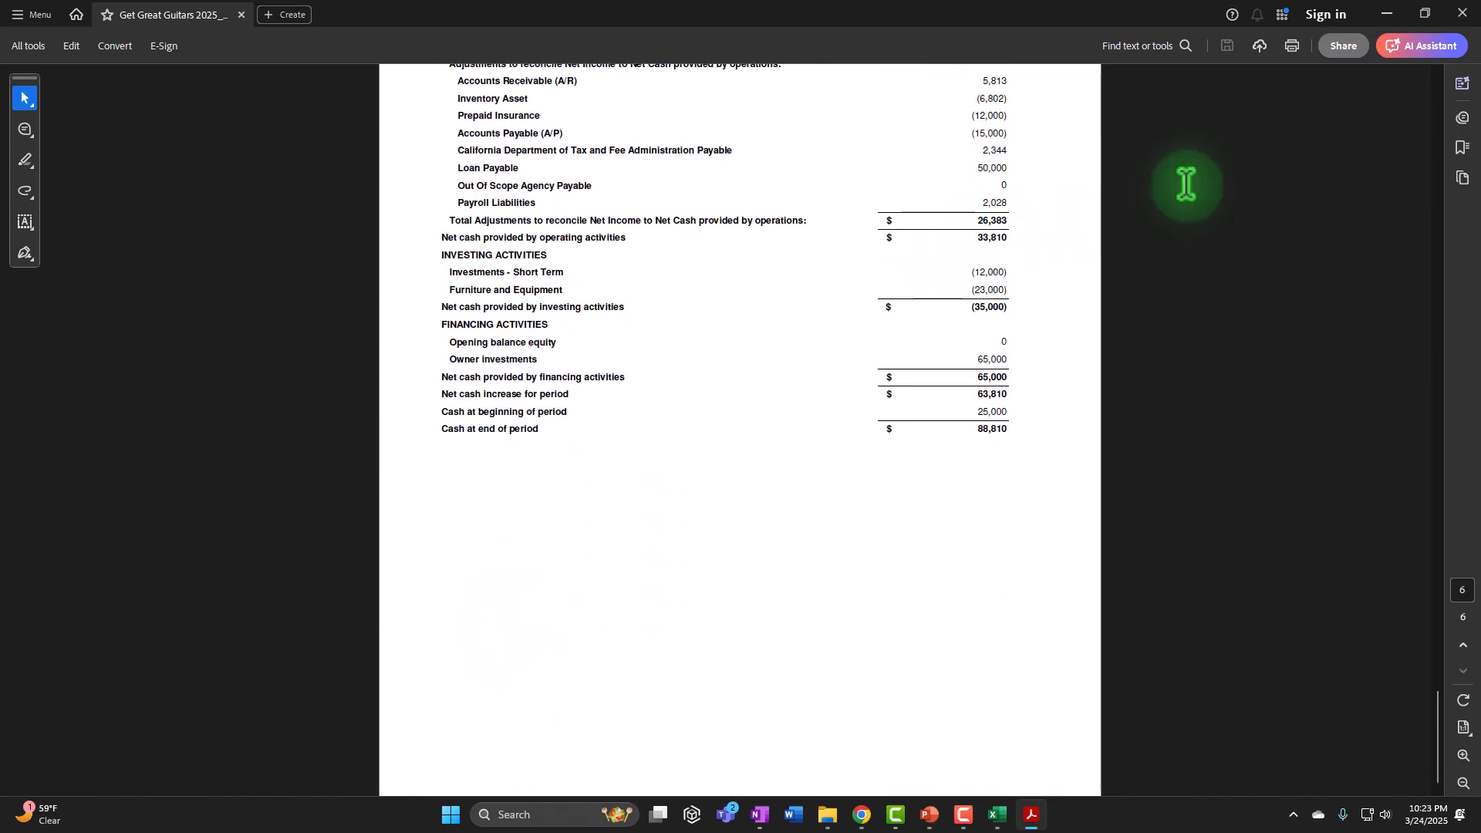
{"action": "left_click", "coordinate": [1461, 12]}
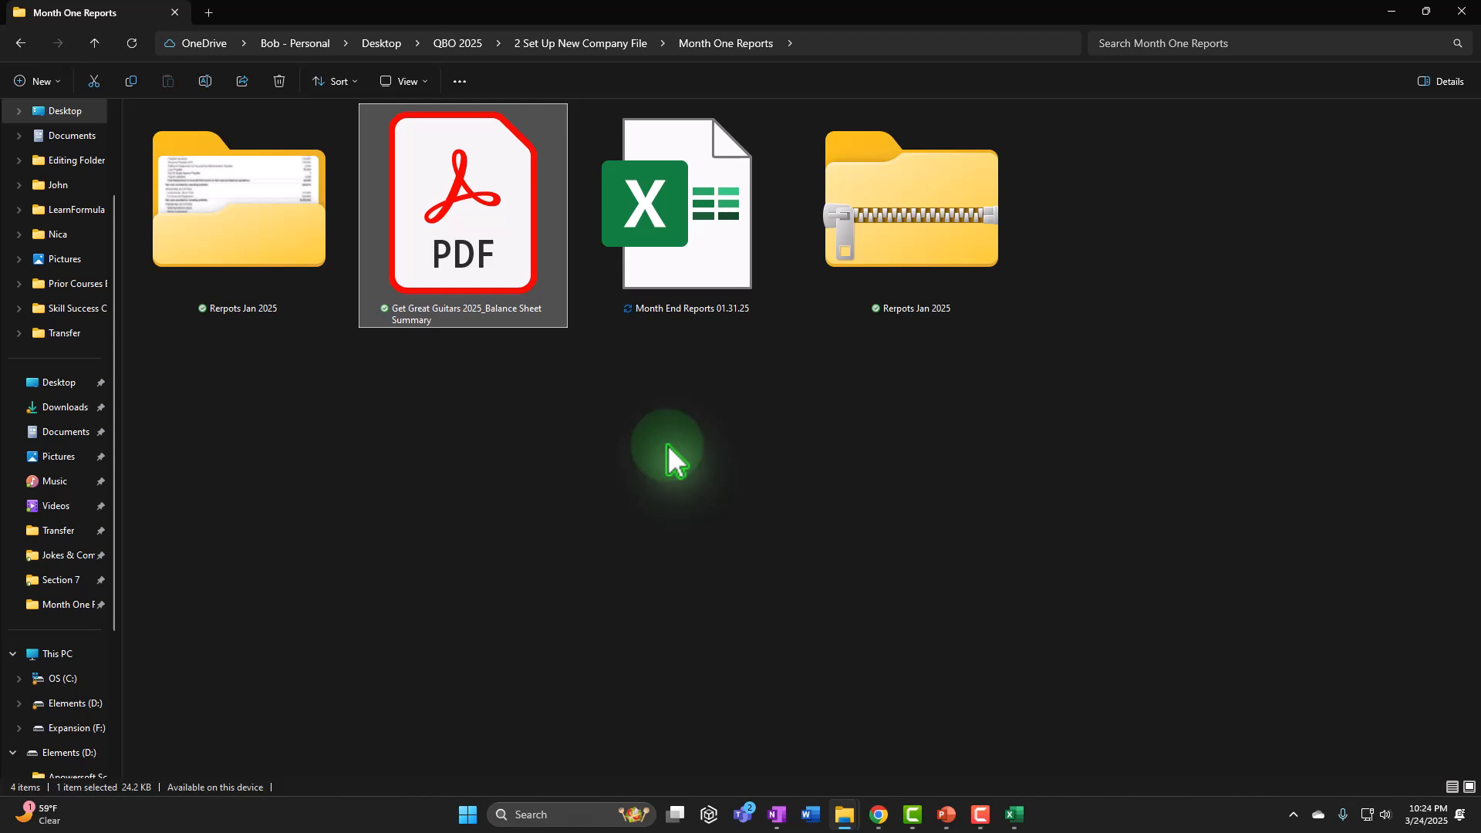
{"action": "left_click", "coordinate": [667, 445]}
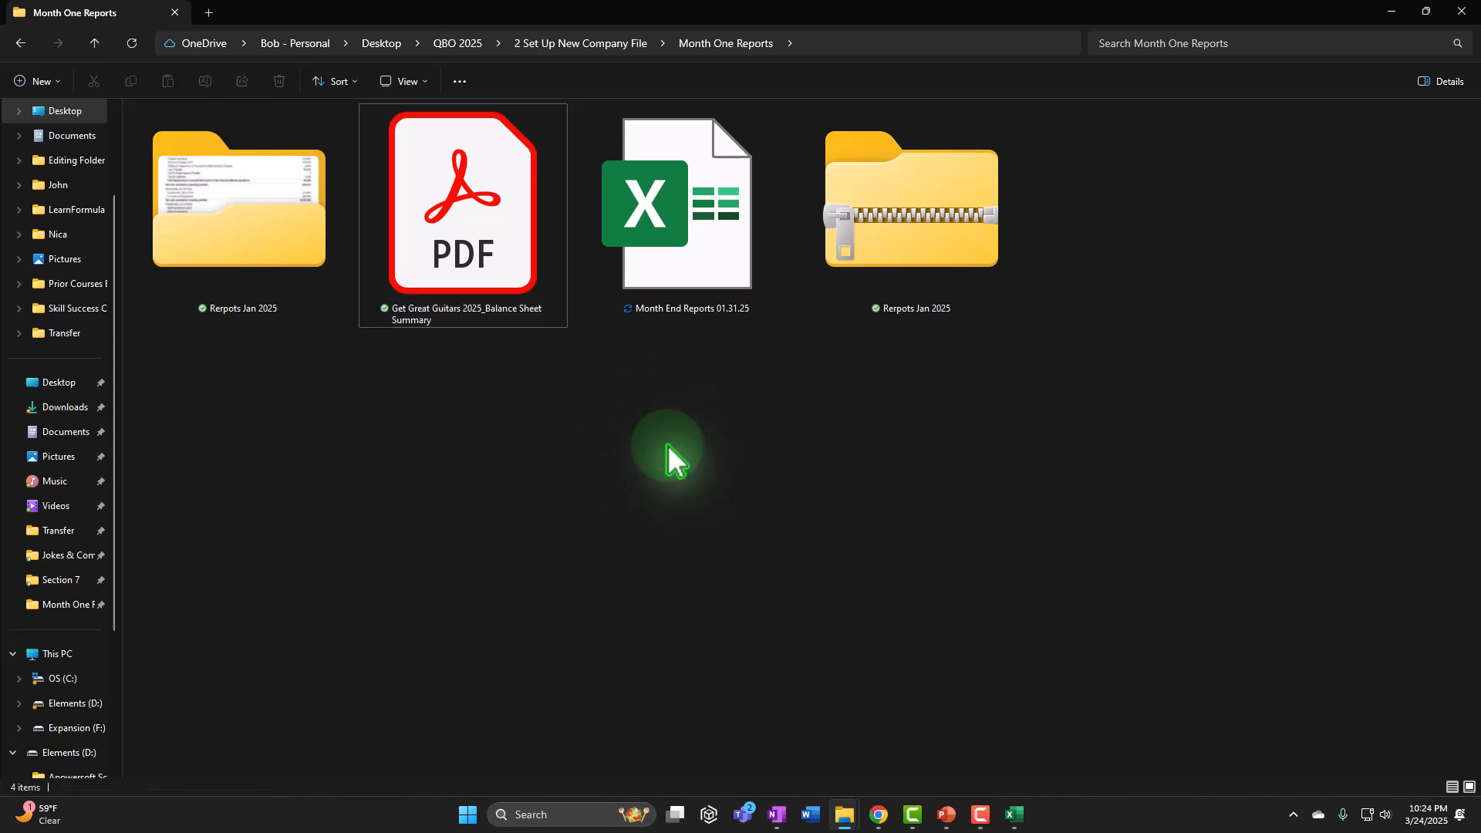